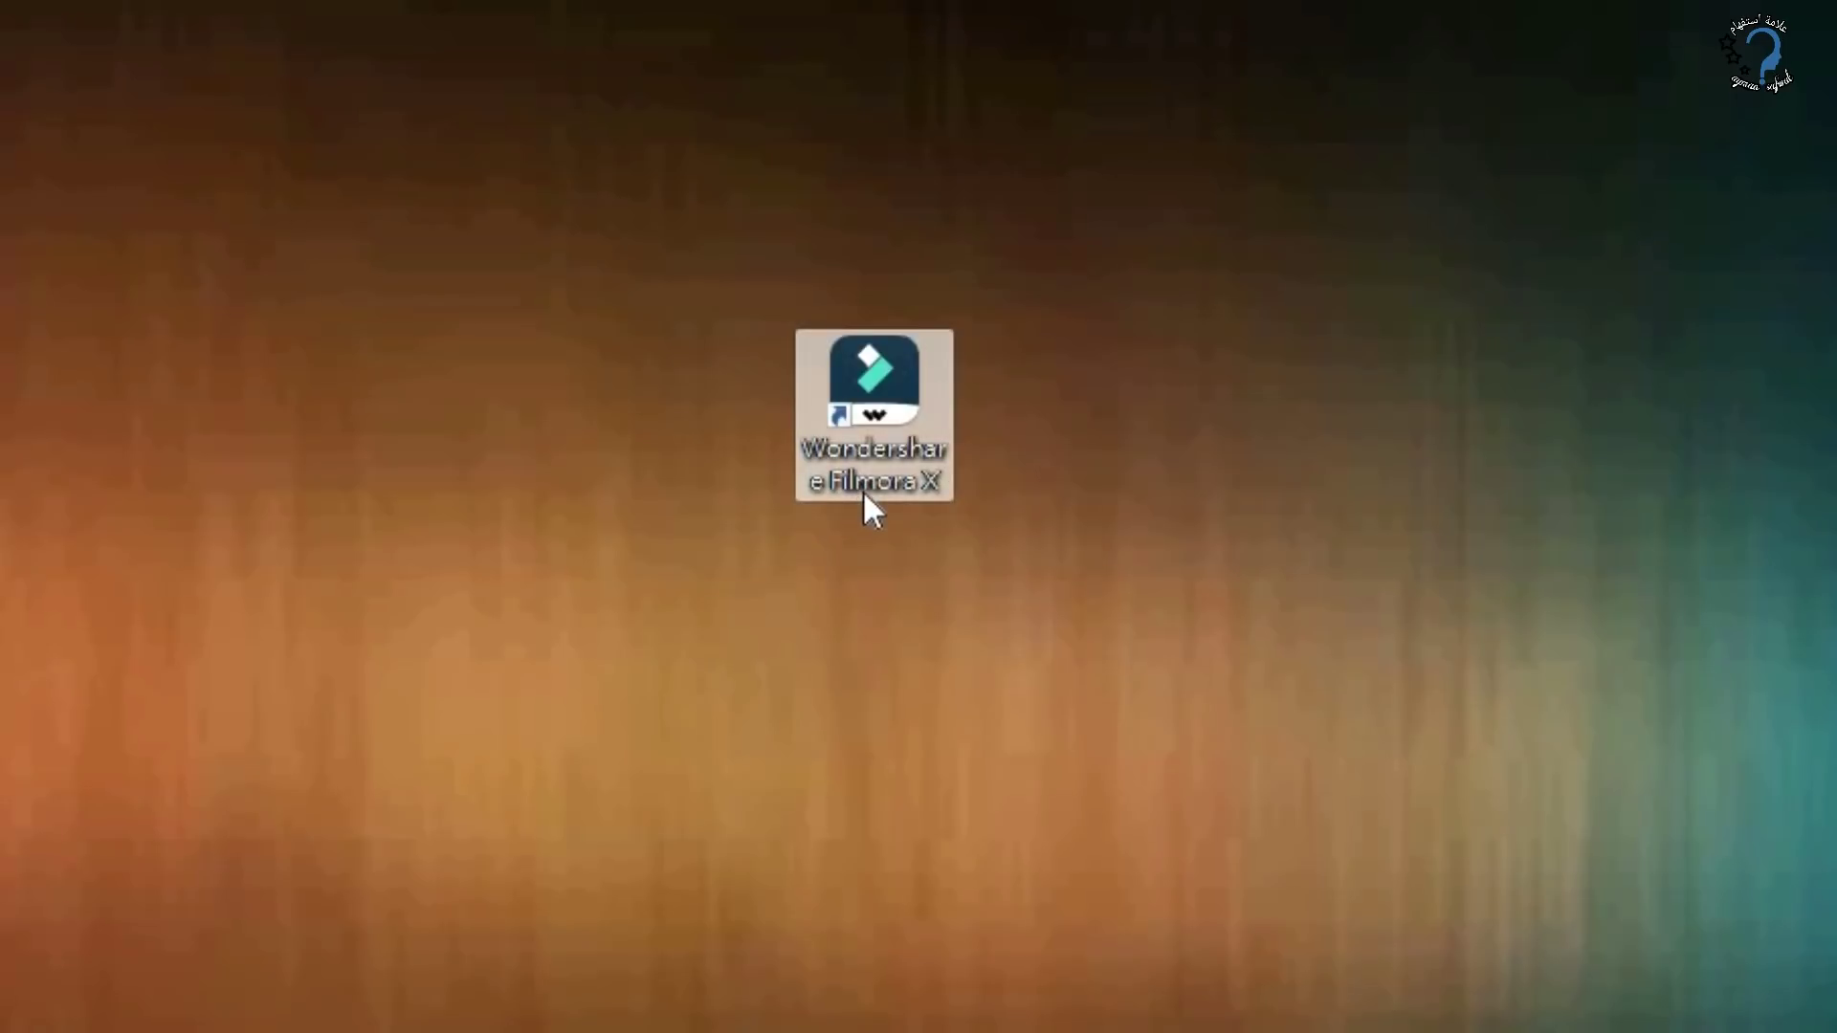
Launch Wondershare Filmora X, create a new project with the 16:9 (Widescreen) aspect ratio, and dismiss the Message Center.
{"action": "double_click", "coordinate": [904, 435]}
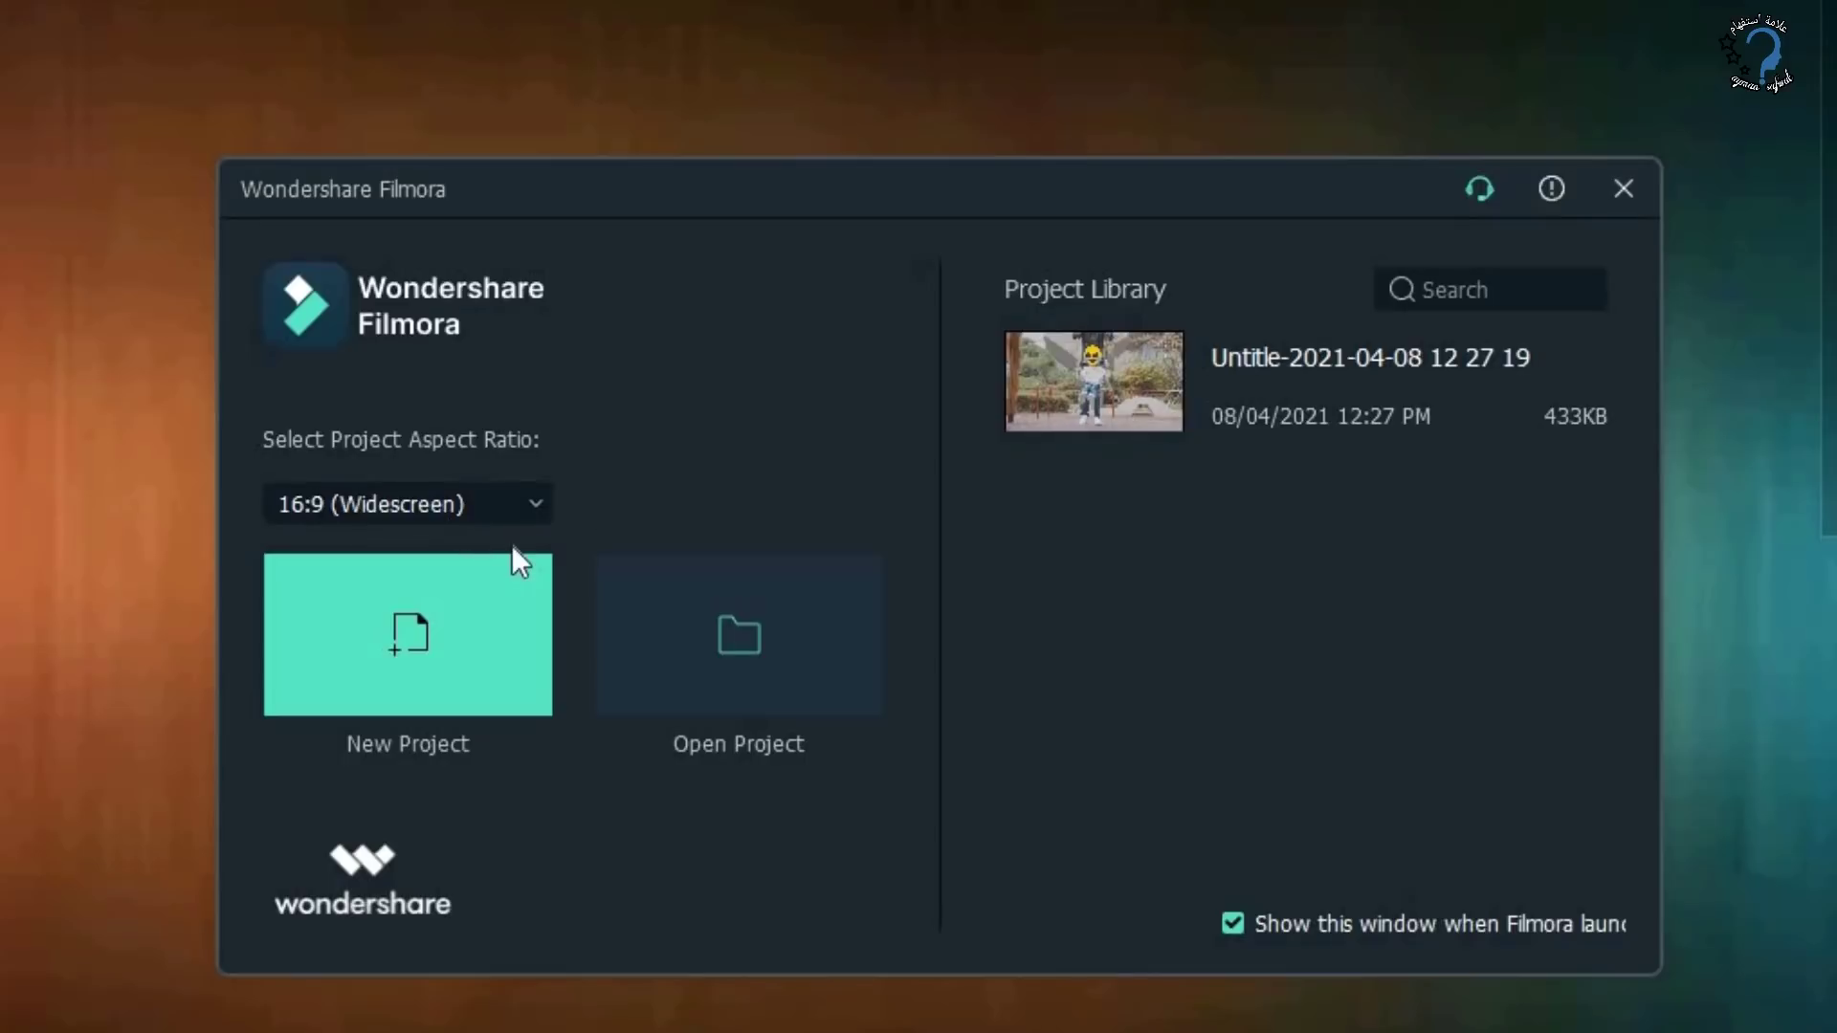
{"action": "left_click", "coordinate": [375, 512]}
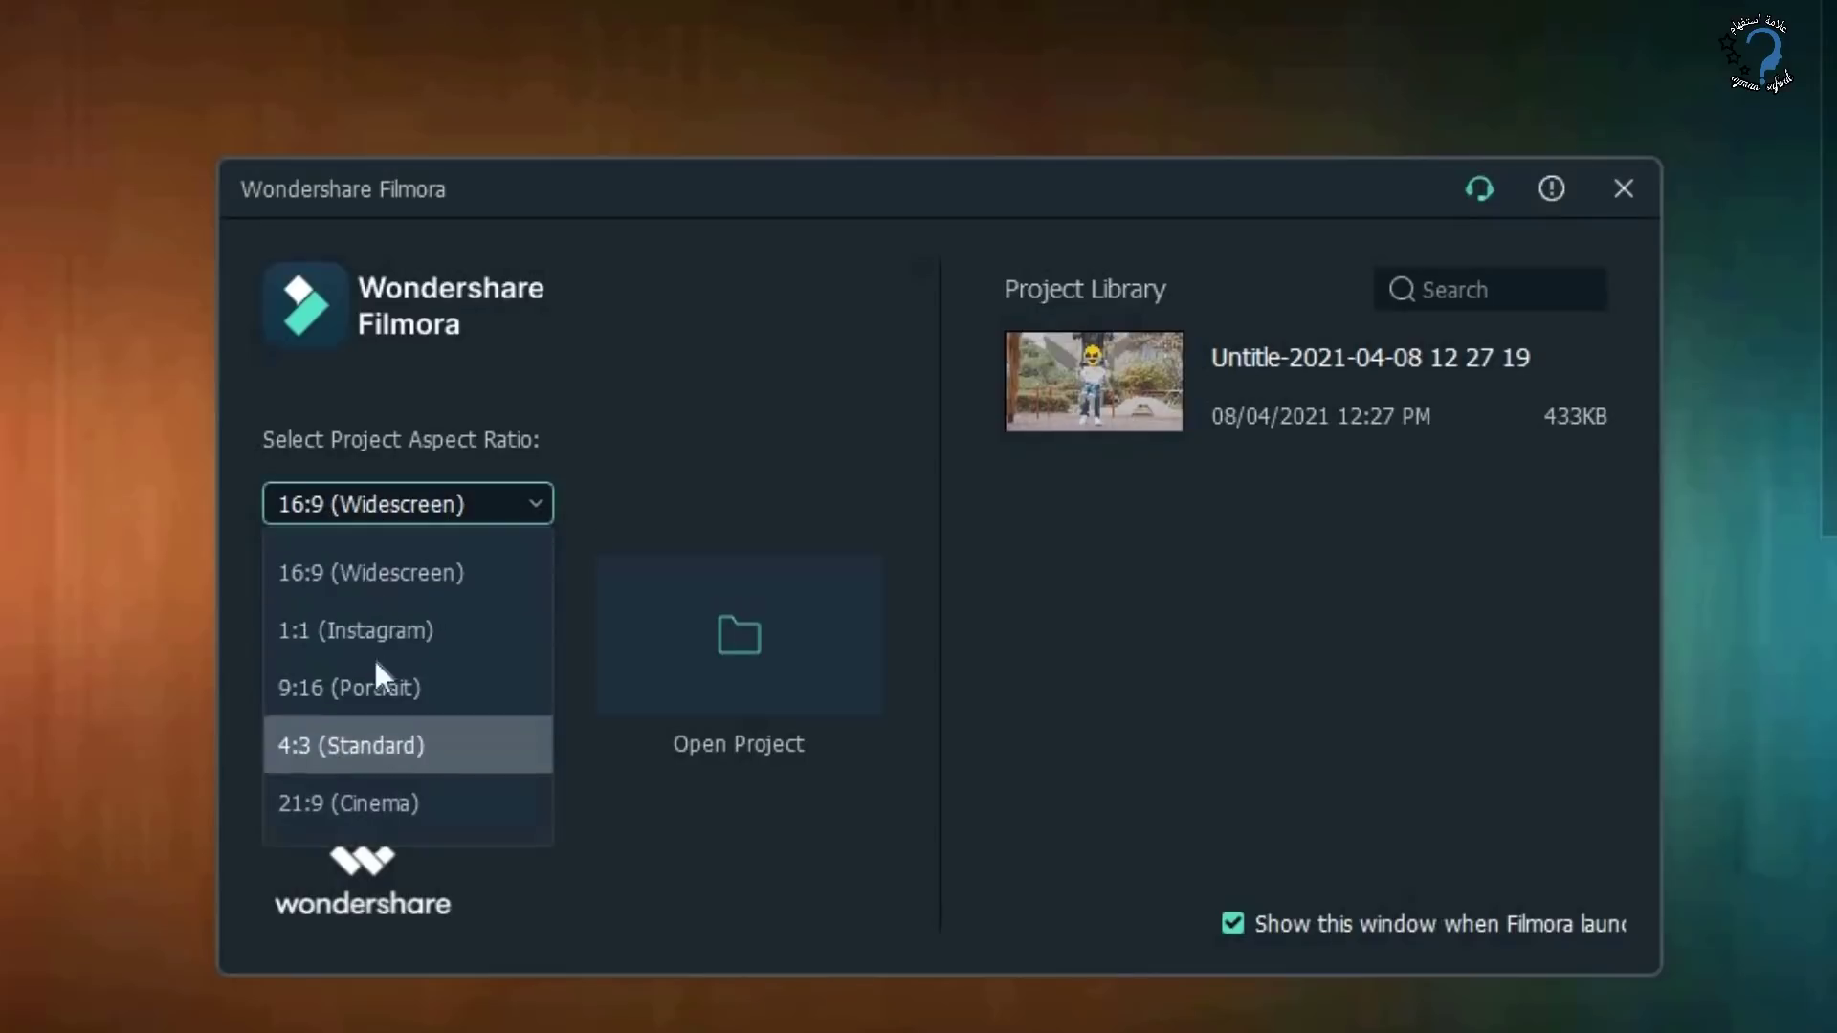
{"action": "left_click", "coordinate": [418, 583]}
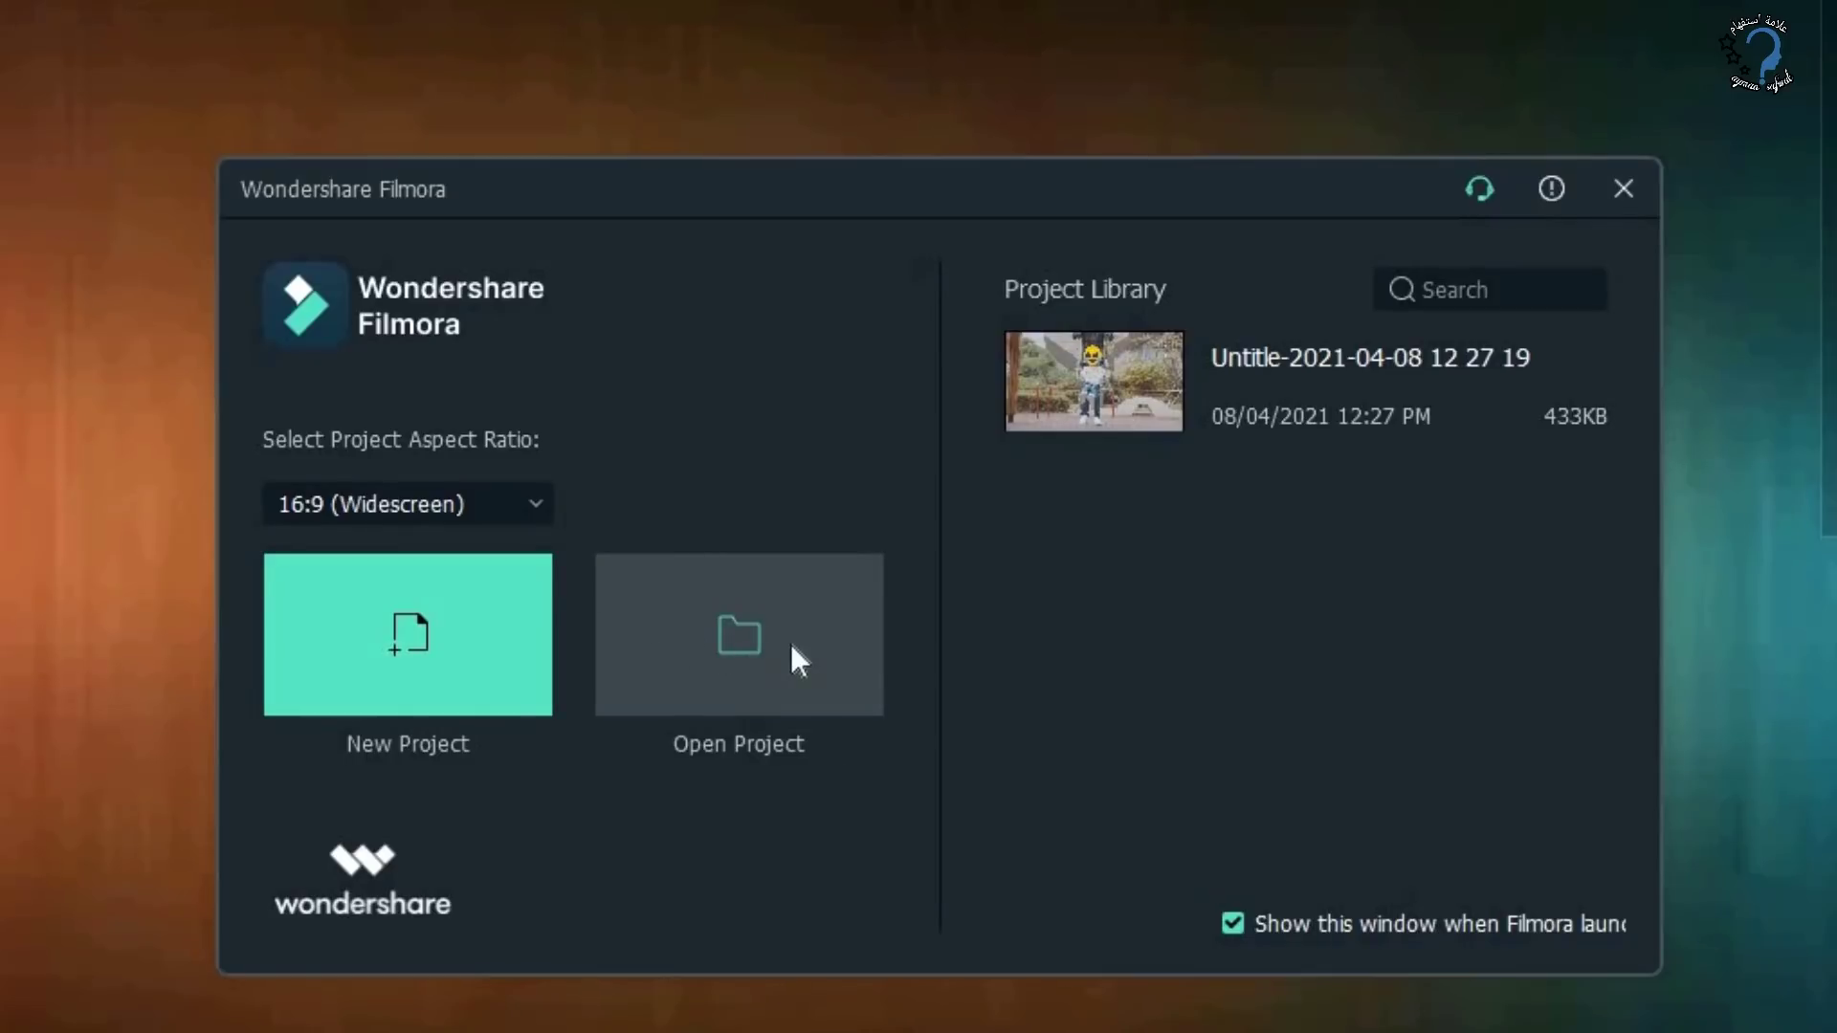
{"action": "left_click", "coordinate": [417, 616]}
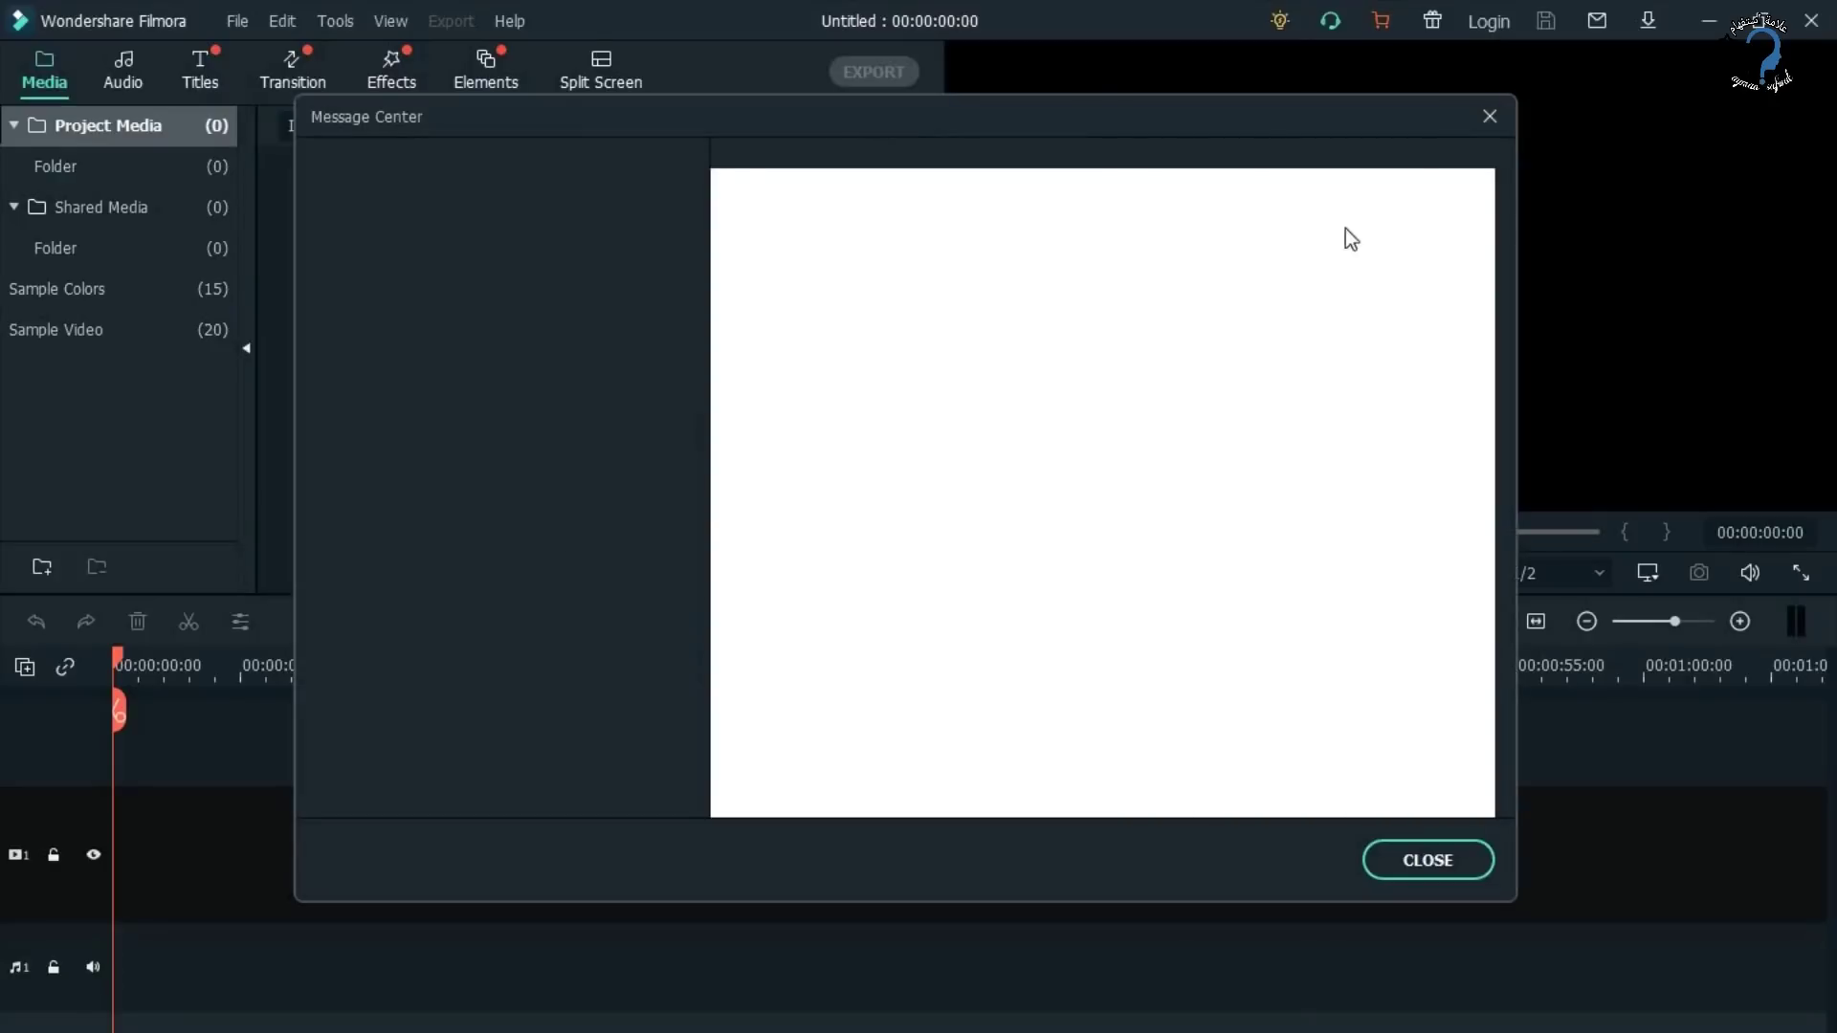
{"action": "left_click", "coordinate": [1490, 116]}
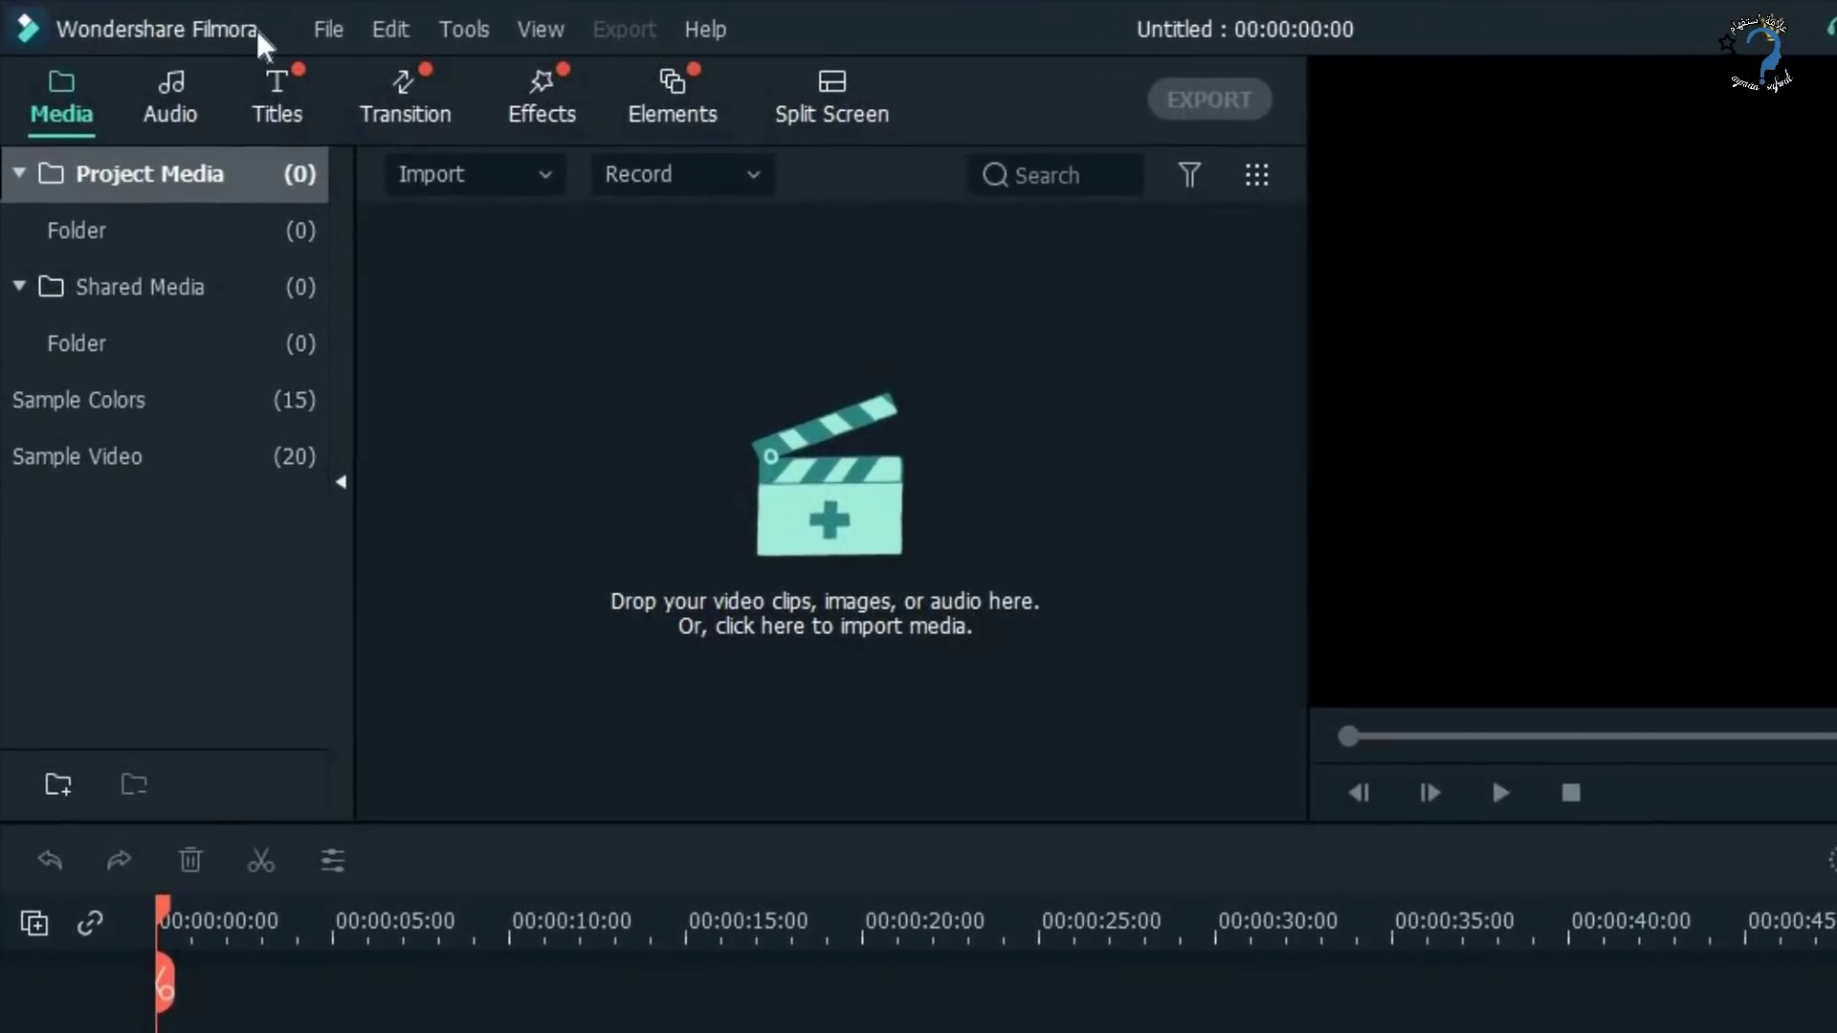
Change the interface language to Arabic (Algeria) in the preferences.
{"action": "left_click", "coordinate": [329, 29]}
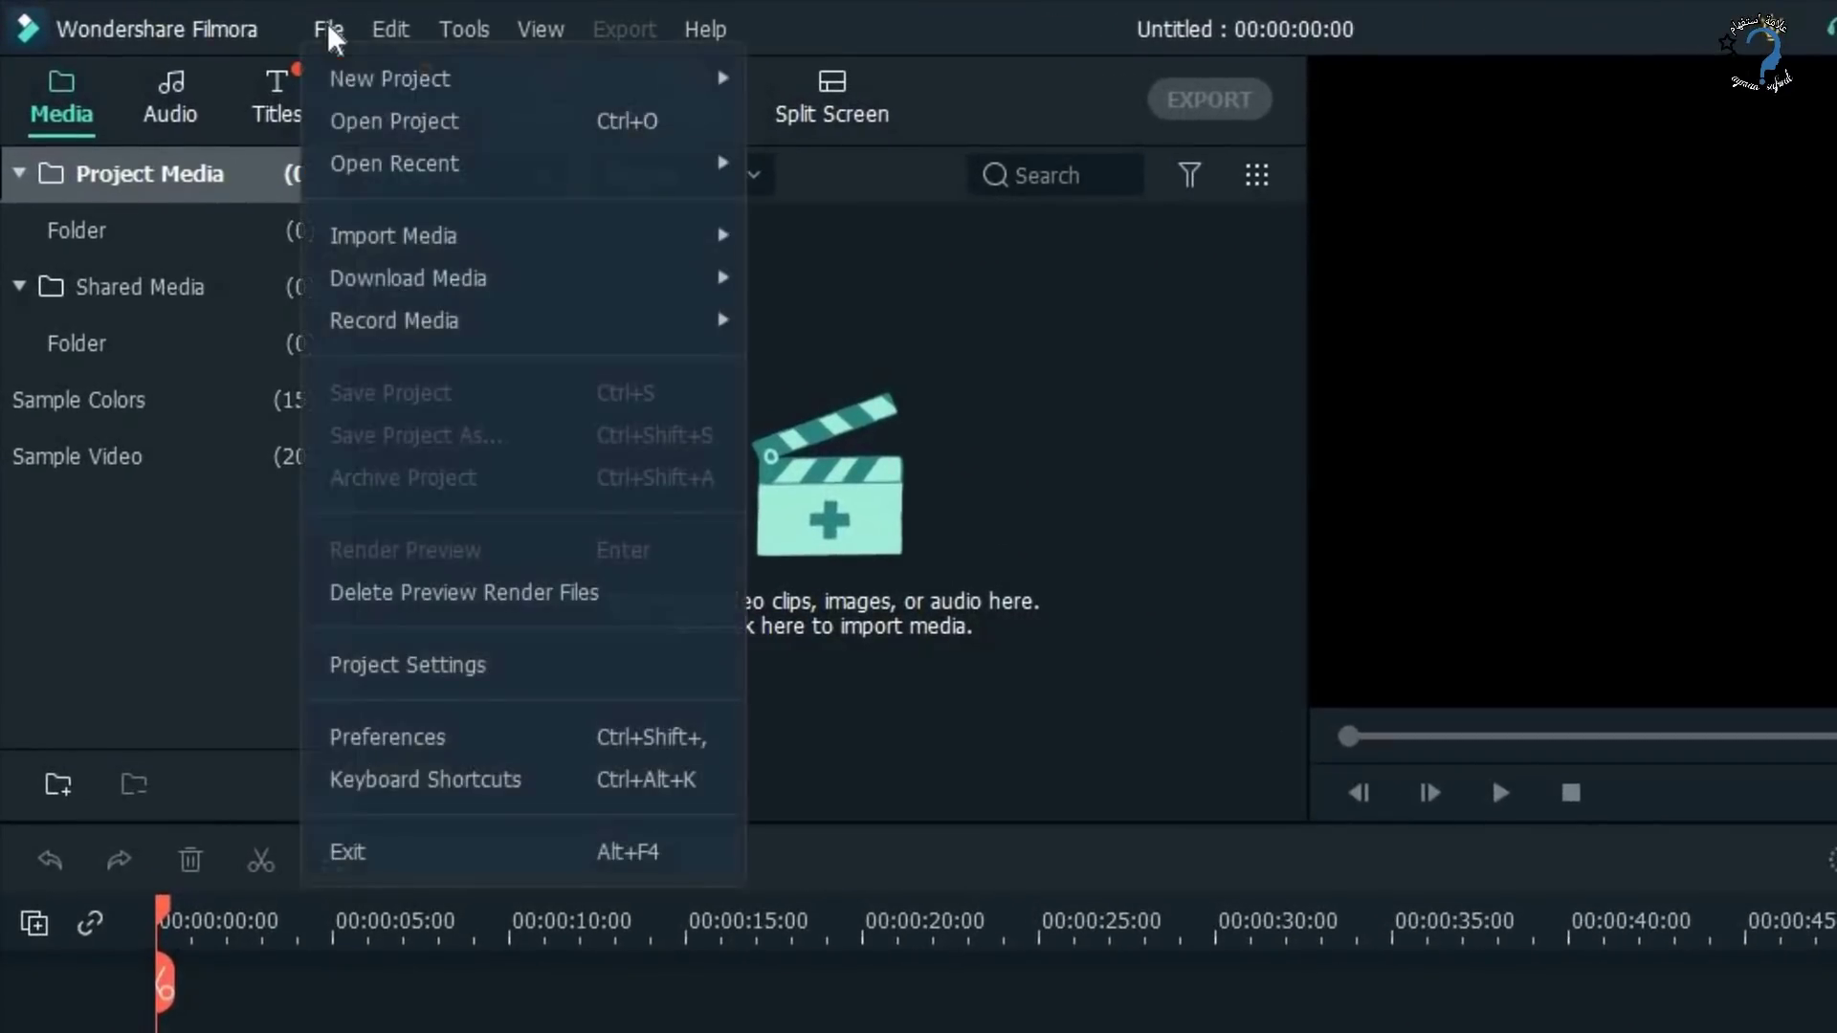
{"action": "left_click", "coordinate": [450, 738]}
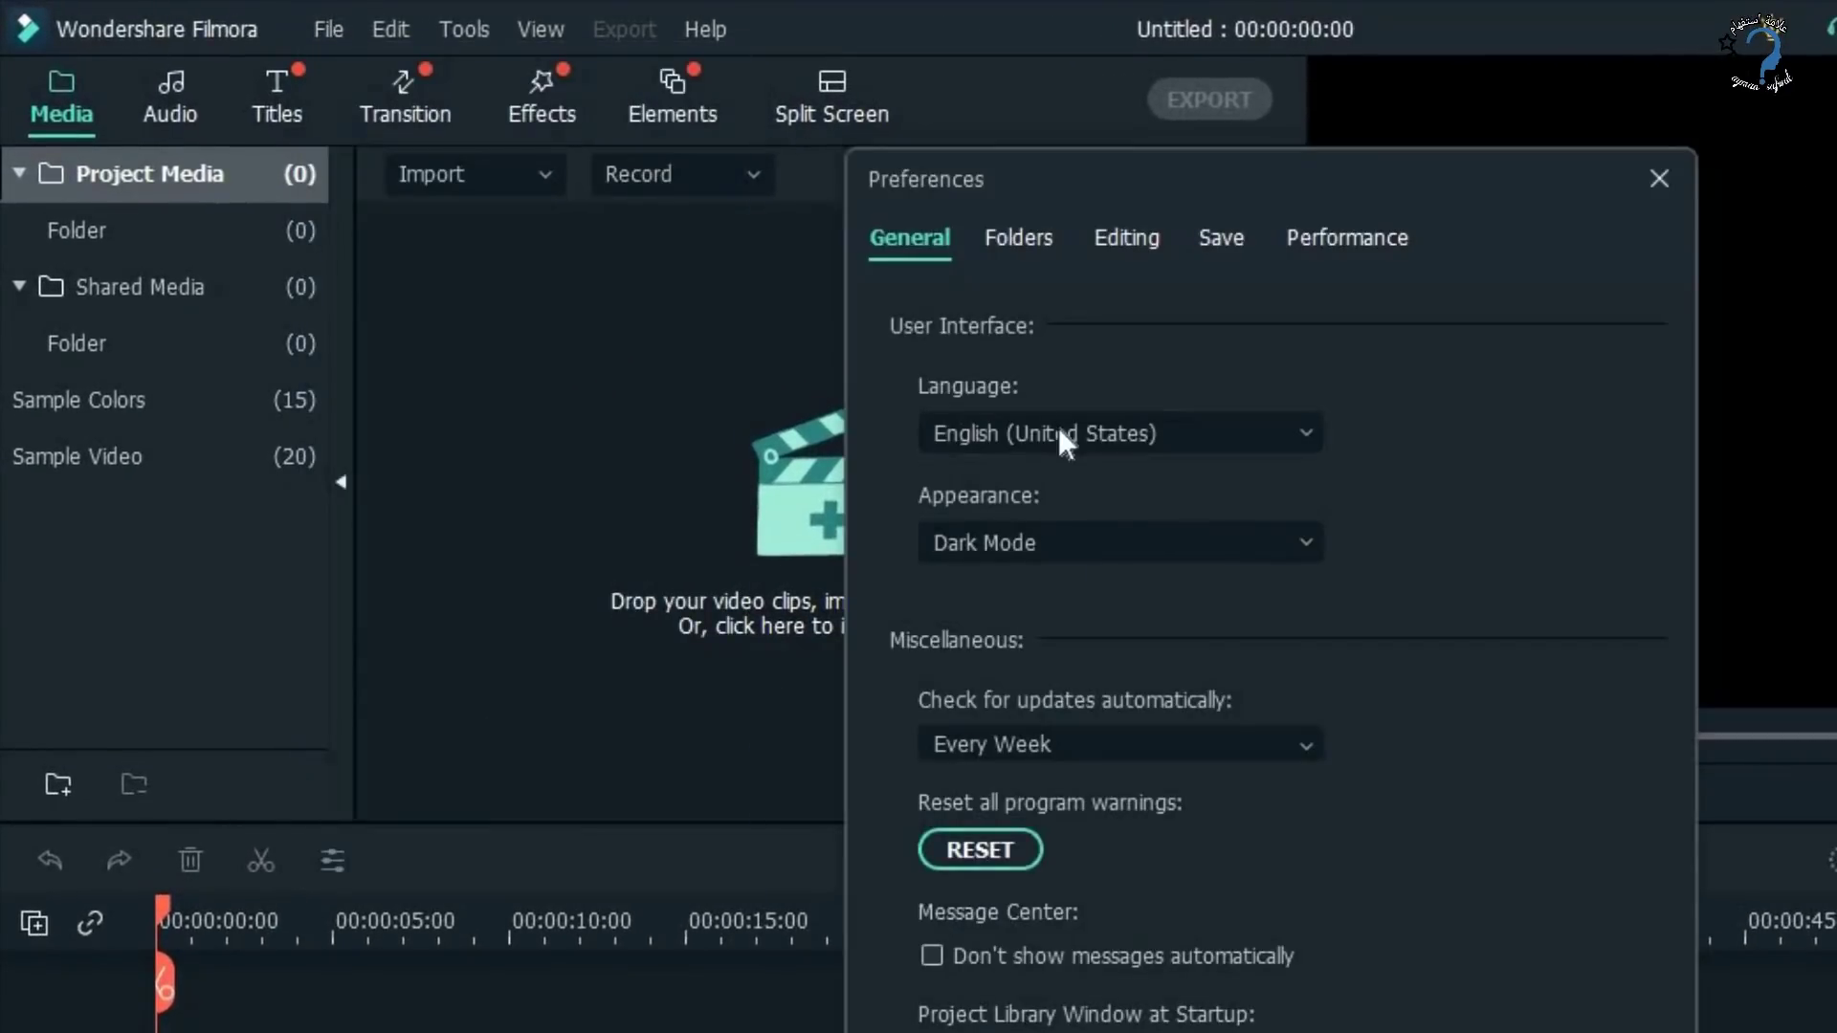
{"action": "left_click", "coordinate": [1010, 433]}
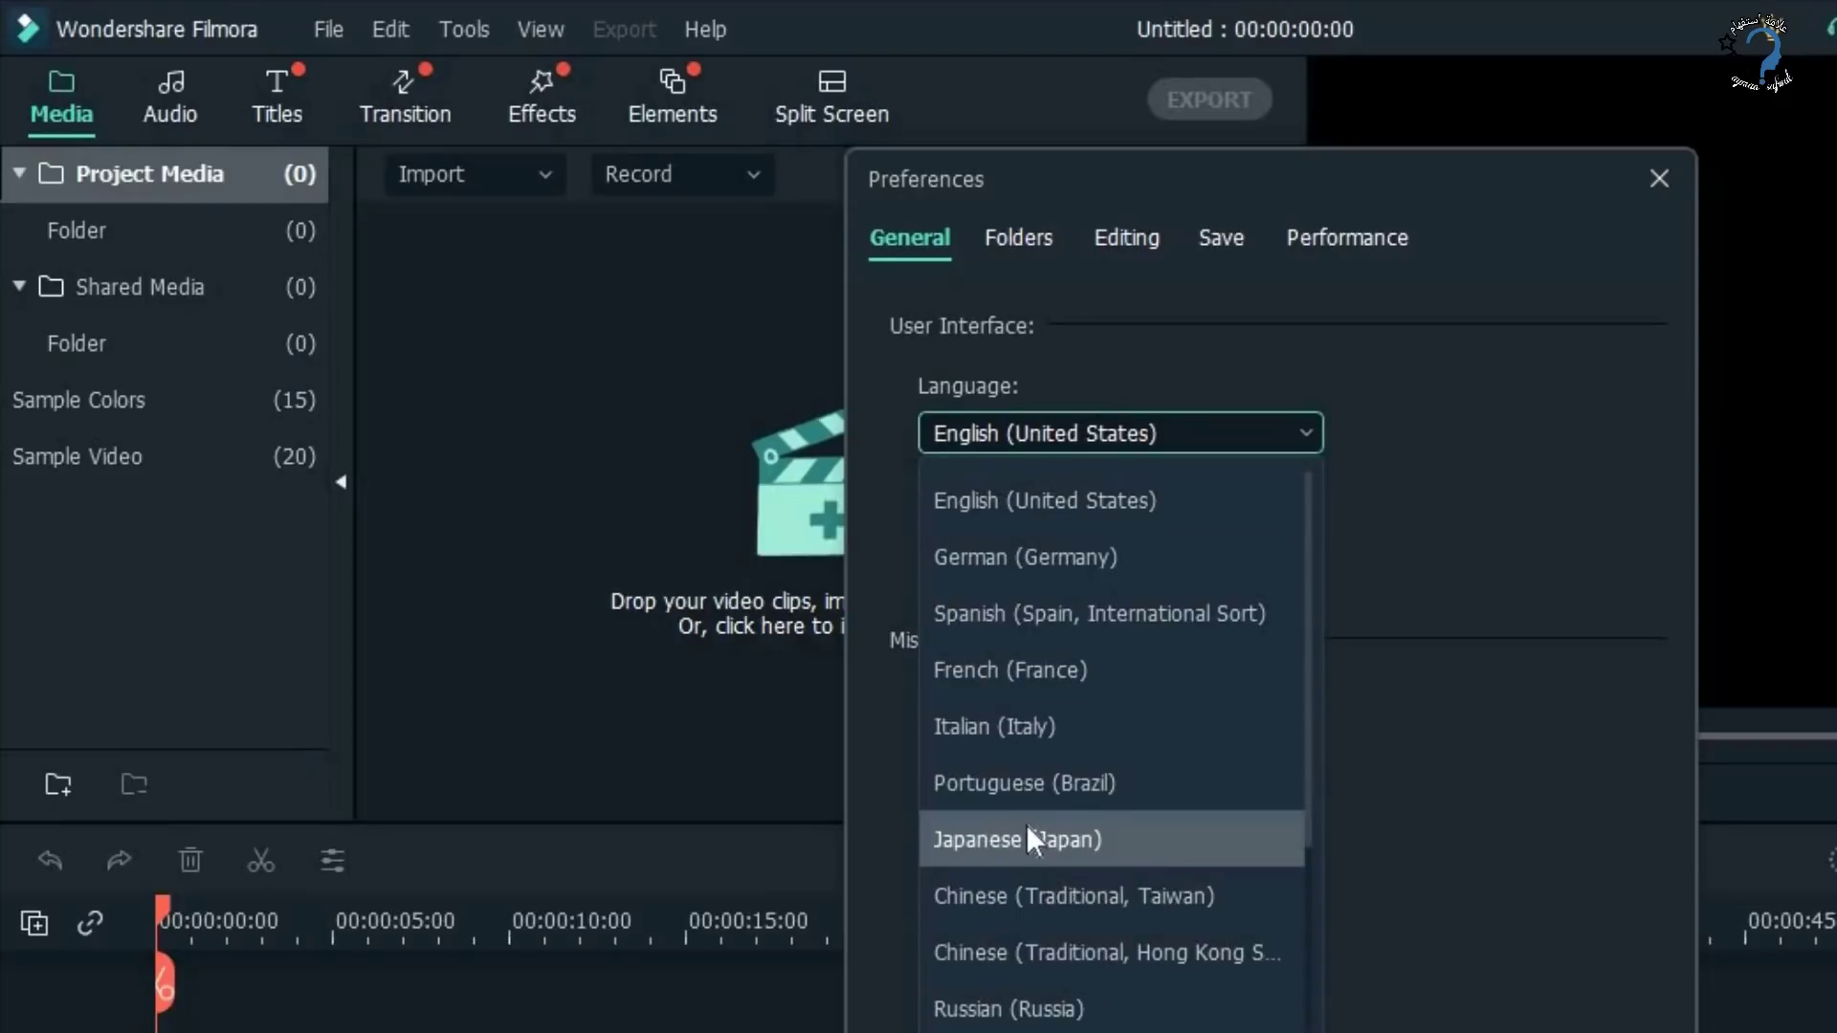
{"action": "scroll", "coordinate": [1025, 823], "scroll_direction": "down", "scroll_amount": 2}
{"action": "left_click", "coordinate": [1077, 845]}
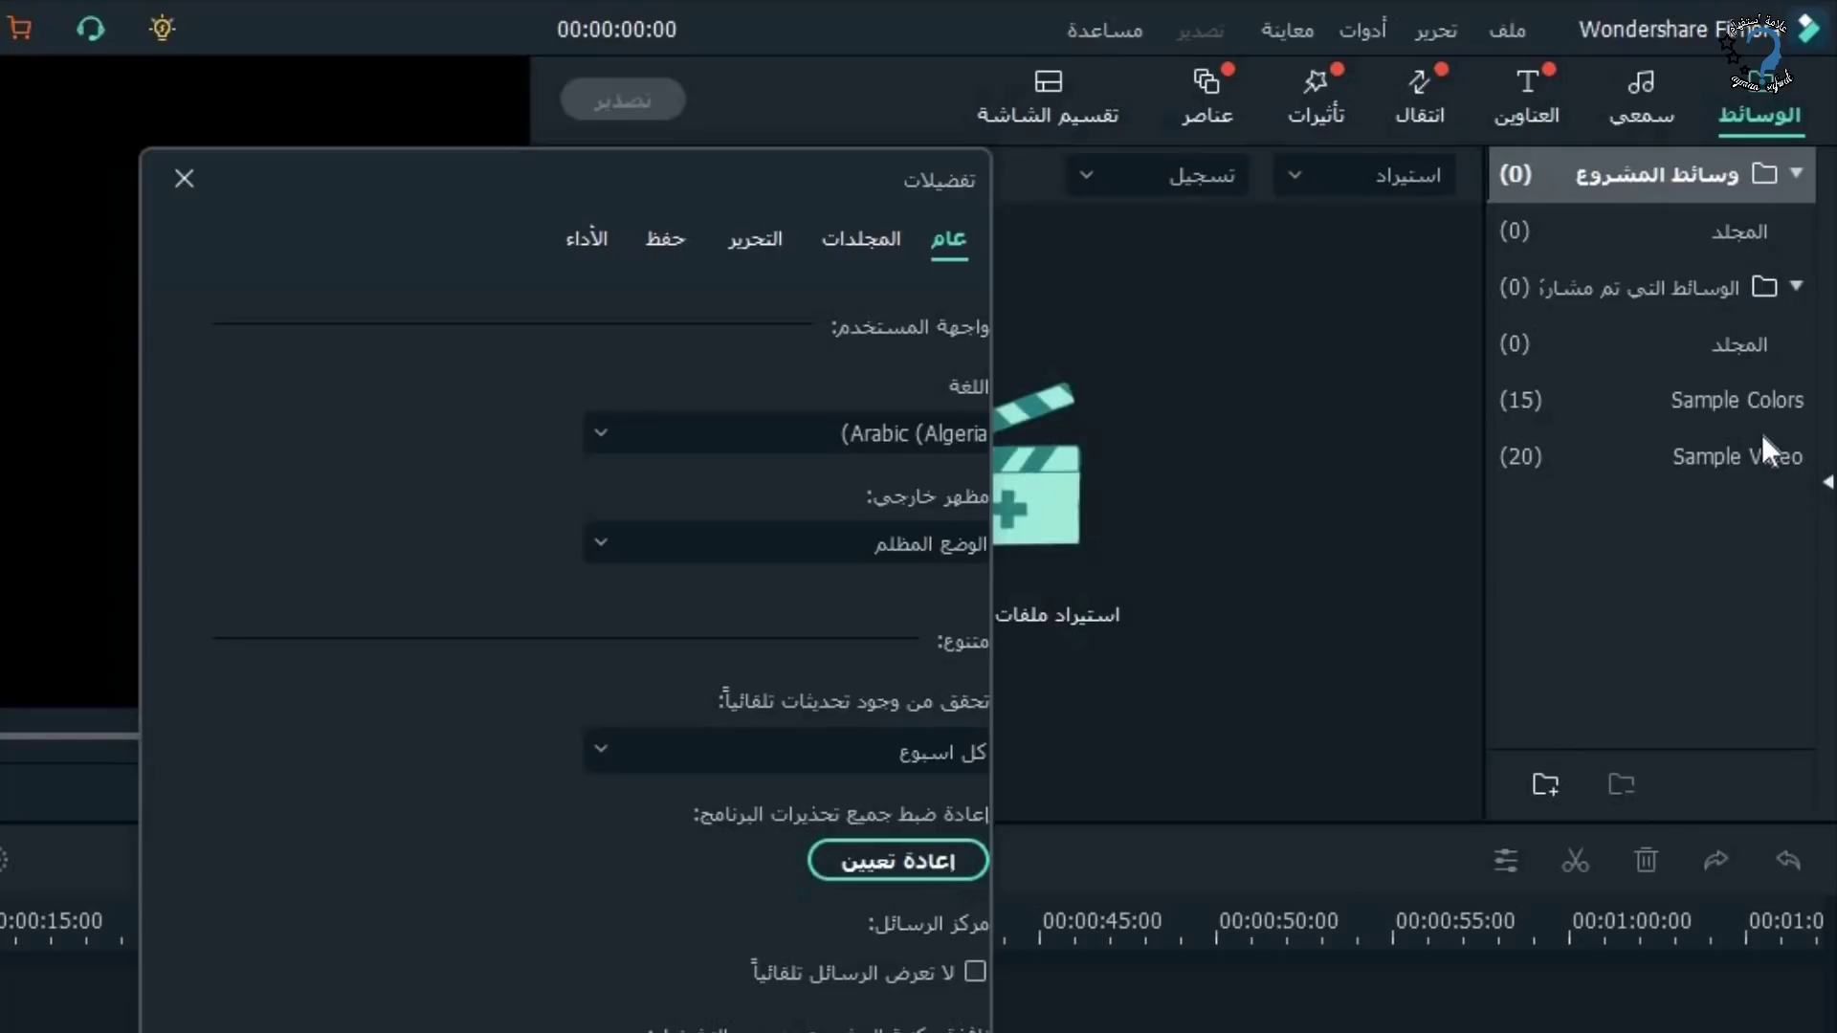
Set the interface language back to English (United States).
{"action": "left_click", "coordinate": [910, 433]}
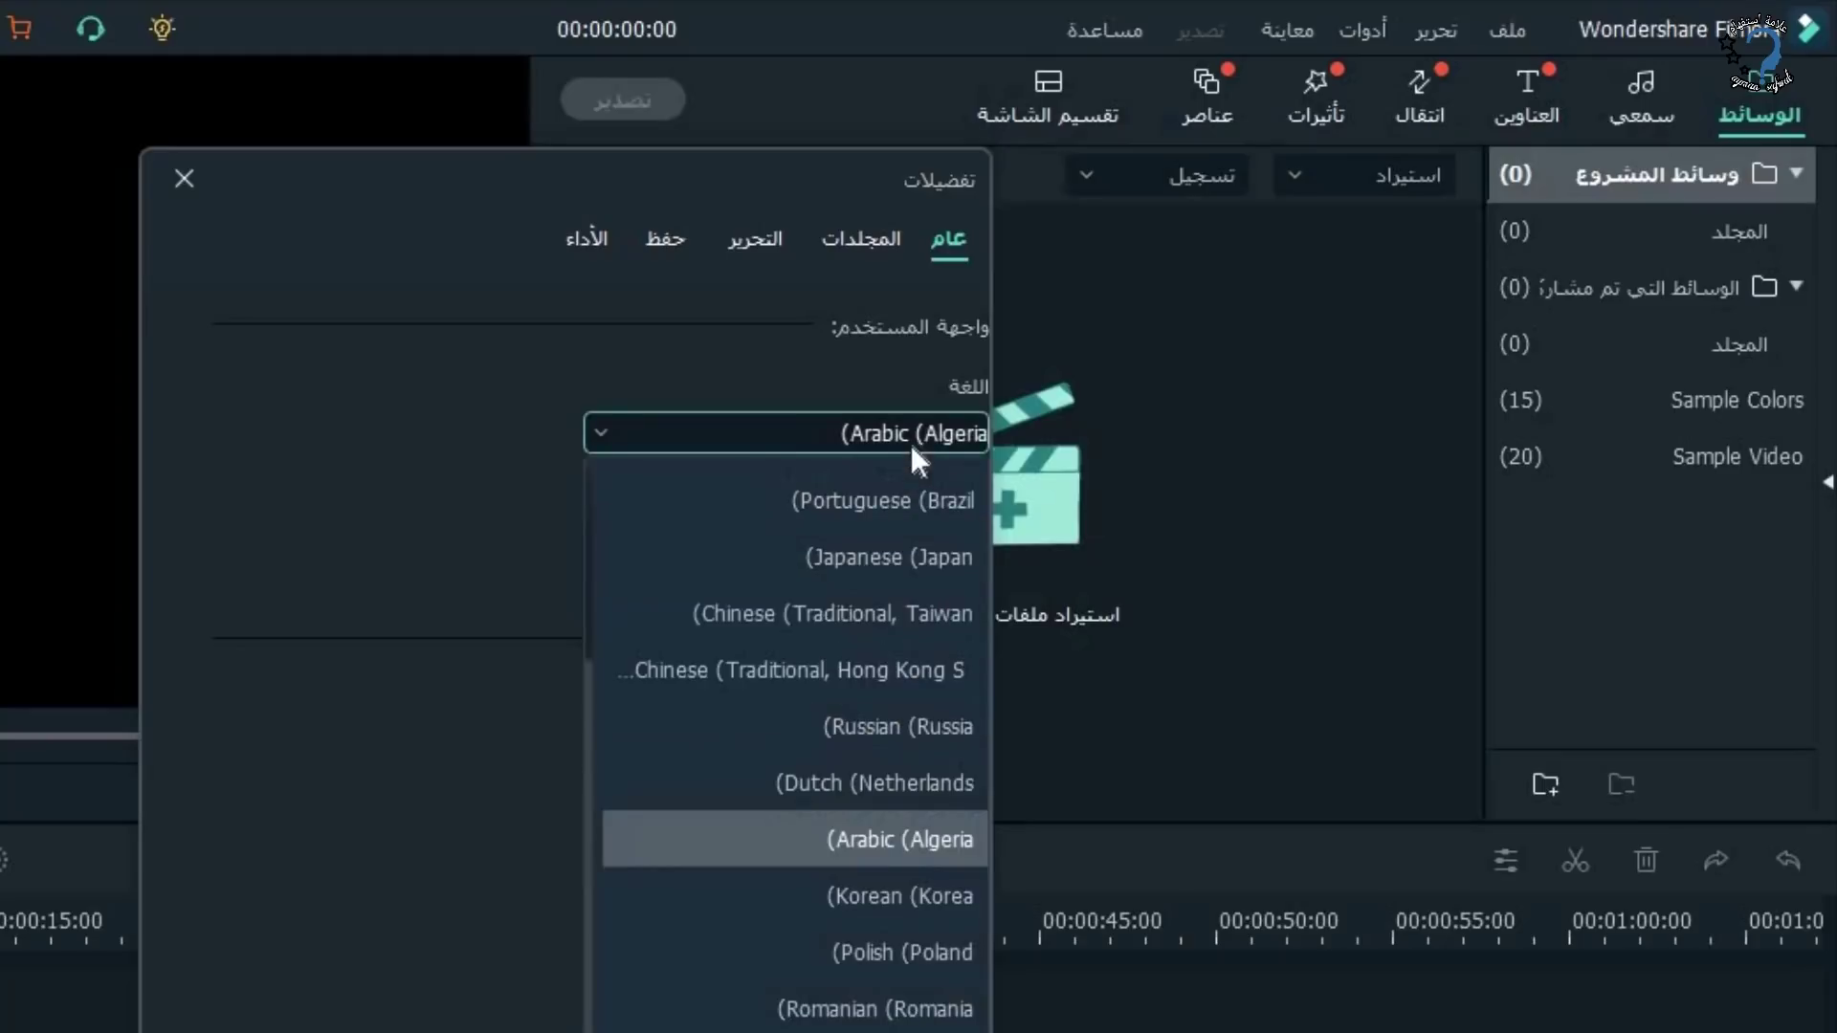
{"action": "scroll", "coordinate": [819, 586], "scroll_direction": "up", "scroll_amount": 3}
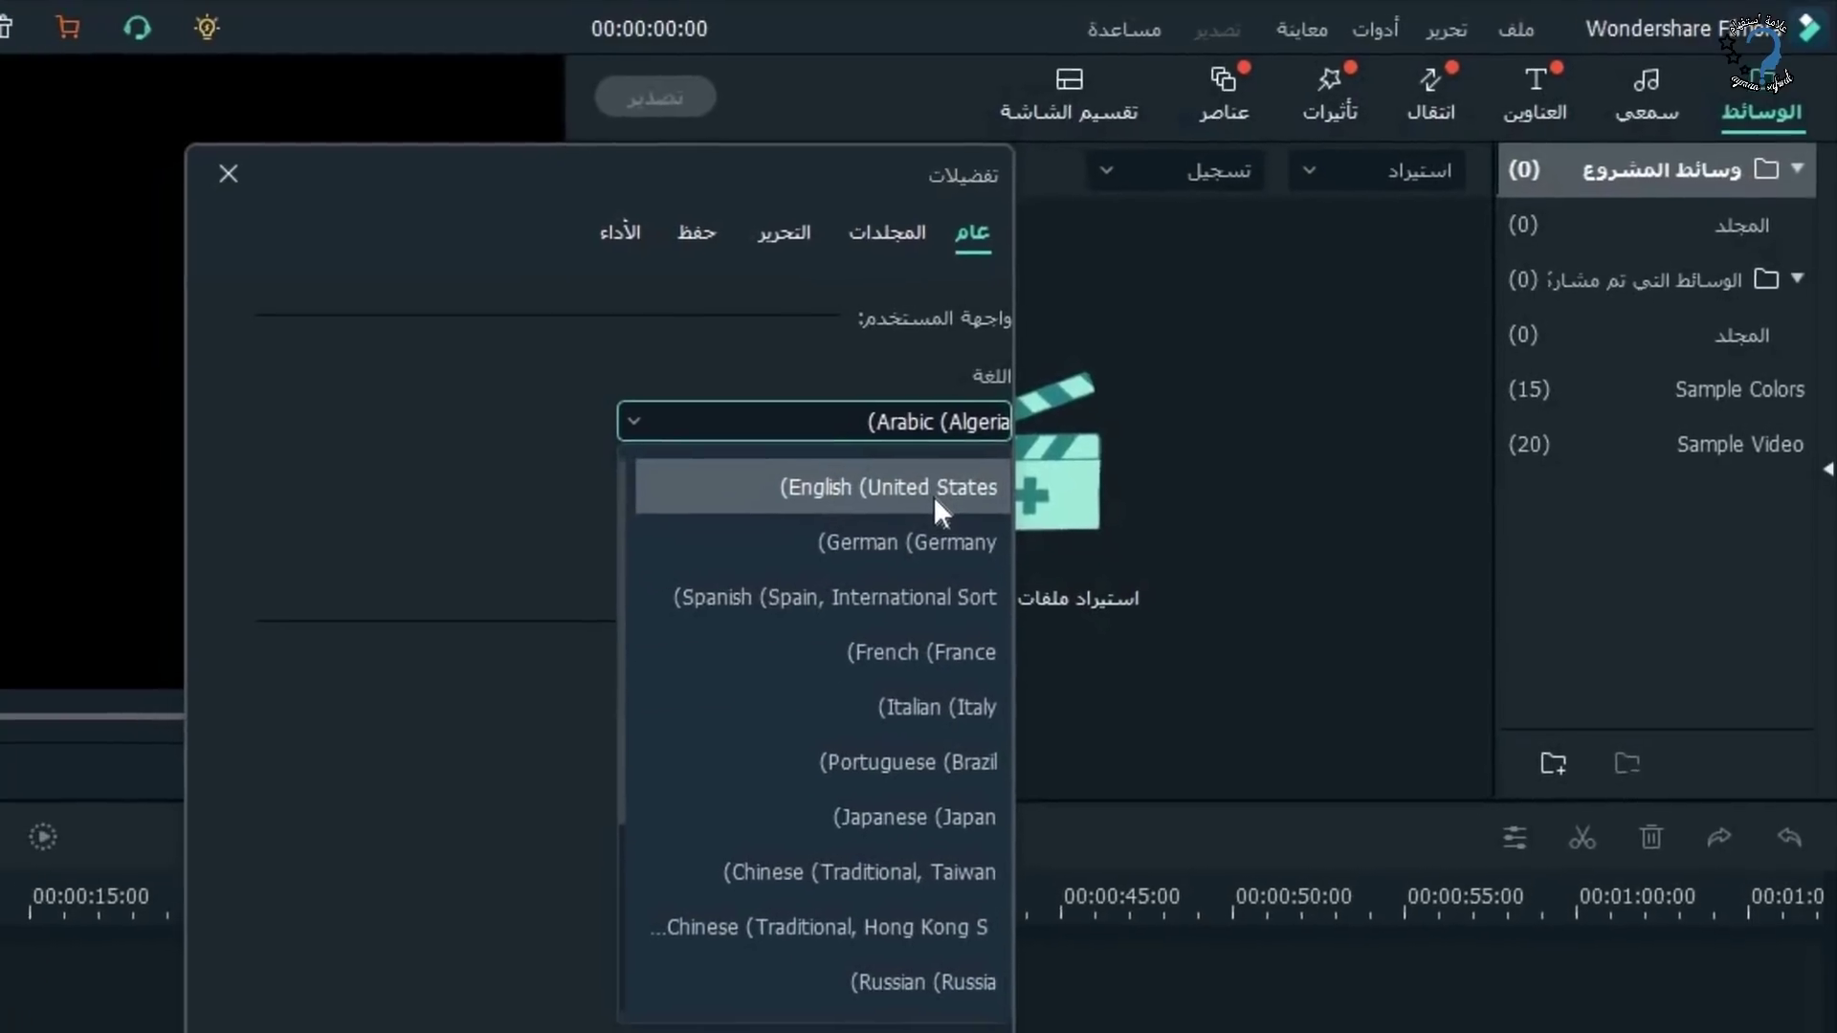
{"action": "left_click", "coordinate": [909, 505]}
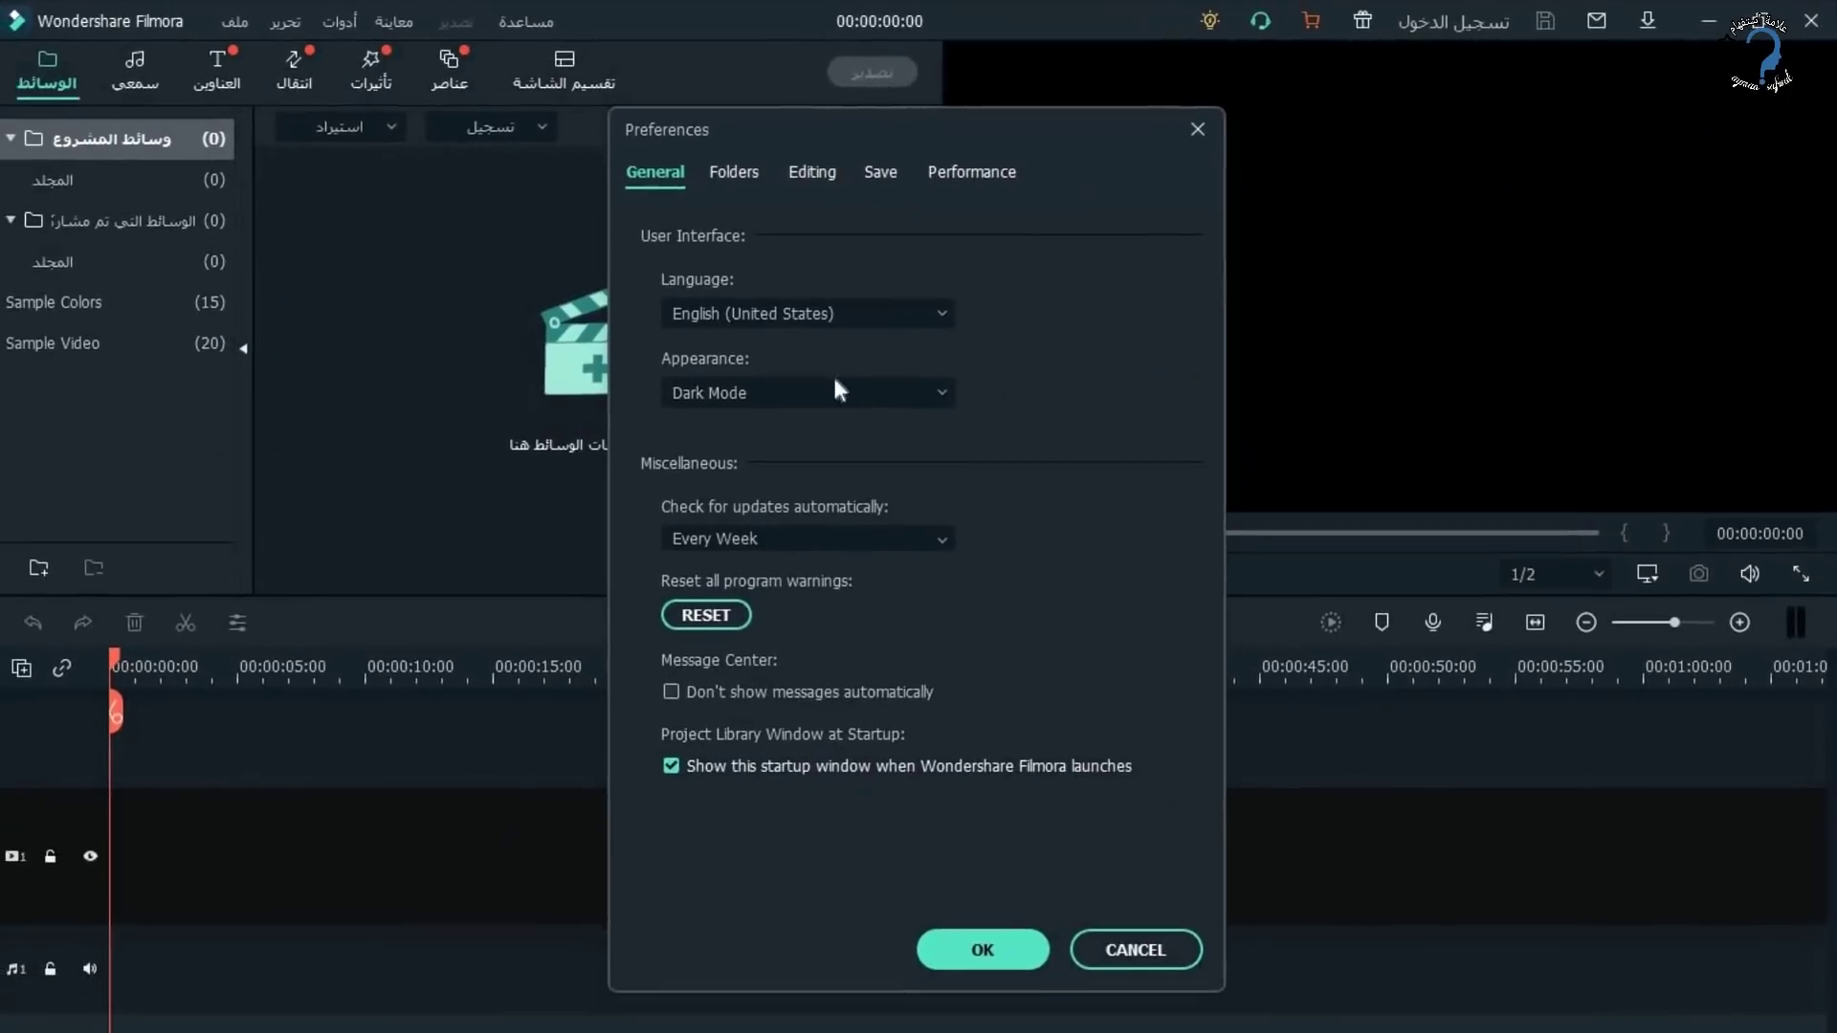
Review the appearance options and switch the interface to Light Mode.
{"action": "left_click", "coordinate": [741, 408]}
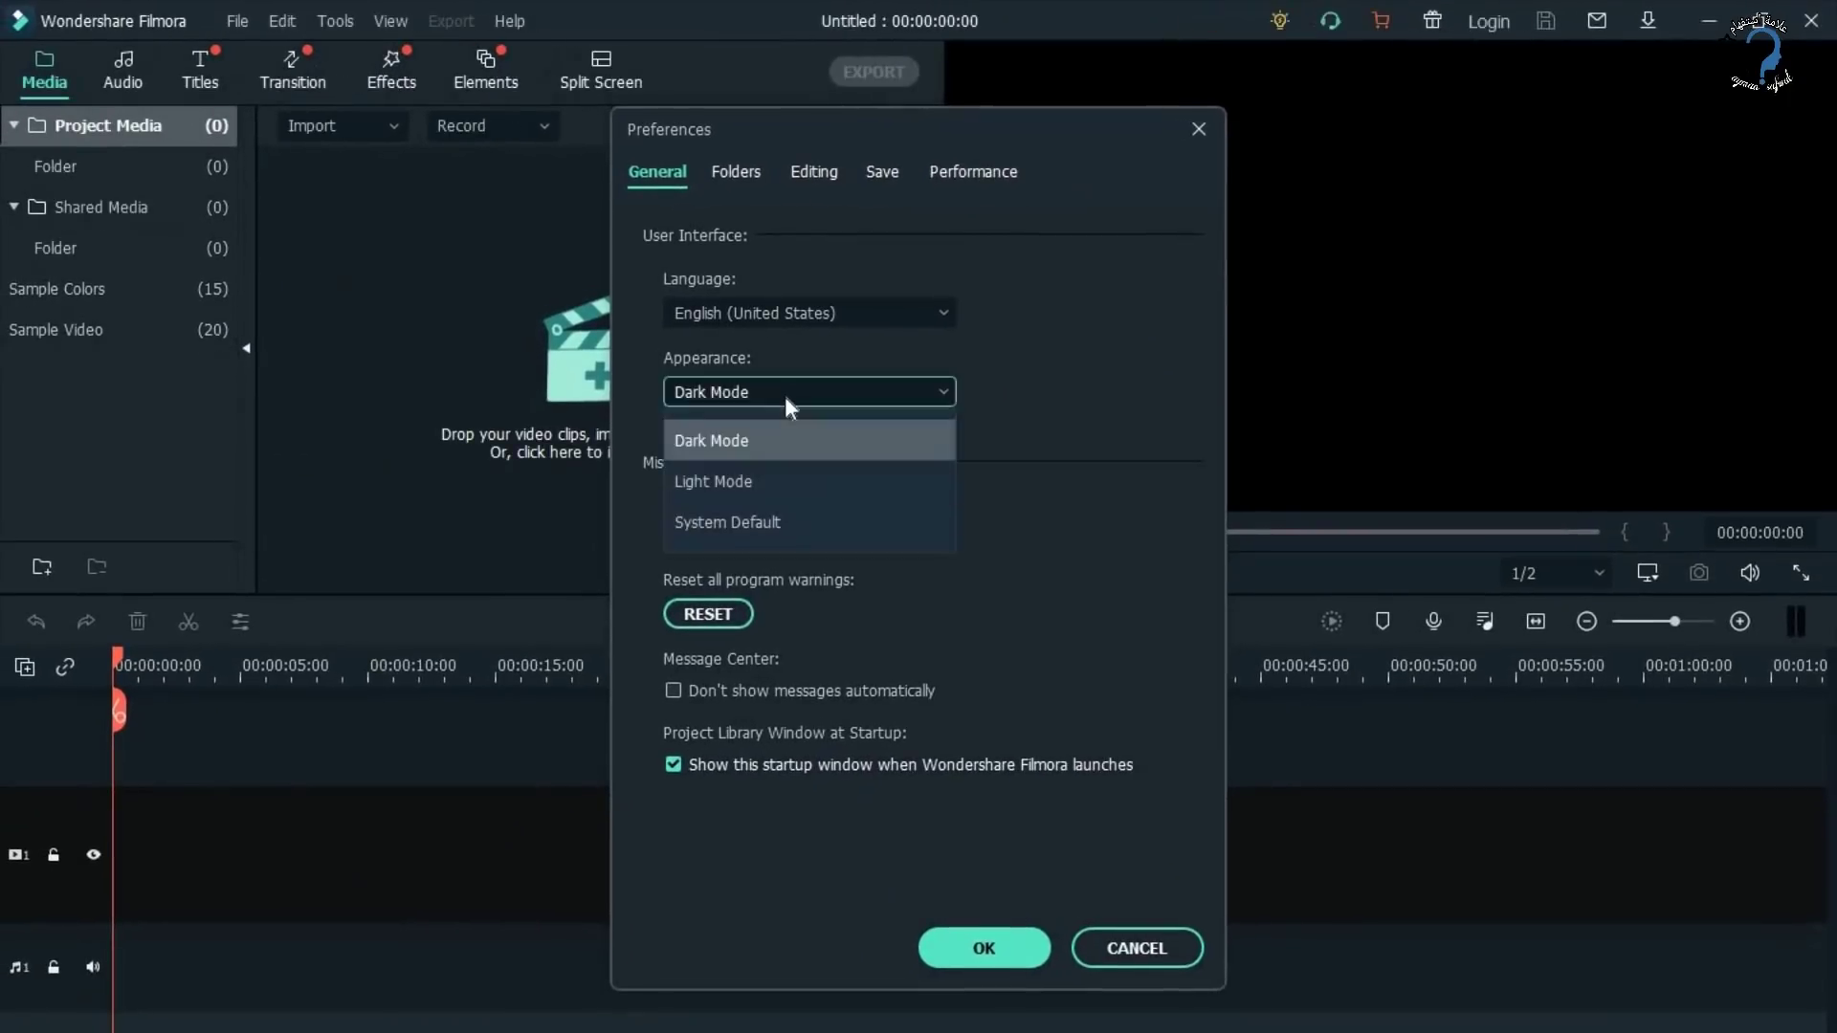
{"action": "left_click", "coordinate": [734, 445]}
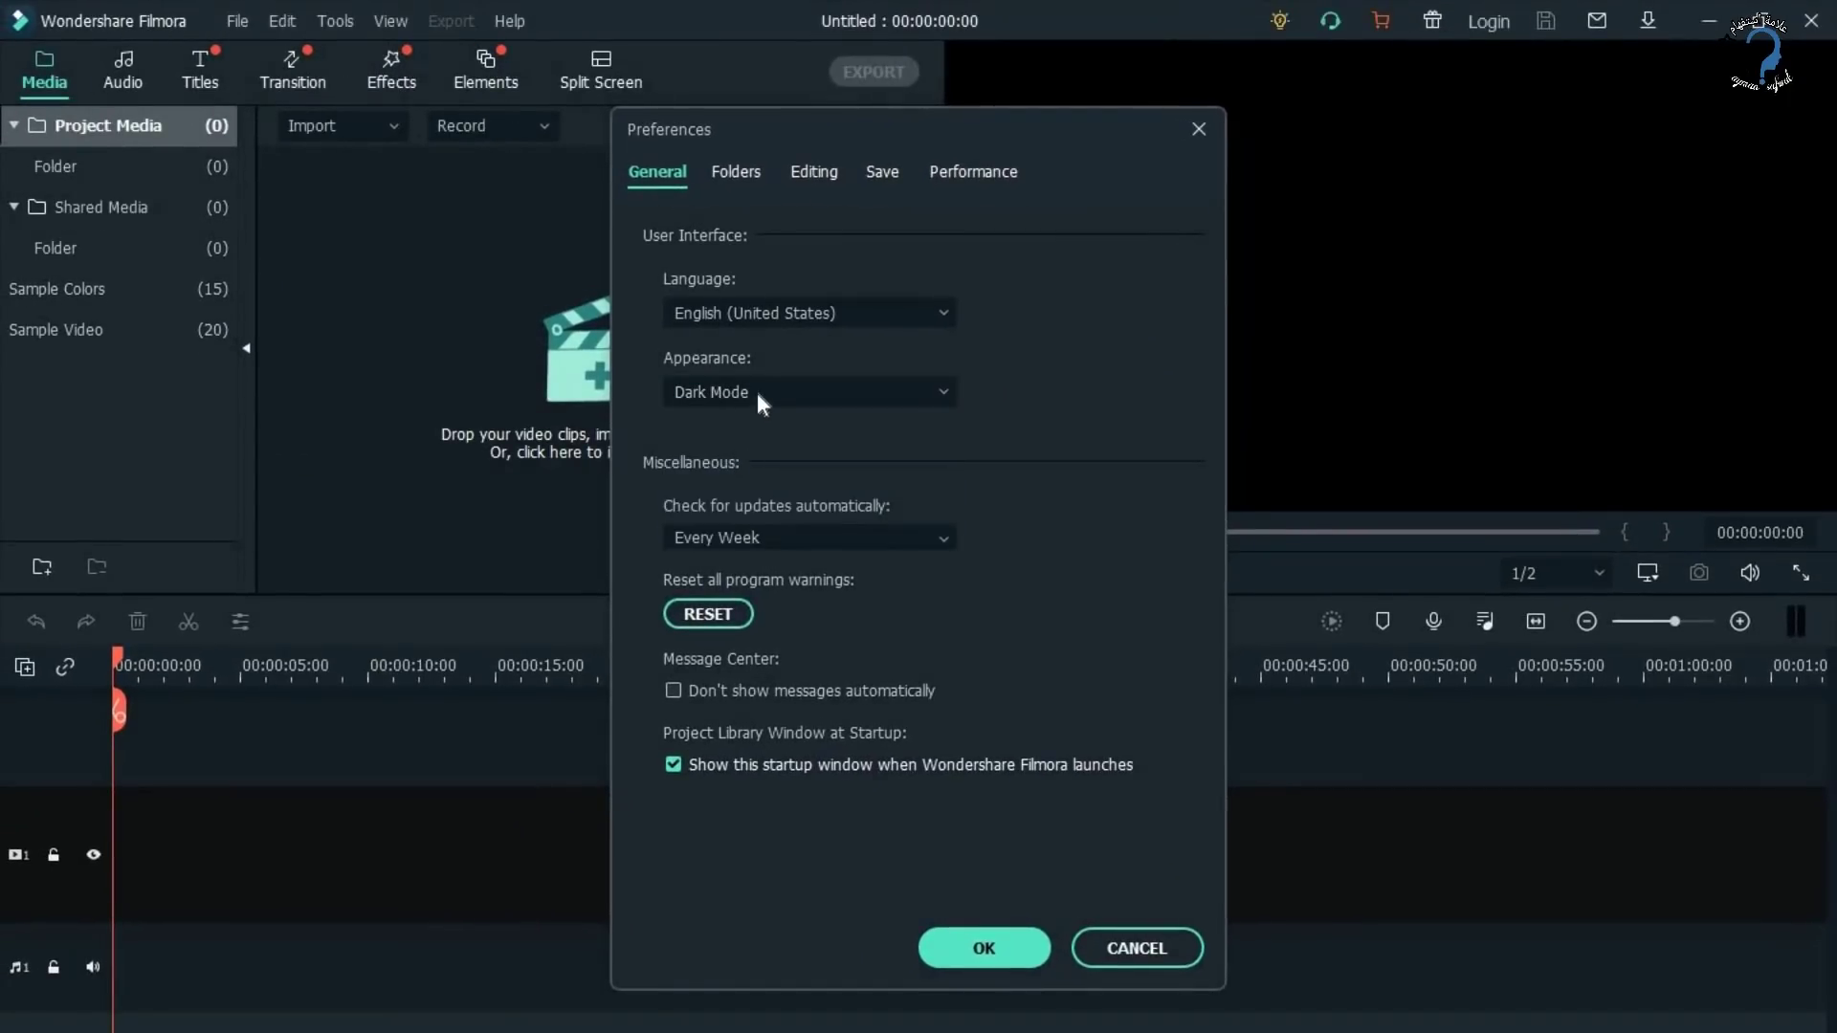
{"action": "left_click", "coordinate": [756, 393]}
{"action": "left_click", "coordinate": [741, 480]}
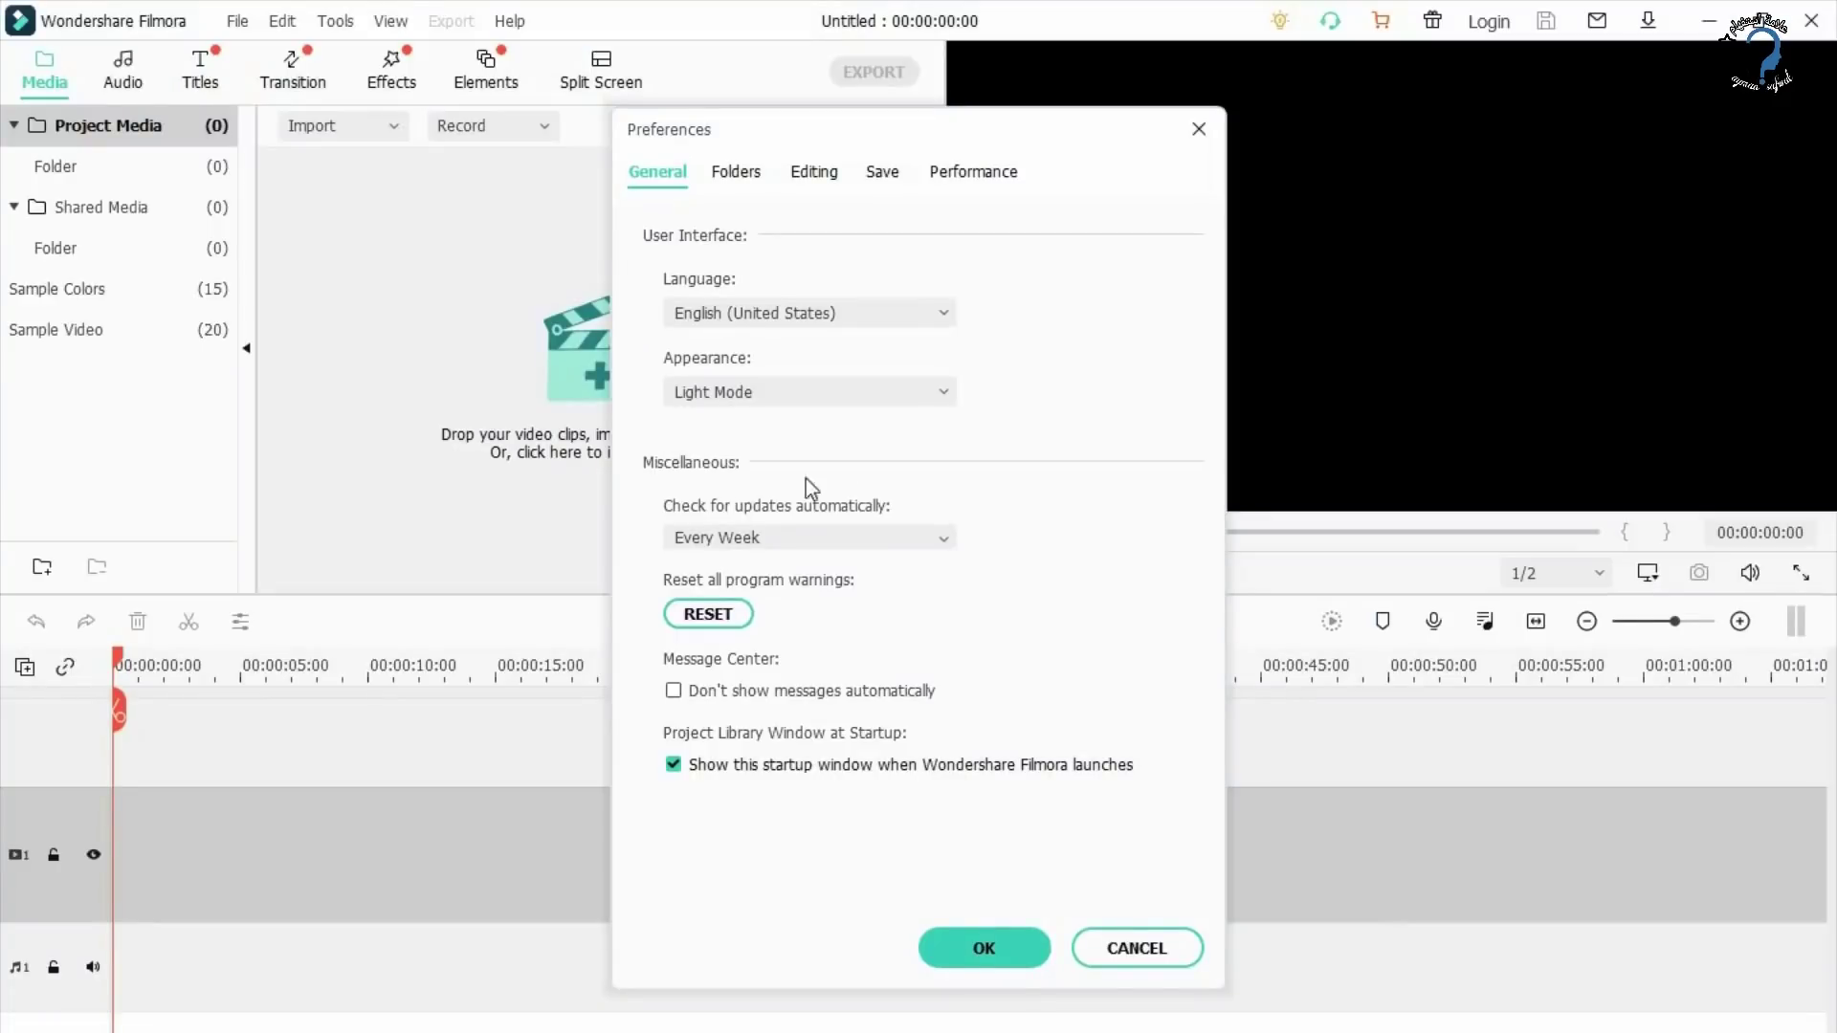
Set the interface appearance back to Dark Mode and confirm the preferences.
{"action": "left_click", "coordinate": [859, 398]}
{"action": "left_click", "coordinate": [717, 442]}
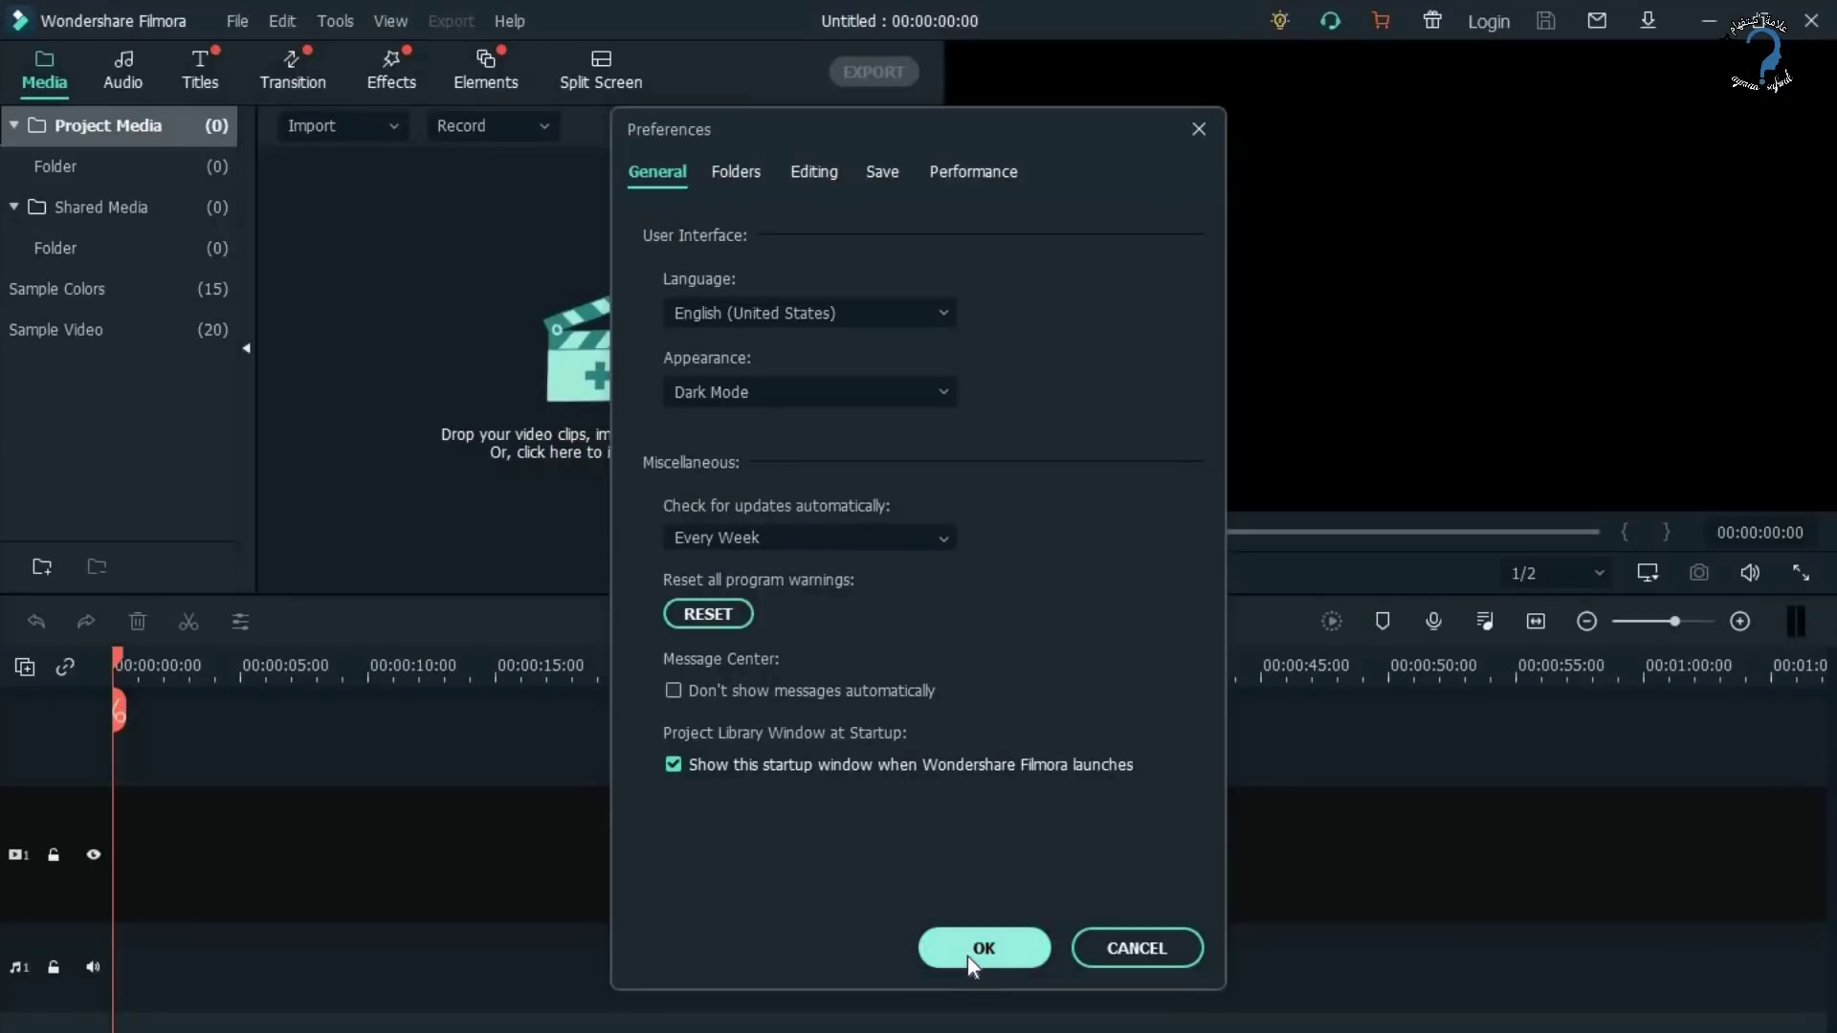
{"action": "left_click", "coordinate": [967, 955]}
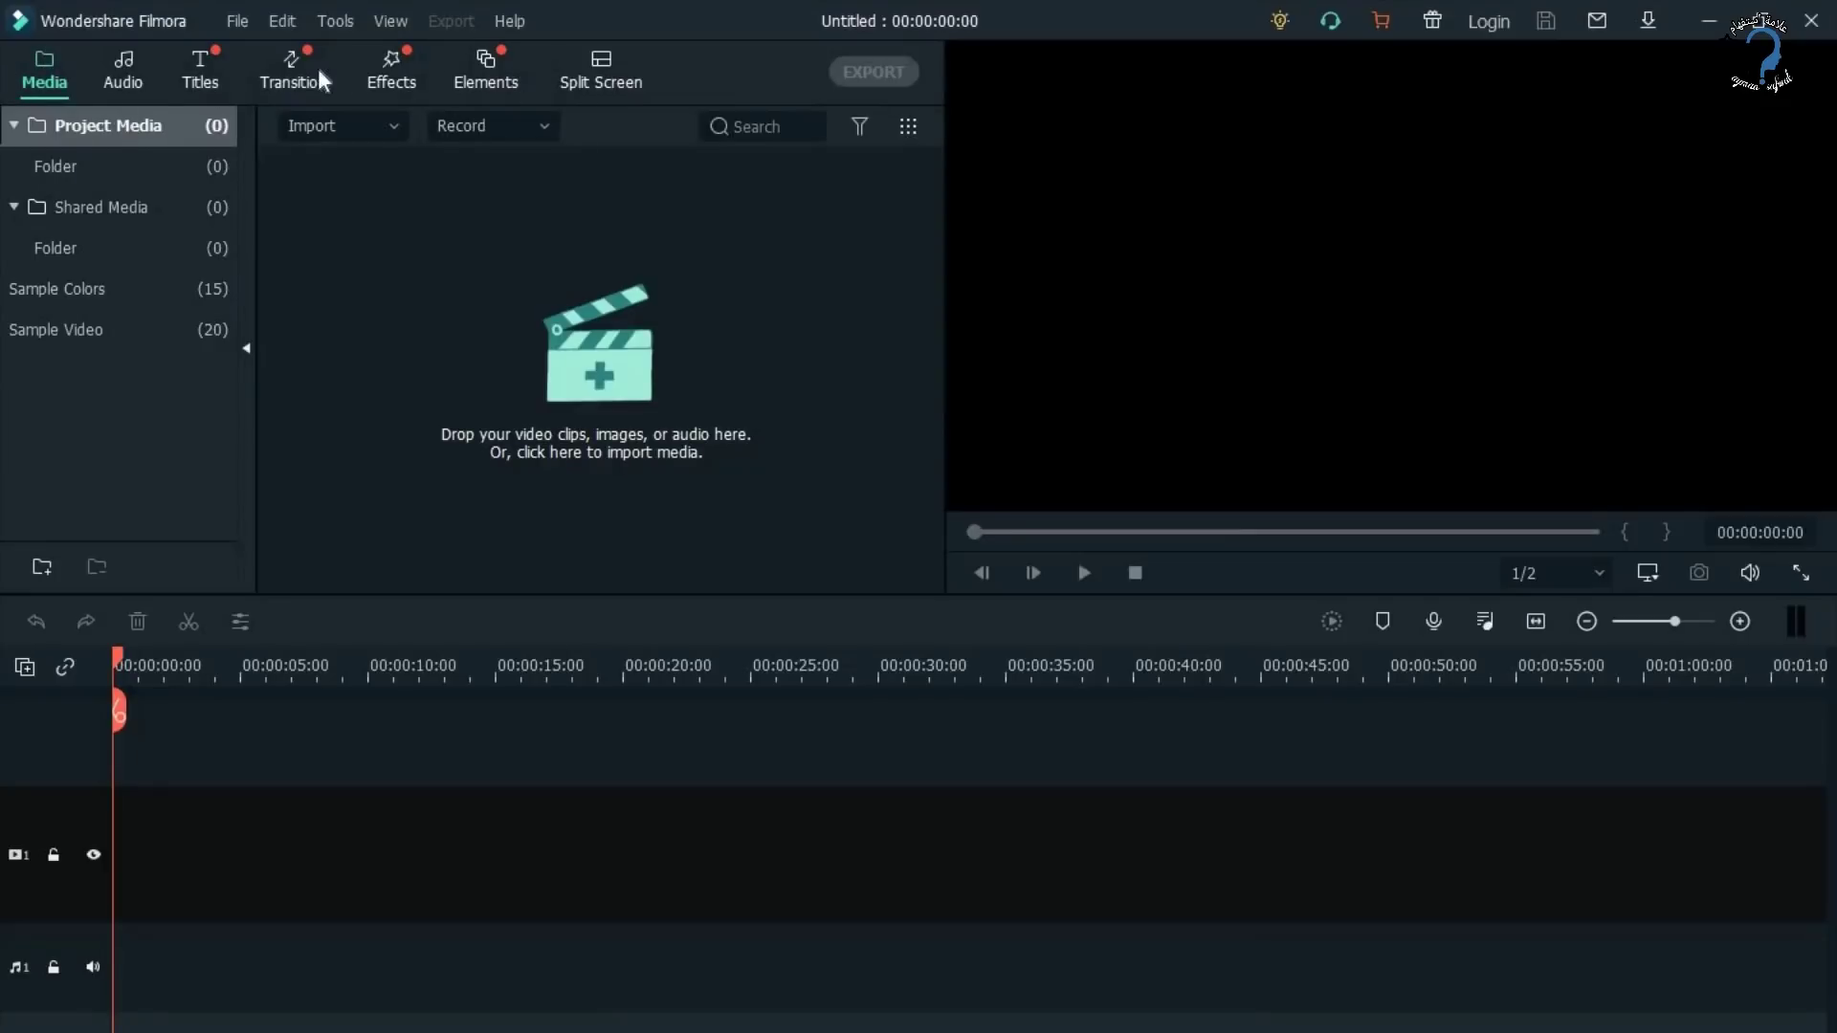
Look through the Audio, Titles, Transition, Effects, Elements and Split Screen libraries, and return to the media library.
{"action": "left_click", "coordinate": [124, 72]}
{"action": "left_click", "coordinate": [220, 78]}
{"action": "left_click", "coordinate": [293, 75]}
{"action": "left_click", "coordinate": [391, 75]}
{"action": "left_click", "coordinate": [486, 75]}
{"action": "left_click", "coordinate": [643, 78]}
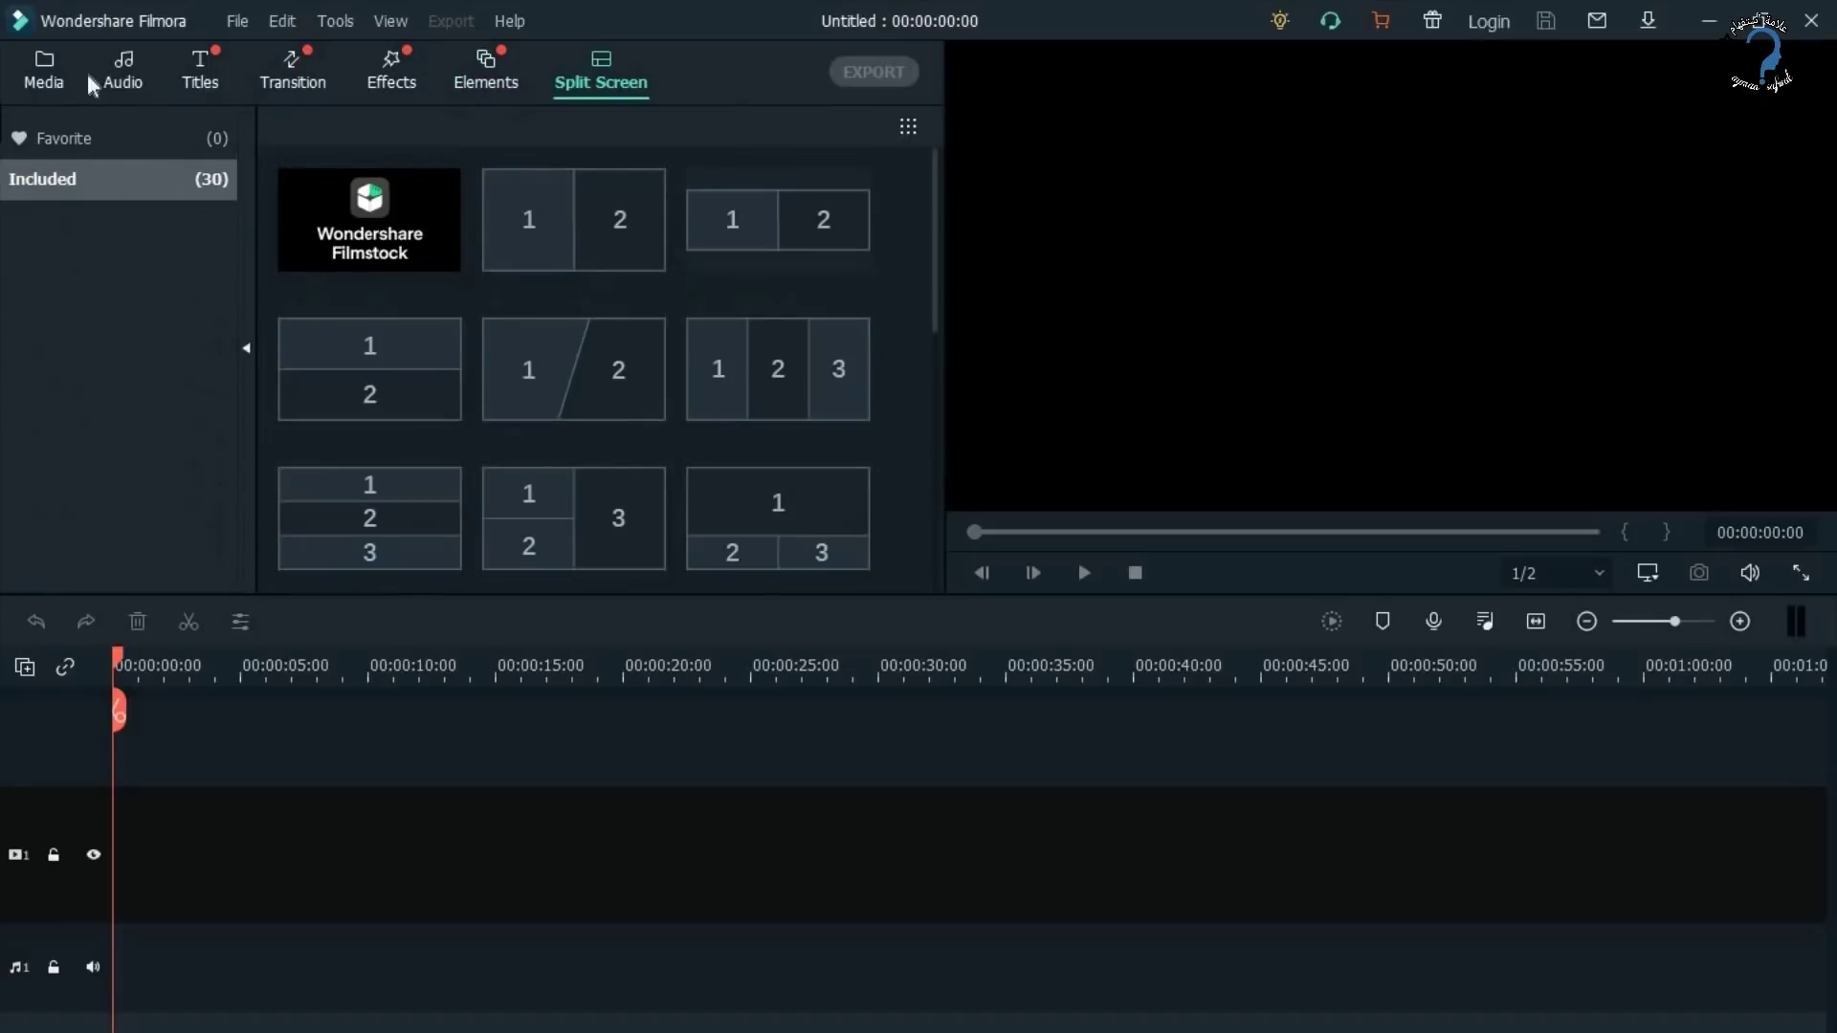
{"action": "left_click", "coordinate": [47, 79]}
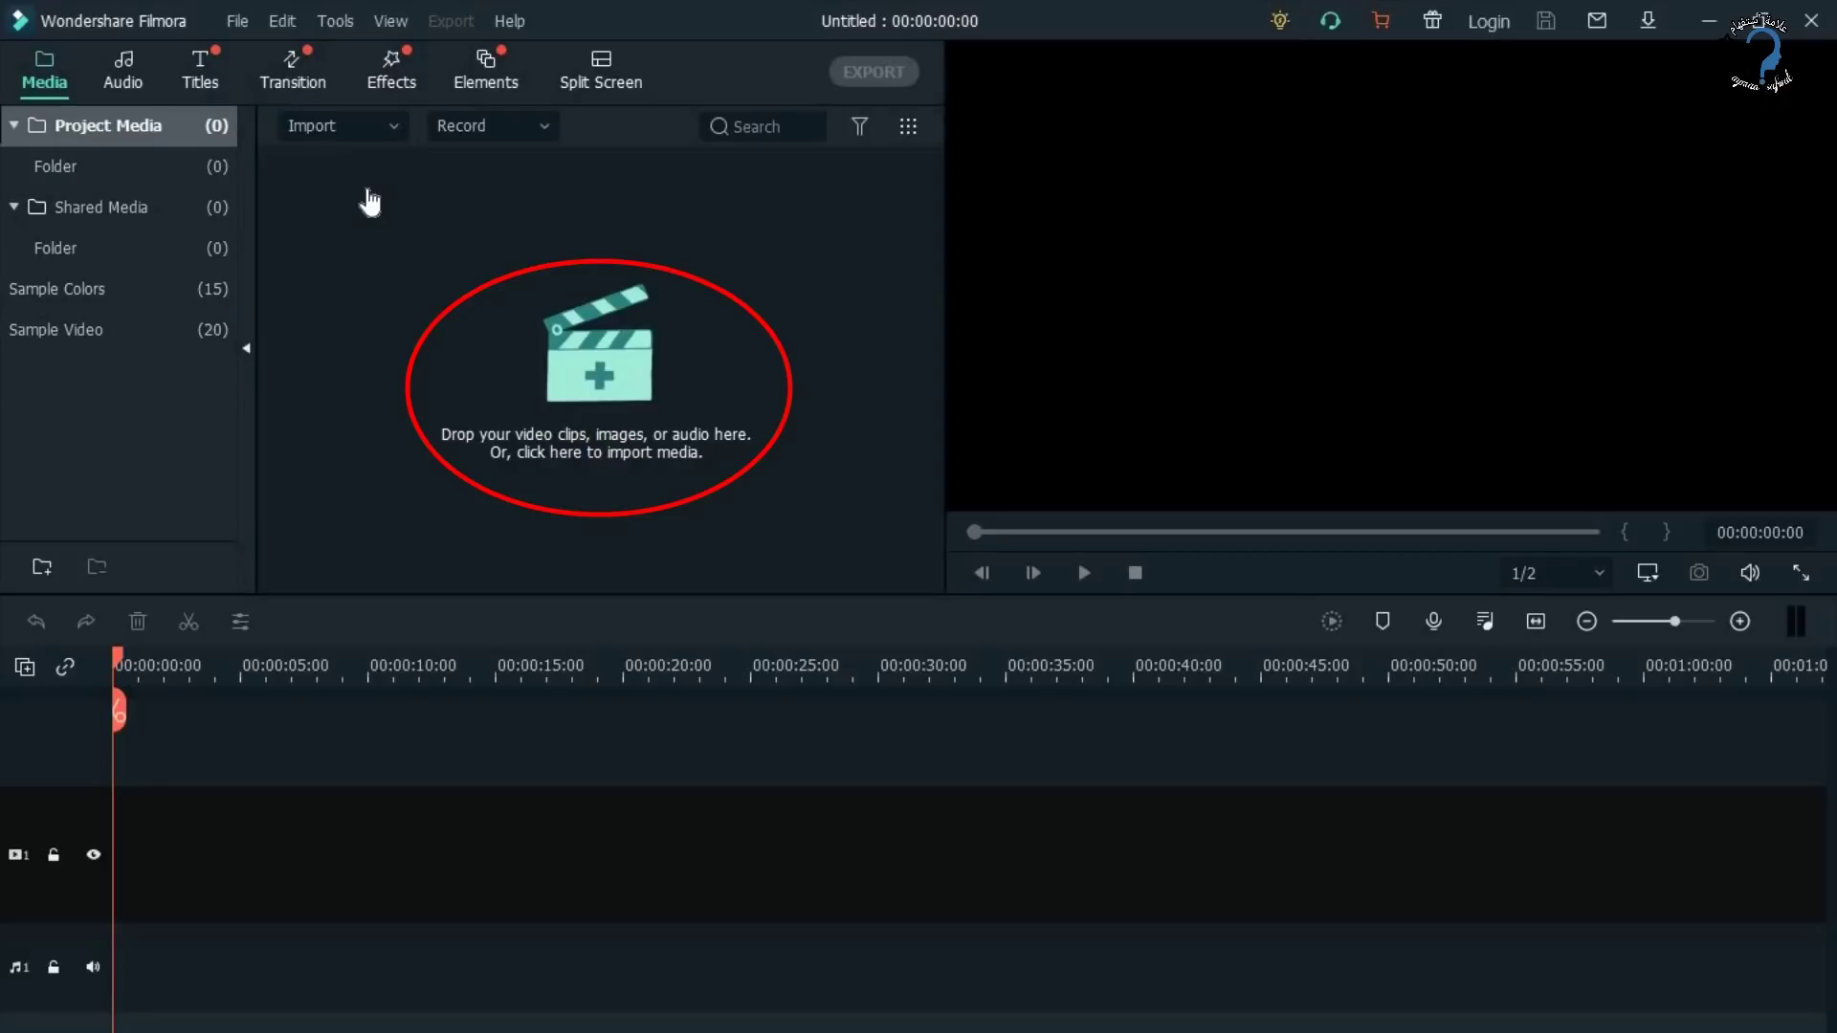
{"action": "left_click", "coordinate": [609, 386]}
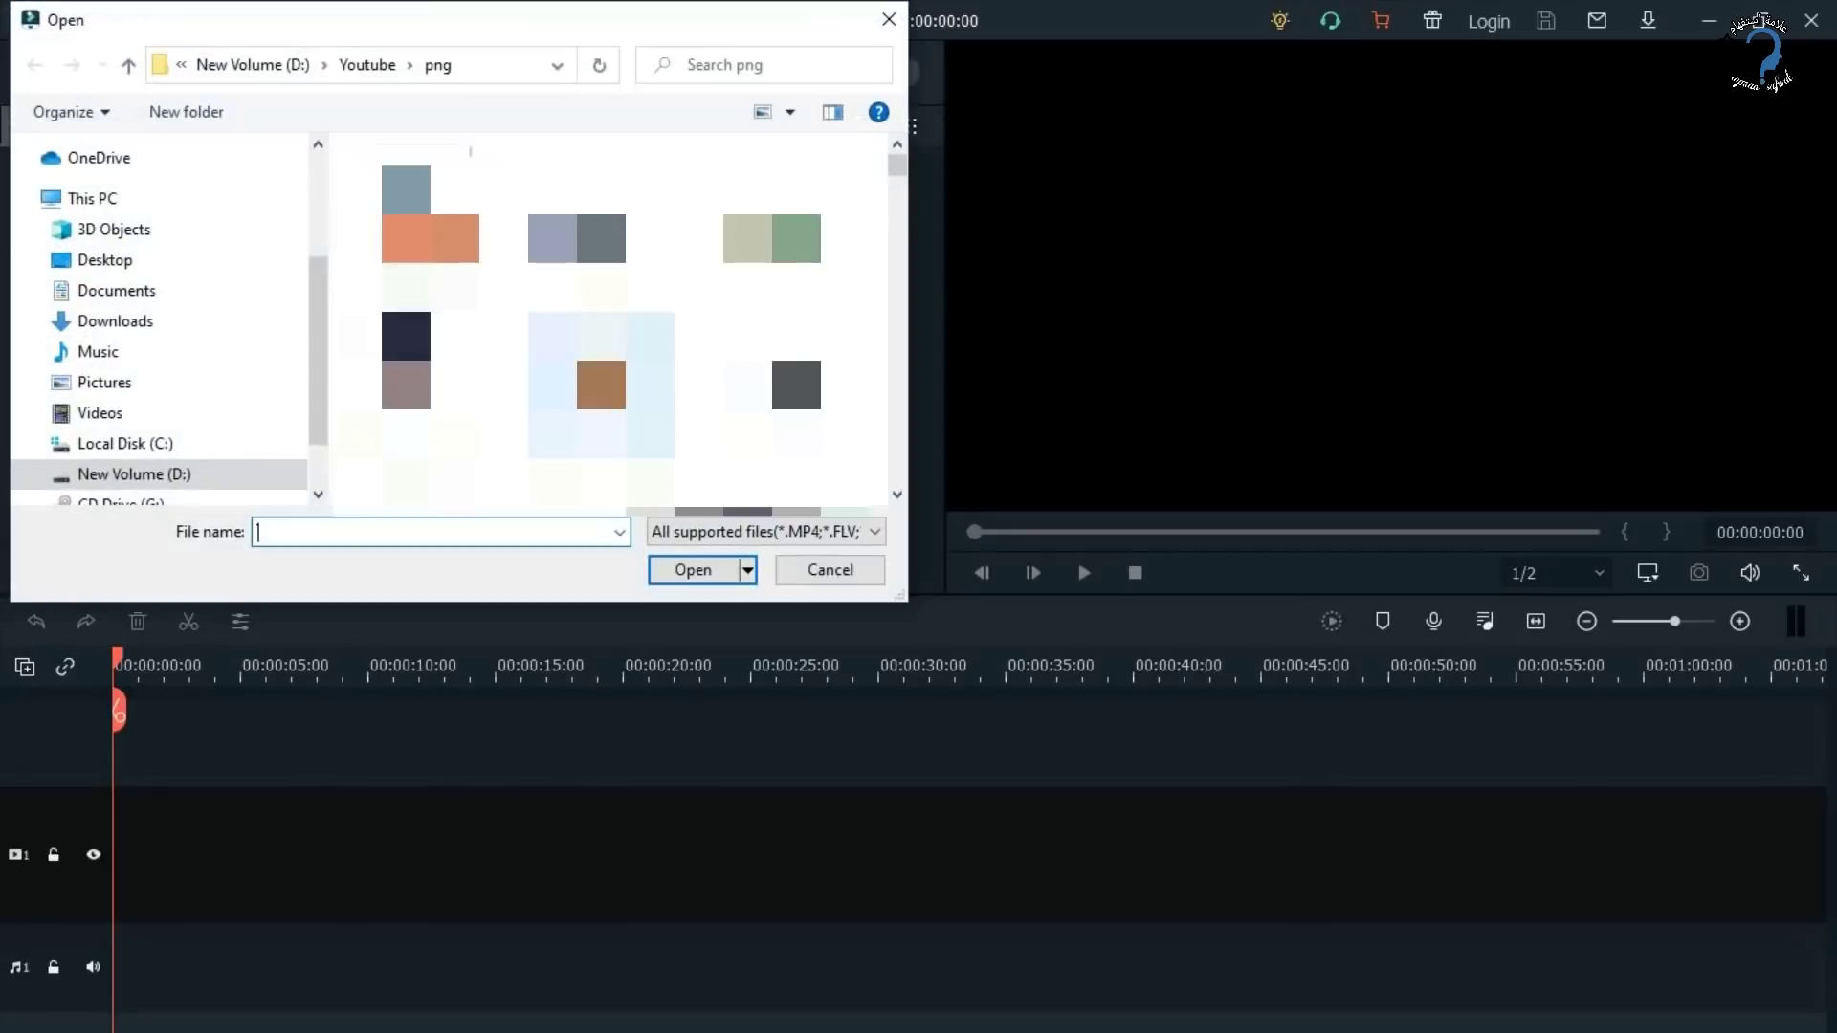
{"action": "left_click", "coordinate": [130, 66]}
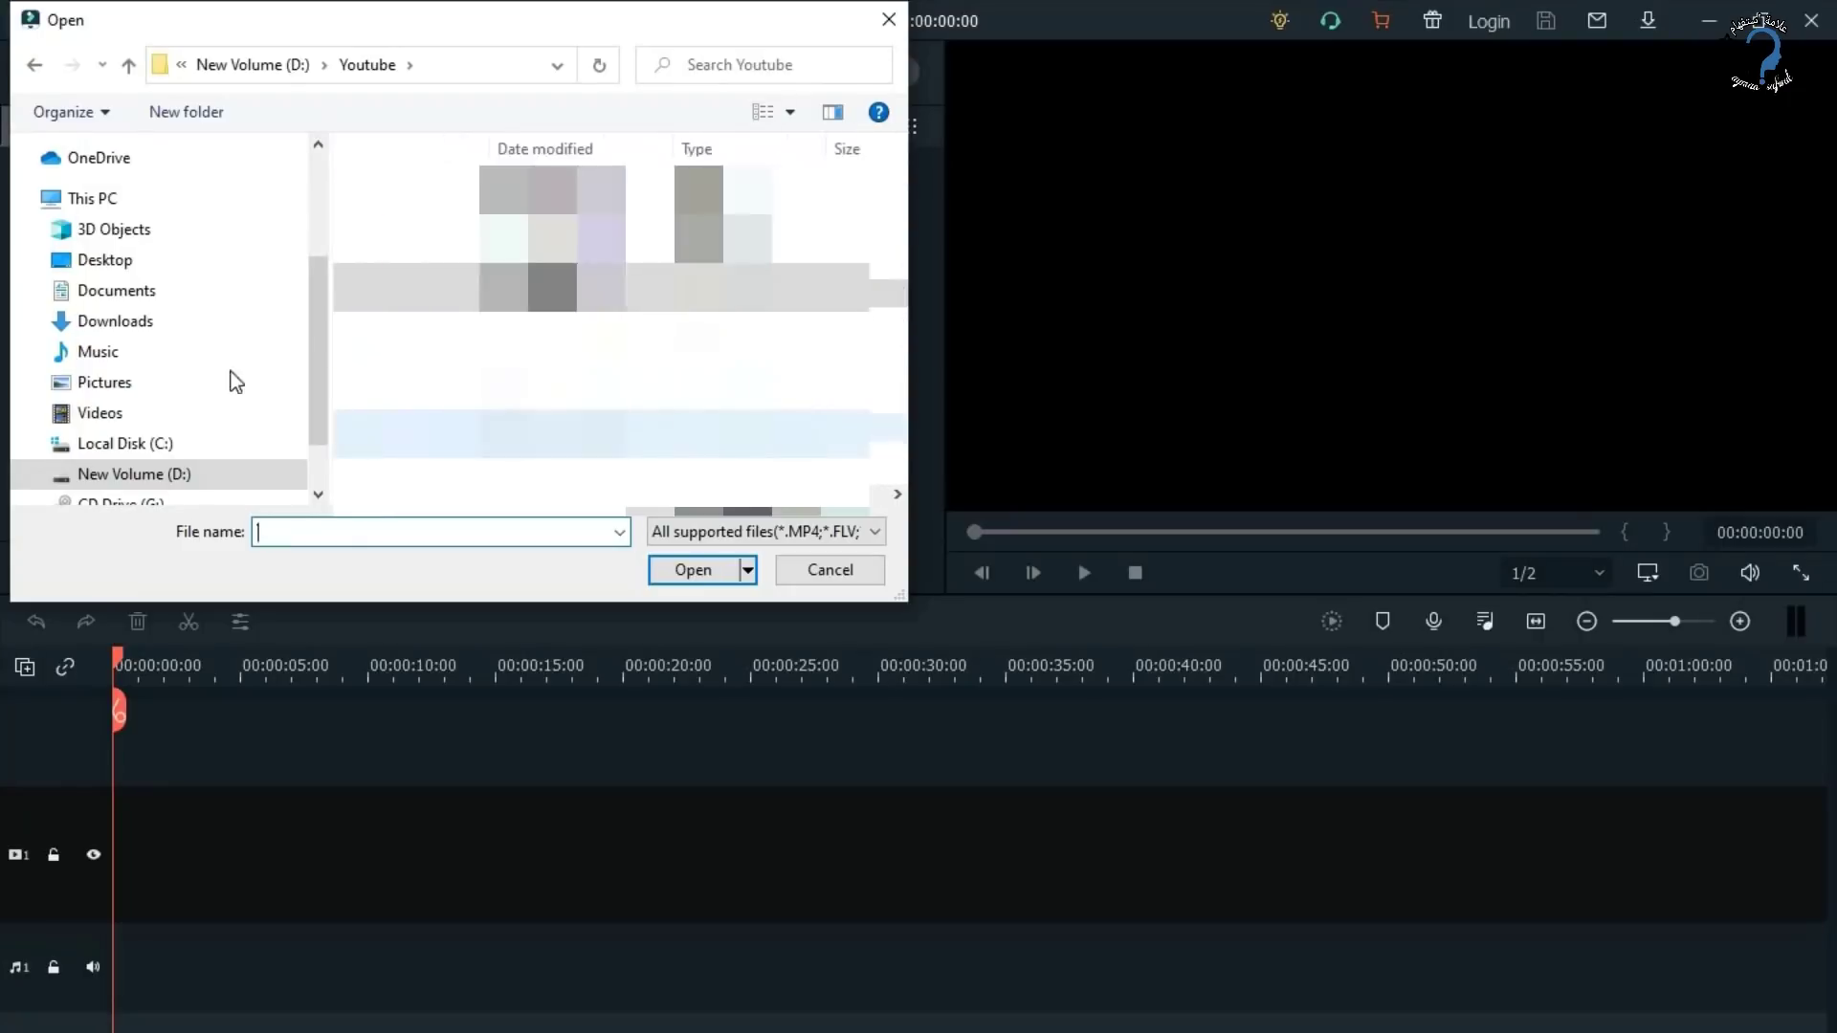
{"action": "left_click", "coordinate": [117, 472]}
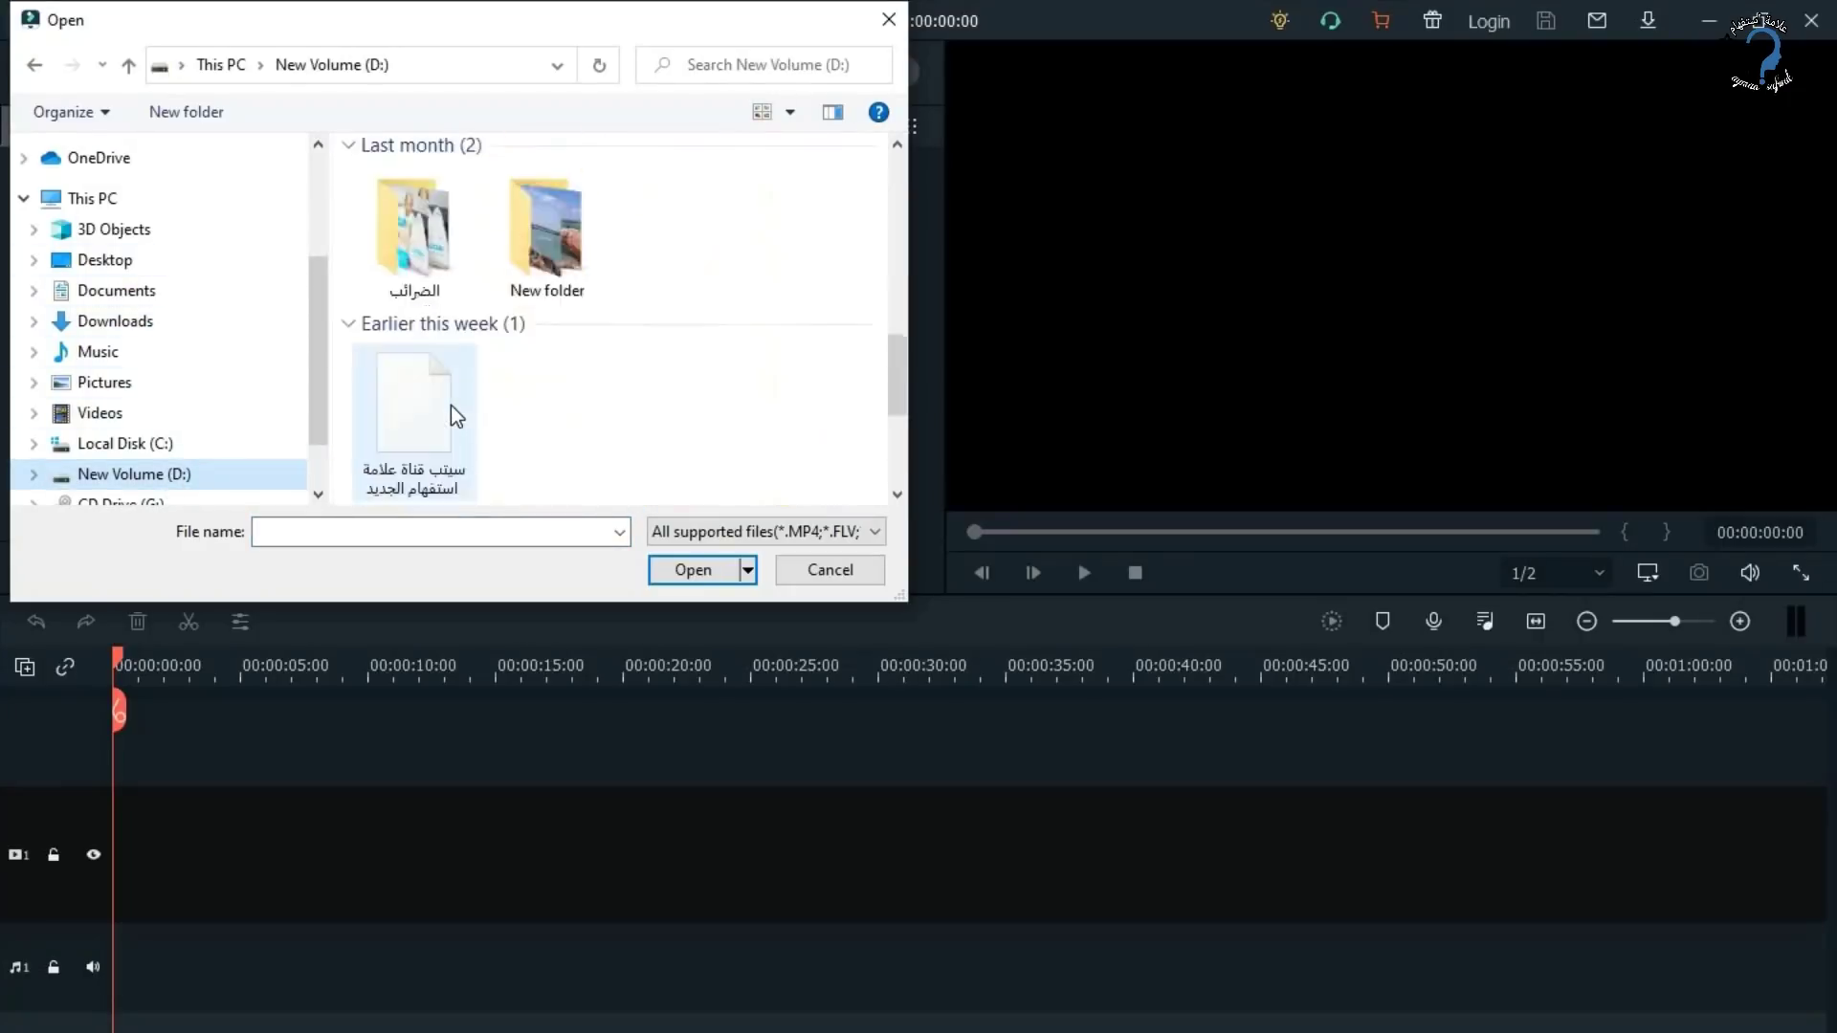
{"action": "scroll", "coordinate": [454, 416], "scroll_direction": "down", "scroll_amount": 2}
{"action": "double_click", "coordinate": [433, 438]}
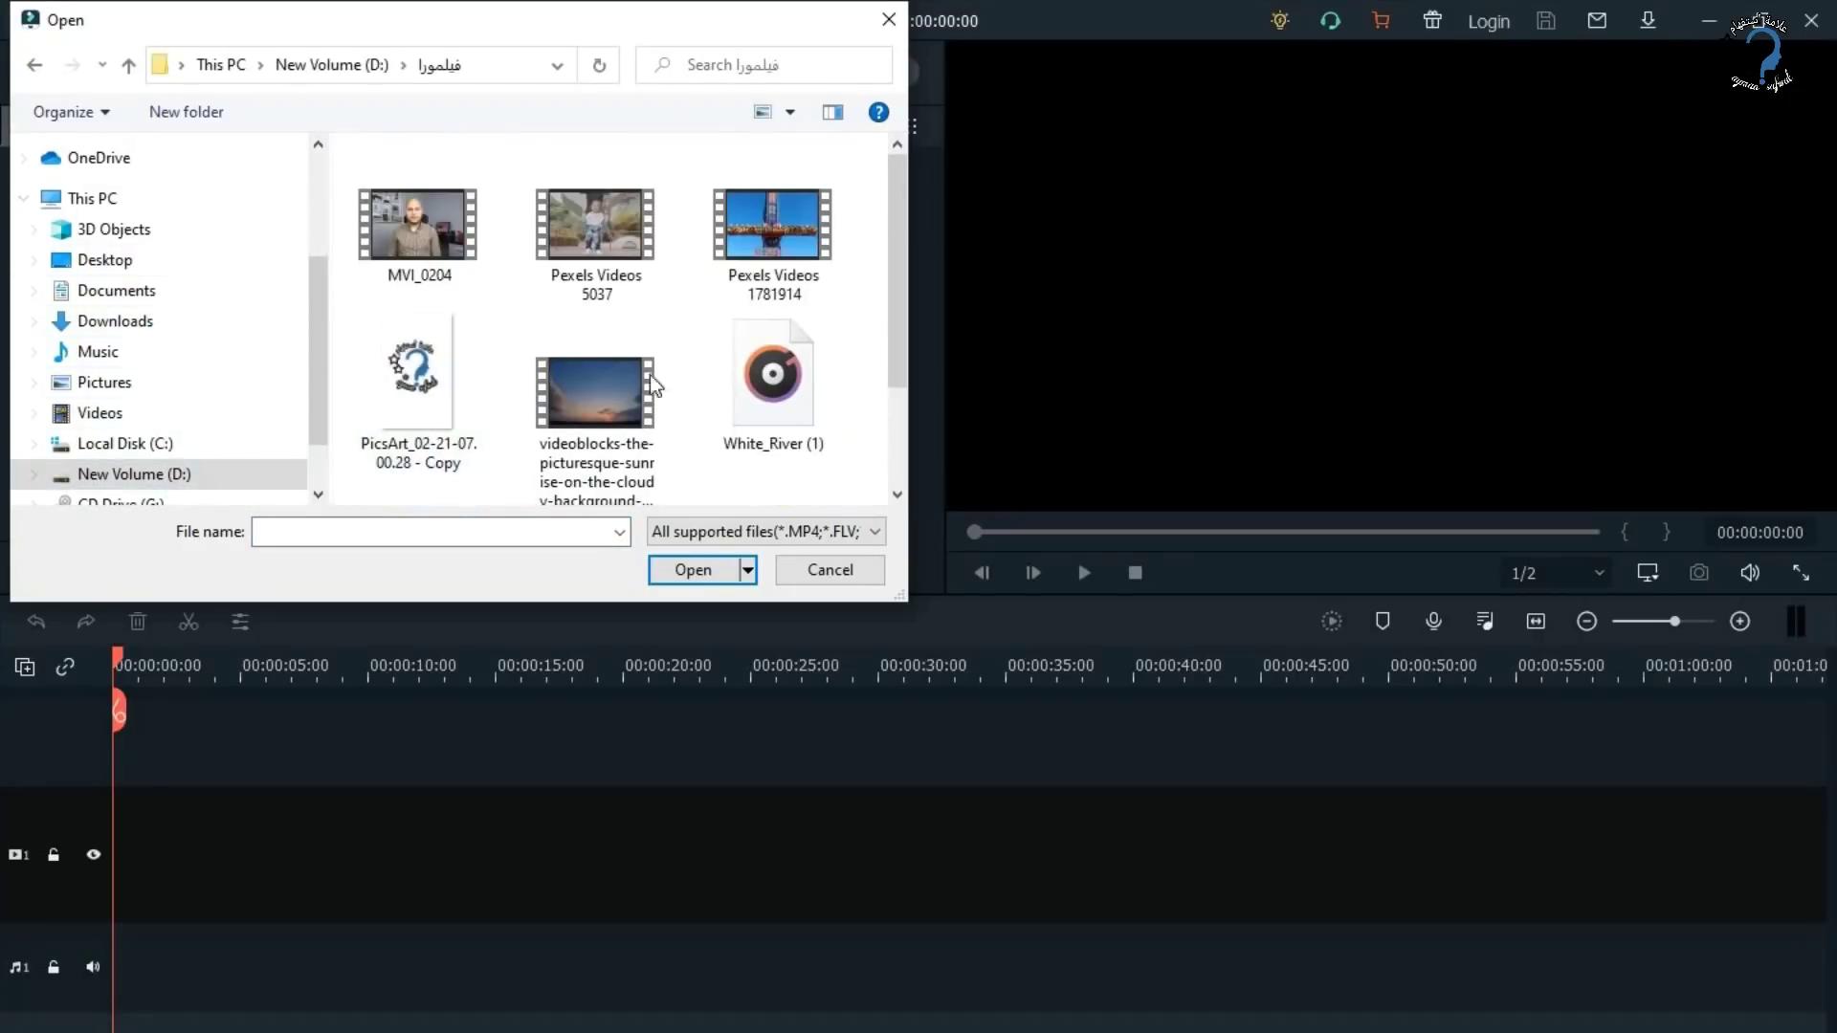
{"action": "left_click", "coordinate": [749, 267]}
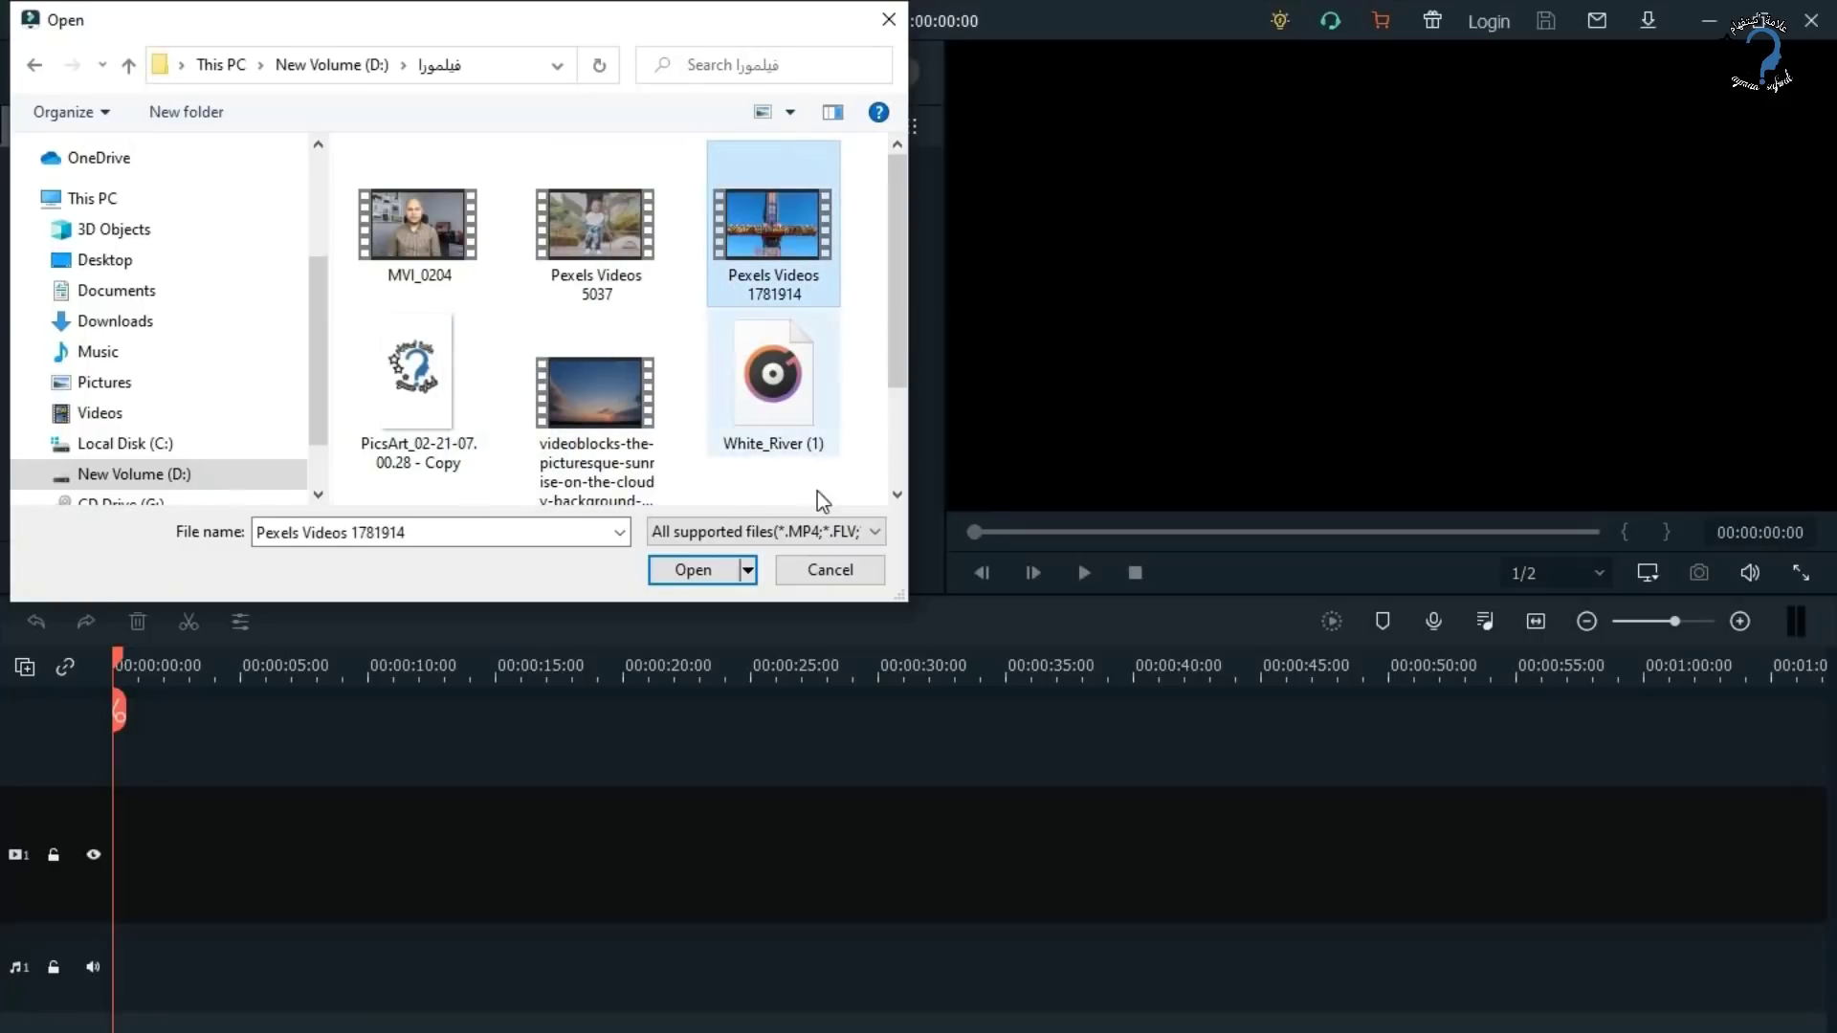
{"action": "left_click", "coordinate": [887, 21]}
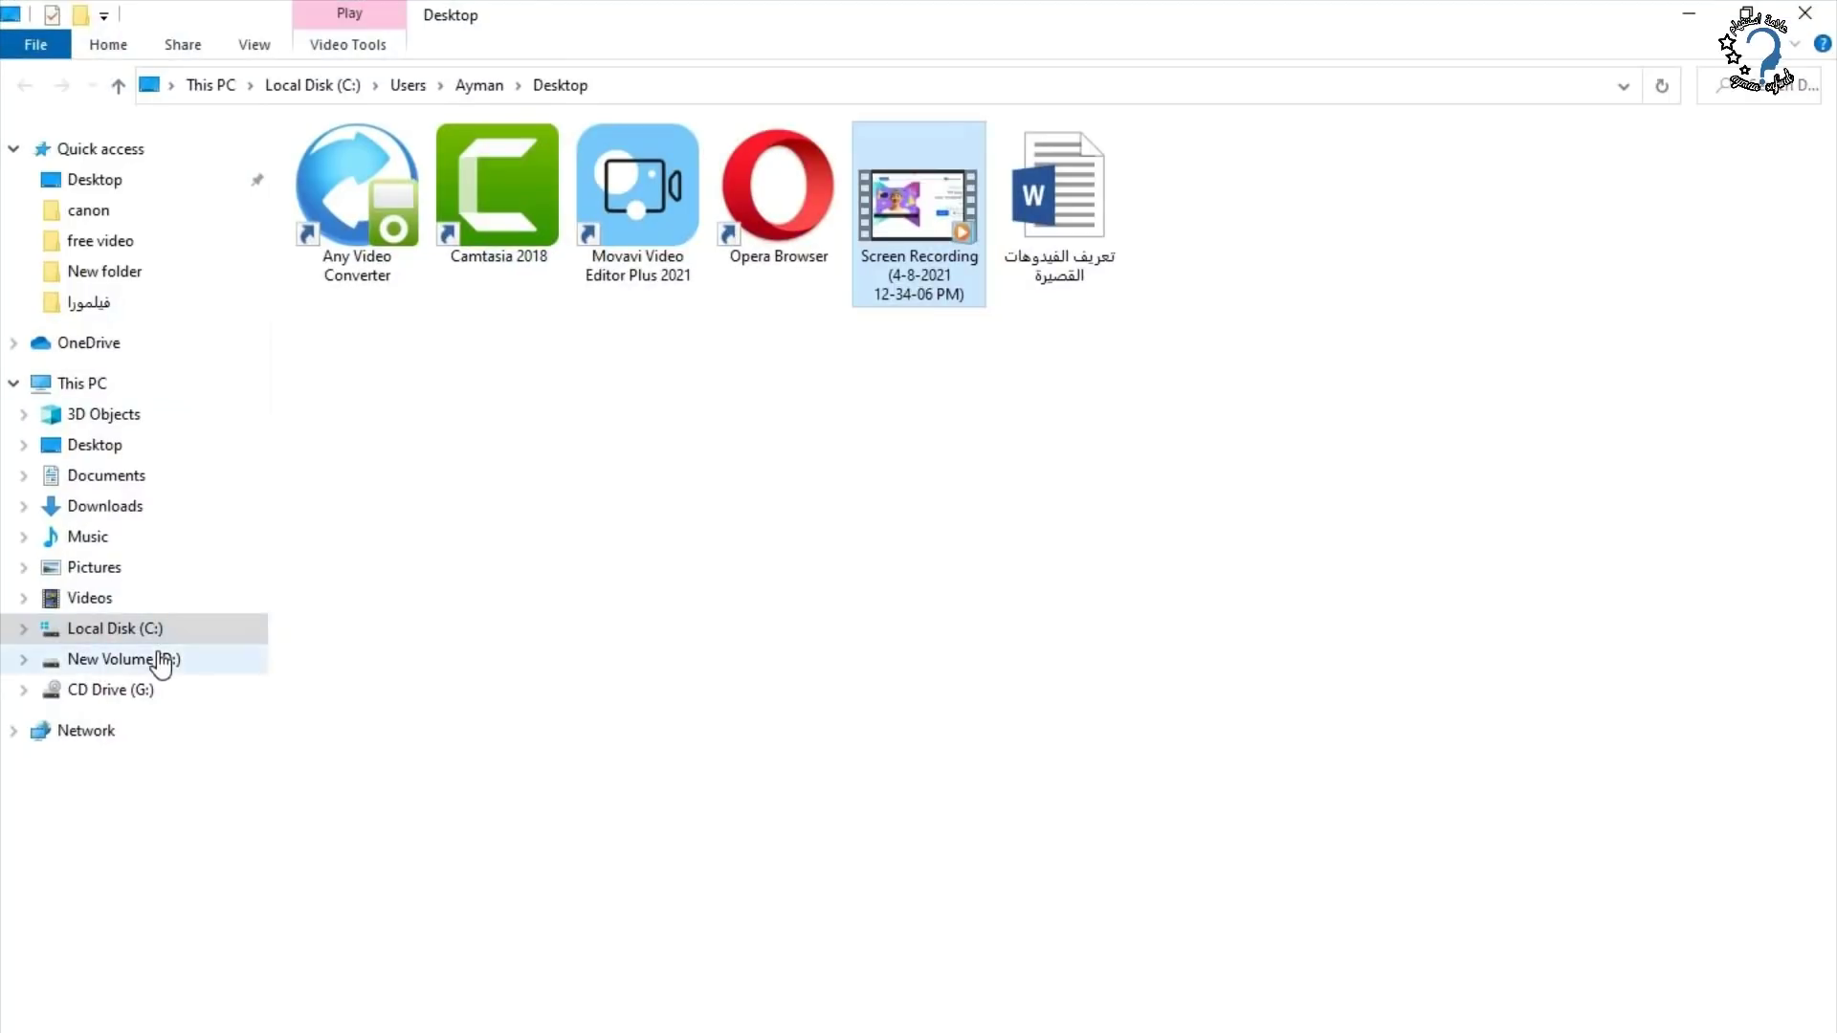
From the فيلمورا folder on New Volume (D:) in File Explorer, import all the media files into the project's media folder.
{"action": "left_click", "coordinate": [161, 660]}
{"action": "left_click", "coordinate": [1249, 346]}
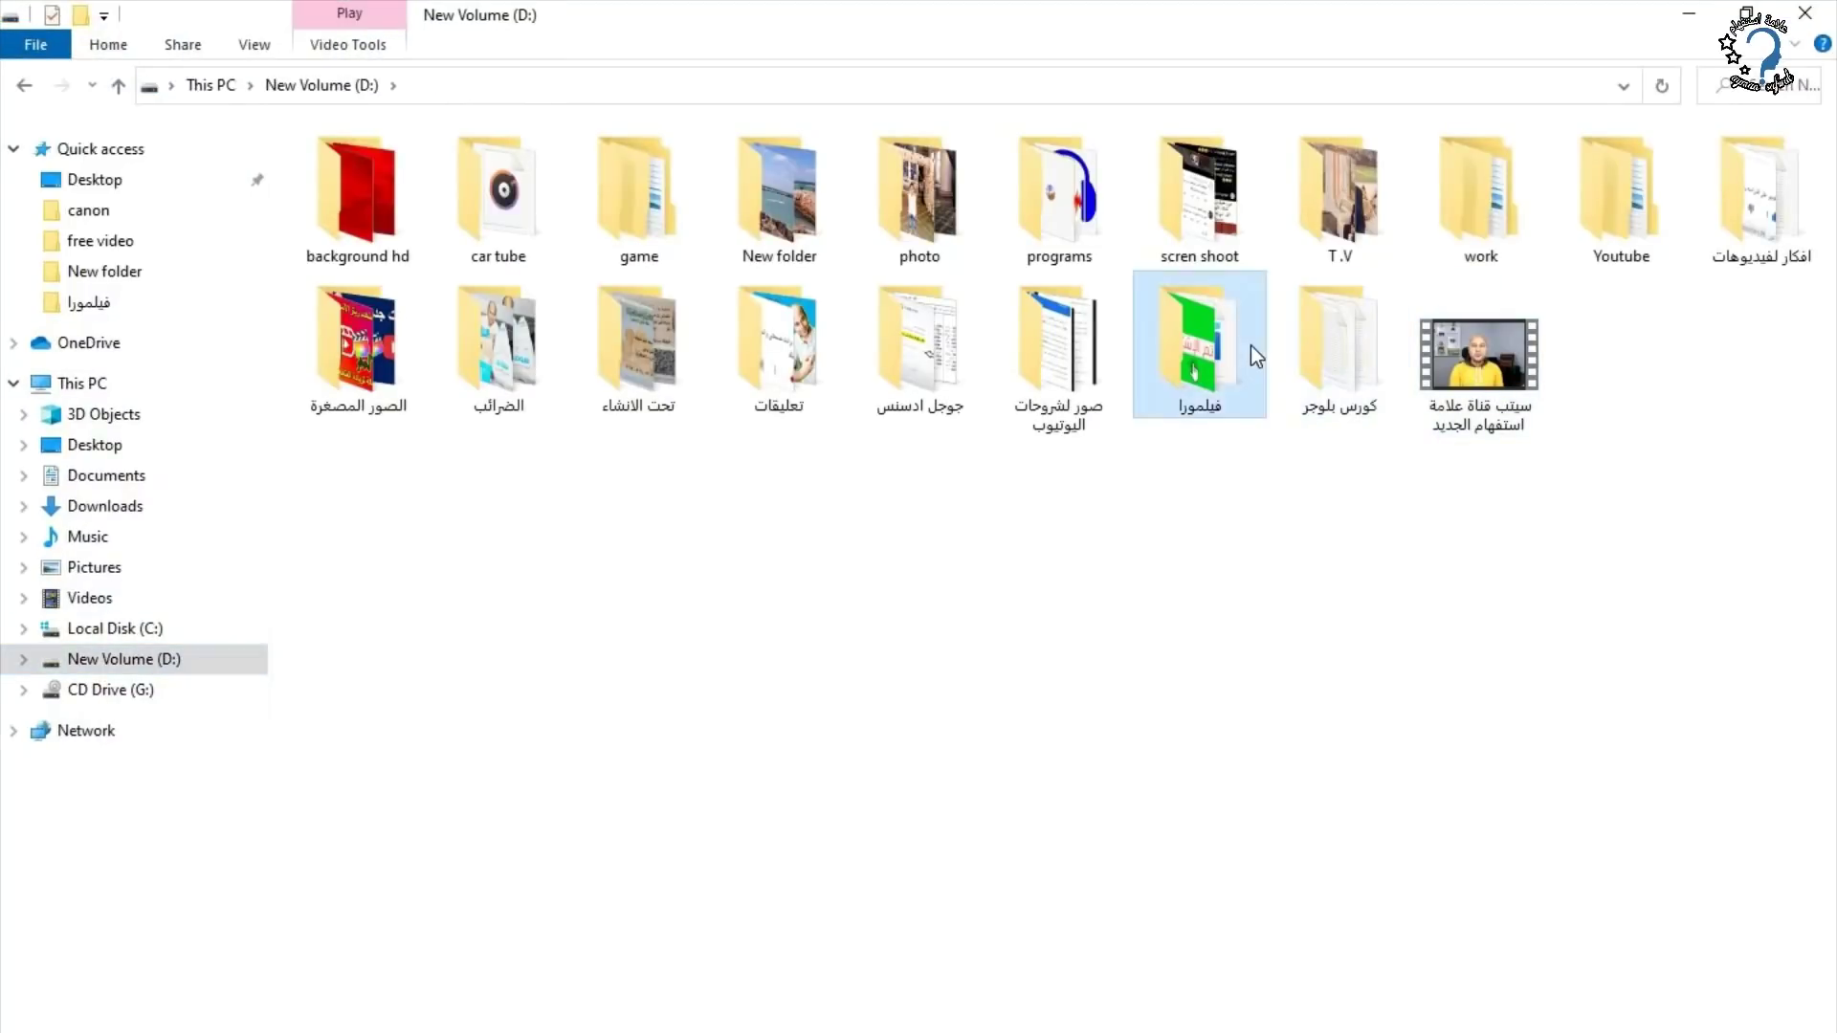
{"action": "double_click", "coordinate": [1249, 346]}
{"action": "left_click_drag", "start_coordinate": [1521, 326], "coordinate": [534, 409]}
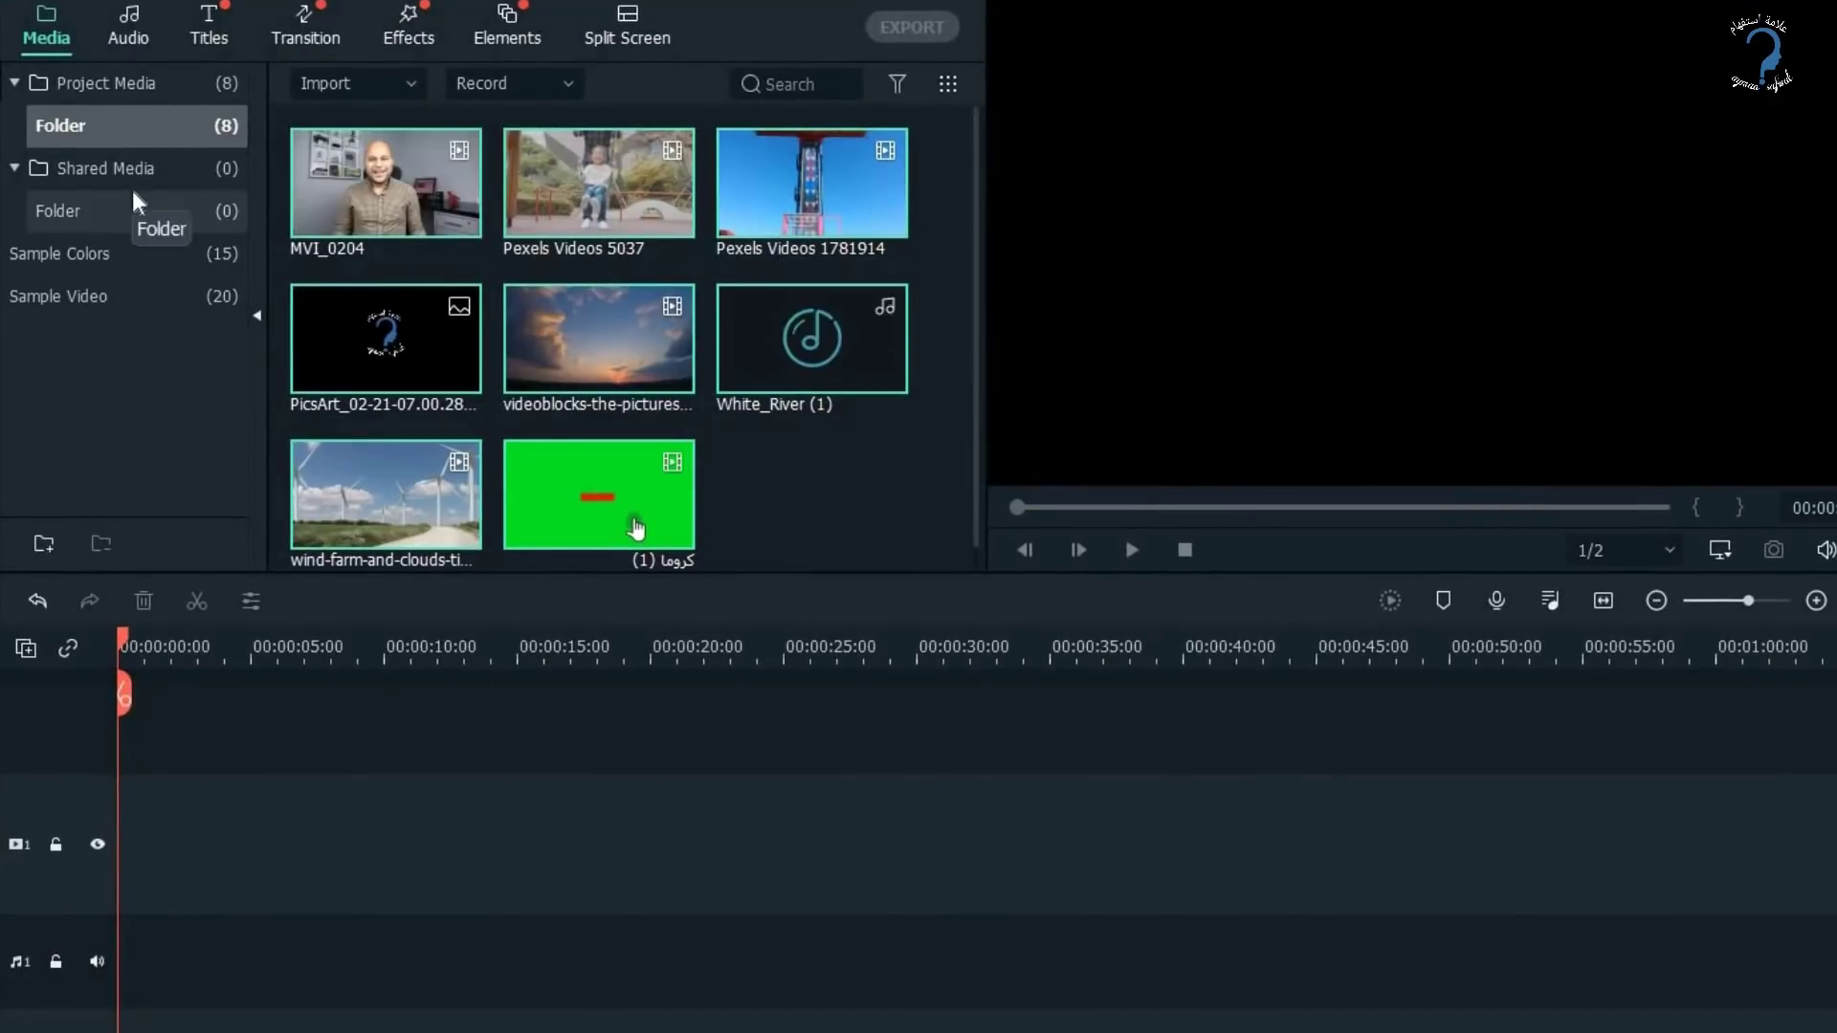
Examine the Shared Media folder and its import dialog without importing anything.
{"action": "left_click", "coordinate": [115, 215]}
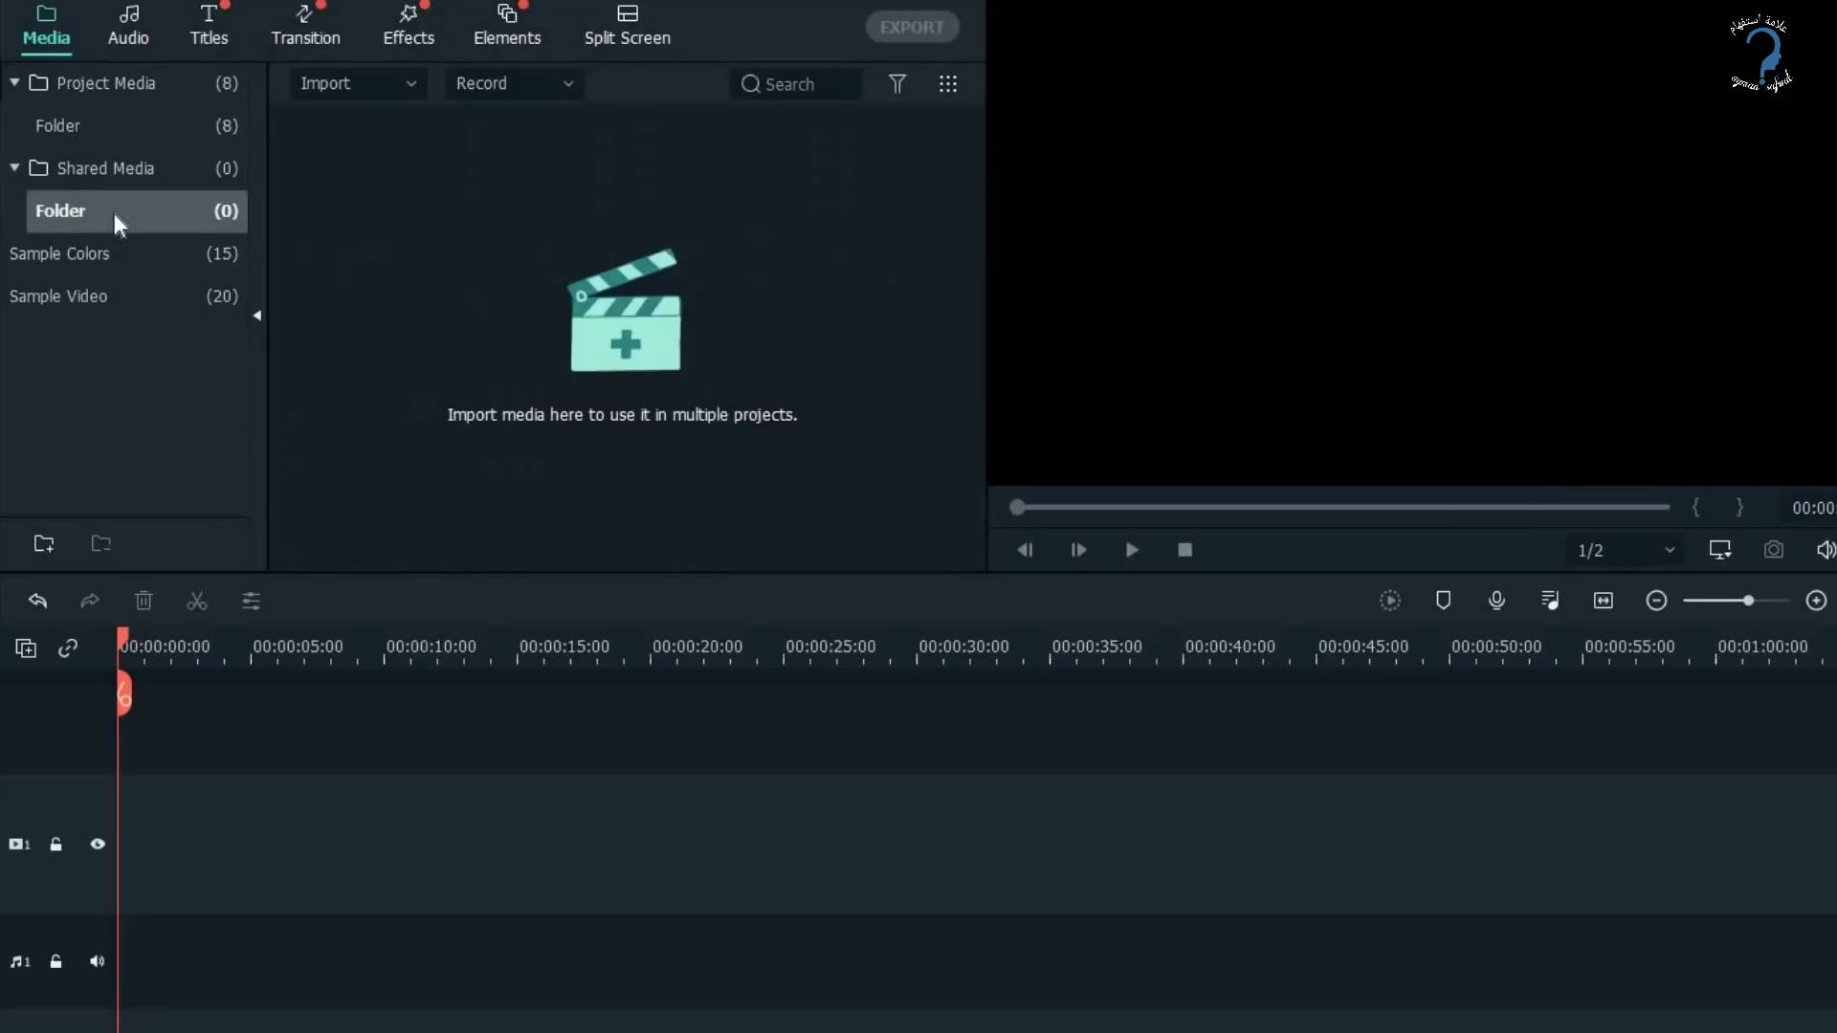
{"action": "left_click", "coordinate": [627, 326]}
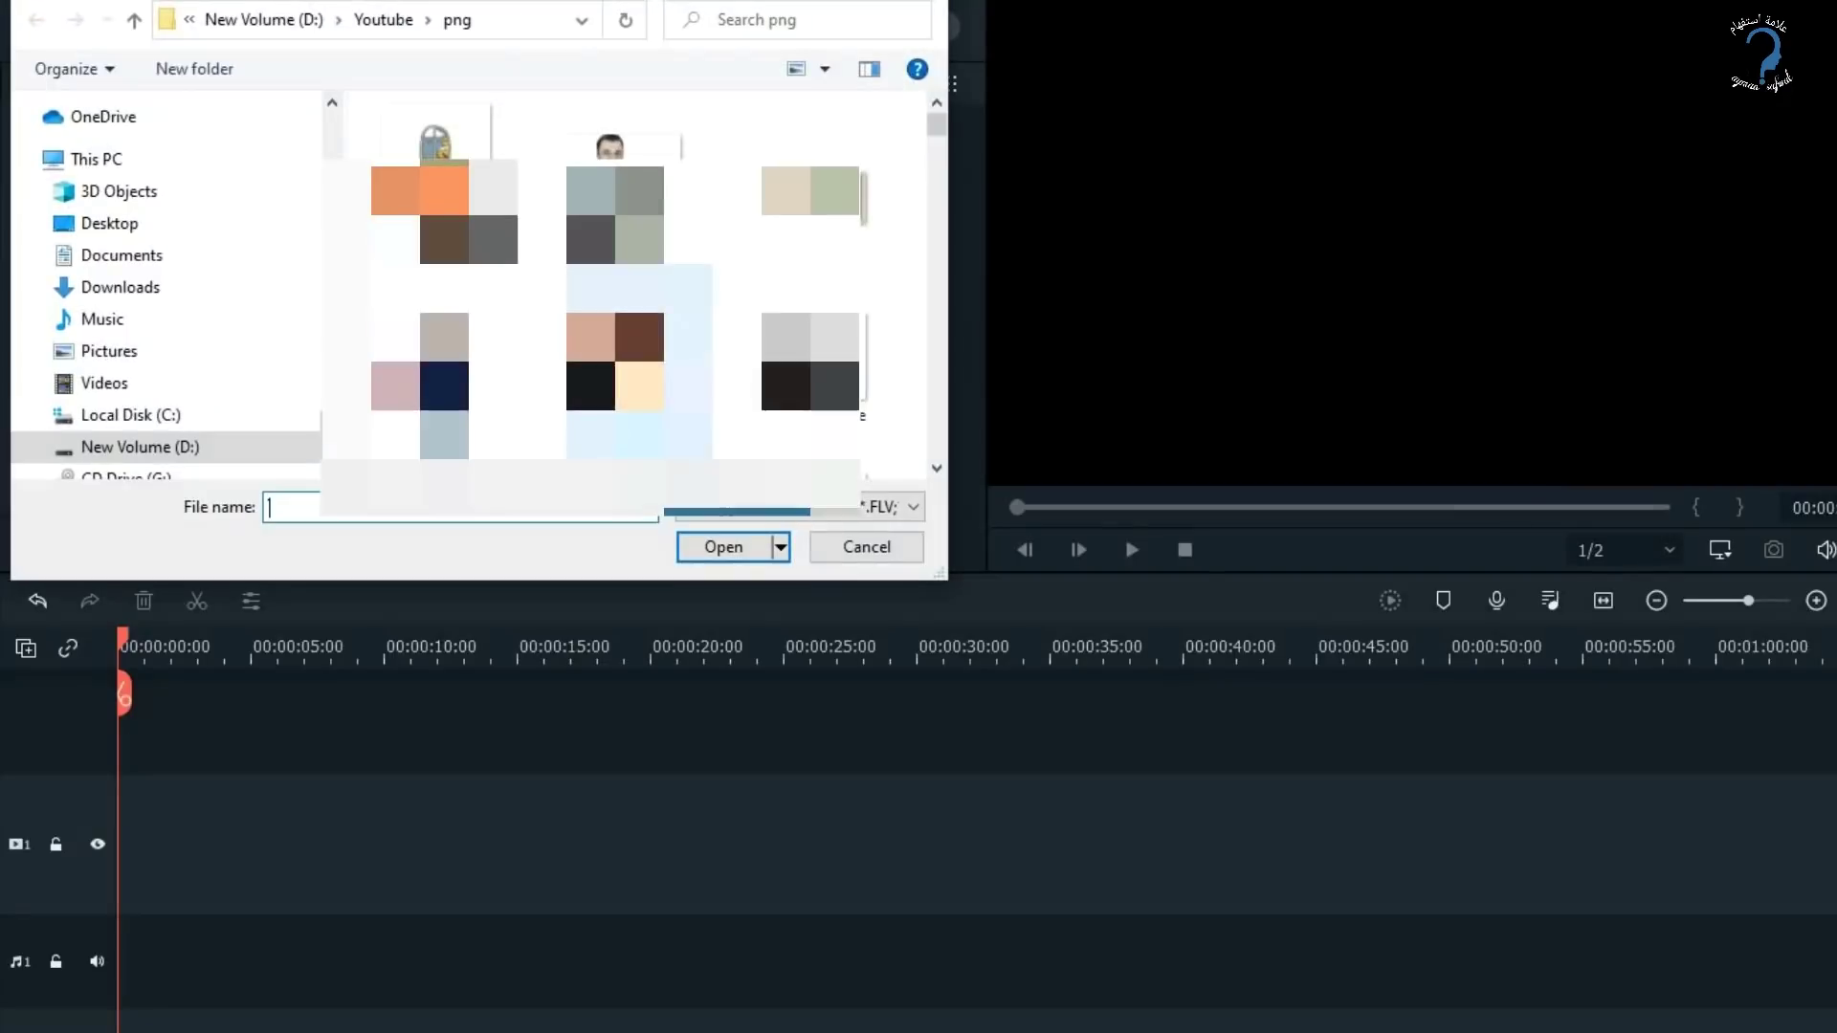
{"action": "left_click", "coordinate": [879, 544]}
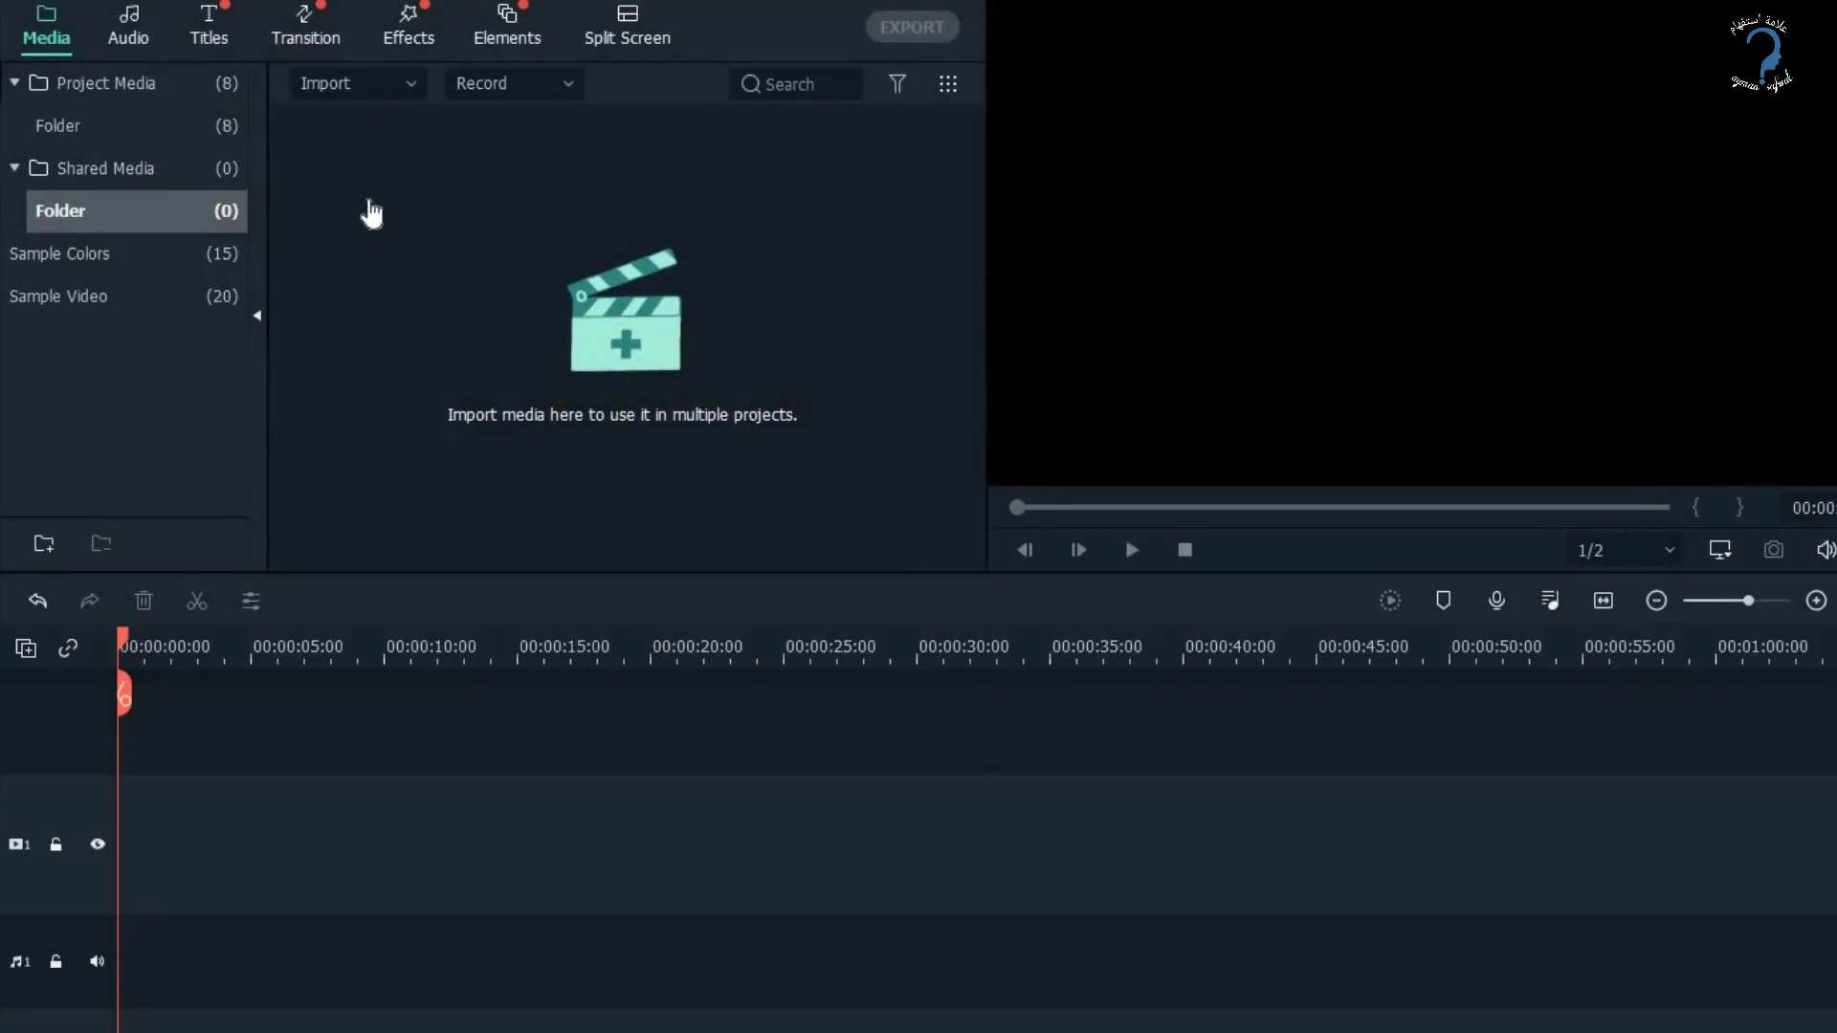
Look through the Sample Colors and Sample Video collections, and return to the project media.
{"action": "left_click", "coordinate": [83, 253]}
{"action": "scroll", "coordinate": [771, 451], "scroll_direction": "down", "scroll_amount": 3}
{"action": "scroll", "coordinate": [822, 363], "scroll_direction": "up", "scroll_amount": 3}
{"action": "scroll", "coordinate": [727, 363], "scroll_direction": "down", "scroll_amount": 3}
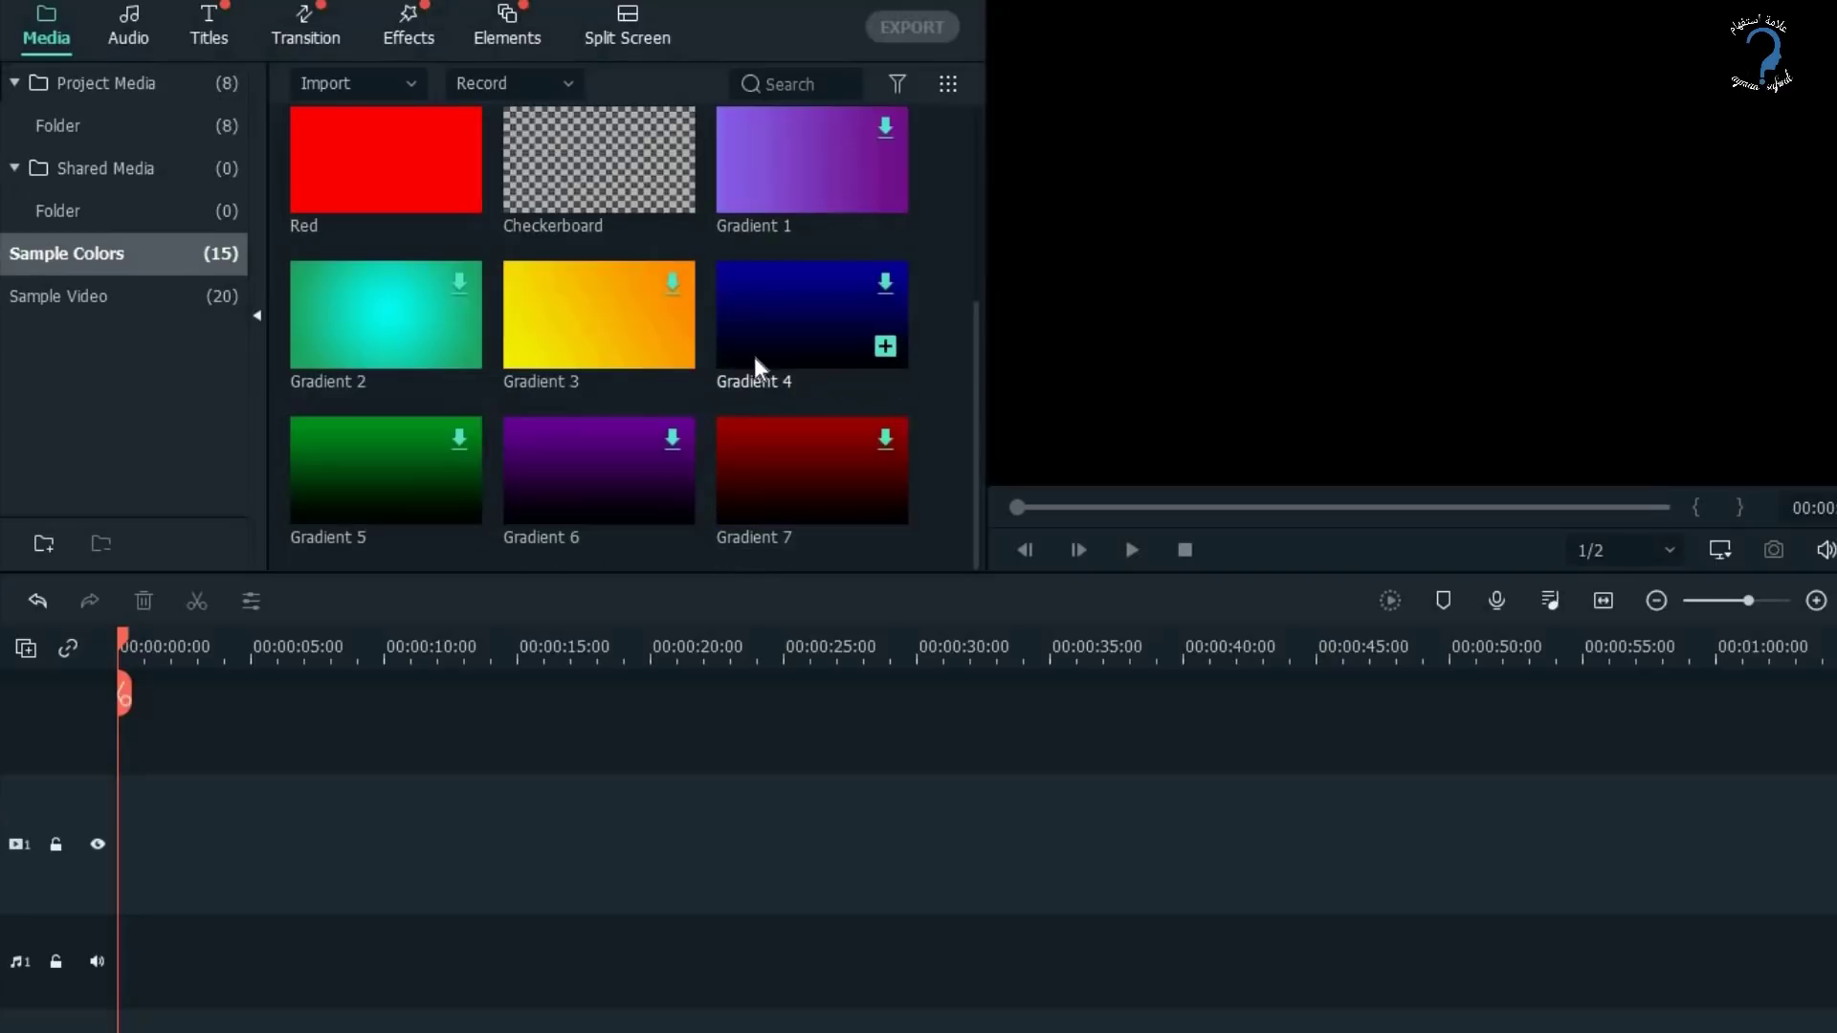
{"action": "left_click", "coordinate": [65, 287]}
{"action": "scroll", "coordinate": [574, 467], "scroll_direction": "down", "scroll_amount": 5}
{"action": "scroll", "coordinate": [610, 462], "scroll_direction": "up", "scroll_amount": 5}
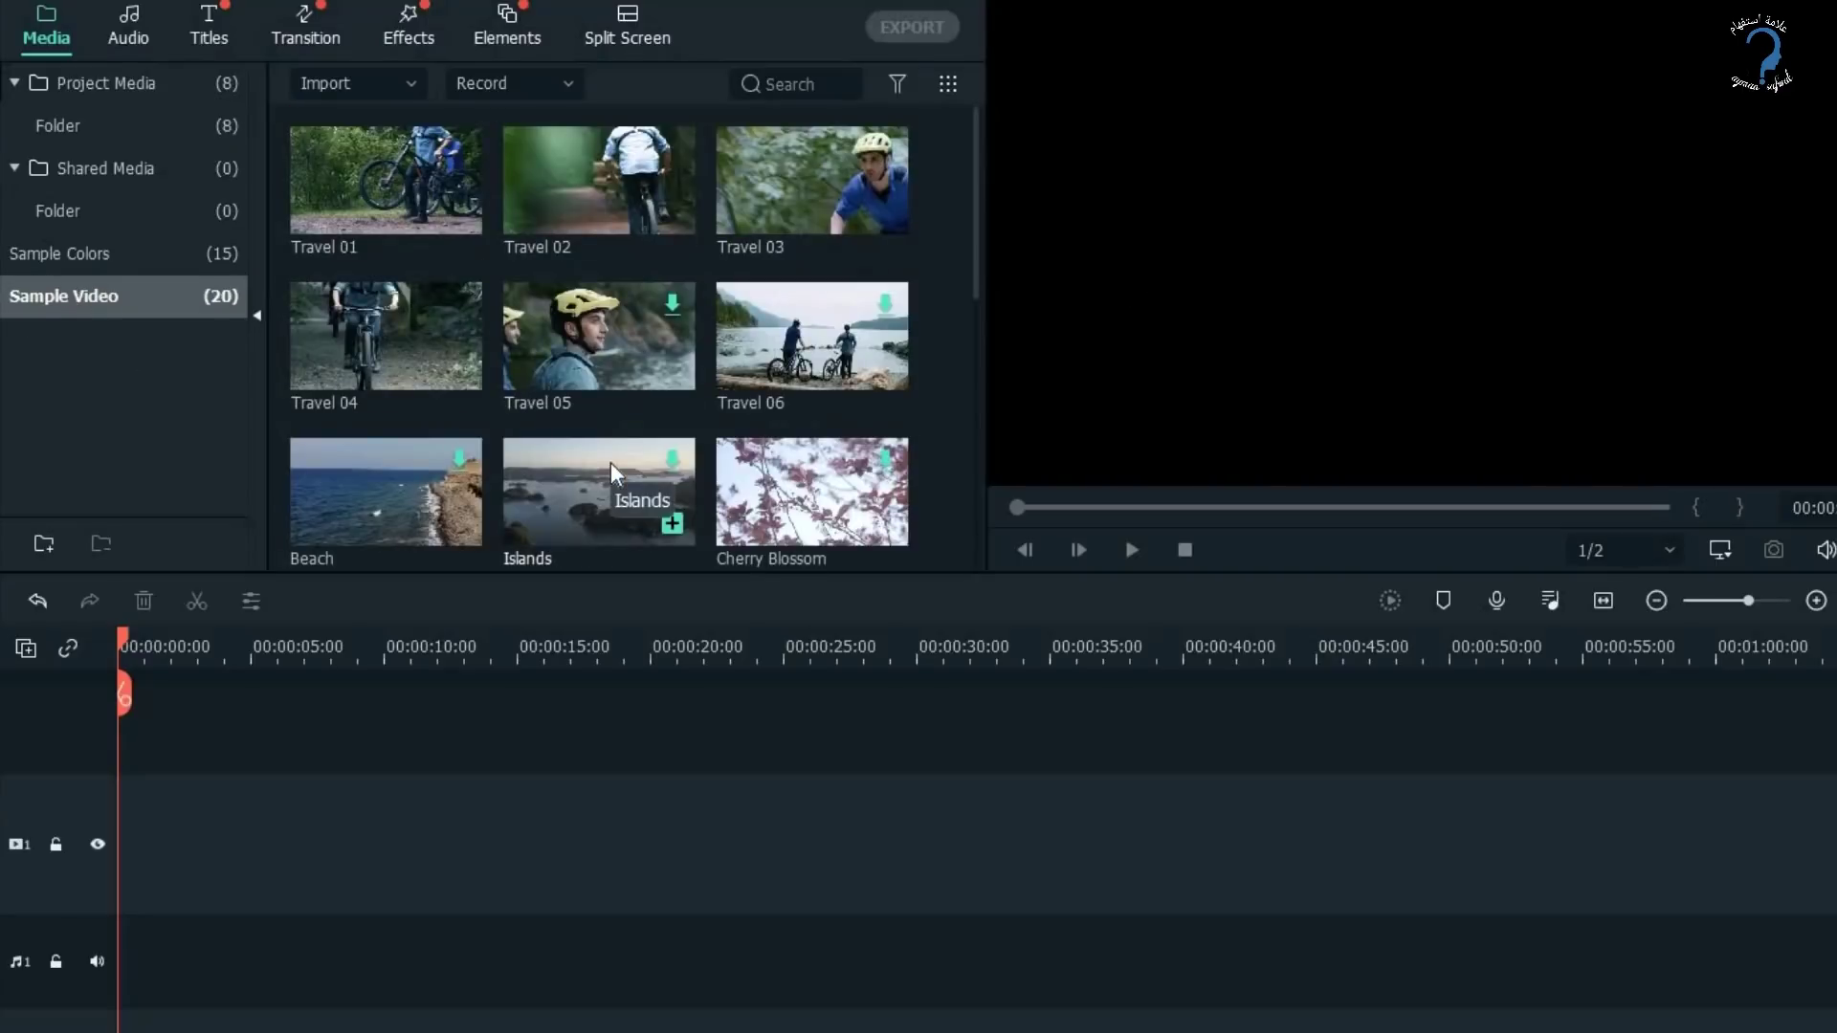
{"action": "scroll", "coordinate": [706, 404], "scroll_direction": "down", "scroll_amount": 5}
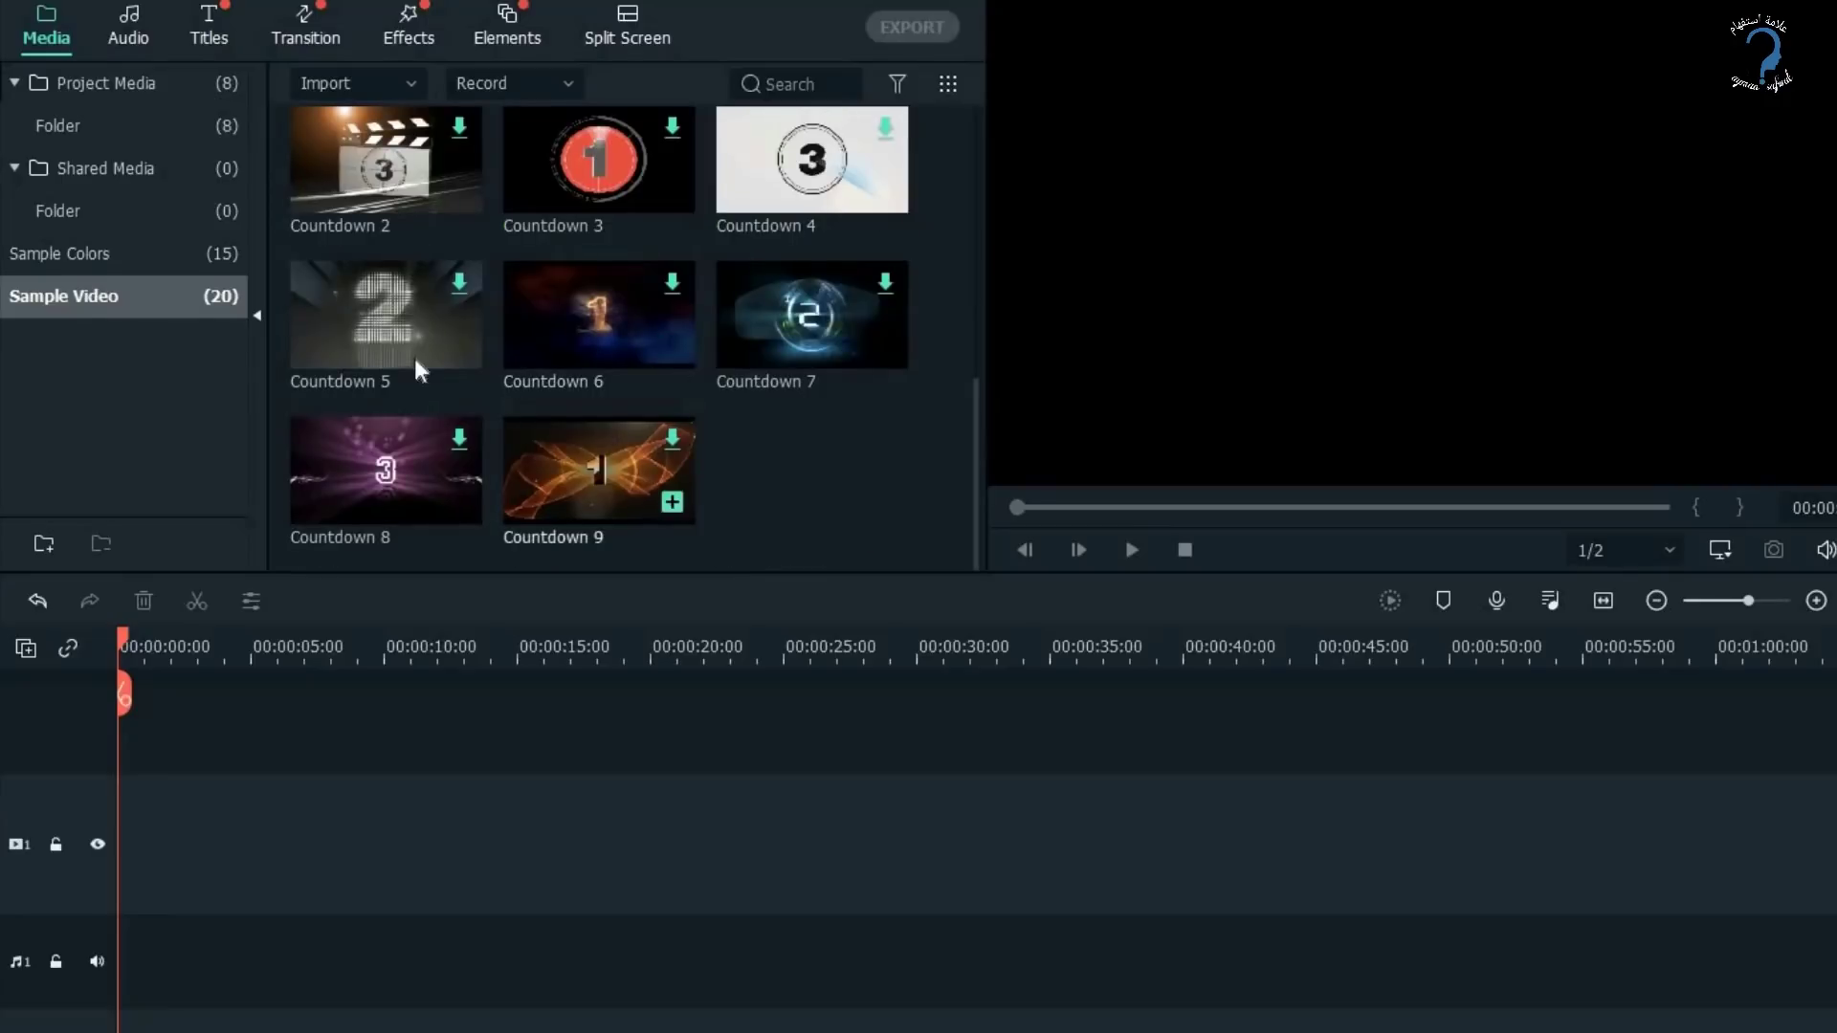
{"action": "scroll", "coordinate": [631, 388], "scroll_direction": "up", "scroll_amount": 5}
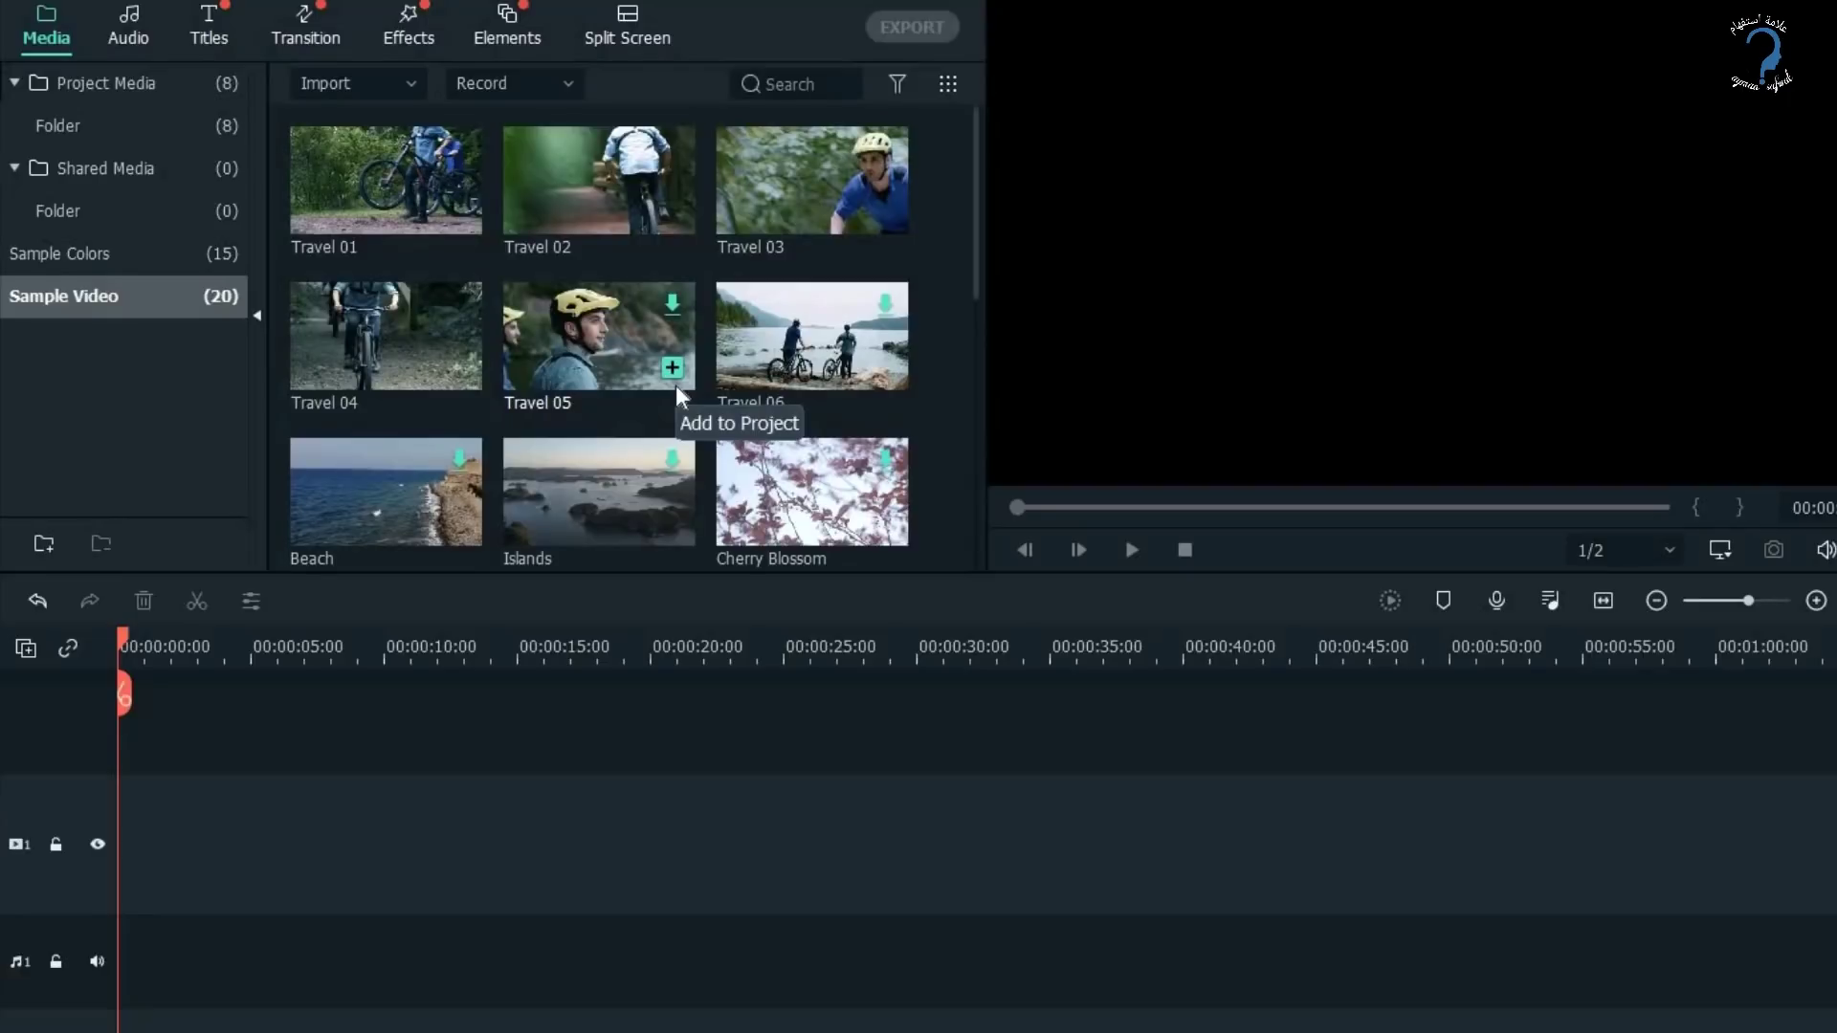
{"action": "double_click", "coordinate": [93, 76]}
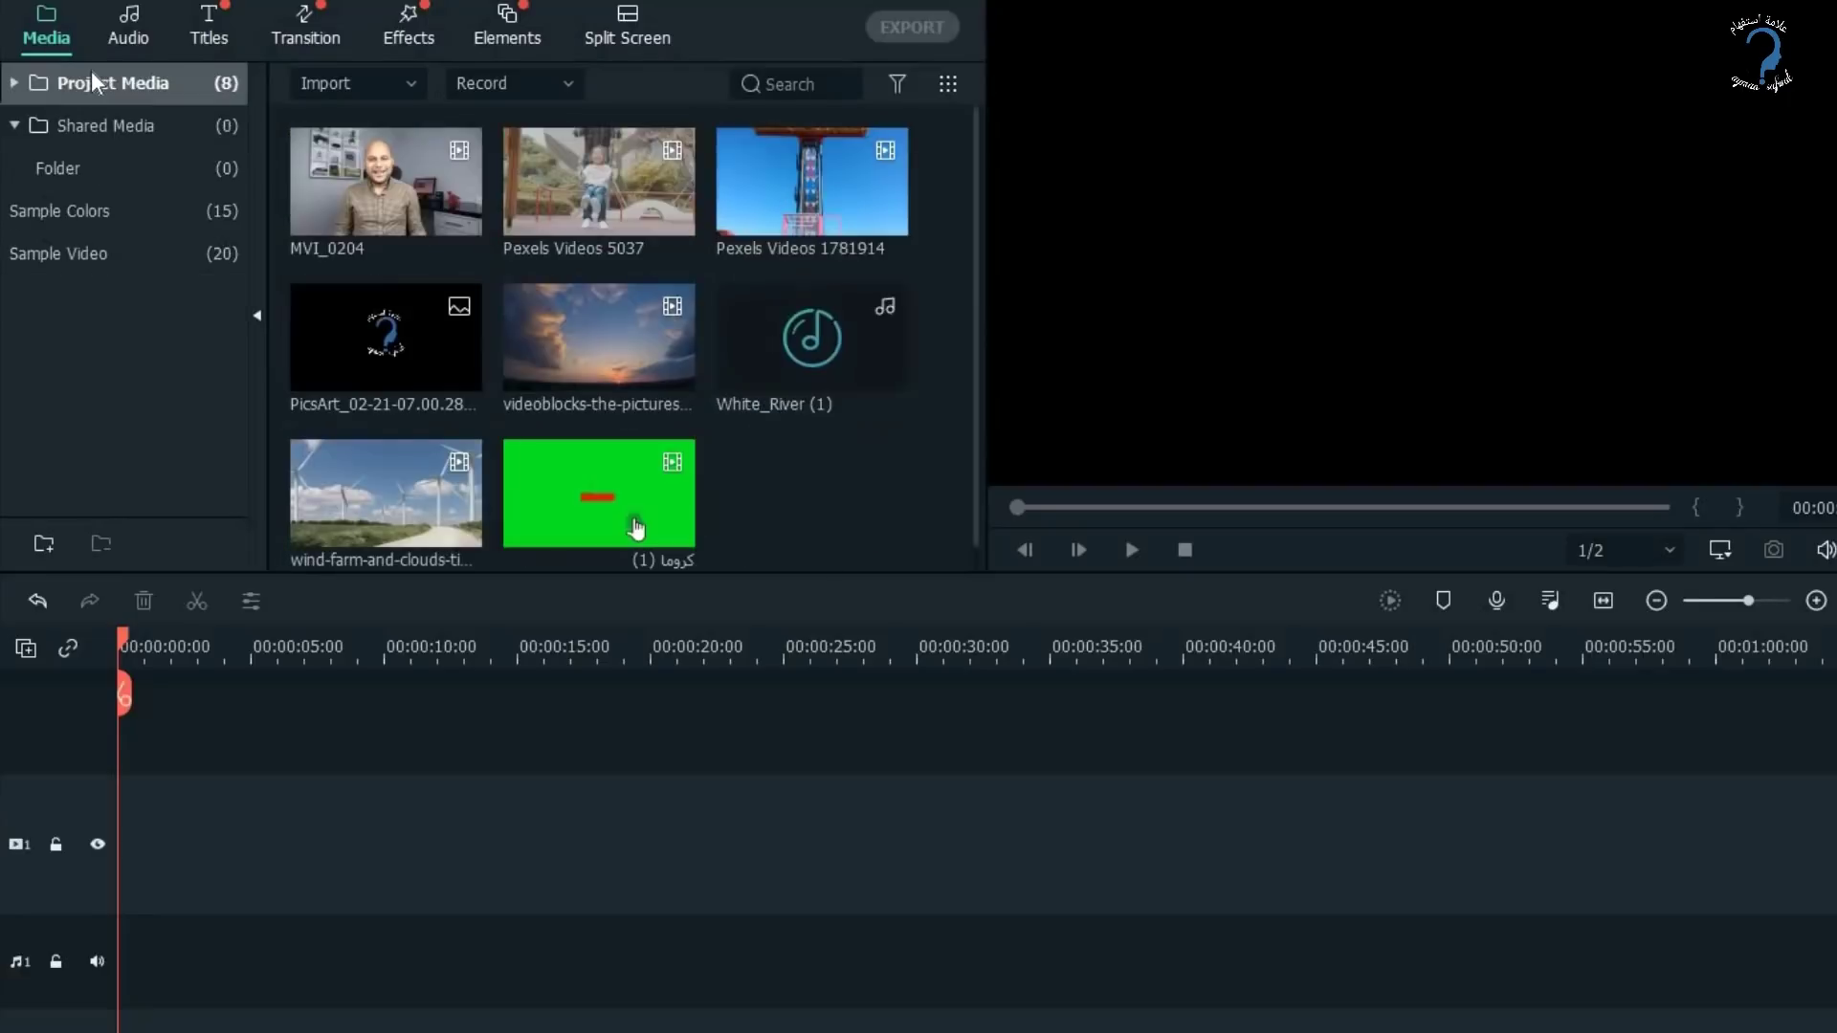
Delete the MVI_0204 video from the project media and confirm its removal.
{"action": "left_click", "coordinate": [388, 187]}
{"action": "key", "text": "Delete"}
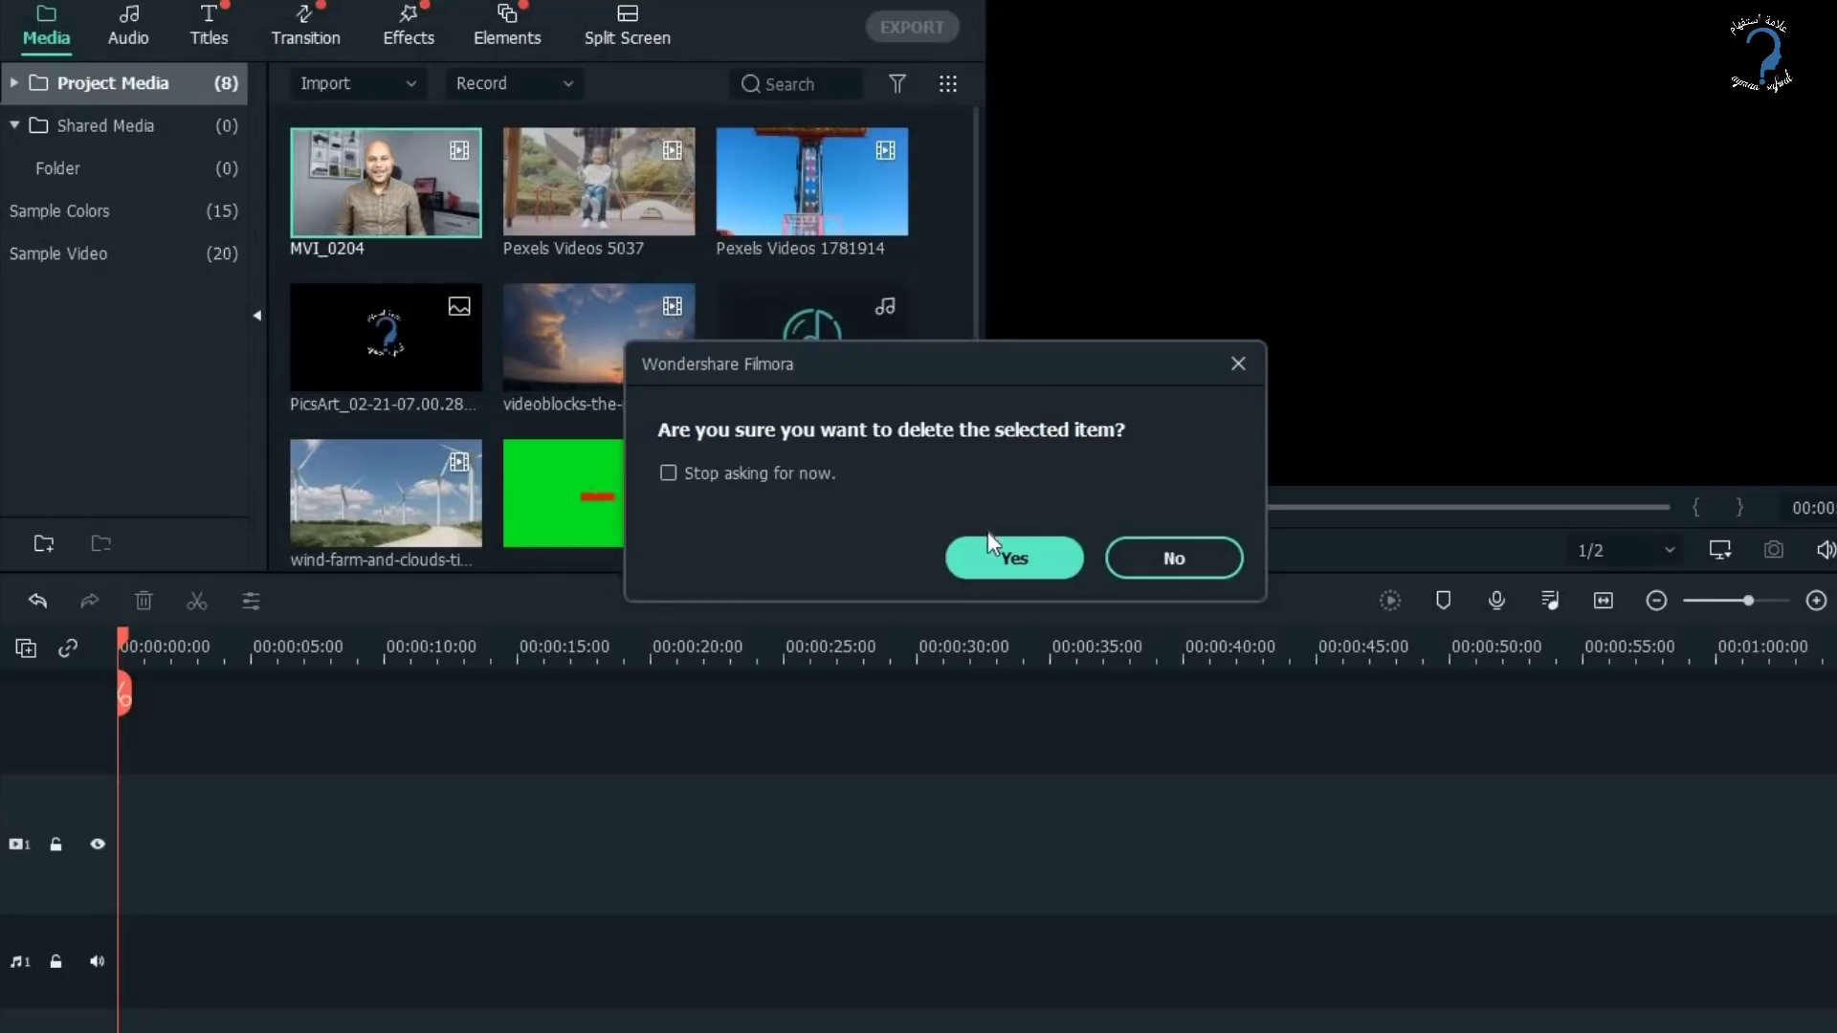
{"action": "left_click", "coordinate": [997, 564]}
Place Pexels Videos 5037 at the start of video track 1 and match the project settings to the media at 1920 x 1080 30fps.
{"action": "left_click_drag", "start_coordinate": [422, 172], "coordinate": [113, 875]}
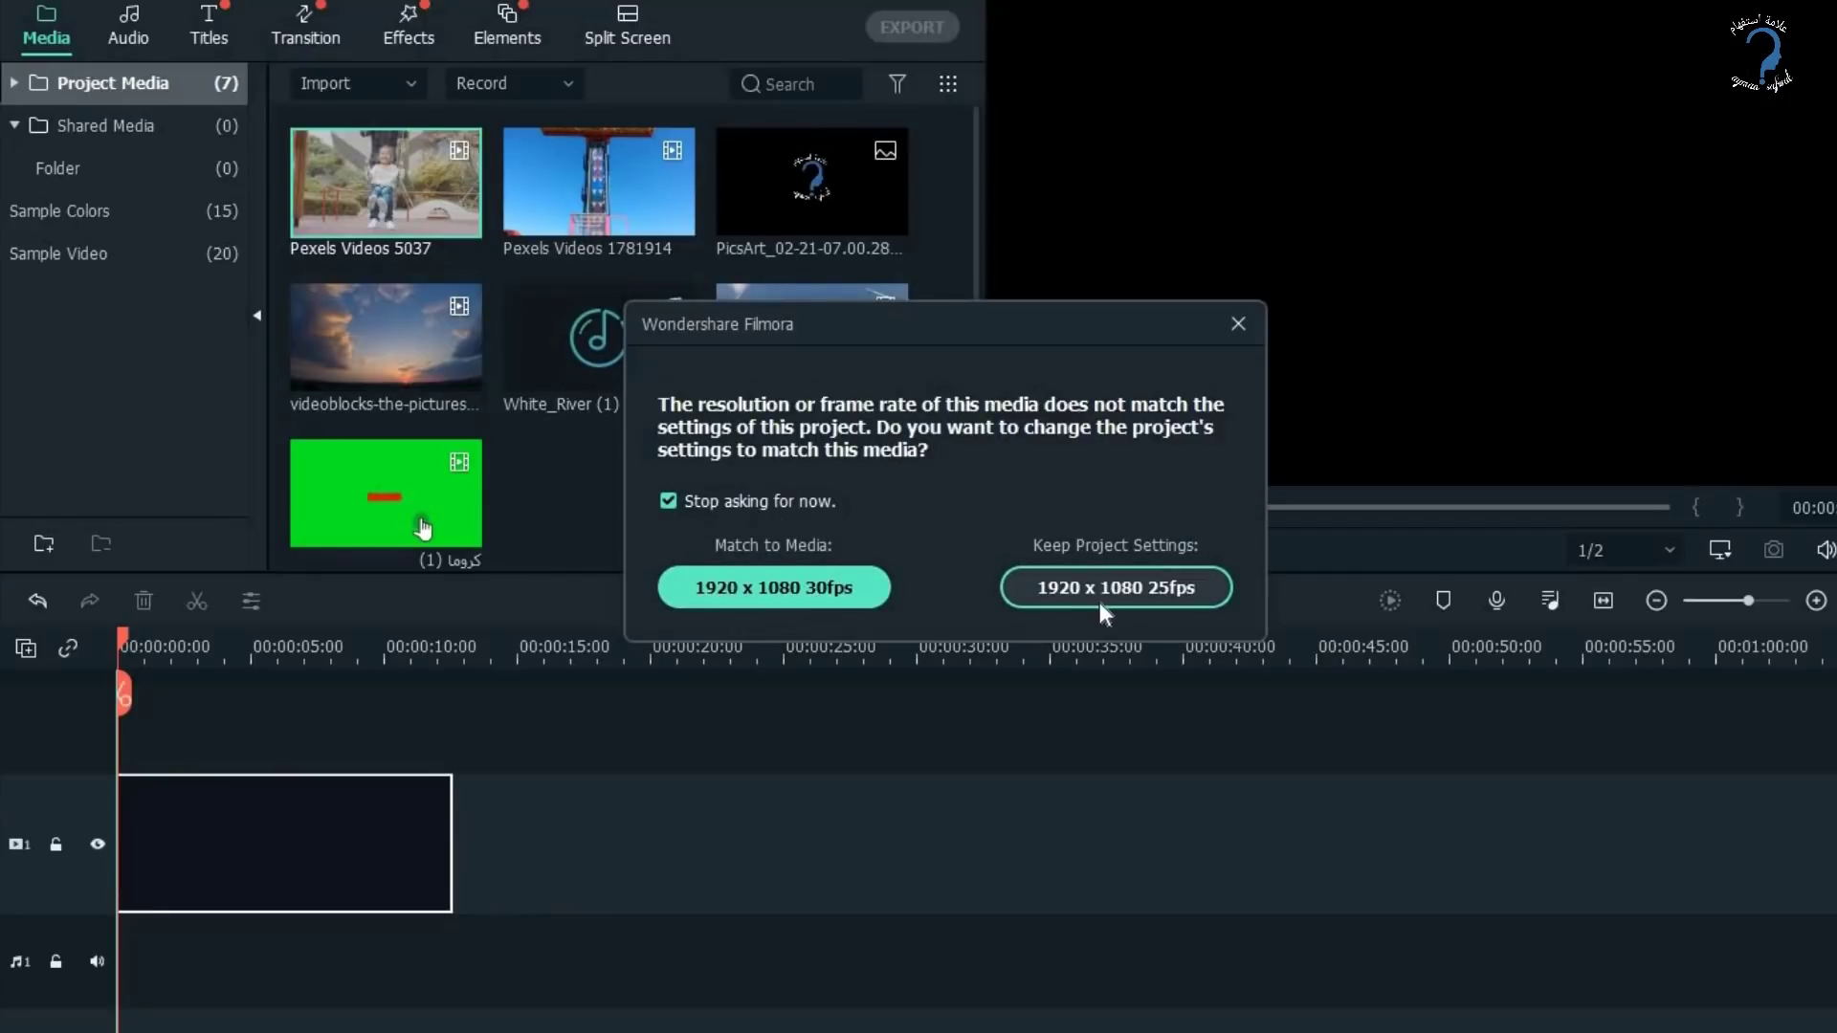
{"action": "left_click", "coordinate": [807, 584]}
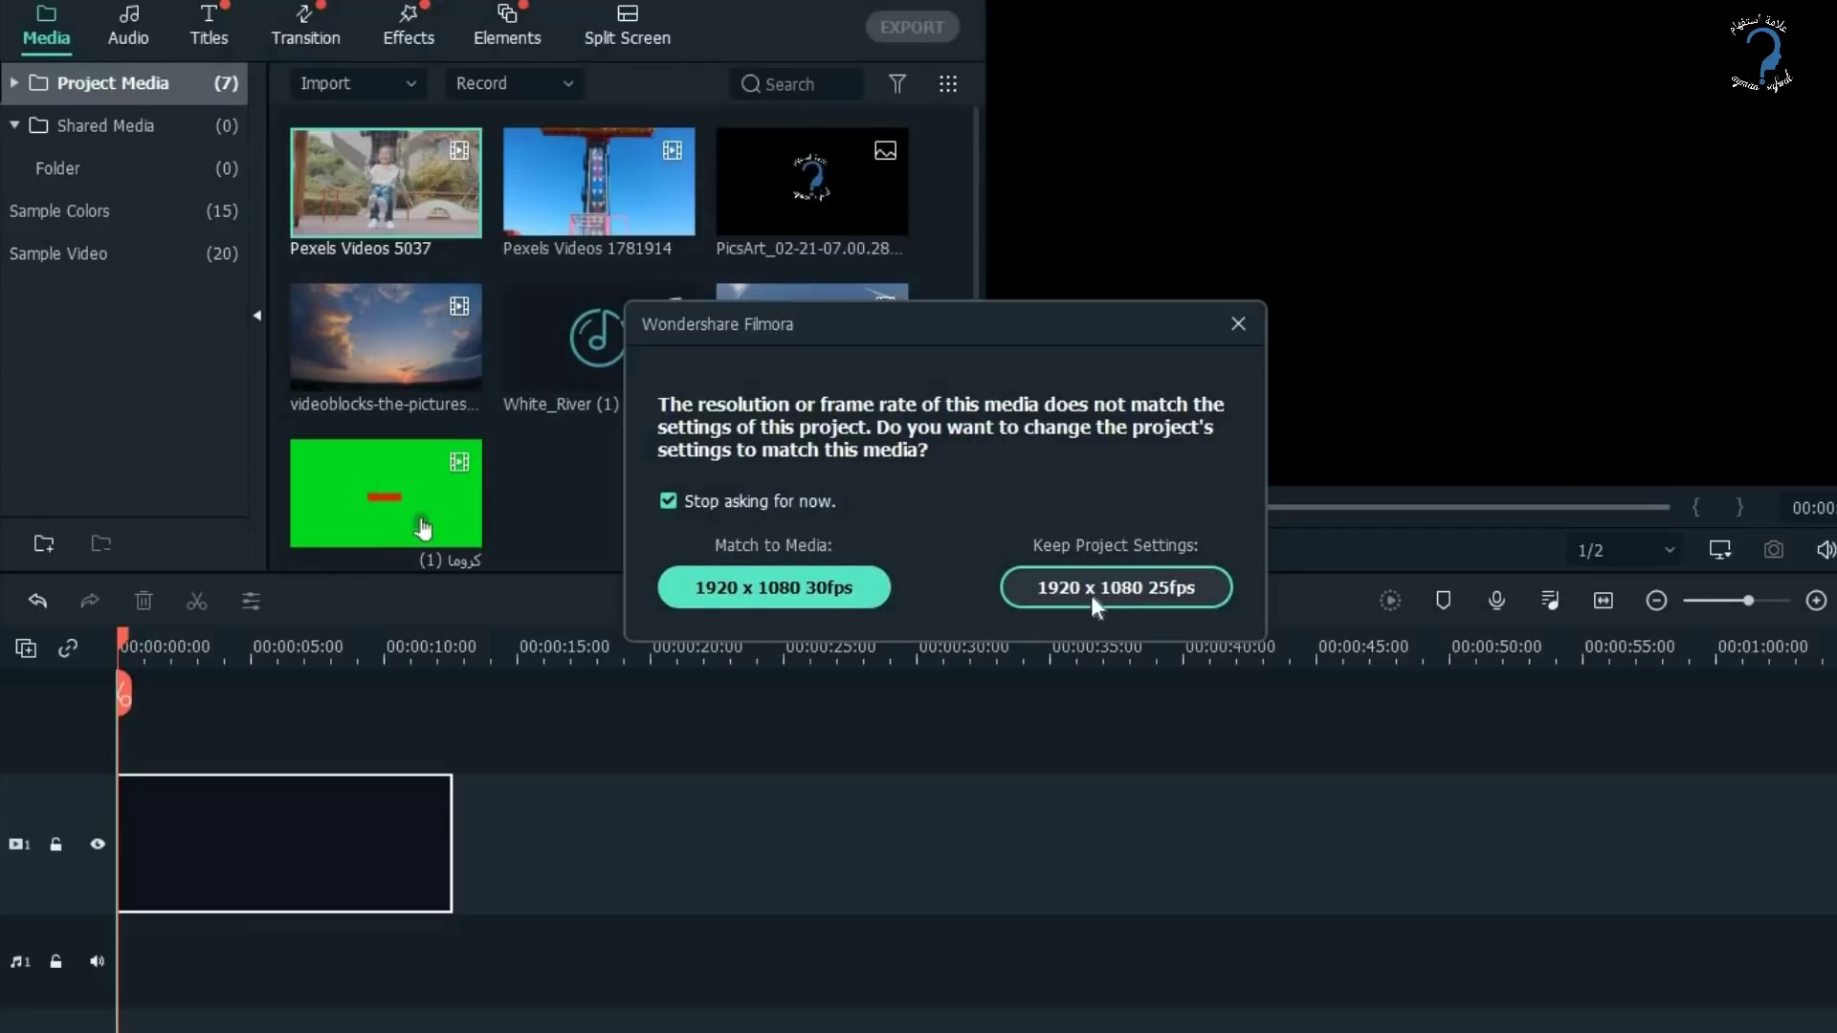
{"action": "left_click", "coordinate": [829, 592]}
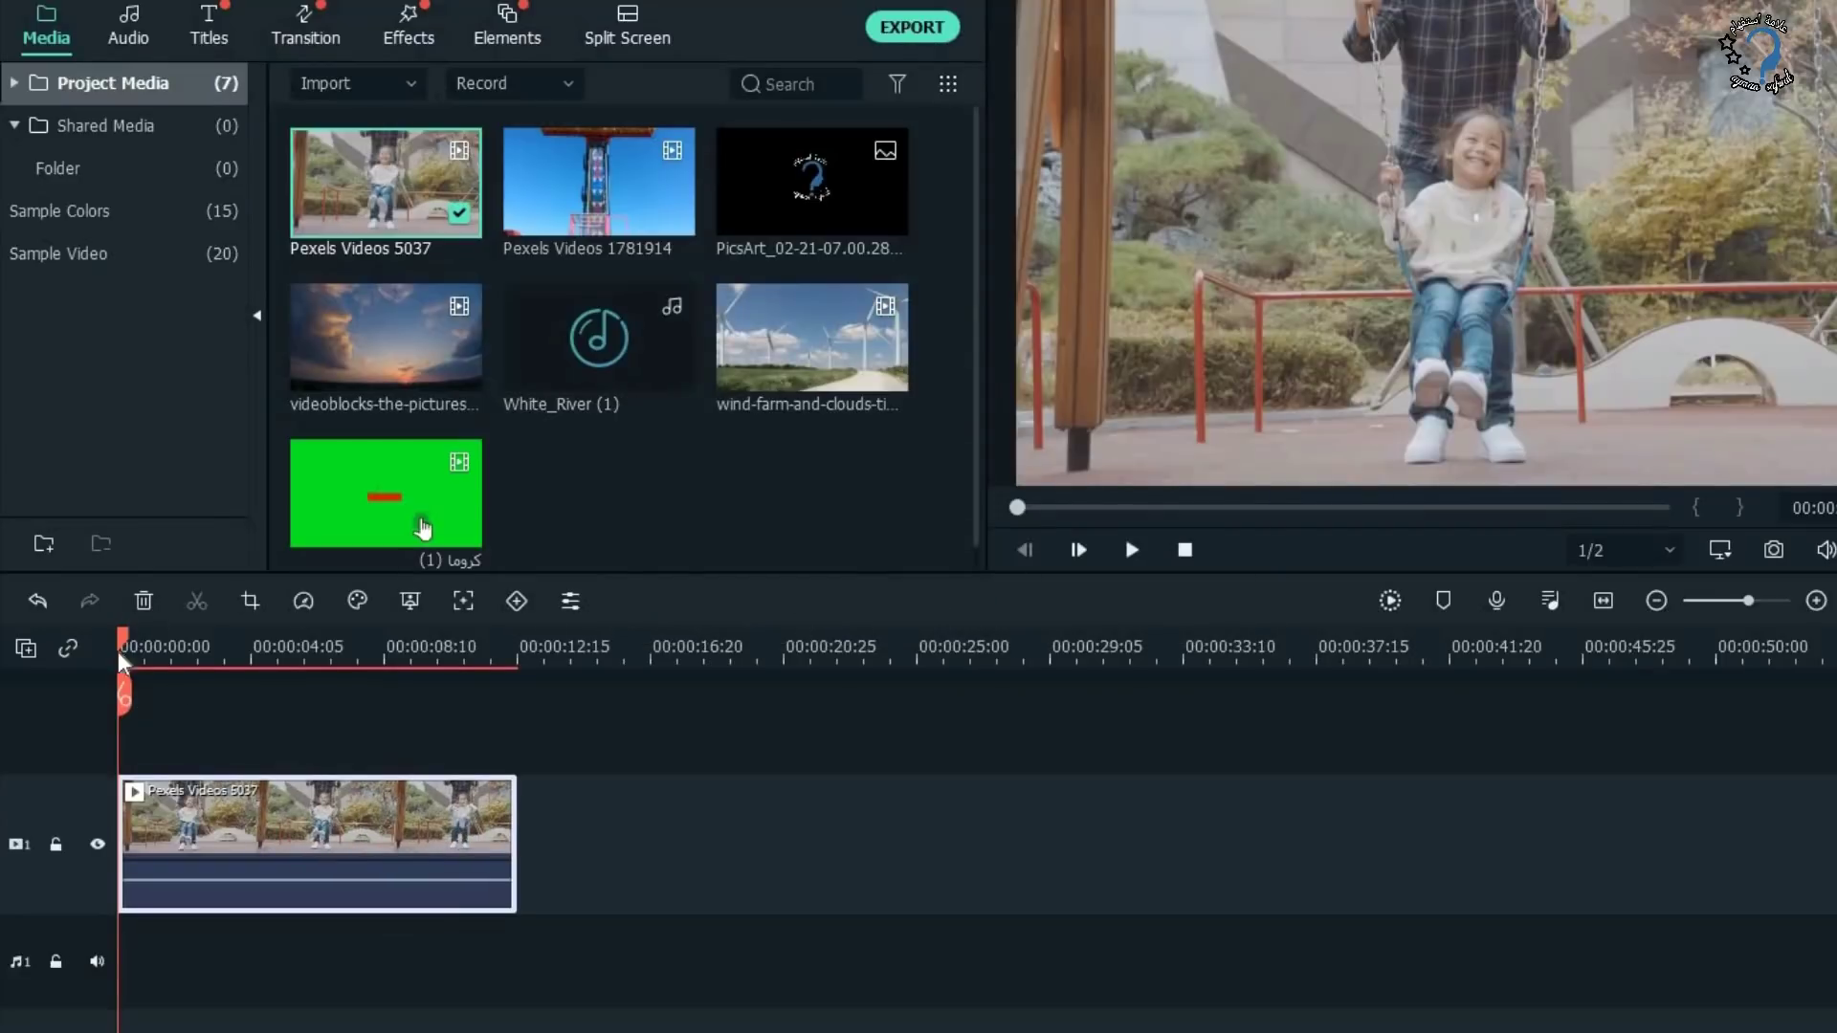
Split the Pexels Videos 5037 clip on the timeline just after 00:00:06:20.
{"action": "left_click_drag", "start_coordinate": [119, 666], "coordinate": [302, 660]}
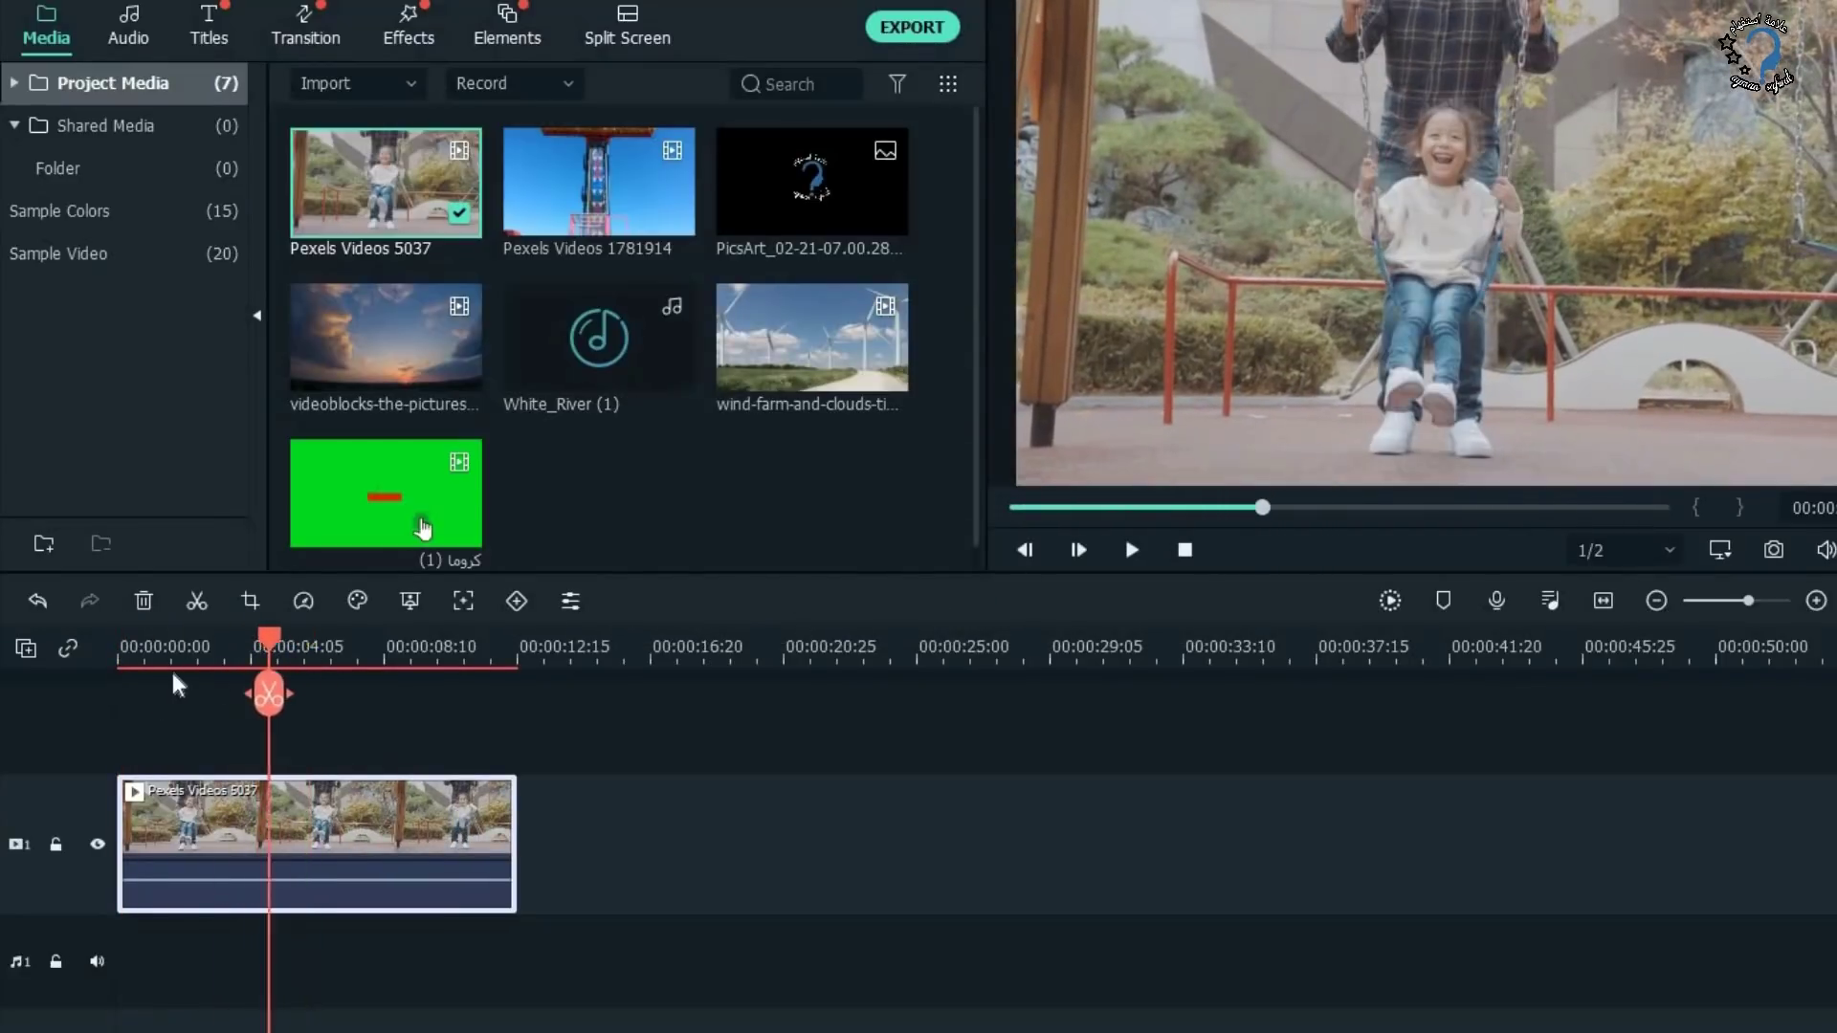
{"action": "left_click", "coordinate": [172, 673]}
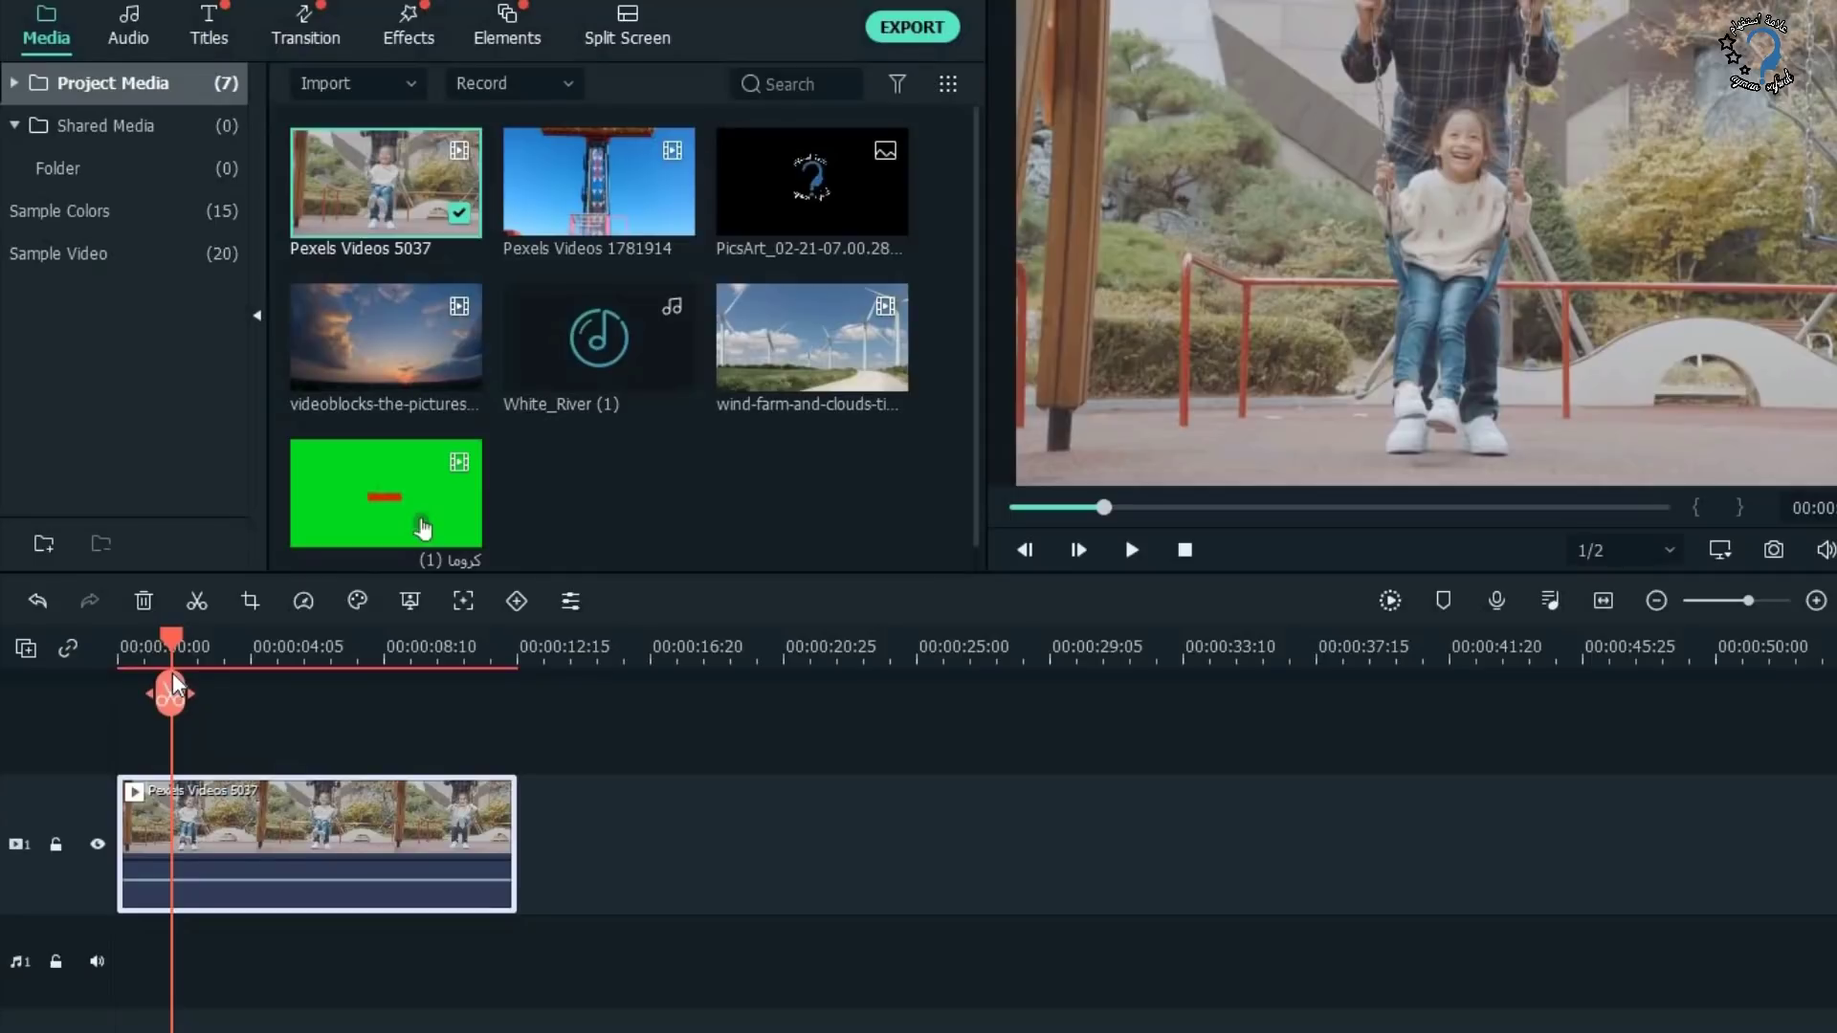
{"action": "left_click_drag", "start_coordinate": [174, 640], "coordinate": [298, 659]}
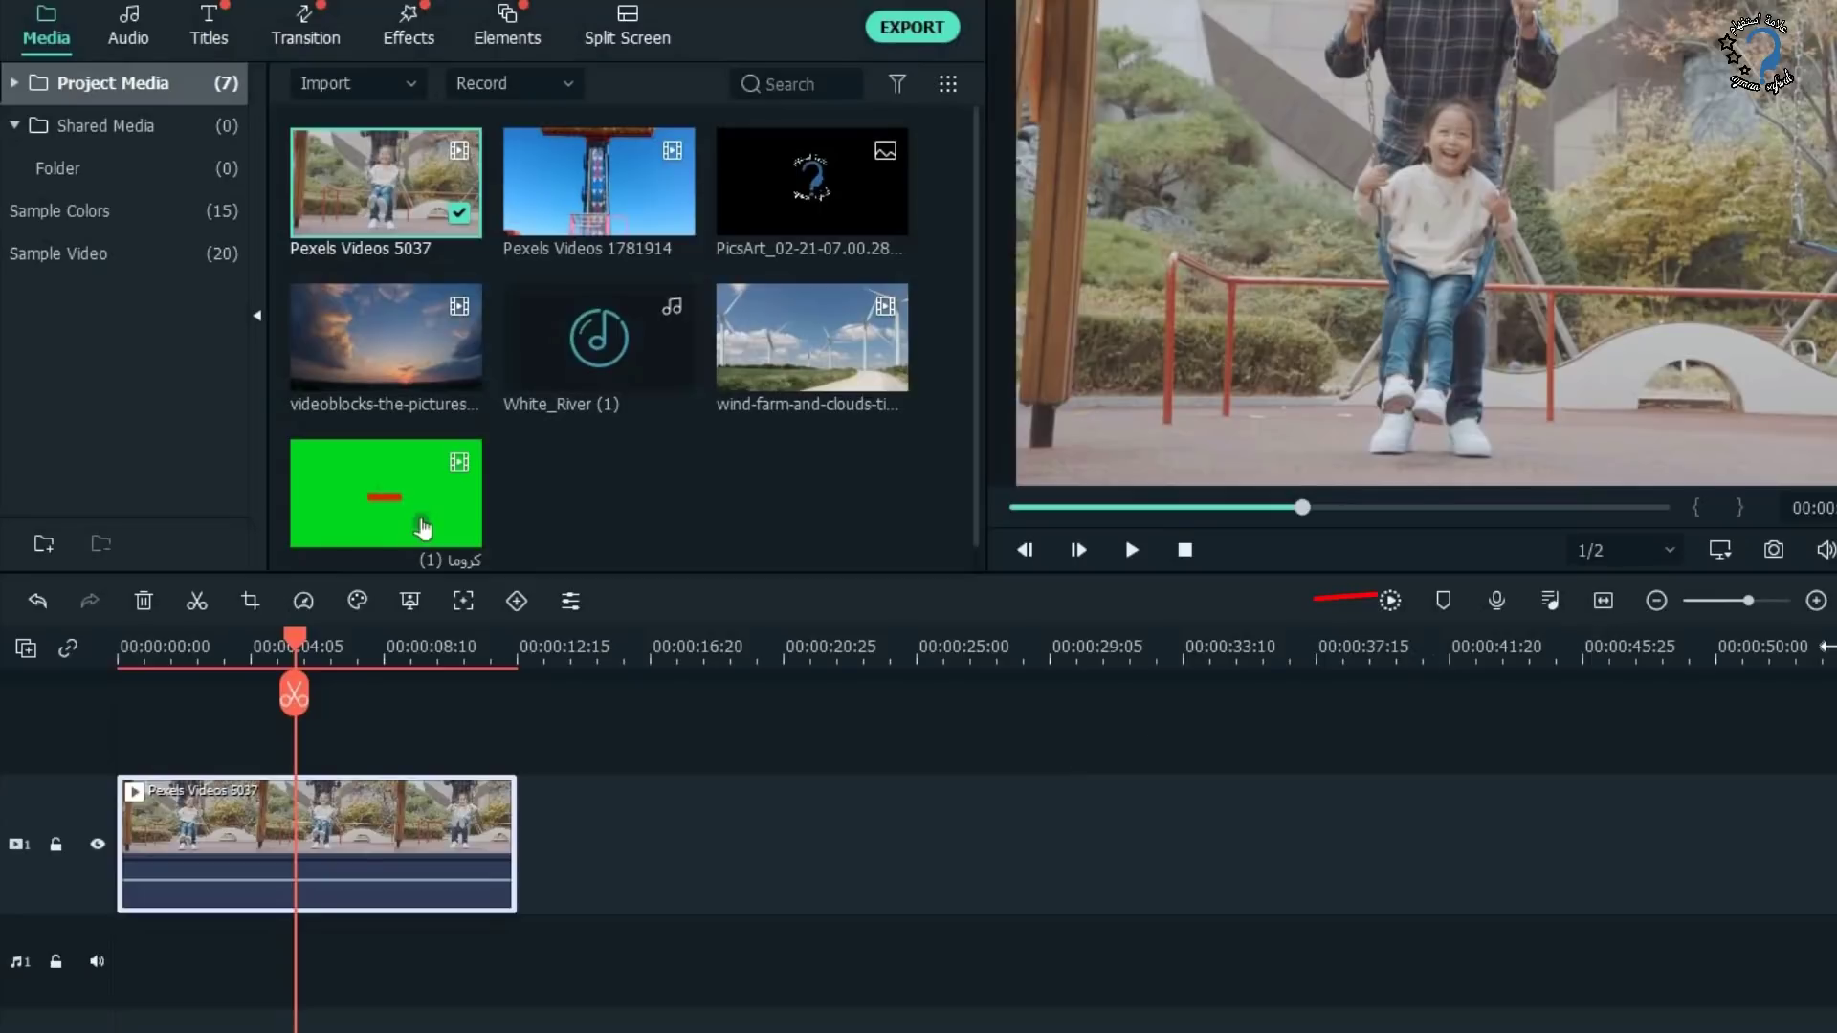
{"action": "left_click", "coordinate": [1818, 603]}
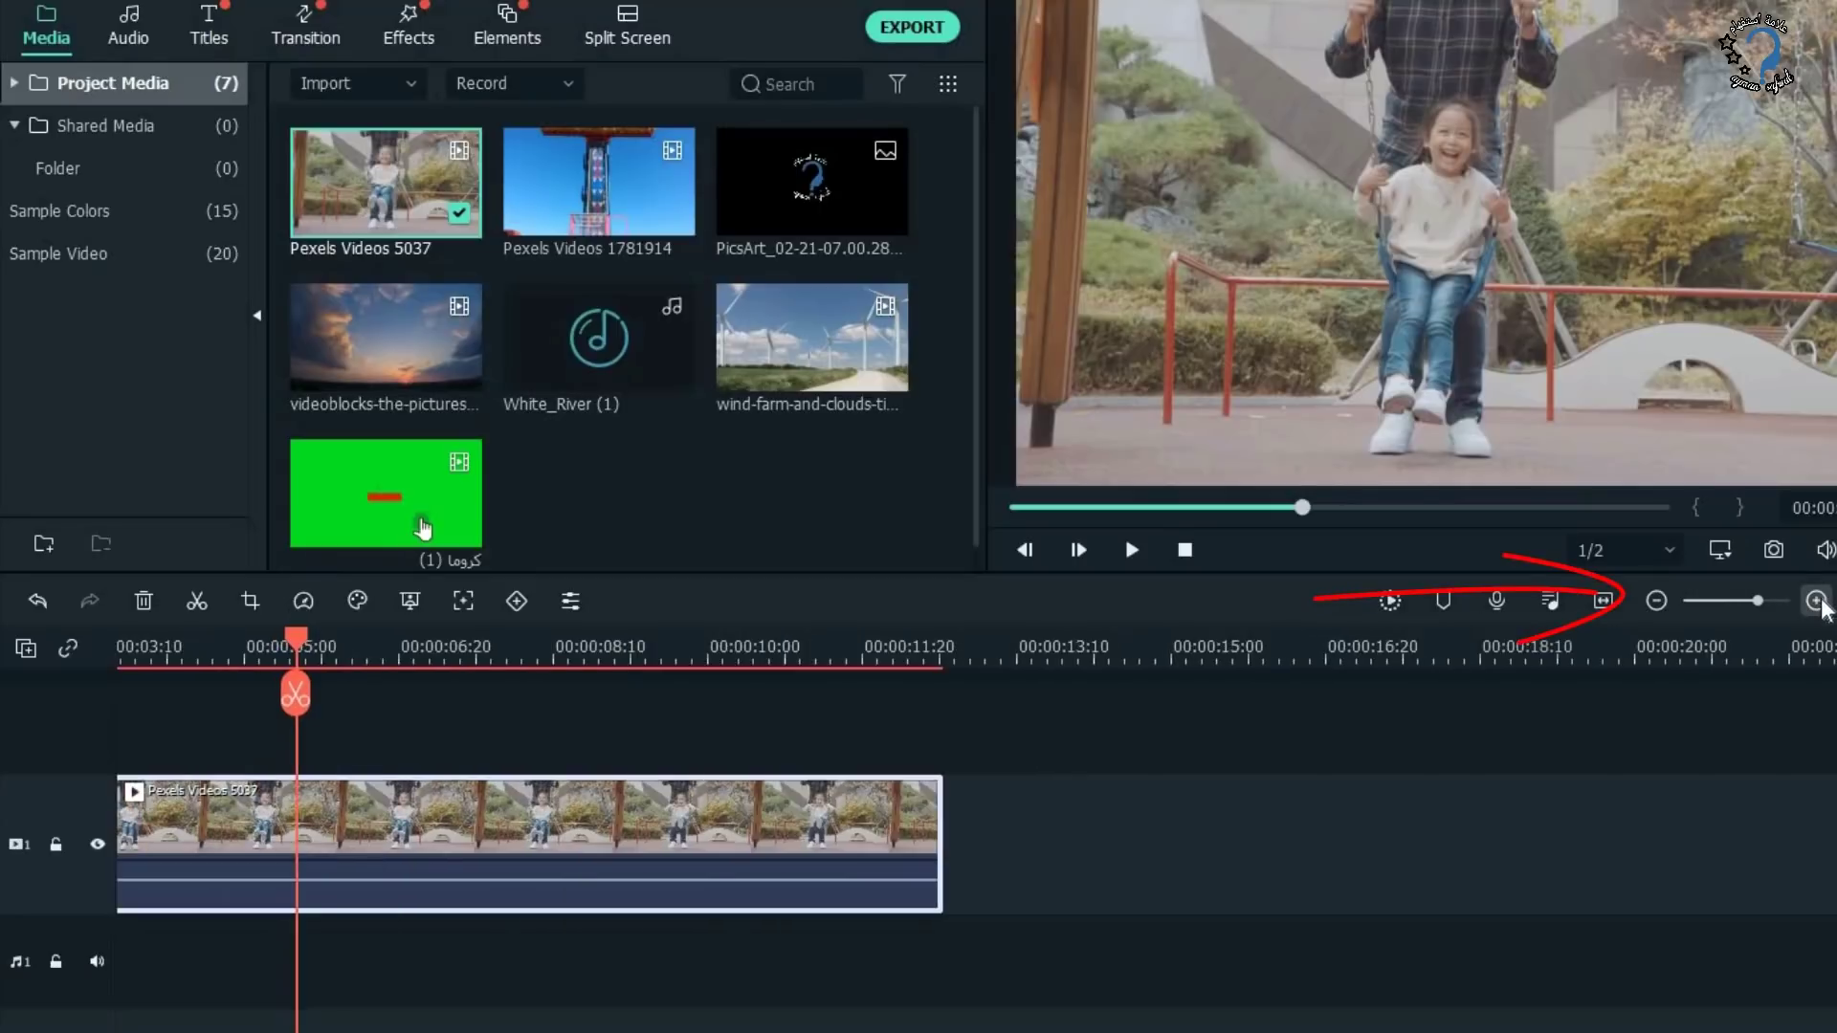
{"action": "left_click", "coordinate": [1817, 603]}
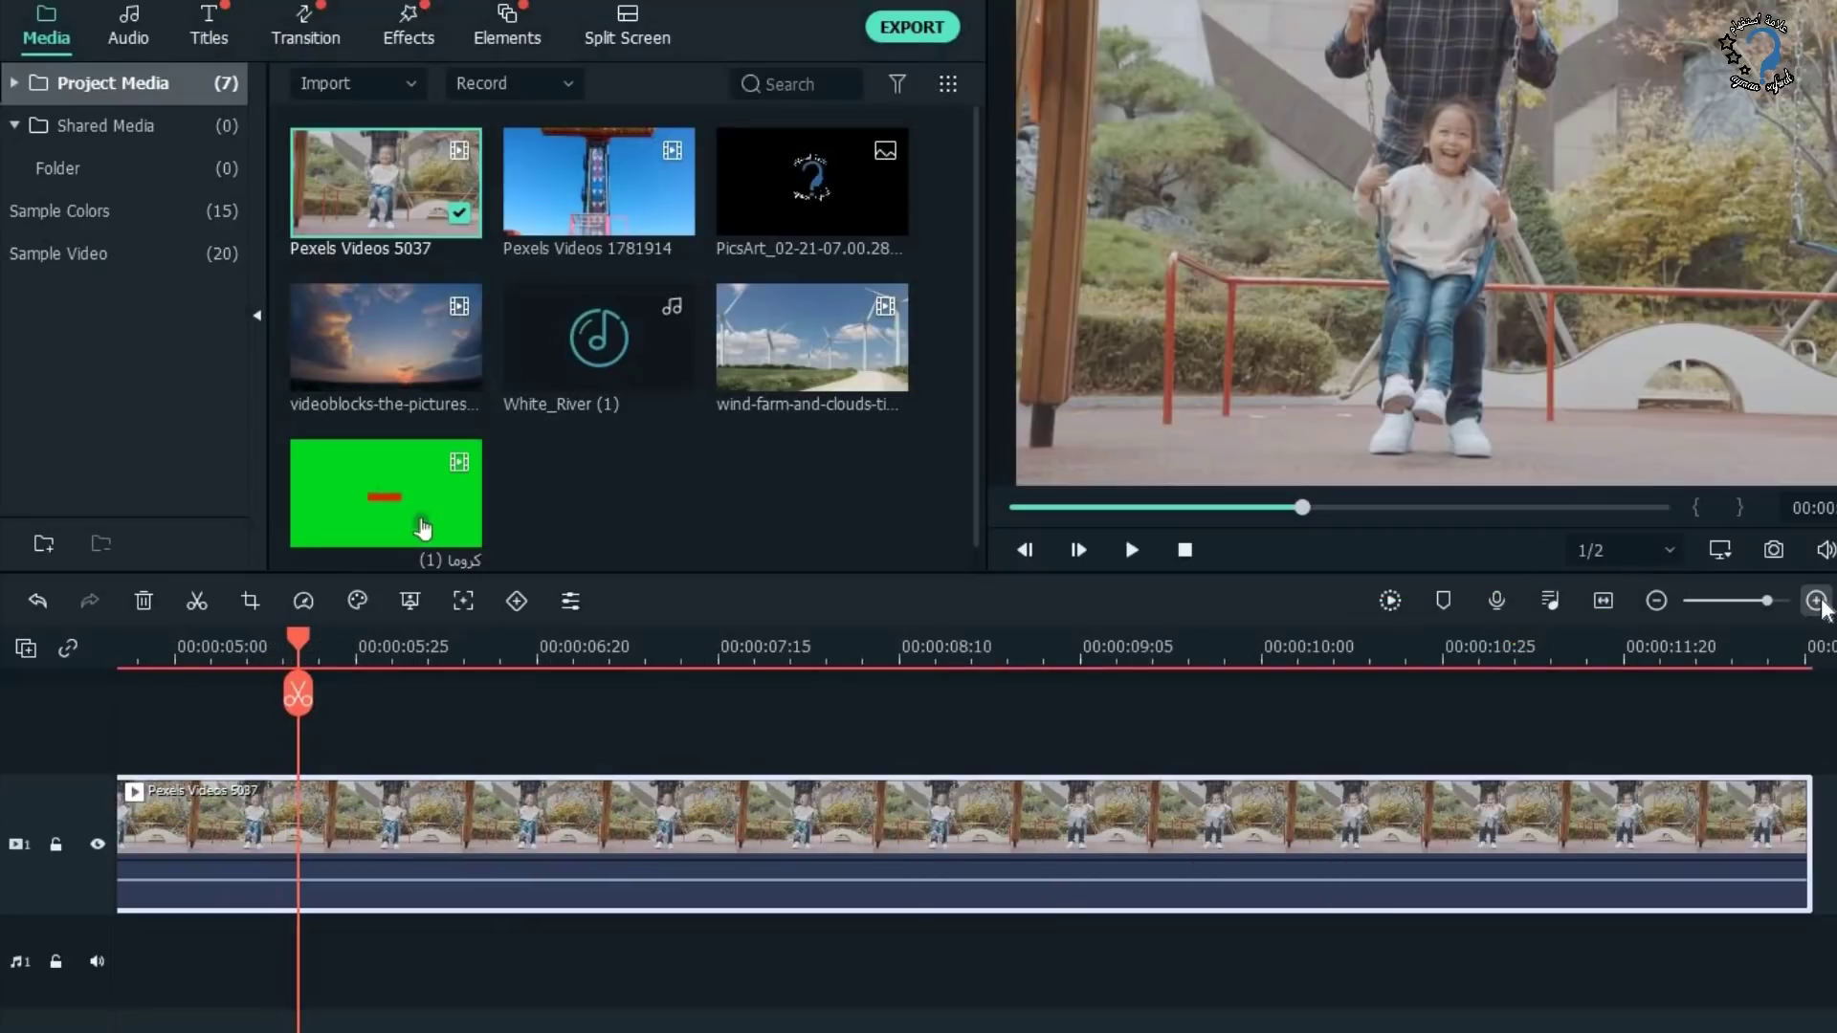
{"action": "left_click_drag", "start_coordinate": [307, 635], "coordinate": [587, 831]}
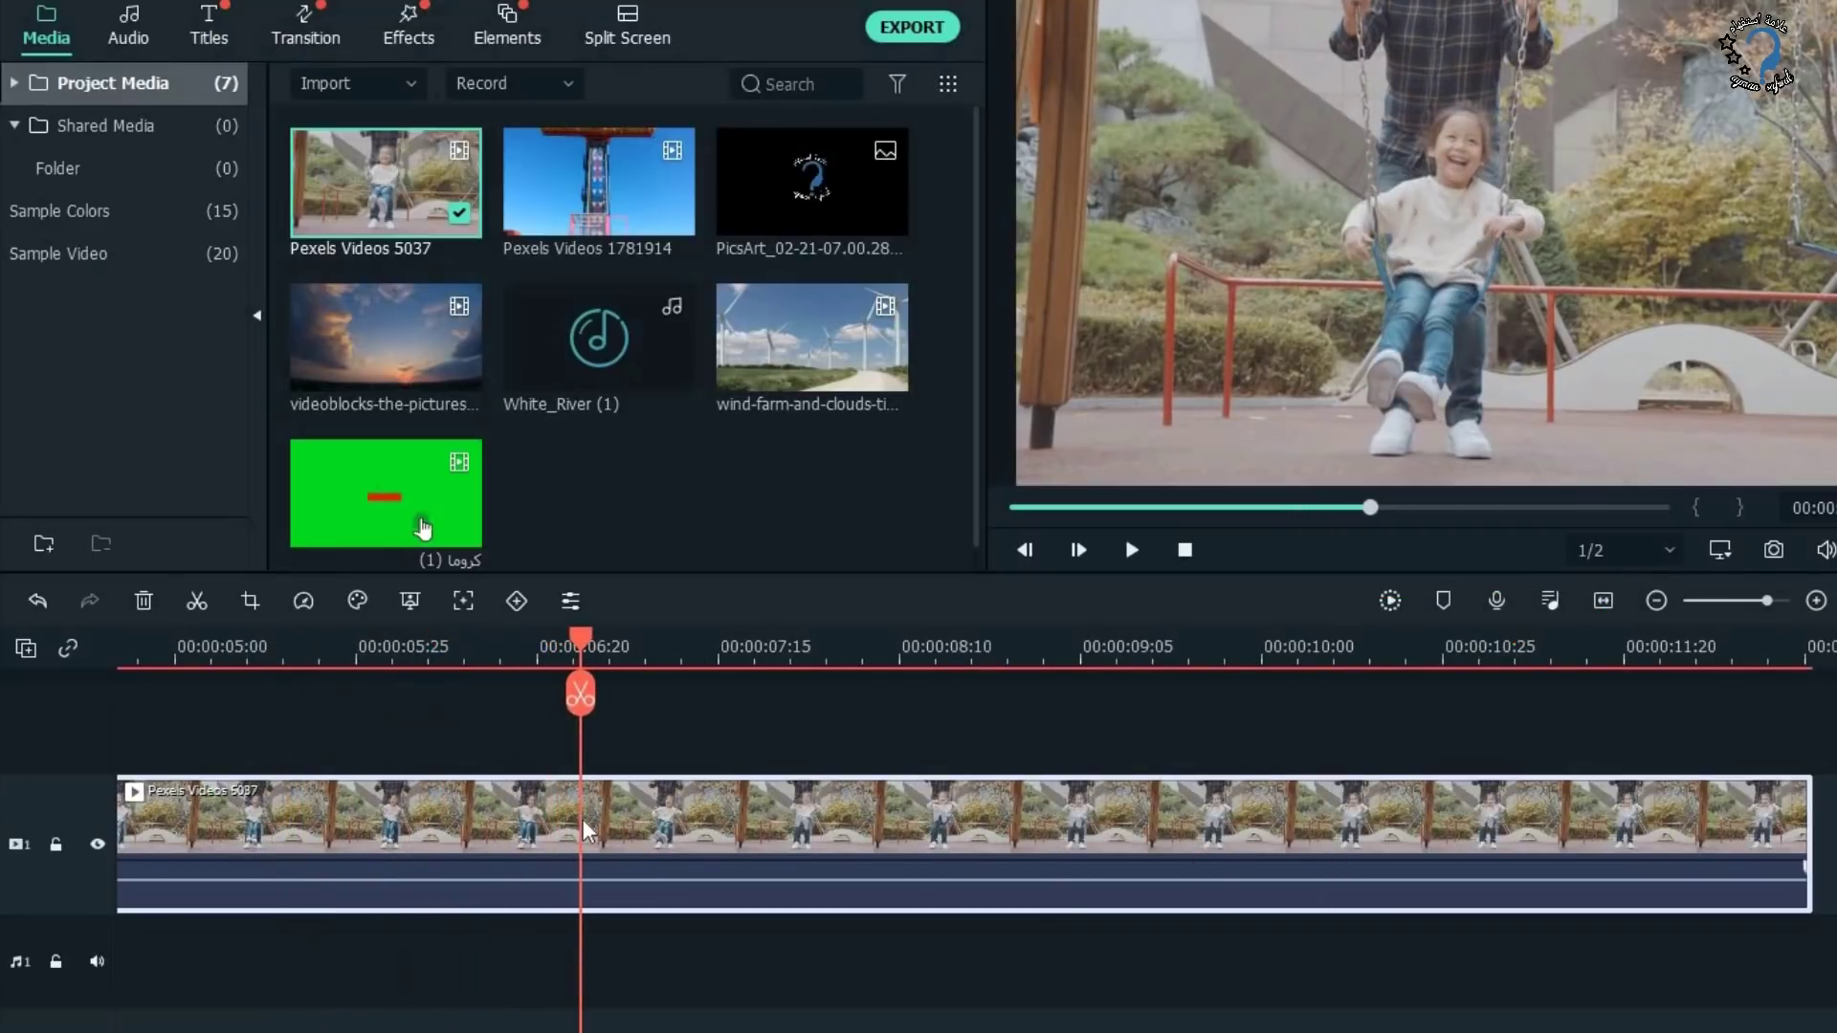
{"action": "left_click", "coordinate": [562, 1016]}
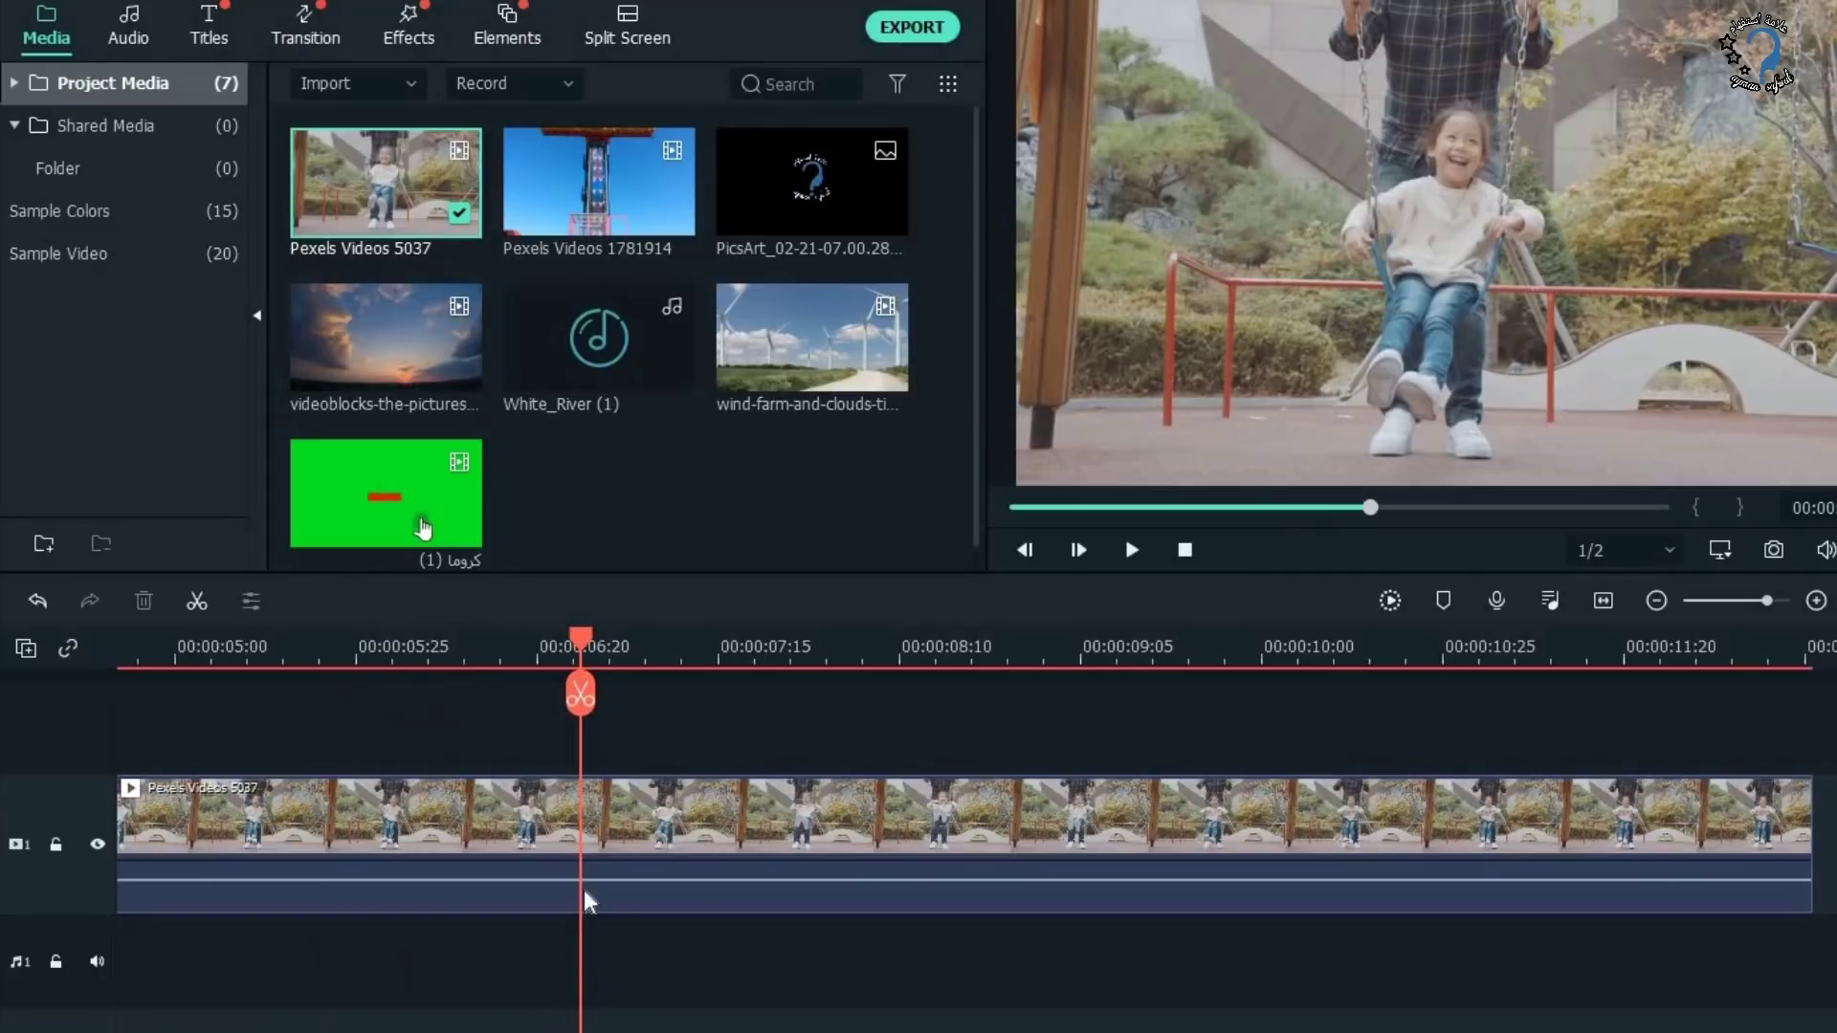
{"action": "left_click", "coordinate": [581, 695]}
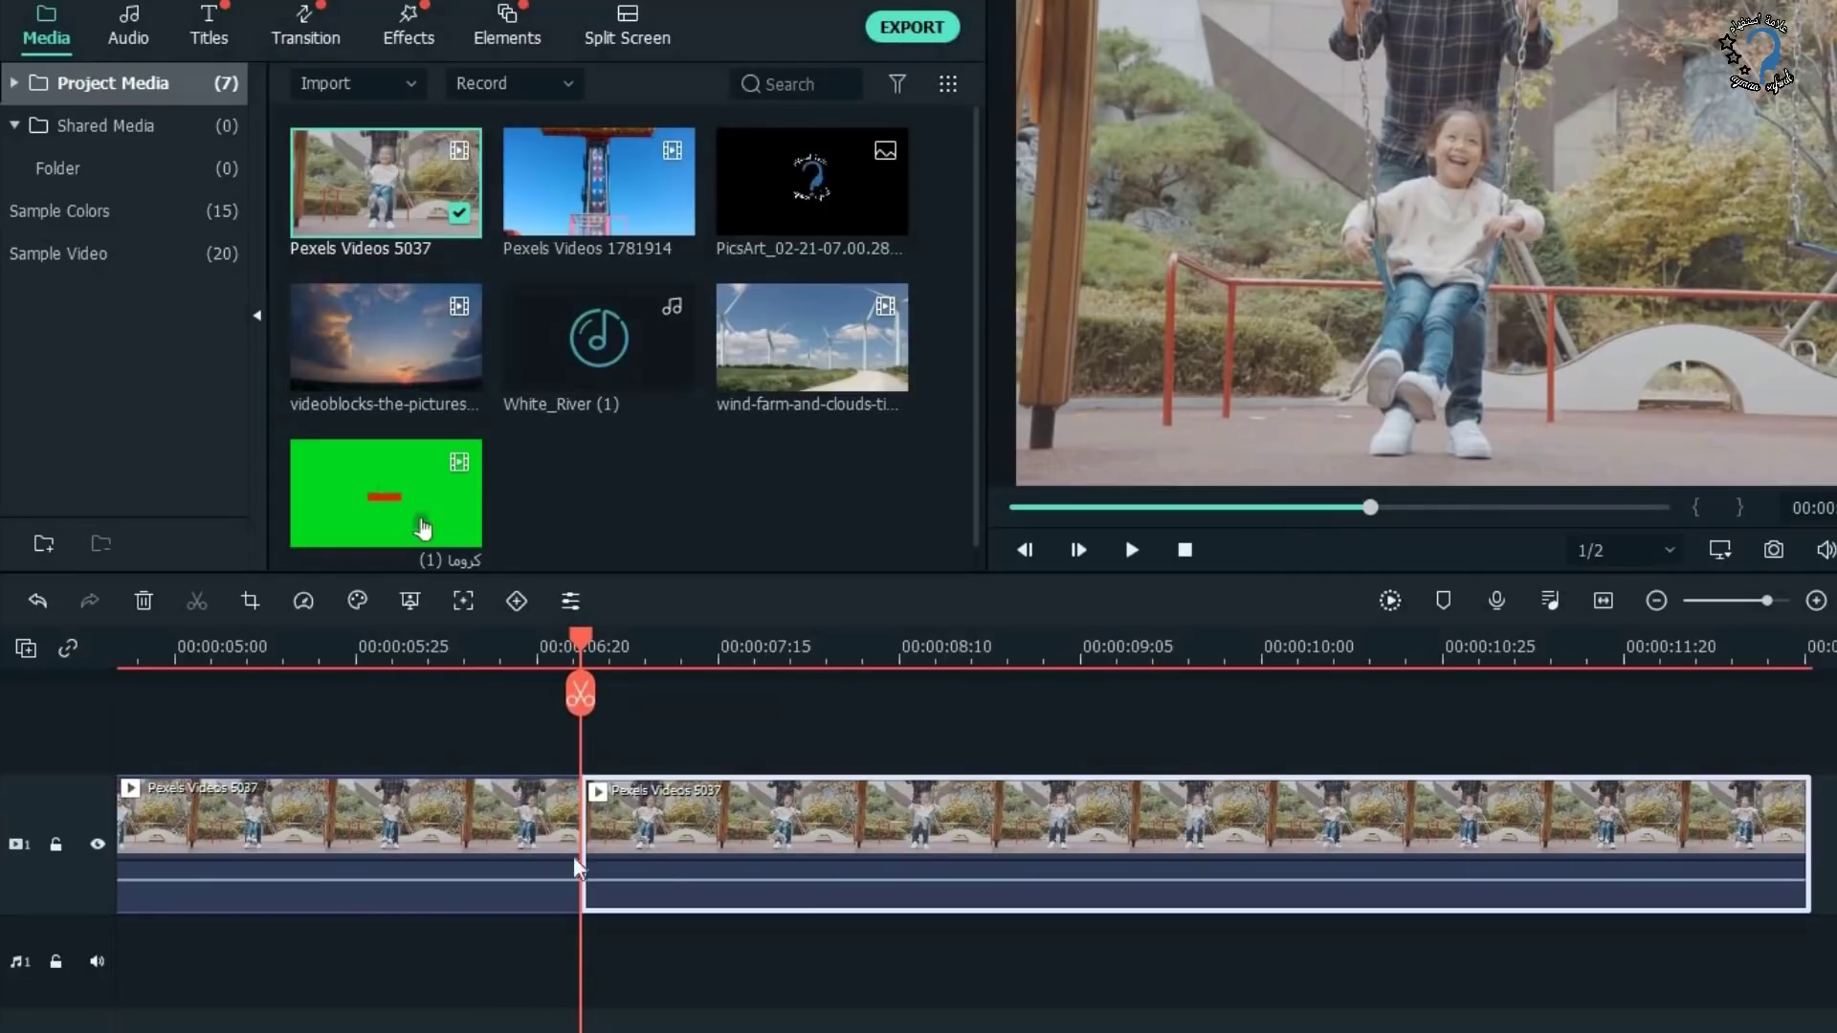
Split the second section of the Pexels Videos 5037 clip at about 00:00:09:20.
{"action": "mouse_move", "coordinate": [574, 849]}
{"action": "left_mouse_down"}
{"action": "mouse_move", "coordinate": [730, 836]}
{"action": "mouse_move", "coordinate": [593, 823]}
{"action": "left_mouse_up"}
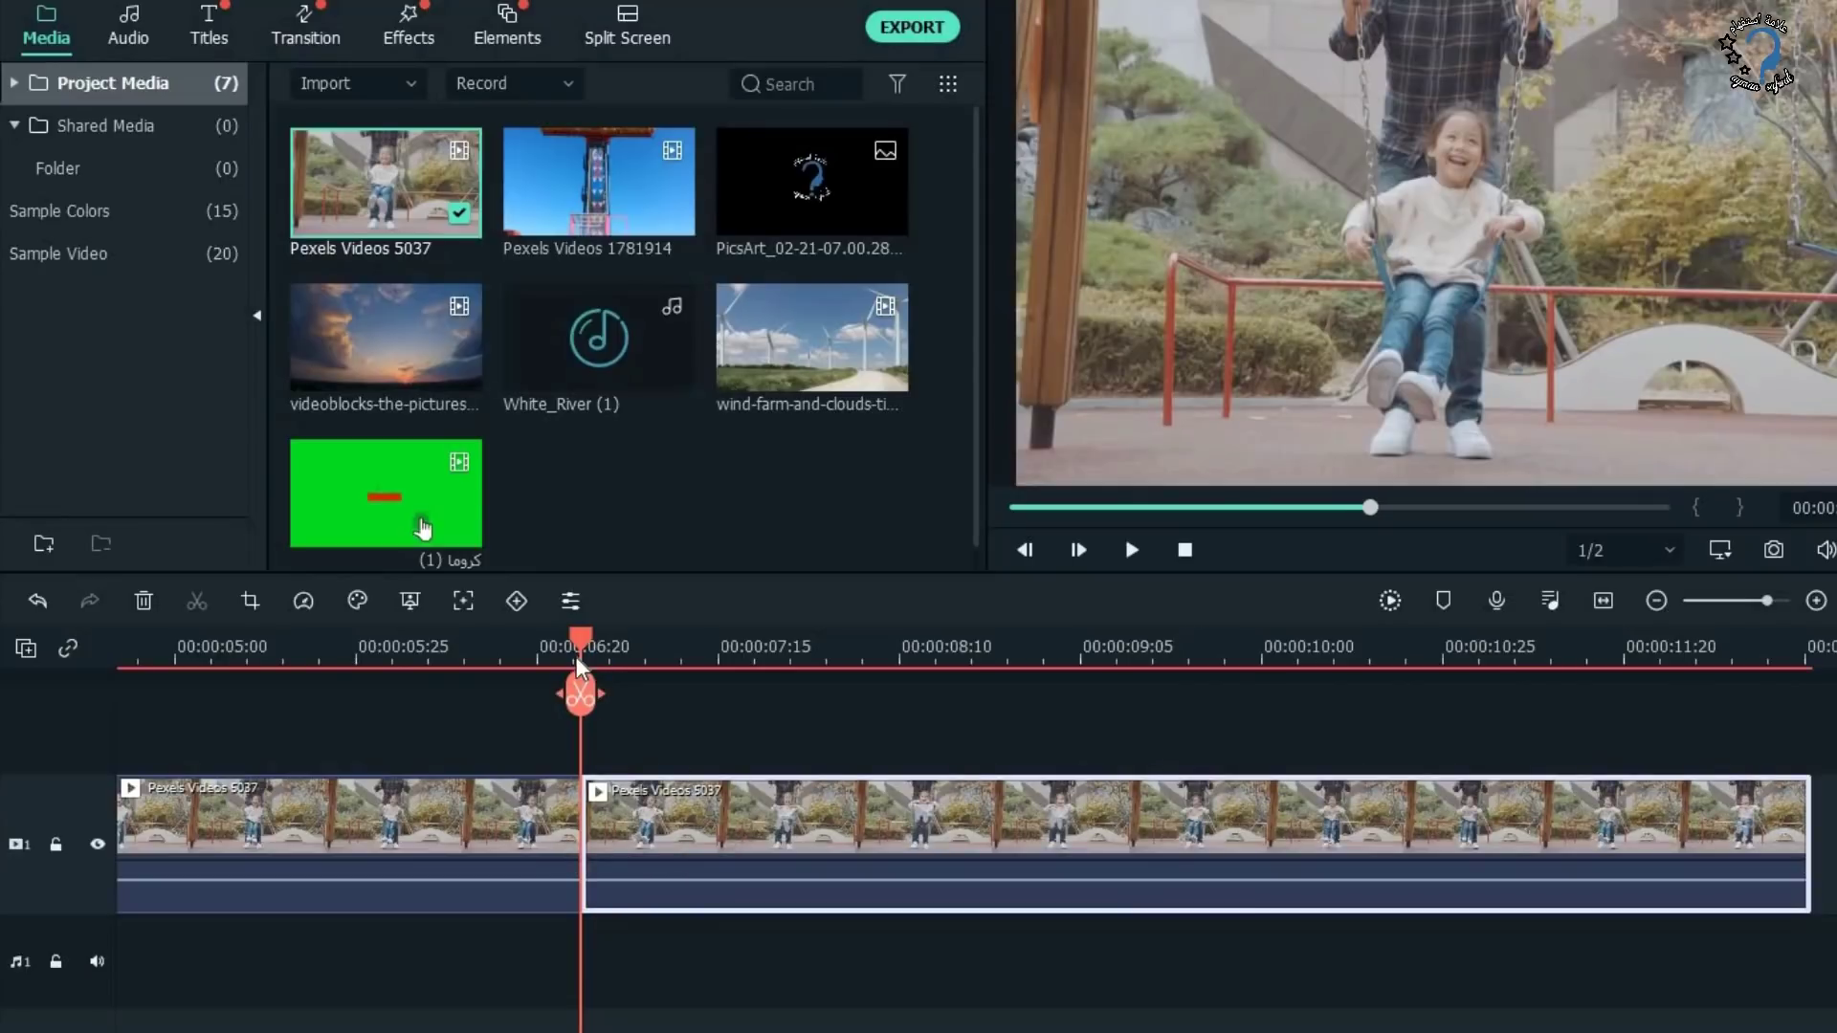
{"action": "left_click_drag", "start_coordinate": [581, 650], "coordinate": [1196, 703]}
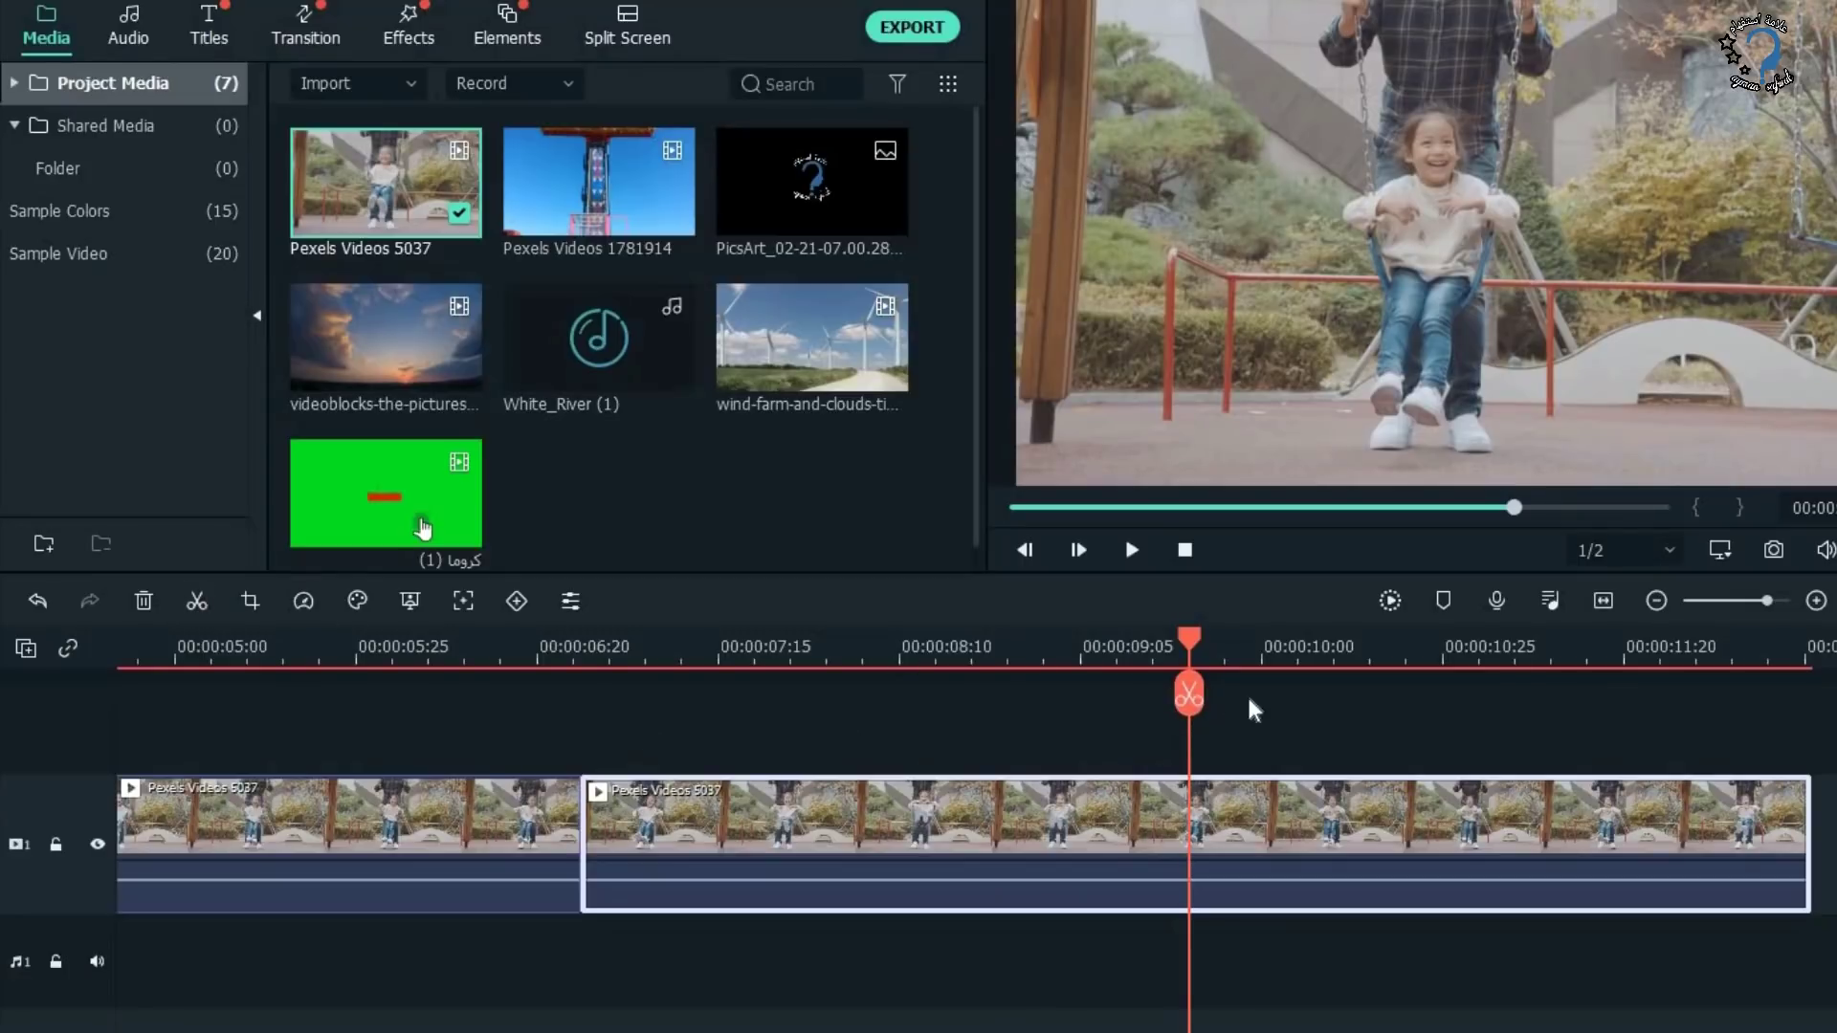
{"action": "left_click", "coordinate": [197, 601]}
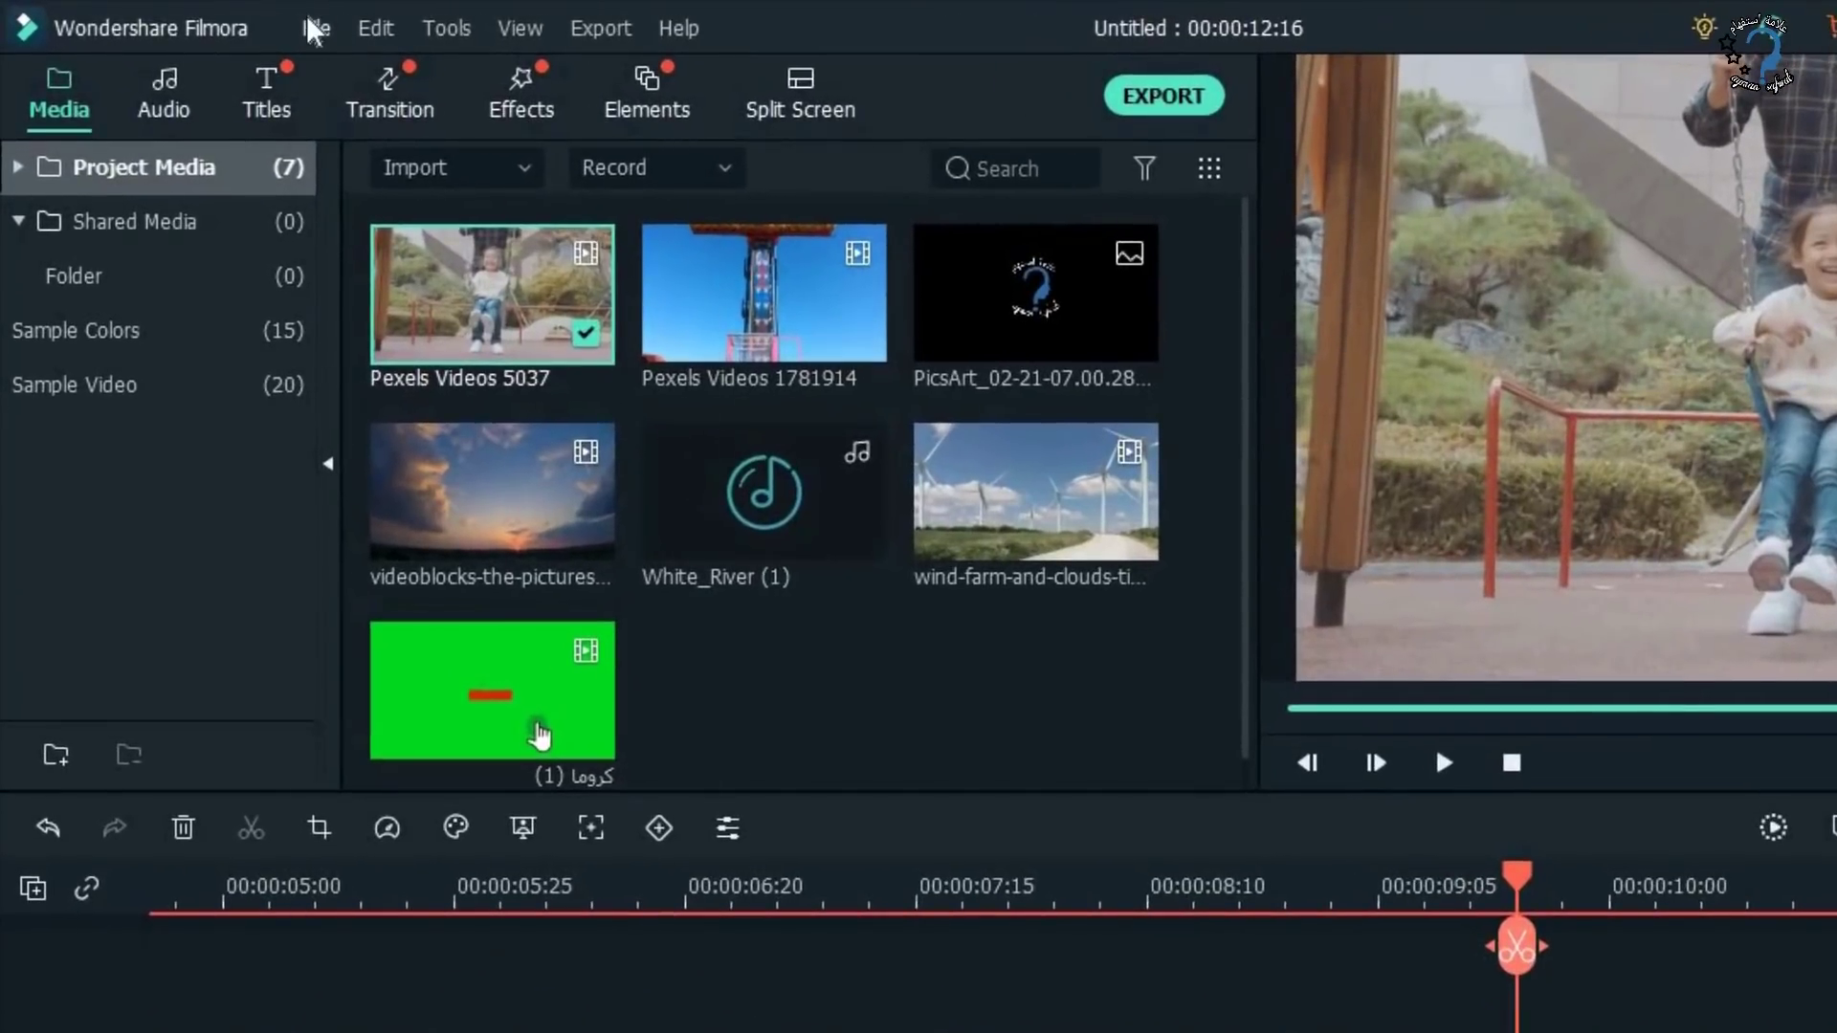
Examine the File, Edit and Tools commands in the Keyboard Shortcuts list, and return to the timeline.
{"action": "left_click", "coordinate": [248, 21]}
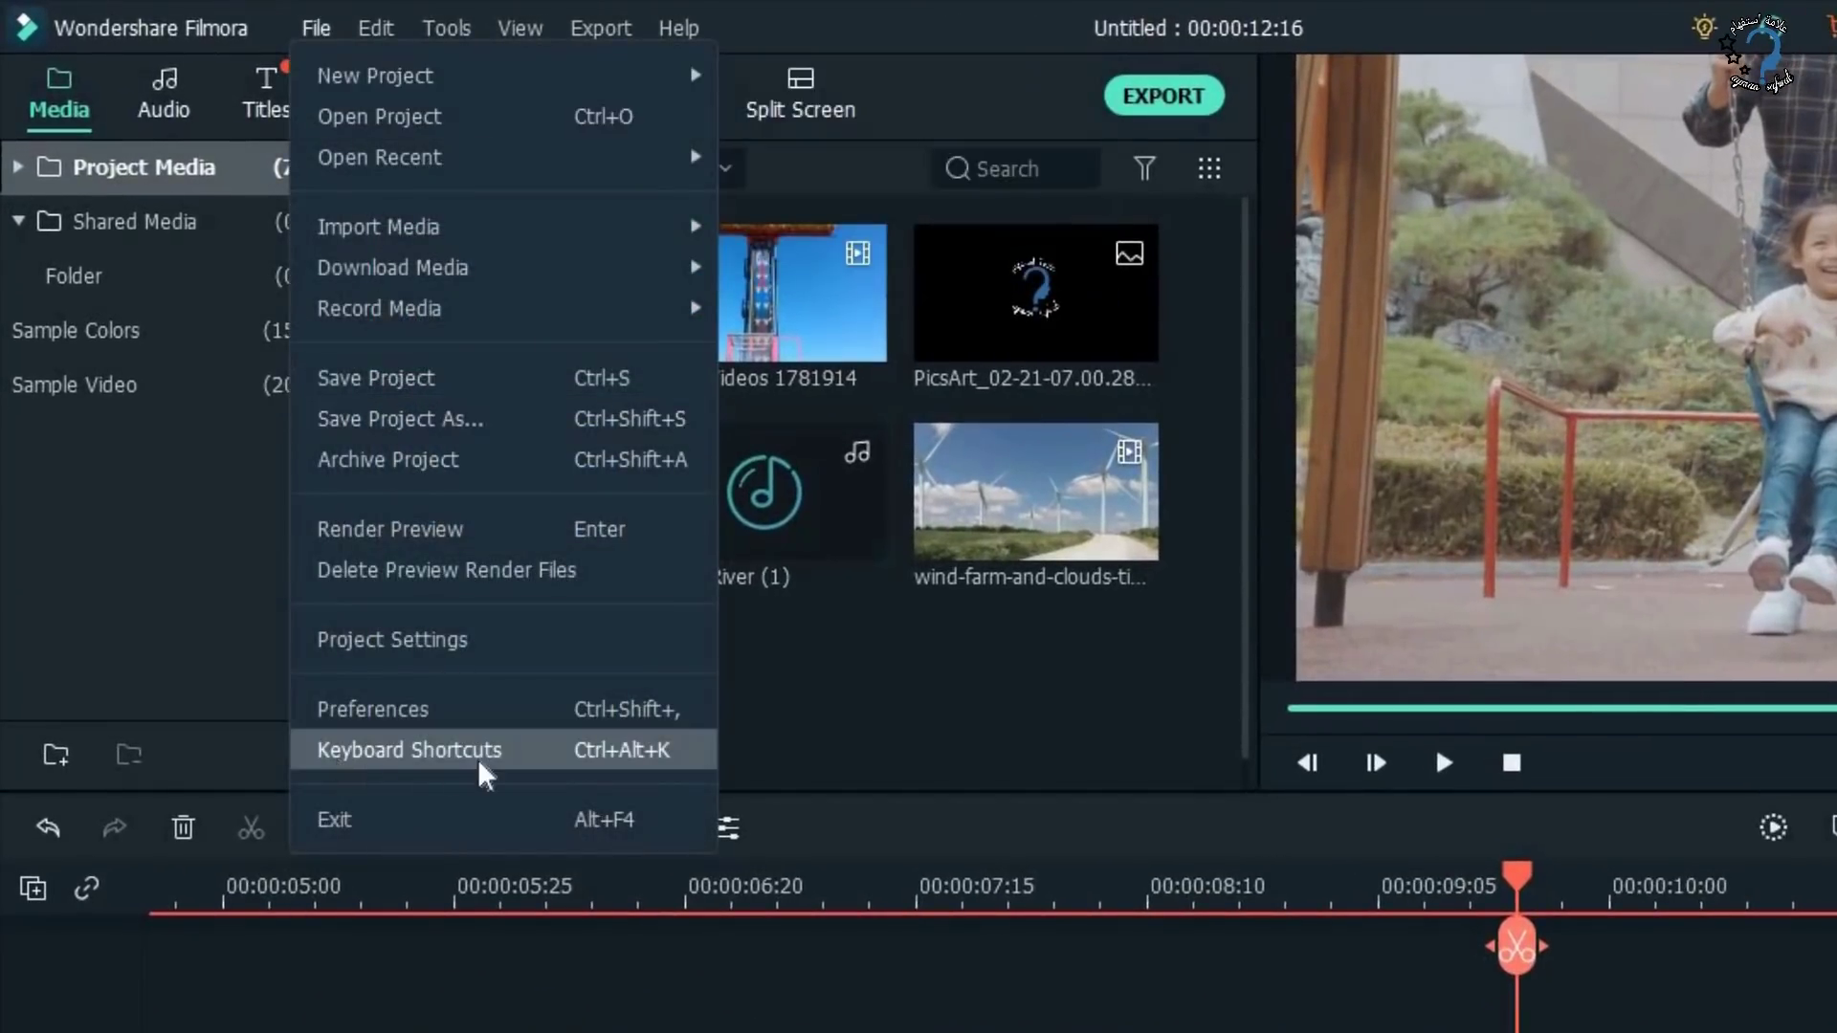
{"action": "left_click", "coordinate": [452, 751]}
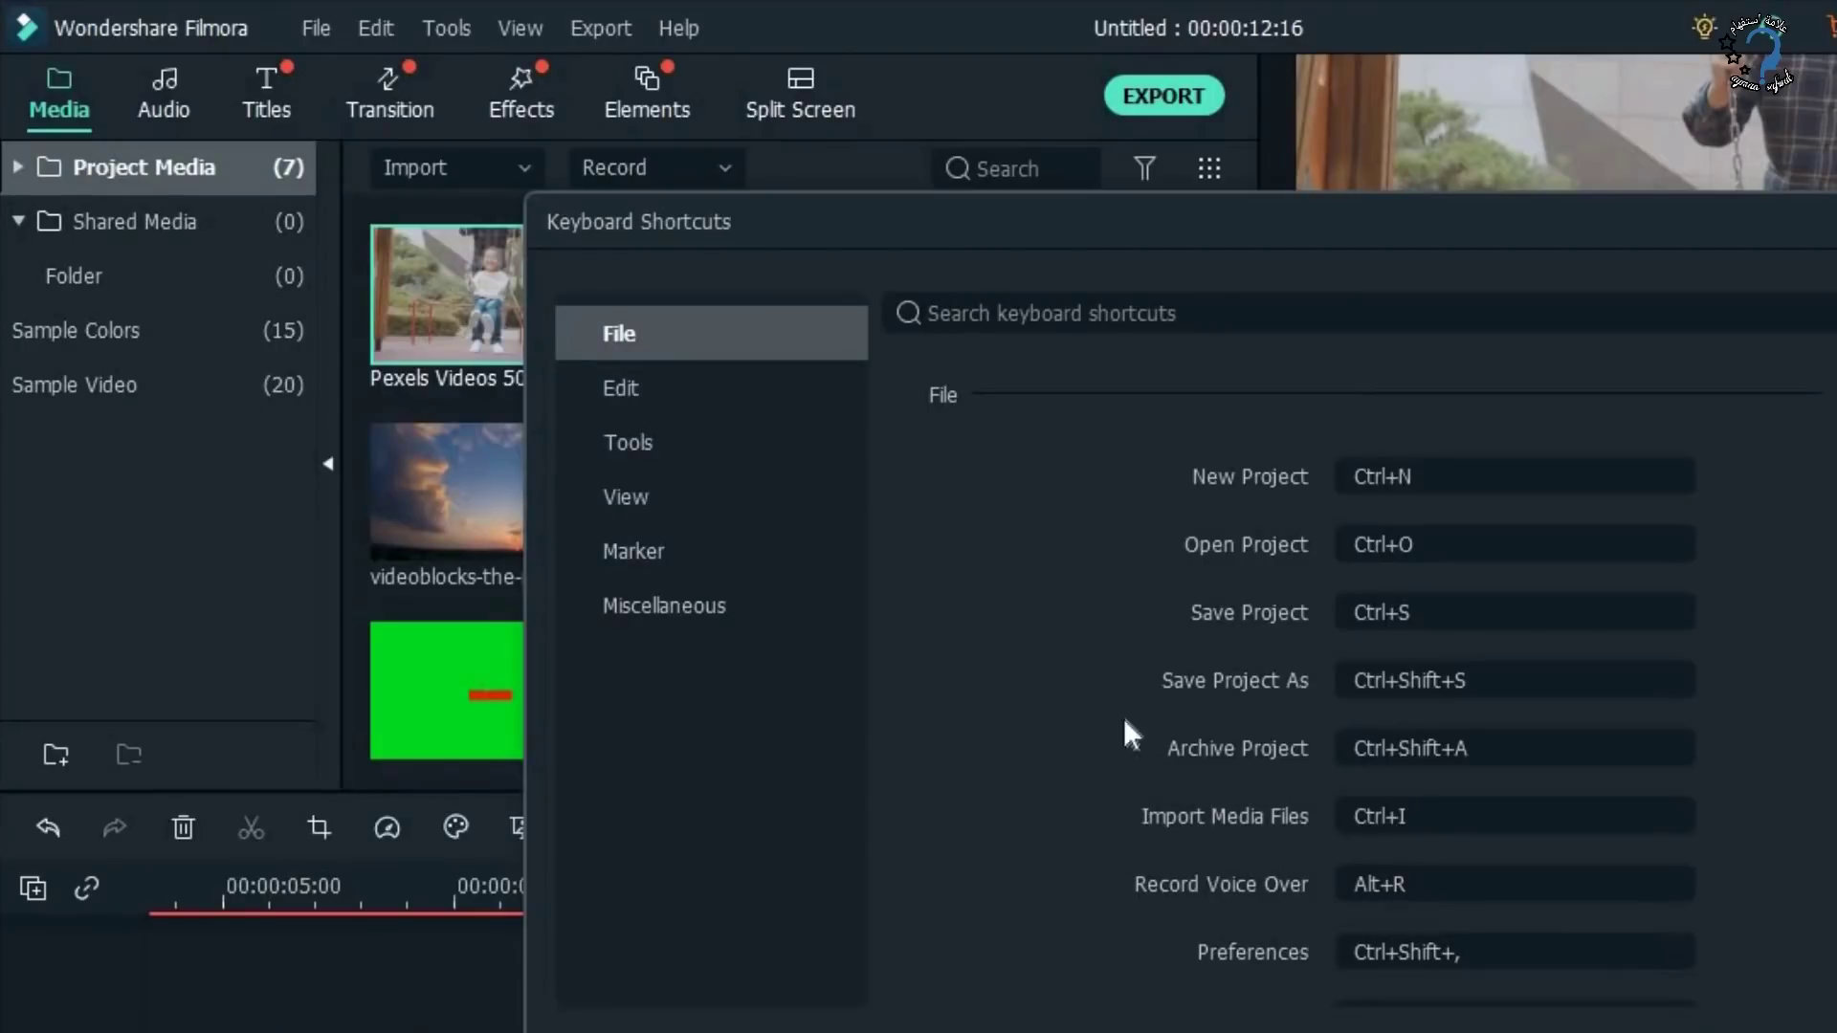
{"action": "scroll", "coordinate": [1359, 745], "scroll_direction": "down", "scroll_amount": 8}
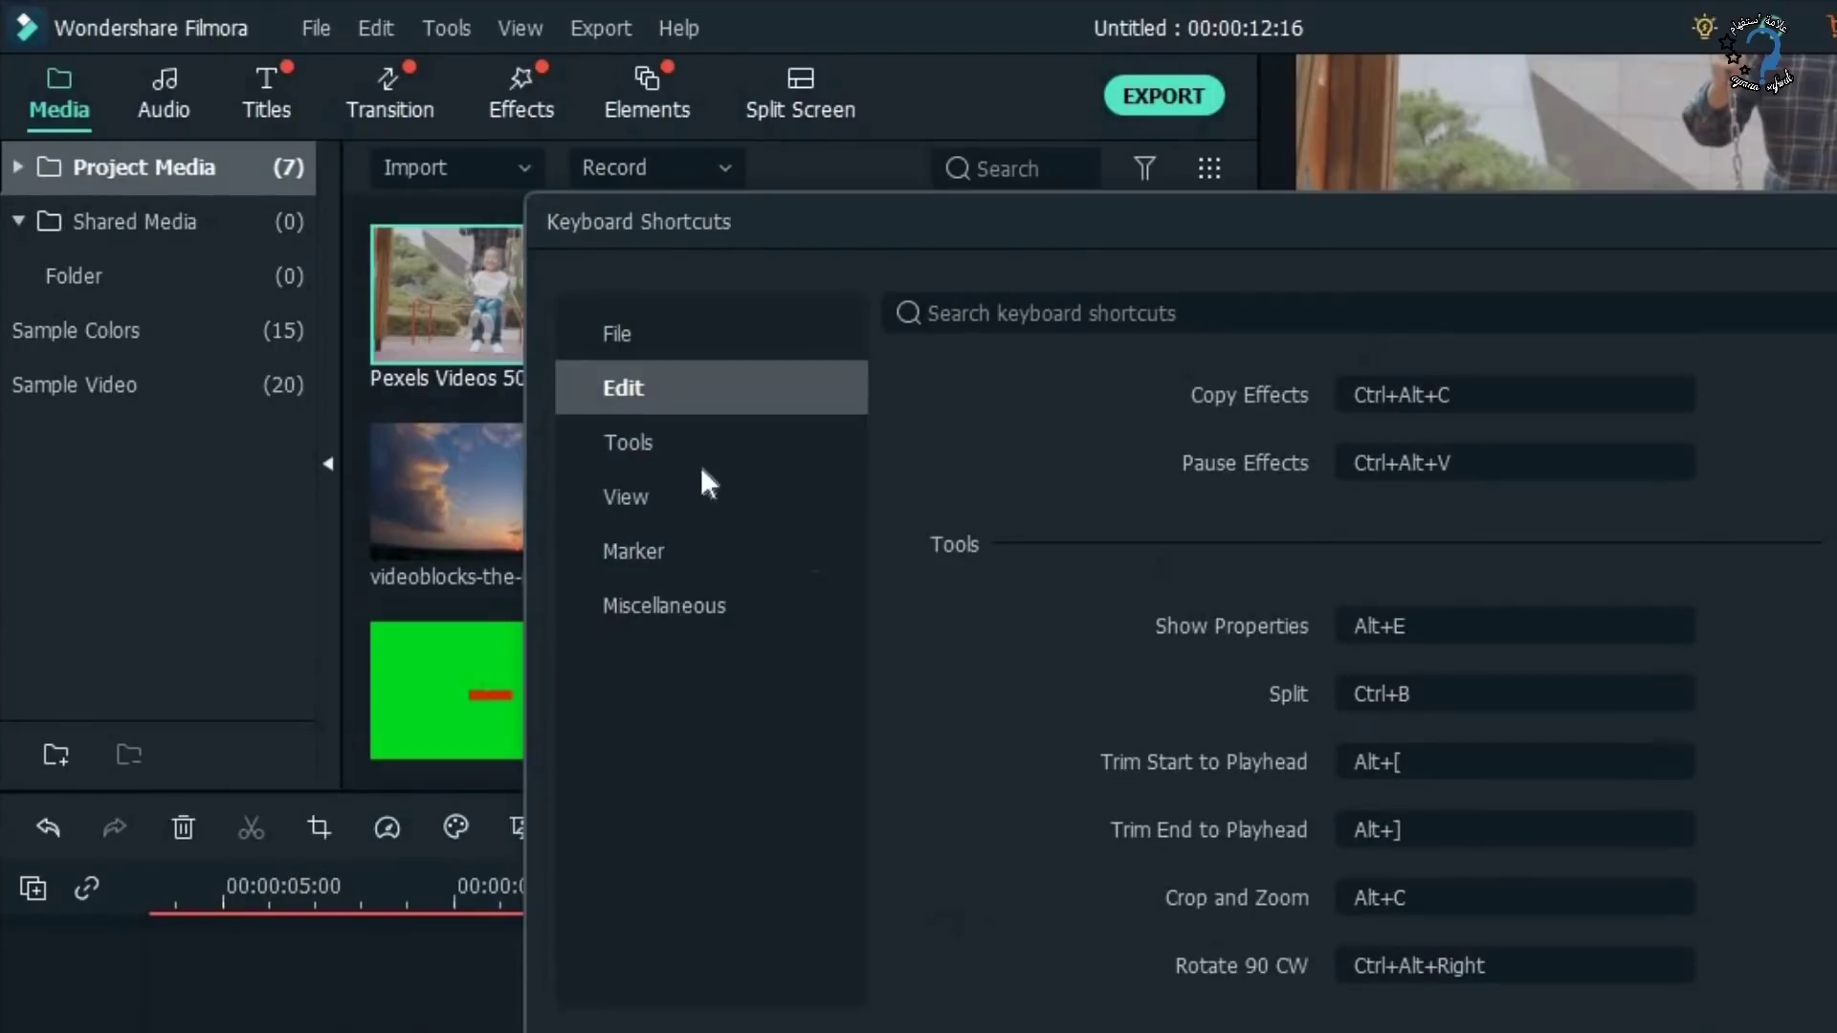
{"action": "scroll", "coordinate": [1434, 683], "scroll_direction": "up", "scroll_amount": 8}
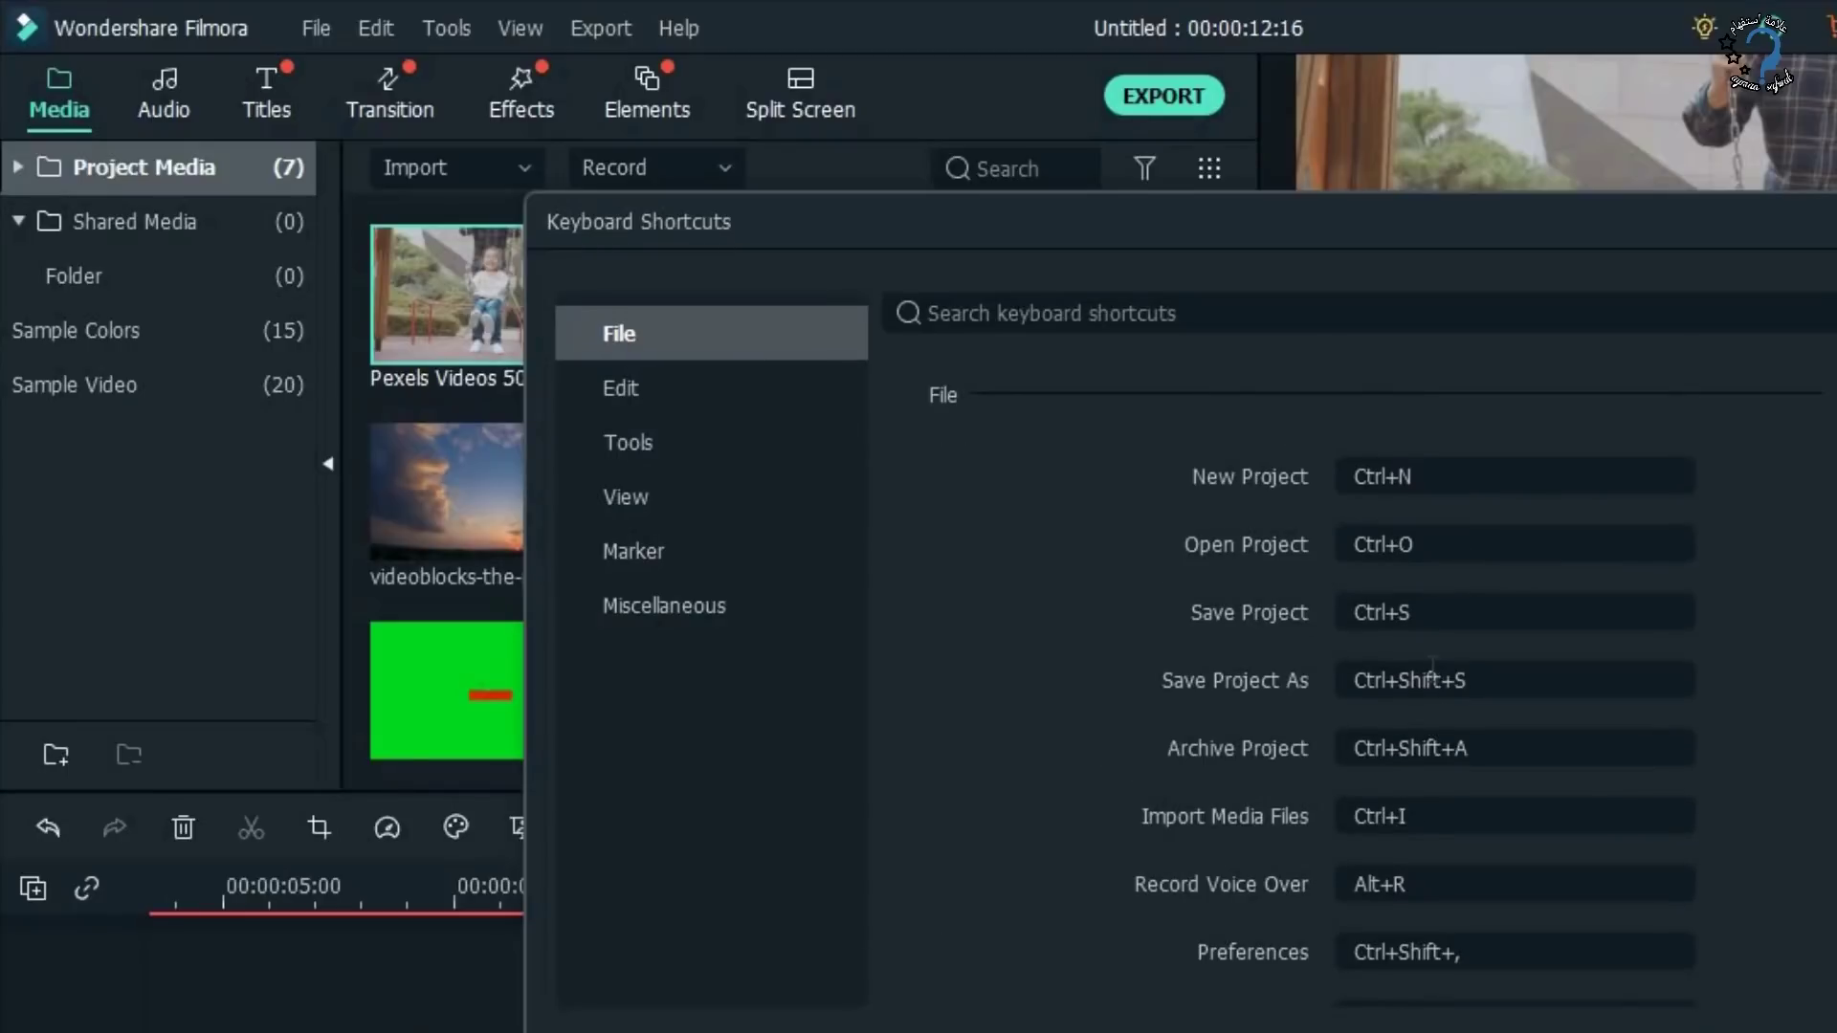
{"action": "scroll", "coordinate": [1435, 683], "scroll_direction": "down", "scroll_amount": 4}
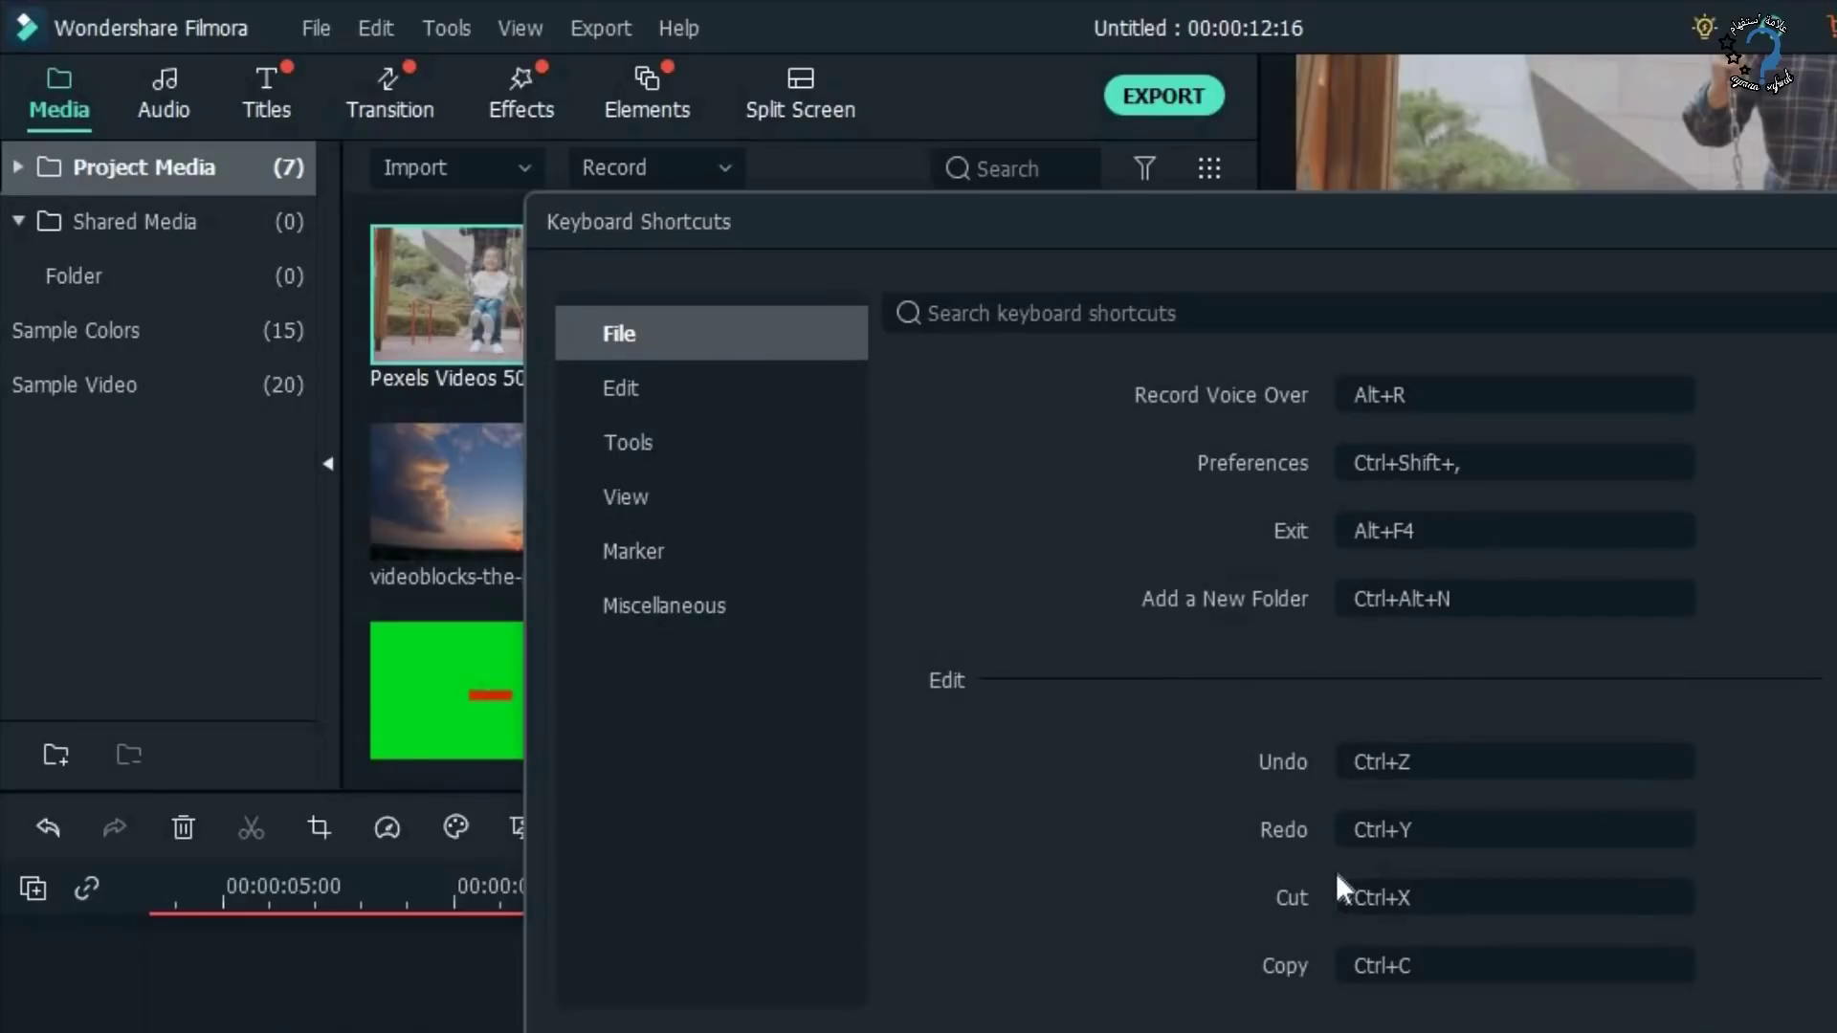
{"action": "scroll", "coordinate": [1338, 887], "scroll_direction": "down", "scroll_amount": 2}
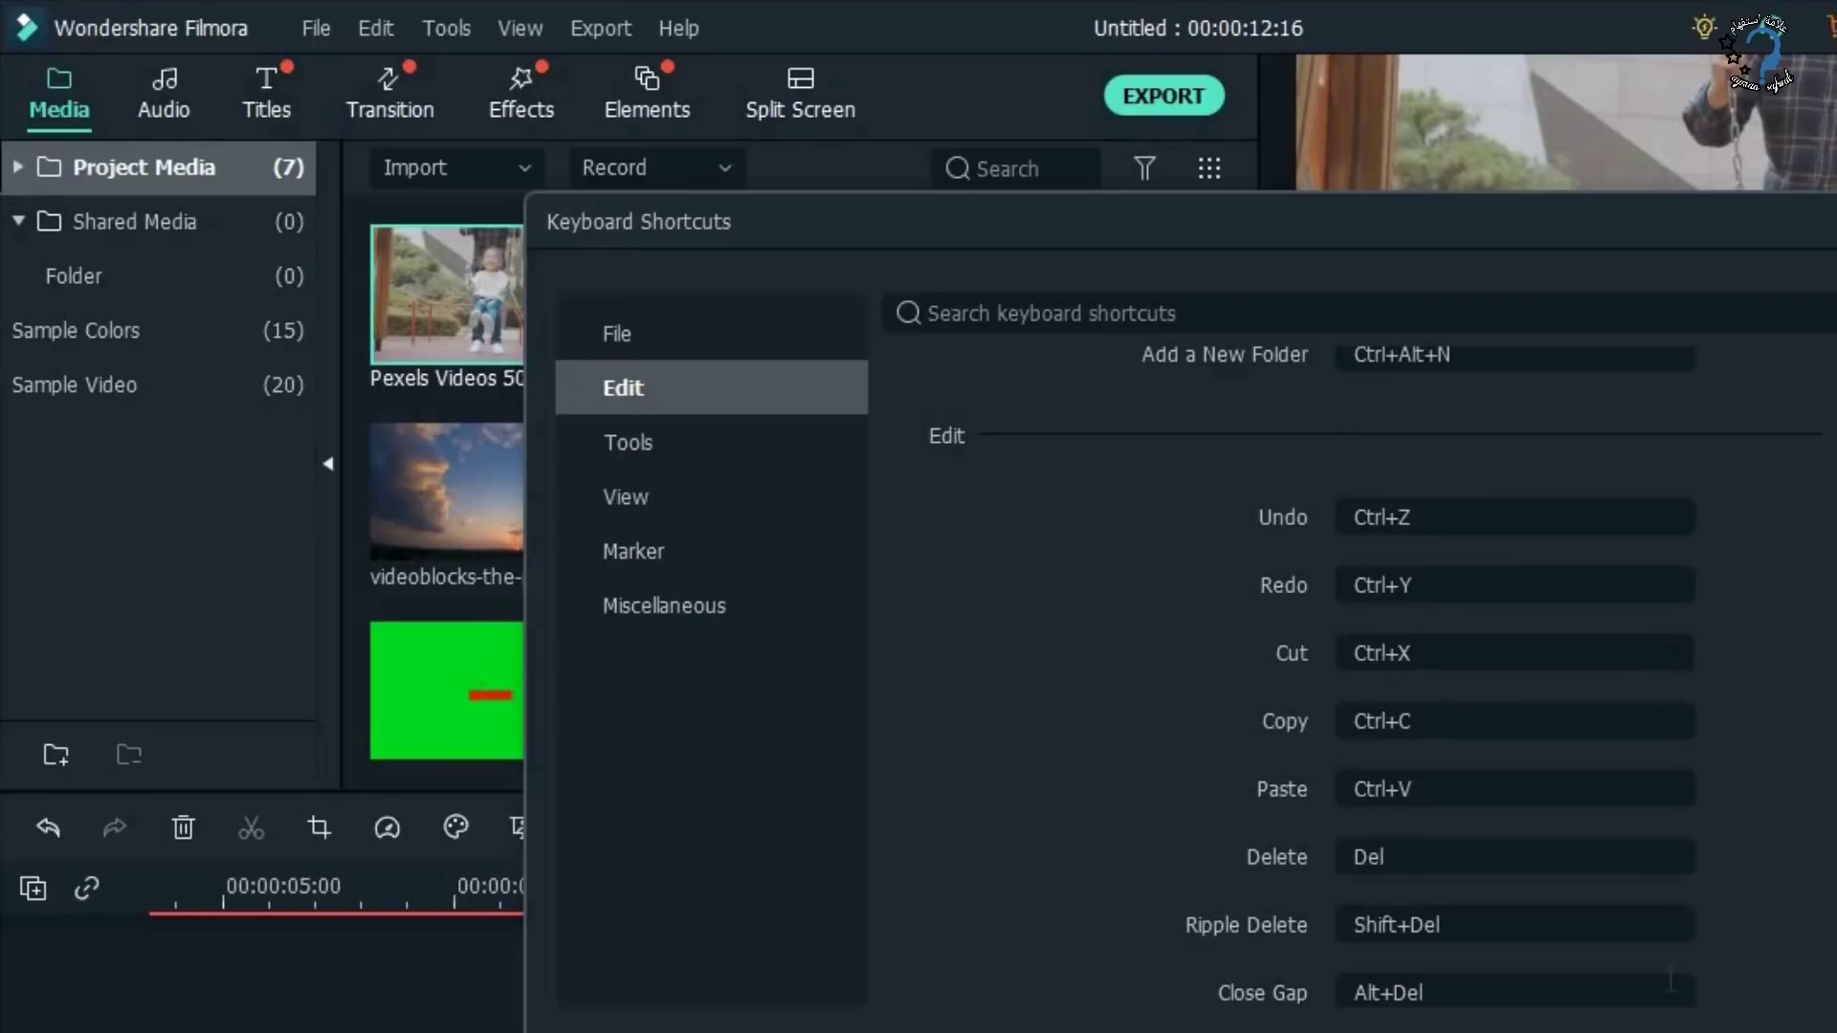
{"action": "left_click", "coordinate": [1358, 653]}
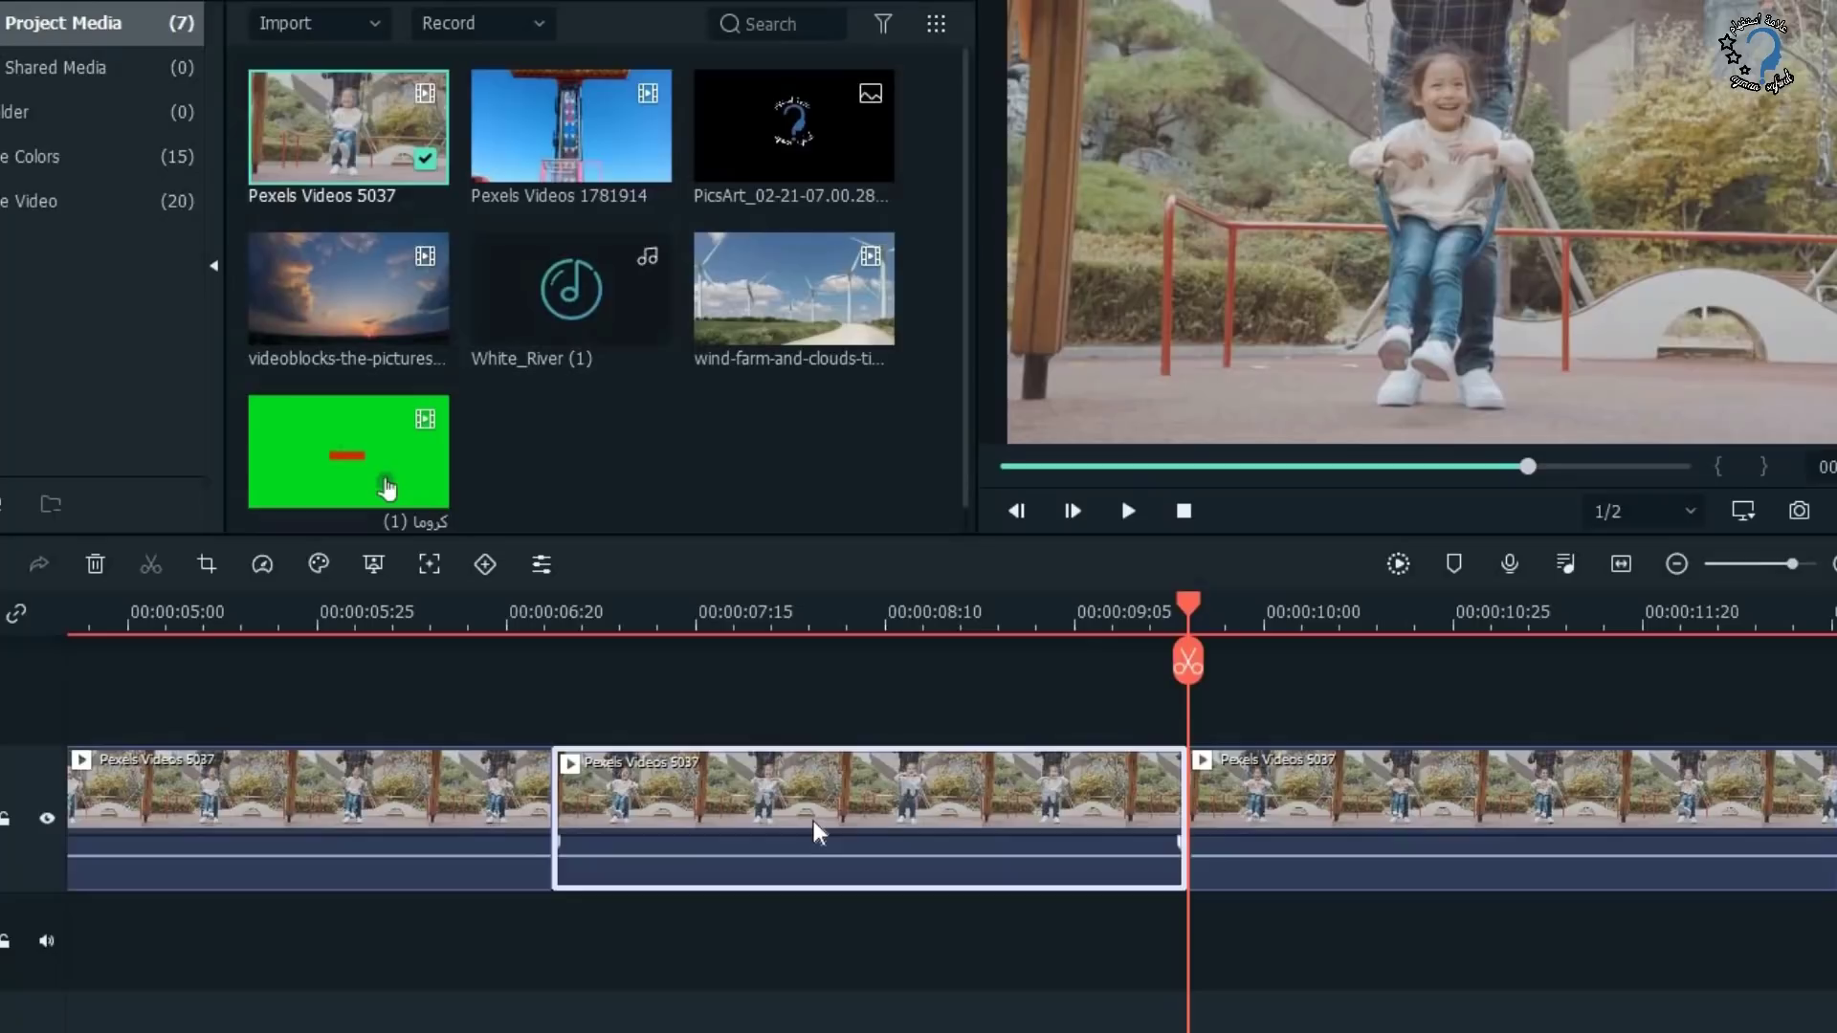
Delete the middle section of the split Pexels Videos 5037 clip from the timeline.
{"action": "right_click", "coordinate": [741, 813]}
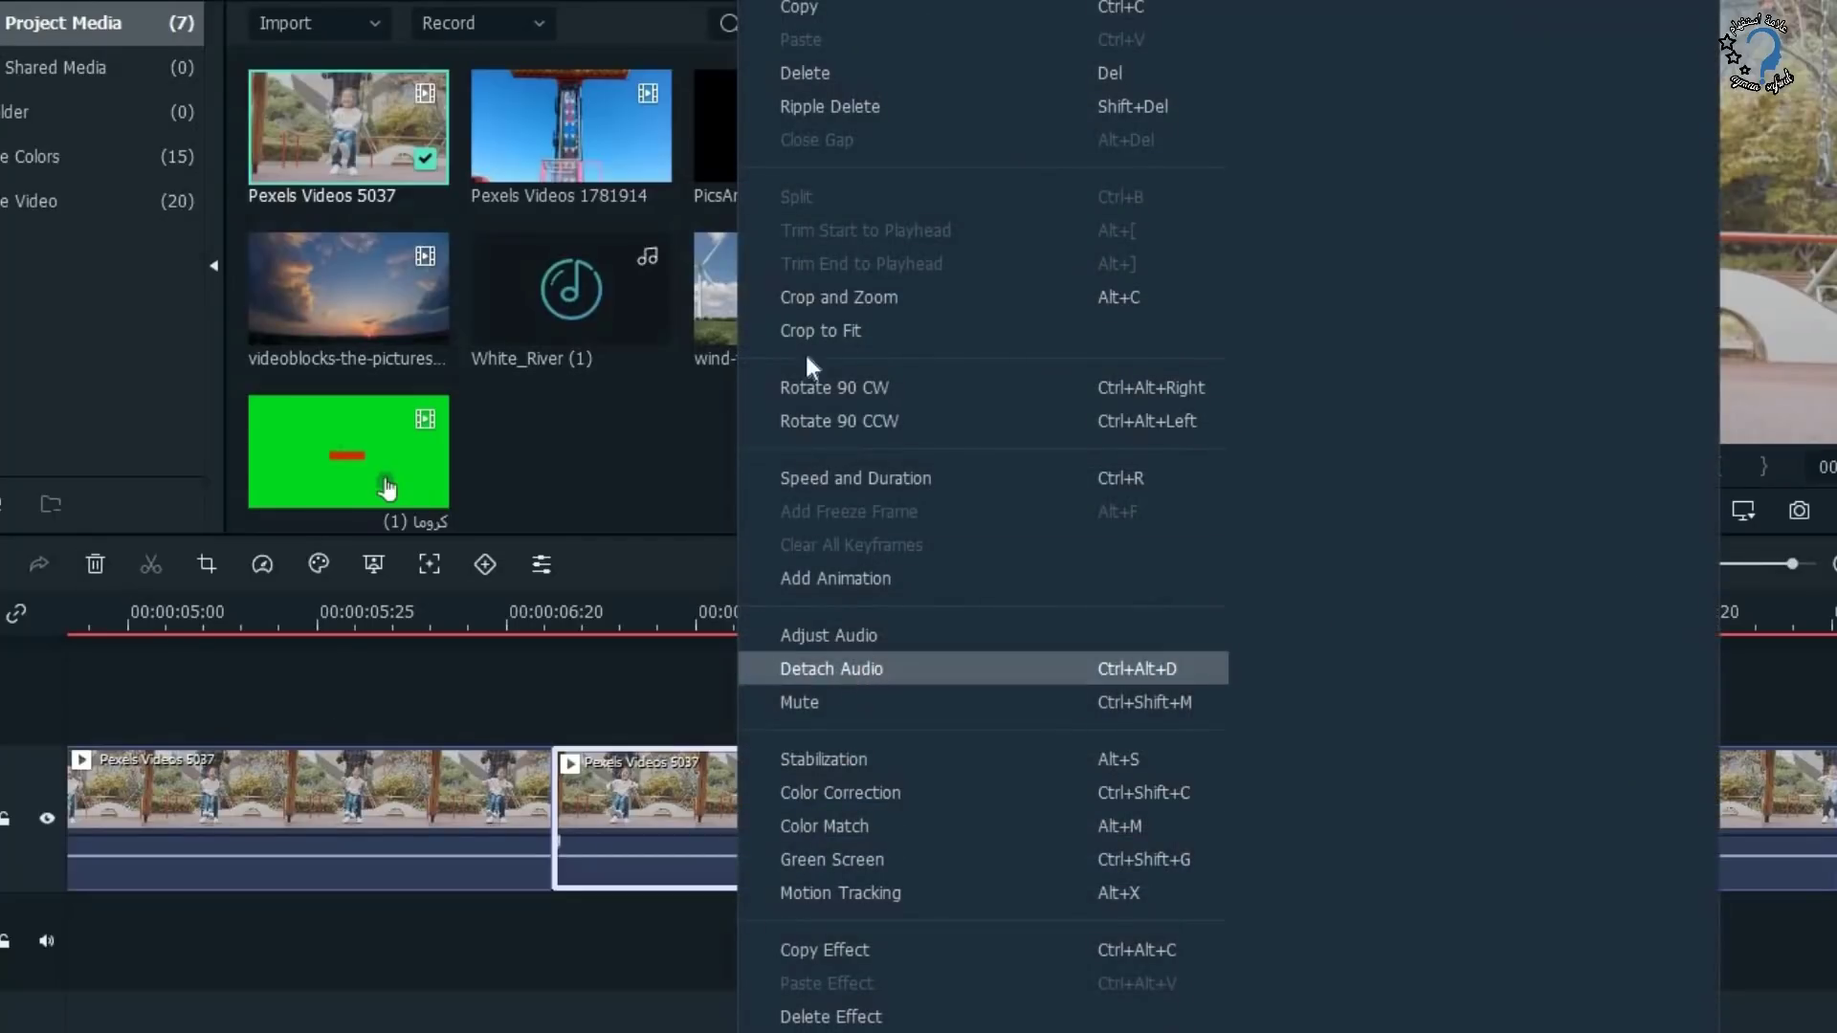
{"action": "left_click", "coordinate": [648, 989]}
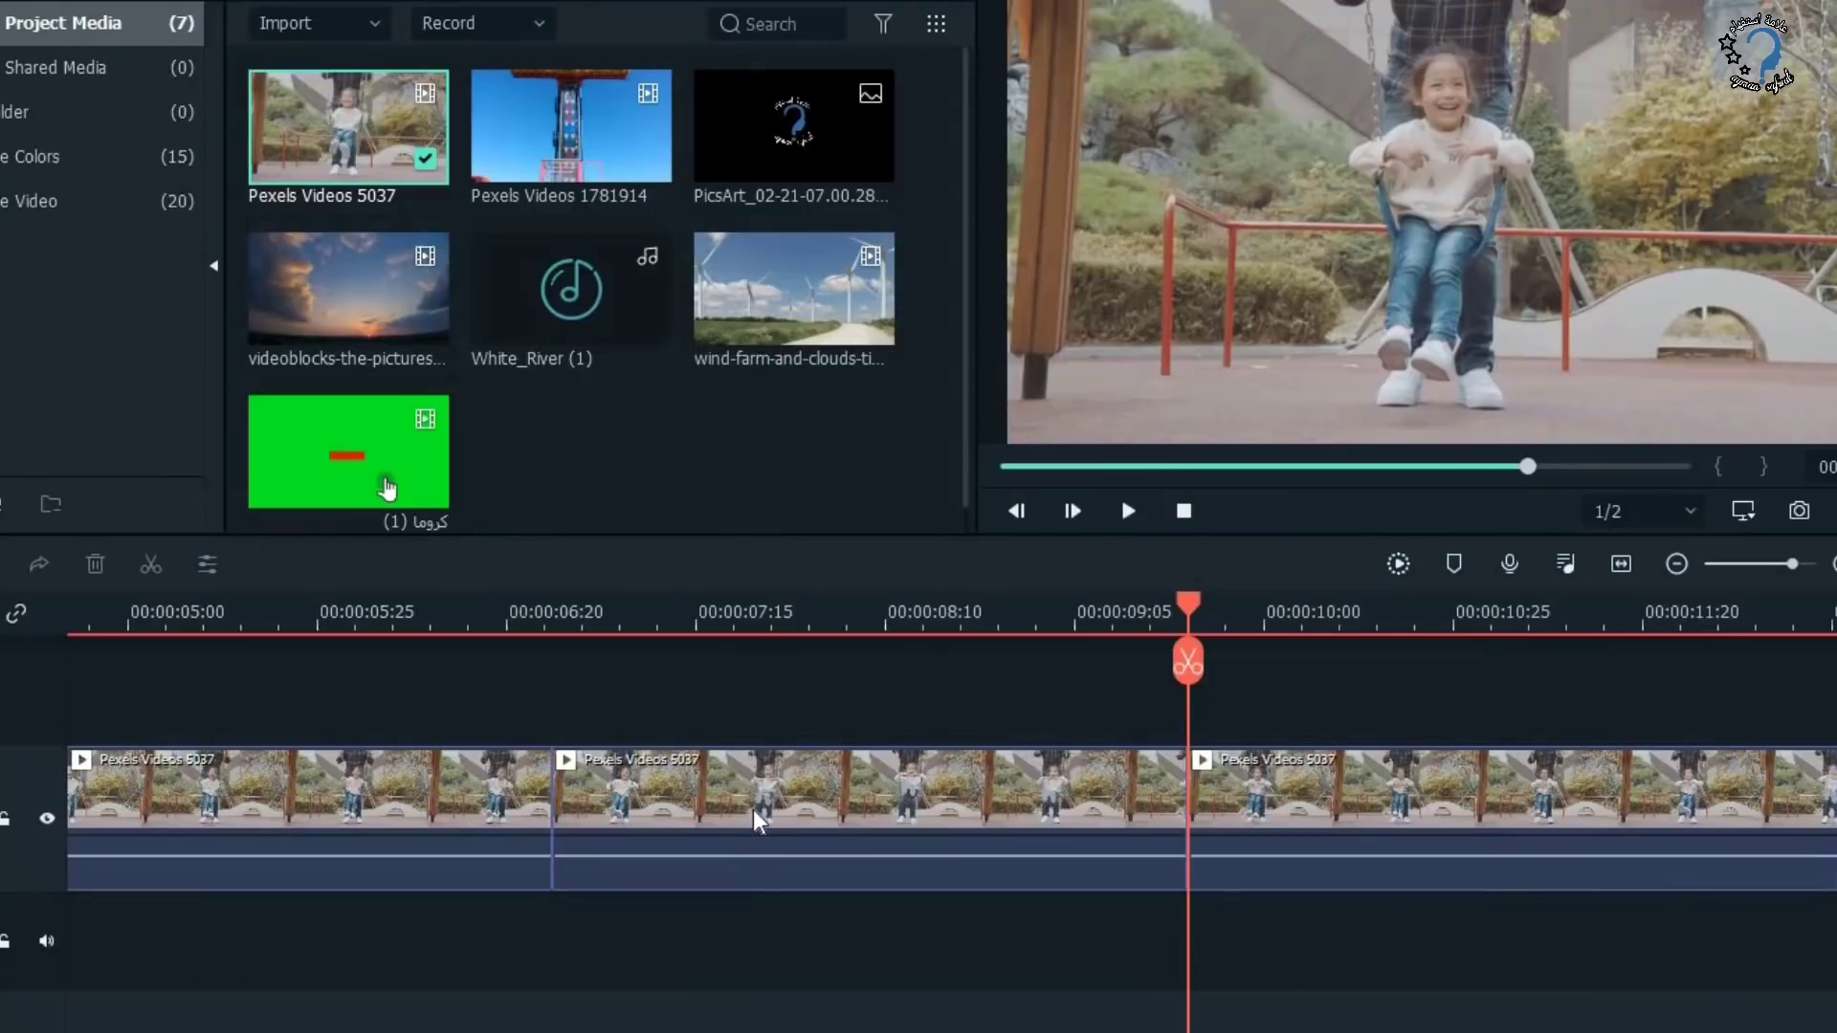
{"action": "left_click", "coordinate": [96, 566]}
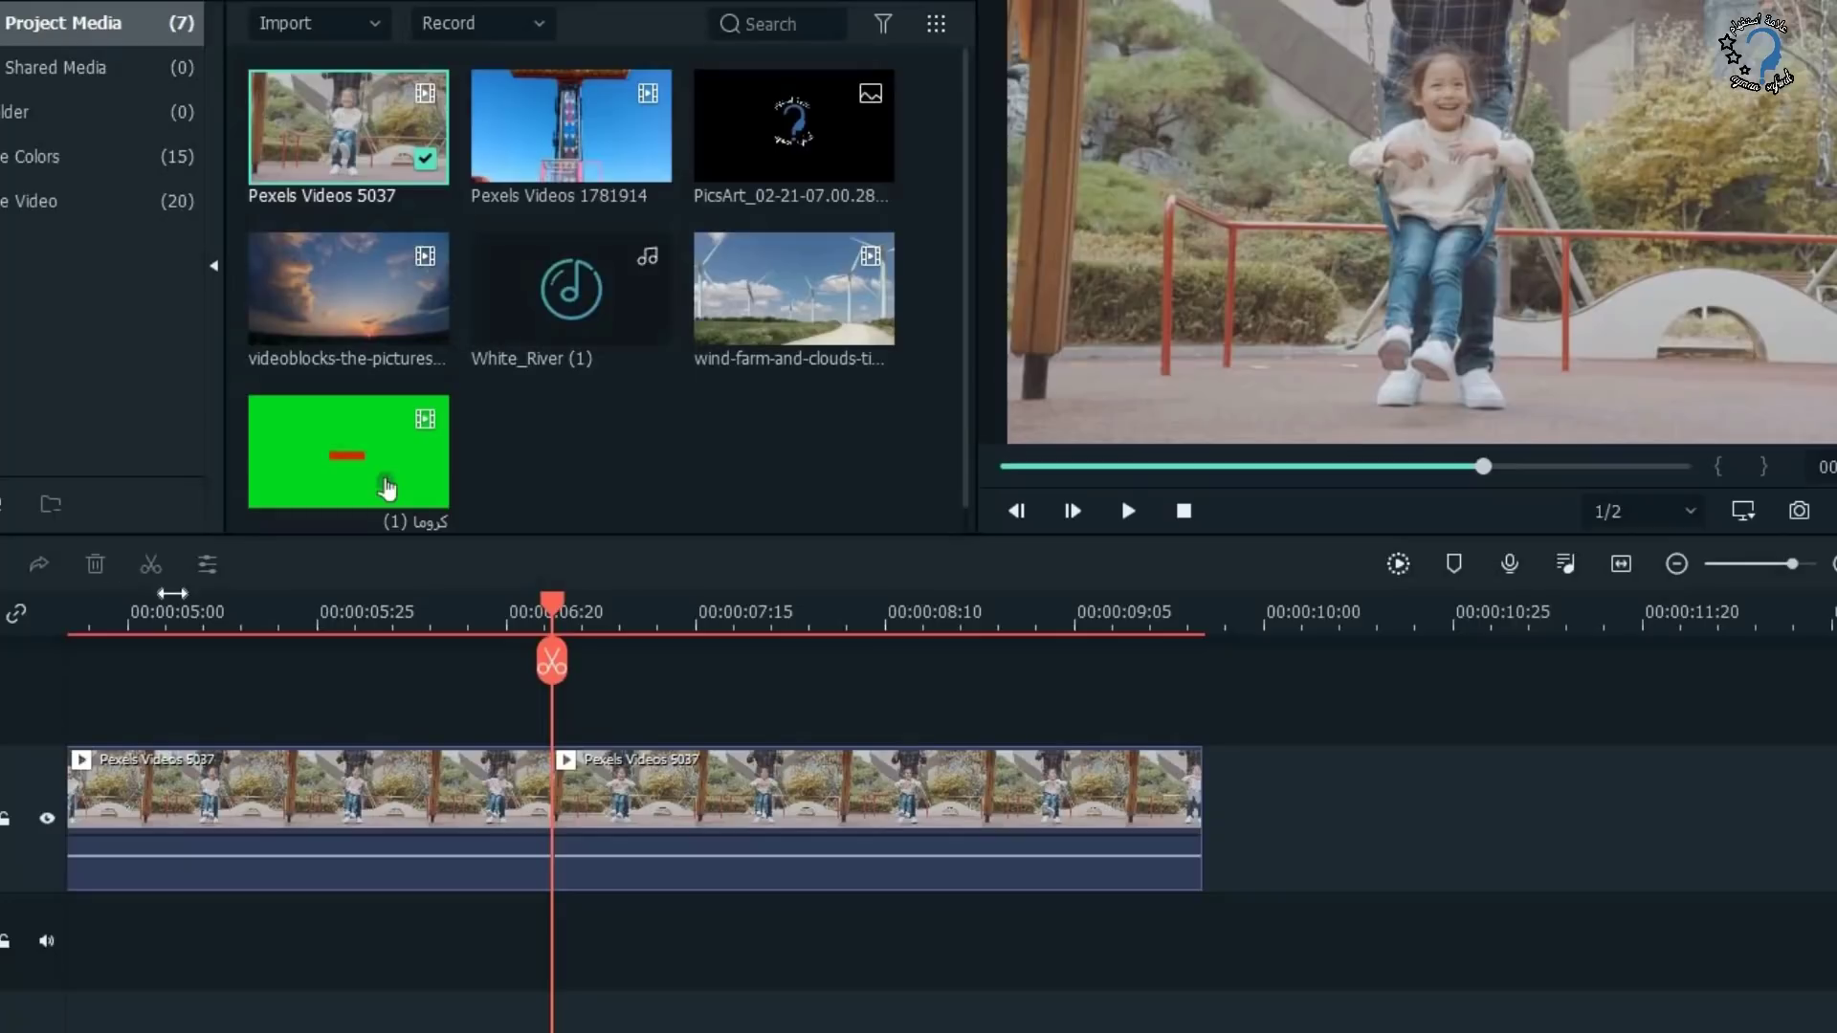
Add Pexels Videos 1781914 to video track 1 directly after the last Pexels Videos 5037 section.
{"action": "left_click", "coordinate": [417, 878]}
{"action": "left_click", "coordinate": [656, 891]}
{"action": "left_click", "coordinate": [392, 909]}
{"action": "left_click_drag", "start_coordinate": [565, 131], "coordinate": [1215, 808]}
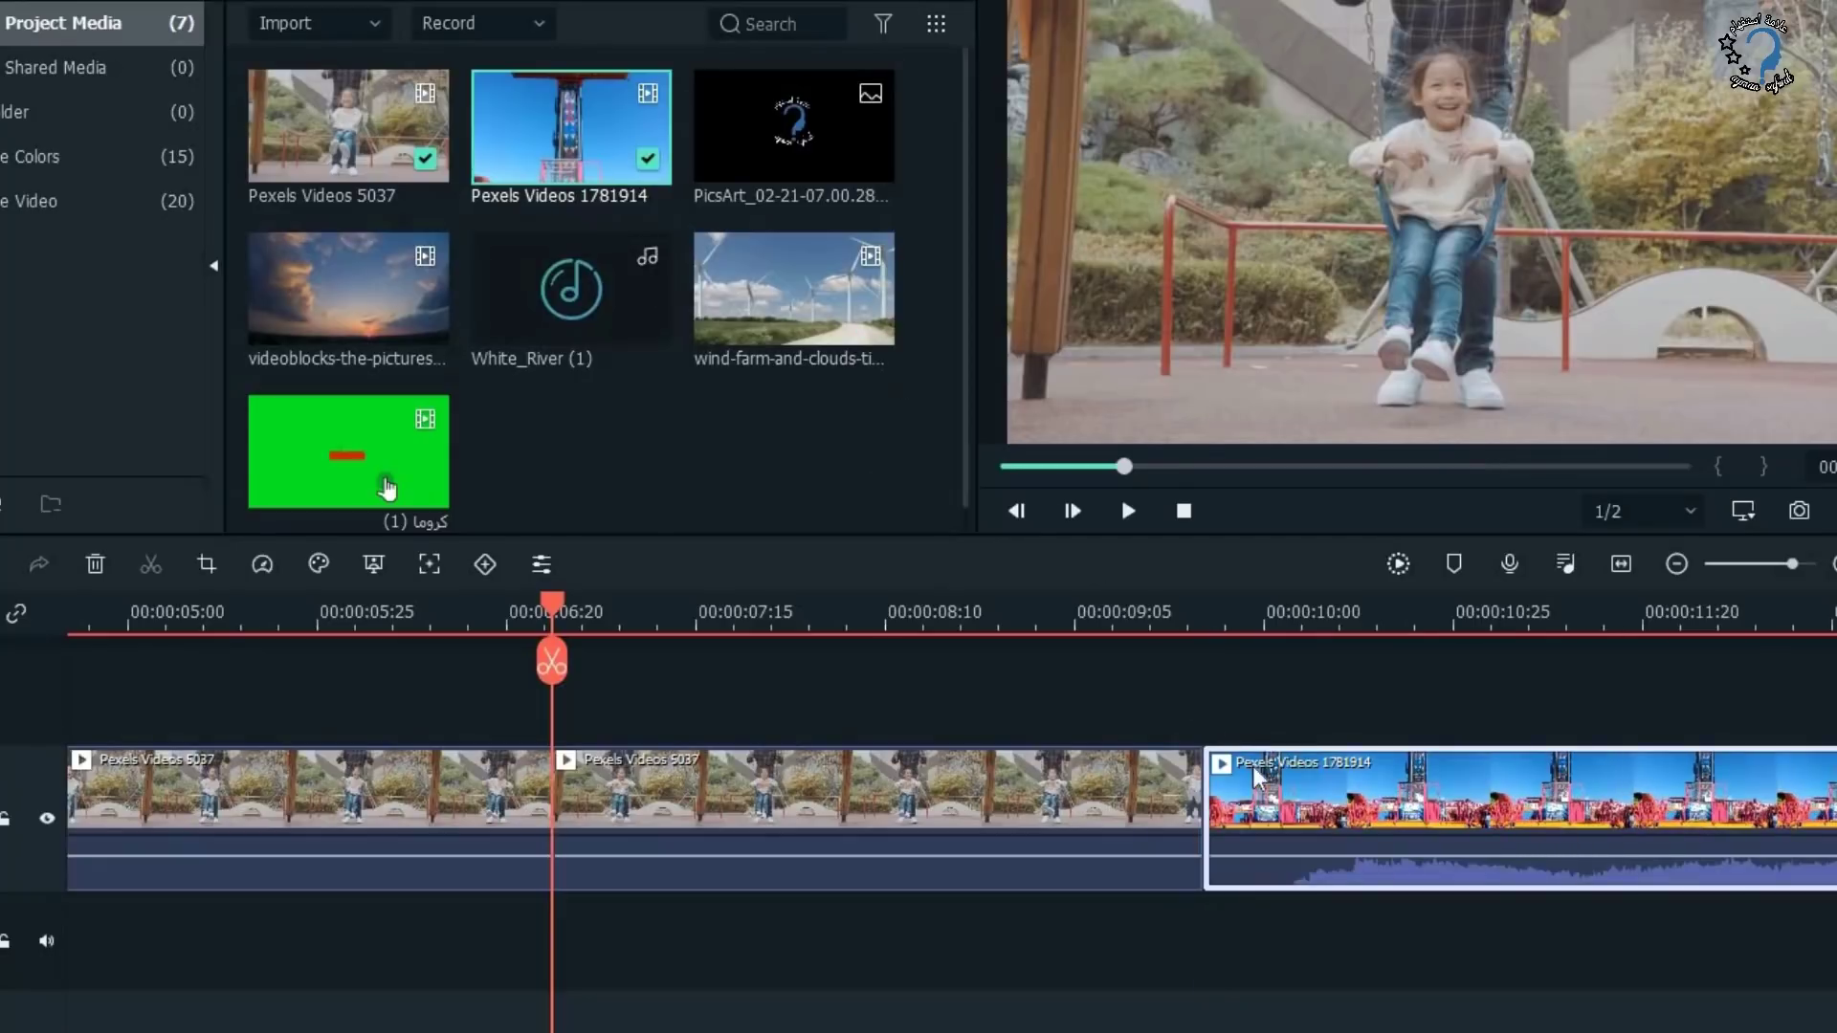
Set the volume of the Pexels Videos 1781914 clip on the timeline to 1.87 dB.
{"action": "left_click_drag", "start_coordinate": [552, 665], "coordinate": [1538, 667]}
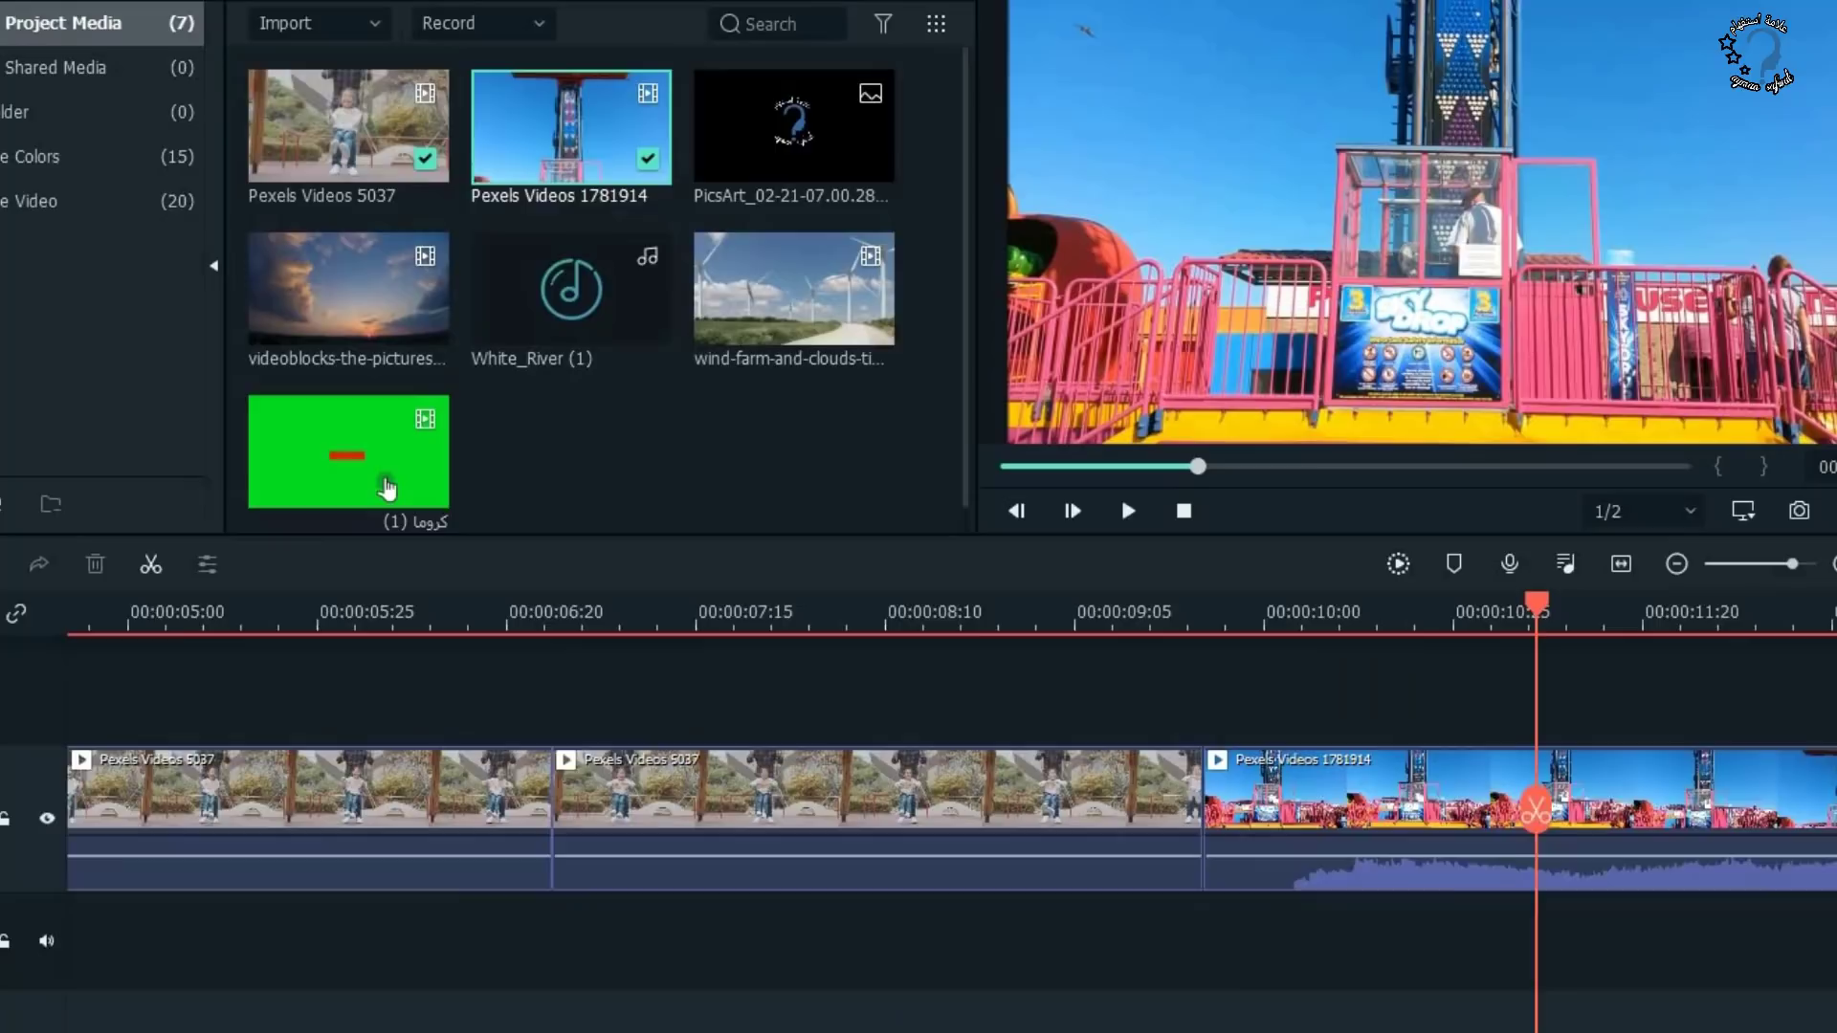
{"action": "scroll", "coordinate": [819, 863], "scroll_direction": "right", "scroll_amount": 5}
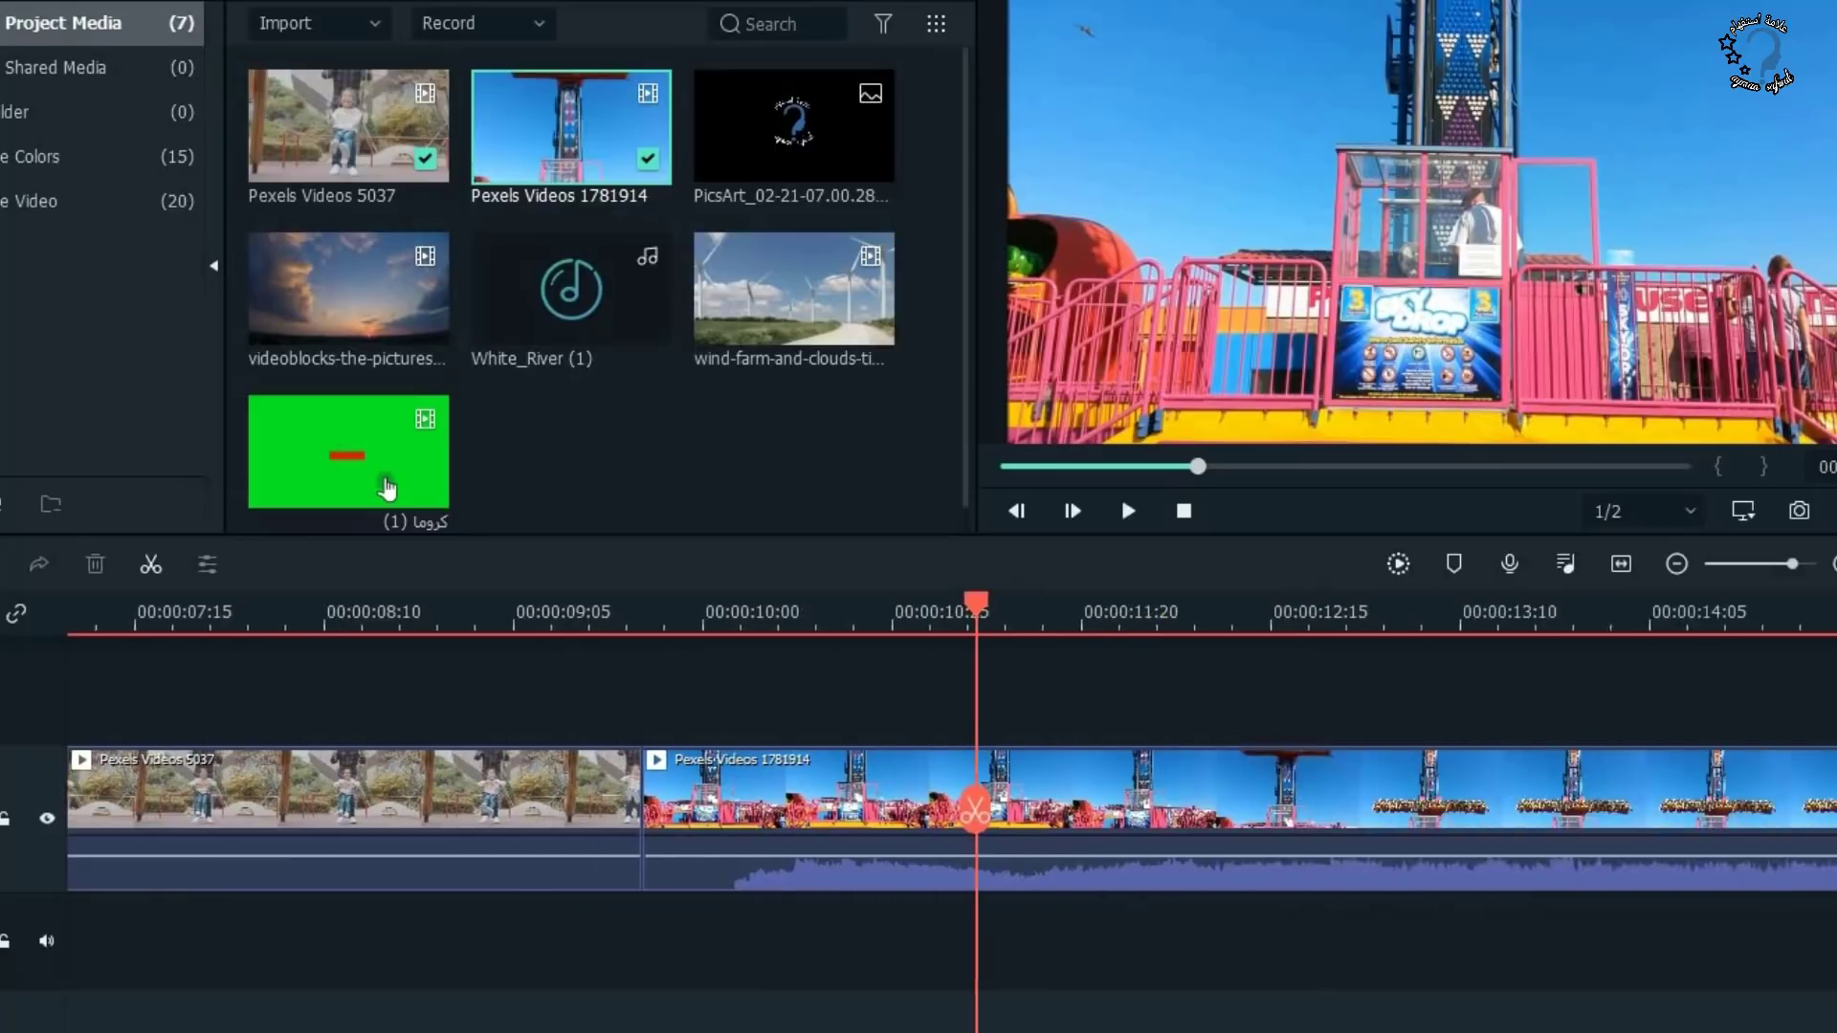
{"action": "left_click", "coordinate": [818, 863]}
{"action": "left_click_drag", "start_coordinate": [814, 863], "coordinate": [809, 859]}
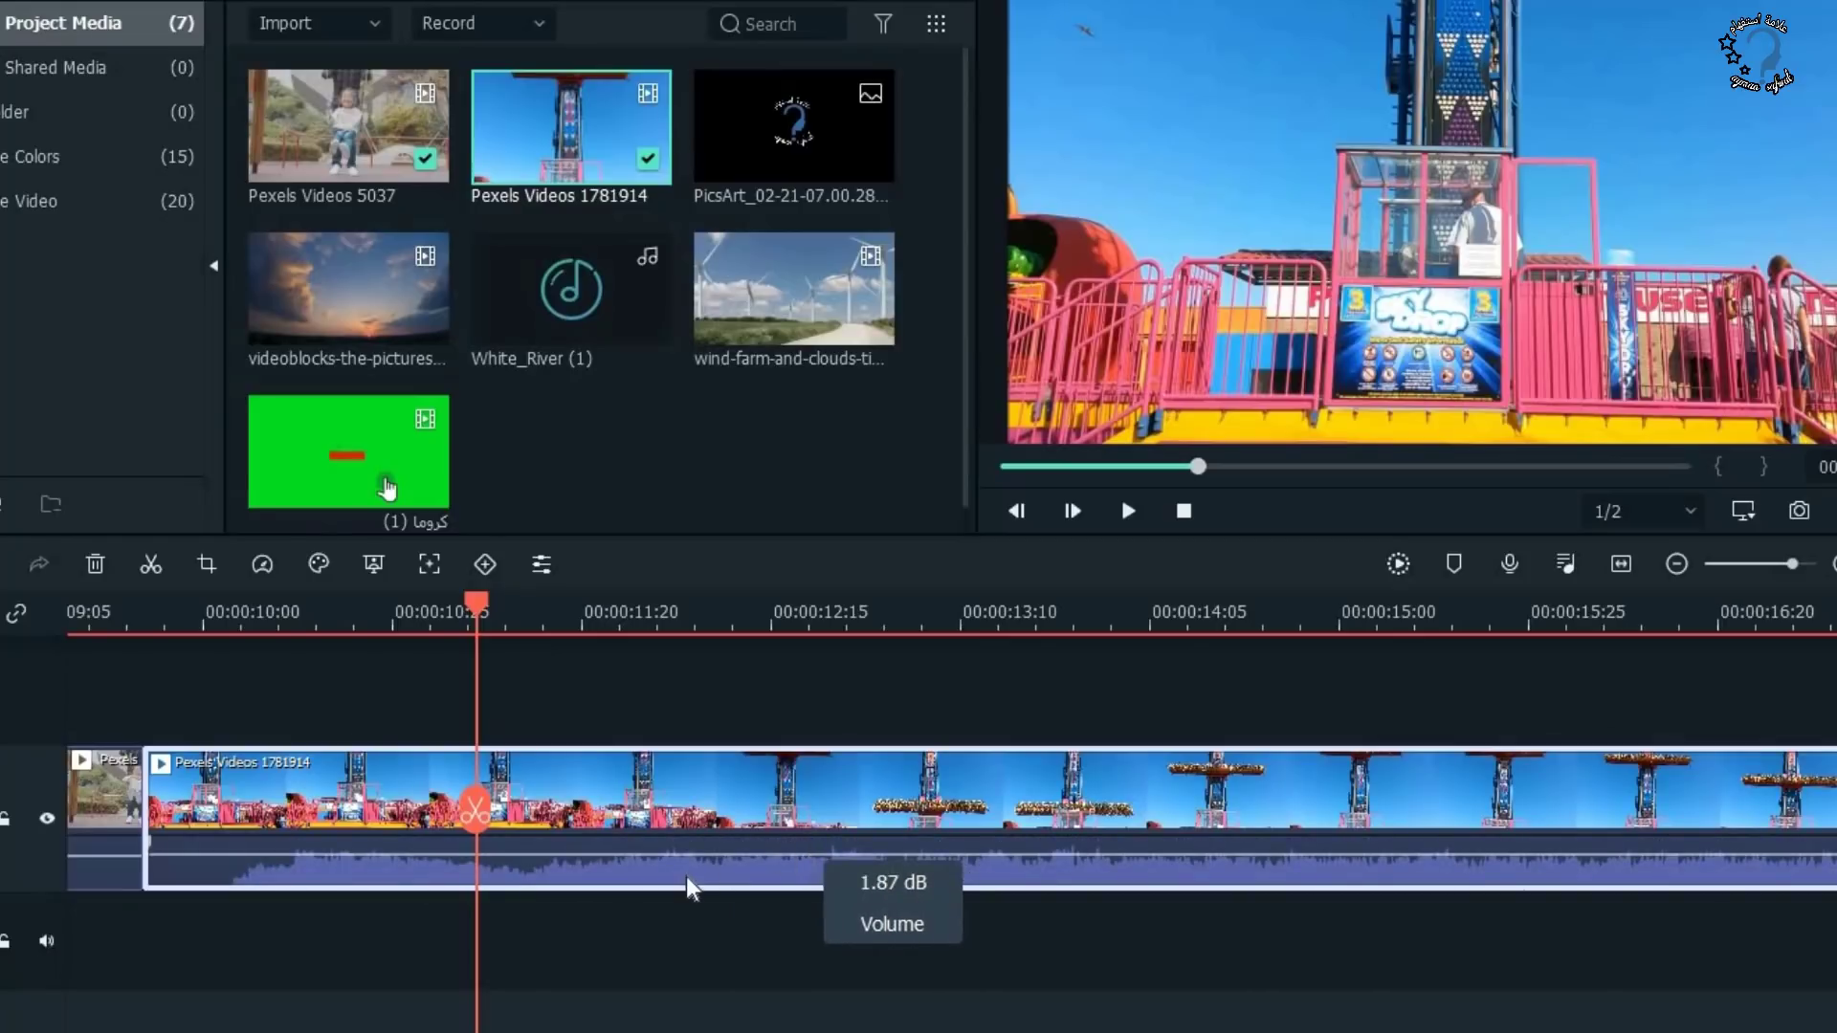
{"action": "right_click", "coordinate": [754, 878]}
{"action": "left_click", "coordinate": [616, 933]}
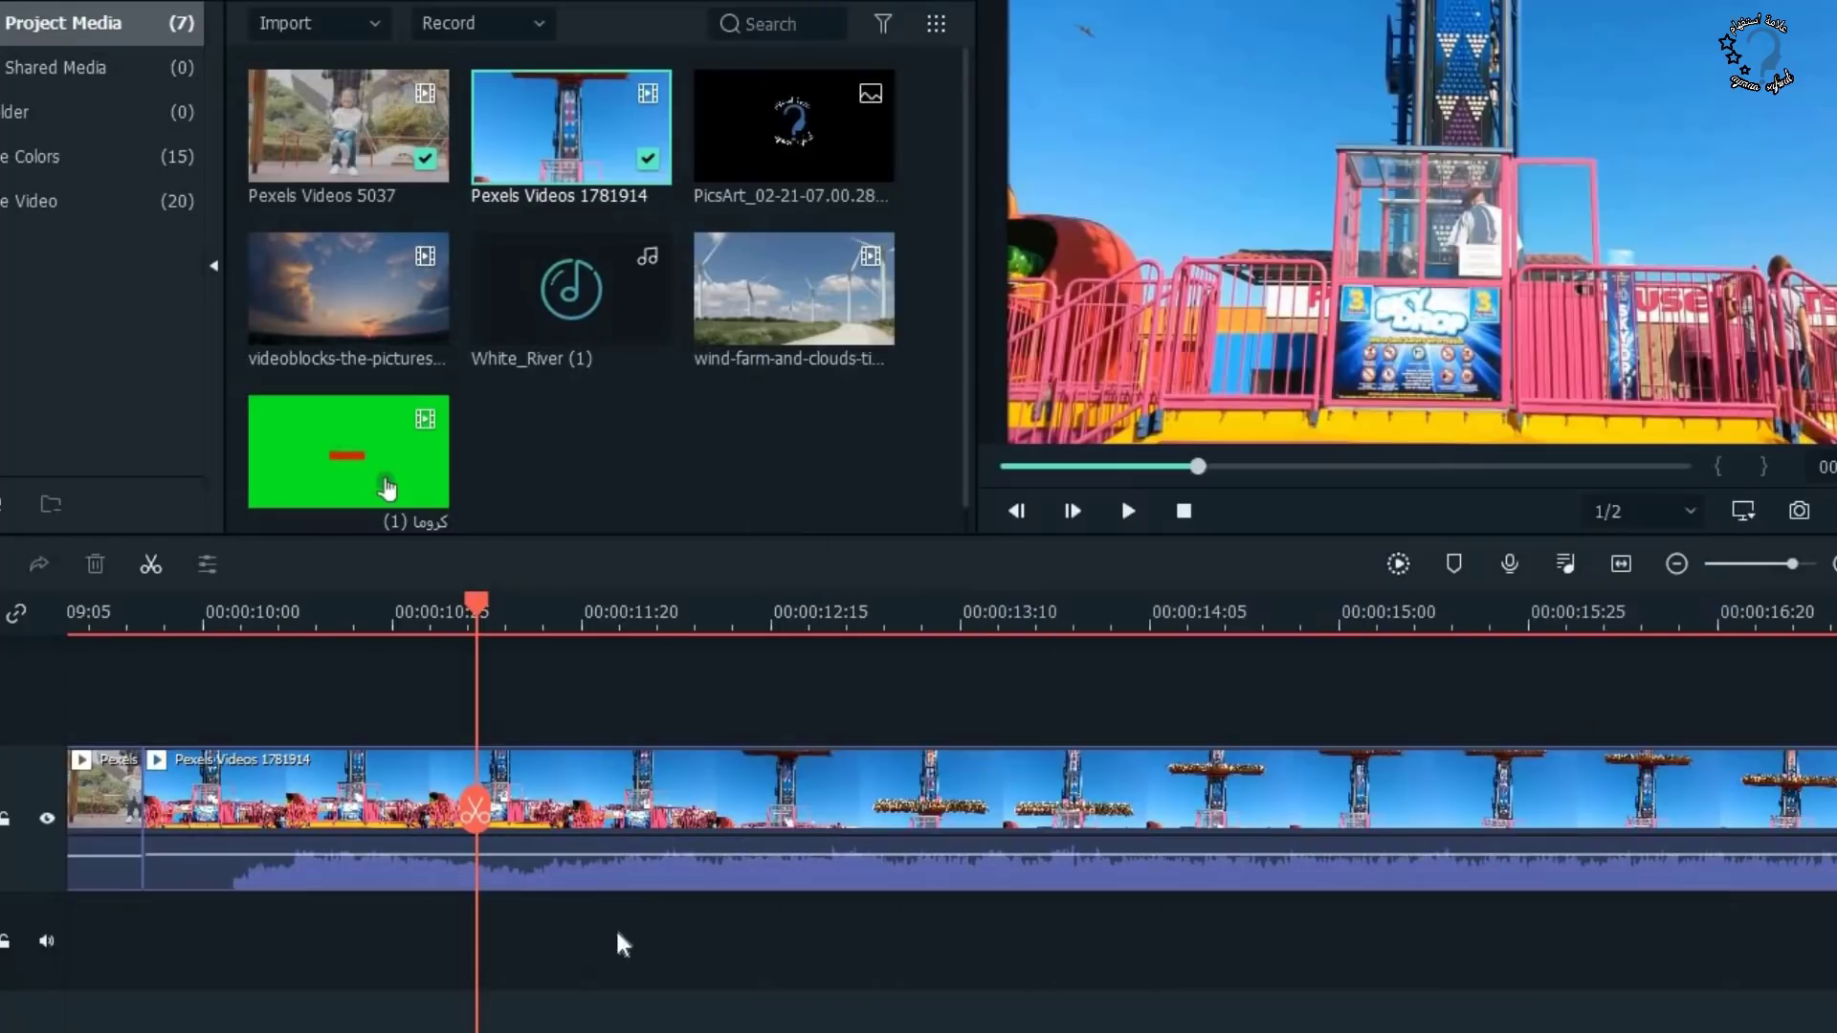
Detach and delete the audio of the Pexels Videos 1781914 clip, and return the playhead to the preceding Pexels Videos 5037 section.
{"action": "right_click", "coordinate": [646, 869]}
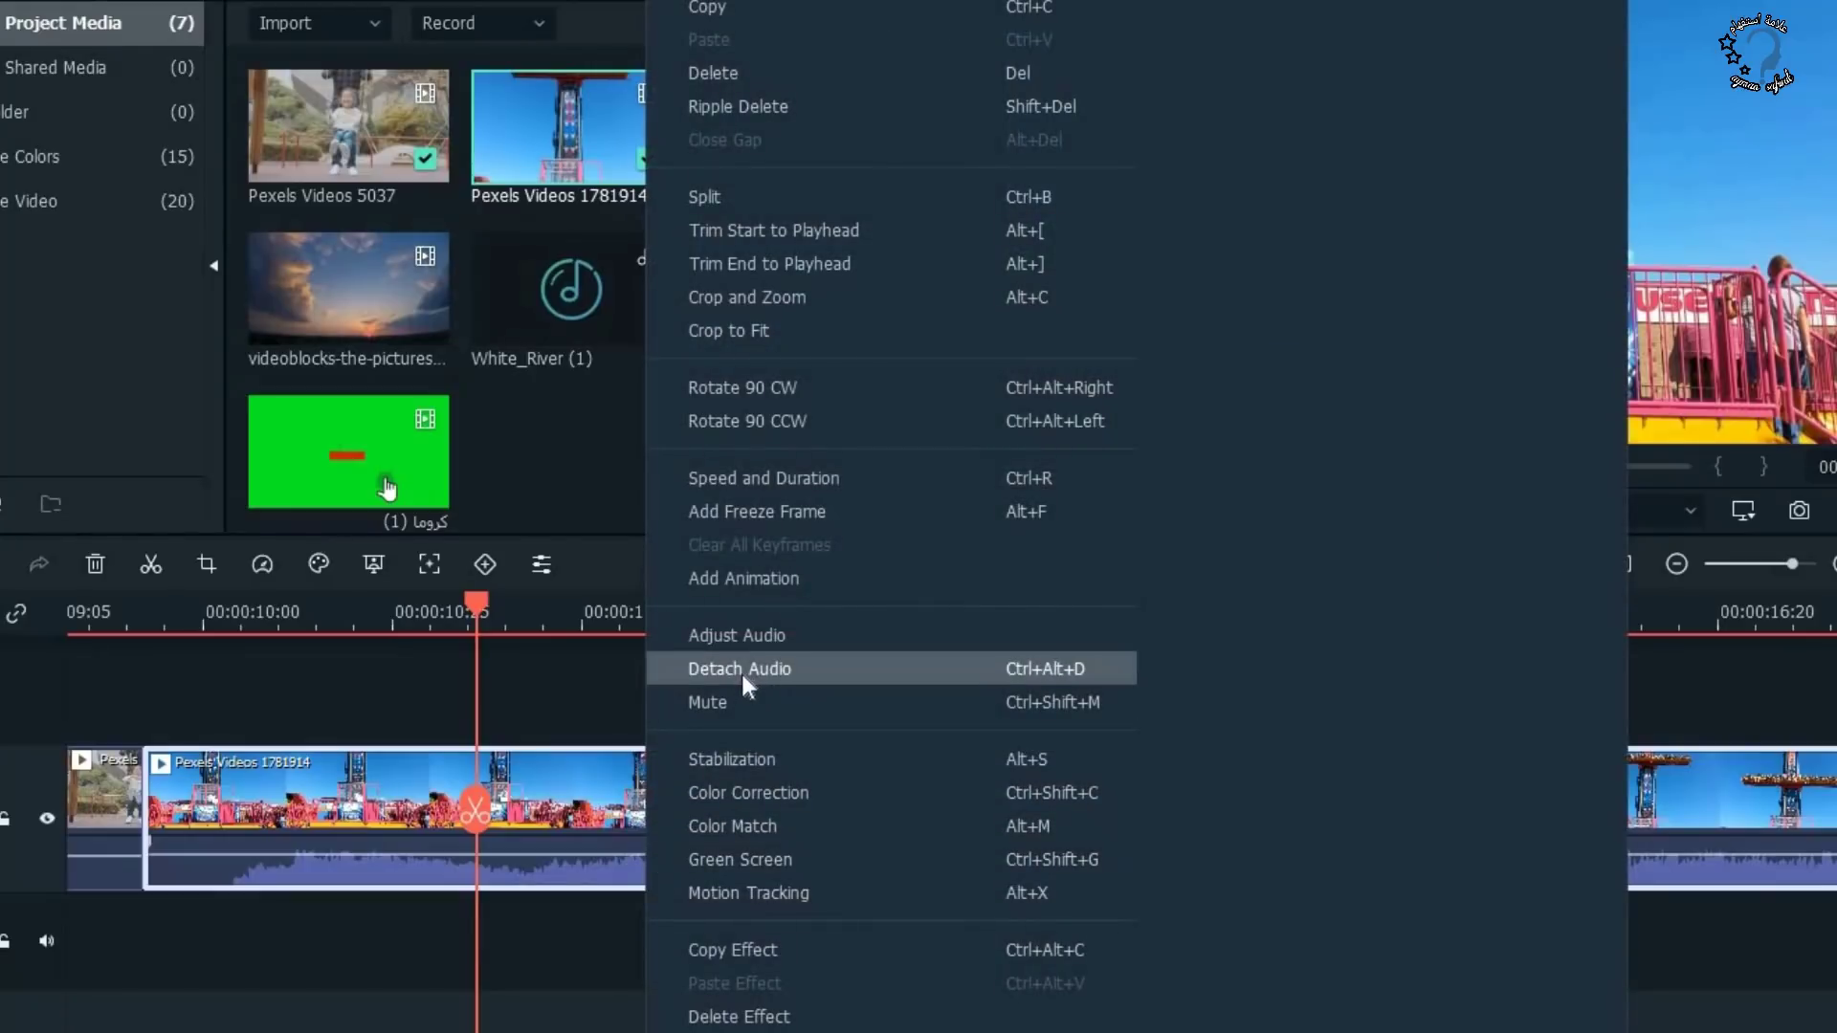
{"action": "left_click", "coordinate": [818, 669]}
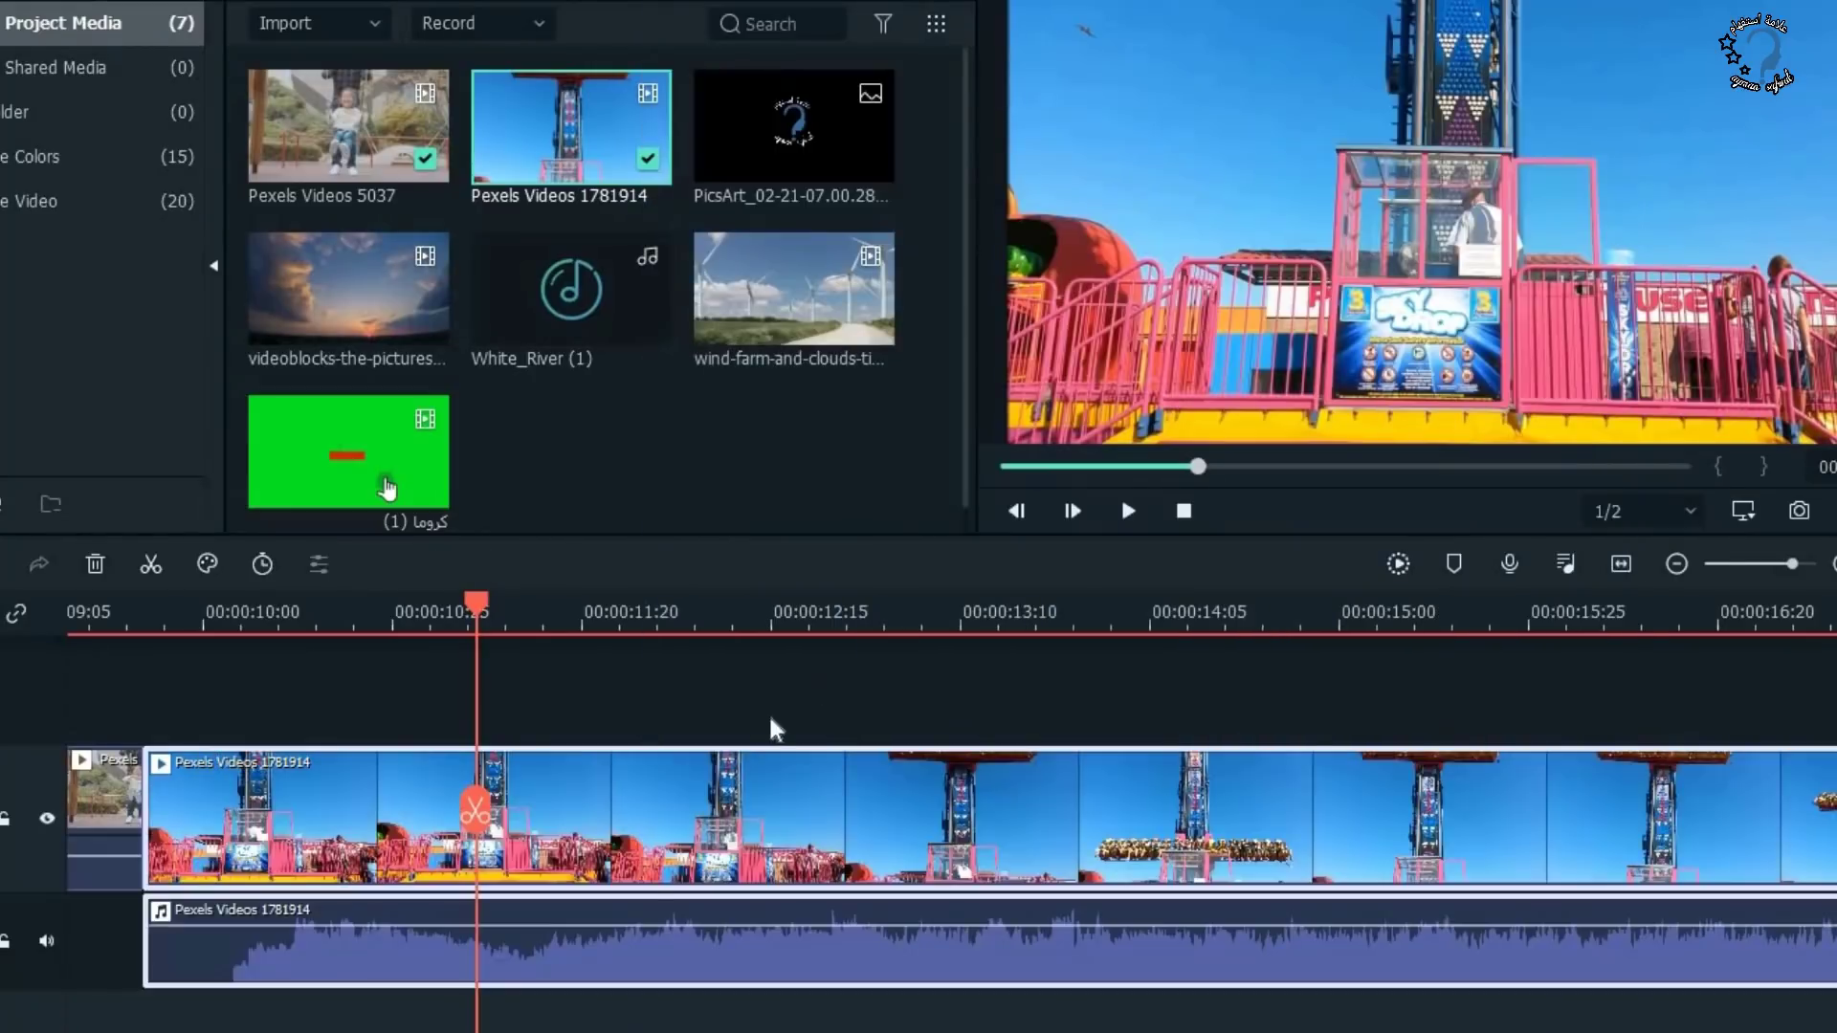
{"action": "left_click", "coordinate": [370, 963]}
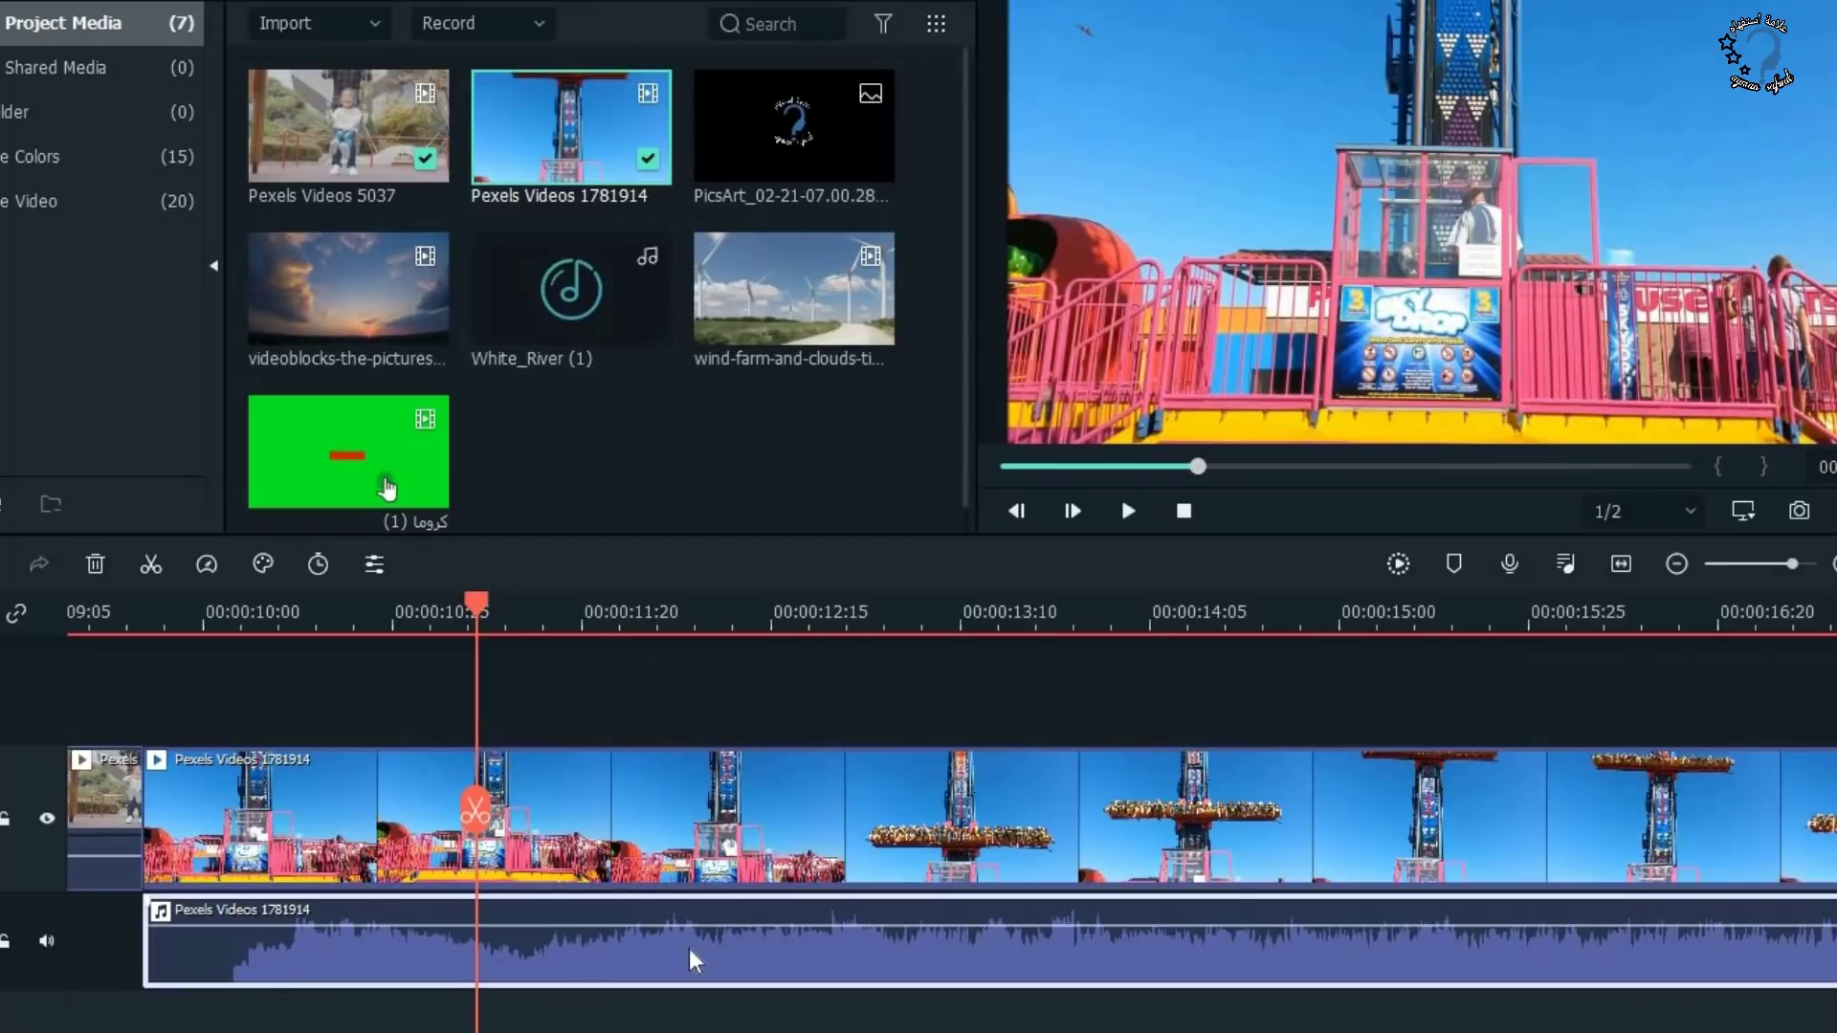
{"action": "key", "text": "Delete"}
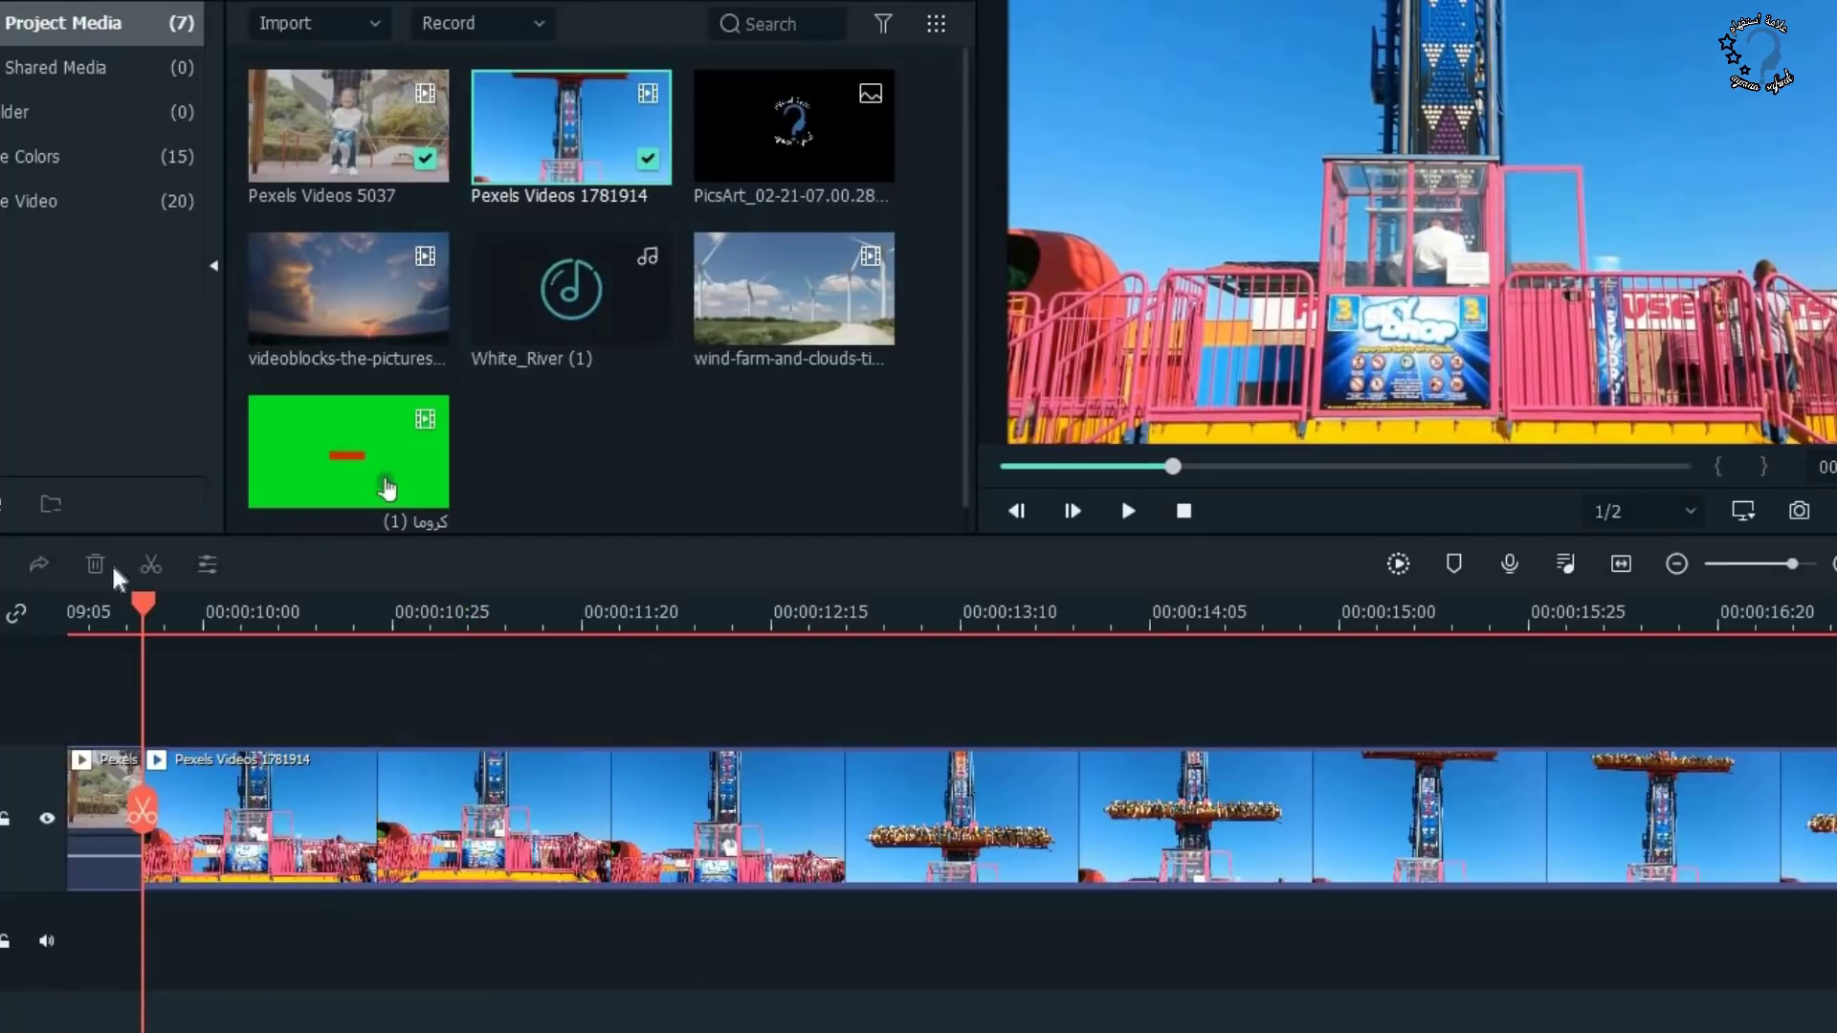
{"action": "left_click_drag", "start_coordinate": [146, 608], "coordinate": [69, 612]}
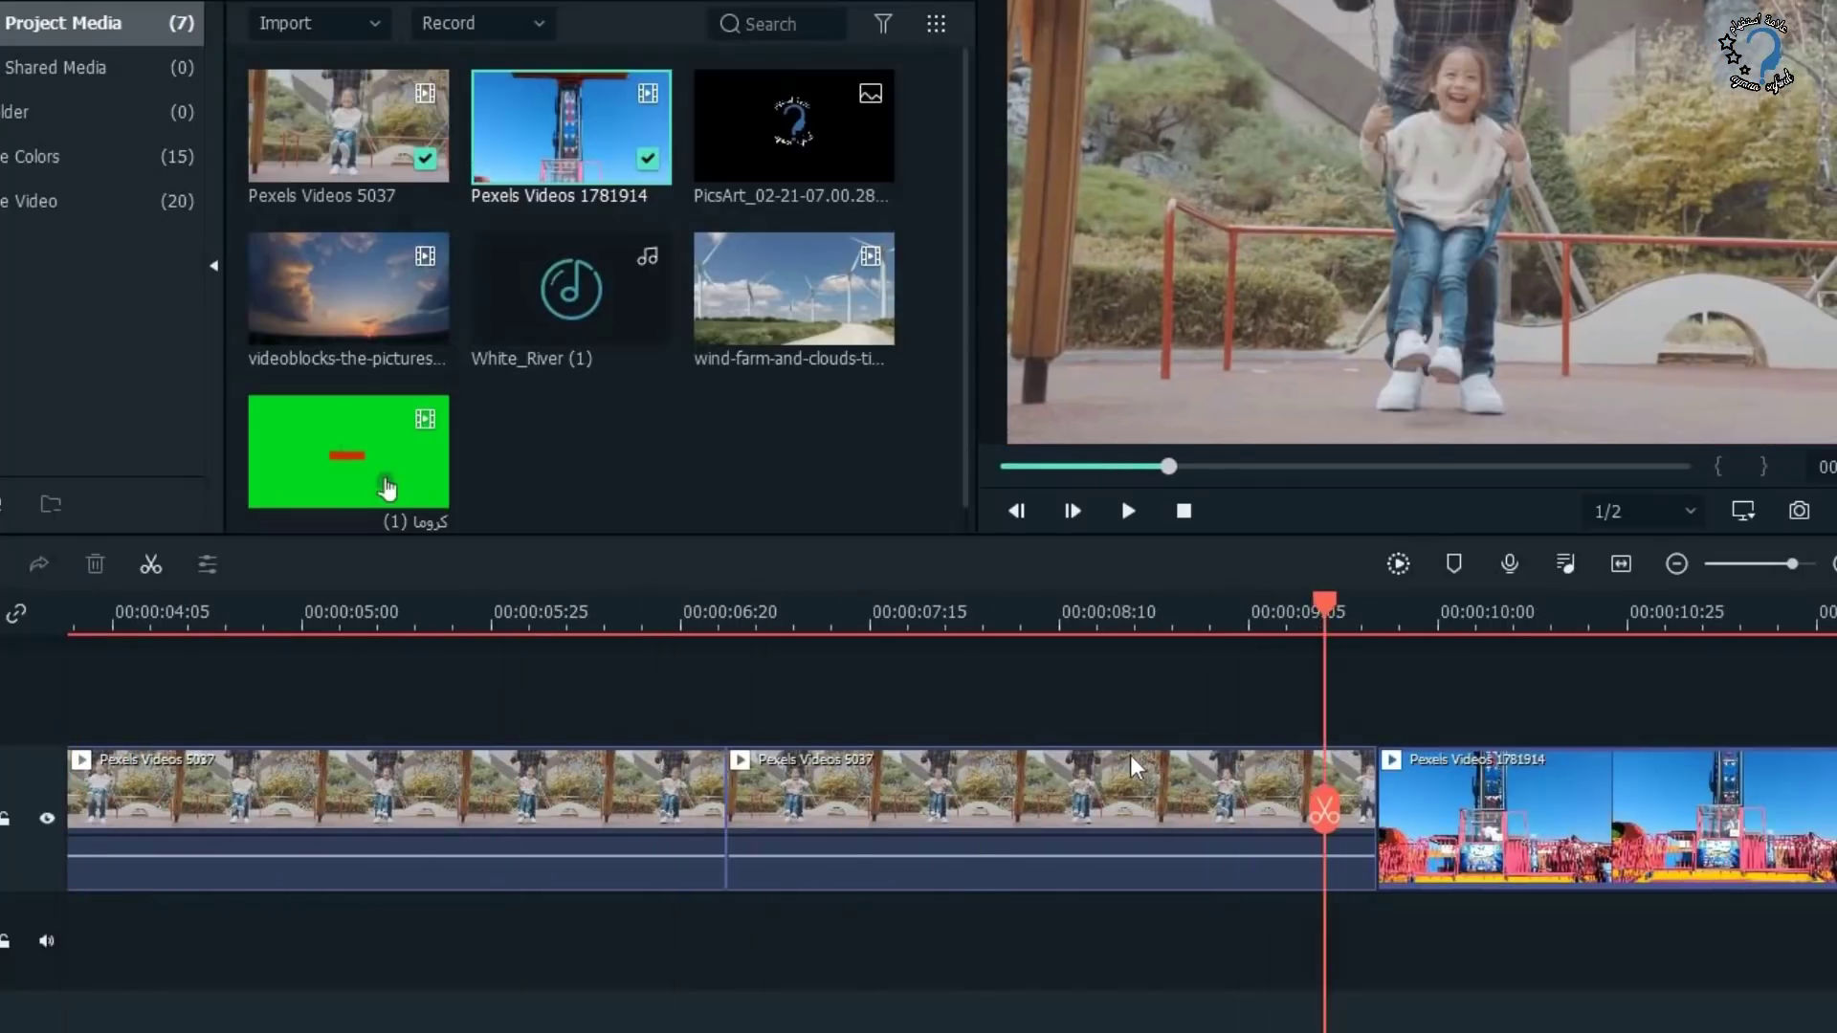
Review the media import options and the recording options for webcam, PC screen and voiceover.
{"action": "left_click_drag", "start_coordinate": [580, 848], "coordinate": [72, 848]}
{"action": "left_click", "coordinate": [472, 854]}
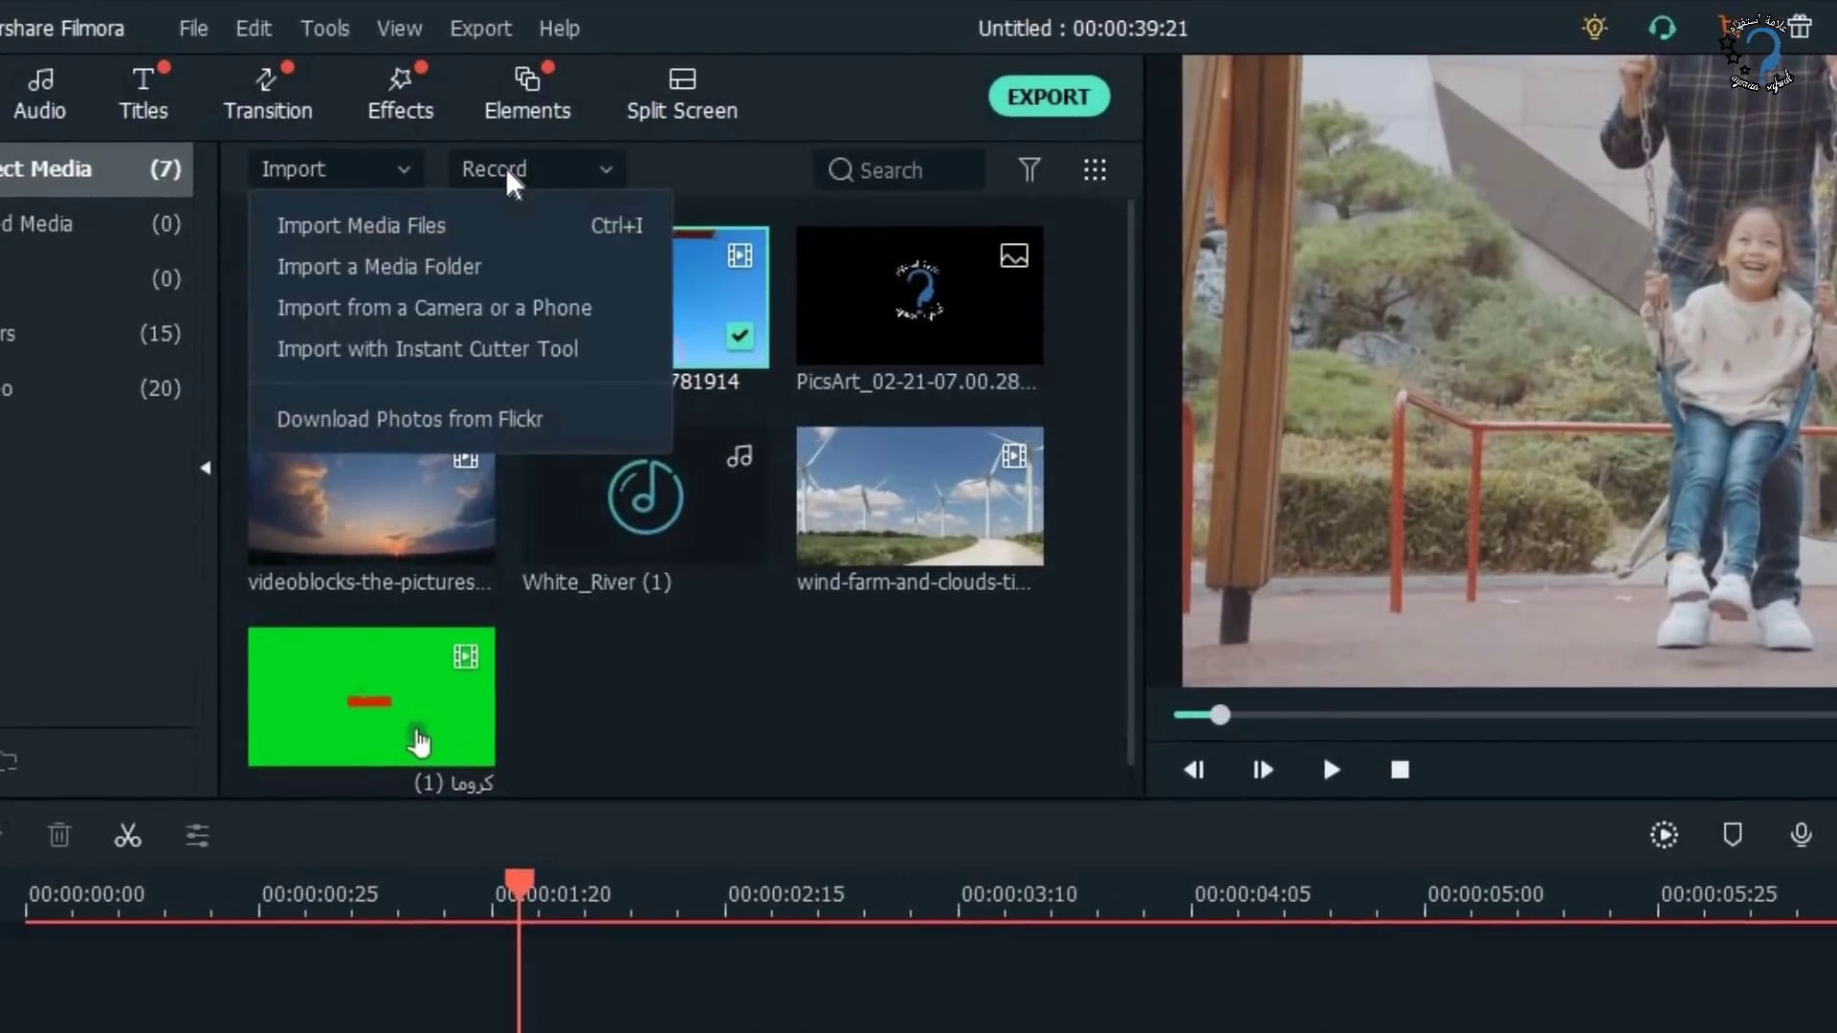
{"action": "mouse_move", "coordinate": [528, 109]}
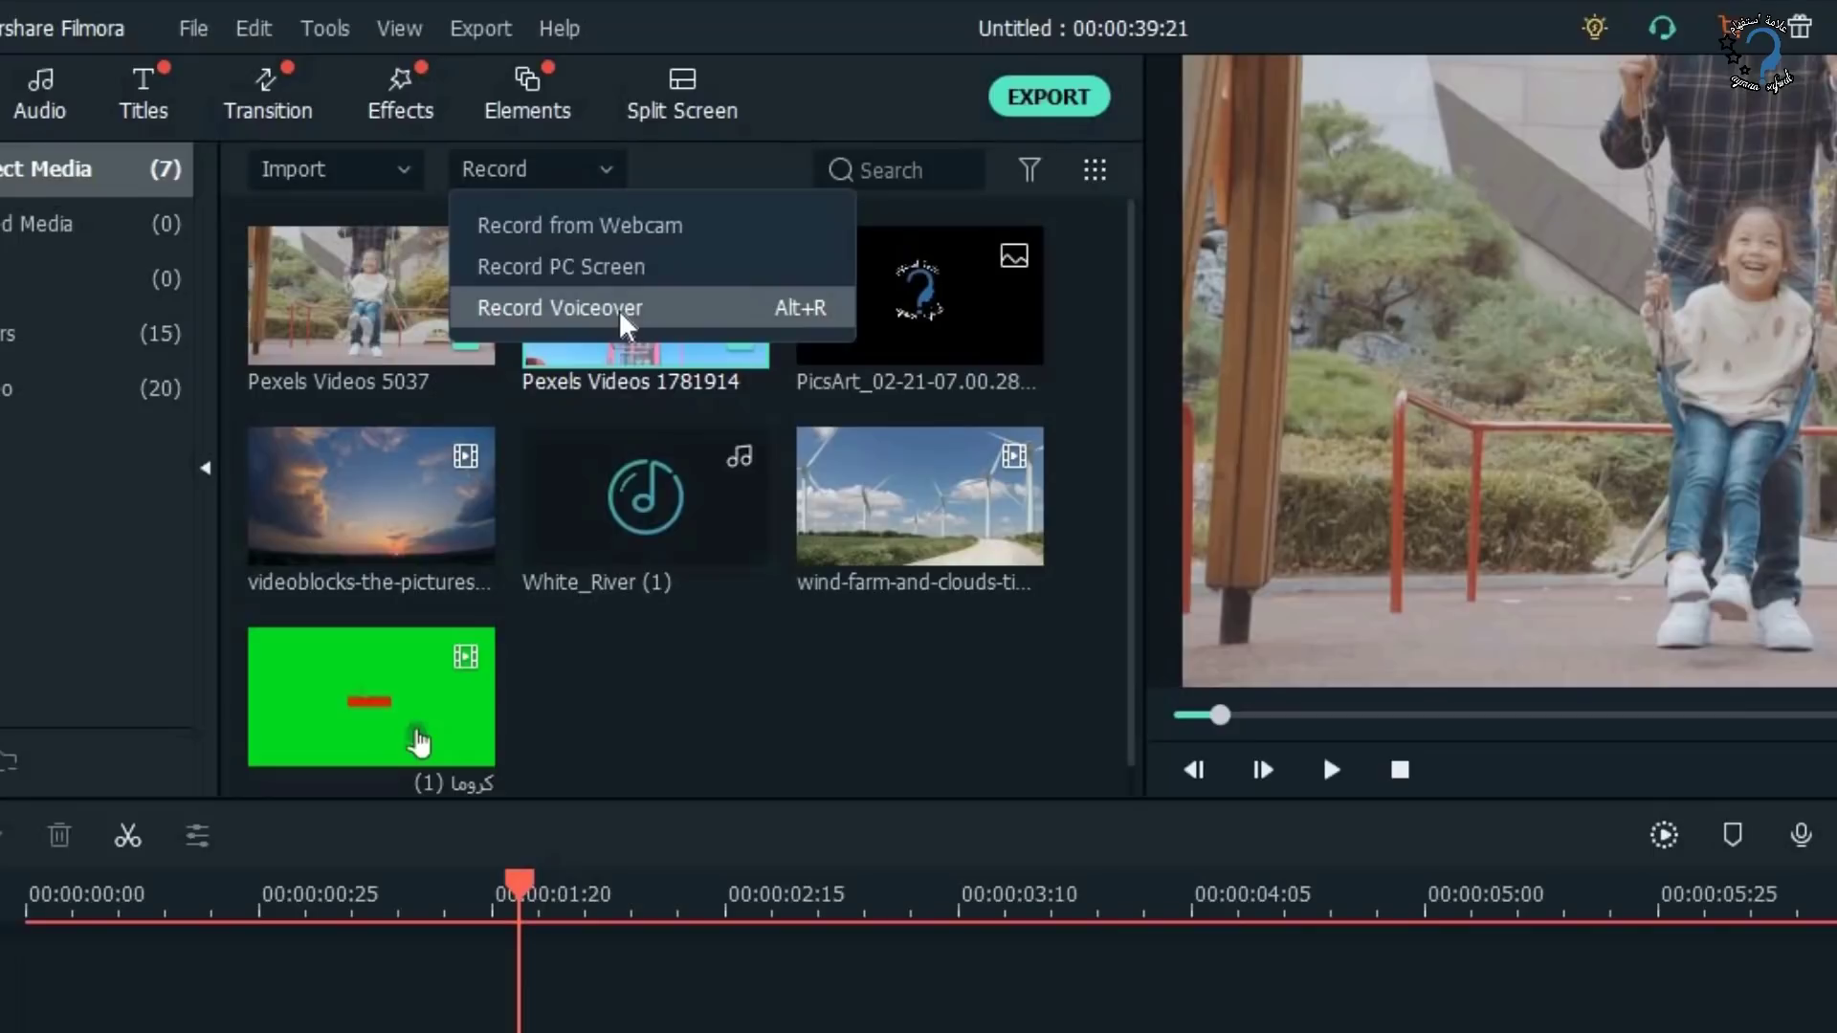
{"action": "left_click", "coordinate": [635, 759]}
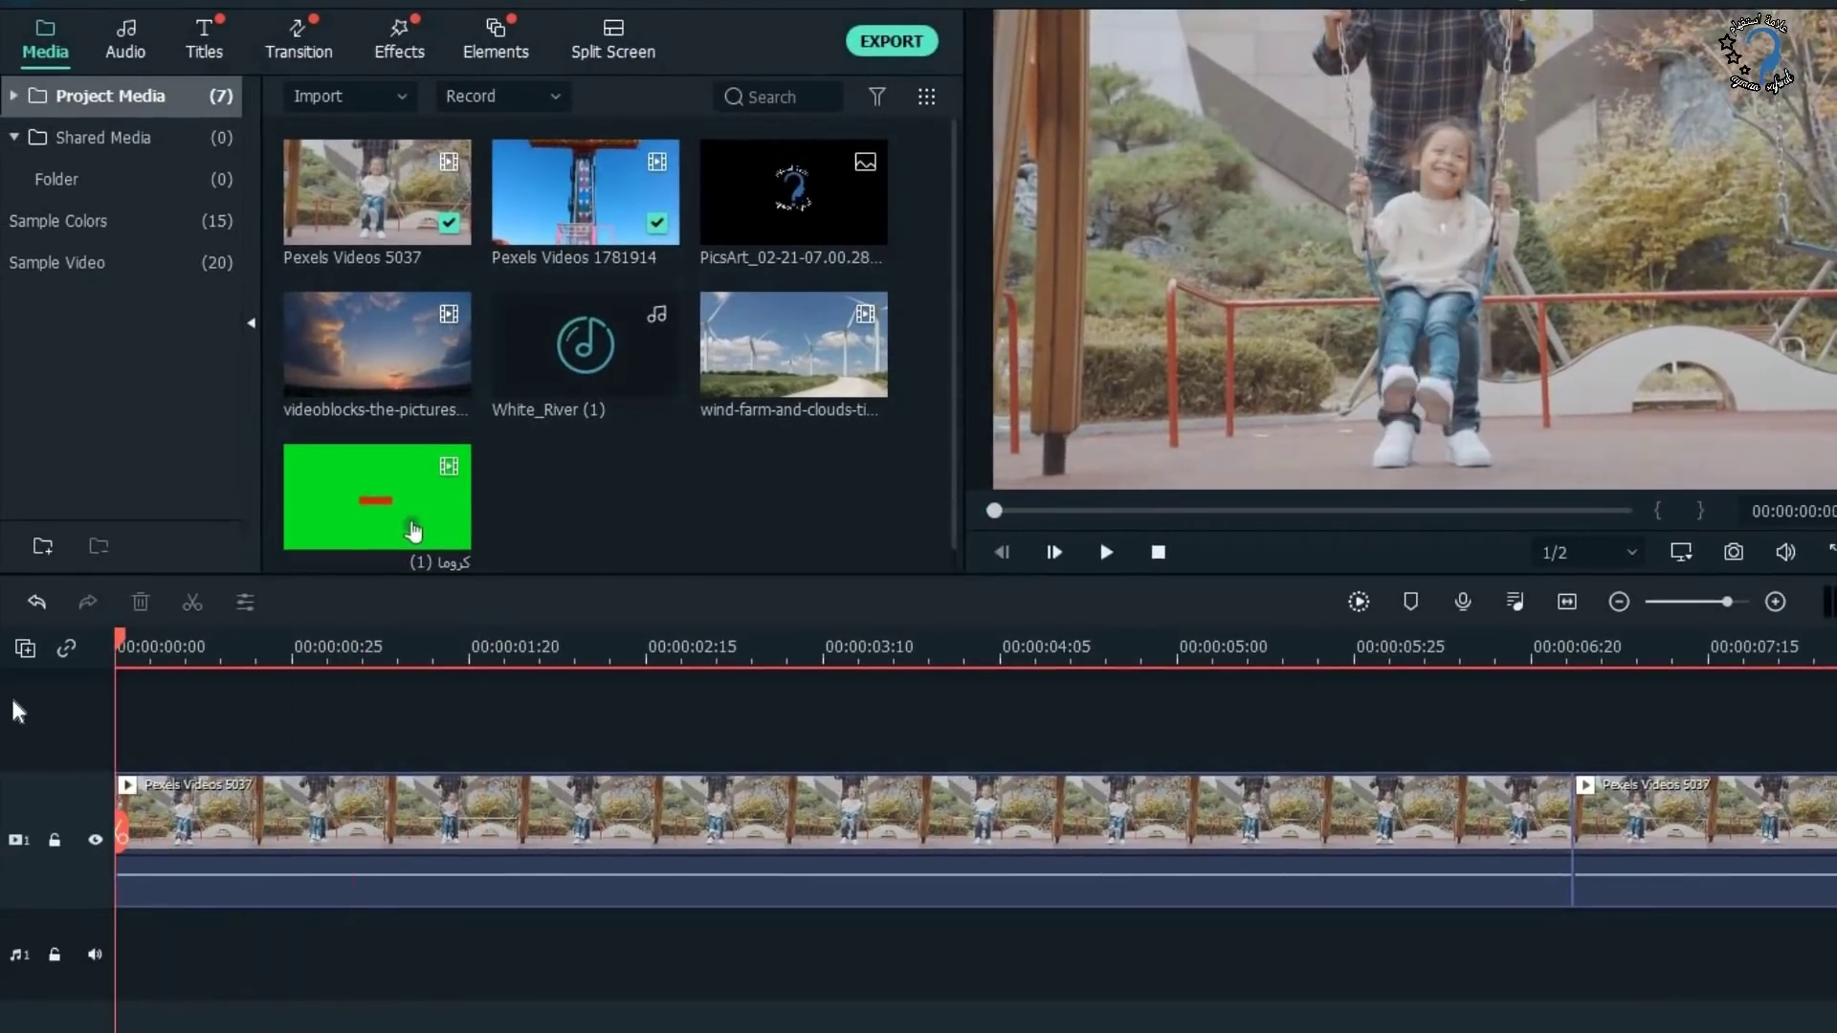
Place the playhead at 00:00:02:21 and open the first Pexels Videos 5037 section's properties to review its audio and color settings.
{"action": "left_click_drag", "start_coordinate": [117, 640], "coordinate": [220, 643]}
{"action": "left_click", "coordinate": [685, 675]}
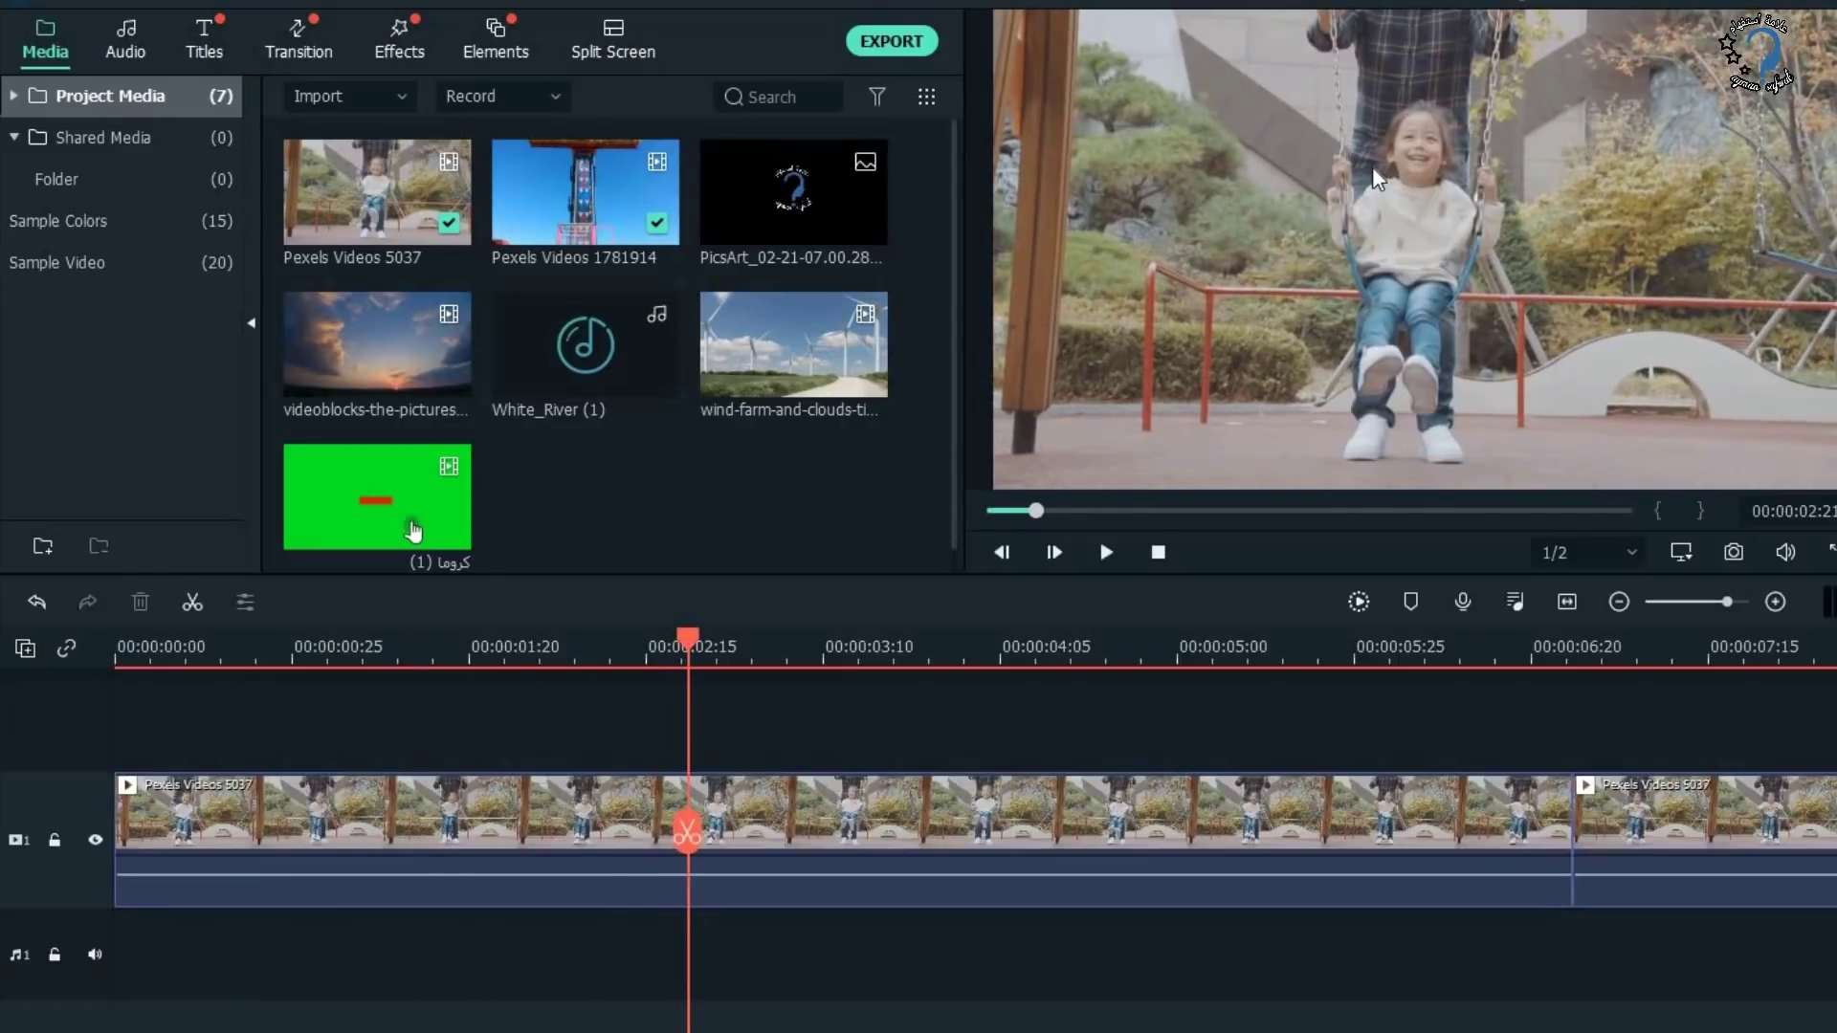
{"action": "double_click", "coordinate": [830, 807]}
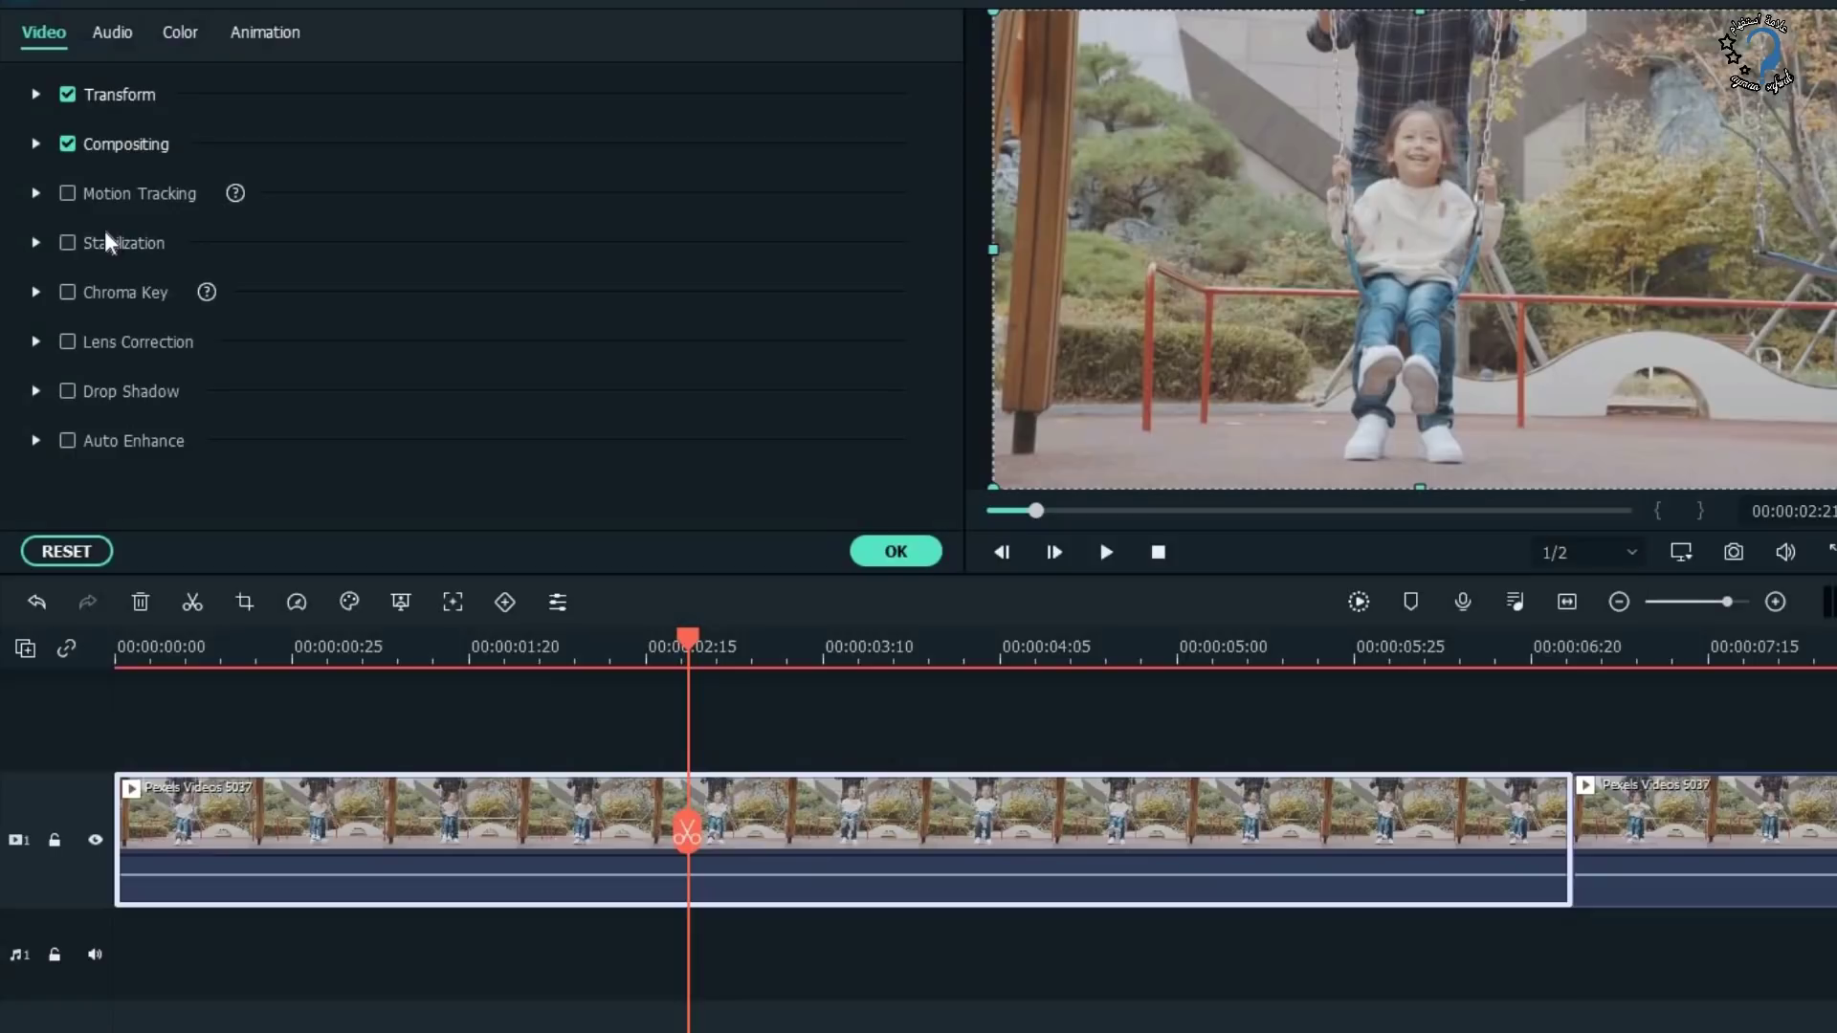
{"action": "left_click", "coordinate": [136, 35]}
{"action": "left_click", "coordinate": [195, 38]}
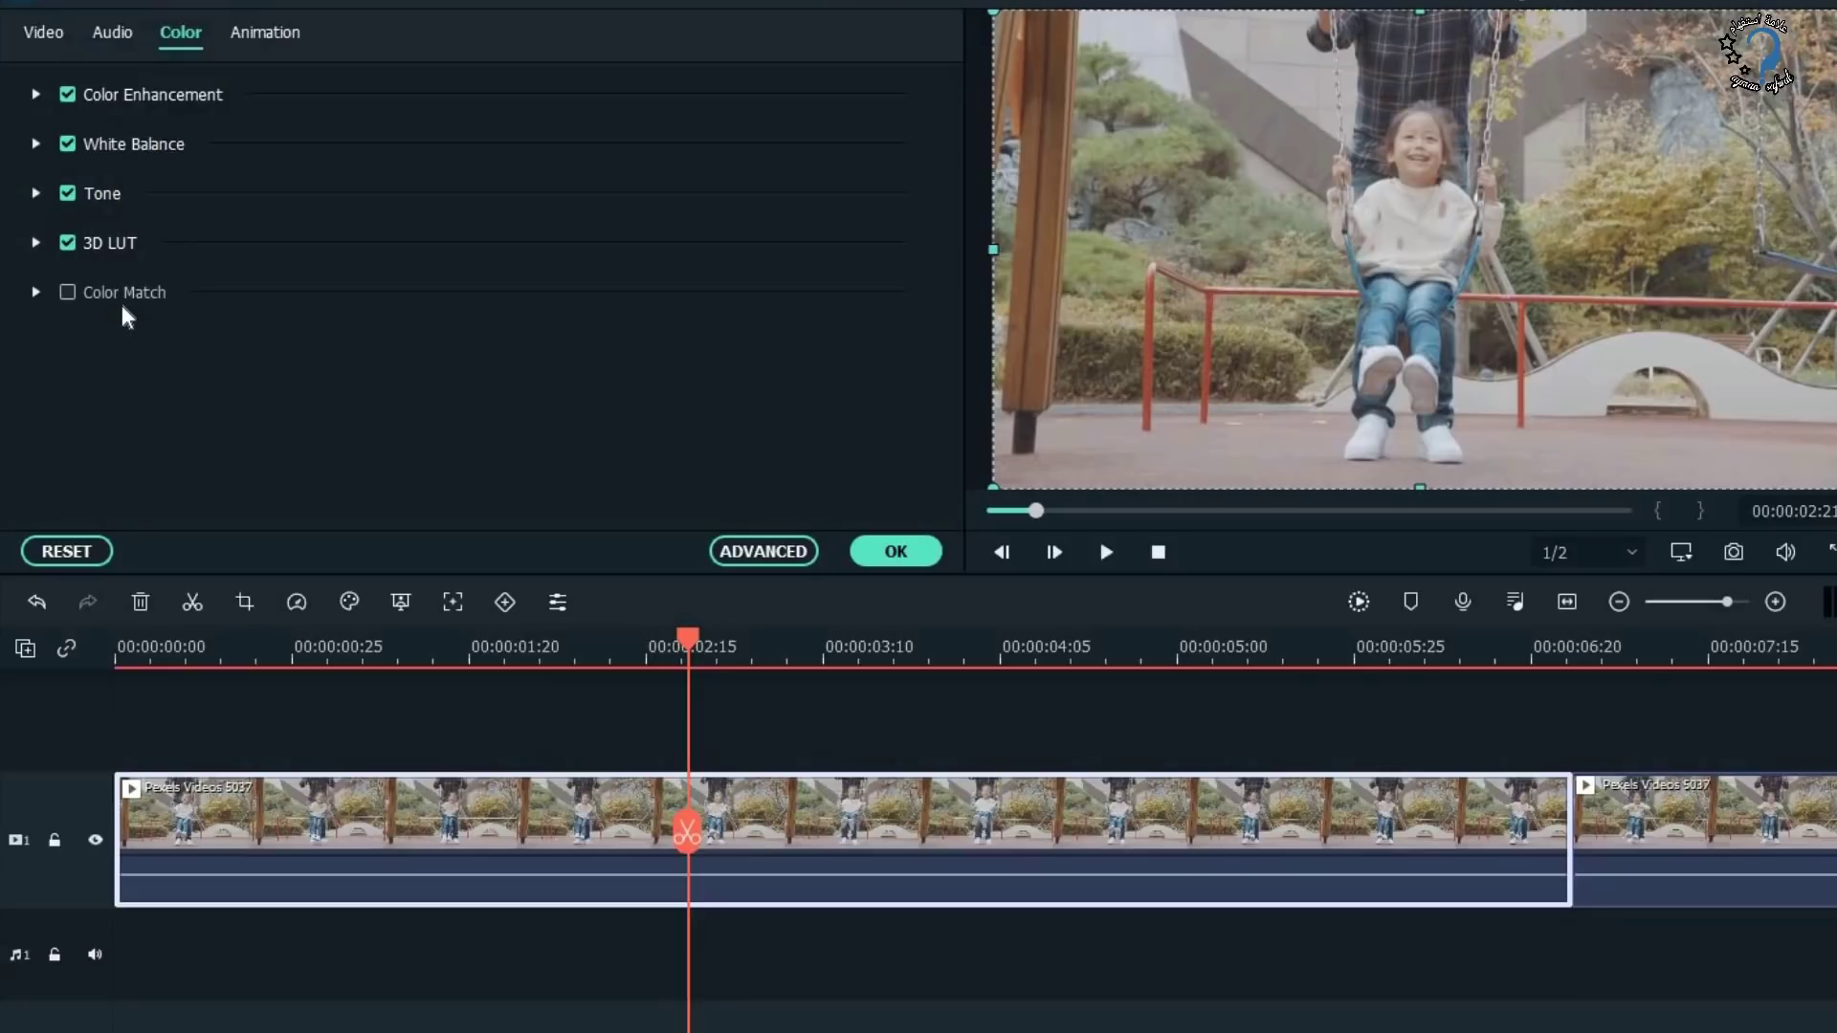
{"action": "left_click", "coordinate": [125, 41]}
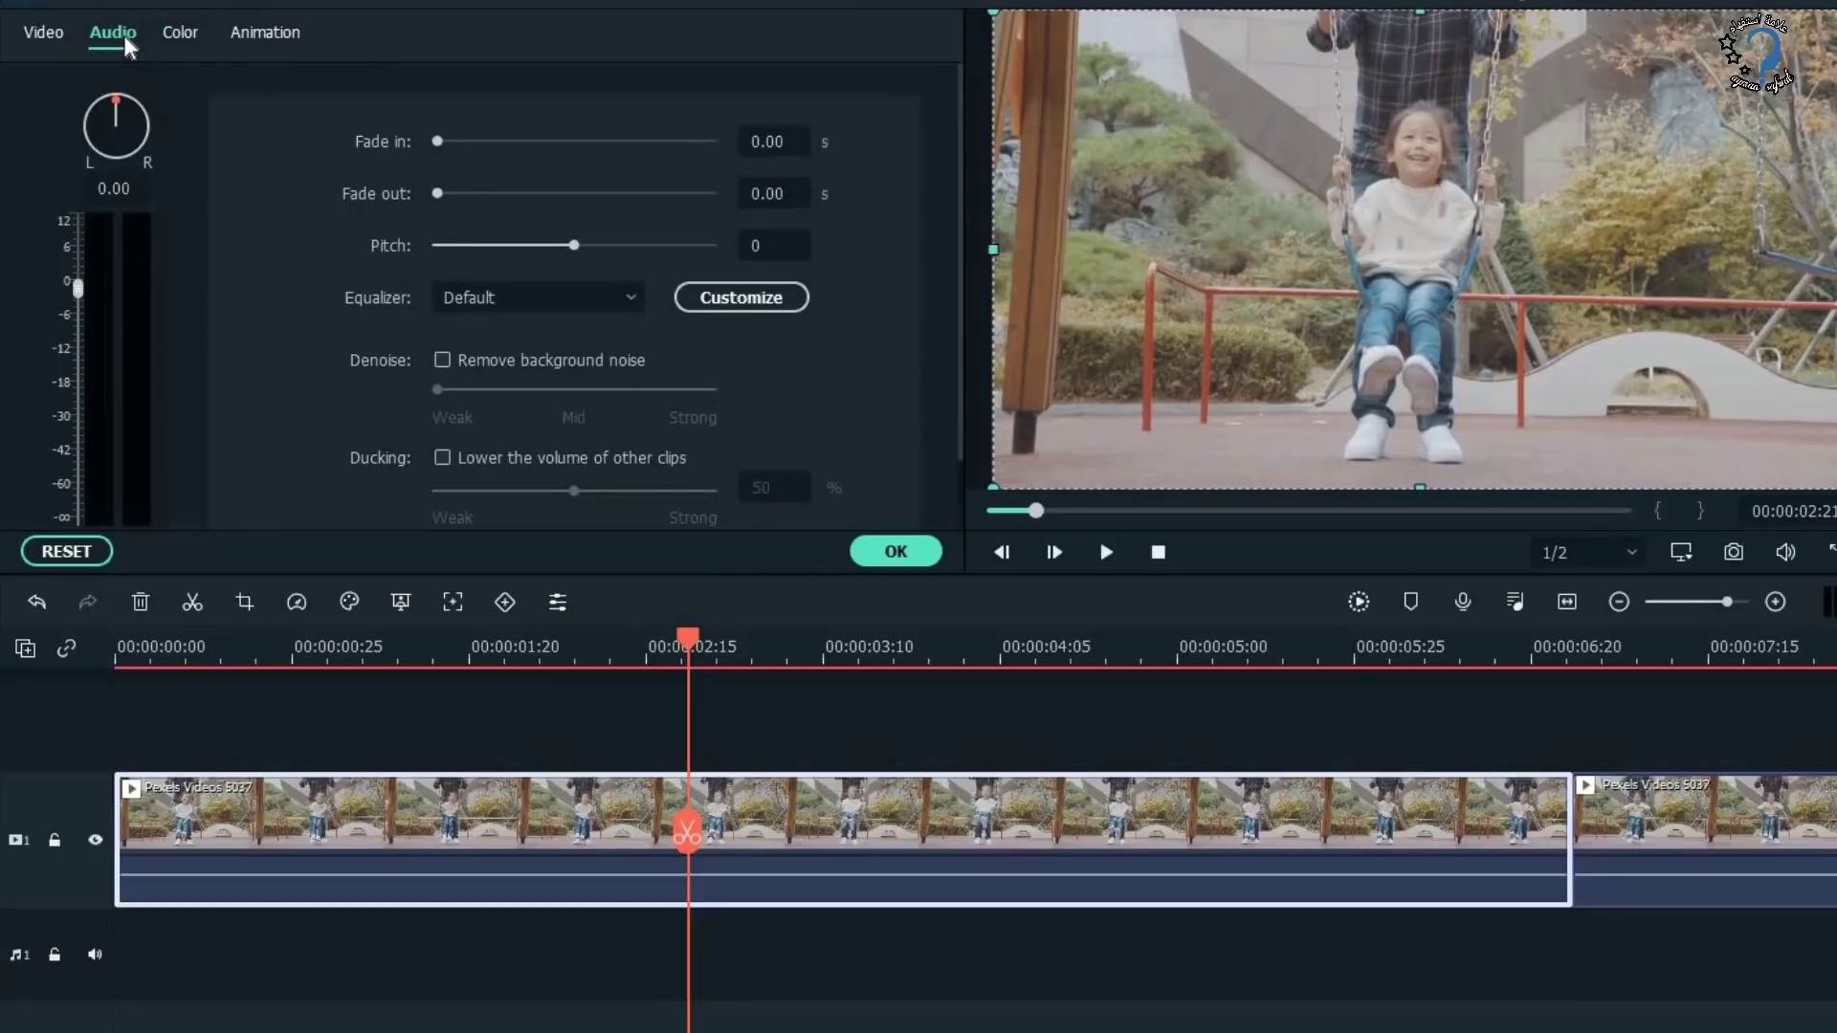
{"action": "left_click", "coordinate": [186, 38]}
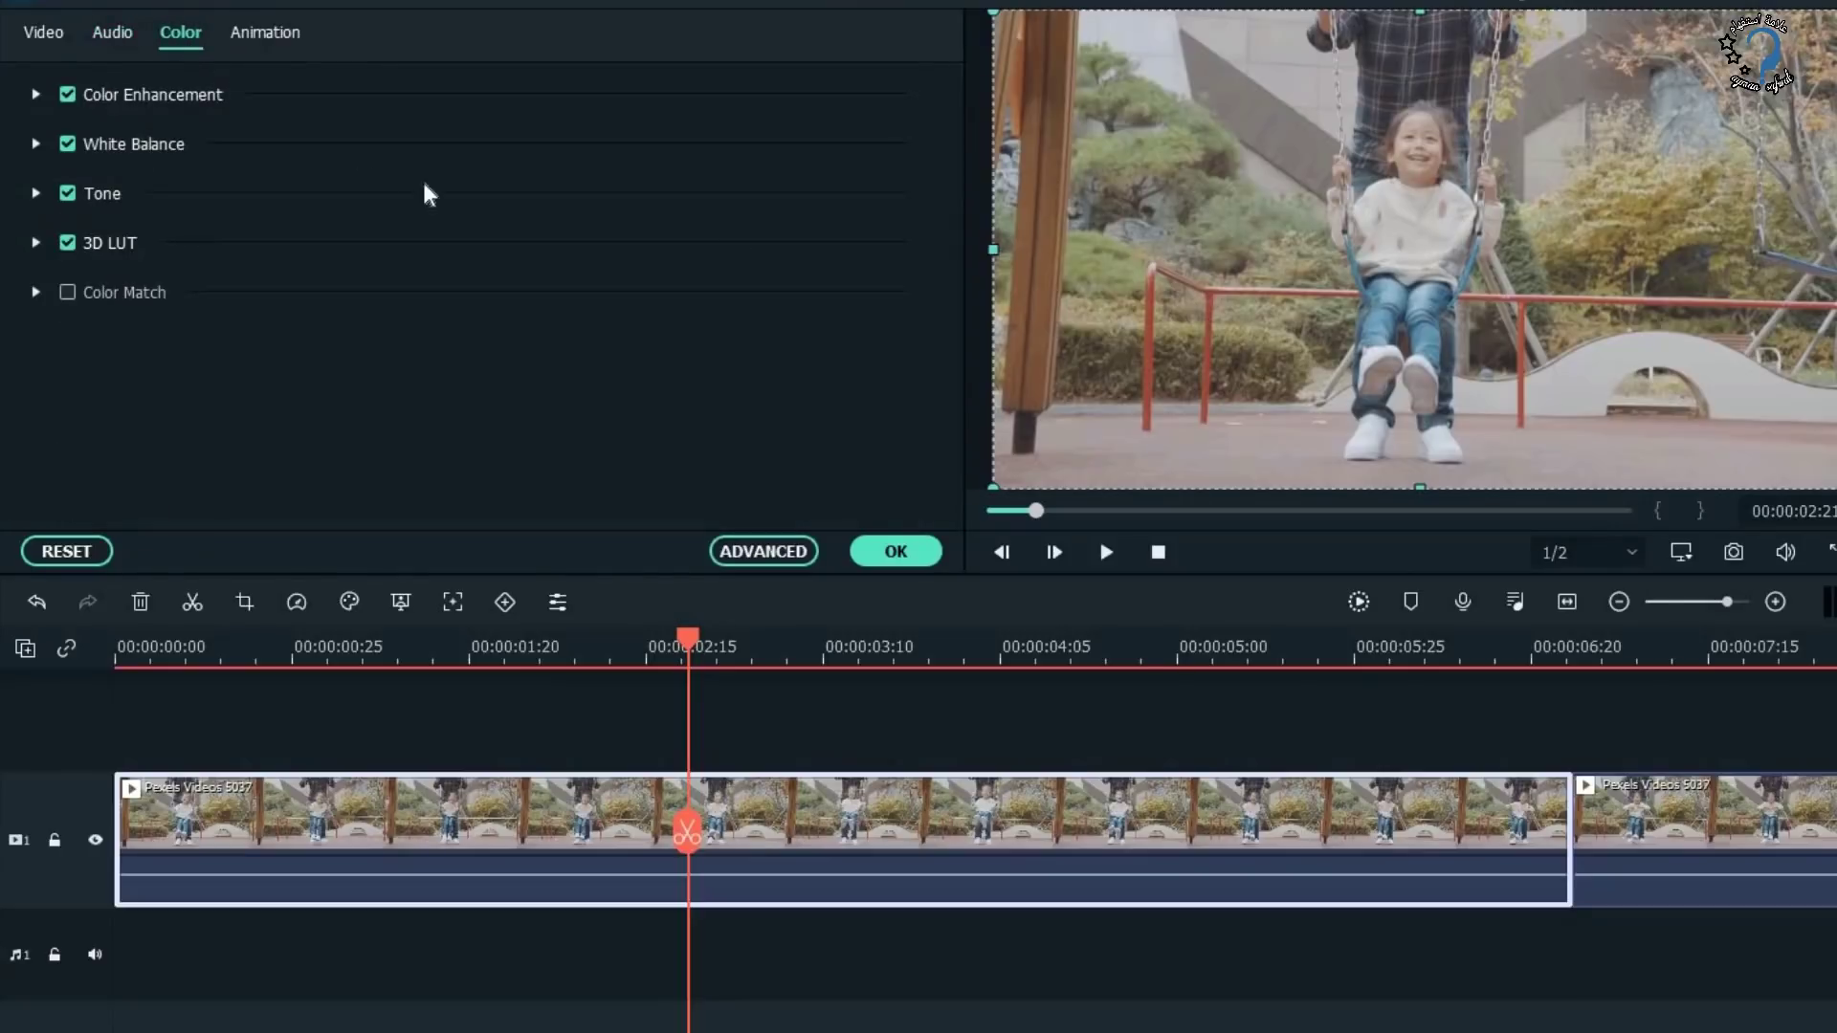
Set the first Pexels Videos 5037 section's Color Enhancement threshold to 25.16 and value to 60.83.
{"action": "left_click", "coordinate": [36, 94]}
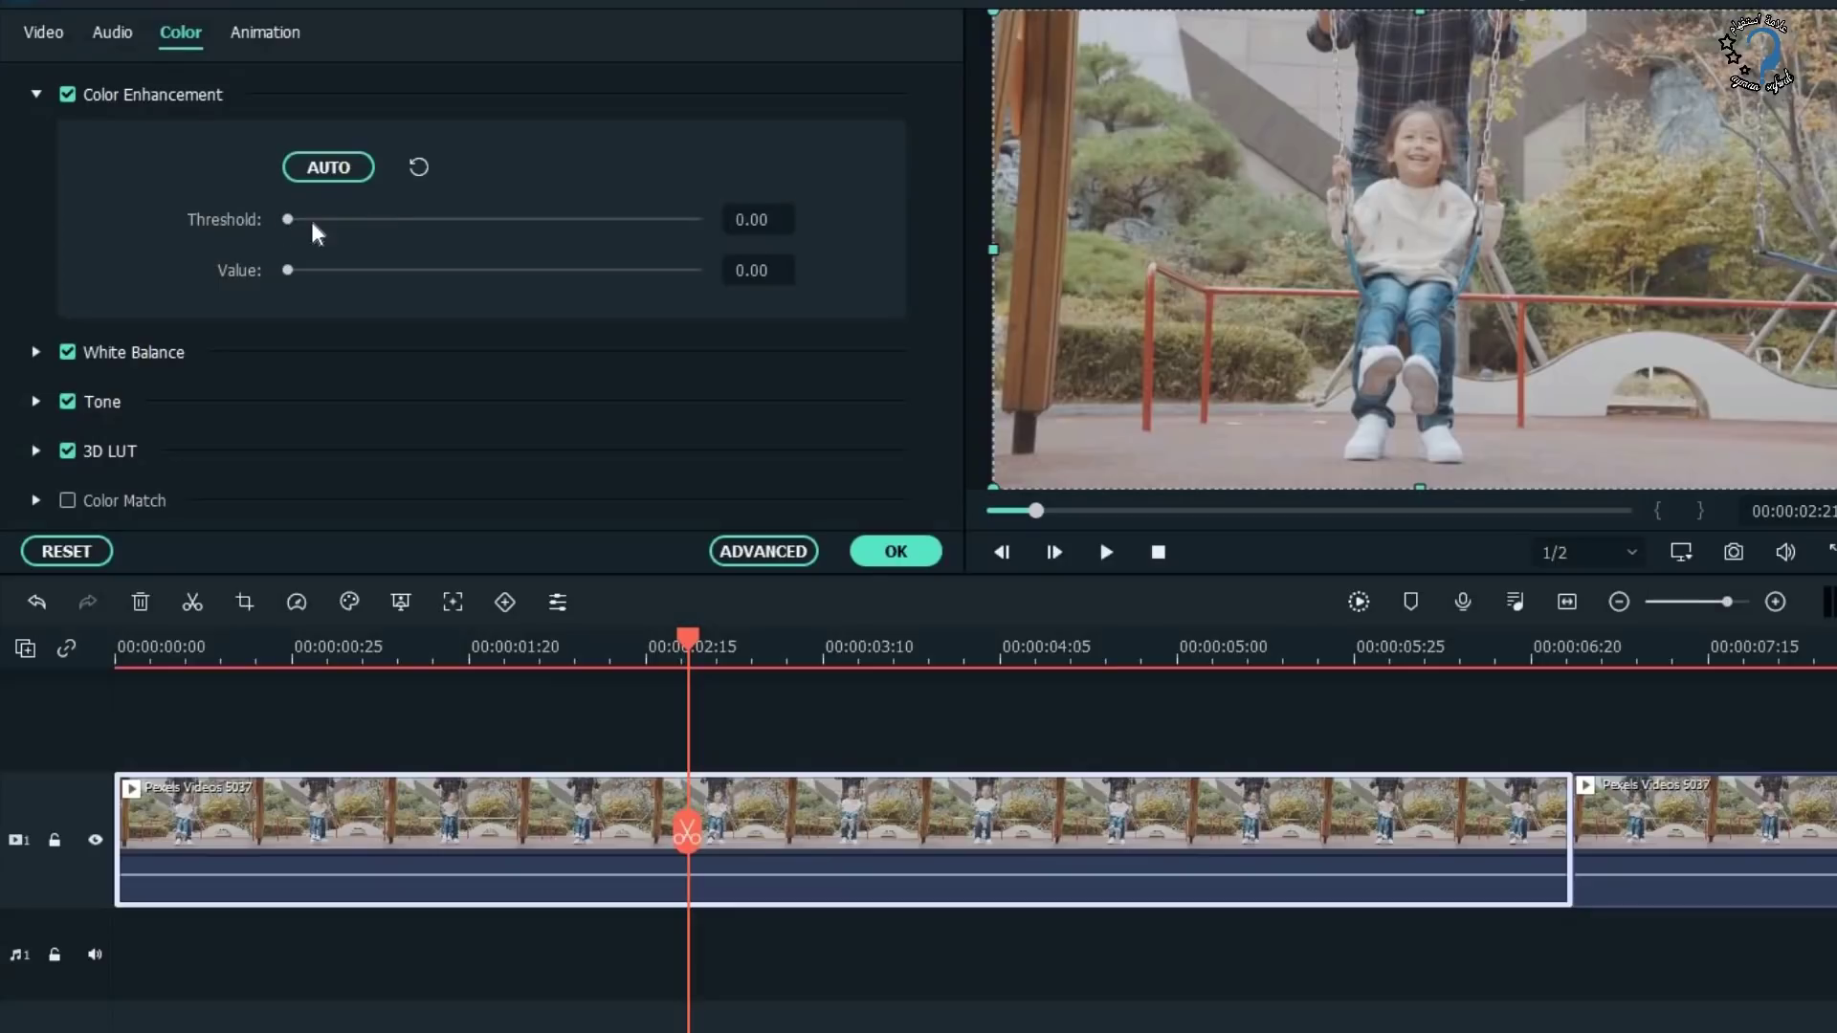
{"action": "left_click_drag", "start_coordinate": [370, 221], "coordinate": [388, 220]}
{"action": "left_click_drag", "start_coordinate": [290, 271], "coordinate": [535, 272]}
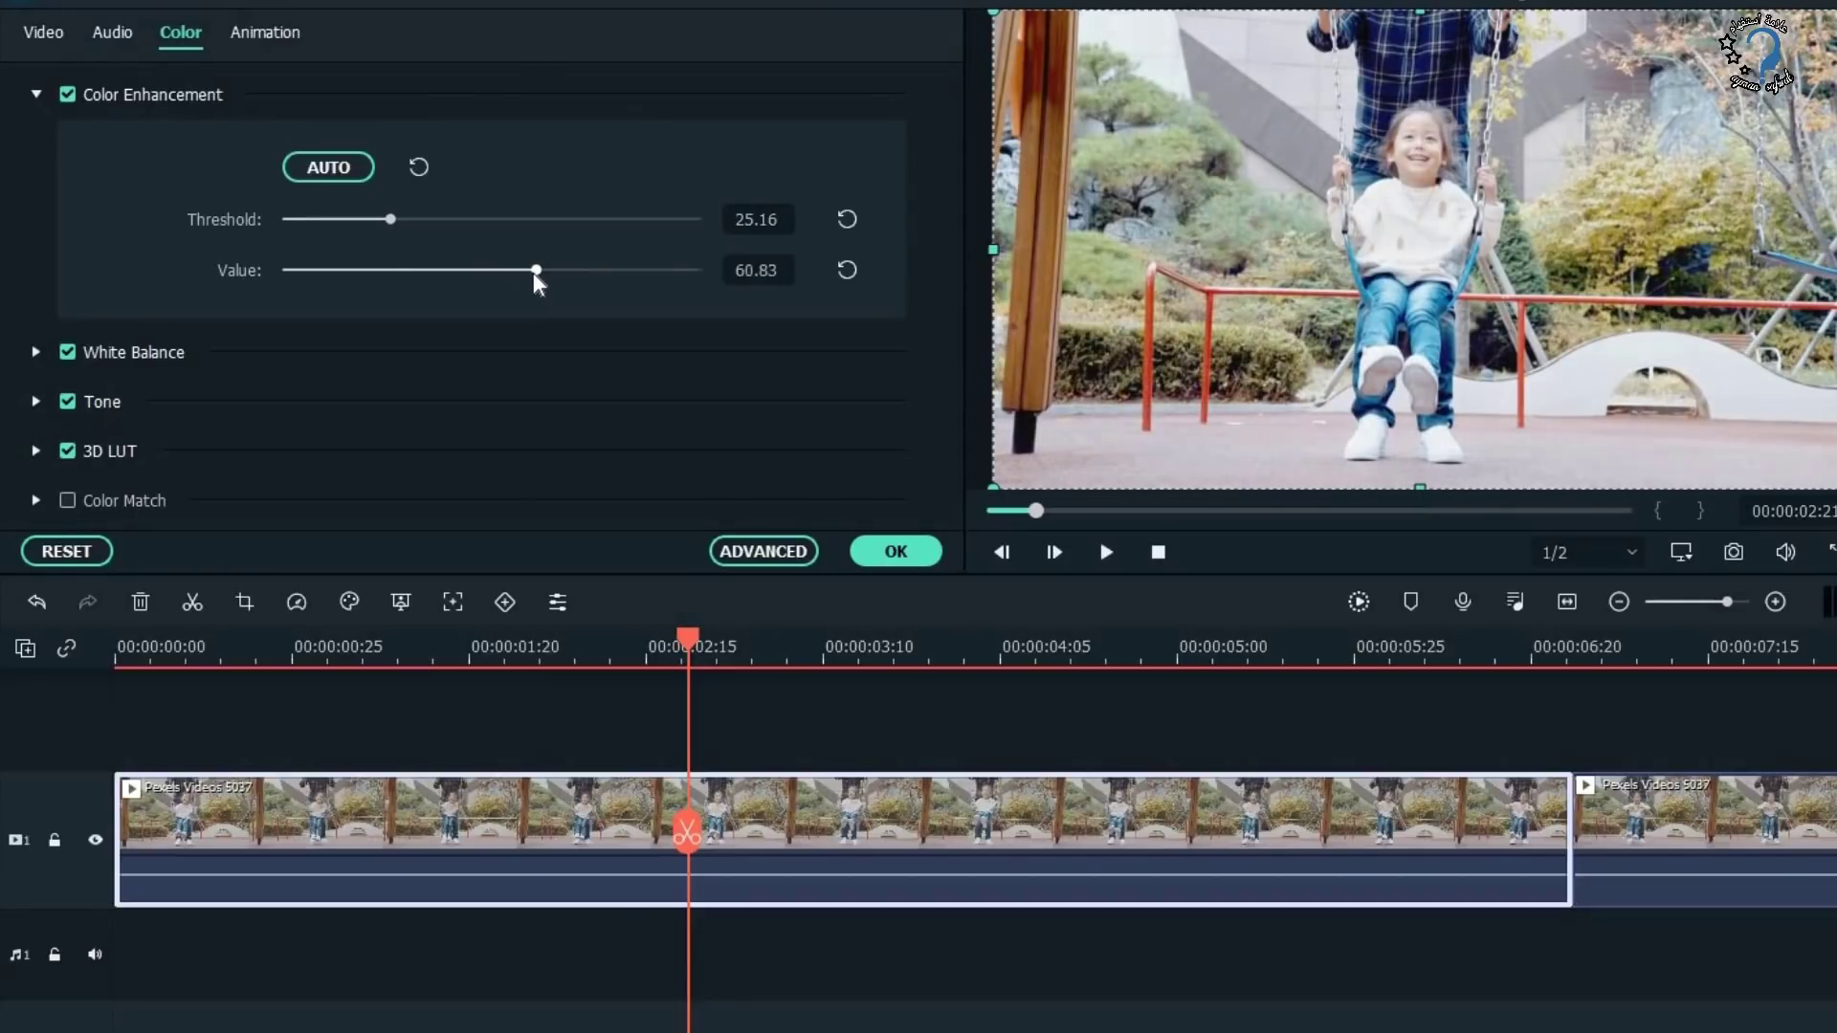
{"action": "left_click", "coordinate": [36, 92]}
{"action": "left_click", "coordinate": [36, 93]}
{"action": "left_click", "coordinate": [36, 93]}
Slightly adjust the white balance temperature and tint of the selected Pexels Videos 5037 section.
{"action": "left_click", "coordinate": [36, 143]}
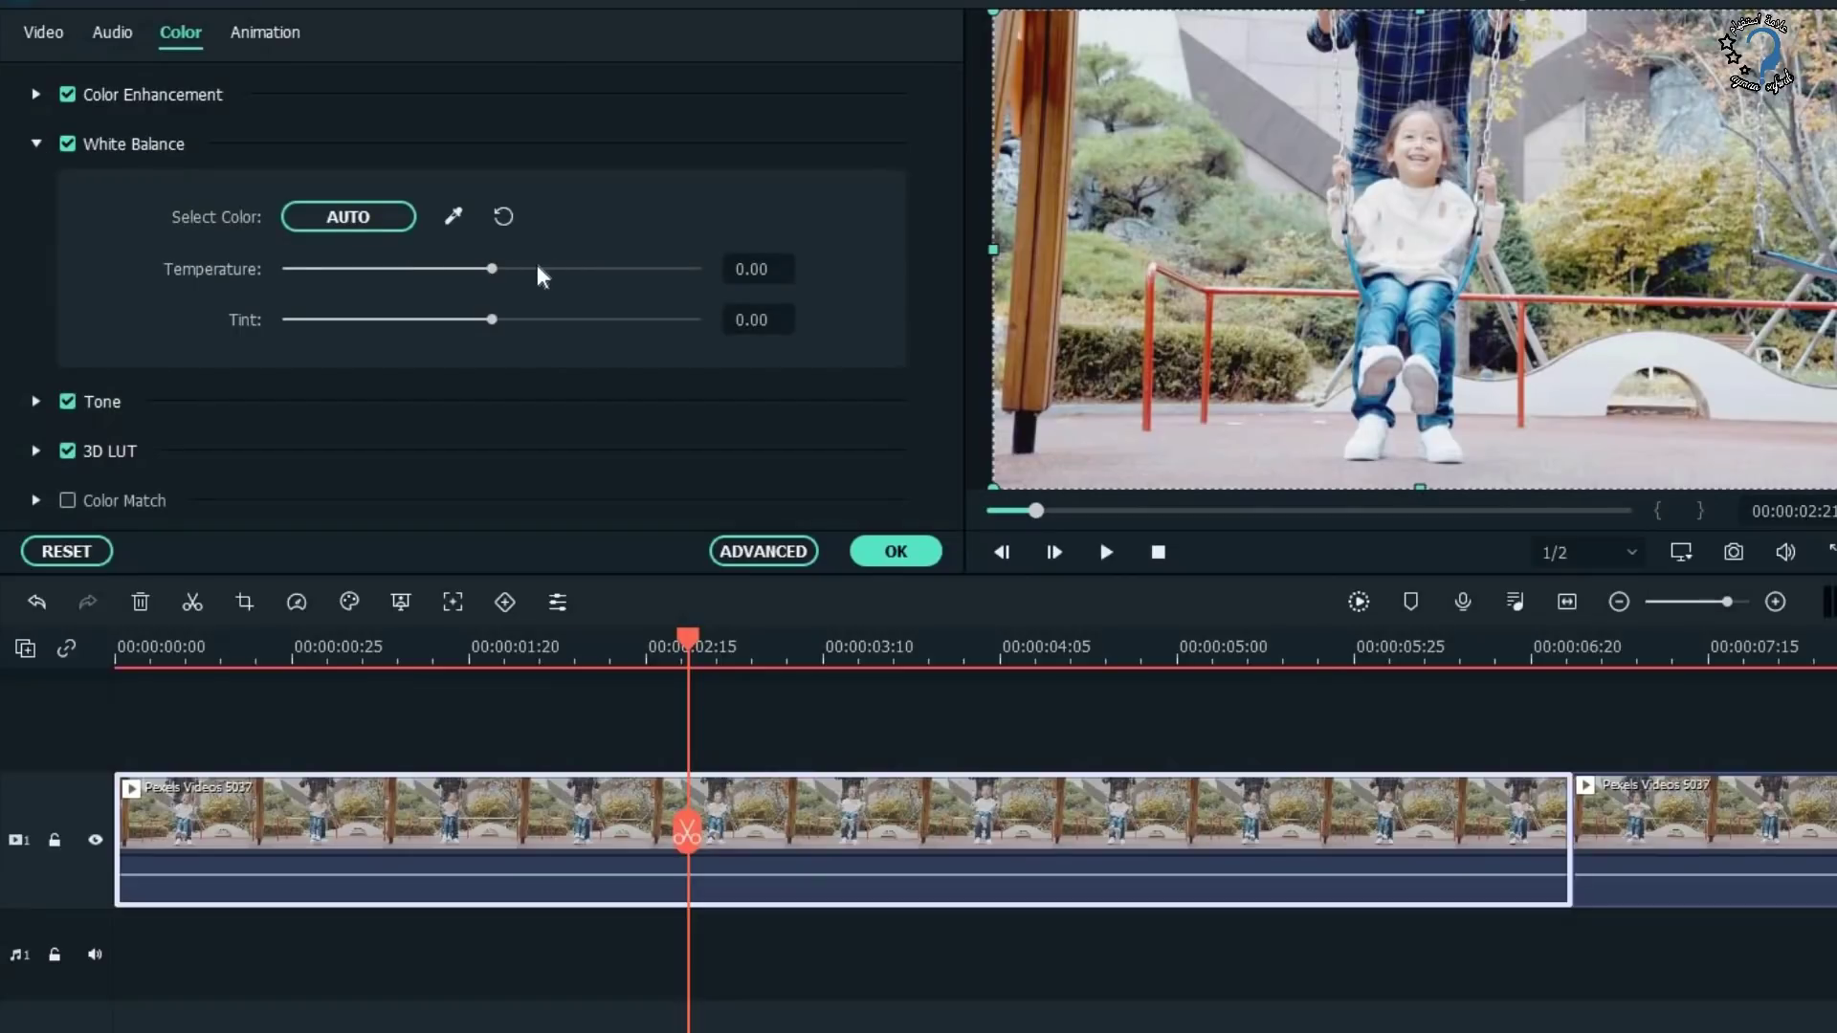
{"action": "left_click_drag", "start_coordinate": [502, 274], "coordinate": [503, 323]}
{"action": "left_click", "coordinate": [35, 144]}
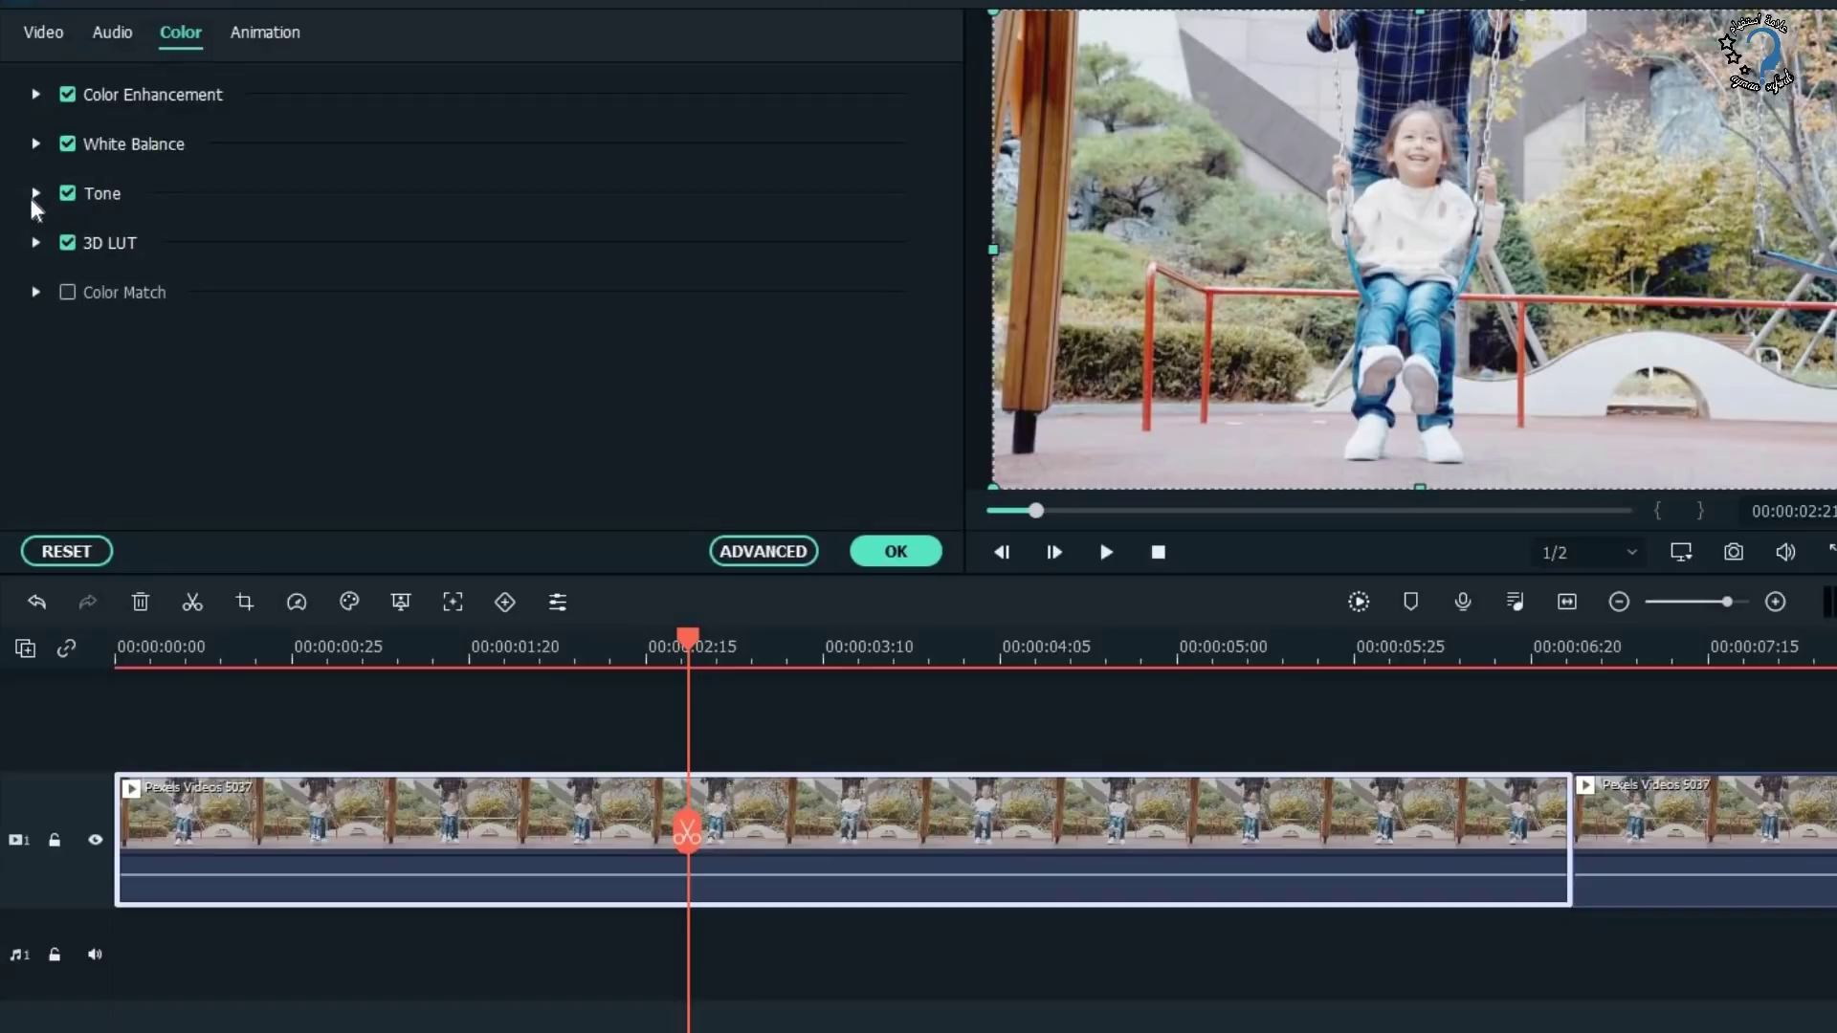
Set the clip's Tone to contrast 24, saturation 19 and brightness 10.
{"action": "left_click", "coordinate": [35, 193]}
{"action": "left_click_drag", "start_coordinate": [491, 267], "coordinate": [541, 267]}
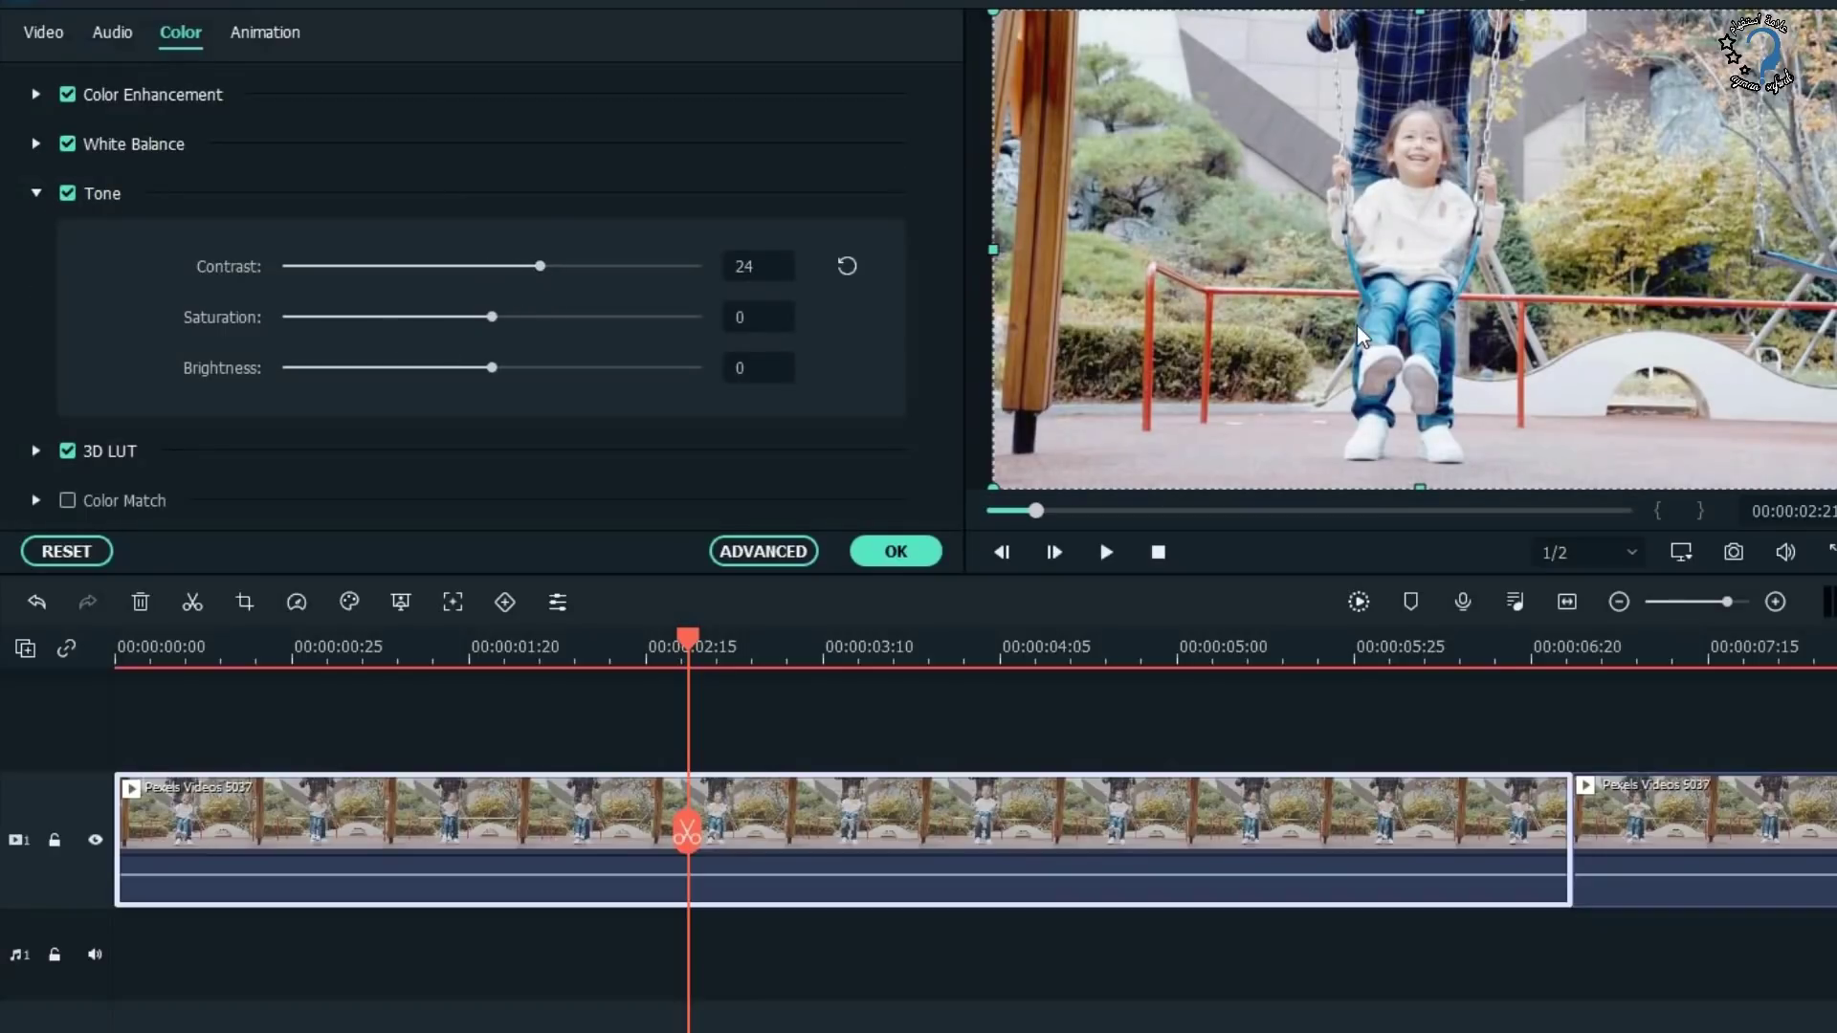
{"action": "left_click_drag", "start_coordinate": [491, 316], "coordinate": [512, 367]}
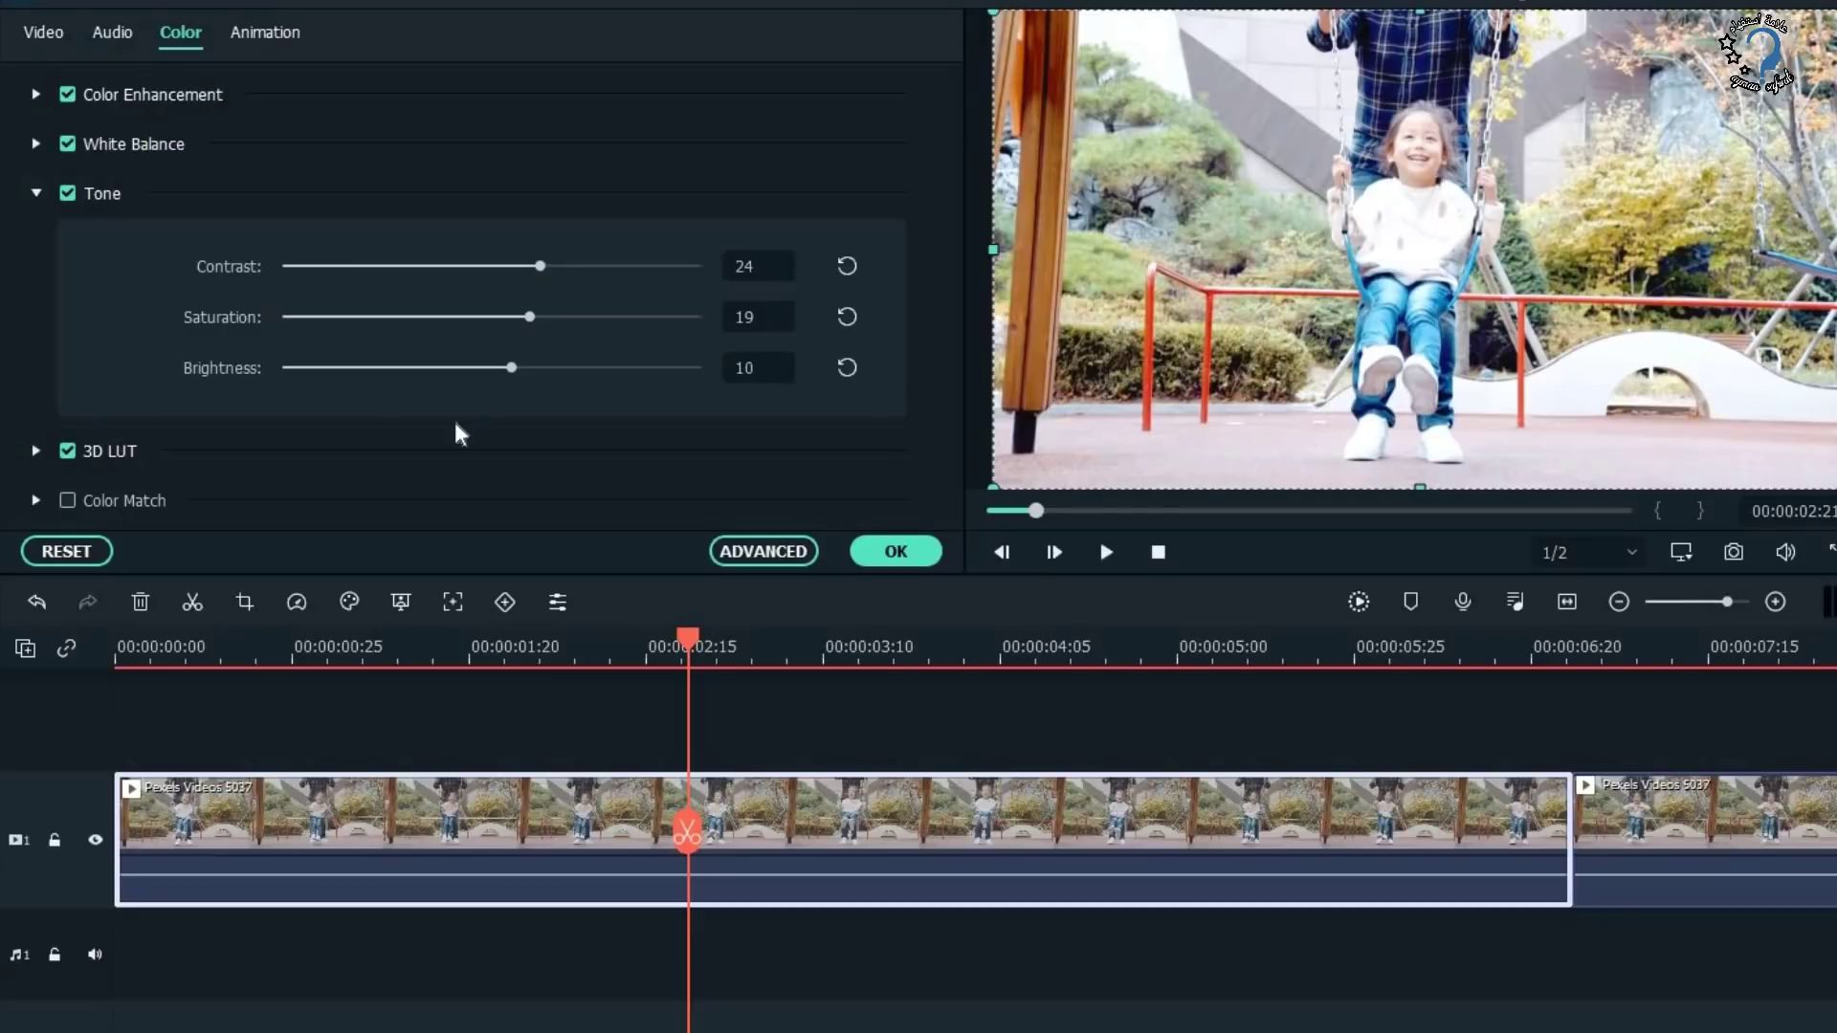
Reset the clip's color adjustments and undo the reset.
{"action": "left_click", "coordinate": [83, 553]}
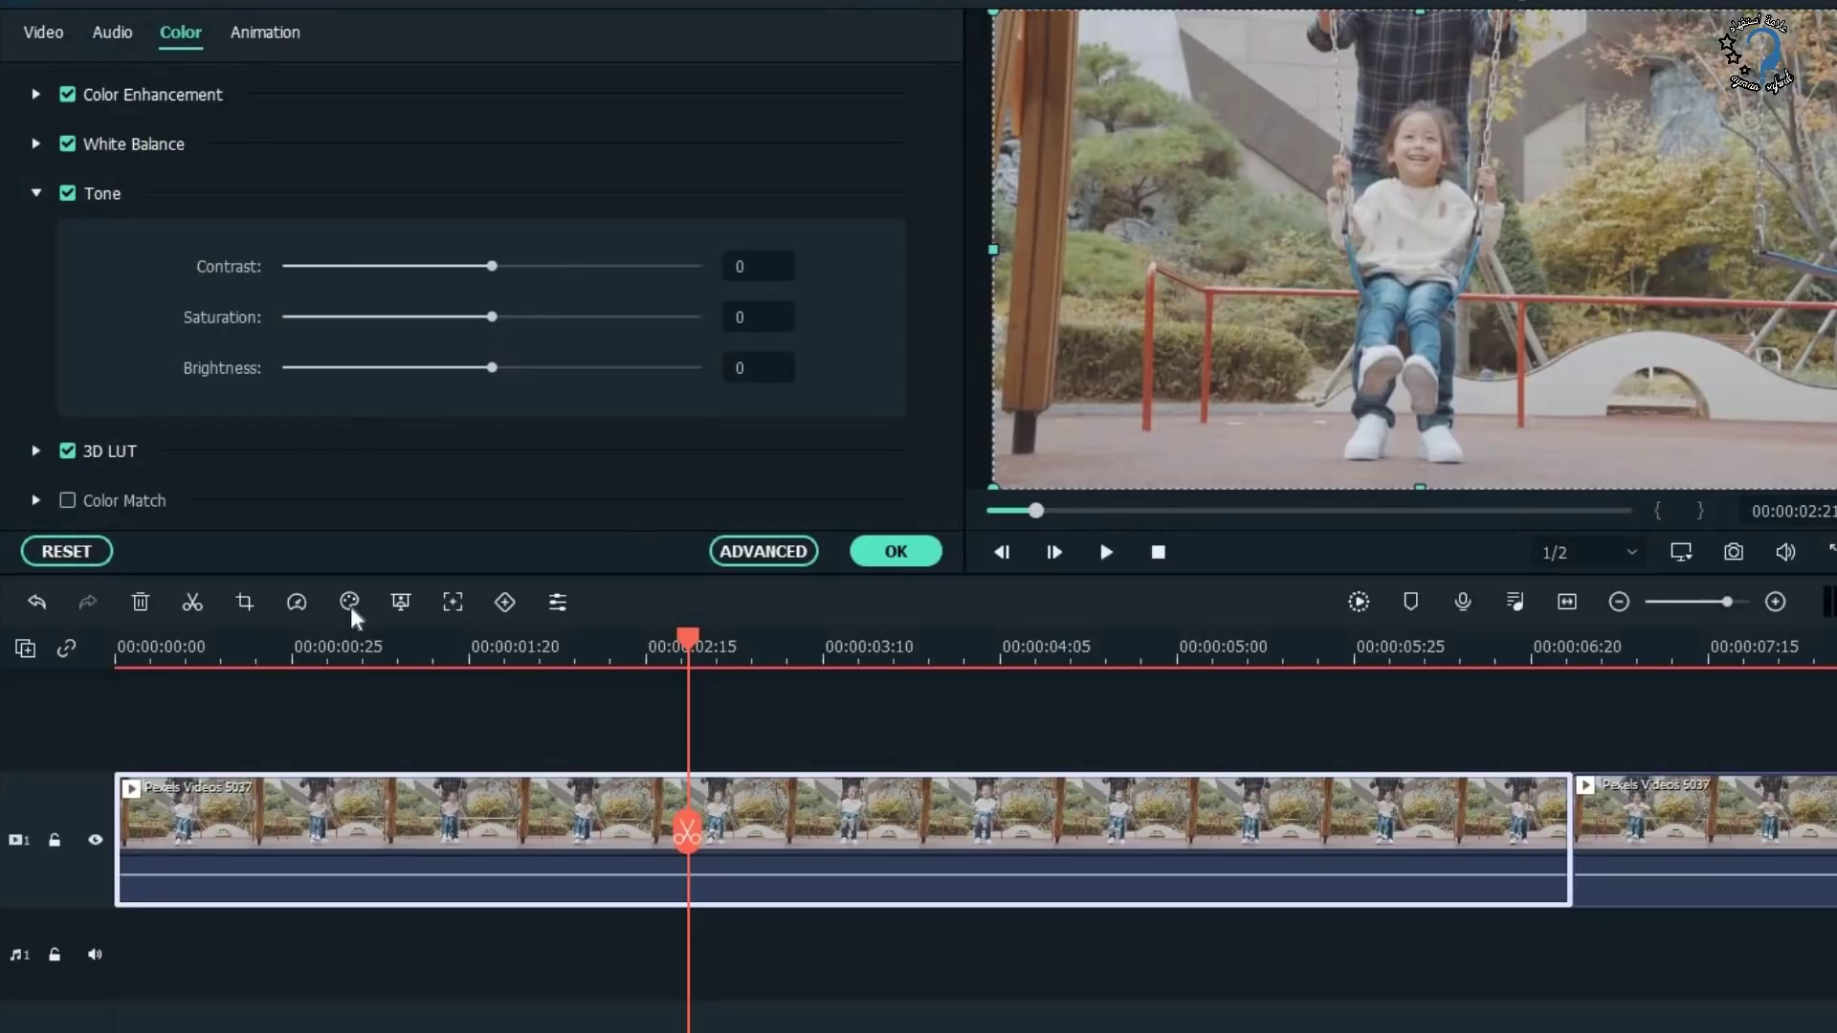
{"action": "left_click", "coordinate": [44, 600]}
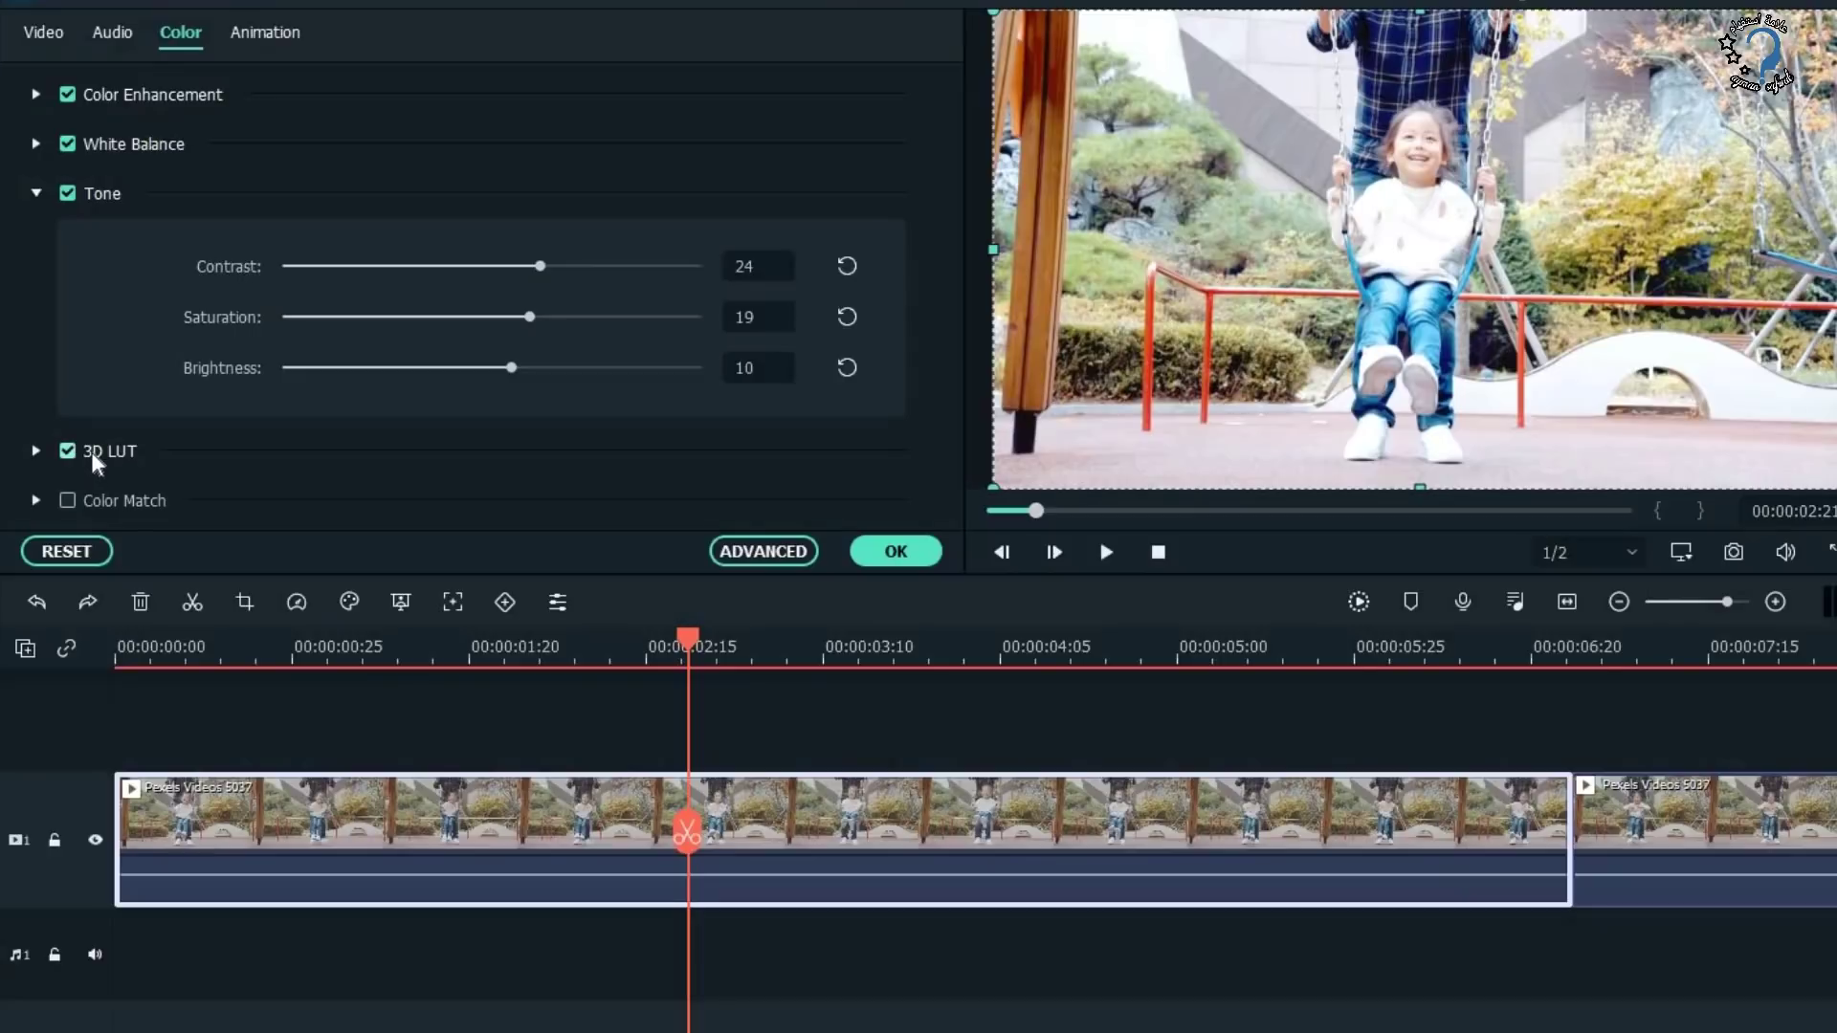
Try the Dark Film 3D LUT on the clip and undo it.
{"action": "left_click", "coordinate": [35, 450]}
{"action": "scroll", "coordinate": [381, 498], "scroll_direction": "down", "scroll_amount": 1}
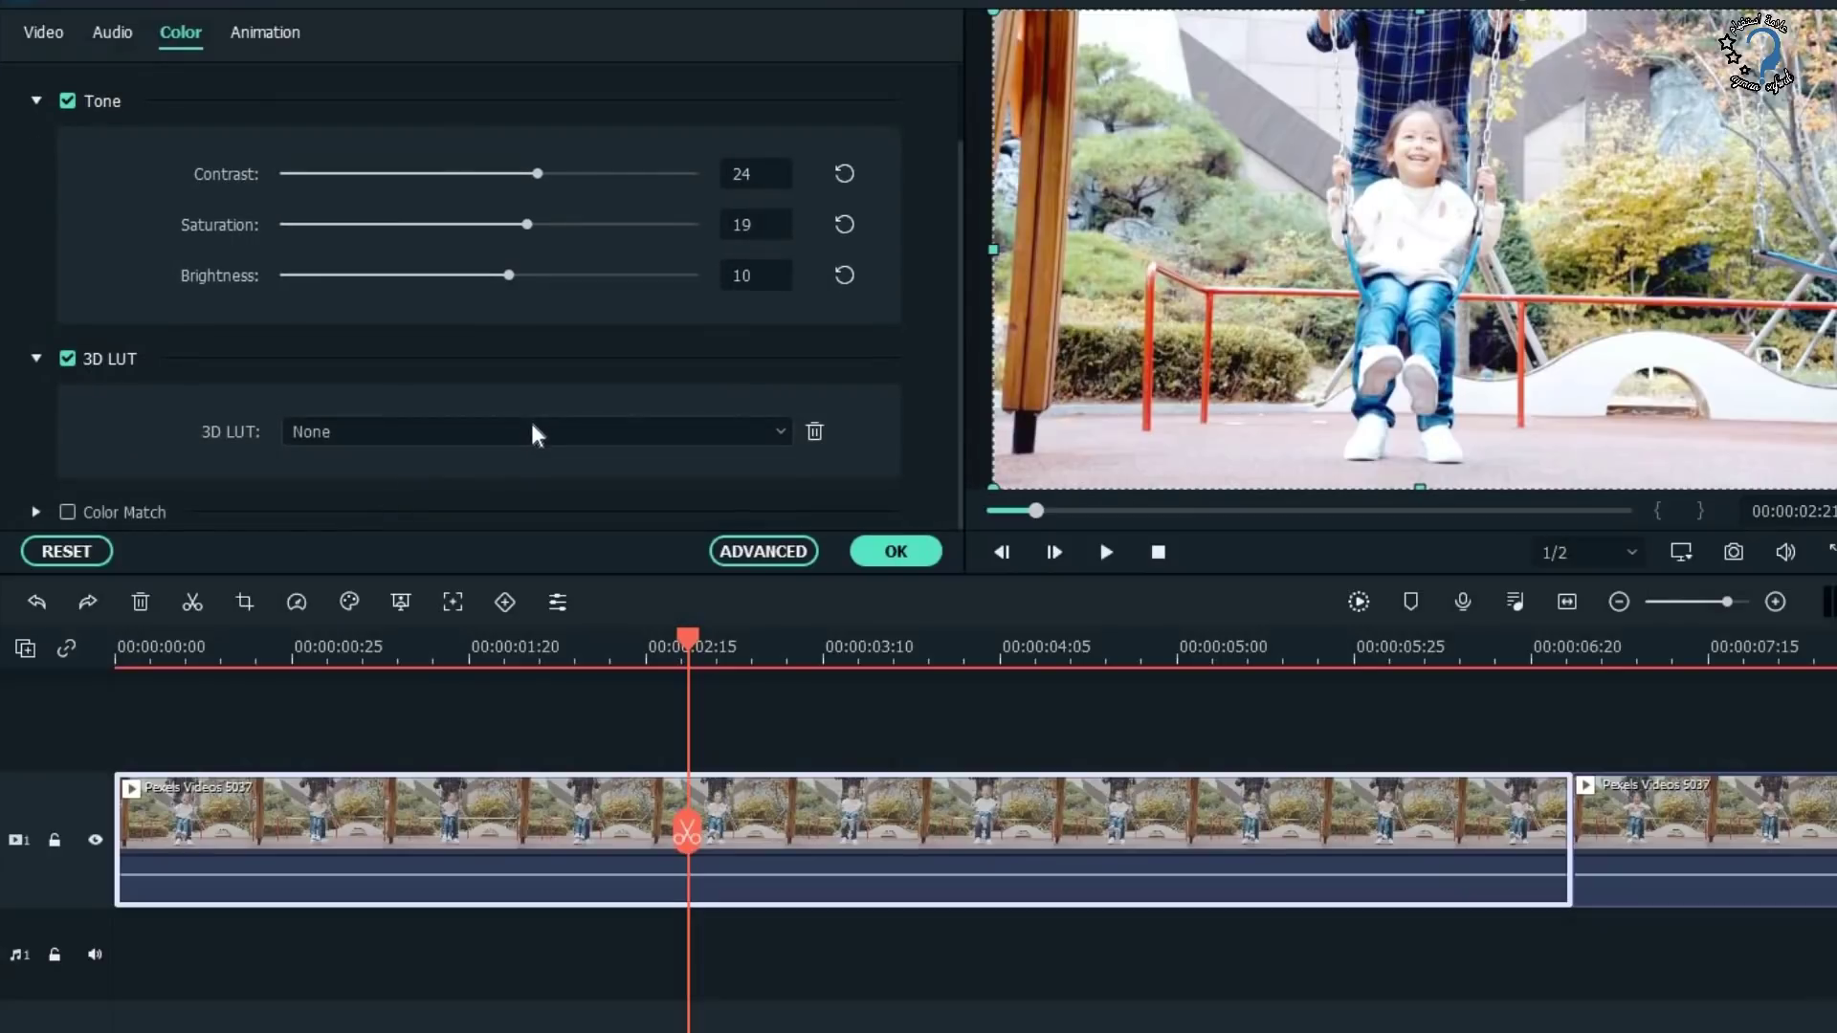
{"action": "left_click", "coordinate": [532, 427]}
{"action": "scroll", "coordinate": [411, 613], "scroll_direction": "down", "scroll_amount": 2}
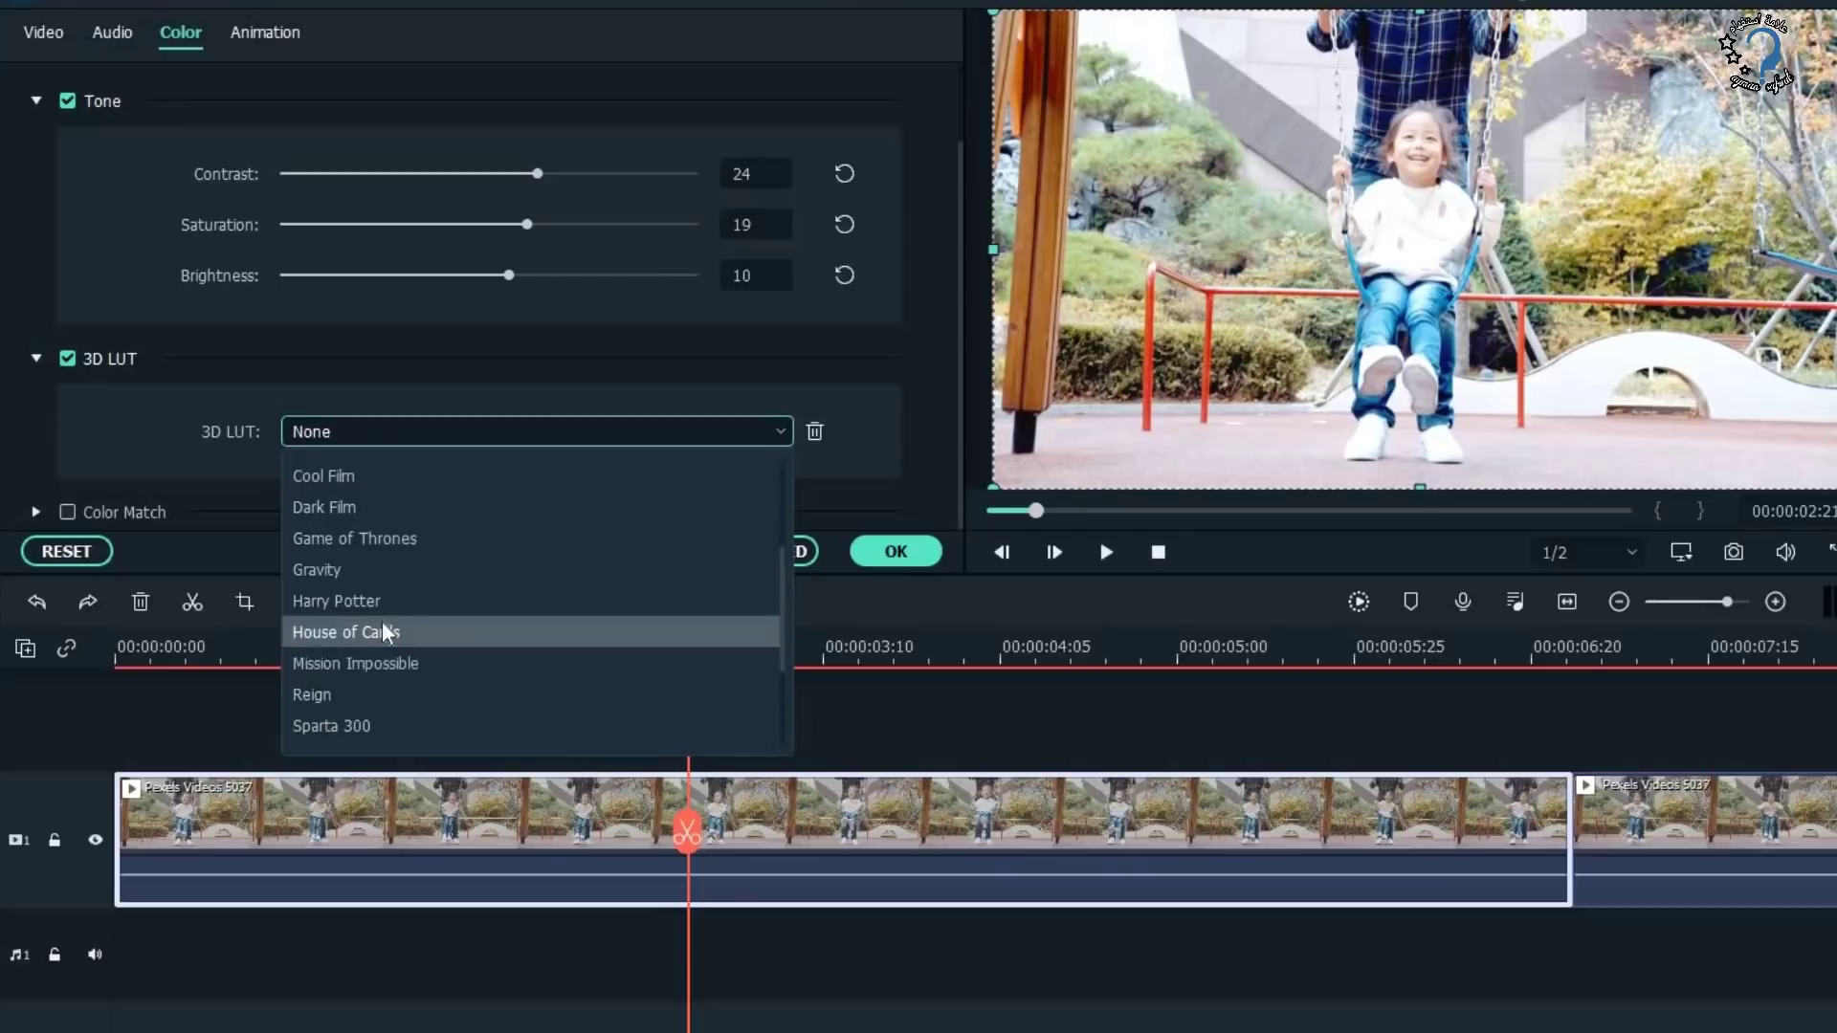
{"action": "left_click", "coordinate": [383, 510]}
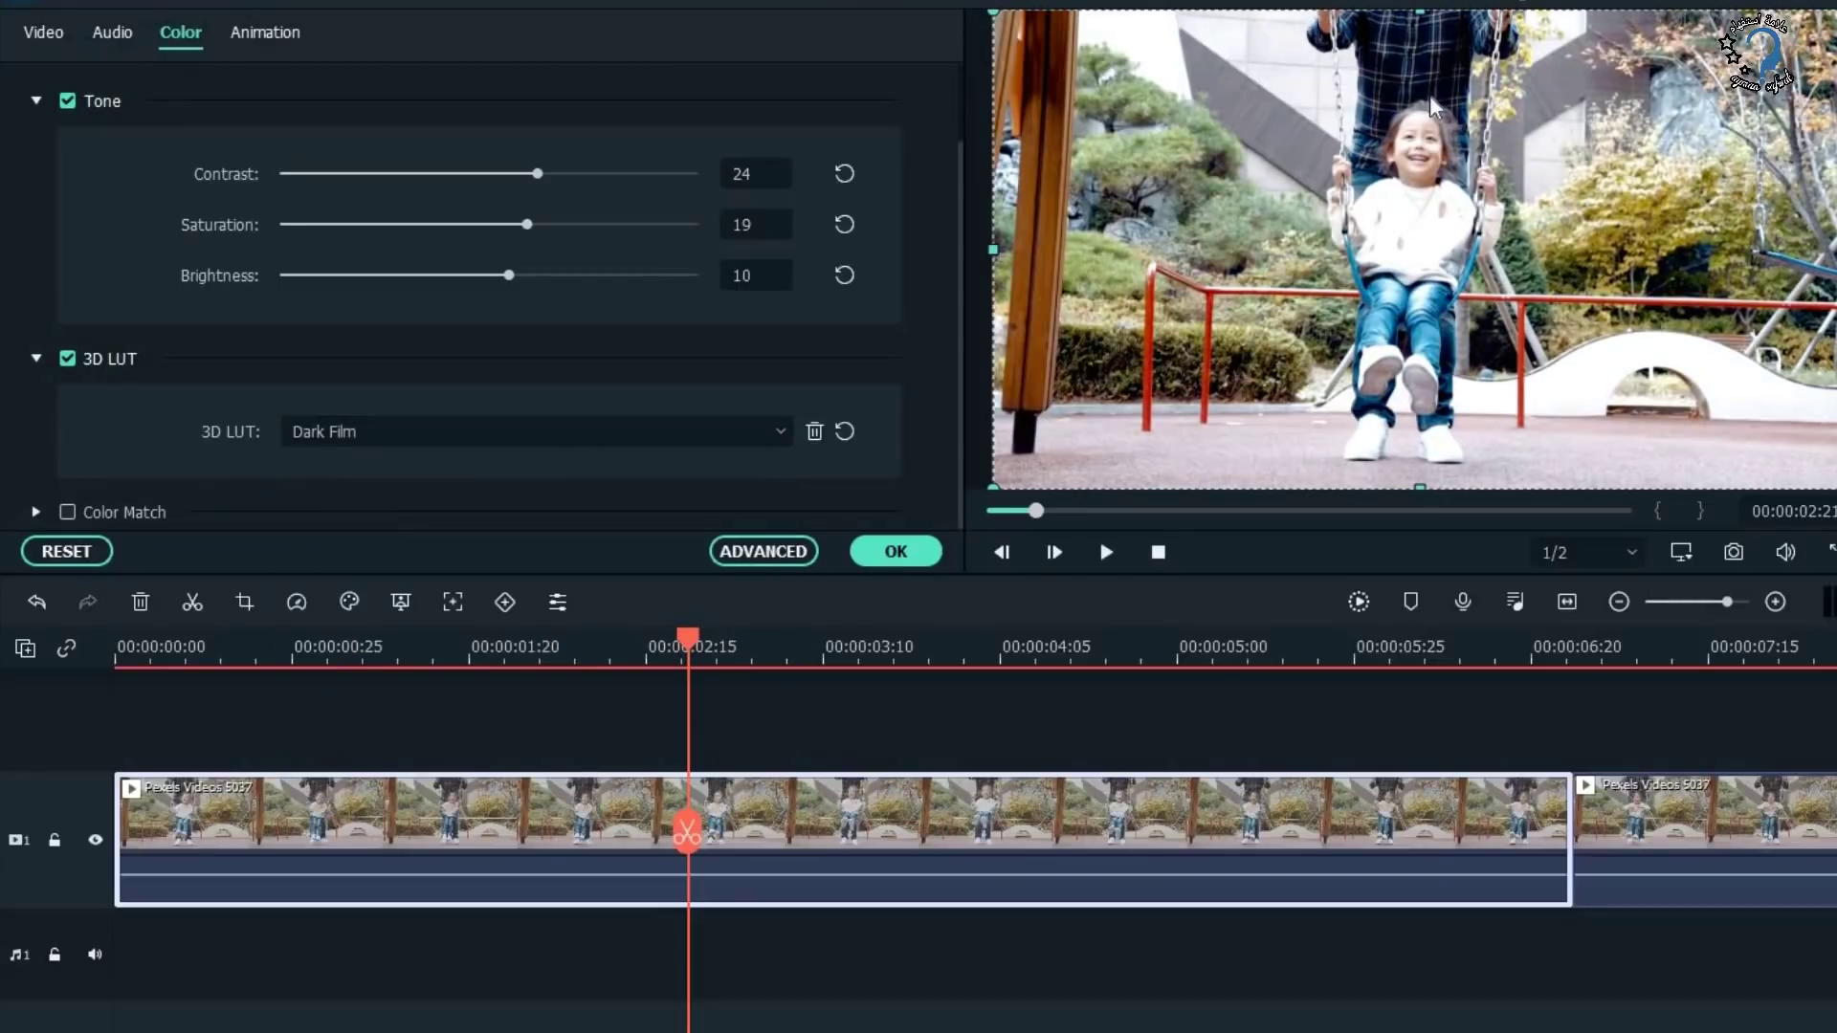
{"action": "left_click", "coordinate": [42, 599]}
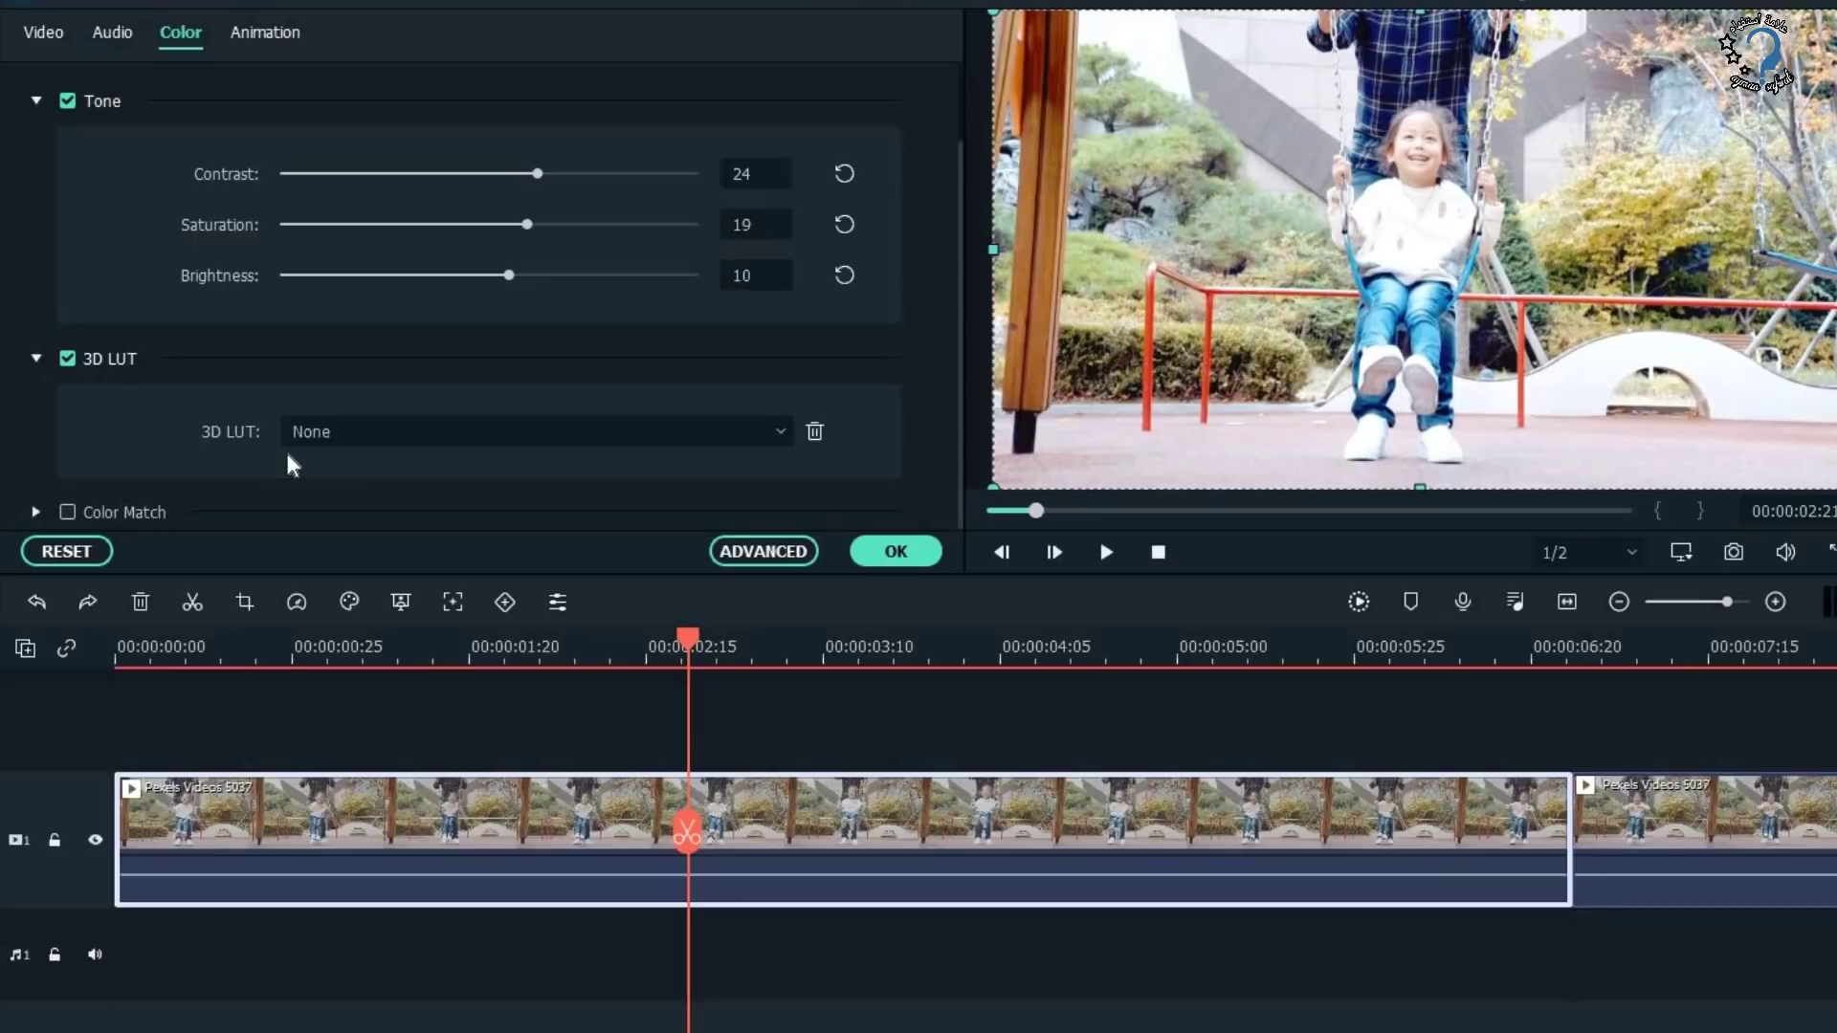
Open Advanced Color Correction for the clip and browse its color presets.
{"action": "left_click", "coordinate": [761, 551]}
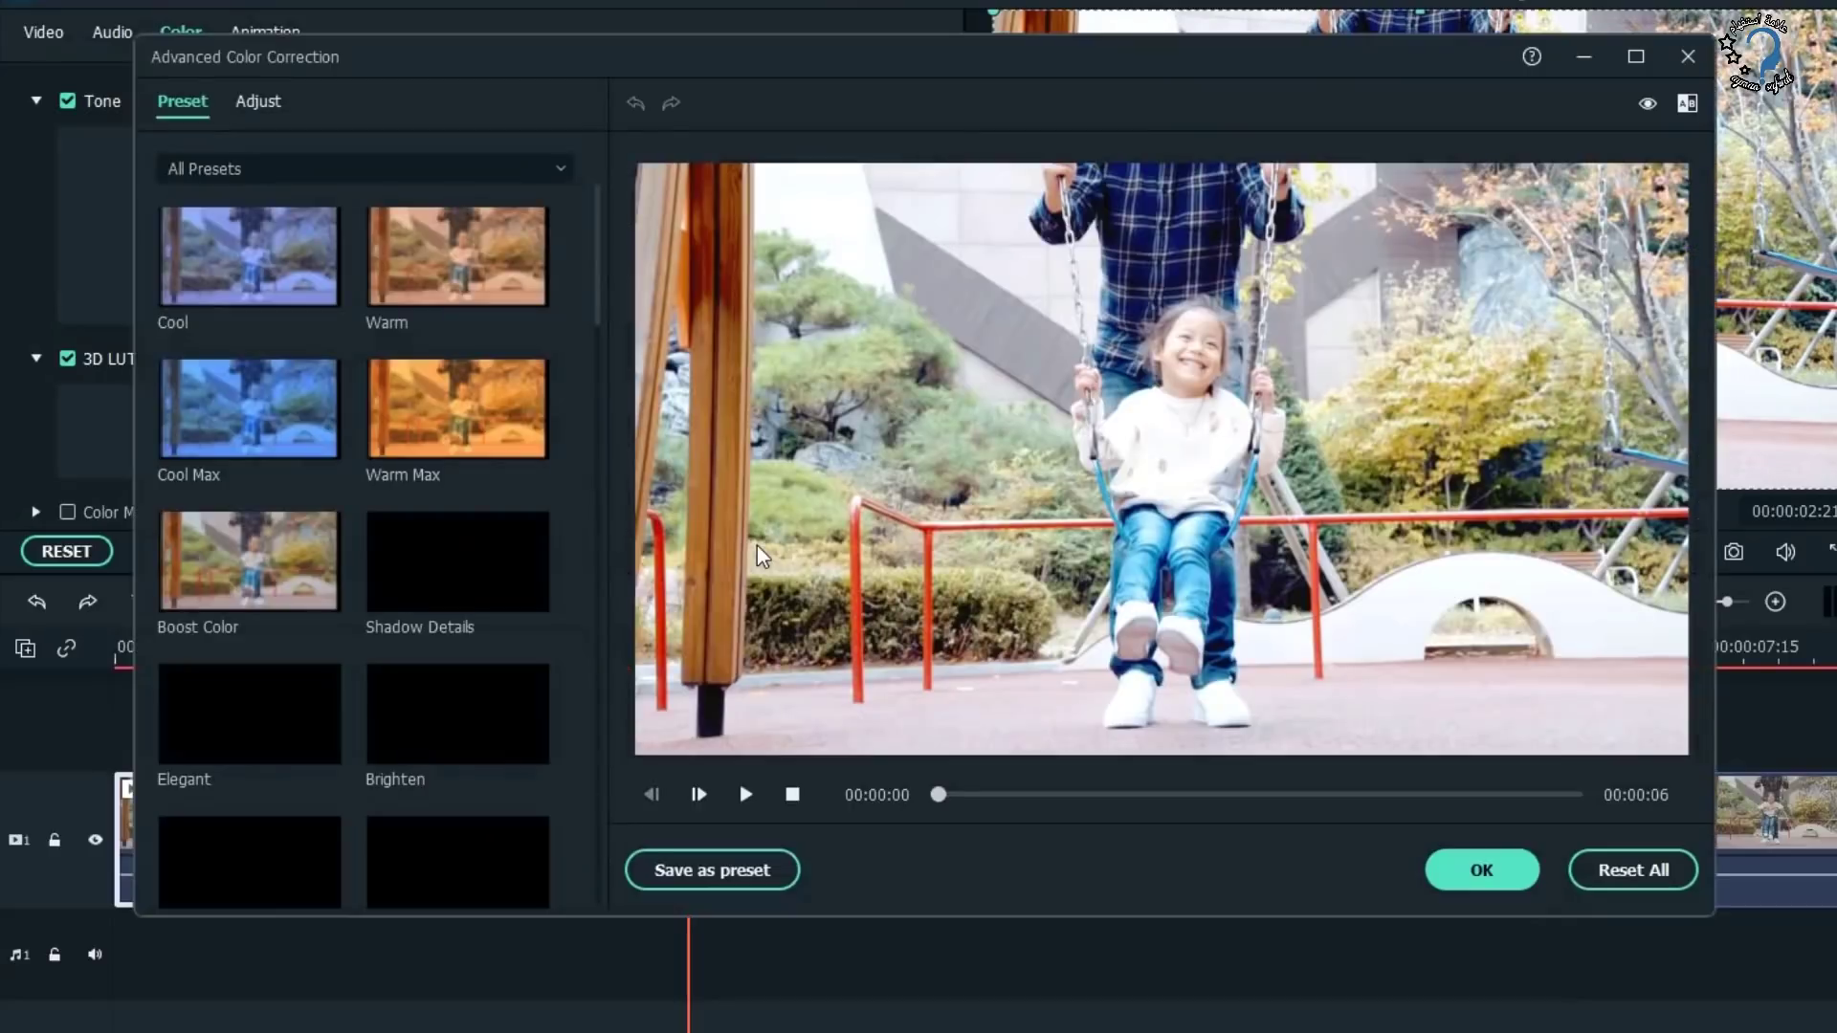
{"action": "scroll", "coordinate": [383, 612], "scroll_direction": "down", "scroll_amount": 10}
{"action": "scroll", "coordinate": [451, 684], "scroll_direction": "up", "scroll_amount": 8}
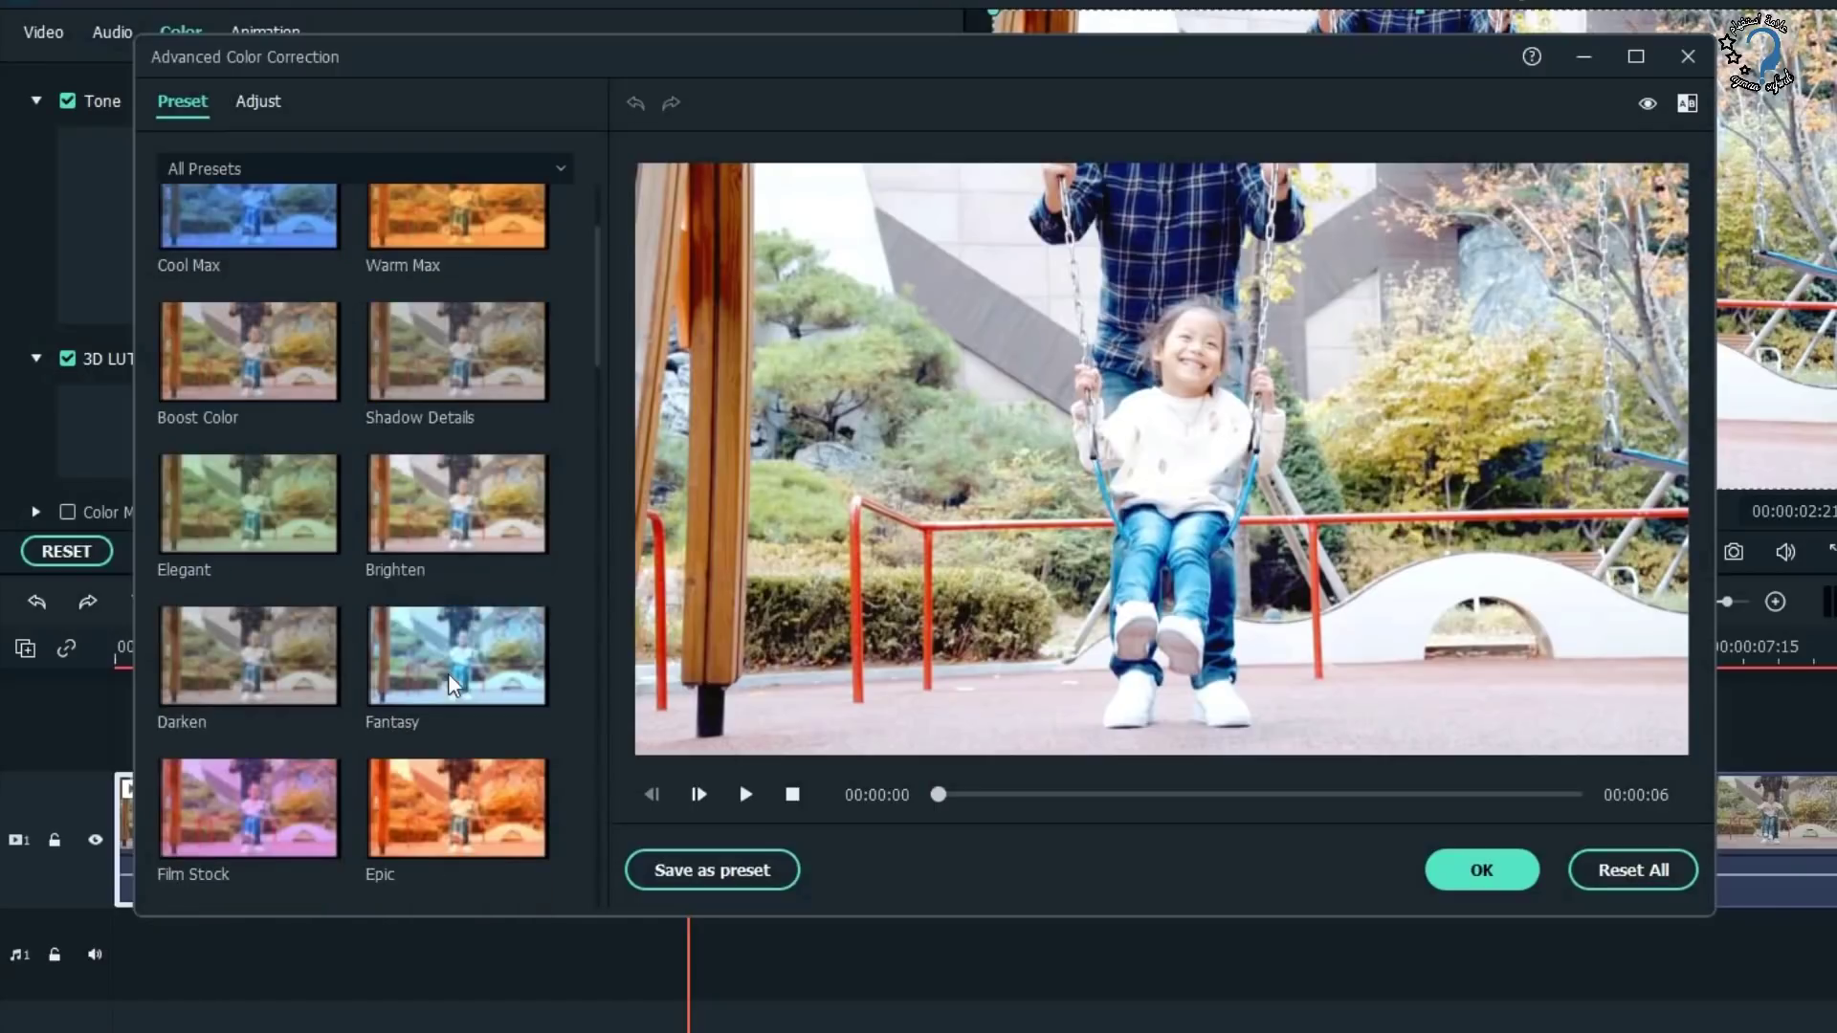
{"action": "scroll", "coordinate": [451, 684], "scroll_direction": "up", "scroll_amount": 2}
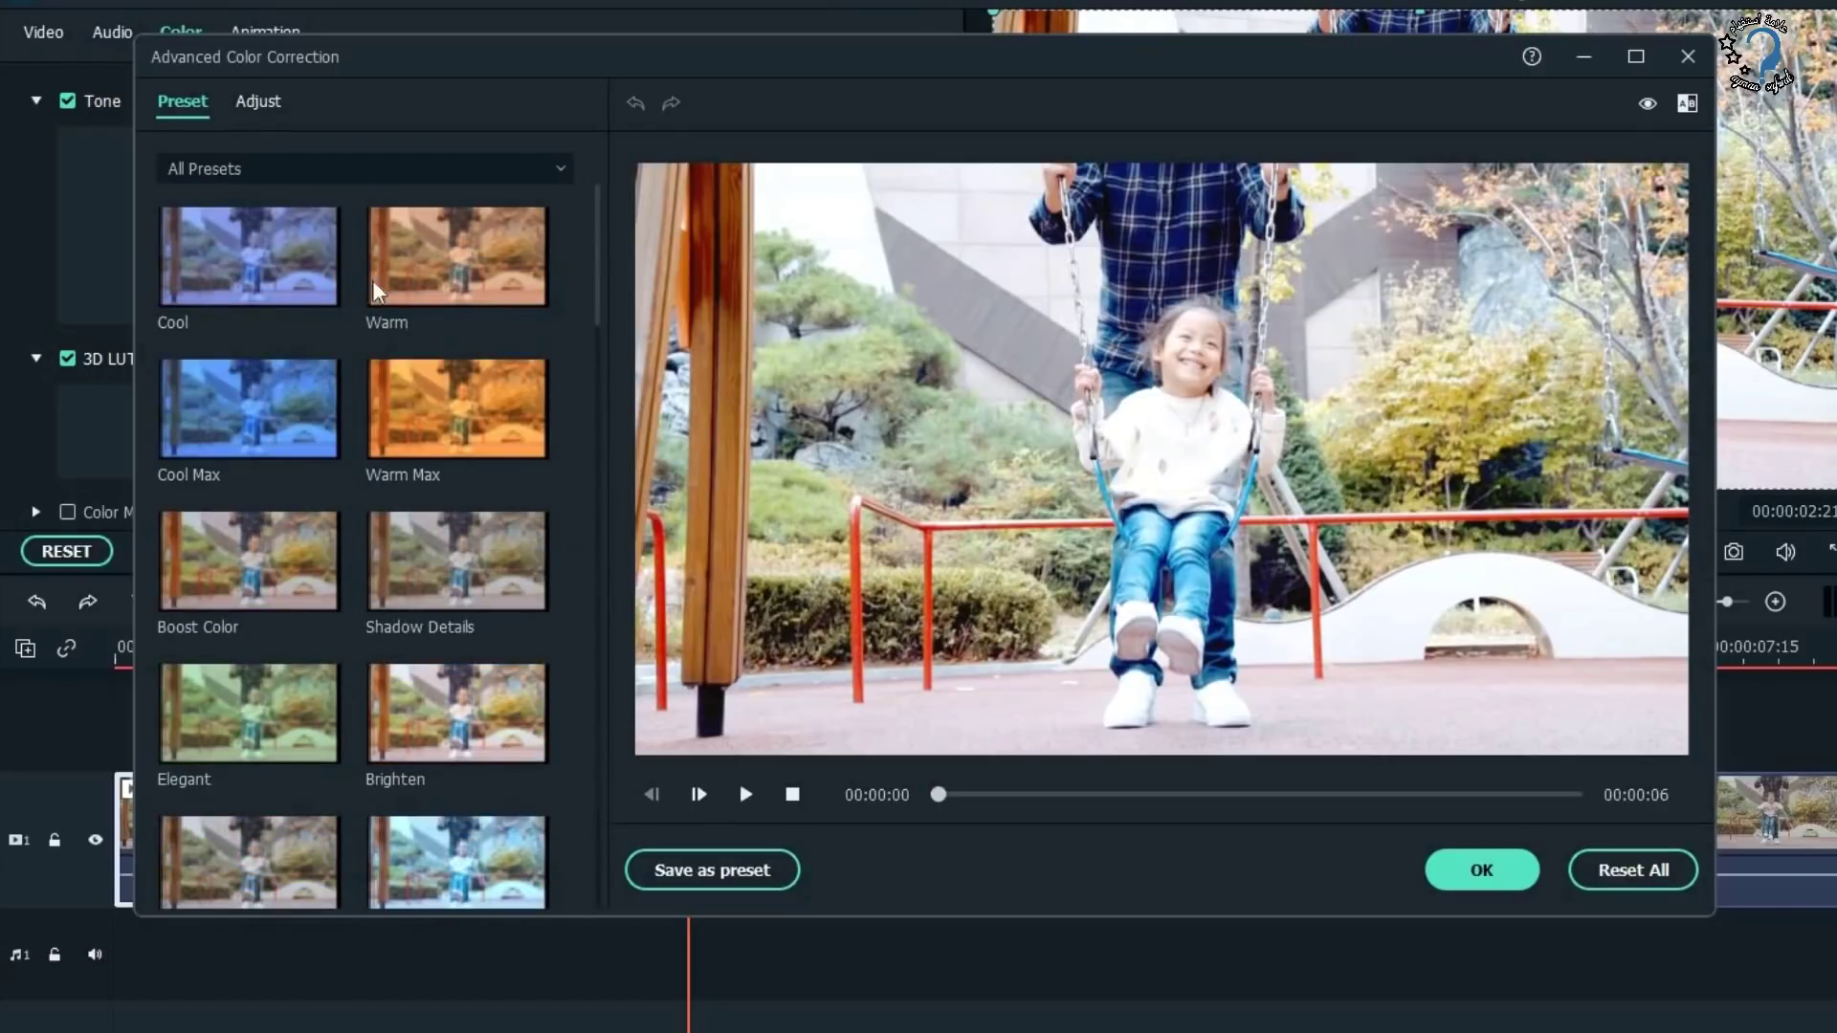
Set the white balance temperature to 0.33 in Advanced Color Correction and apply the clip's color adjustments.
{"action": "left_click", "coordinate": [259, 107]}
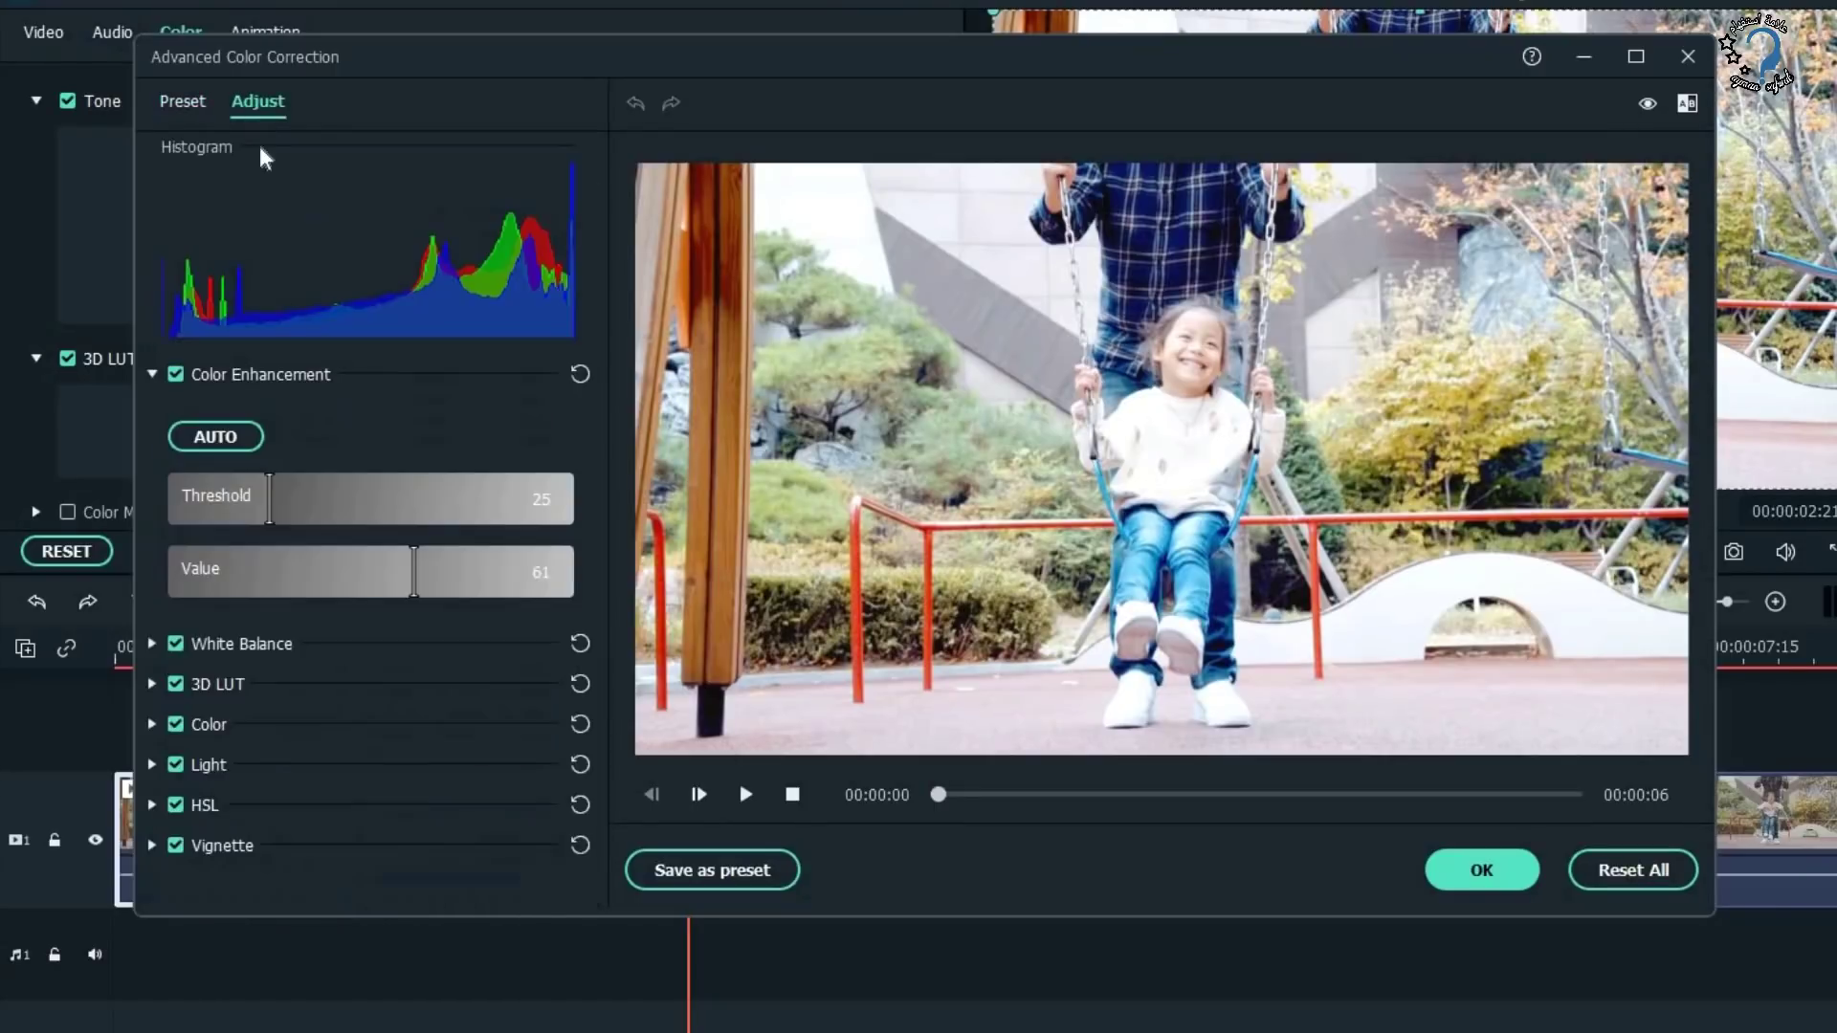
{"action": "left_click", "coordinate": [152, 643]}
{"action": "left_click_drag", "start_coordinate": [404, 727], "coordinate": [393, 725]}
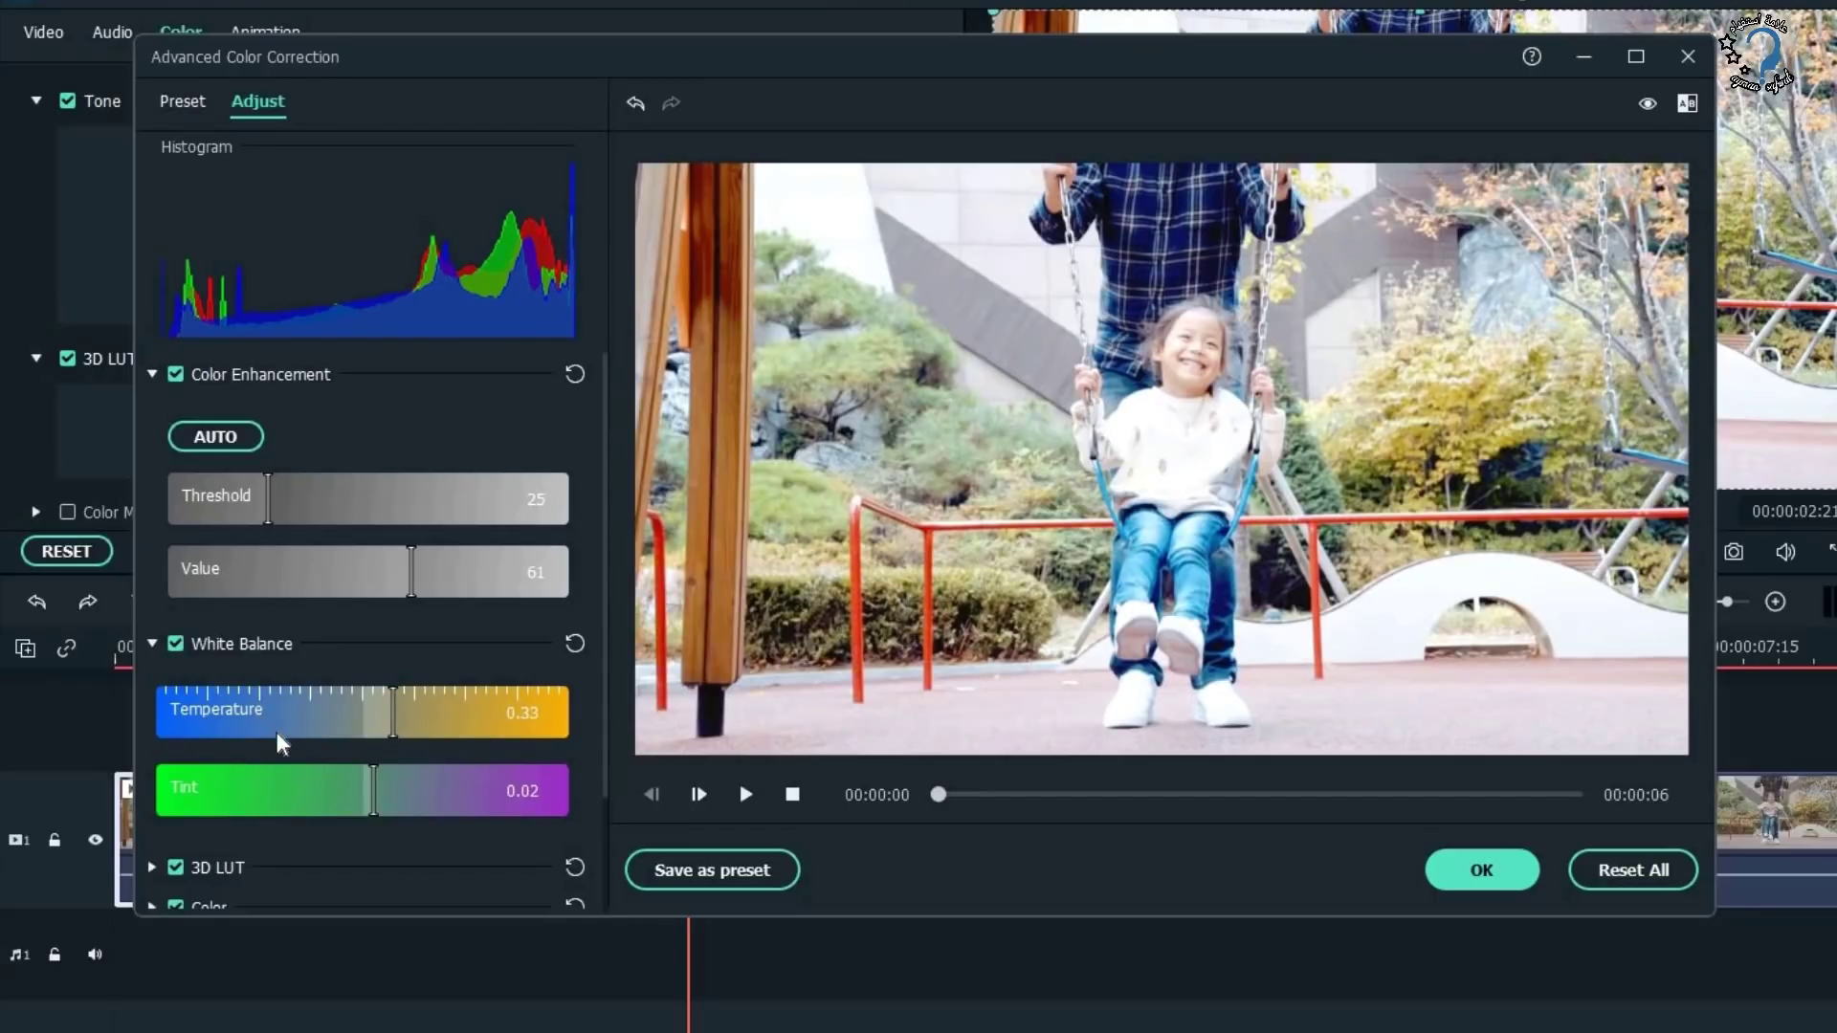
{"action": "scroll", "coordinate": [239, 803], "scroll_direction": "down", "scroll_amount": 1}
{"action": "scroll", "coordinate": [211, 833], "scroll_direction": "down", "scroll_amount": 1}
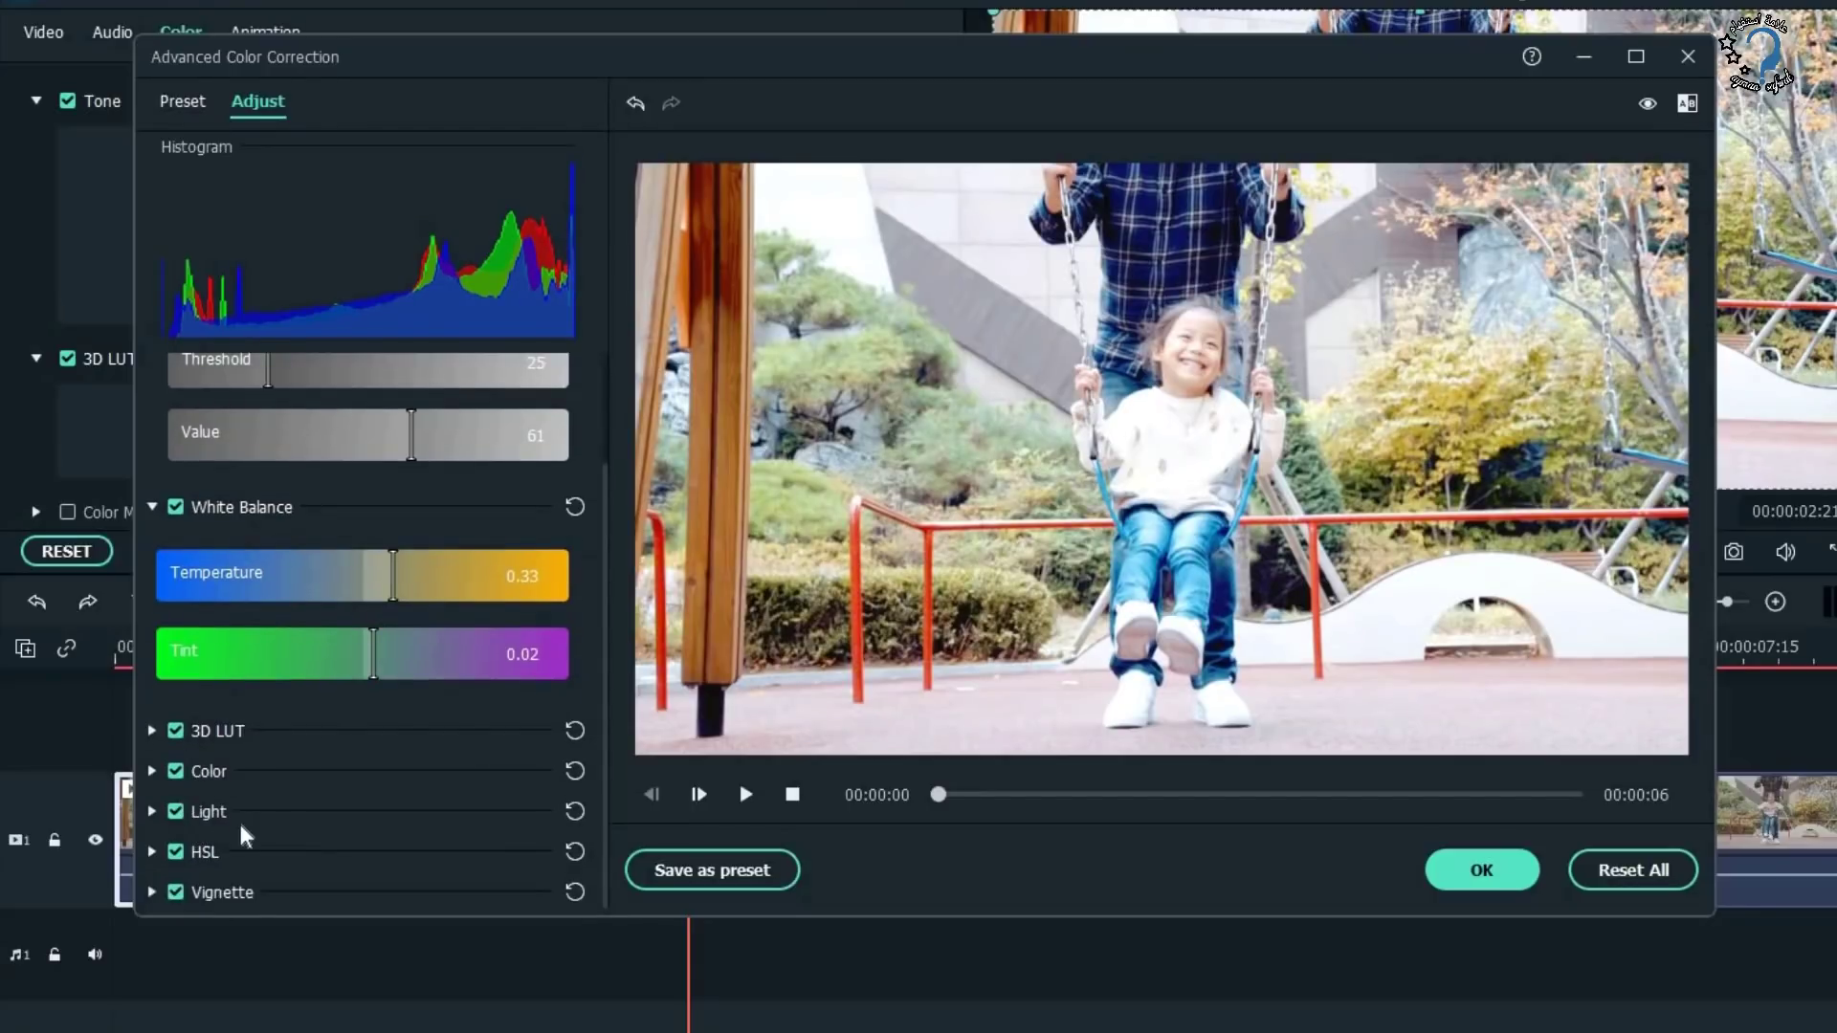
{"action": "left_click", "coordinate": [1483, 880]}
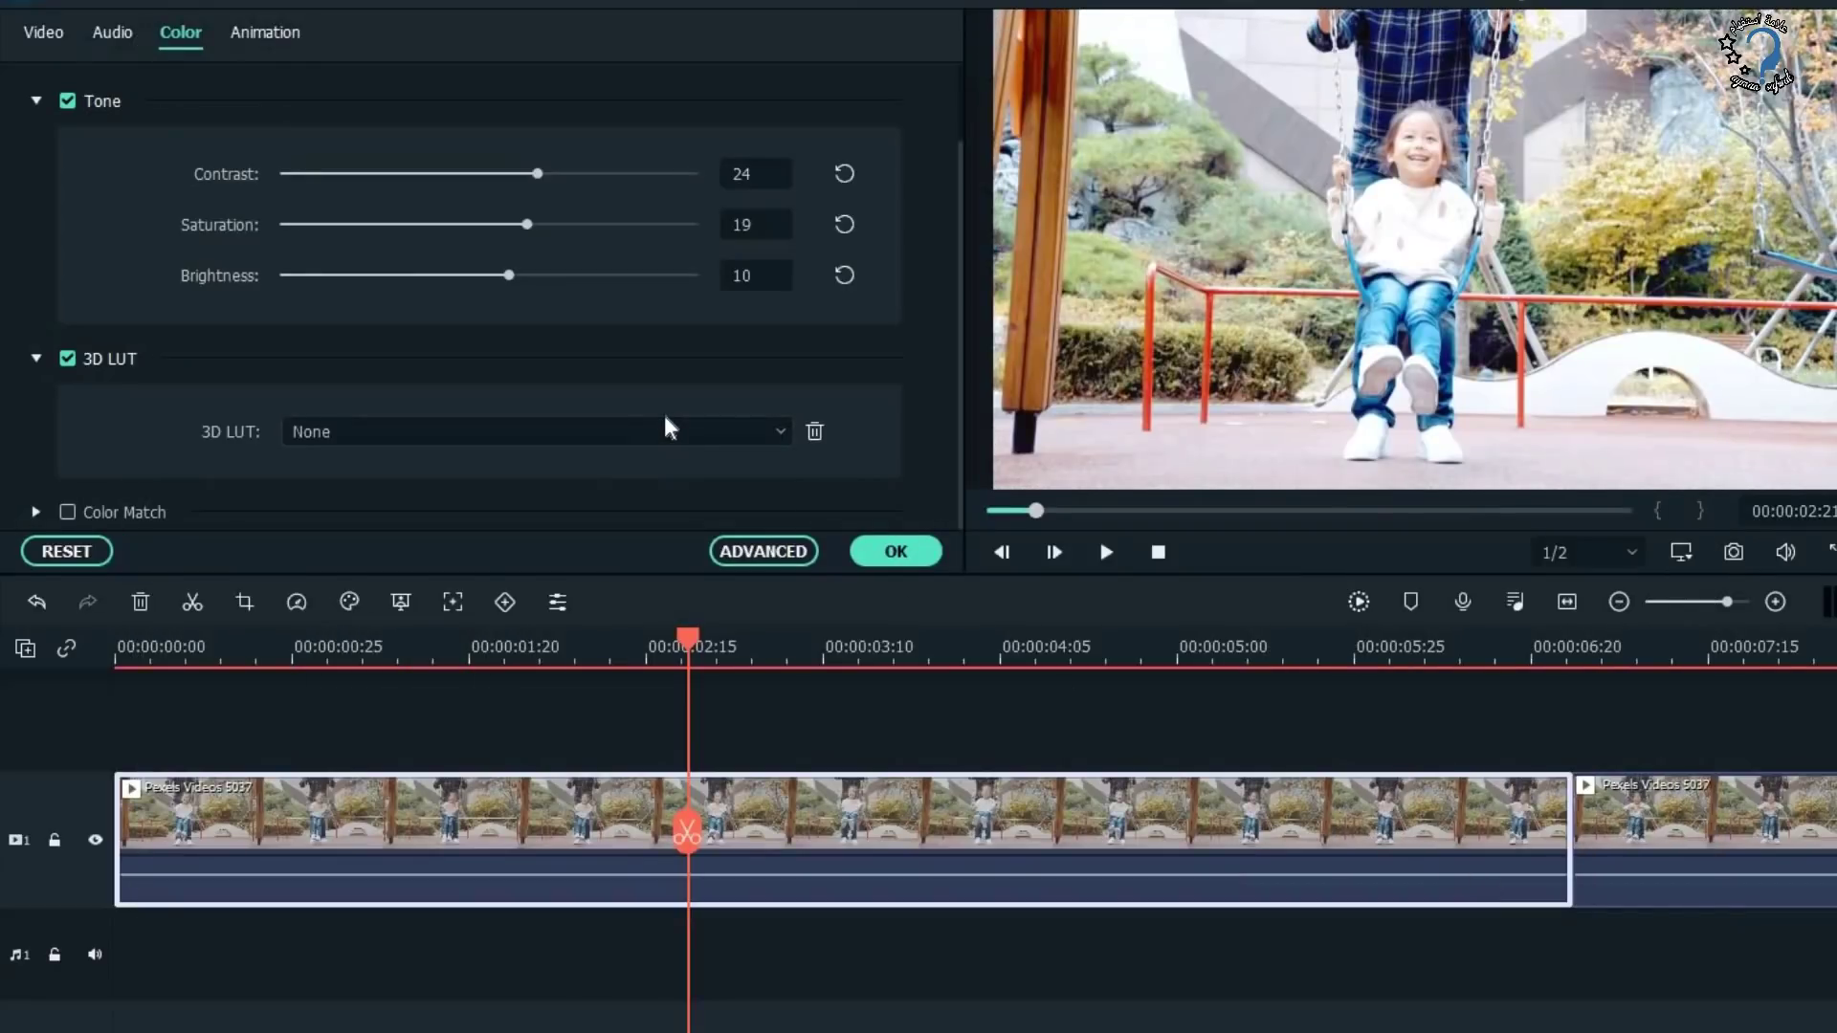
{"action": "left_click", "coordinate": [896, 551]}
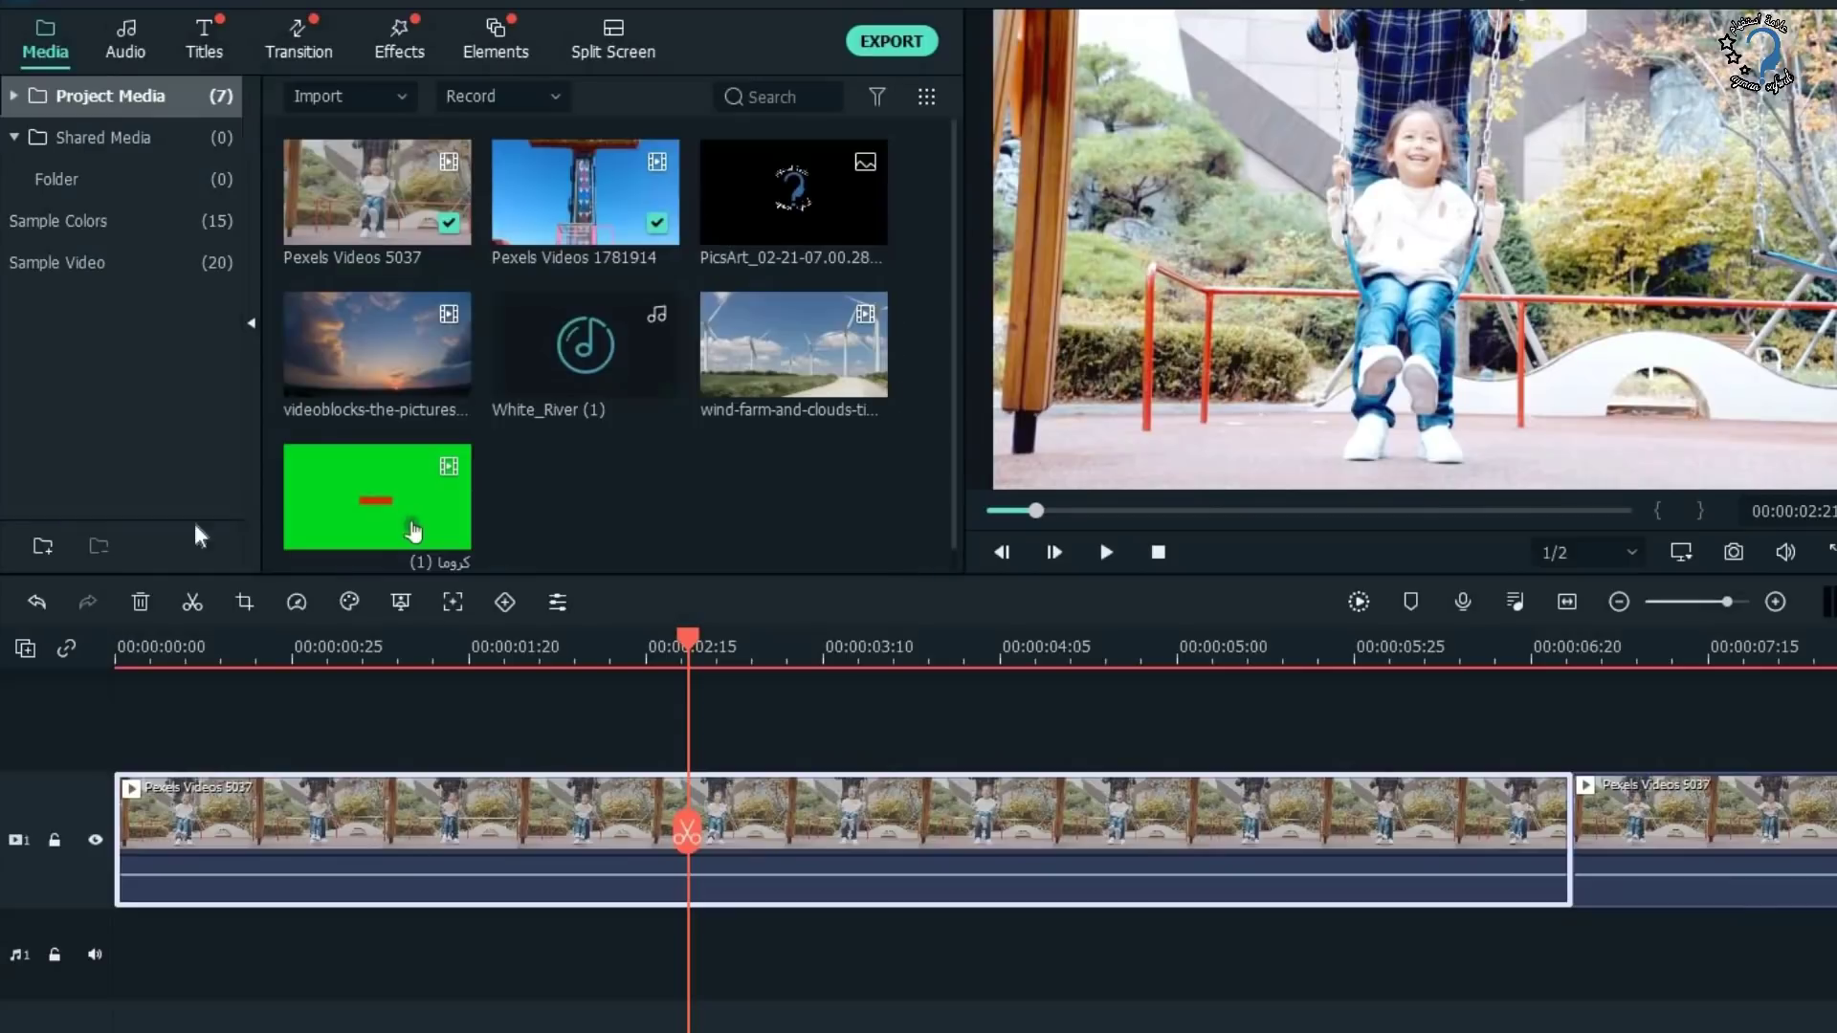
Browse the included audio library and its categories, examining the Young & Bright music tracks.
{"action": "left_click", "coordinate": [141, 46]}
{"action": "scroll", "coordinate": [158, 362], "scroll_direction": "down", "scroll_amount": 3}
{"action": "scroll", "coordinate": [204, 199], "scroll_direction": "up", "scroll_amount": 3}
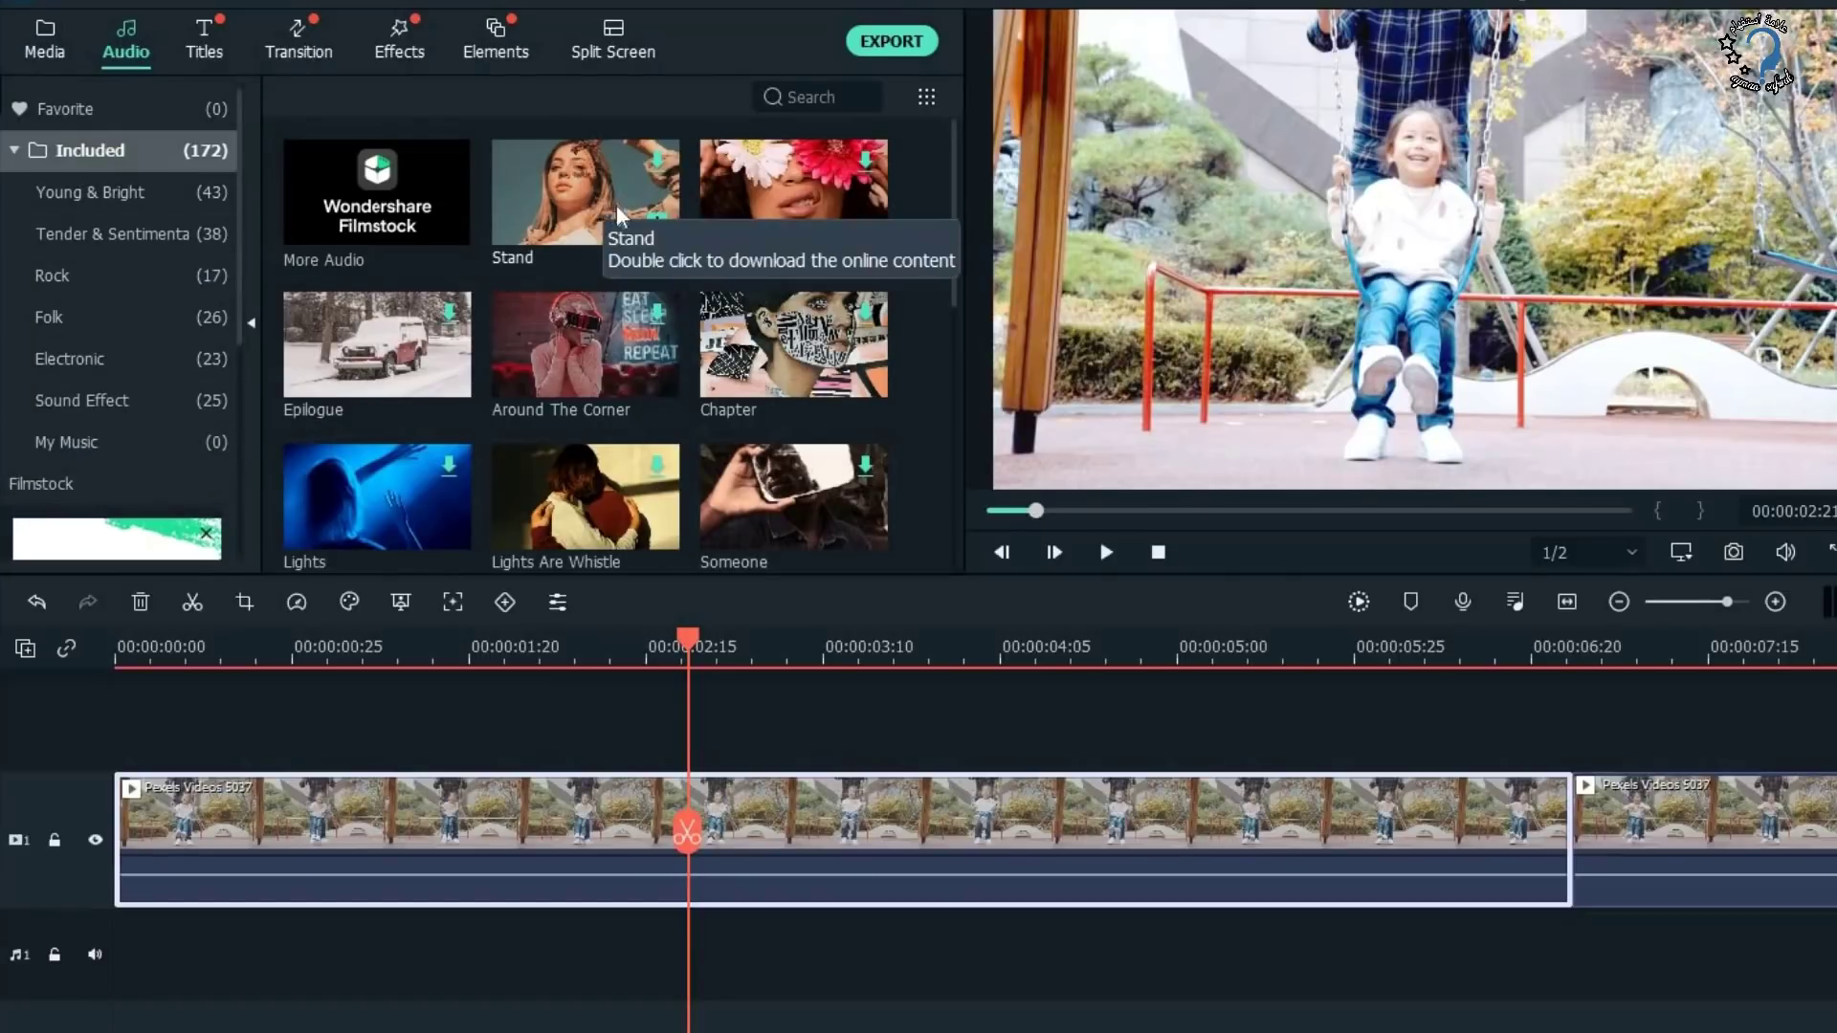
{"action": "left_click", "coordinate": [172, 304]}
{"action": "left_click", "coordinate": [172, 271]}
{"action": "left_click", "coordinate": [113, 222]}
{"action": "left_click", "coordinate": [107, 192]}
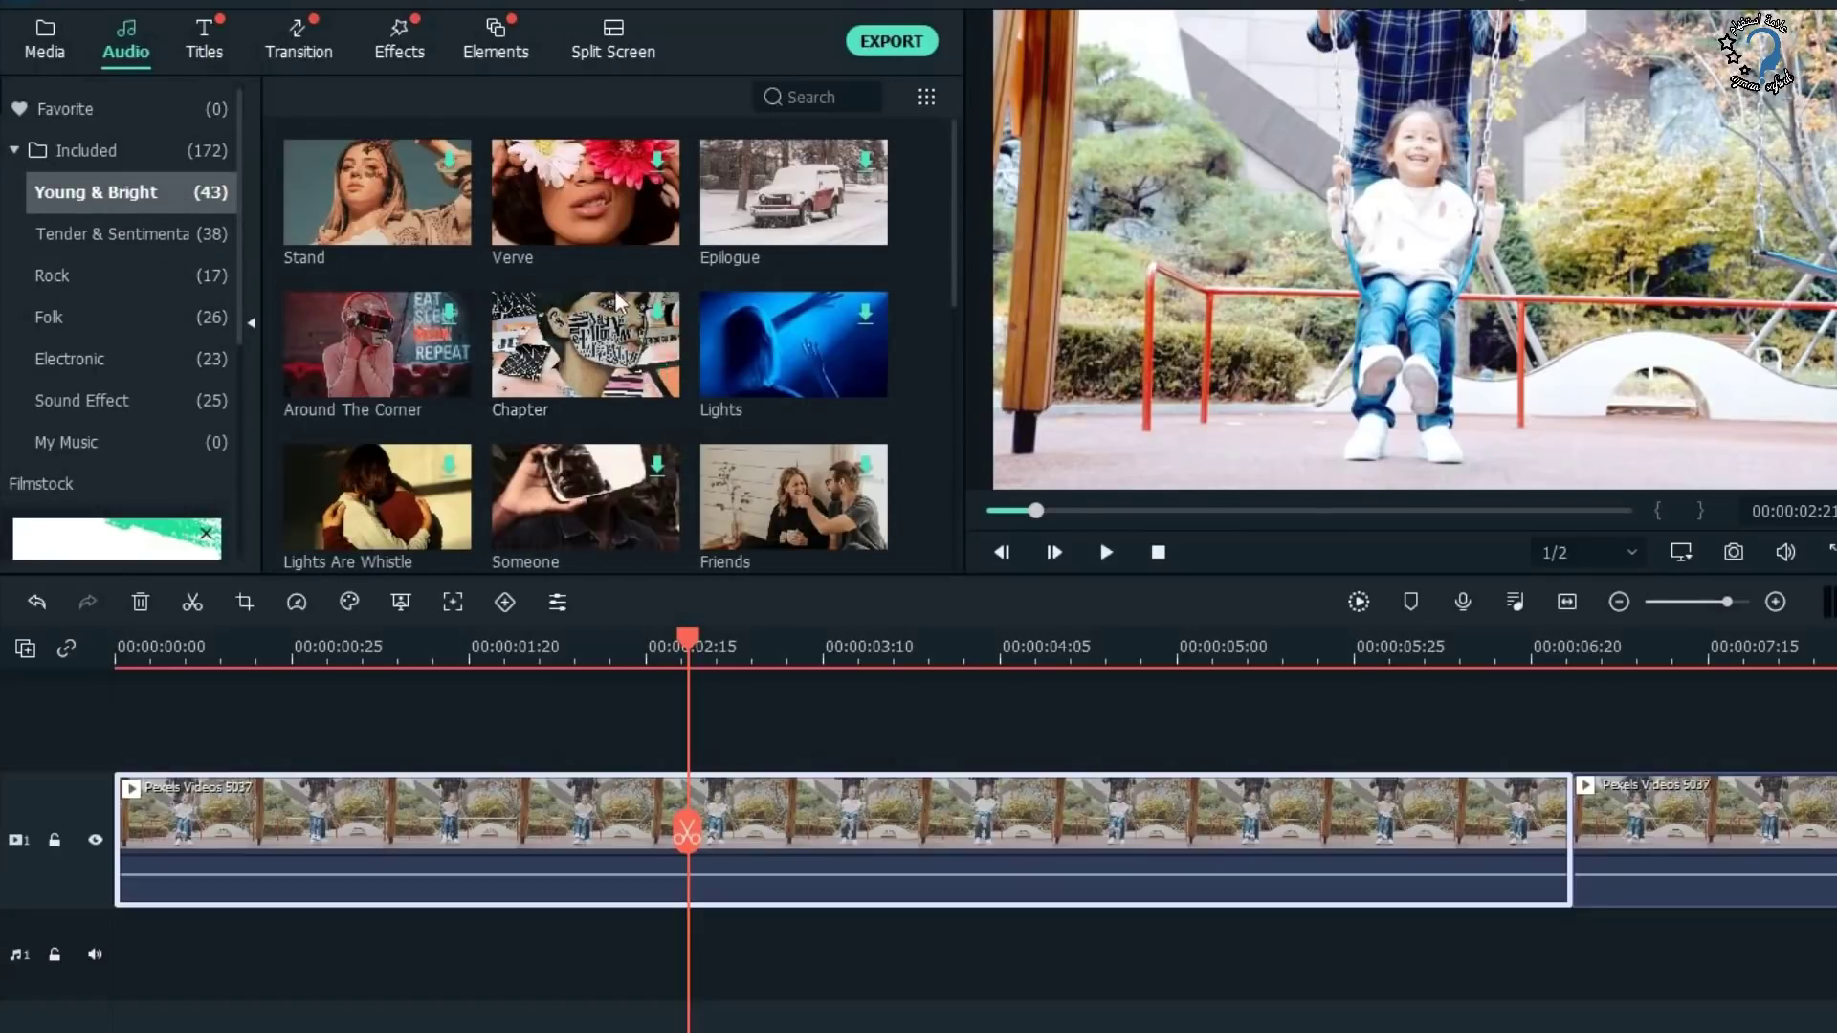
{"action": "scroll", "coordinate": [624, 325], "scroll_direction": "down", "scroll_amount": 3}
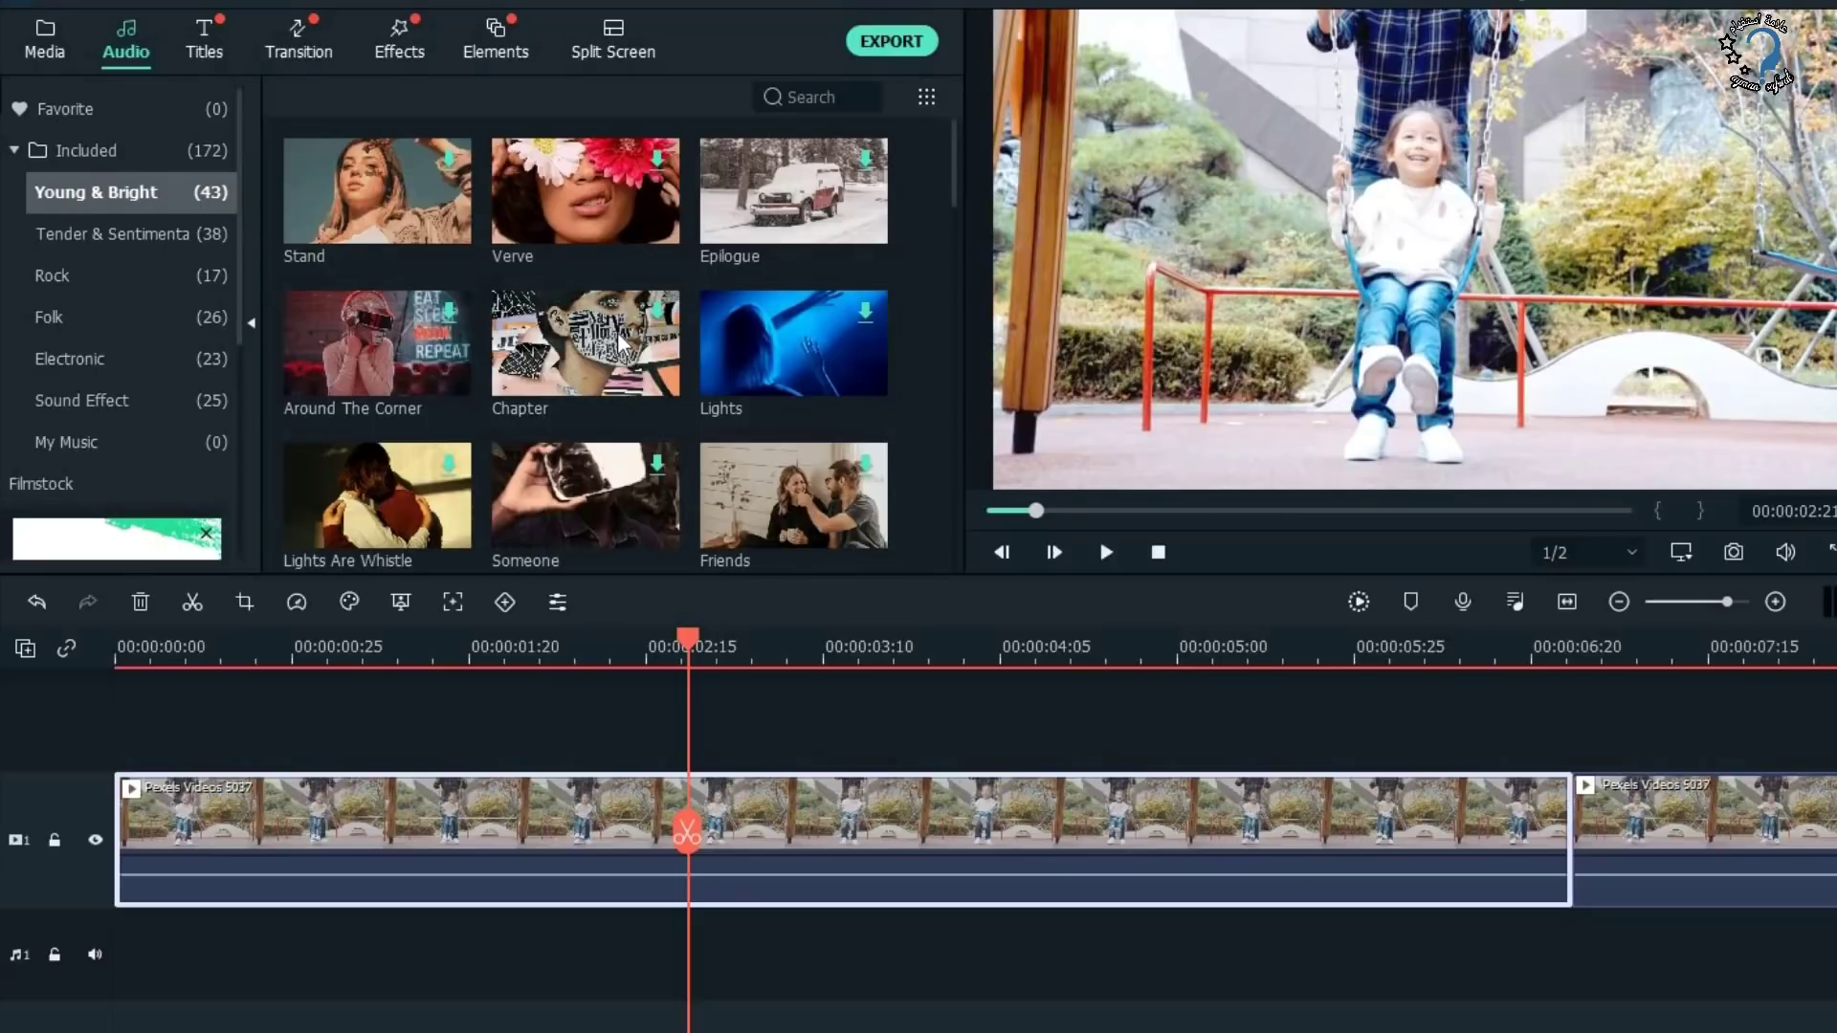
{"action": "mouse_move", "coordinate": [549, 350]}
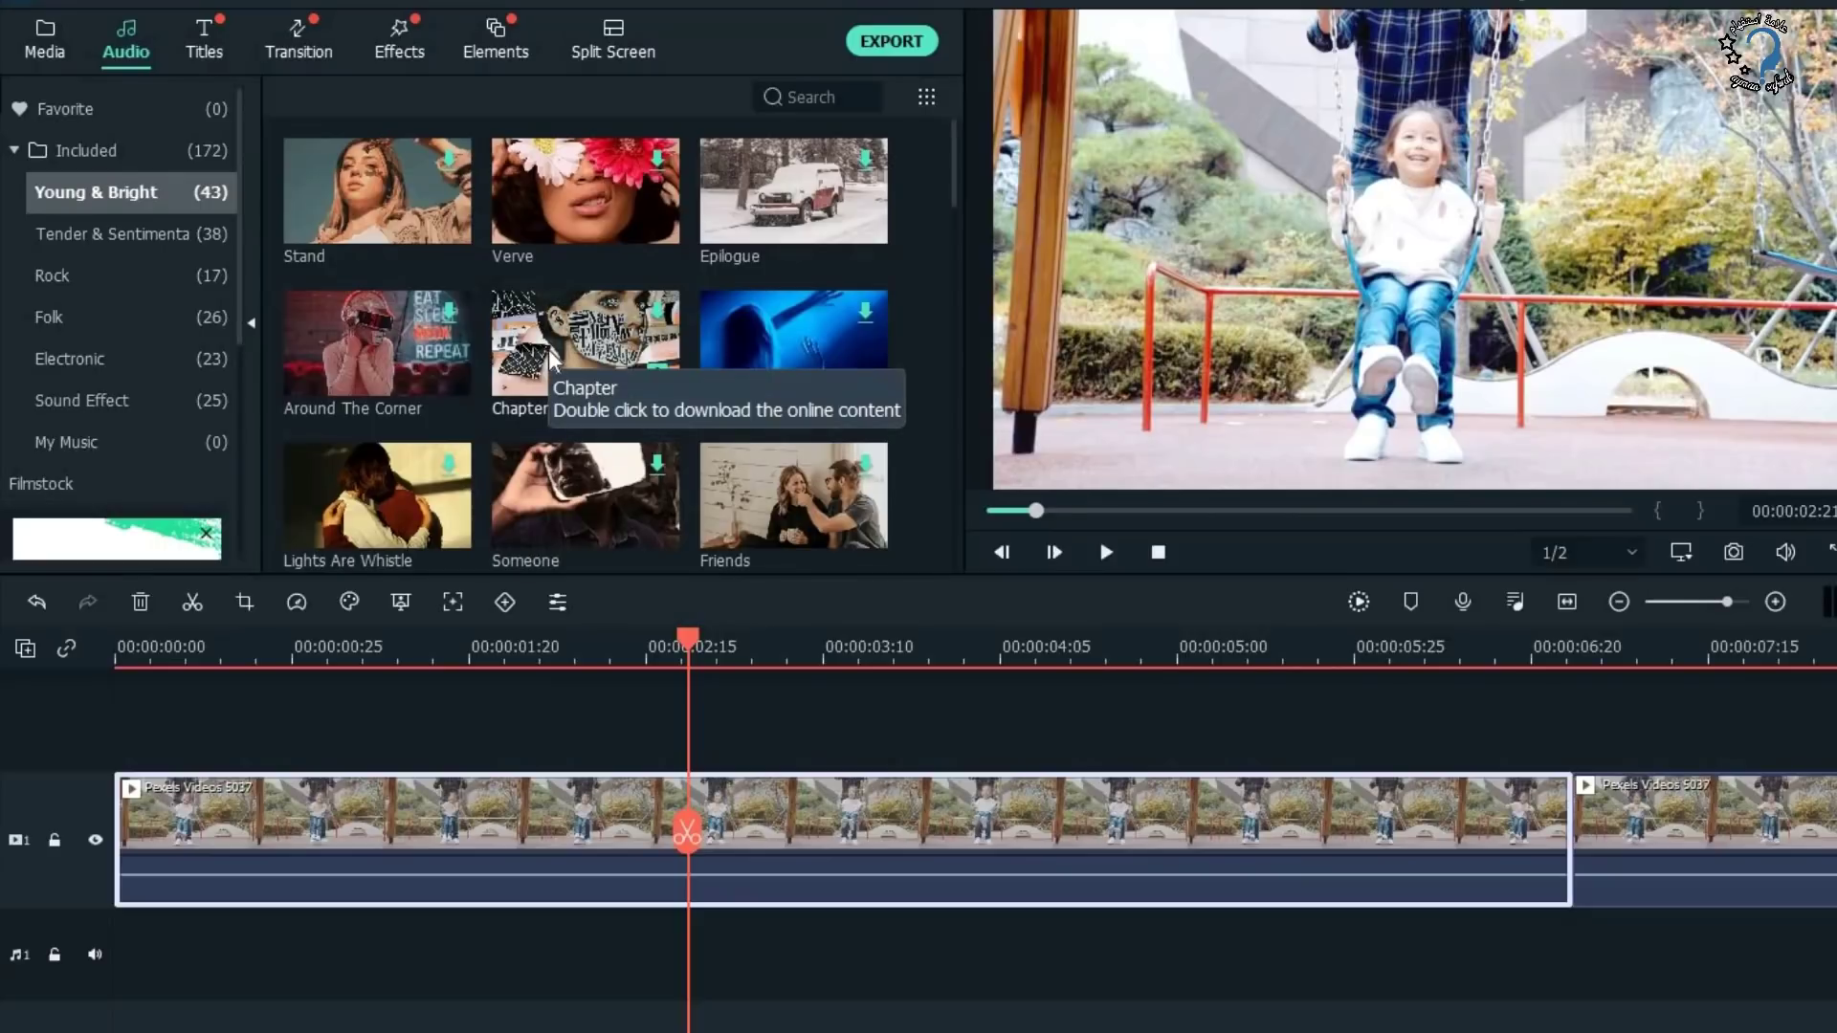
Browse the included title templates and preview the Title 5 template.
{"action": "left_click", "coordinate": [199, 43]}
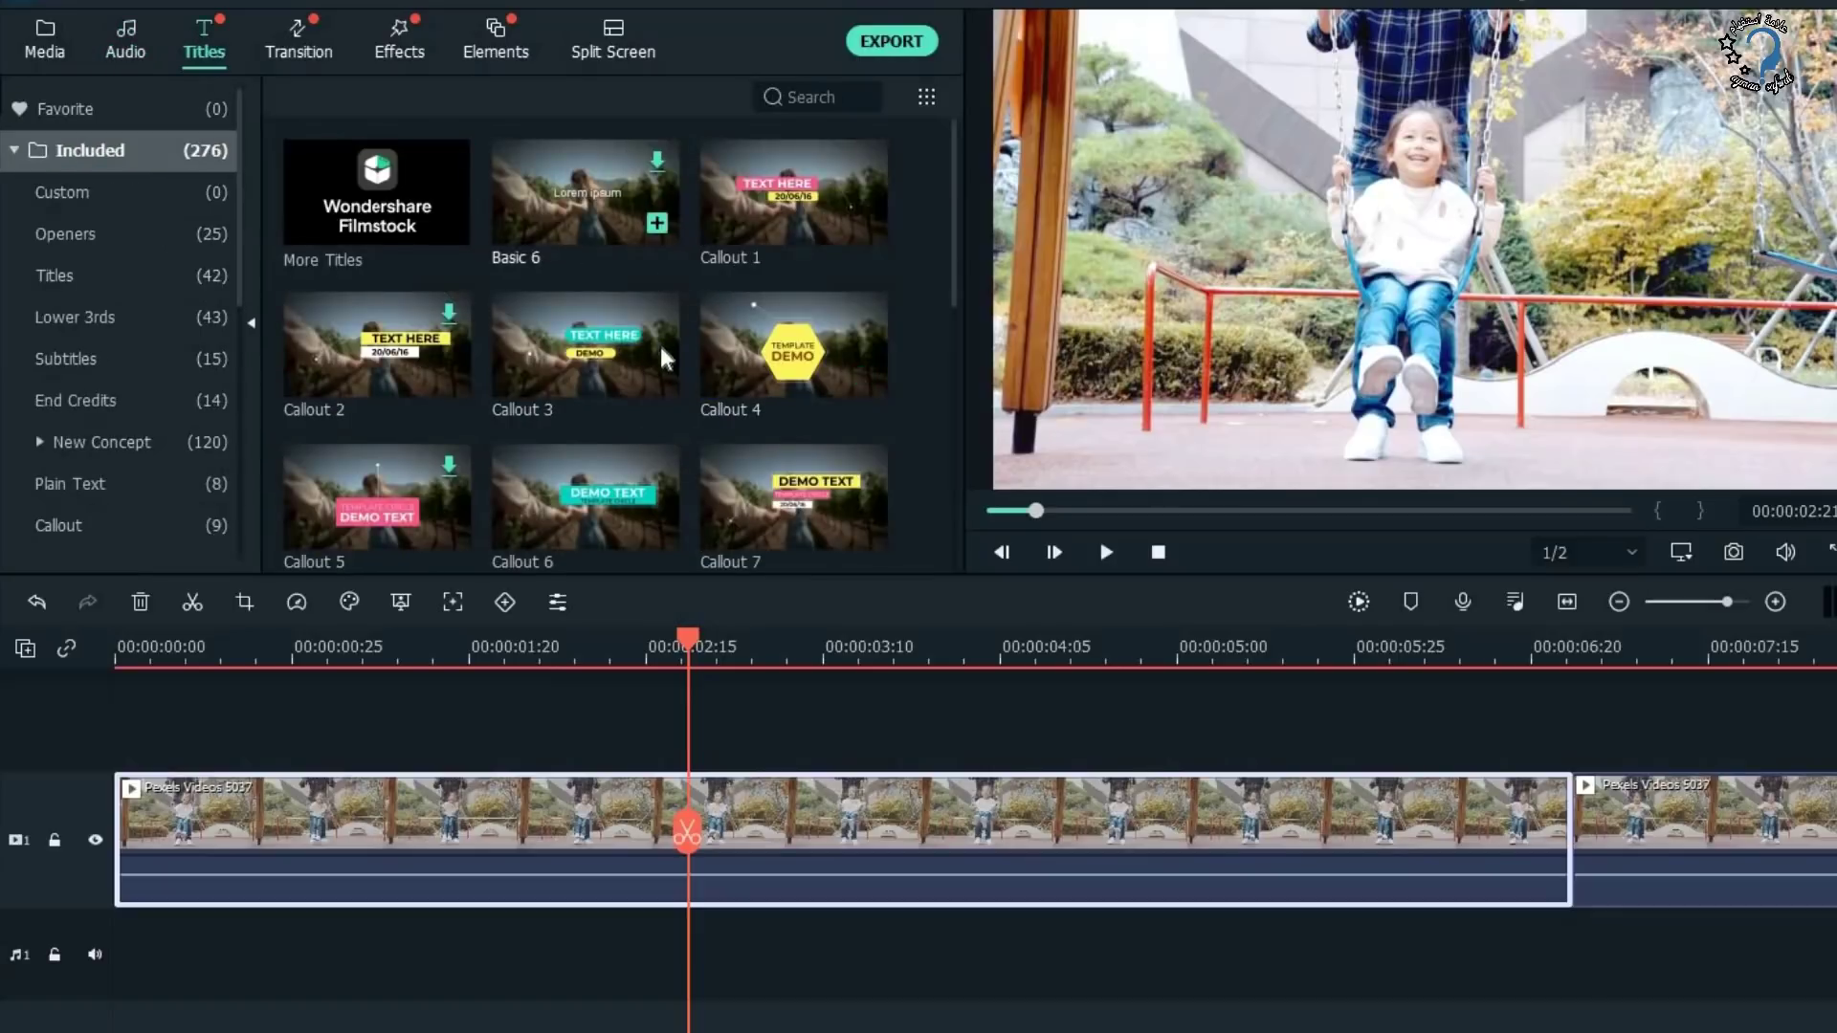
{"action": "scroll", "coordinate": [660, 346], "scroll_direction": "down", "scroll_amount": 5}
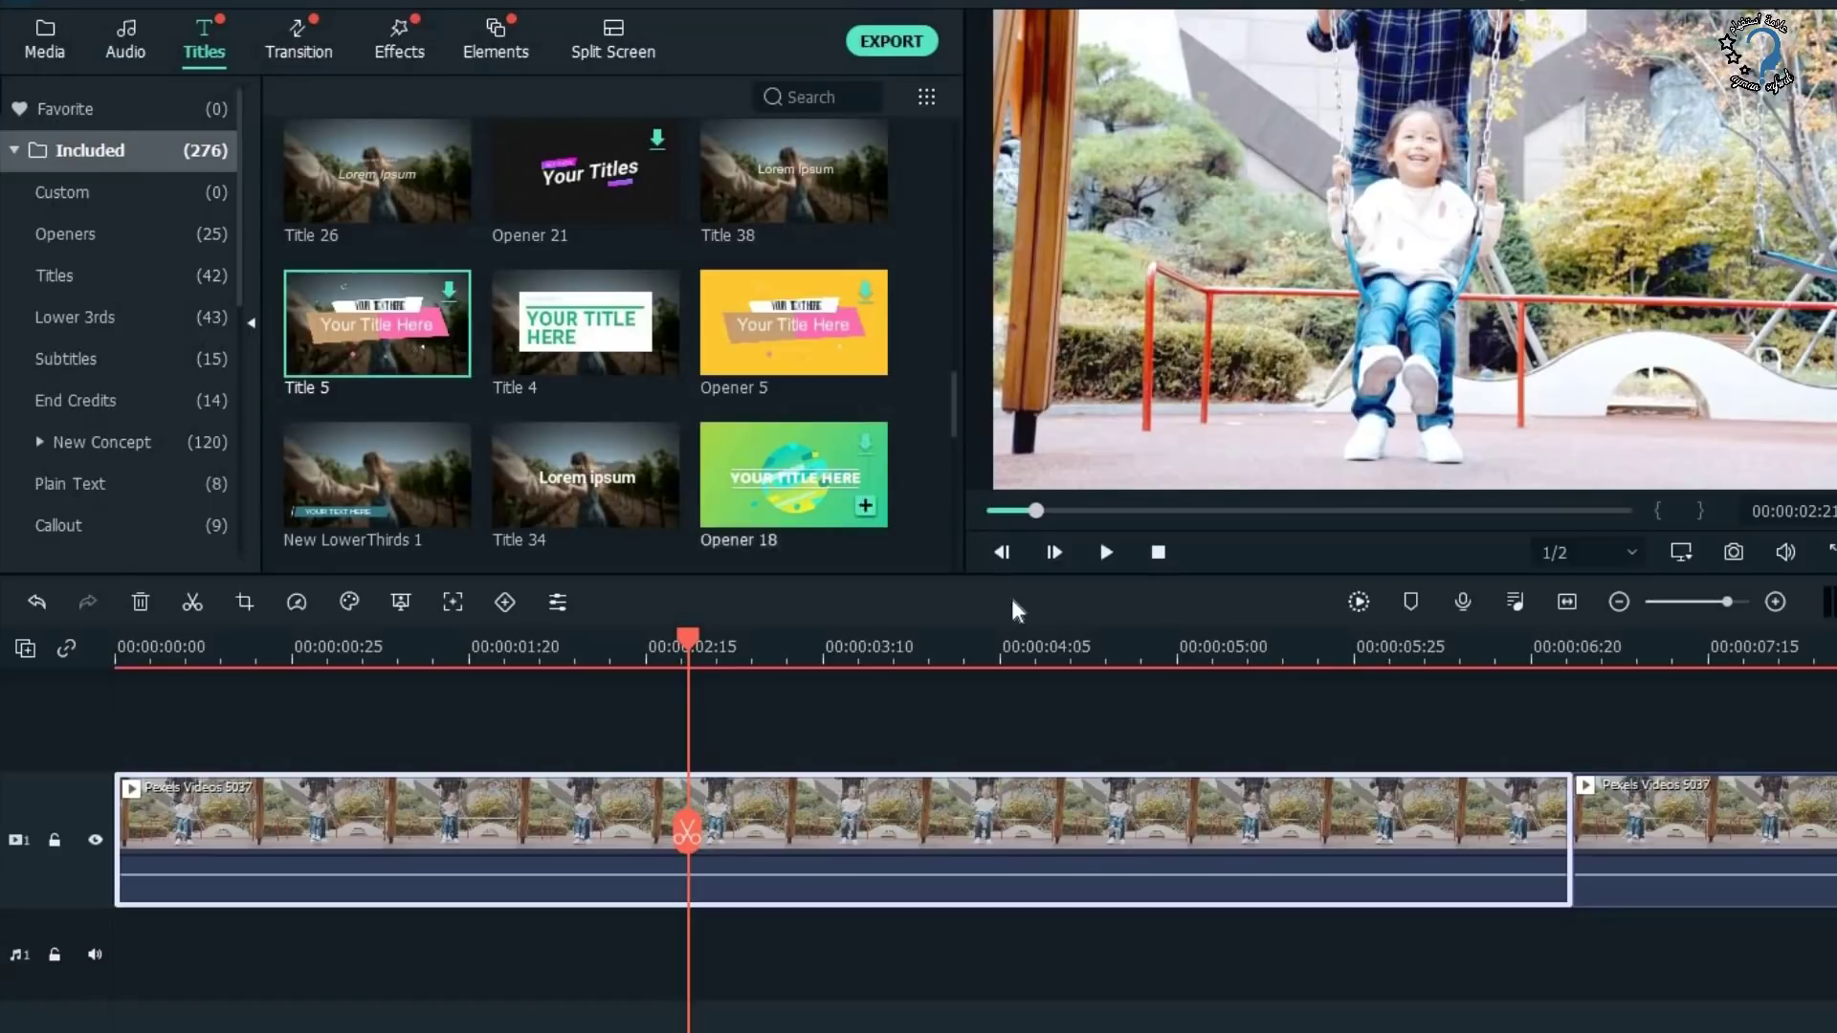
{"action": "left_click", "coordinate": [383, 313]}
{"action": "left_click", "coordinate": [1105, 552]}
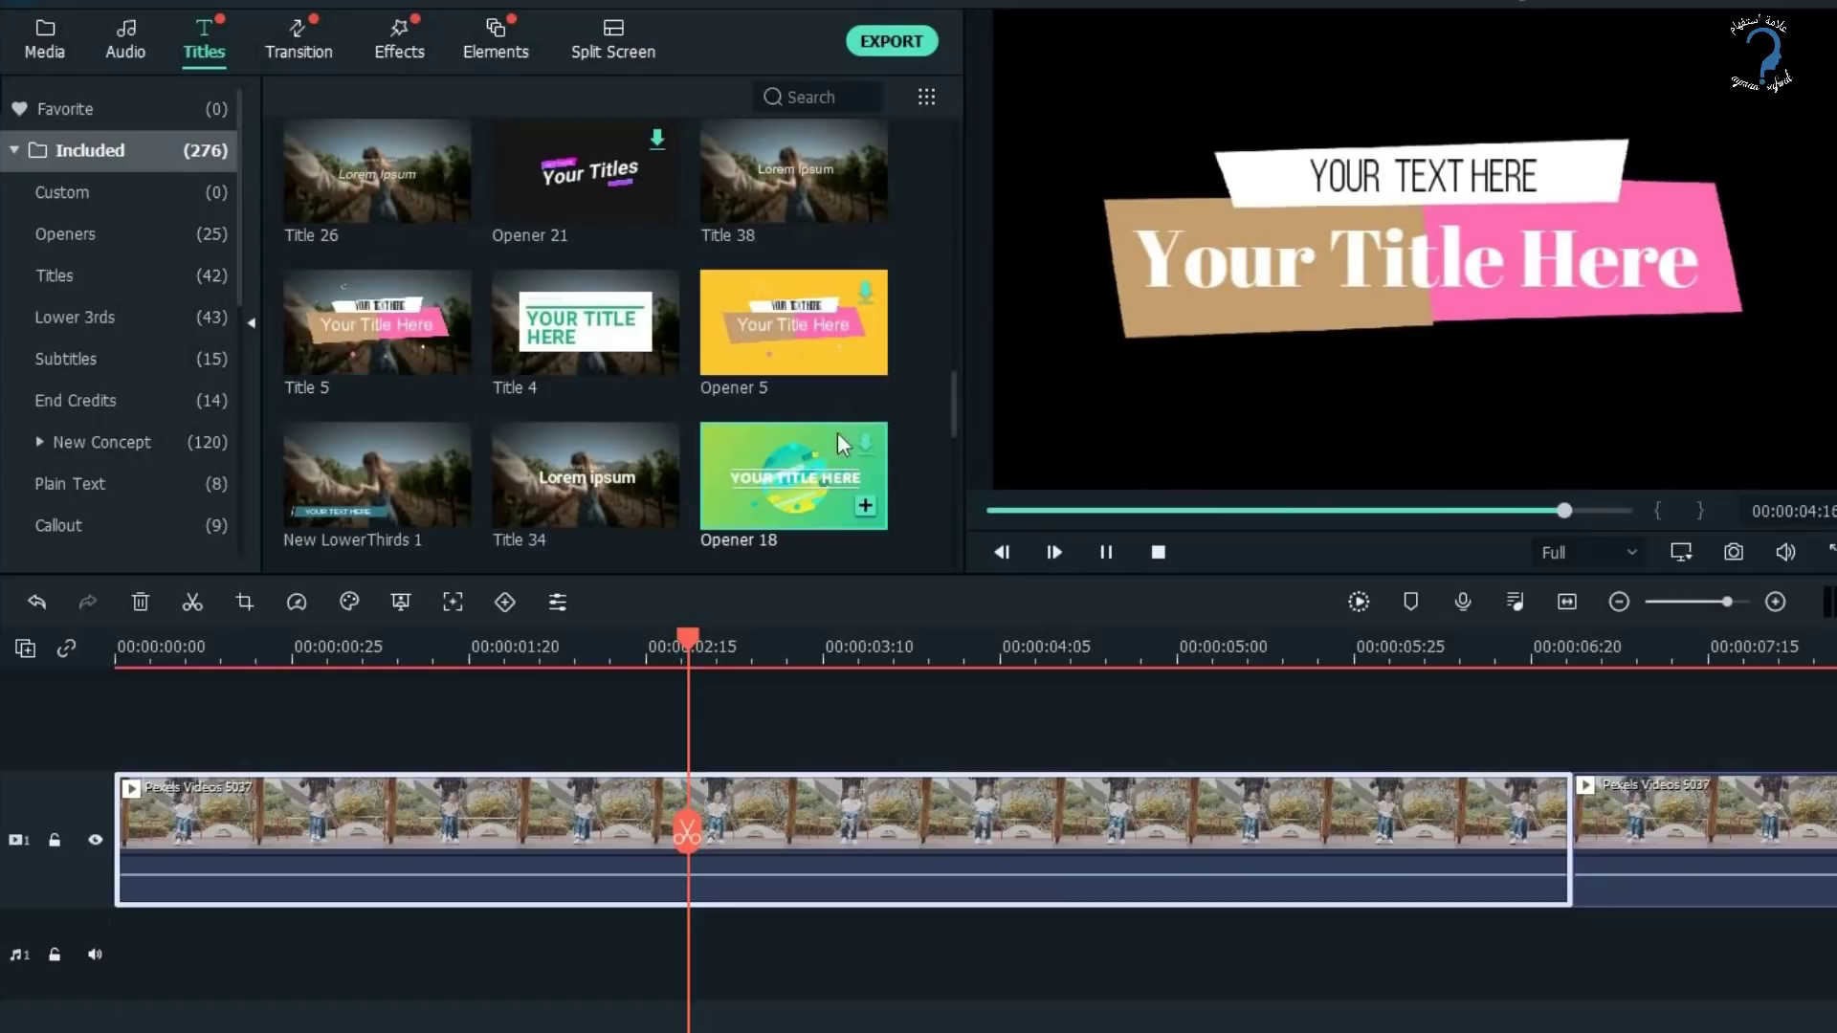
Browse the included title templates and look through the Titles category.
{"action": "scroll", "coordinate": [807, 404], "scroll_direction": "up", "scroll_amount": 10}
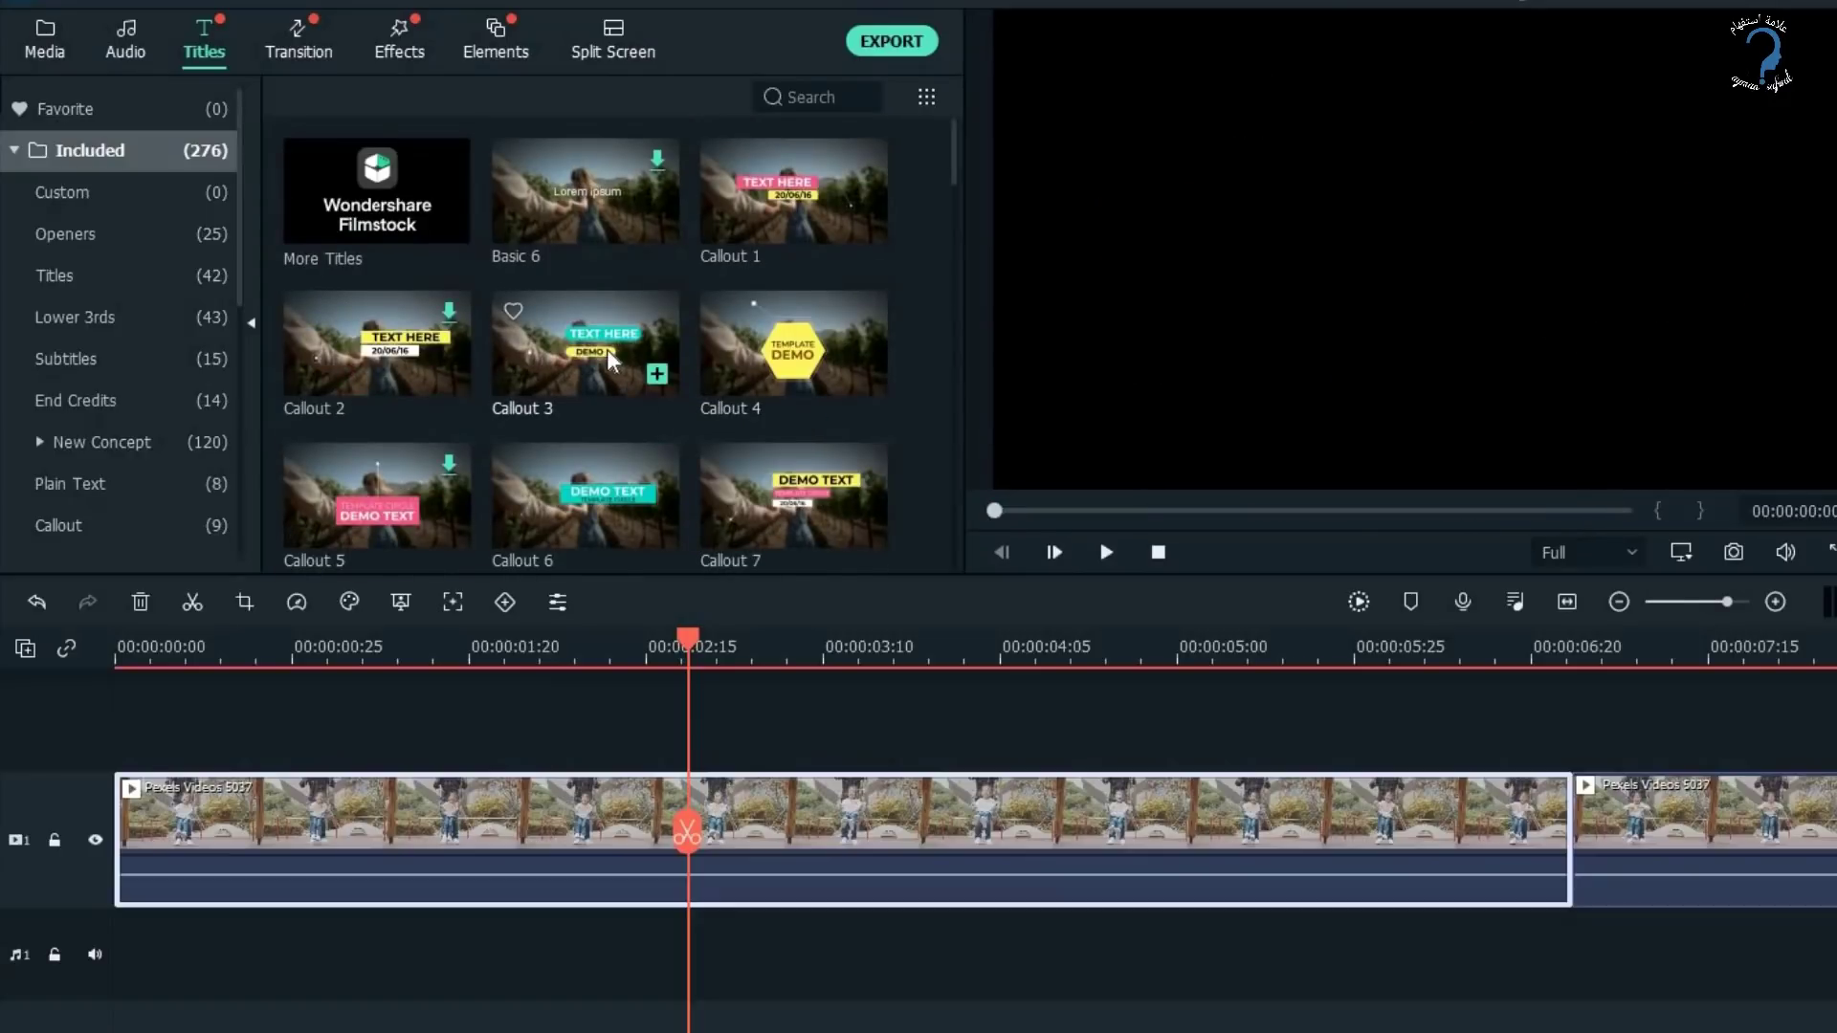
{"action": "left_click", "coordinate": [579, 348]}
{"action": "scroll", "coordinate": [571, 377], "scroll_direction": "down", "scroll_amount": 5}
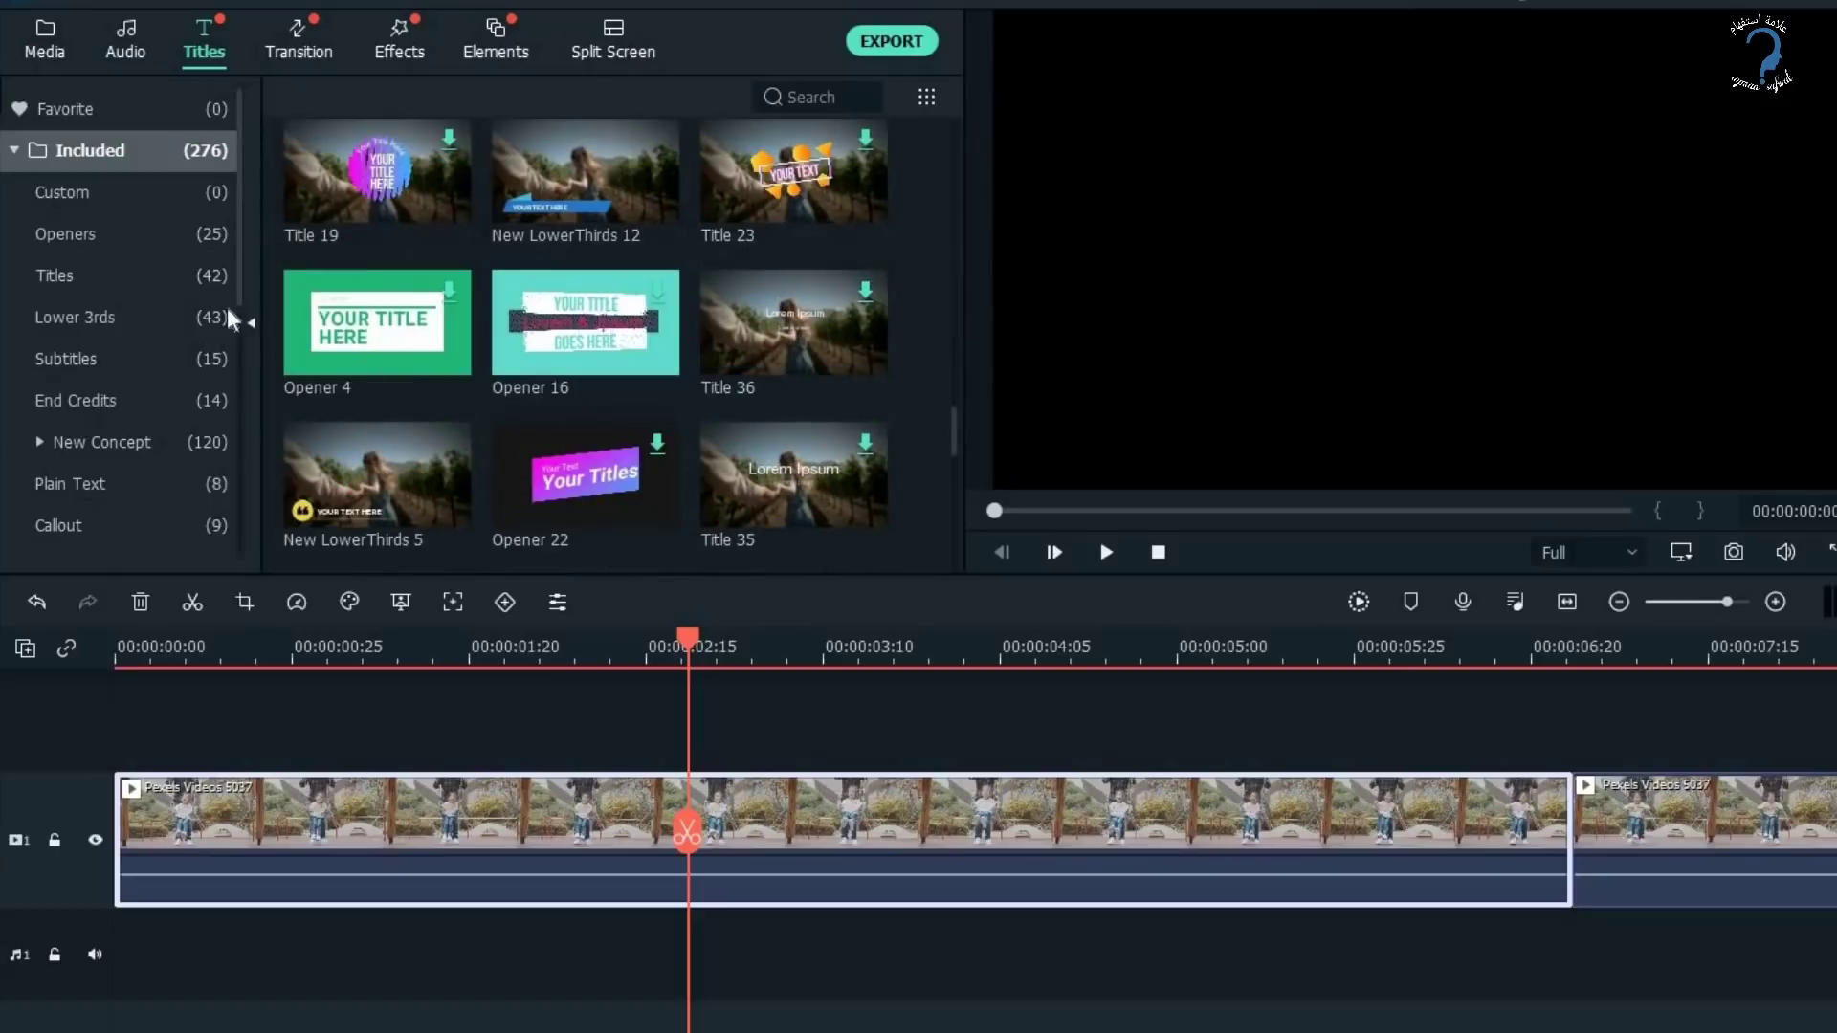
{"action": "left_click", "coordinate": [96, 316]}
{"action": "left_click", "coordinate": [99, 279]}
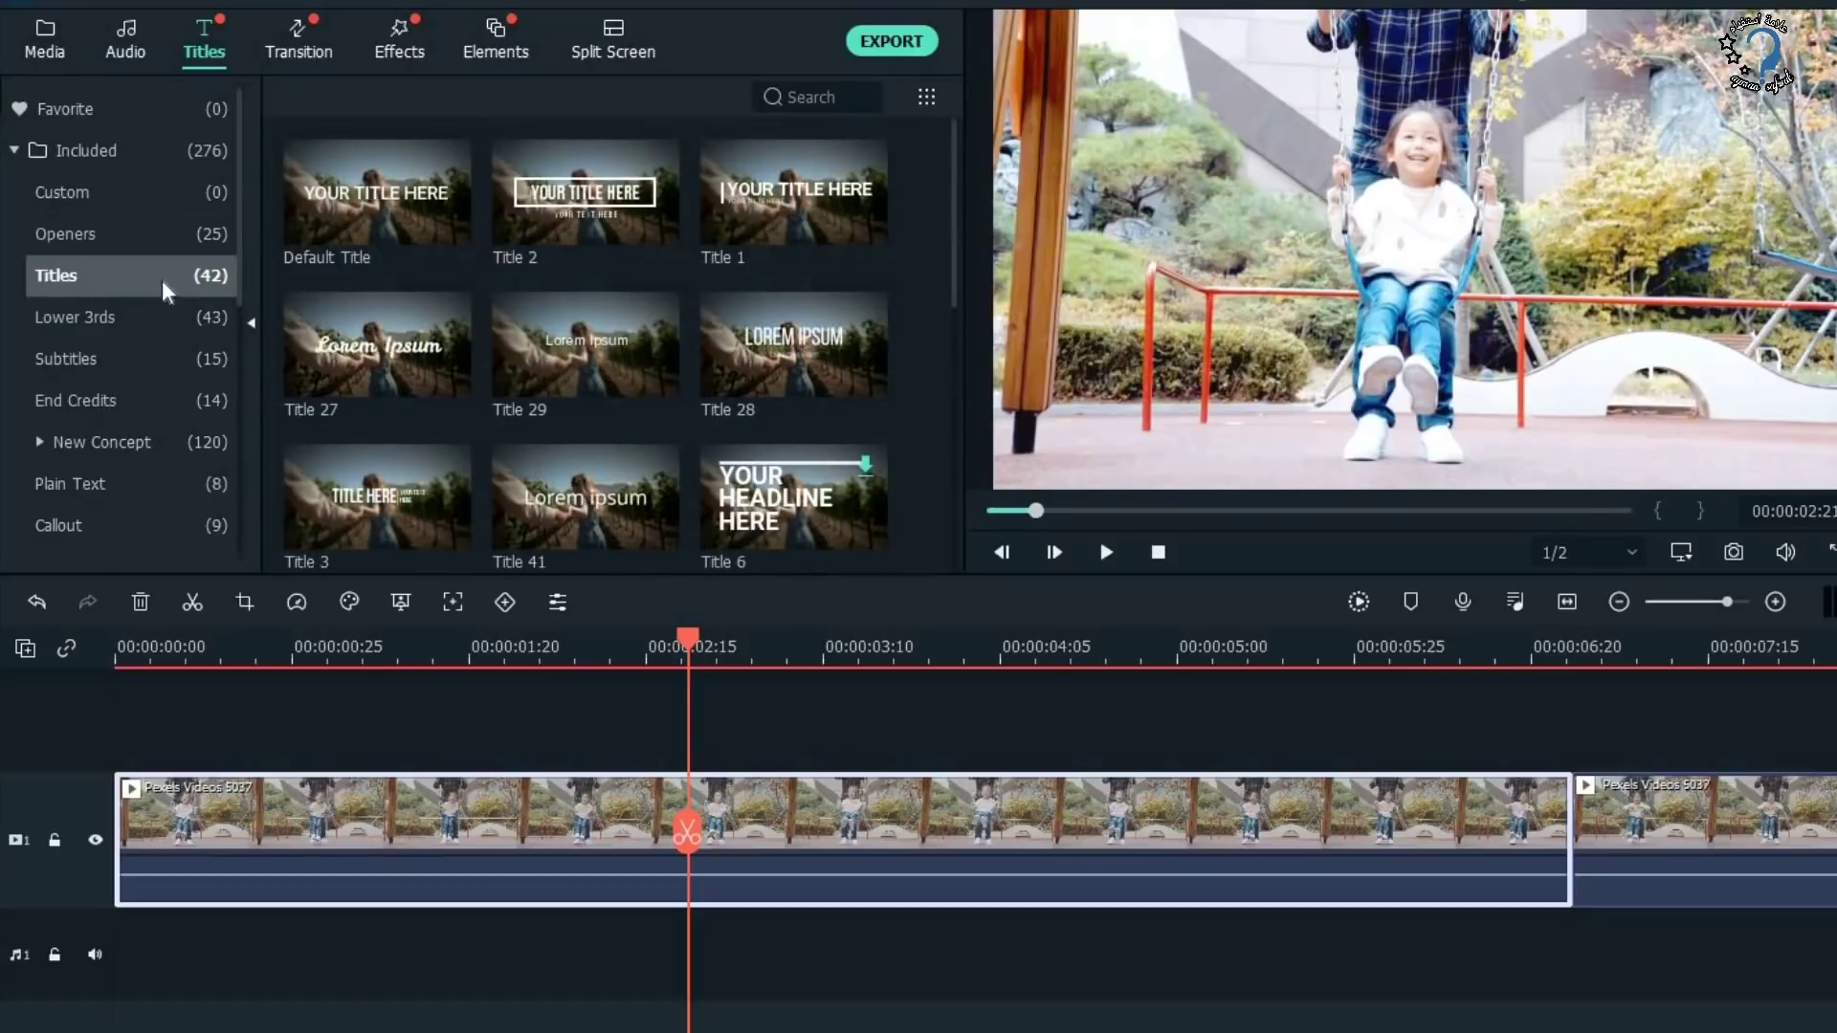
{"action": "scroll", "coordinate": [595, 415], "scroll_direction": "down", "scroll_amount": 3}
Add the Lower Third 17 title above the first clip, starting just before 00:00:02:15, and view its design mid-title.
{"action": "left_click", "coordinate": [99, 313]}
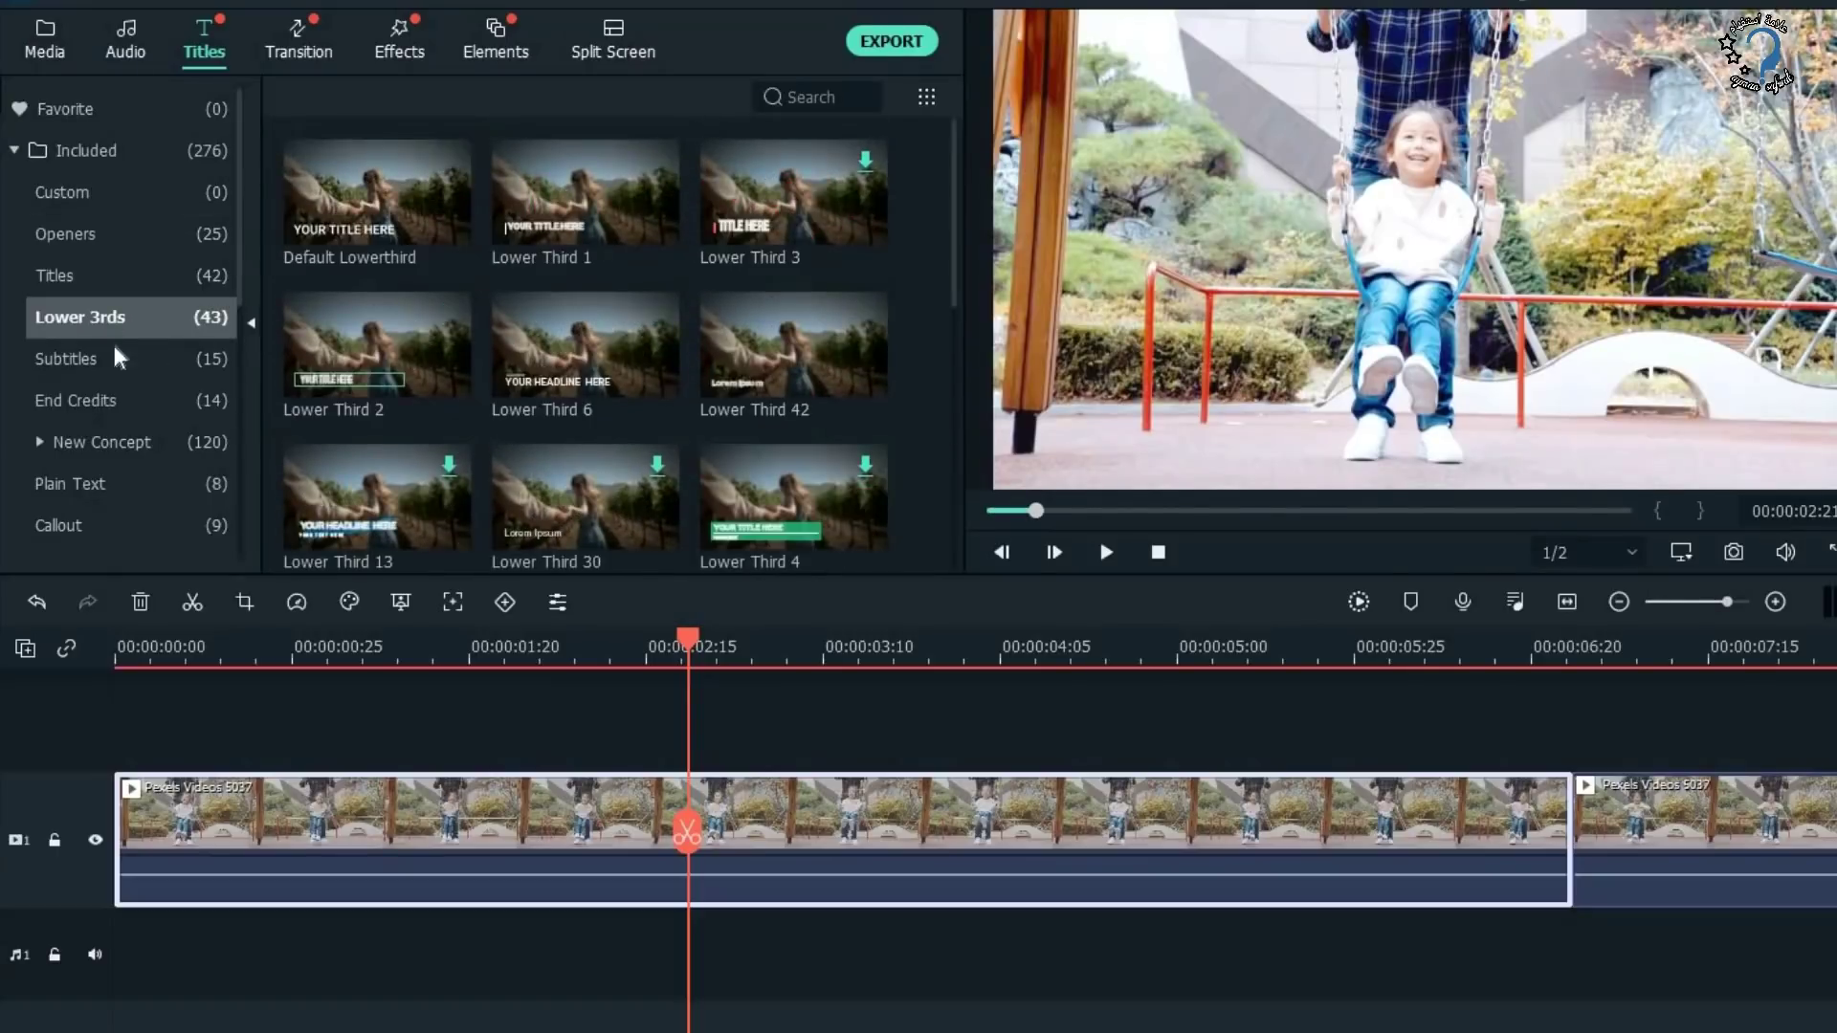
{"action": "scroll", "coordinate": [583, 416], "scroll_direction": "down", "scroll_amount": 3}
{"action": "mouse_move", "coordinate": [387, 317]}
{"action": "left_click_drag", "start_coordinate": [379, 311], "coordinate": [639, 744]}
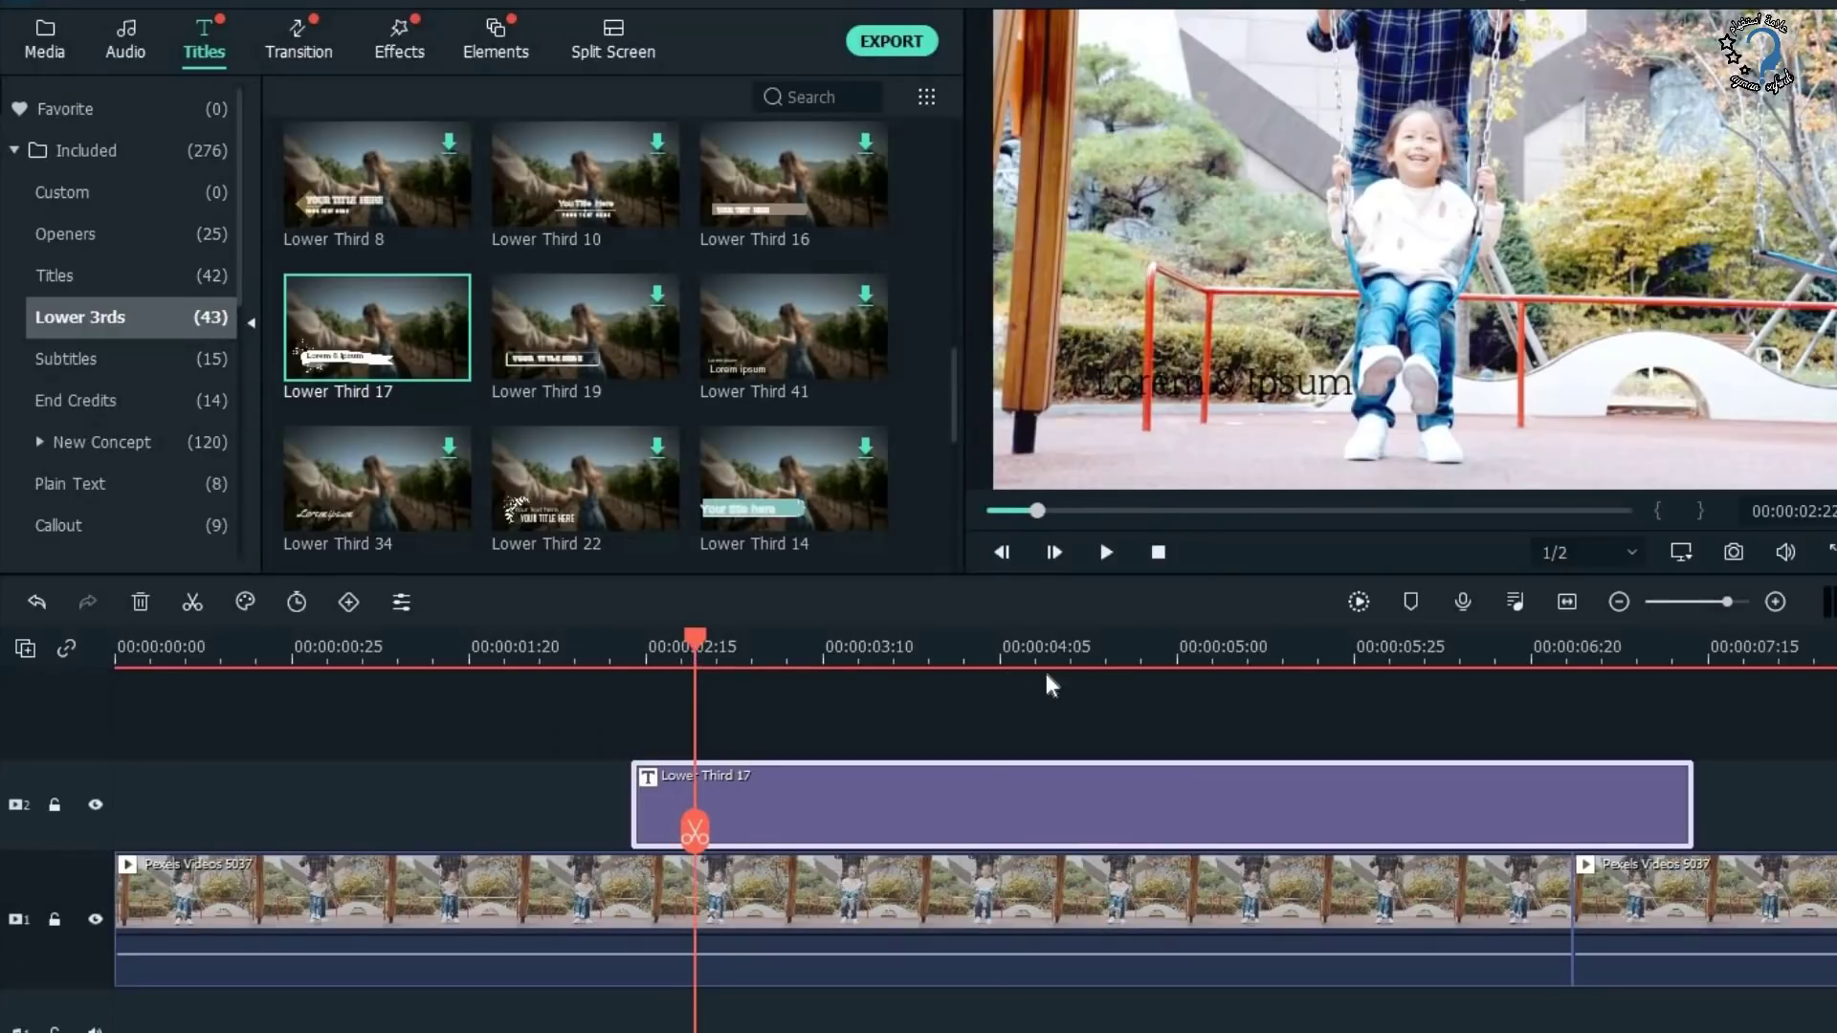
{"action": "left_click_drag", "start_coordinate": [1024, 660], "coordinate": [1105, 660]}
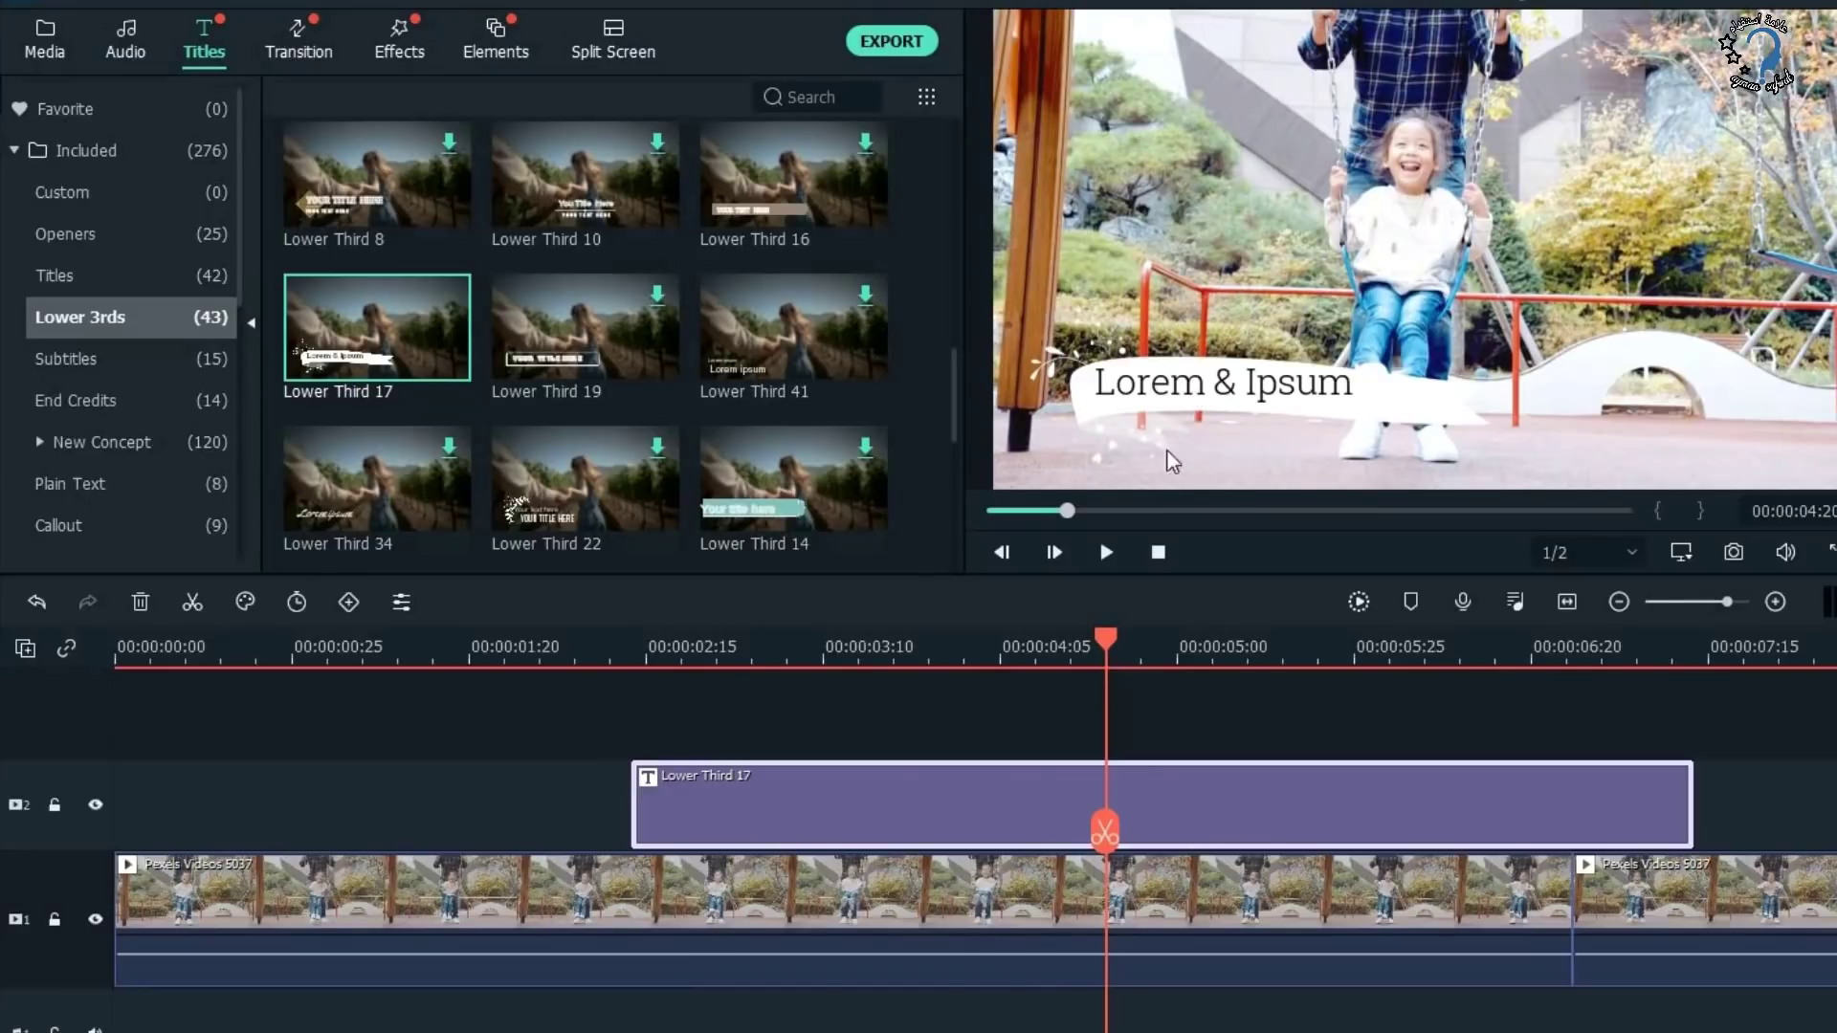
Replace the Lower Third 17 title's text with "علامة استفهام".
{"action": "double_click", "coordinate": [1158, 800]}
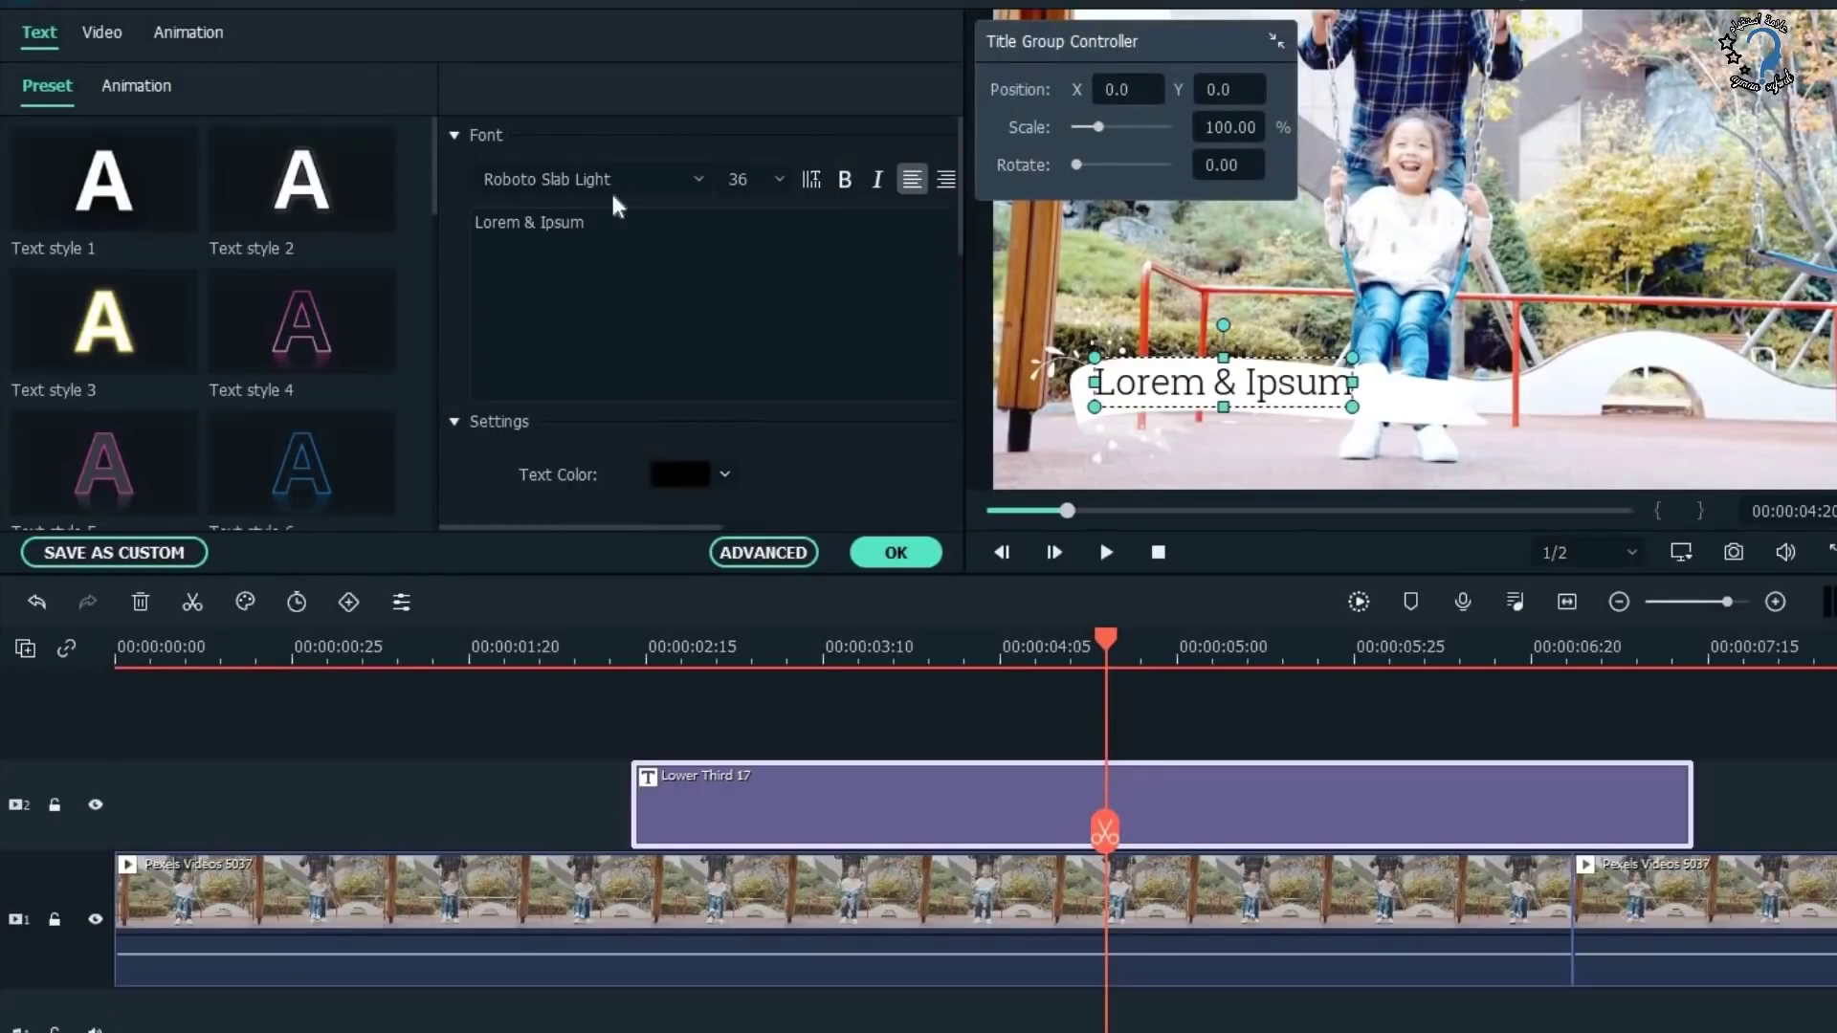
{"action": "left_click_drag", "start_coordinate": [632, 233], "coordinate": [445, 220]}
{"action": "key", "text": "BackSpace"}
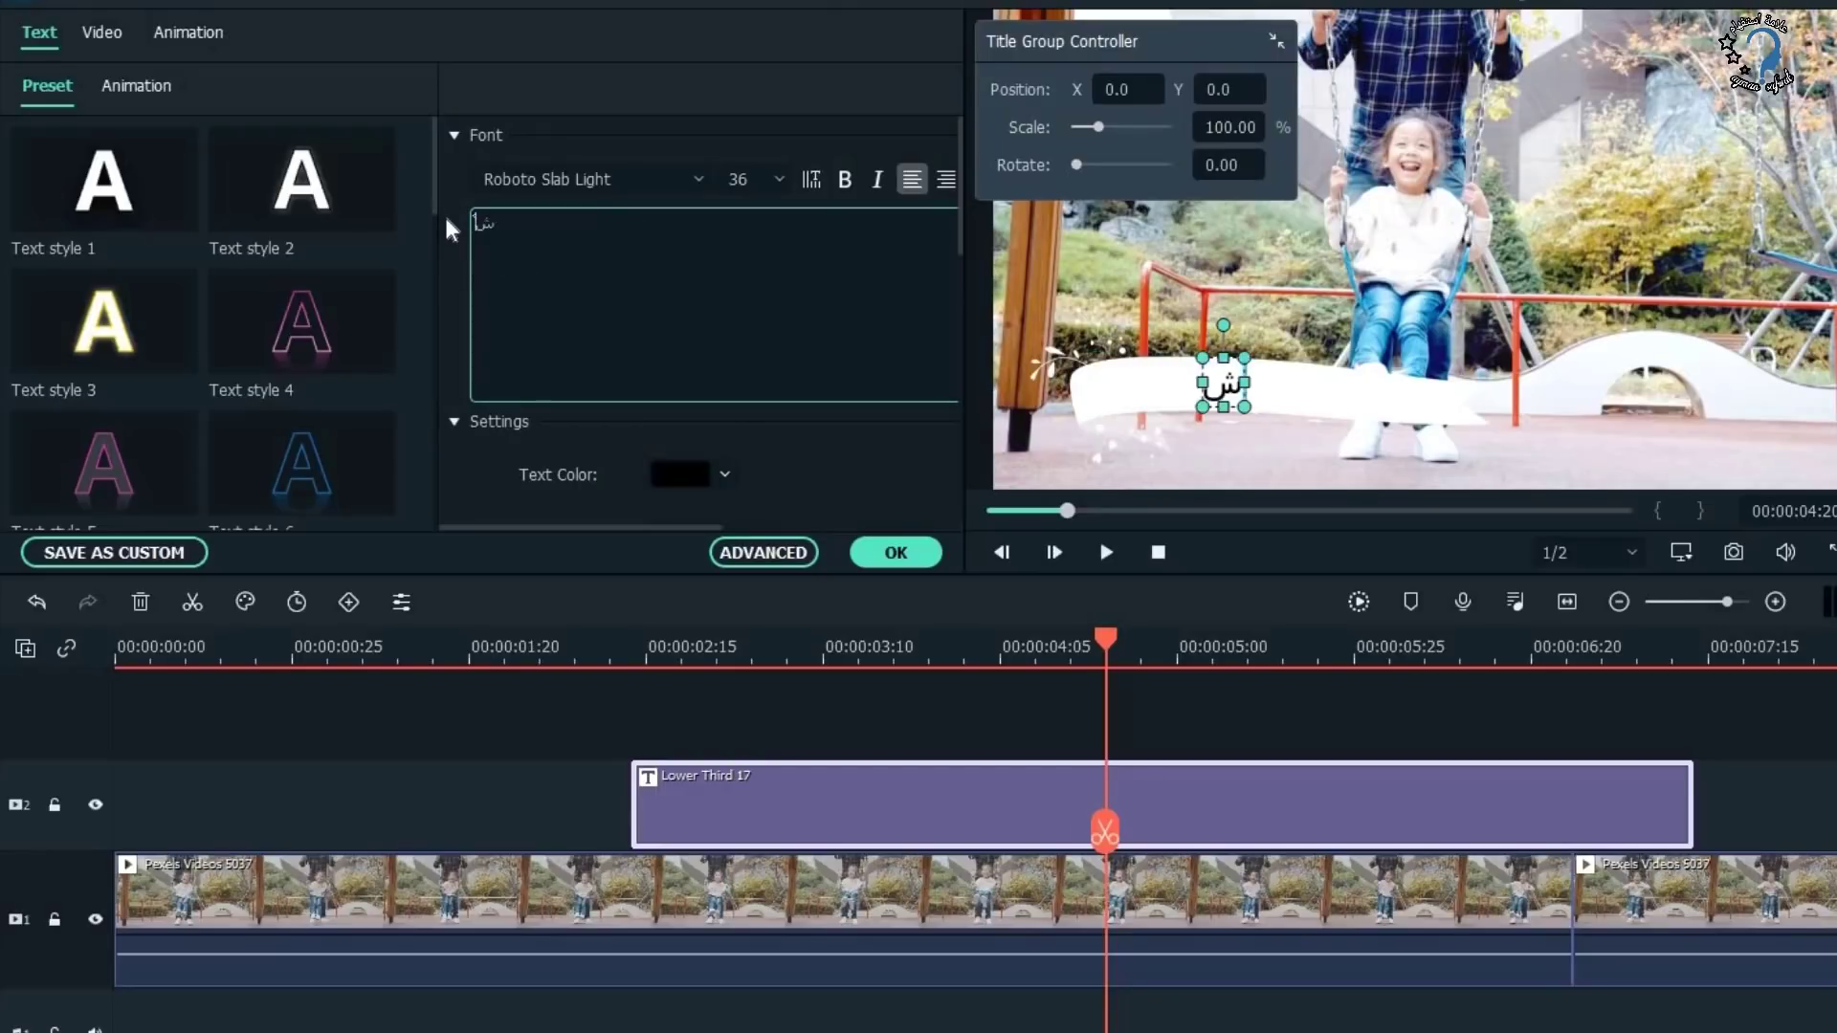
{"action": "type", "text": "ع"}
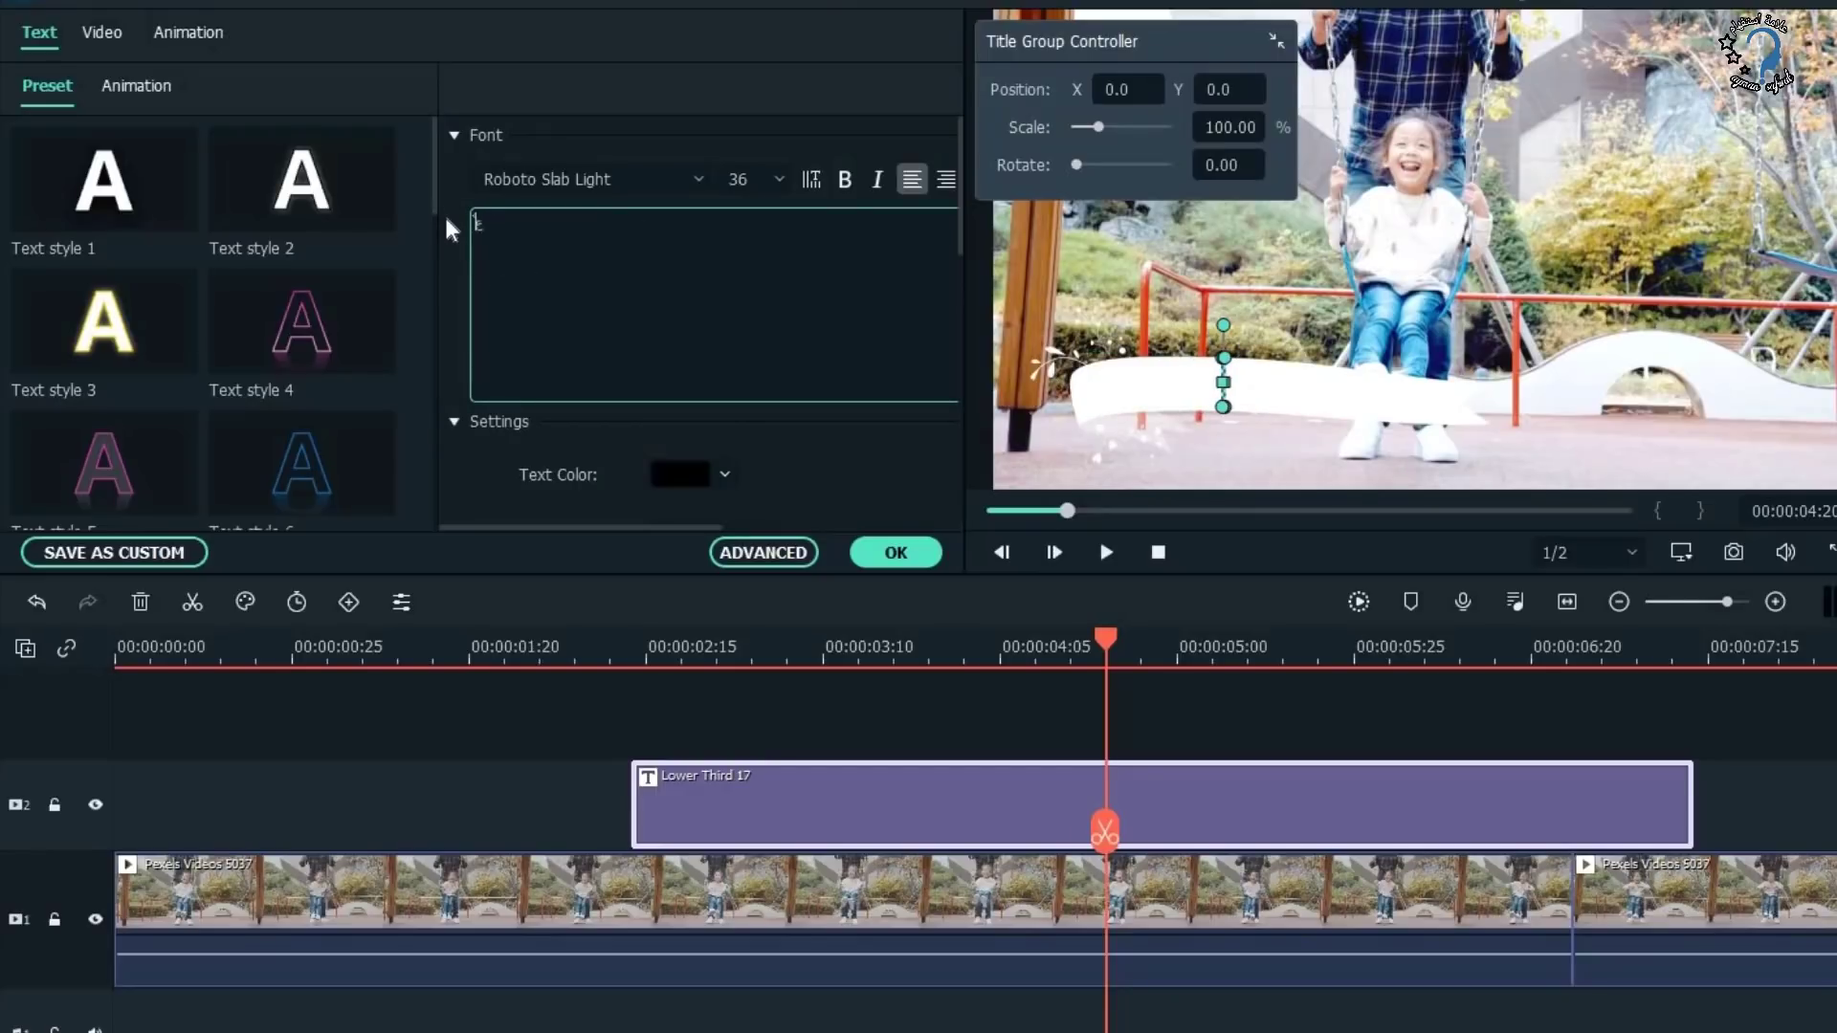
{"action": "type", "text": "لامة استفهام"}
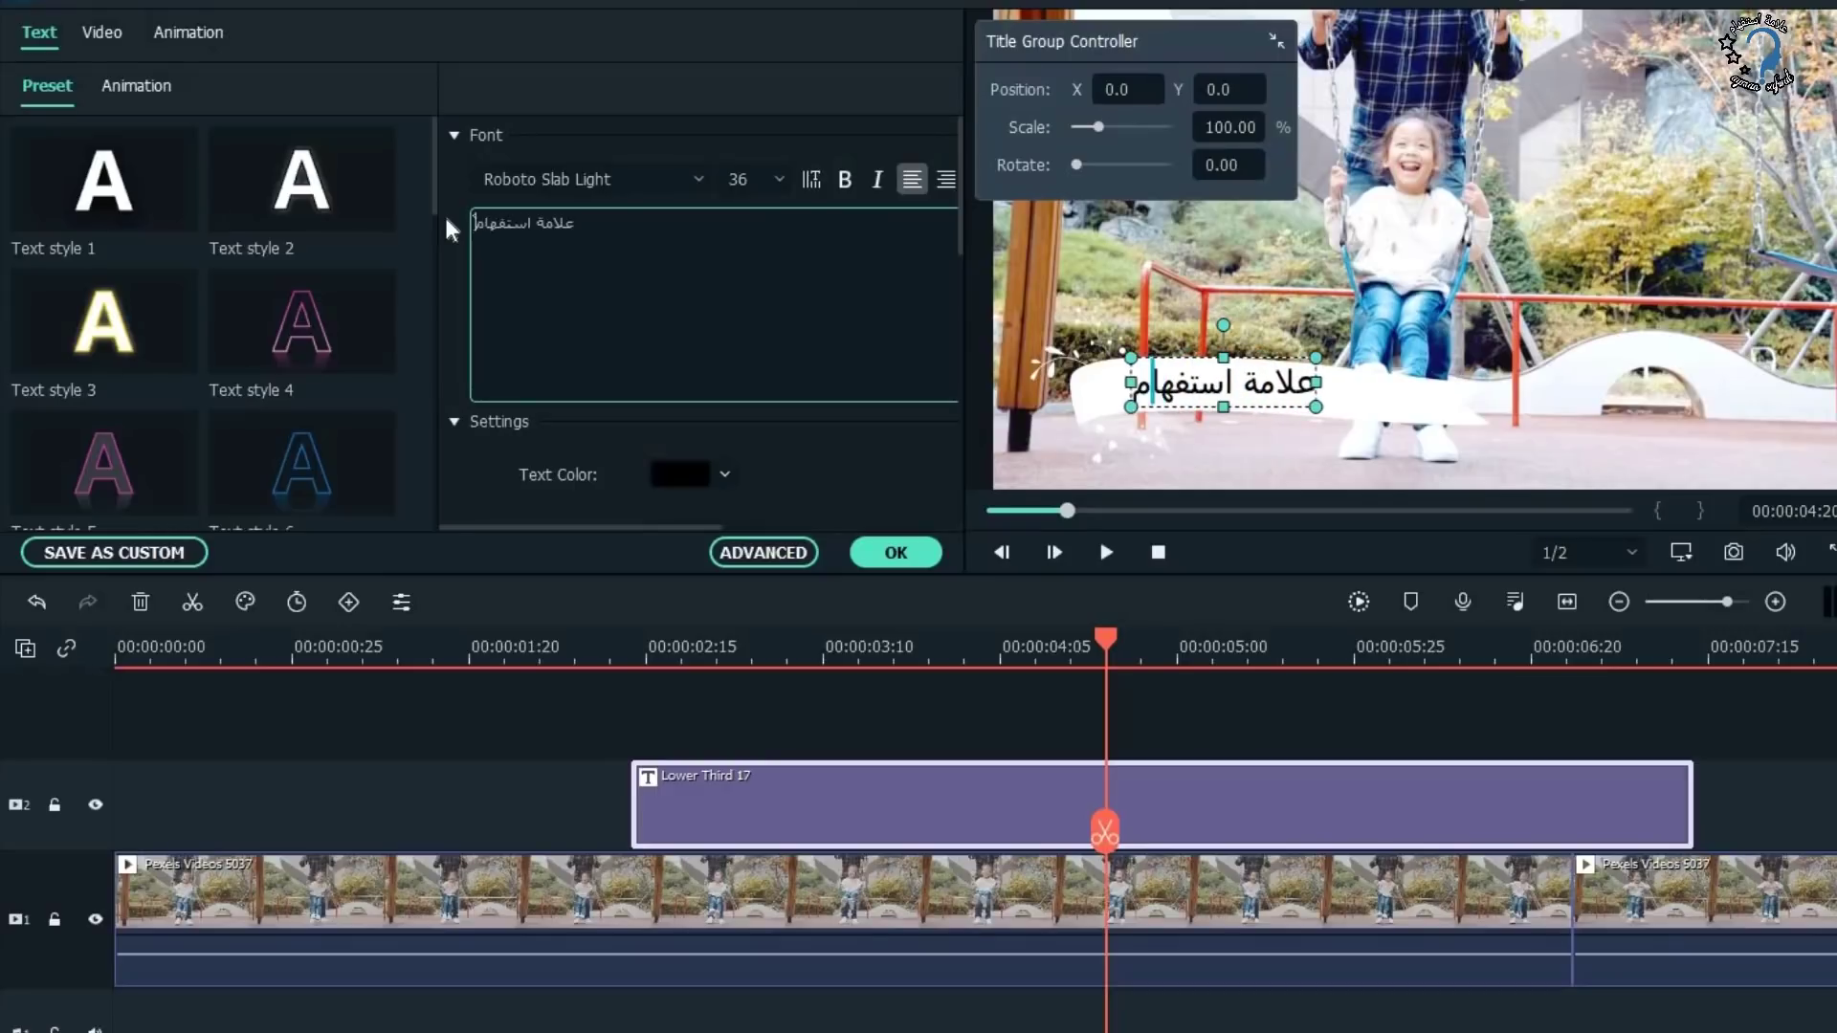
Make the title text bold at size 40 and apply the Text style 4 preset.
{"action": "left_click", "coordinate": [846, 180]}
{"action": "left_click", "coordinate": [771, 177]}
{"action": "scroll", "coordinate": [783, 291], "scroll_direction": "down", "scroll_amount": 1}
{"action": "left_click", "coordinate": [739, 400]}
{"action": "scroll", "coordinate": [784, 324], "scroll_direction": "down", "scroll_amount": 1}
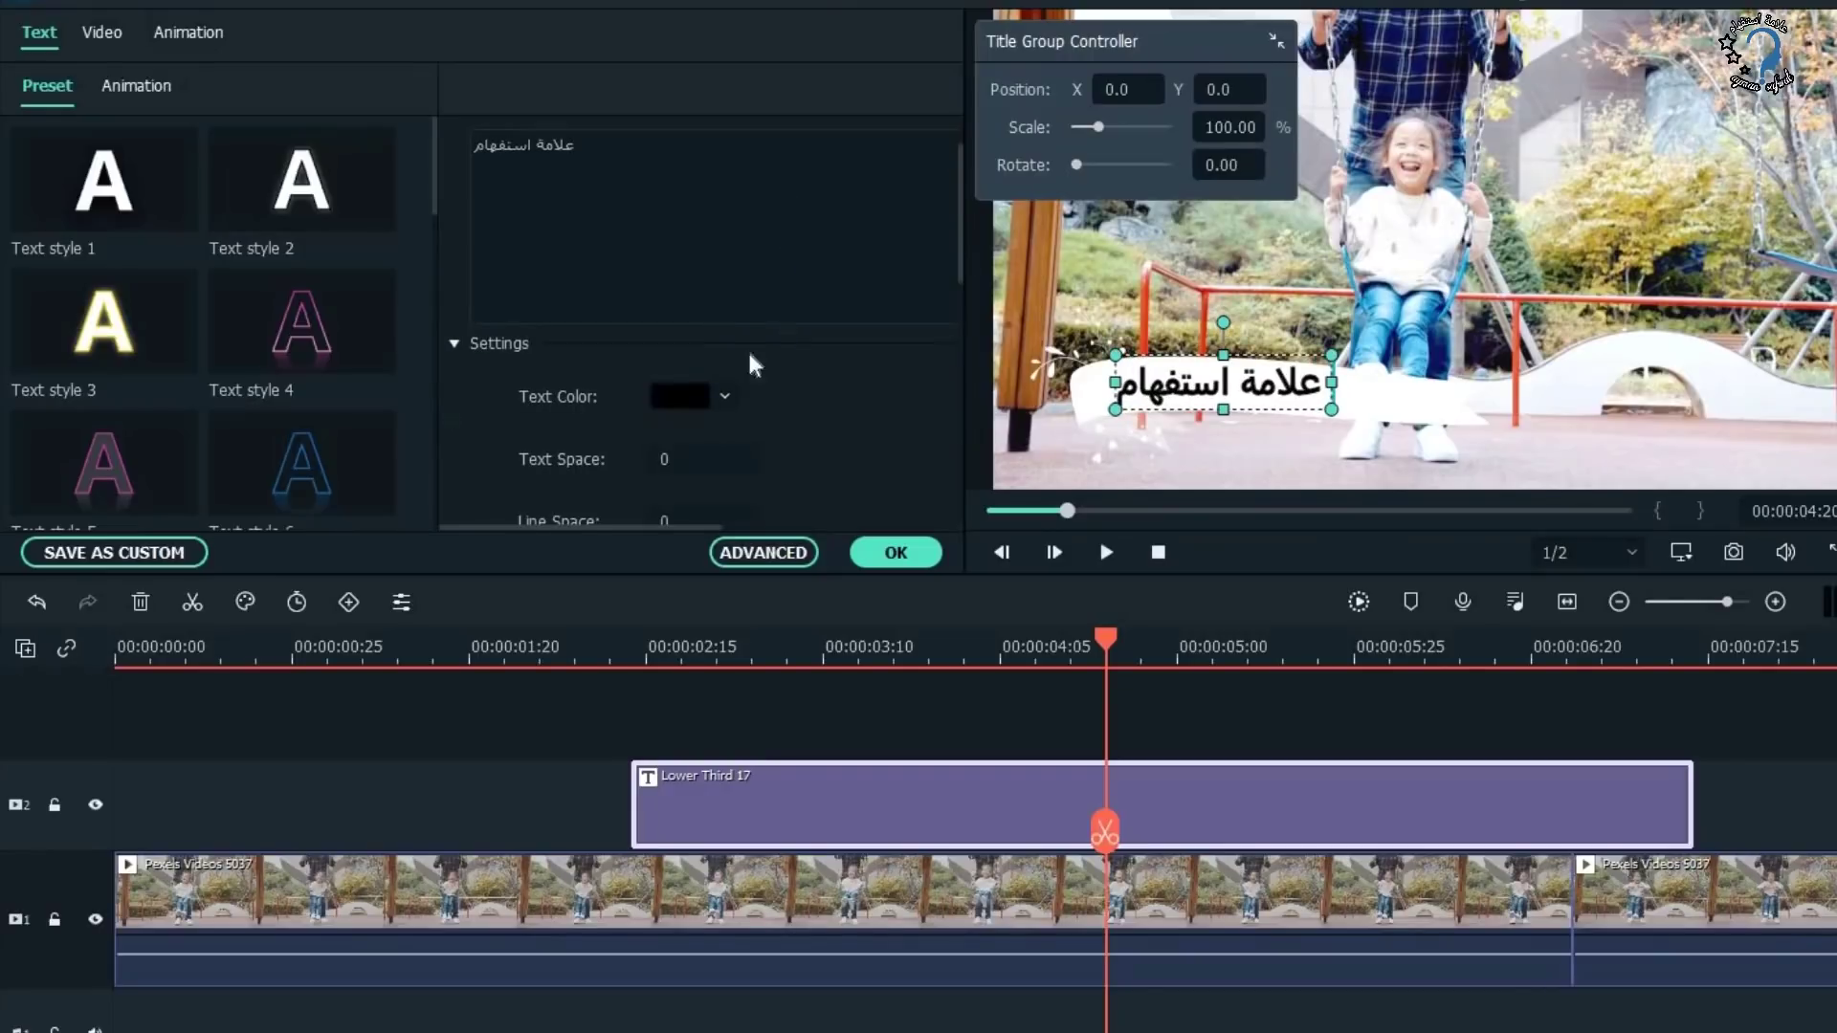
{"action": "scroll", "coordinate": [659, 440], "scroll_direction": "down", "scroll_amount": 1}
{"action": "mouse_move", "coordinate": [316, 184]}
{"action": "left_click", "coordinate": [302, 320]}
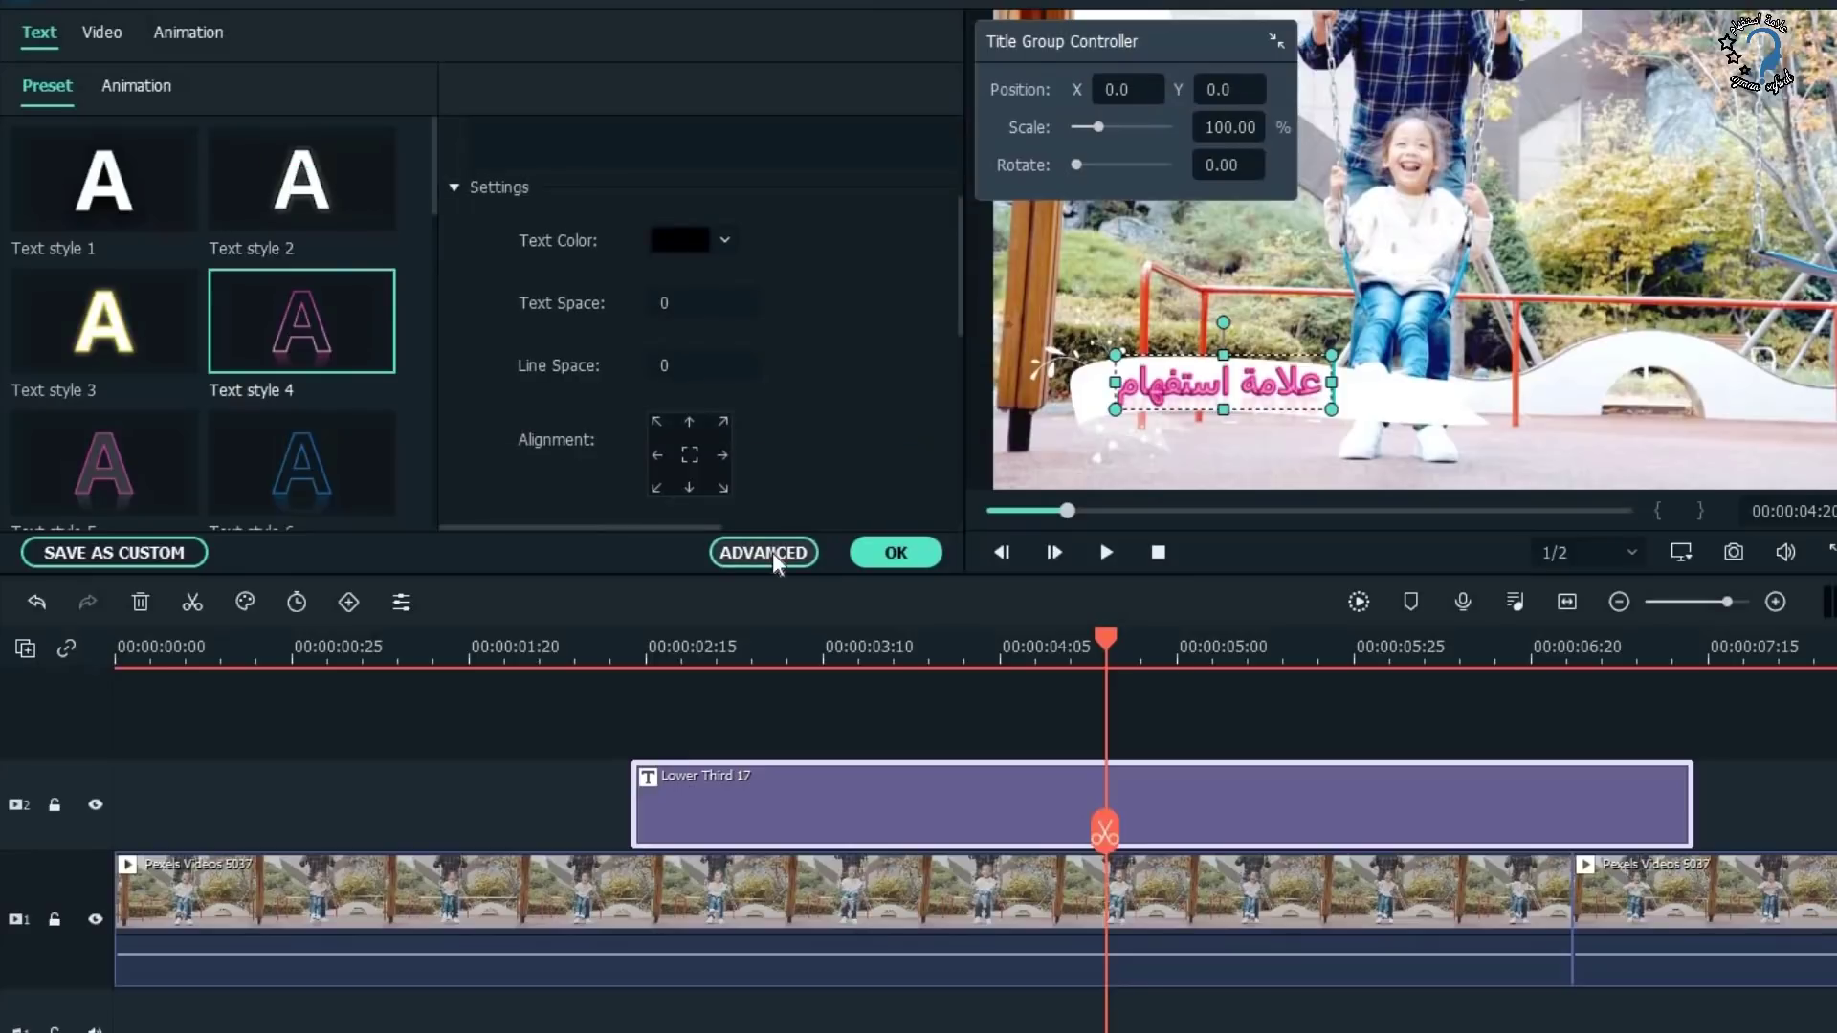
Look through the presets in Advanced Text Edit, then play the title from before its start.
{"action": "left_click", "coordinate": [762, 552]}
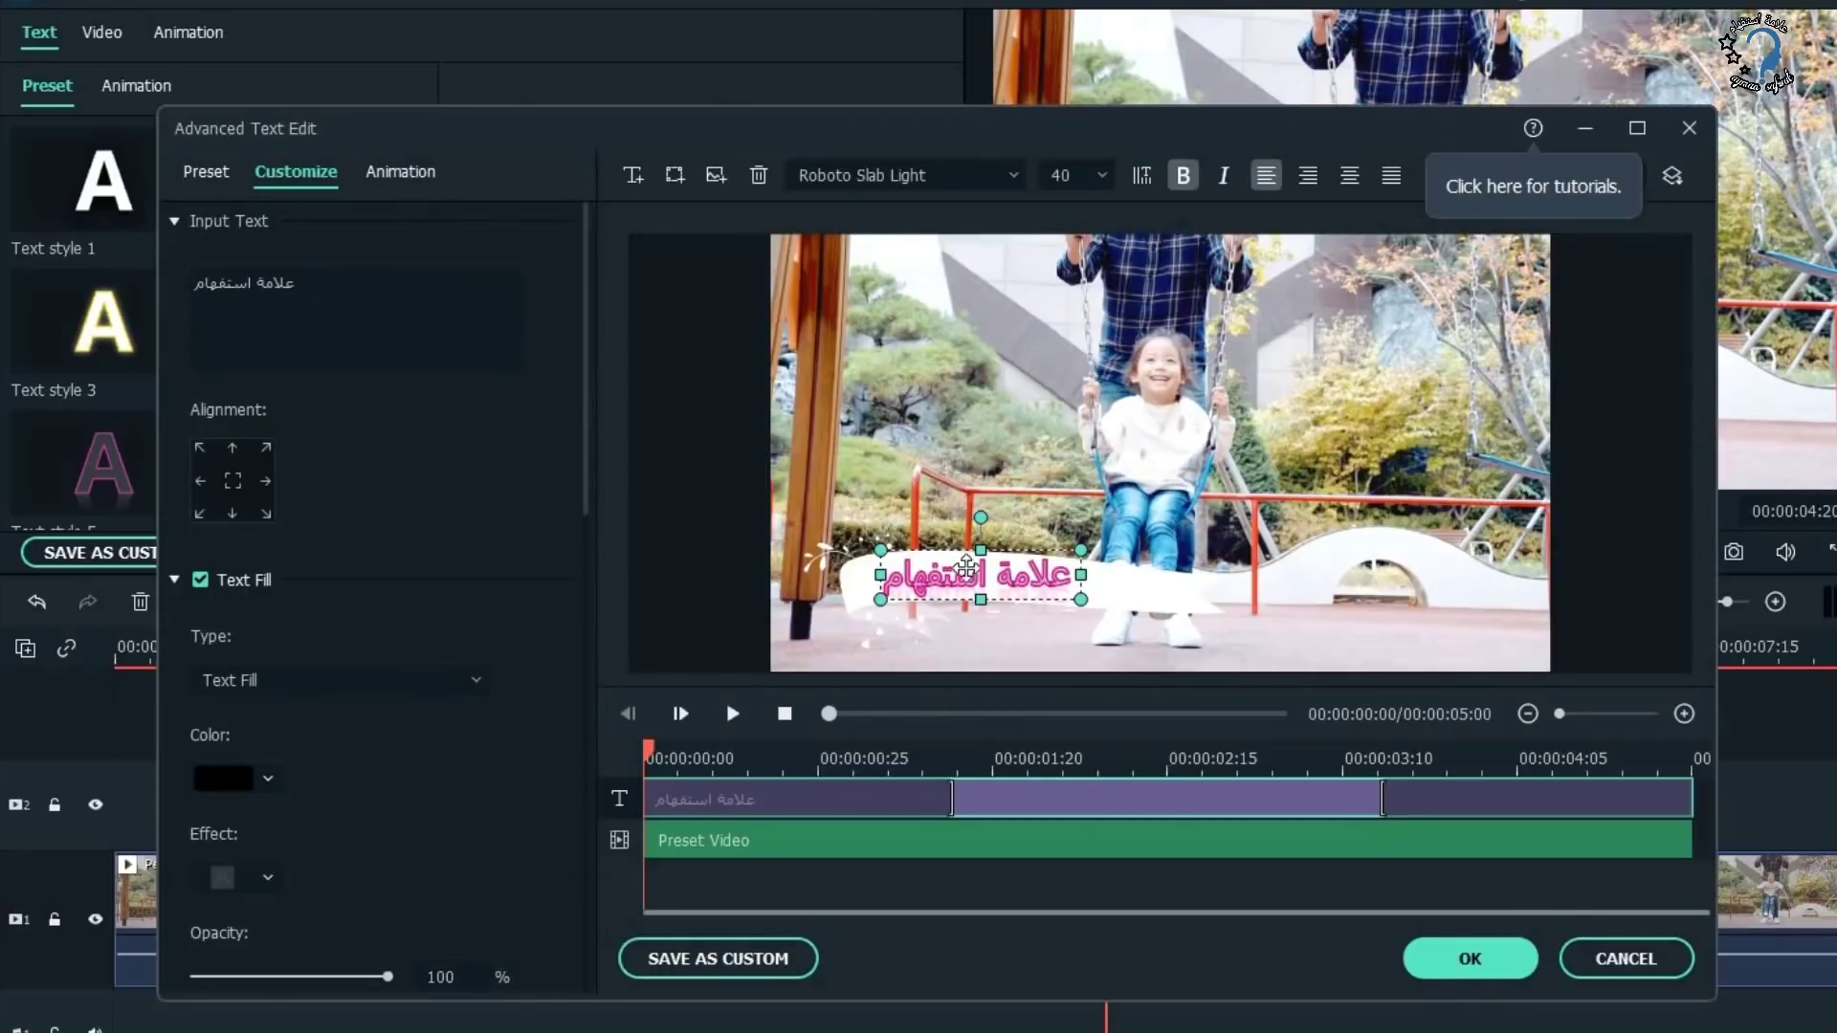
{"action": "left_click", "coordinate": [208, 172]}
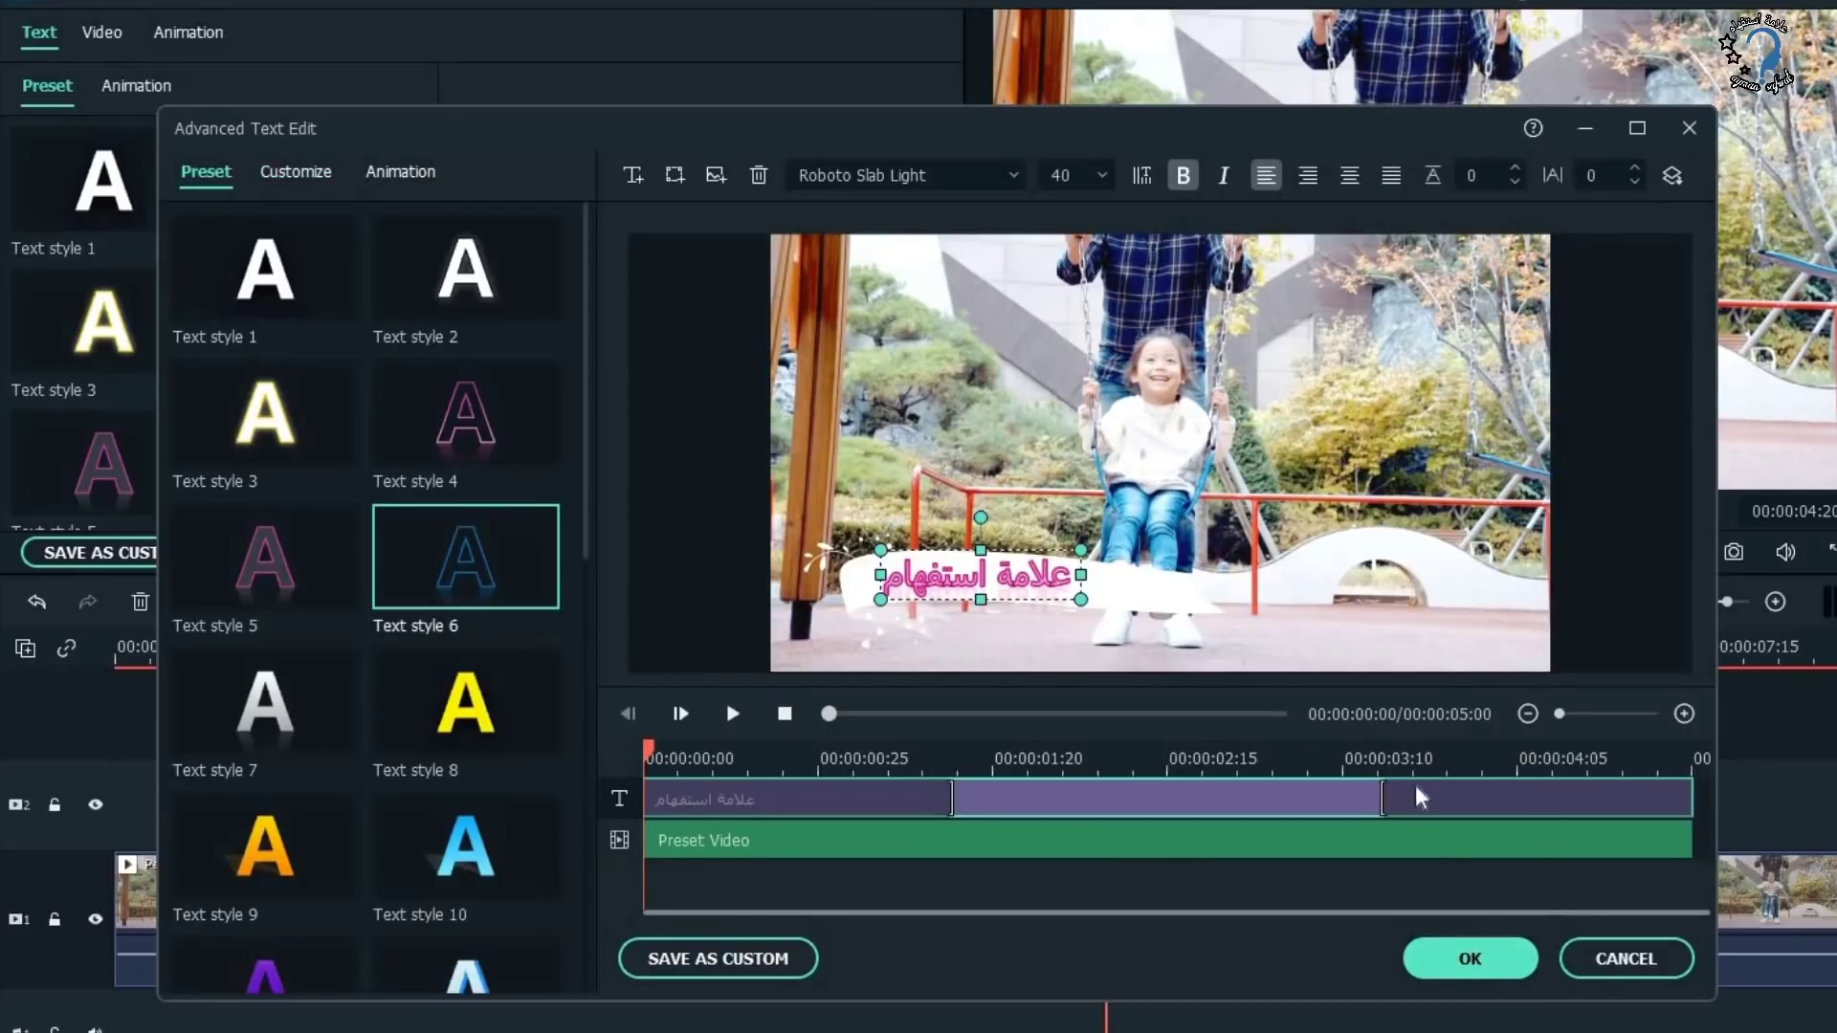
{"action": "left_click", "coordinate": [1468, 960]}
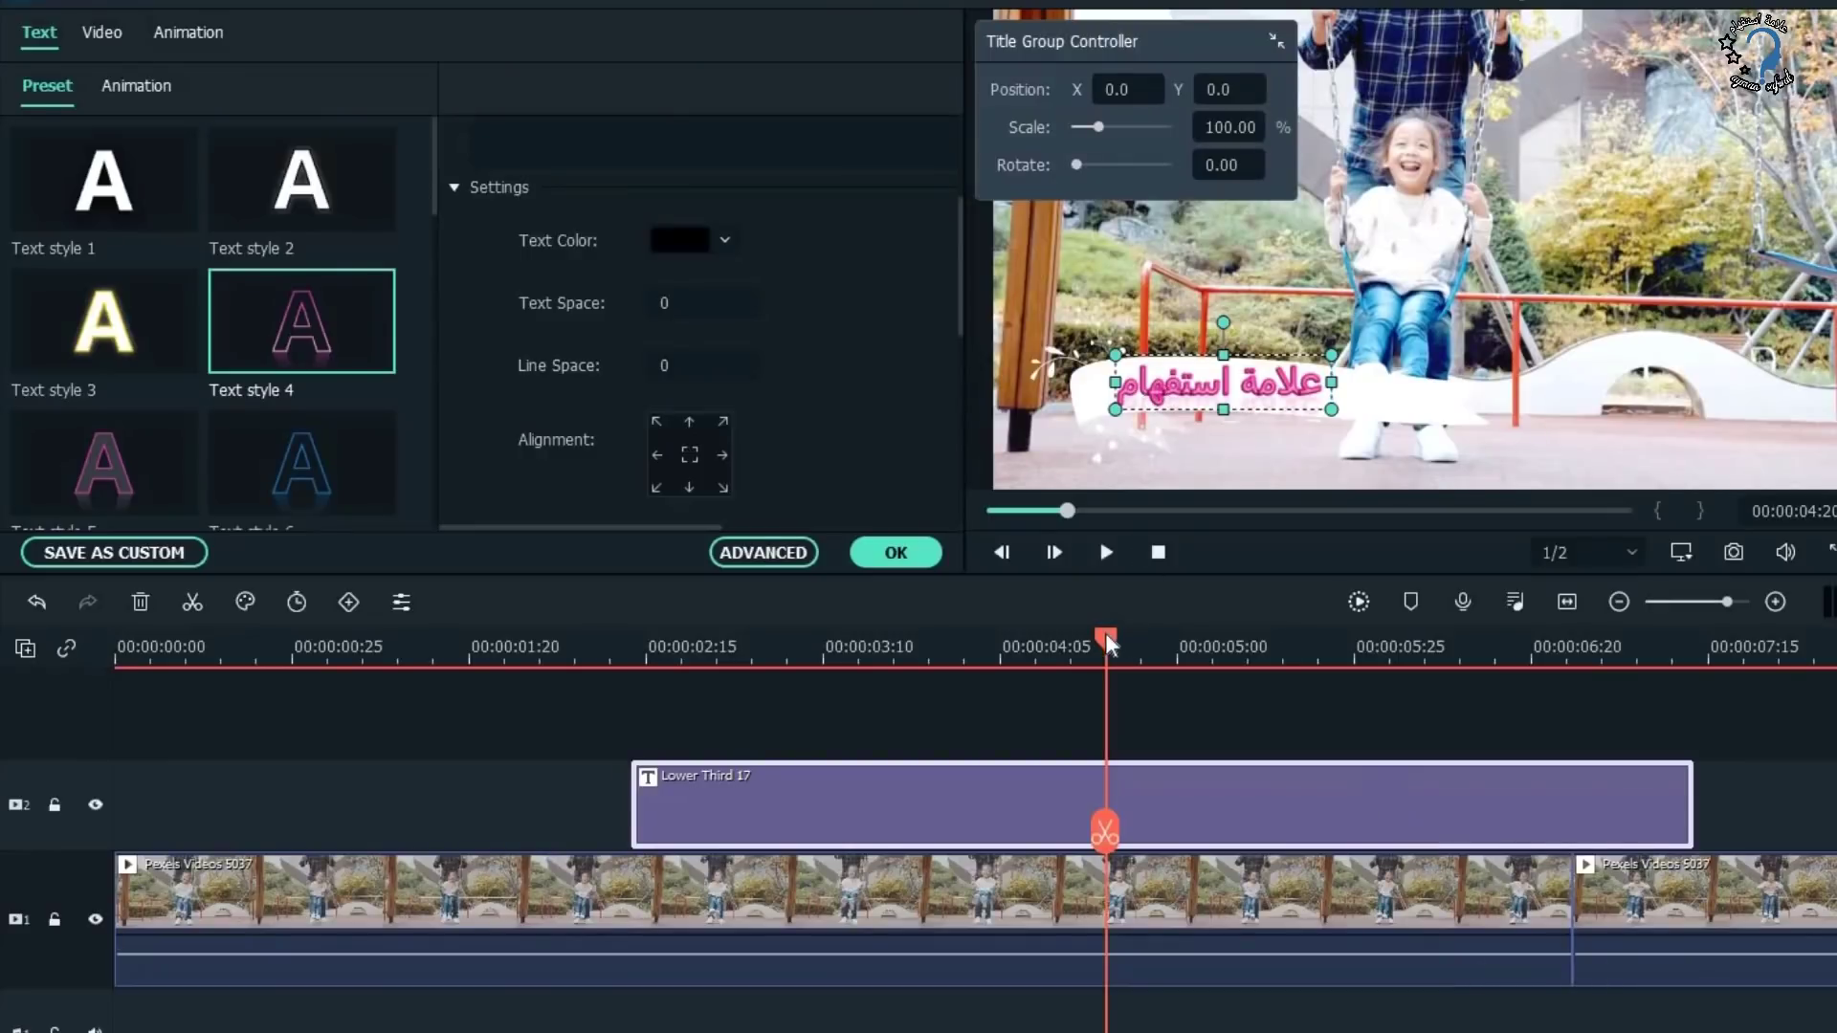
{"action": "left_click_drag", "start_coordinate": [1106, 644], "coordinate": [559, 706]}
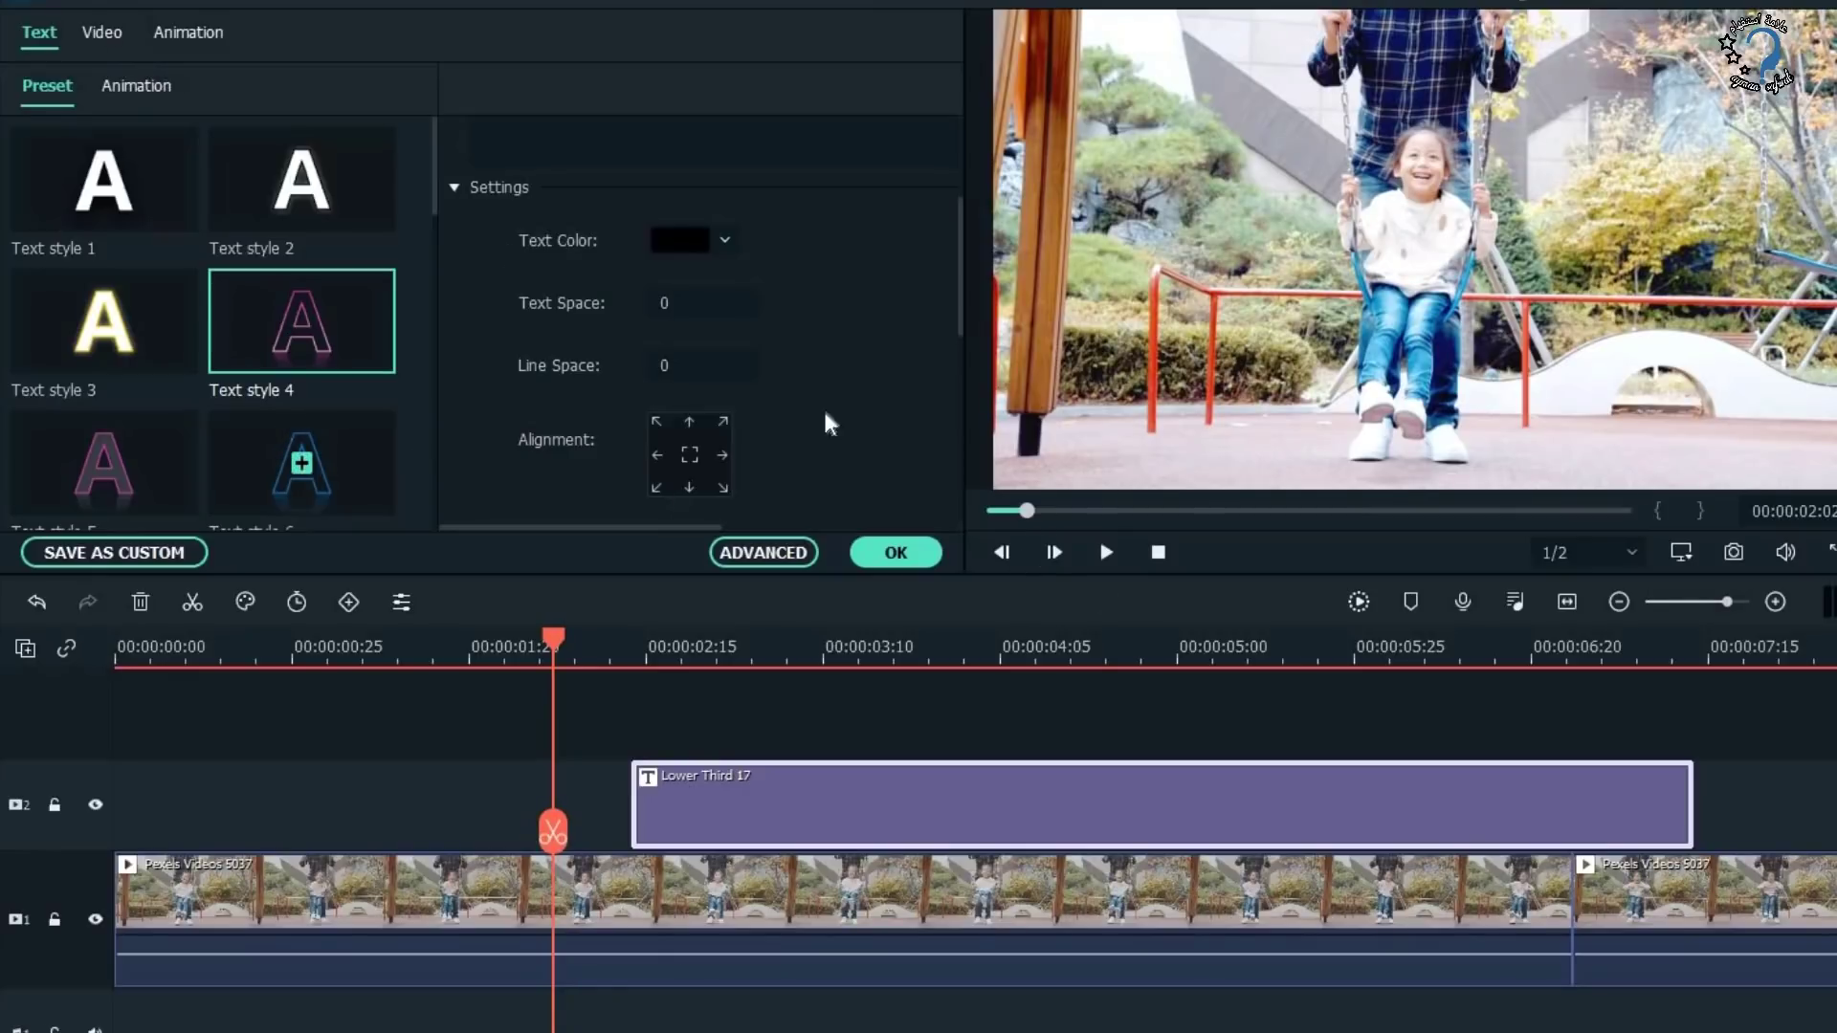
{"action": "left_click", "coordinate": [1107, 560]}
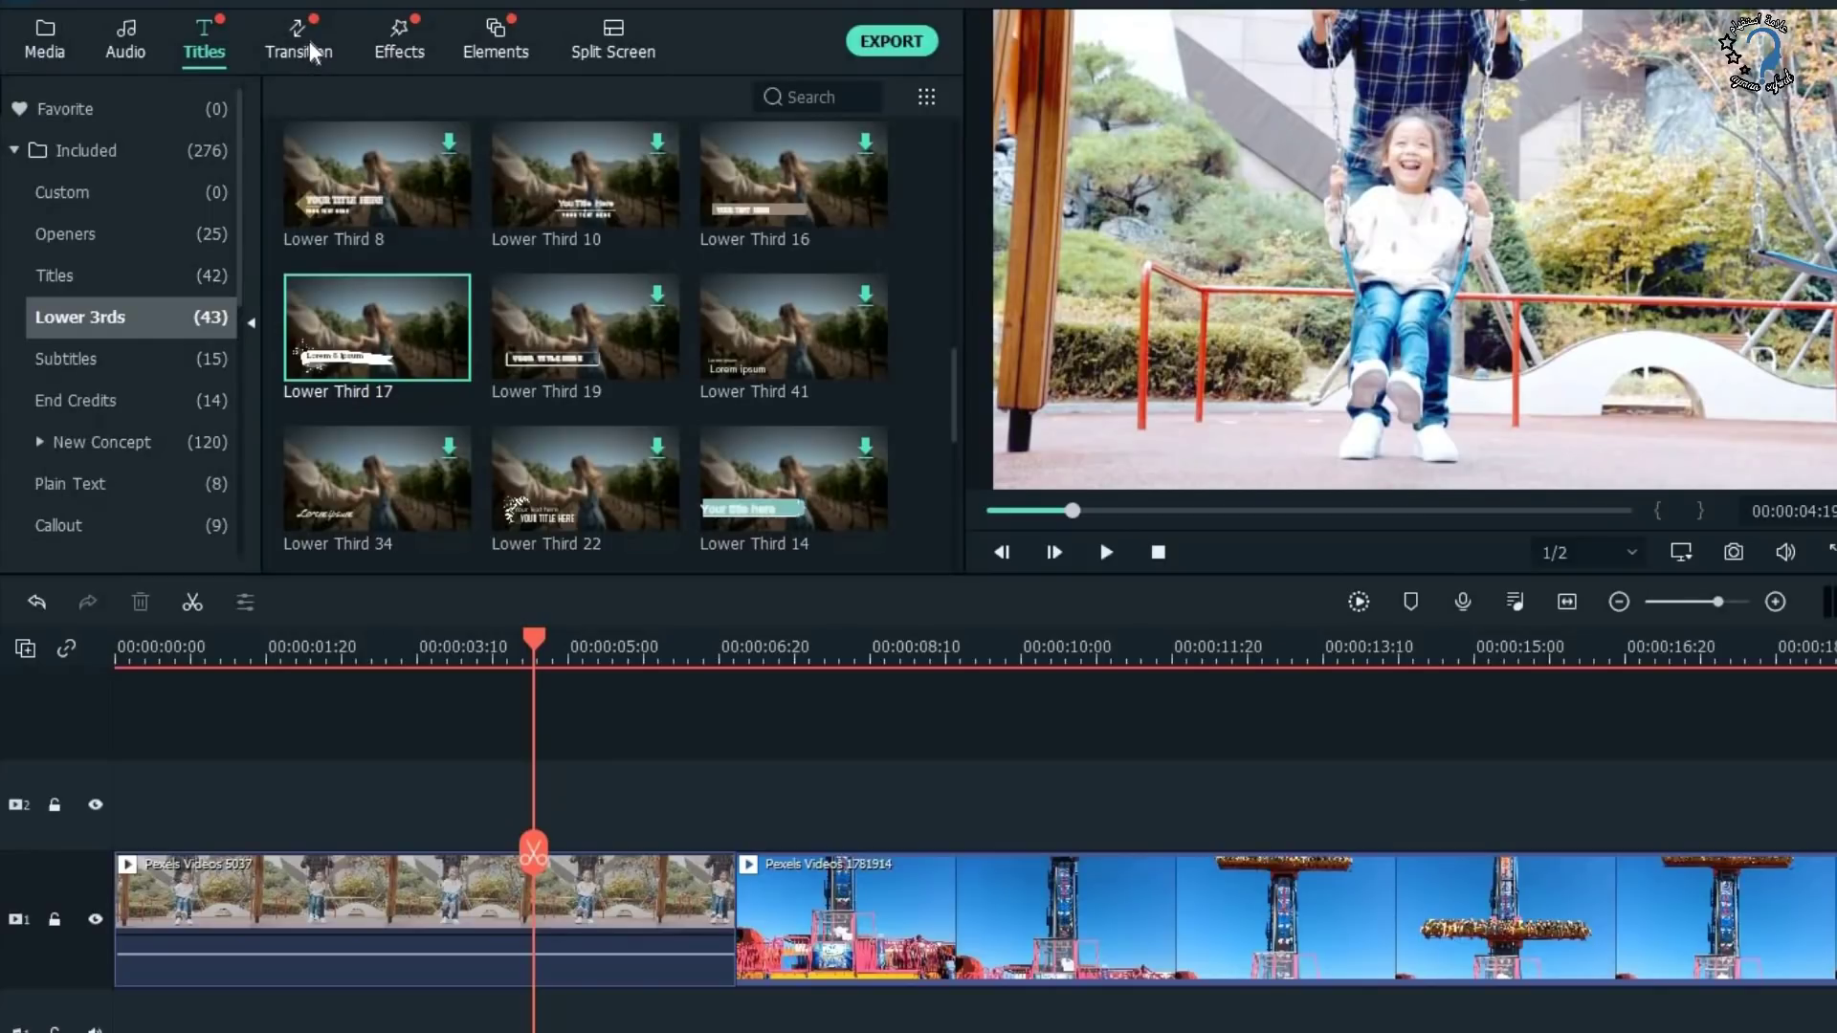
Open the transition library and play the cut between Pexels Videos 5037 and Pexels Videos 1781914.
{"action": "left_click", "coordinate": [308, 49]}
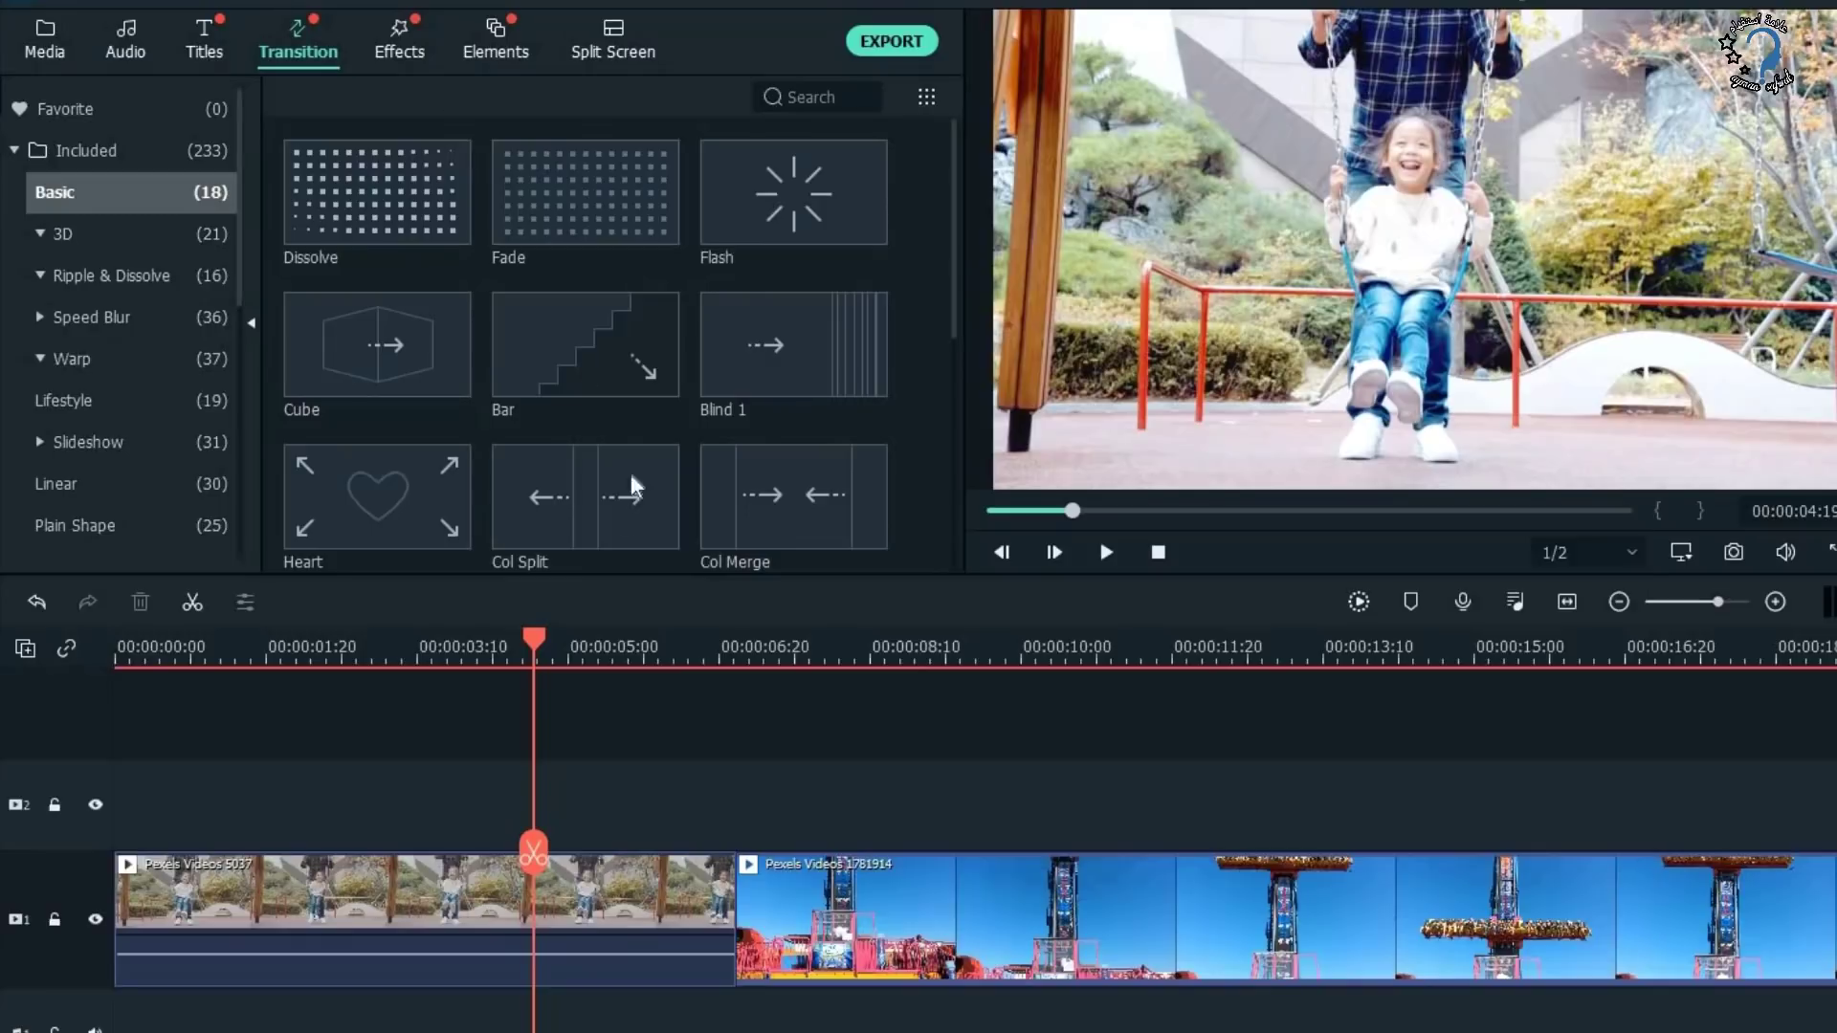
{"action": "left_click_drag", "start_coordinate": [538, 647], "coordinate": [678, 689]}
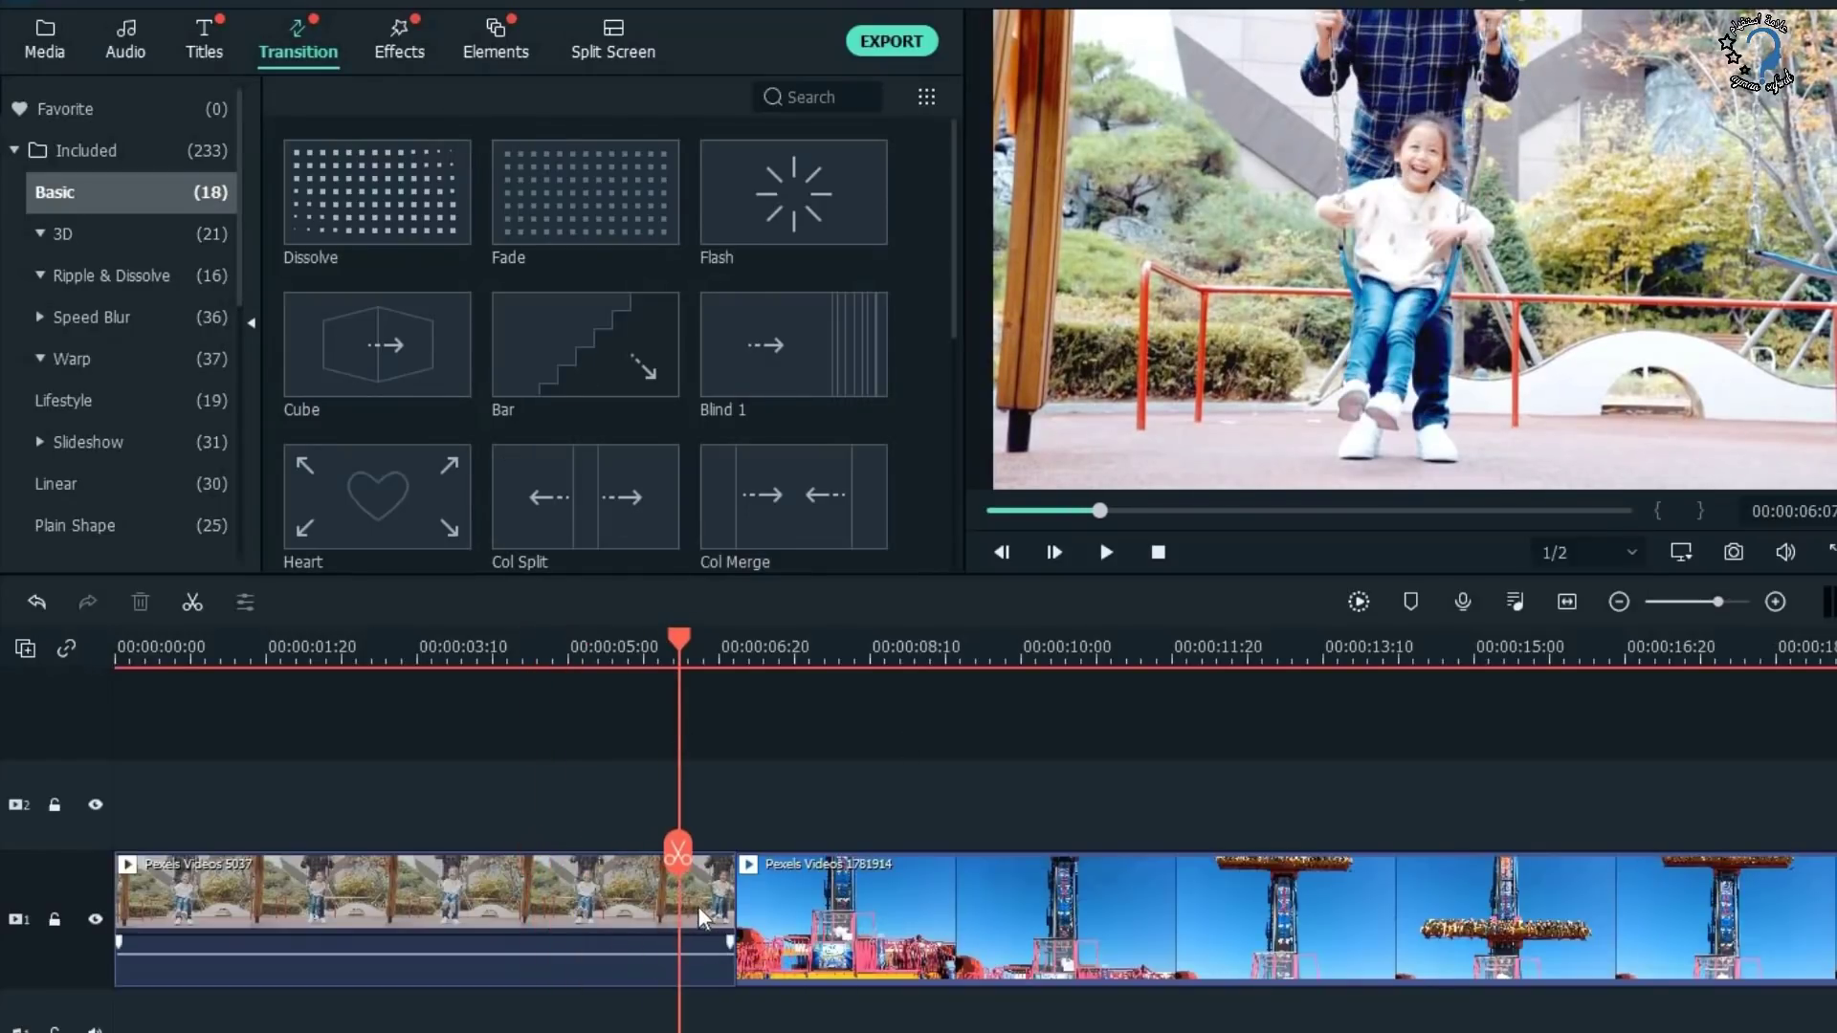
{"action": "left_click", "coordinate": [1104, 553]}
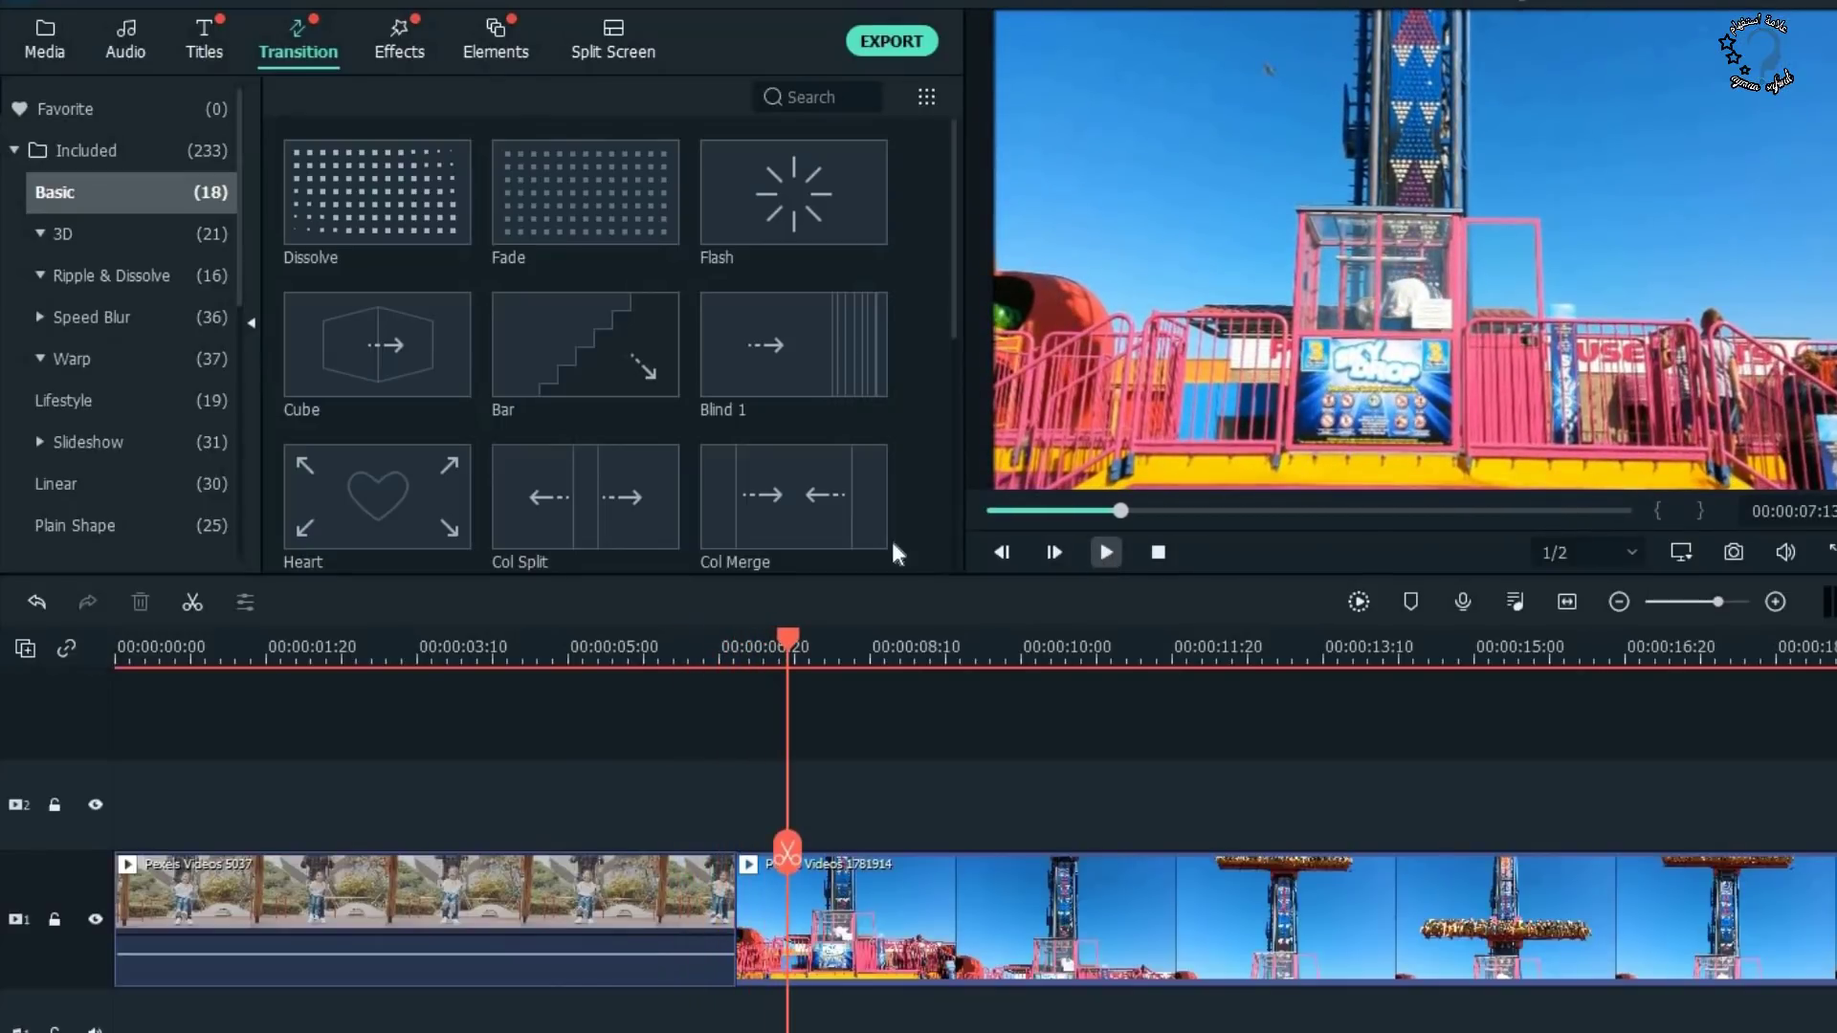
{"action": "left_click_drag", "start_coordinate": [750, 650], "coordinate": [720, 658]}
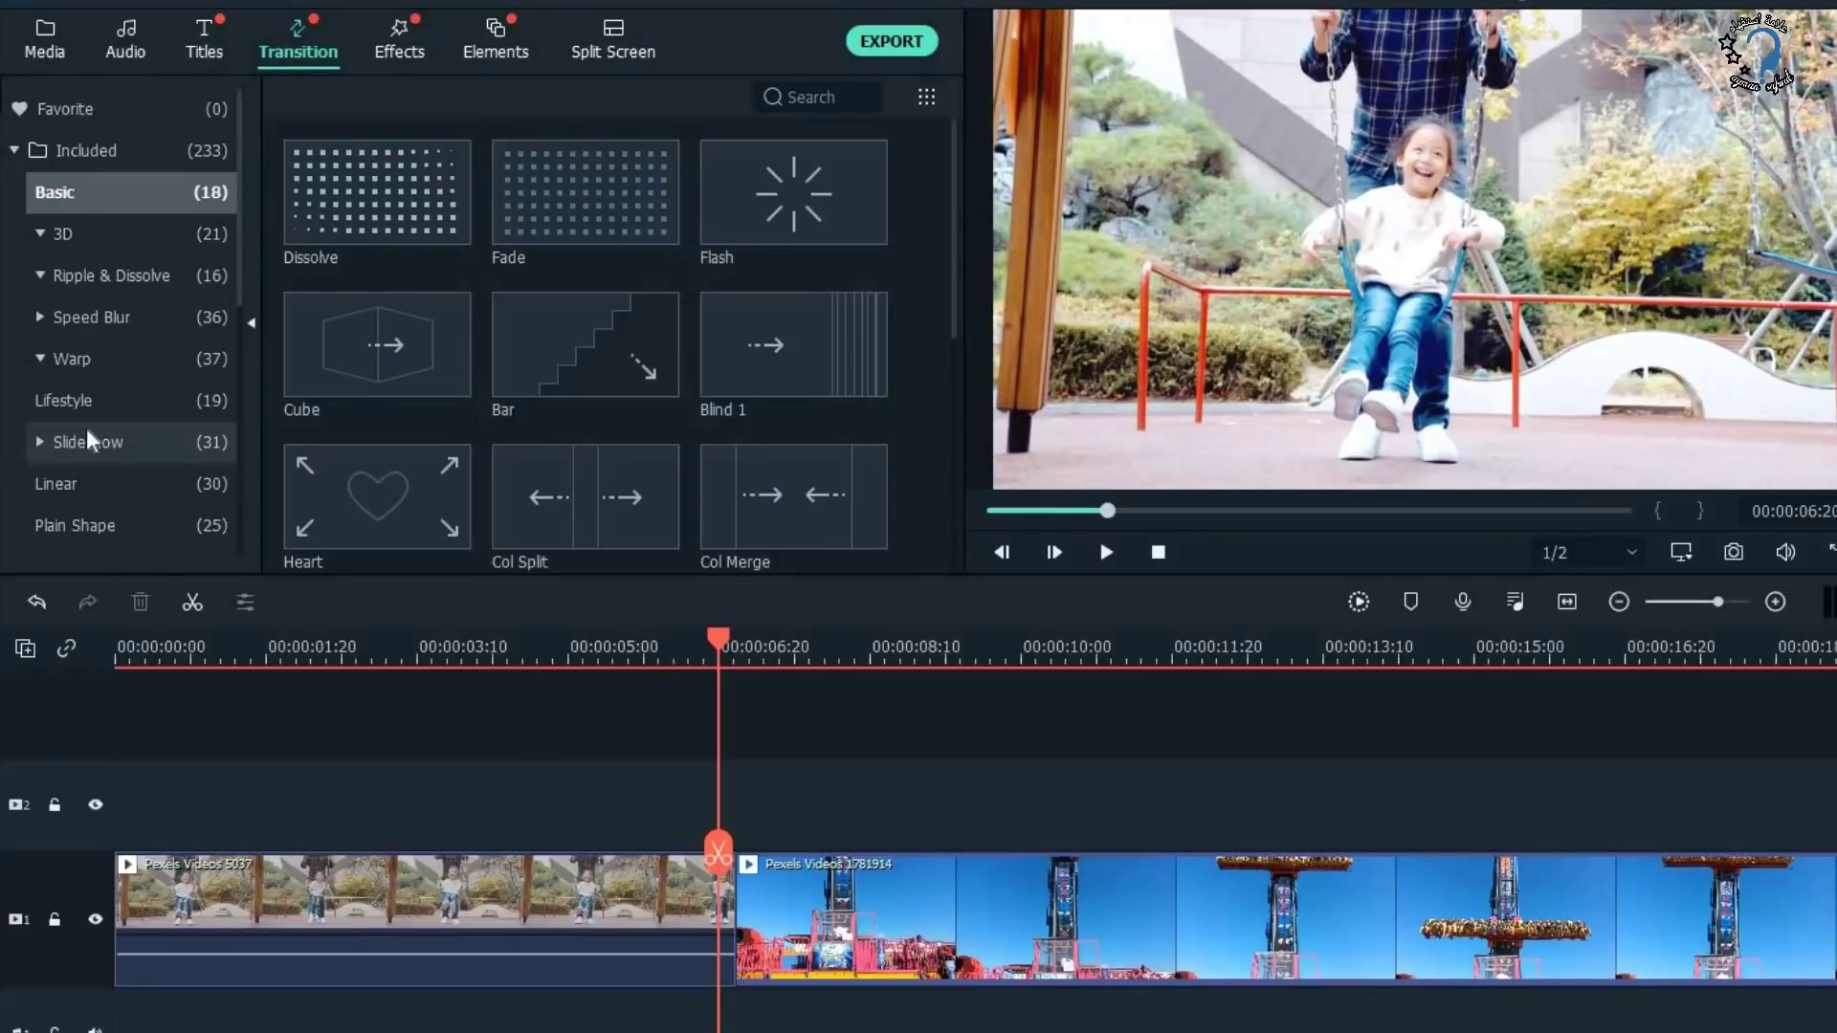
Preview the Orb 1 and Orb Twist 4 transitions in the 3D category and view the Spherical ones.
{"action": "left_click", "coordinate": [177, 244]}
{"action": "left_click", "coordinate": [524, 341]}
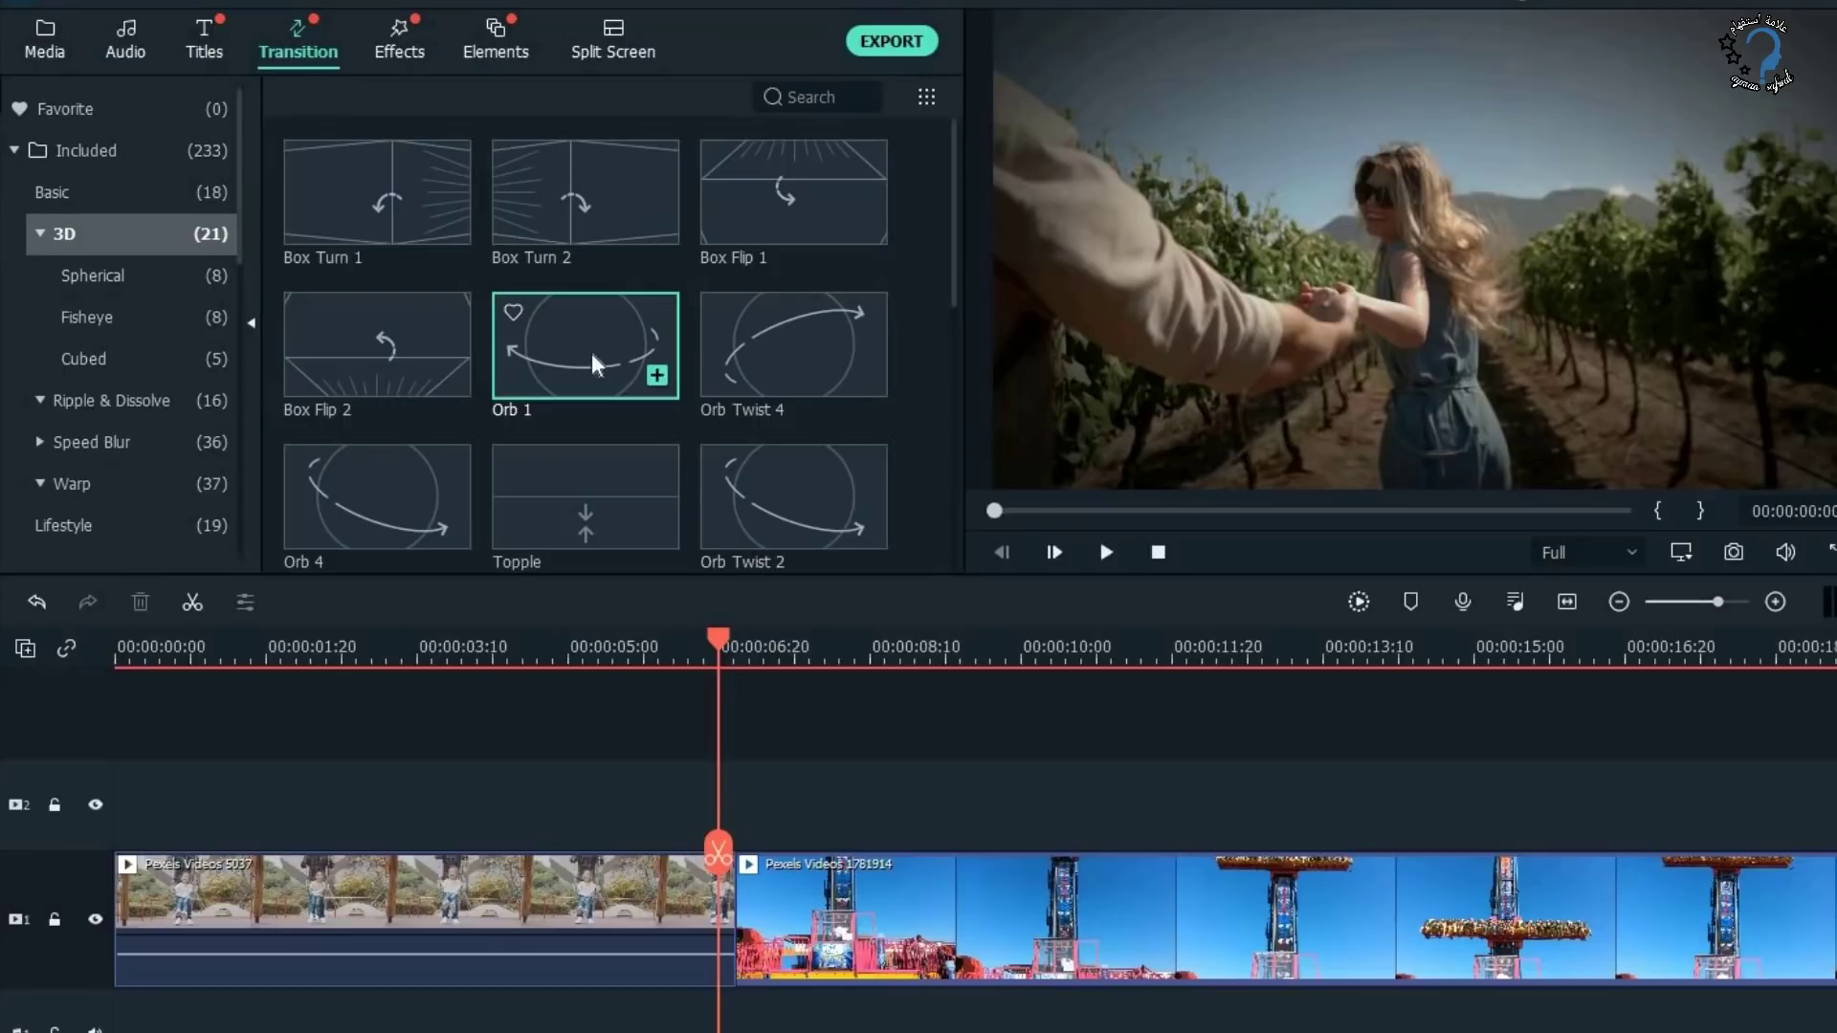
{"action": "left_click", "coordinate": [1105, 553]}
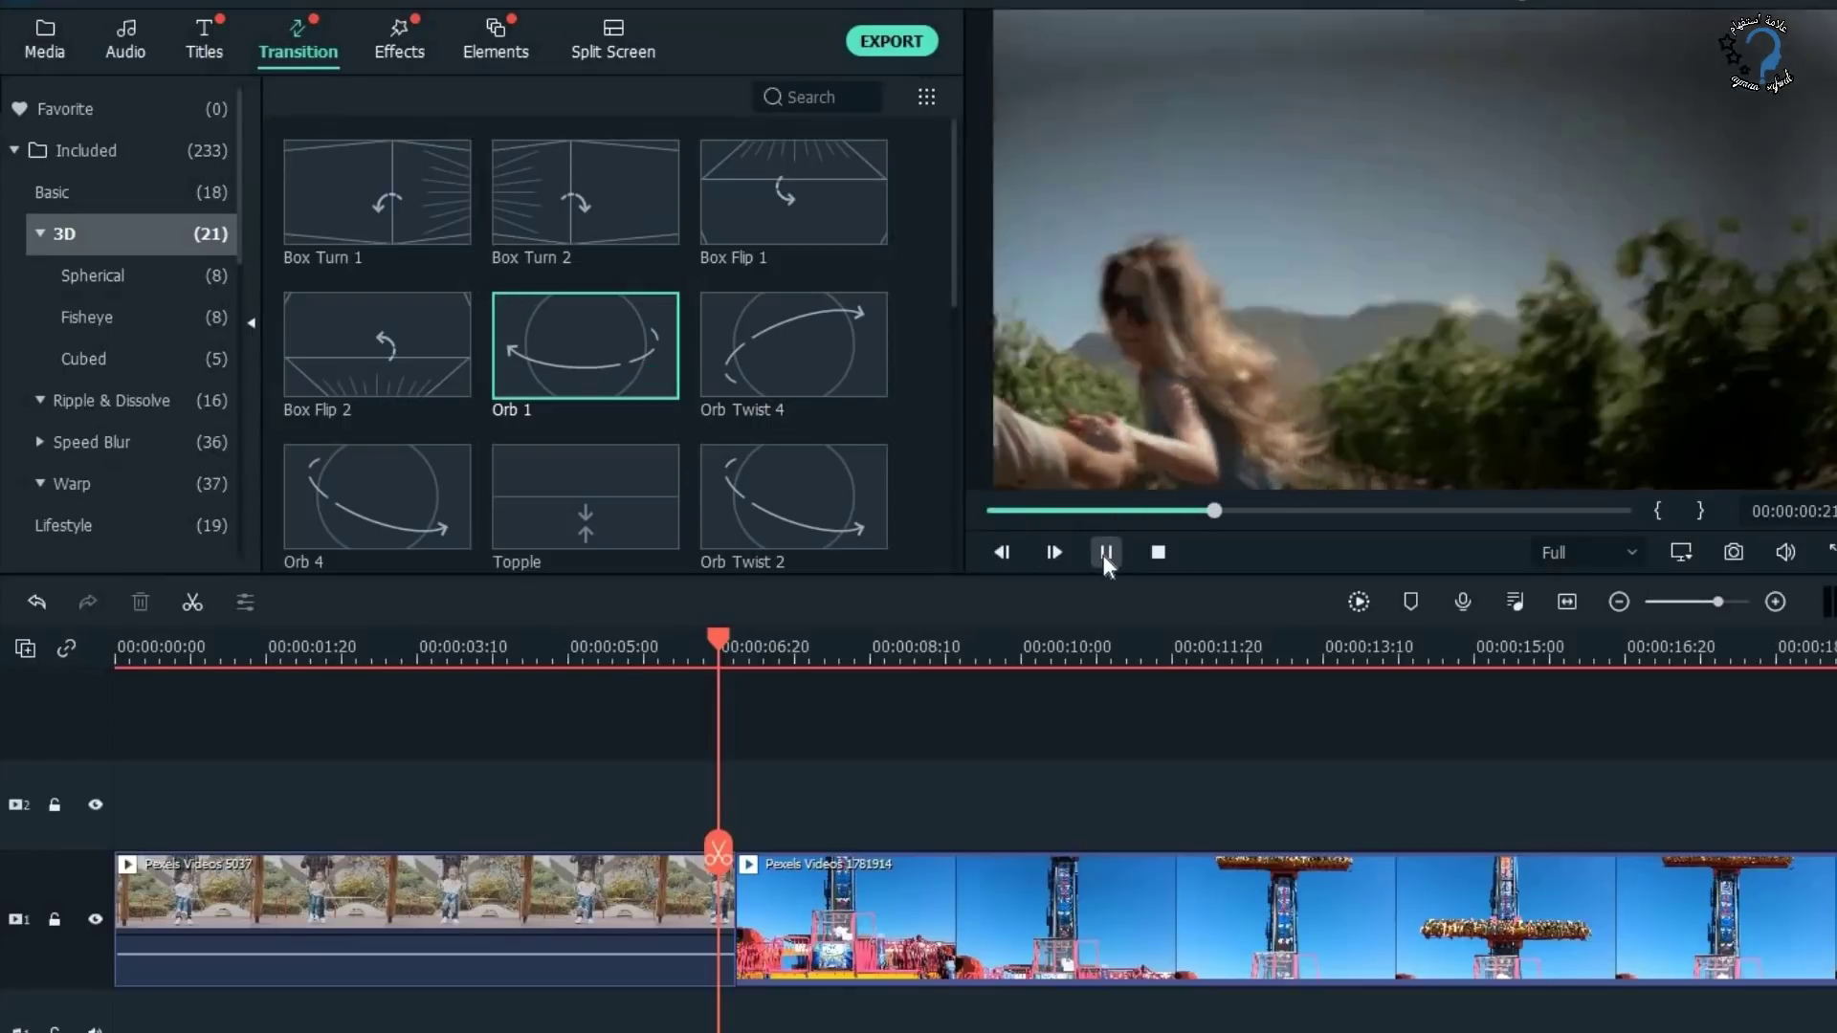
{"action": "left_click", "coordinate": [778, 342]}
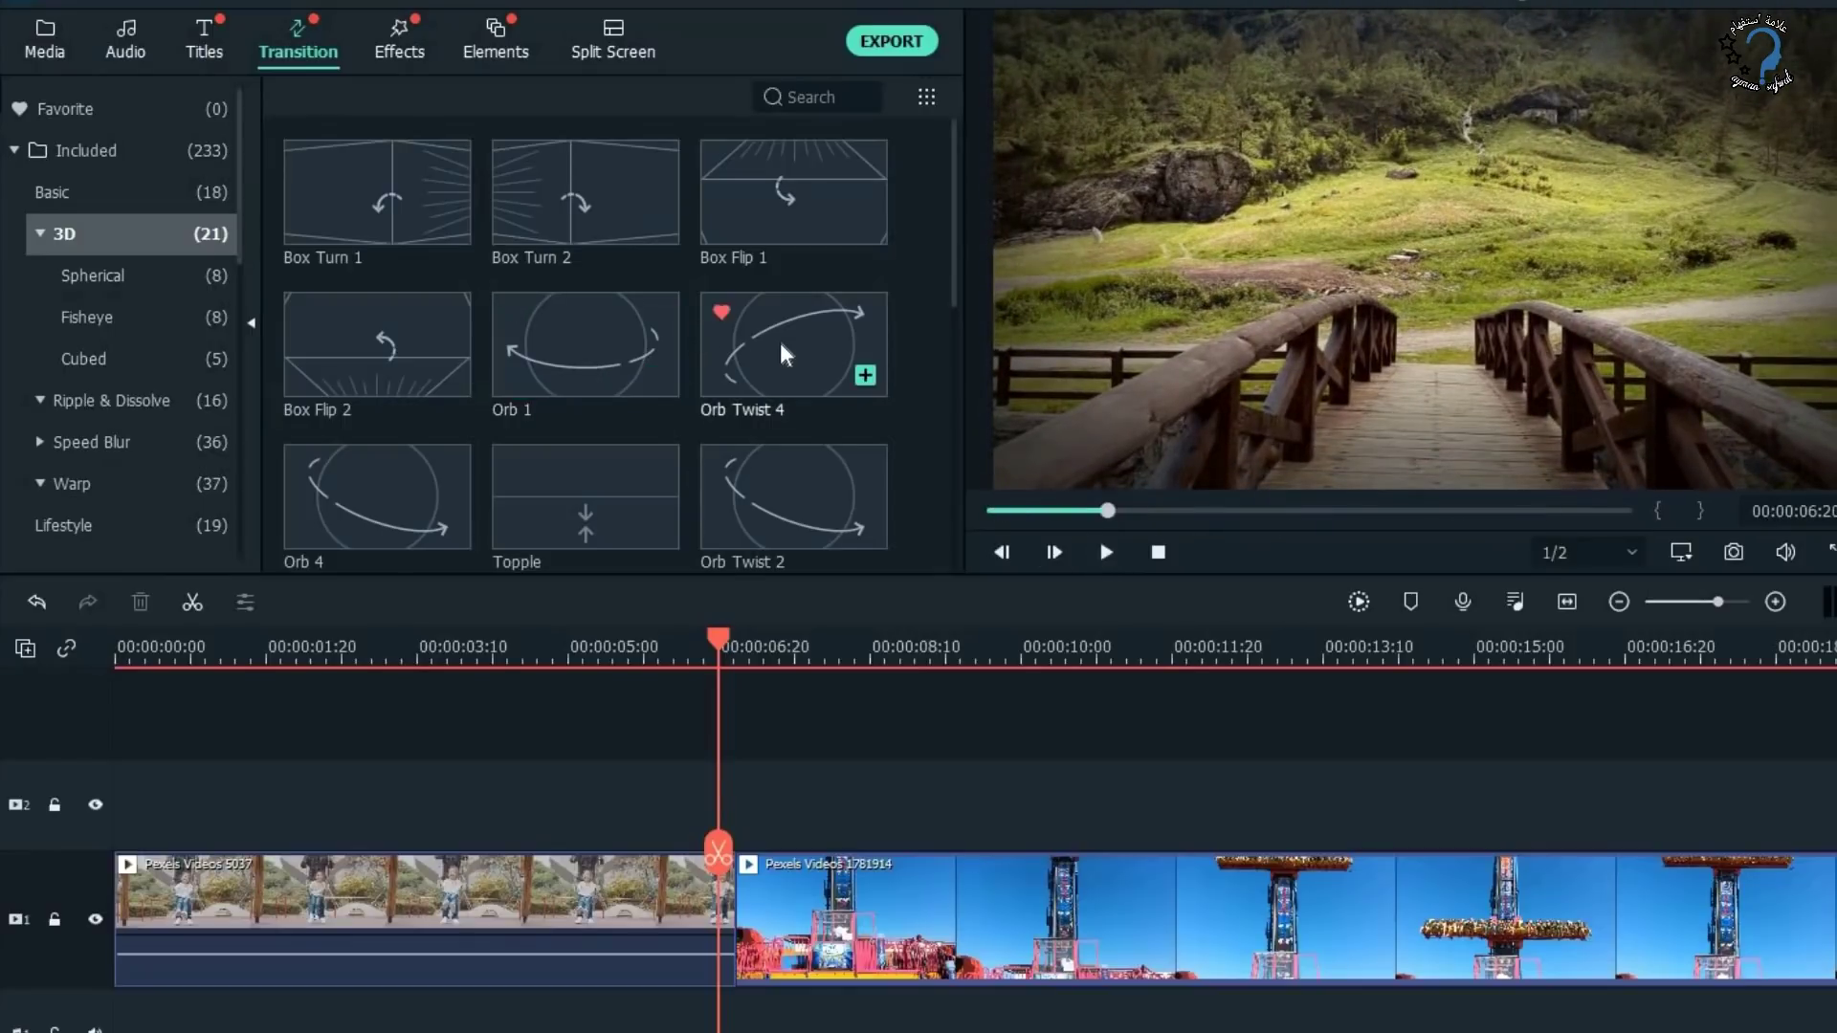
{"action": "left_click", "coordinate": [1104, 553]}
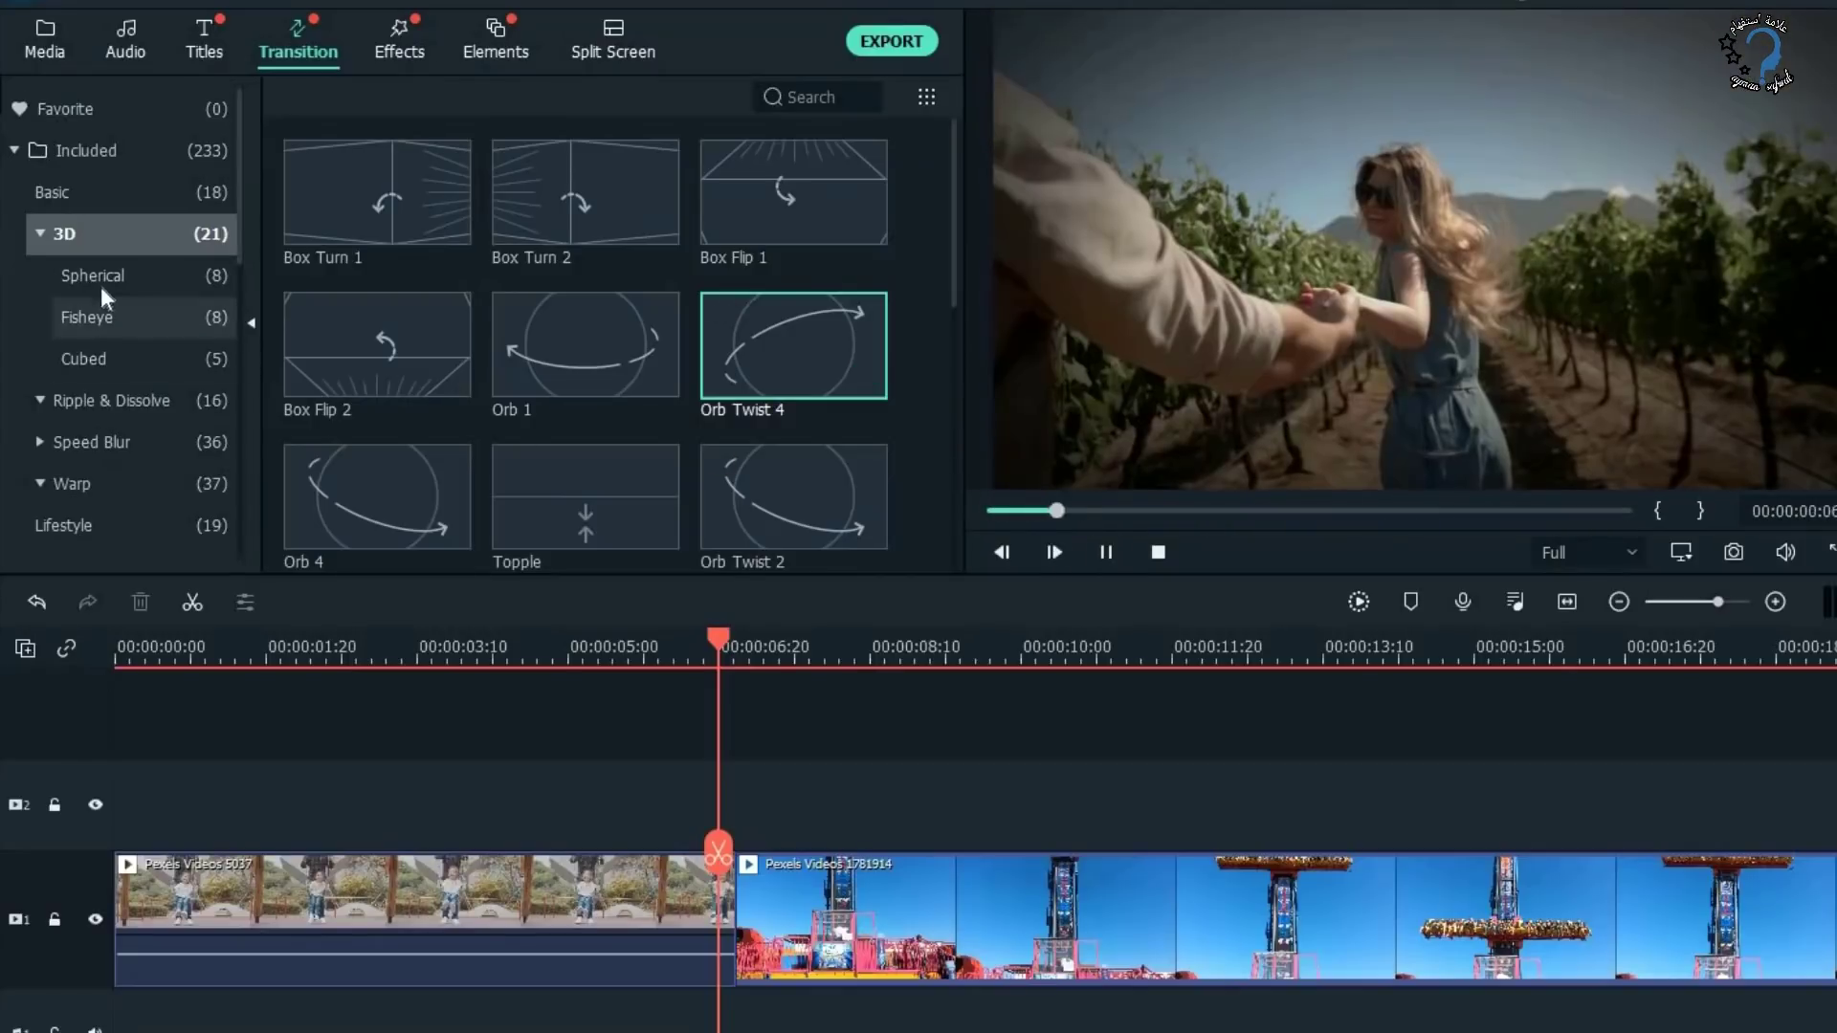
{"action": "left_click", "coordinate": [100, 278]}
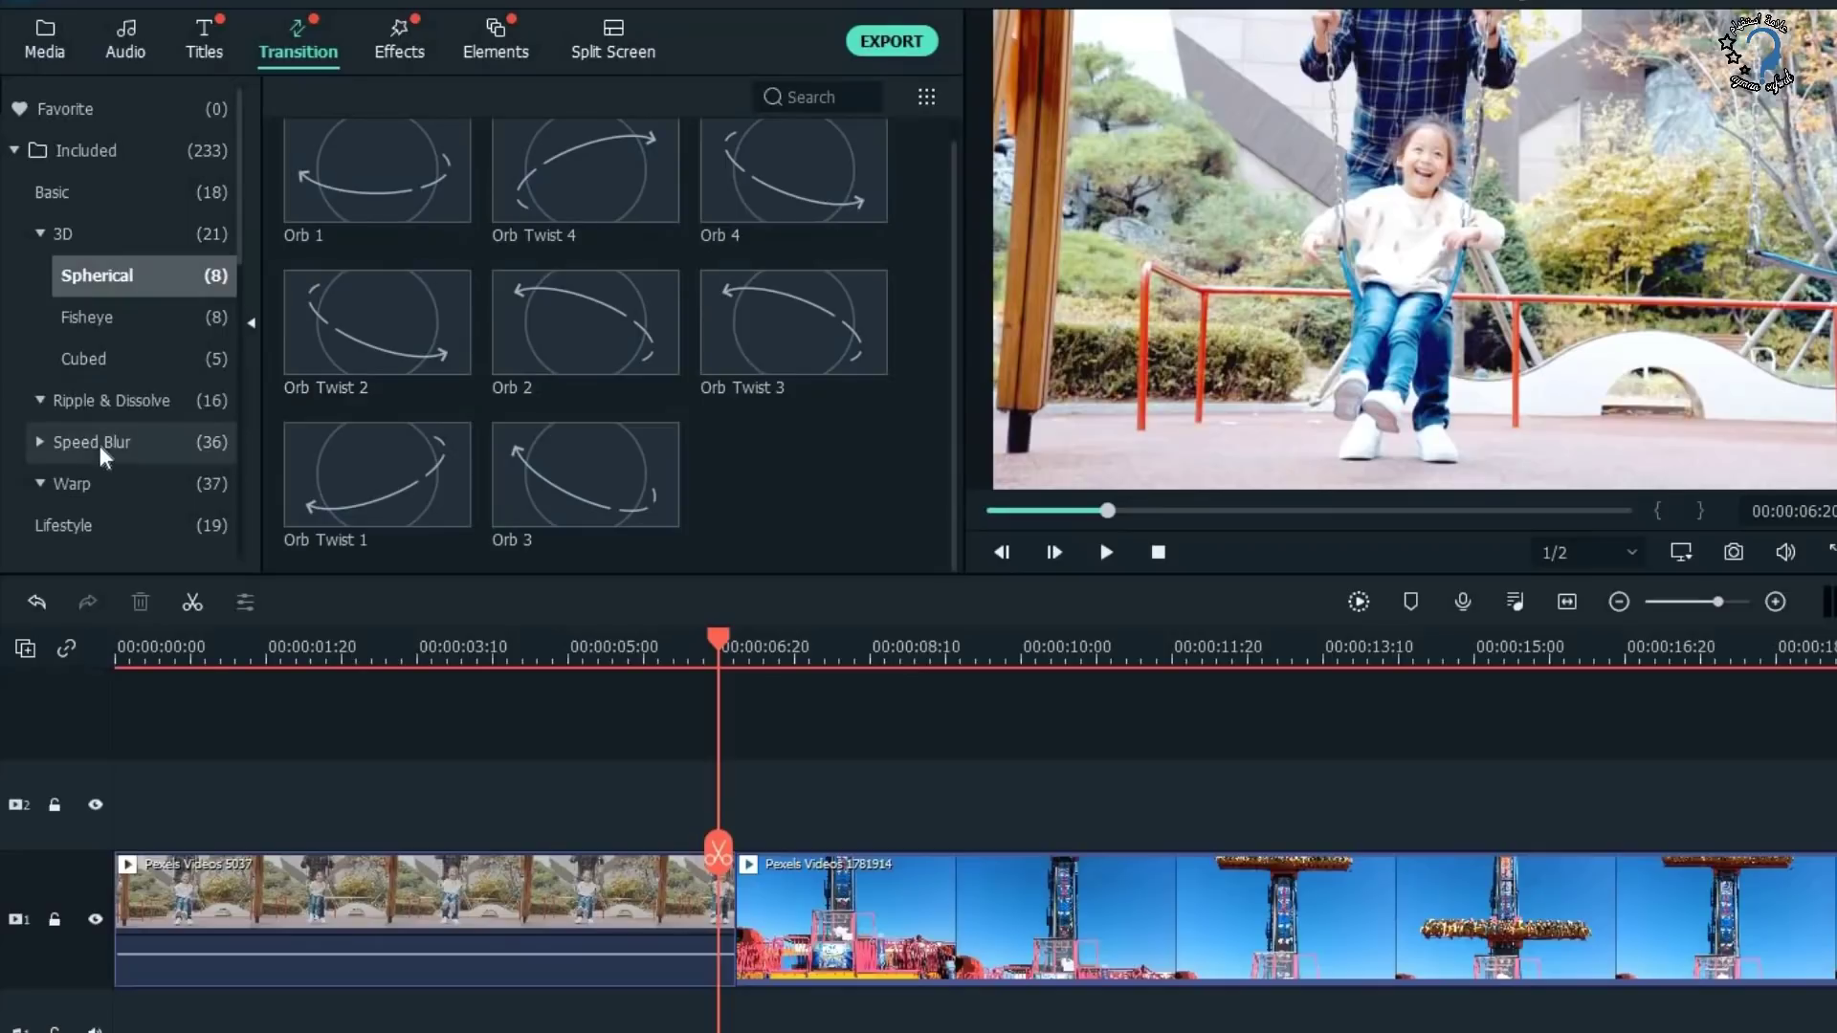
Browse the remaining transition categories and preview the Linear 10 transition.
{"action": "left_click", "coordinate": [97, 442]}
{"action": "scroll", "coordinate": [101, 450], "scroll_direction": "down", "scroll_amount": 3}
{"action": "left_click", "coordinate": [115, 318]}
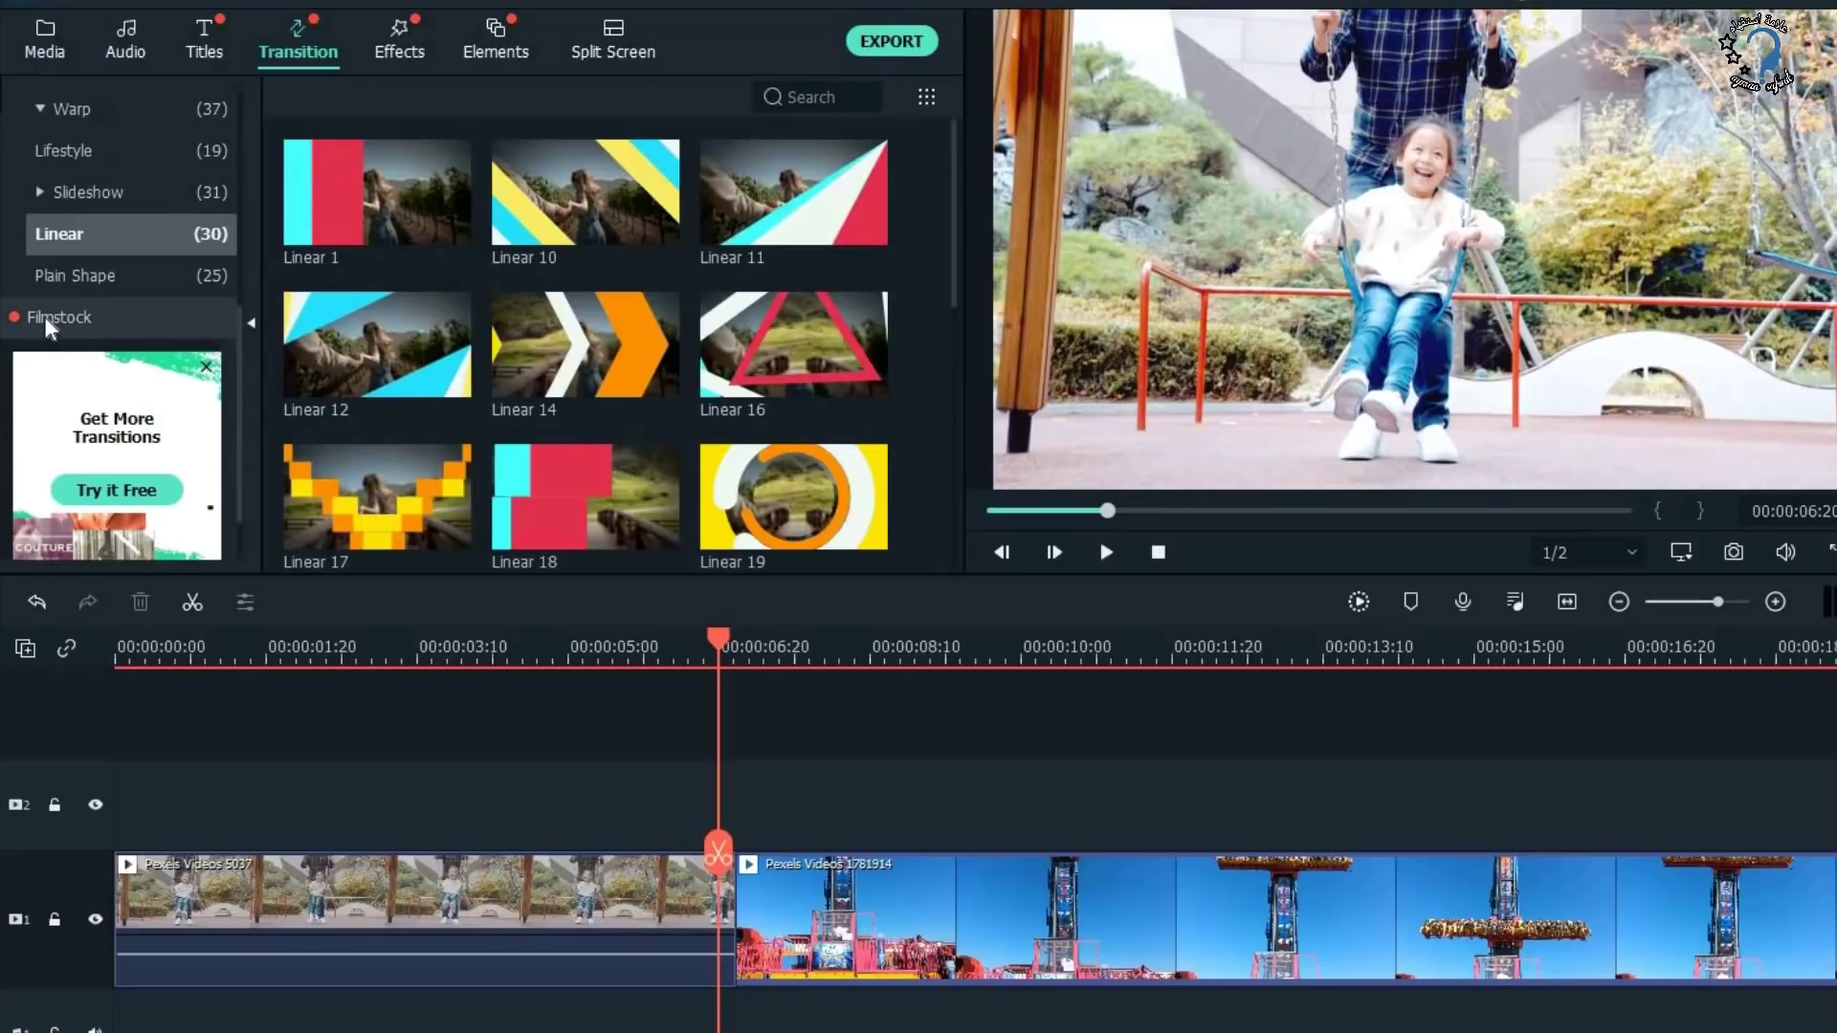
{"action": "left_click", "coordinate": [596, 191]}
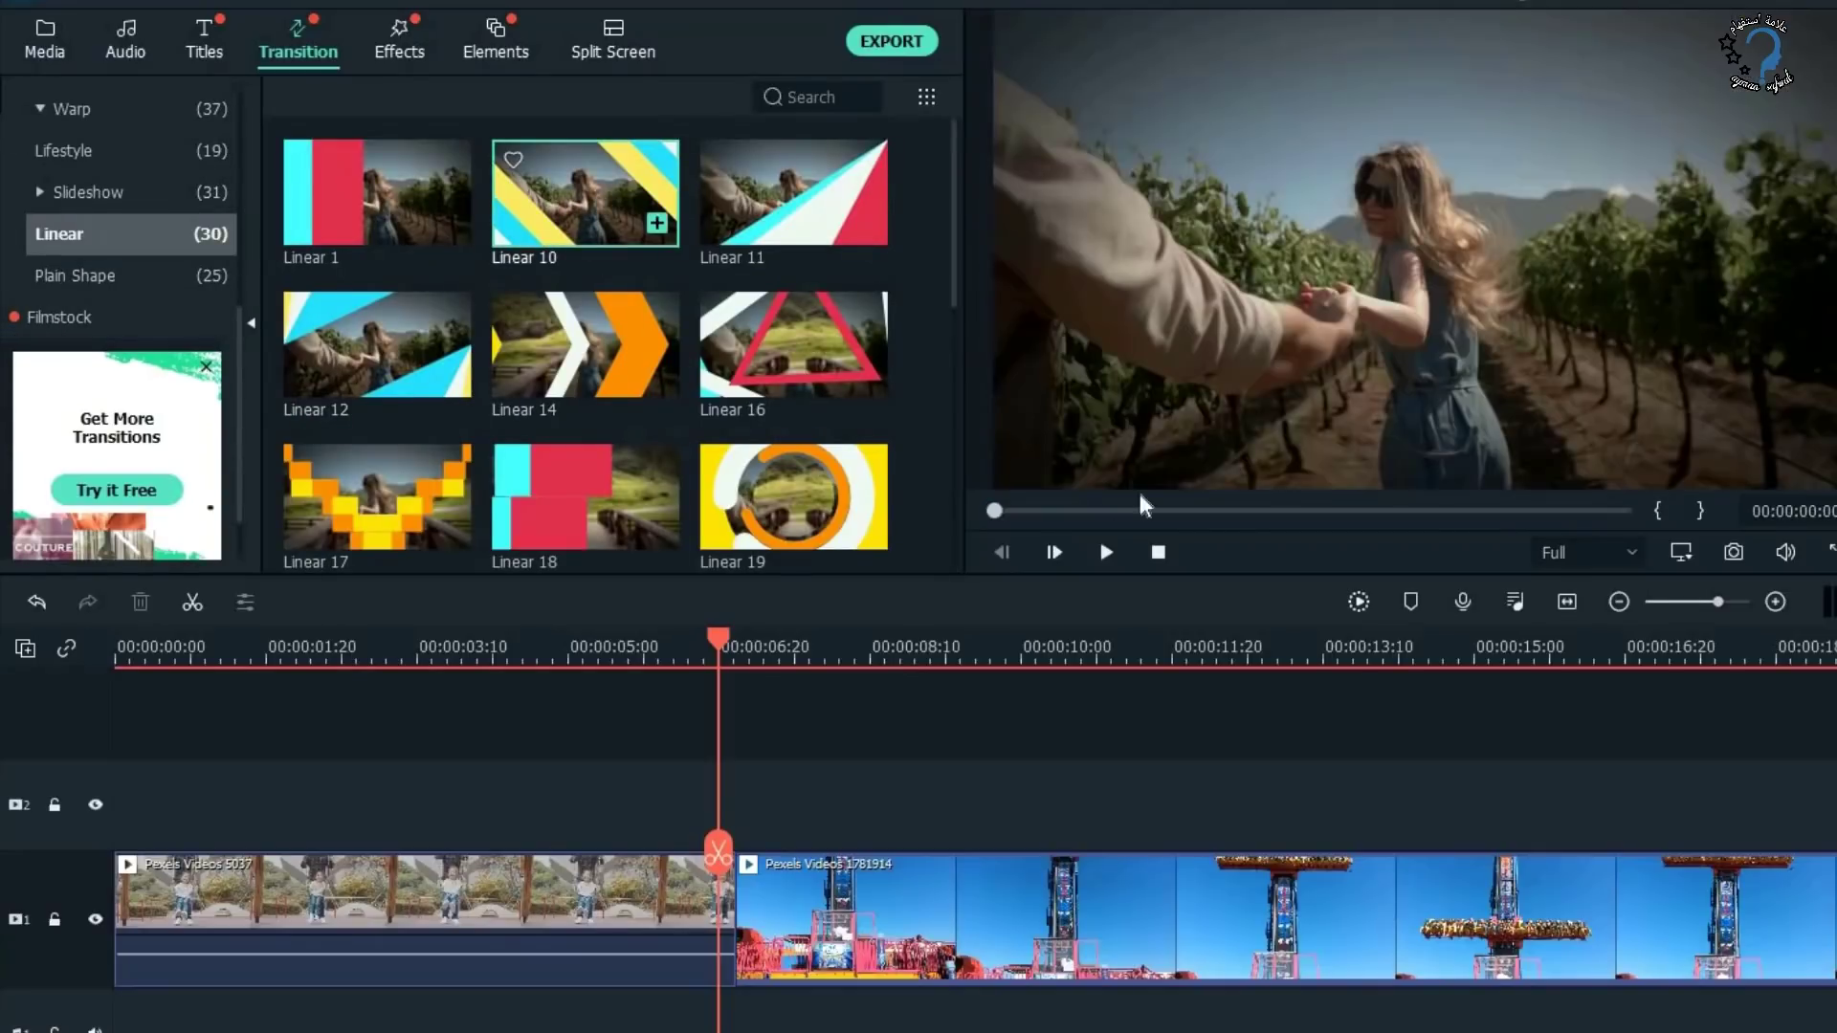
{"action": "left_click", "coordinate": [1102, 557]}
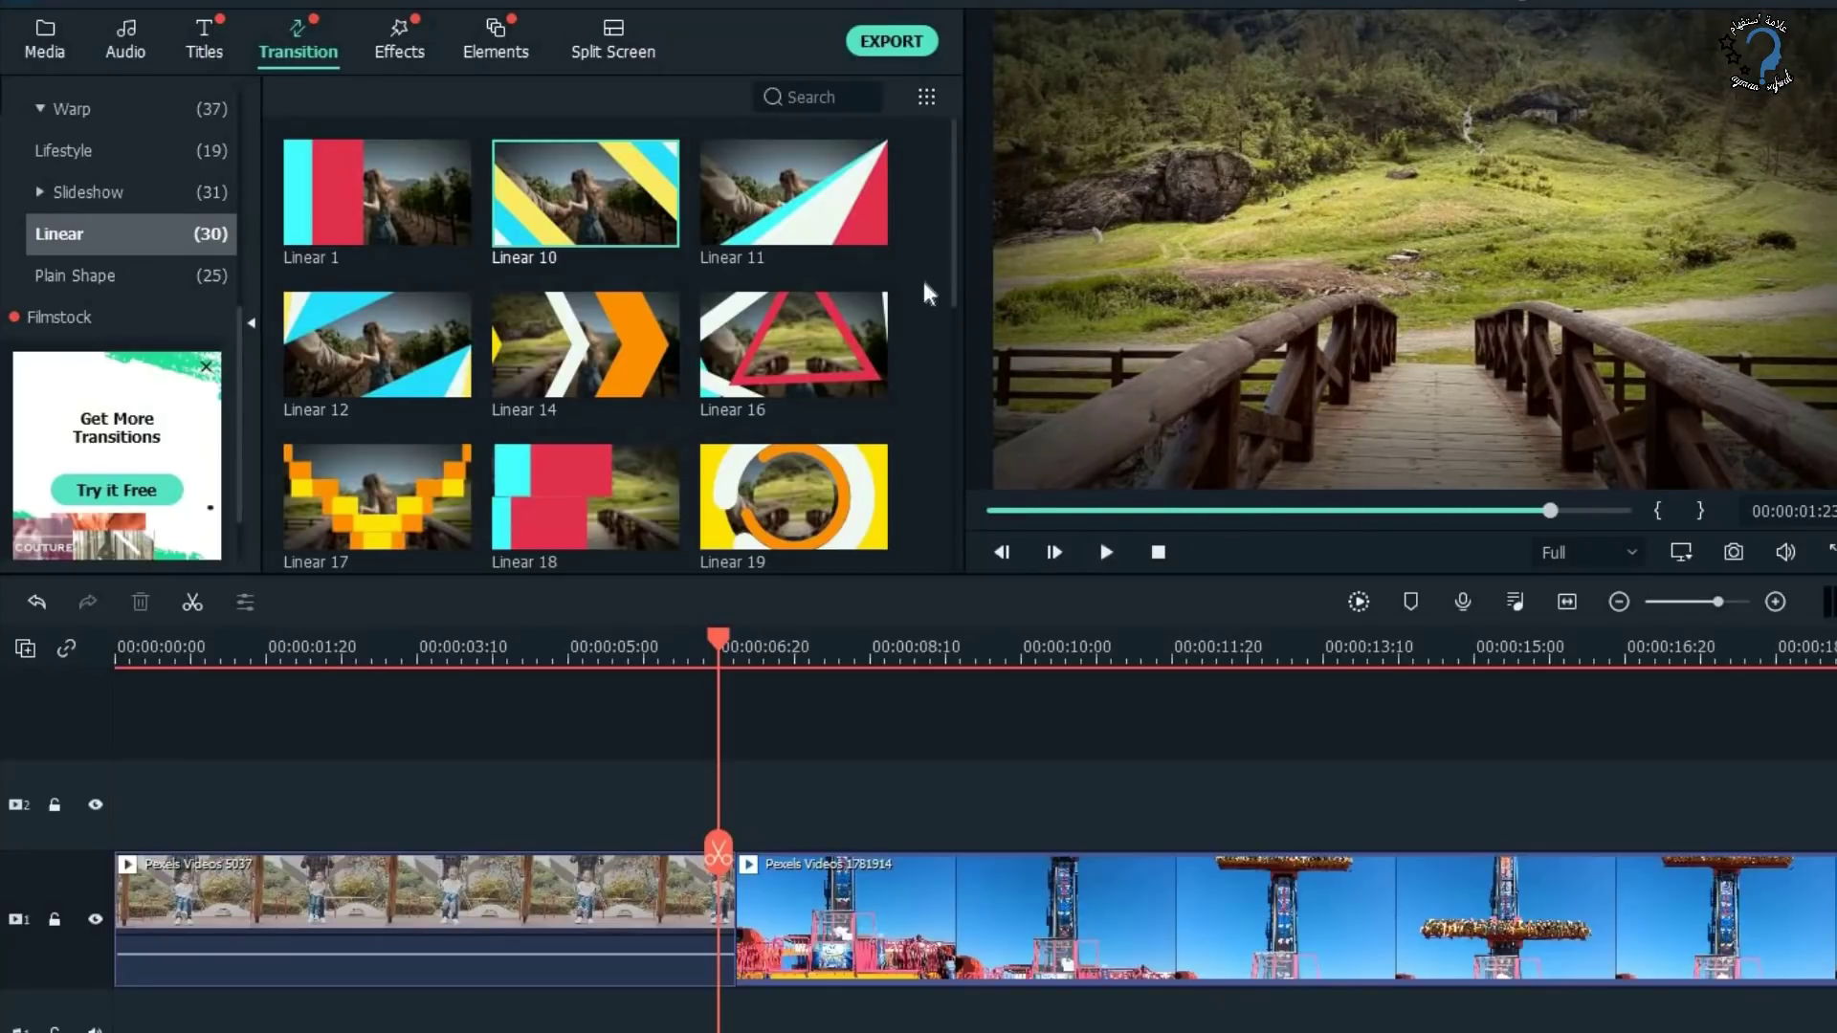
Place the Linear 10 transition on the cut between the two clips and play it back.
{"action": "left_click_drag", "start_coordinate": [603, 188], "coordinate": [706, 915]}
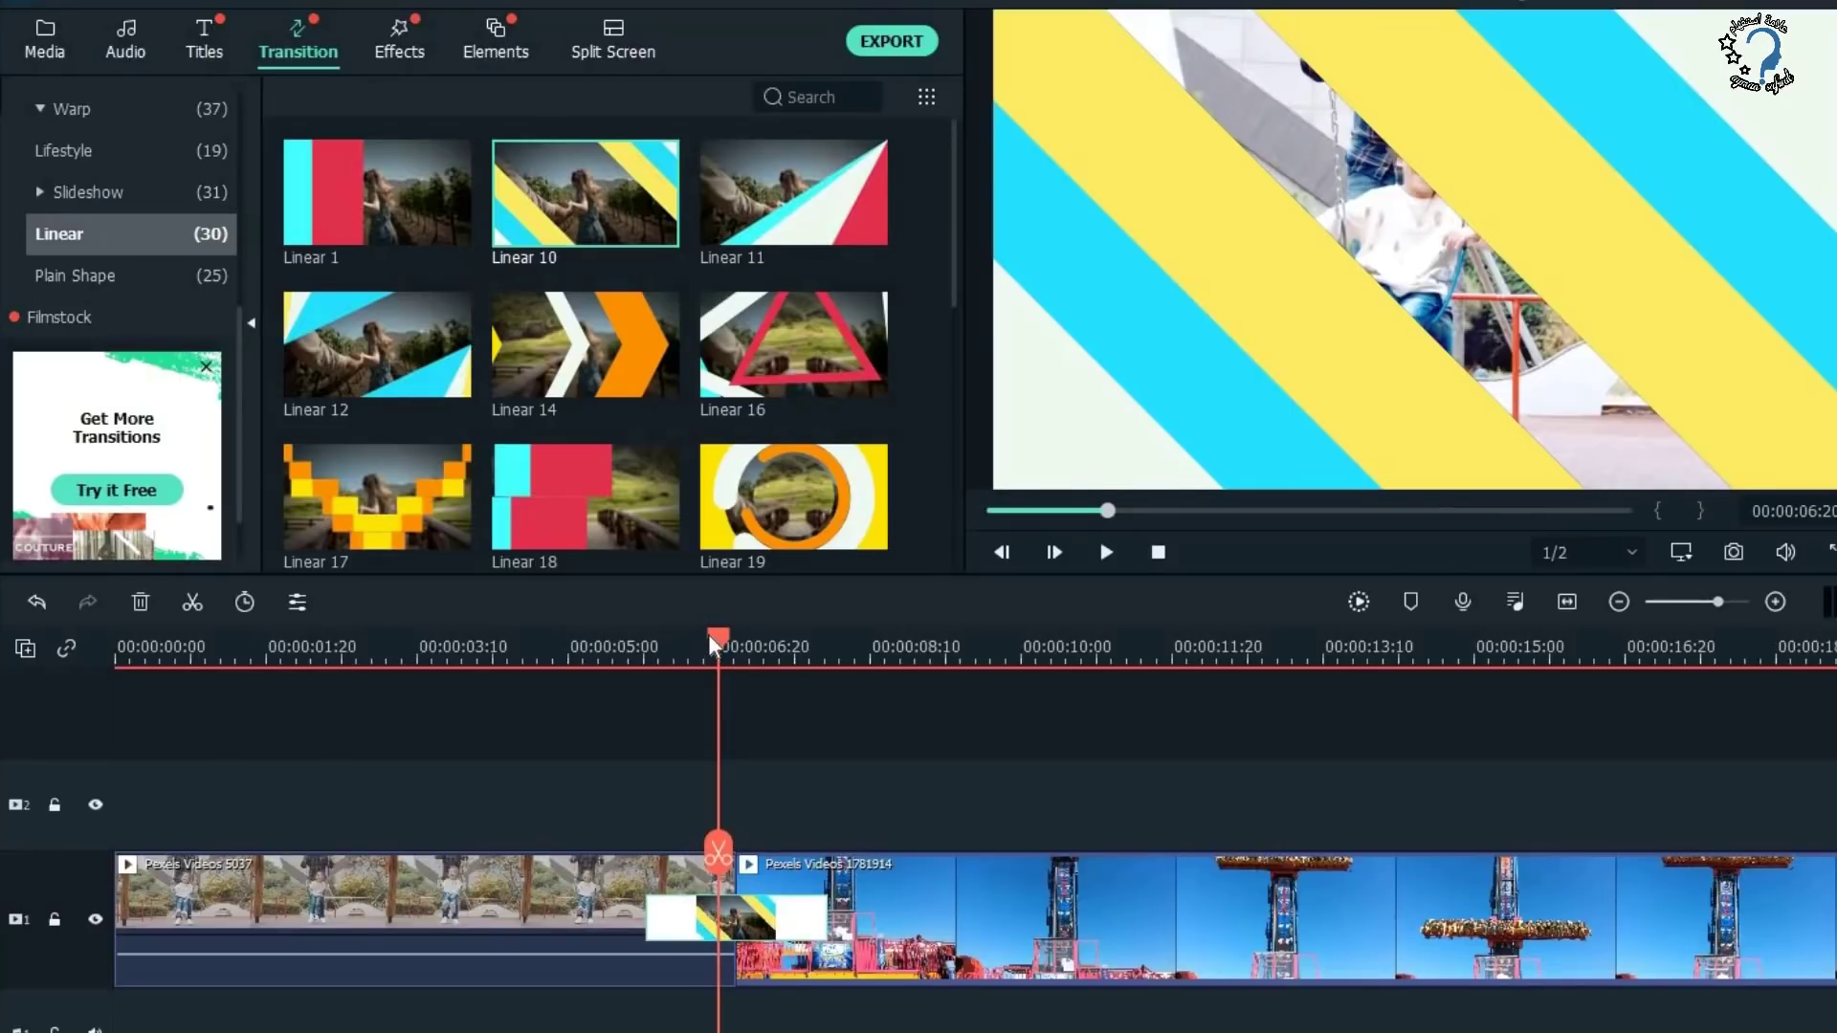
{"action": "left_click", "coordinate": [622, 658]}
{"action": "left_click", "coordinate": [1109, 553]}
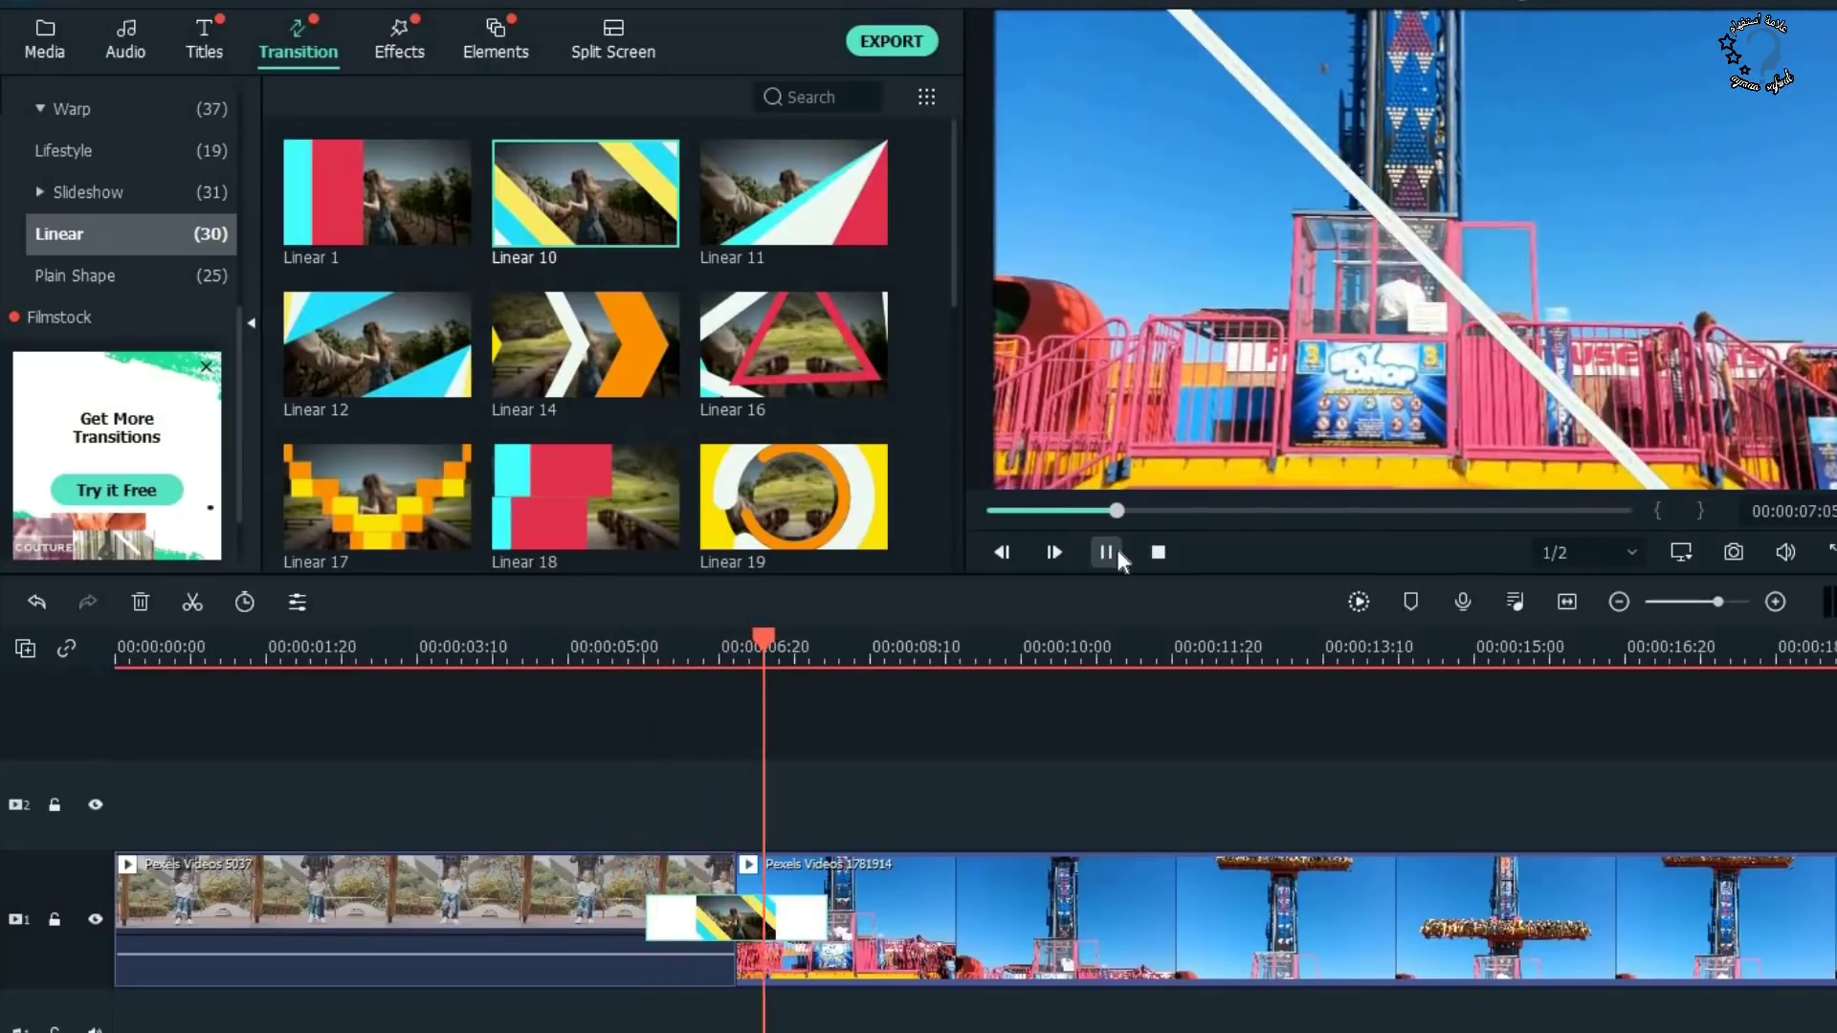
{"action": "key", "text": "space"}
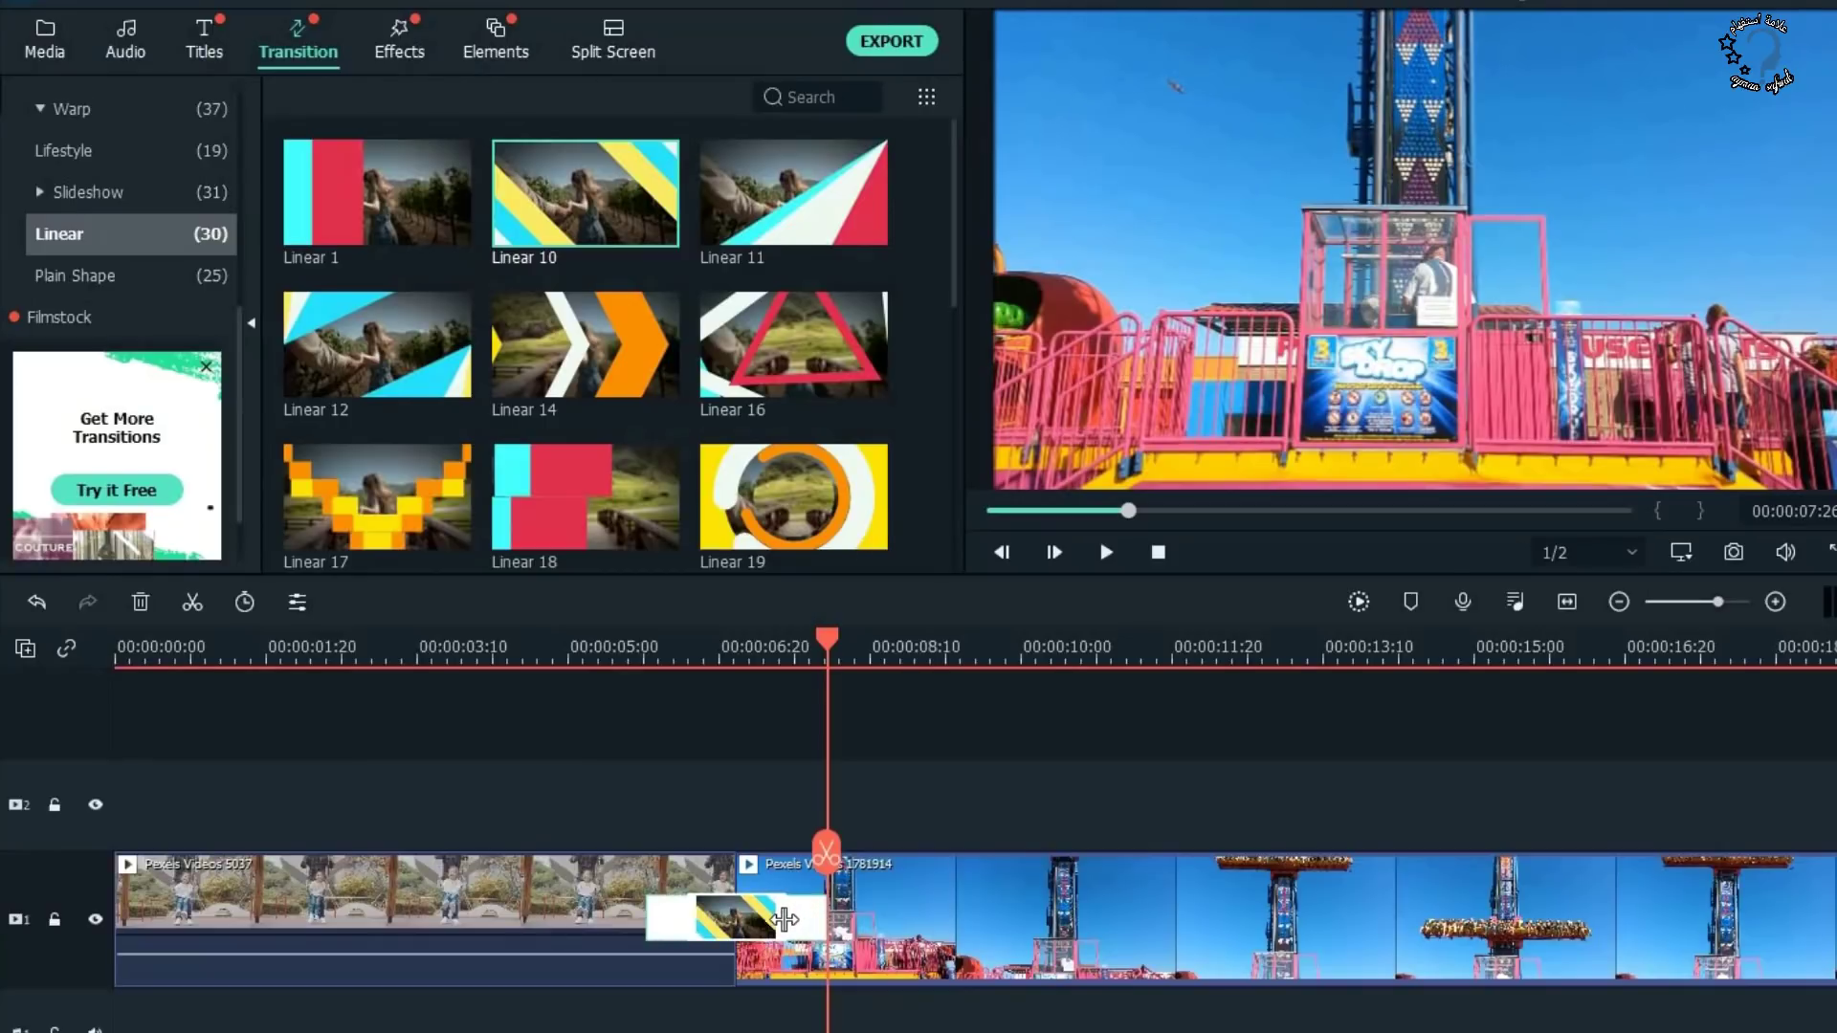
Shorten the Linear 10 transition to about 1 second and play it back.
{"action": "left_click_drag", "start_coordinate": [780, 919], "coordinate": [781, 919]}
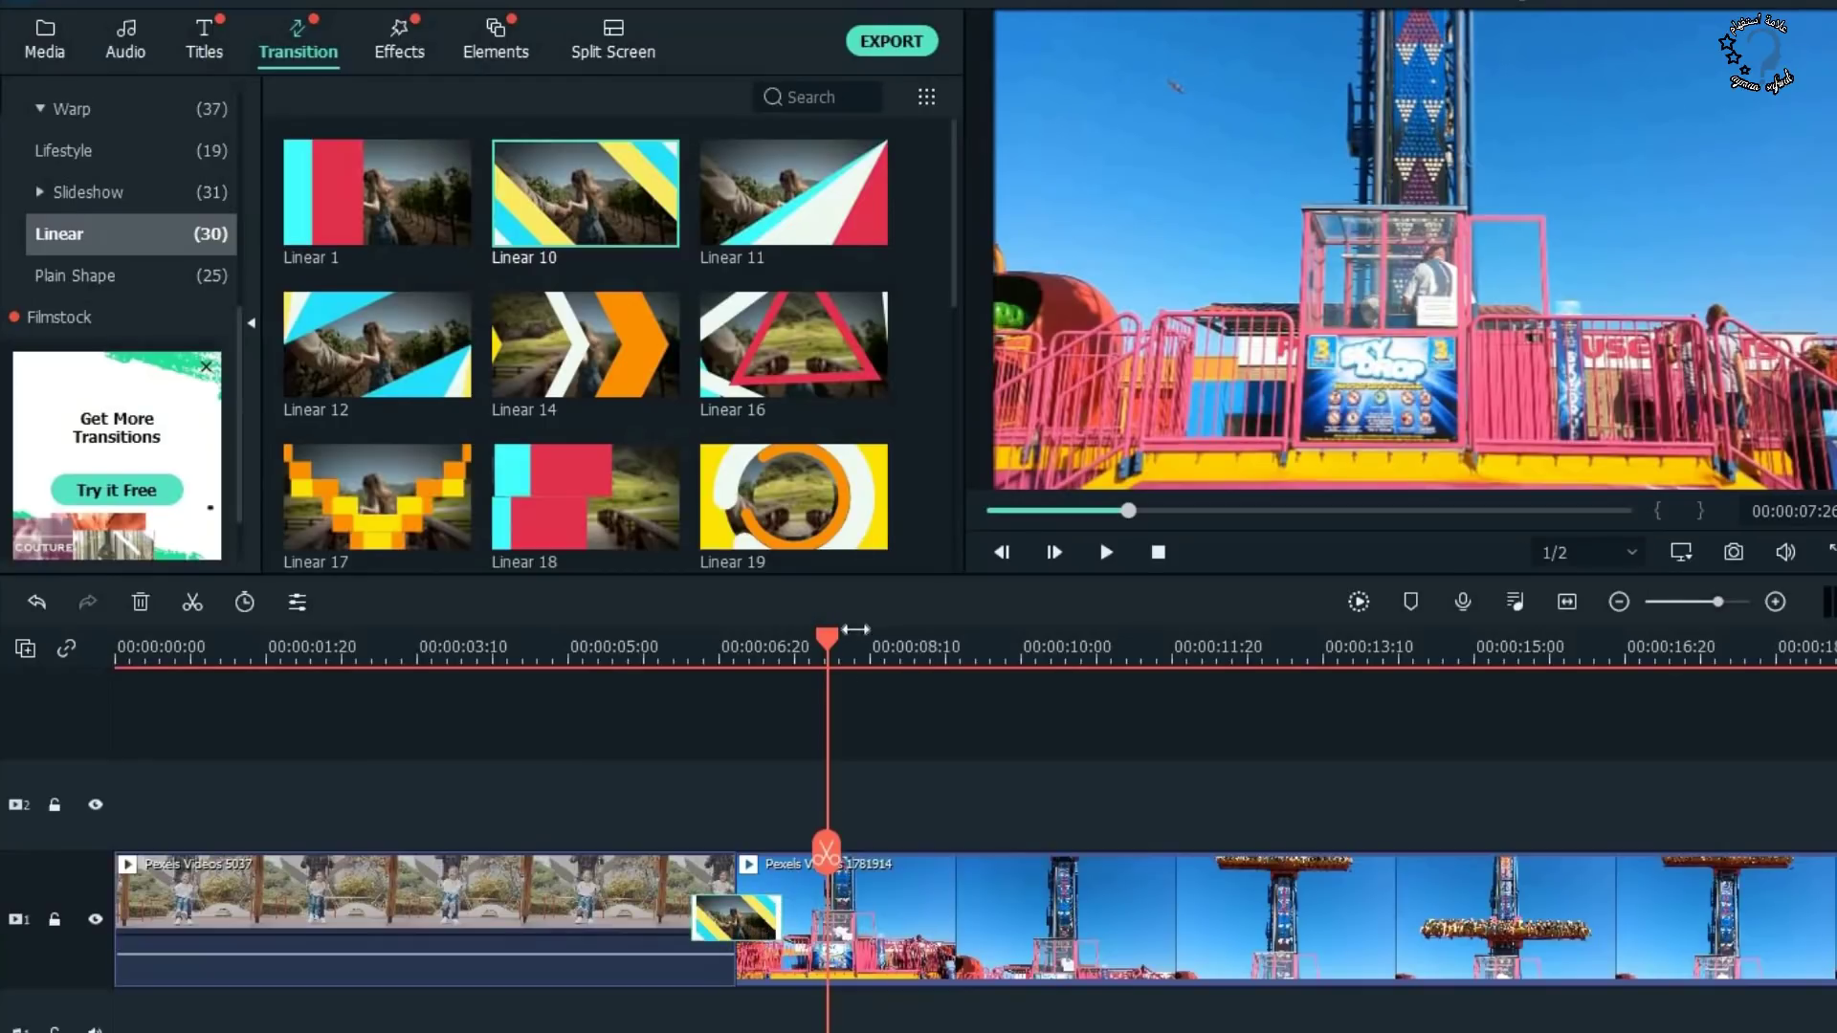
{"action": "left_click", "coordinate": [1105, 552]}
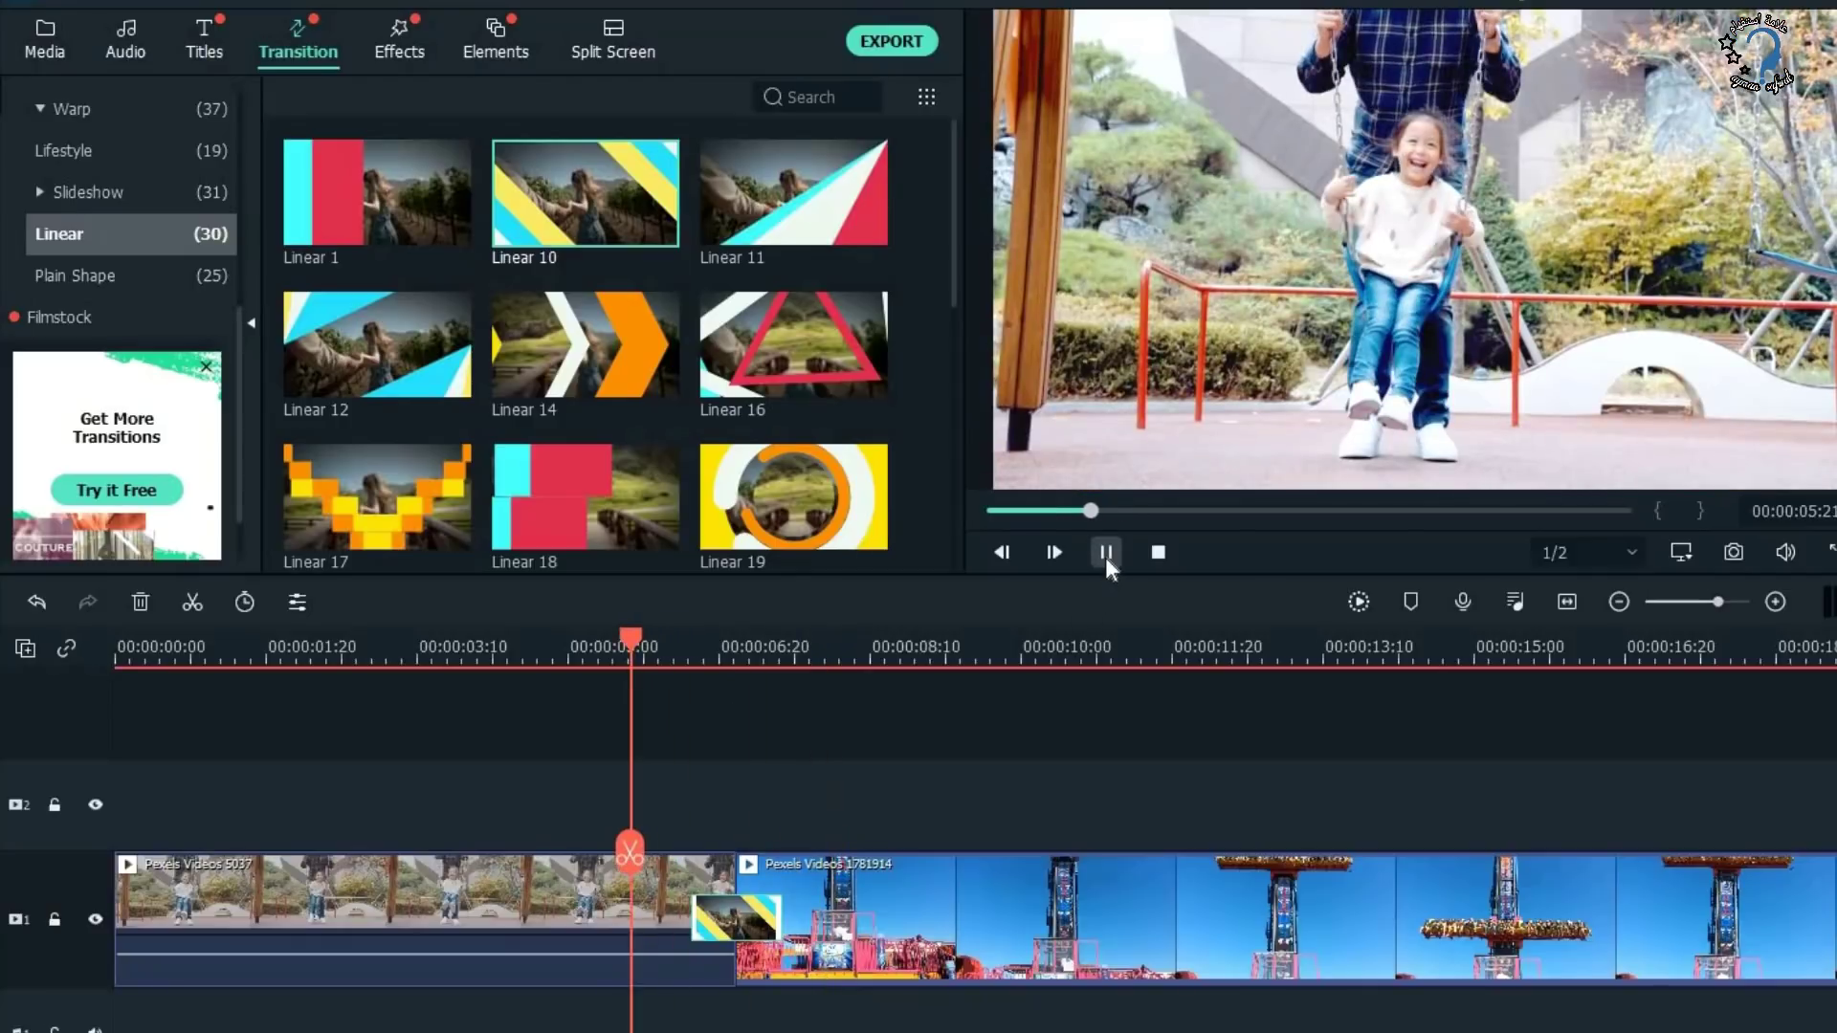
{"action": "key", "text": "space"}
Extend the Linear 10 transition between the two clips to a duration of about 2 seconds.
{"action": "left_click_drag", "start_coordinate": [781, 916], "coordinate": [957, 917]}
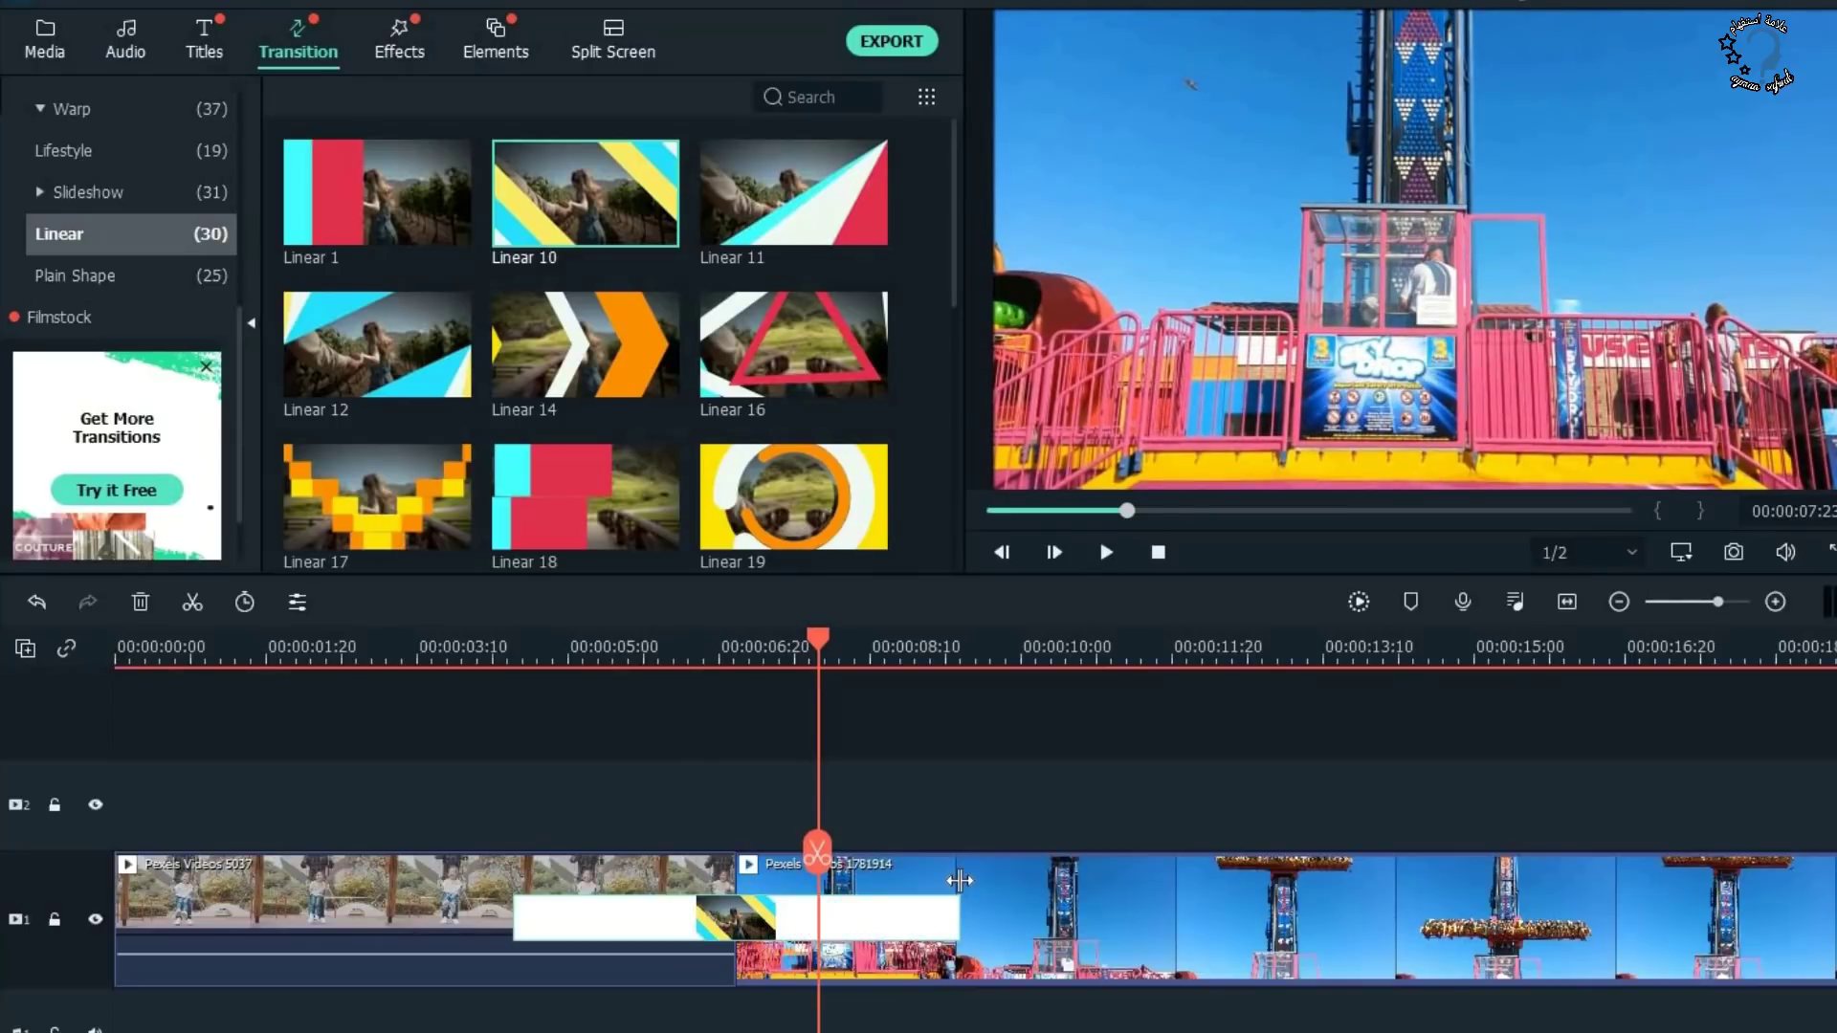
{"action": "left_click_drag", "start_coordinate": [957, 900], "coordinate": [820, 904]}
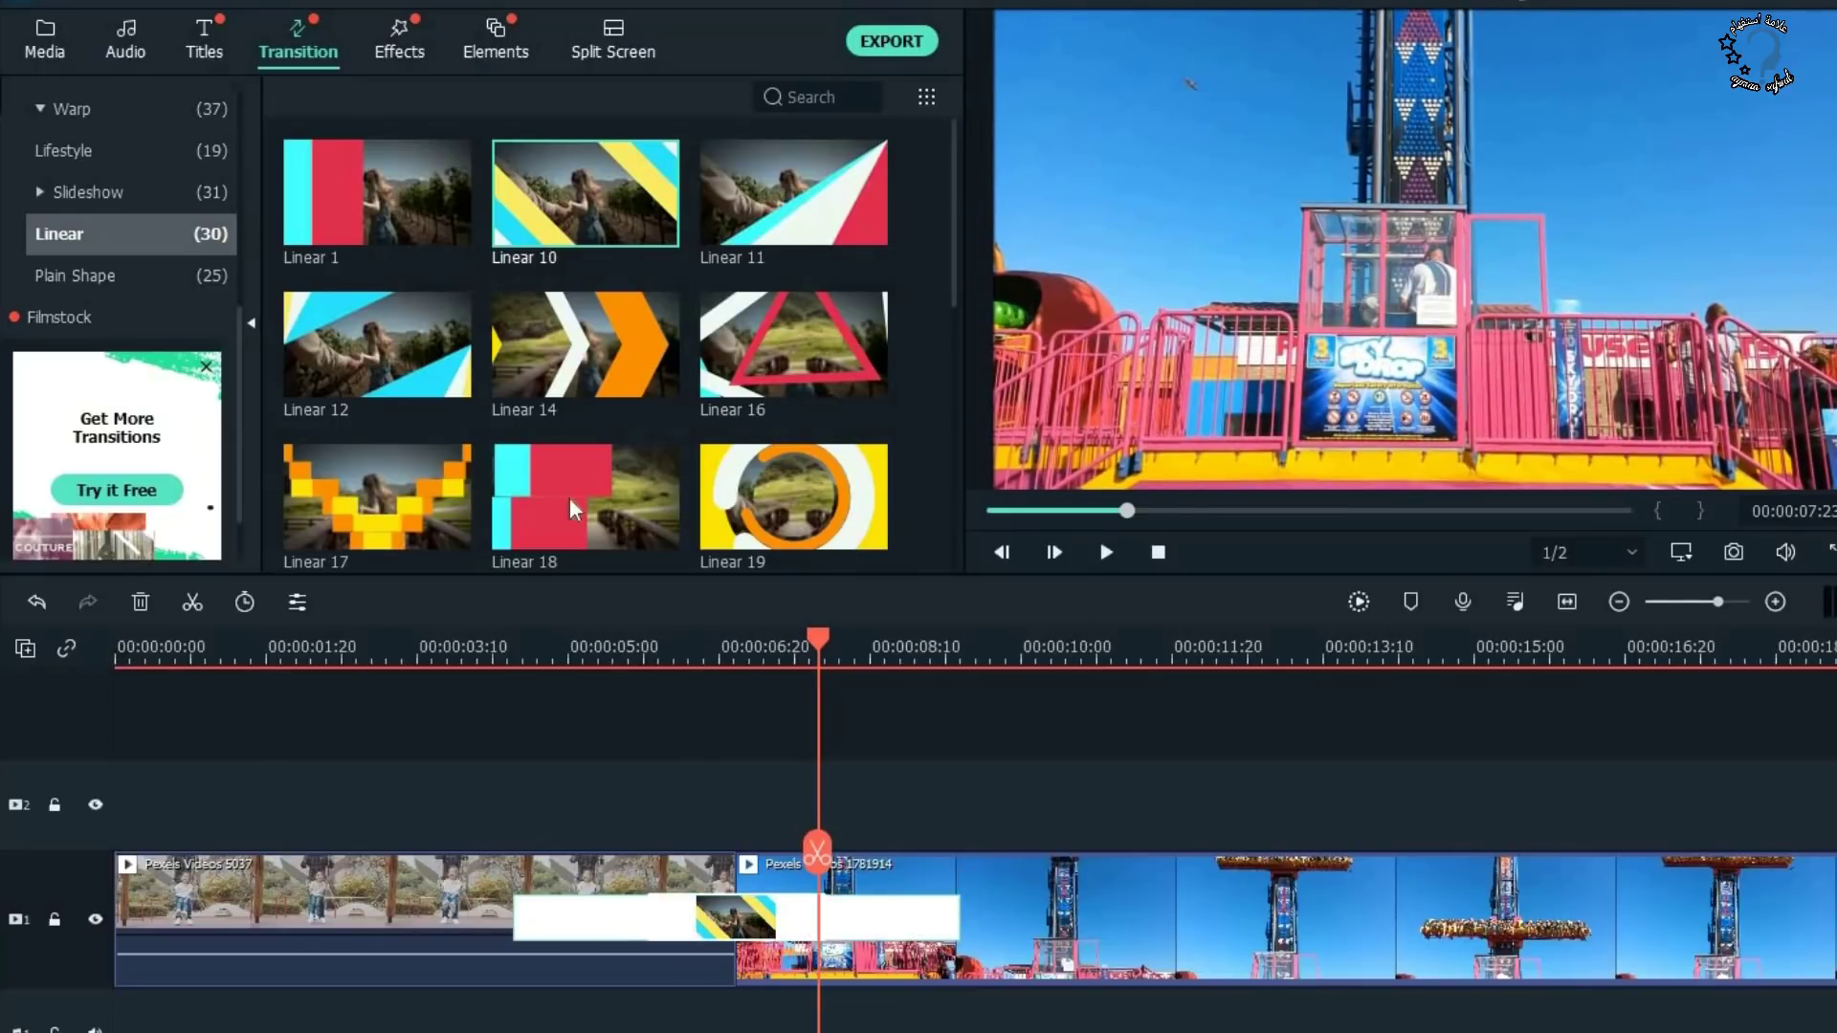
Look through the Lifestyle and Warp transition categories.
{"action": "left_click", "coordinate": [84, 158]}
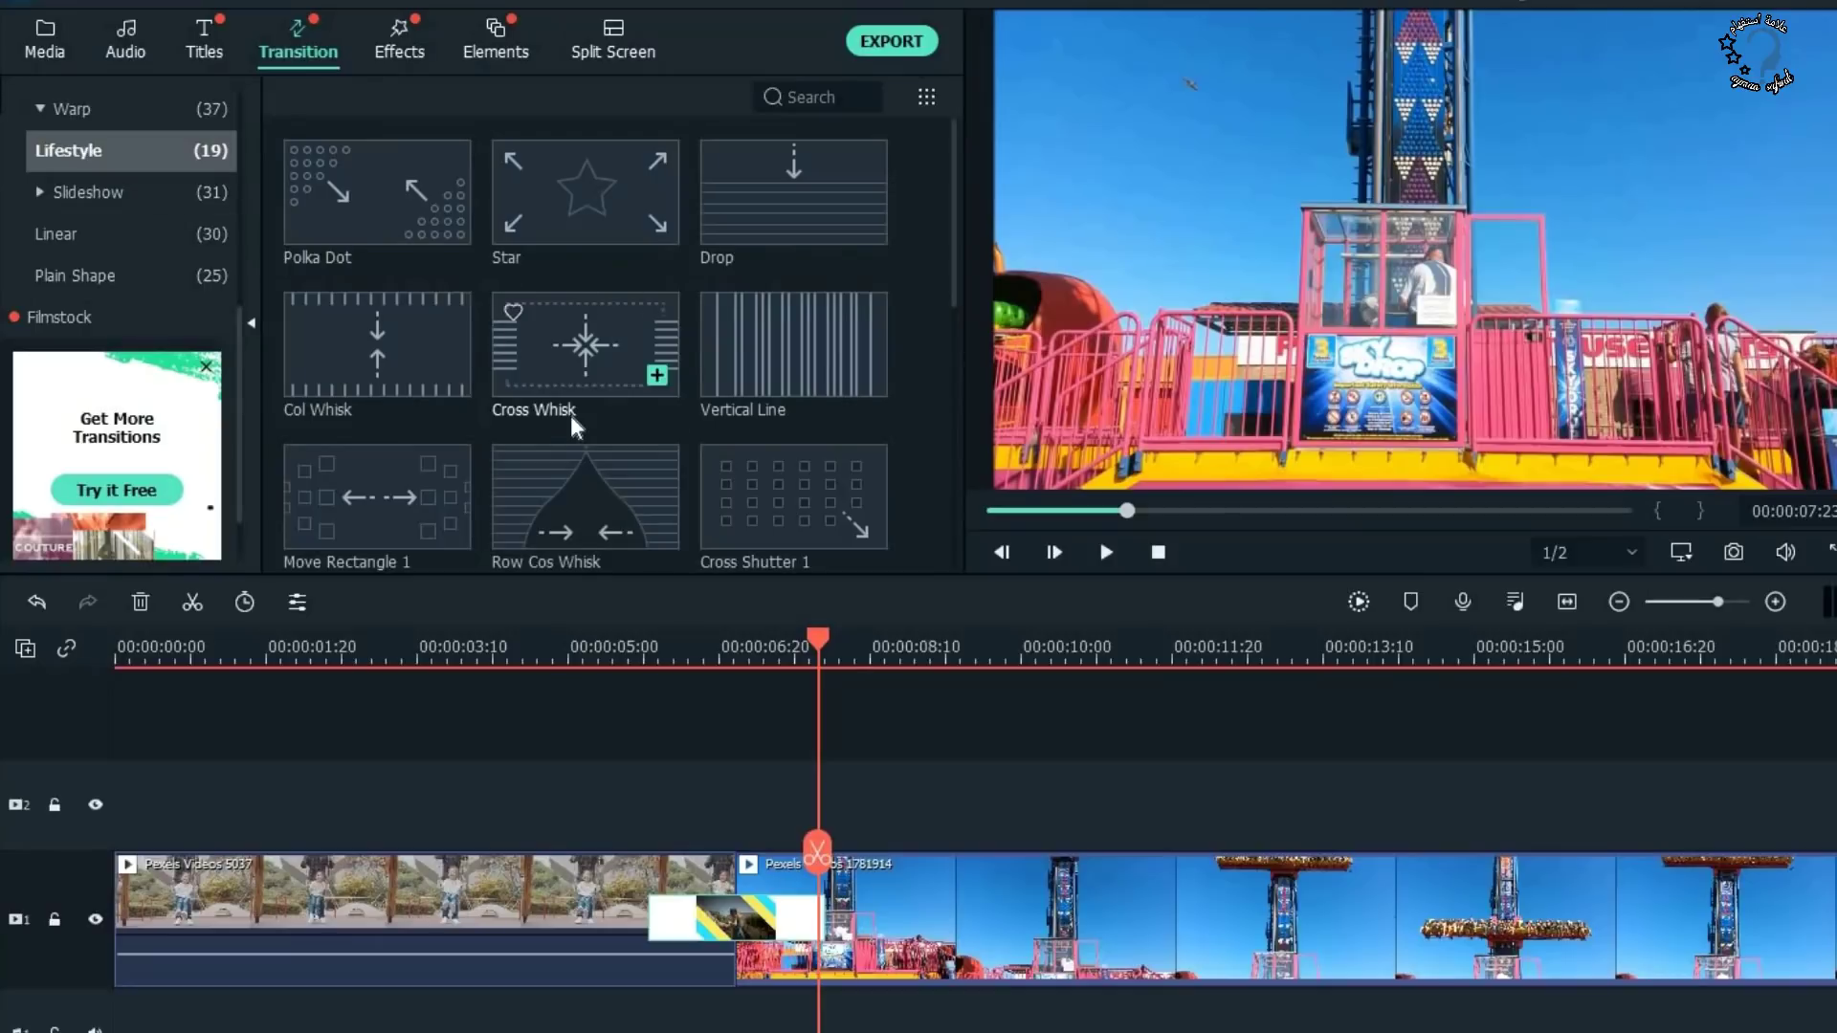
{"action": "scroll", "coordinate": [570, 415], "scroll_direction": "down", "scroll_amount": 5}
{"action": "scroll", "coordinate": [565, 435], "scroll_direction": "up", "scroll_amount": 5}
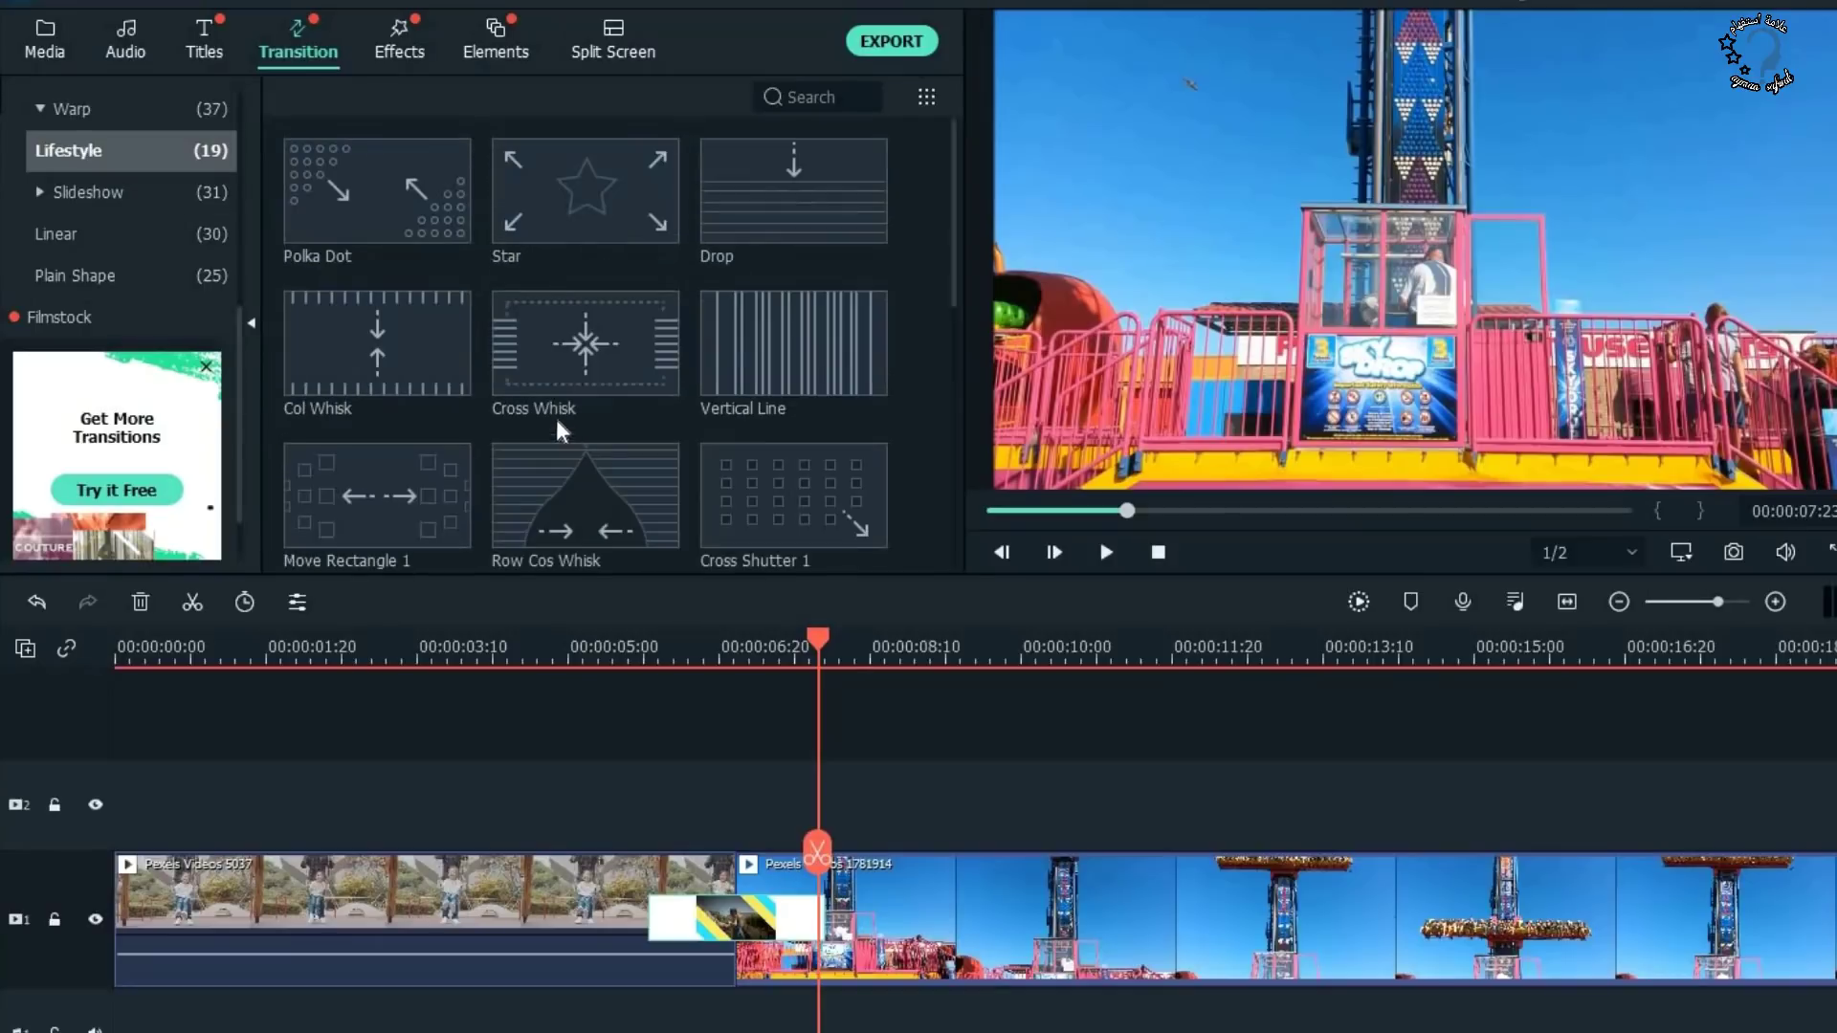
{"action": "left_click", "coordinate": [140, 113]}
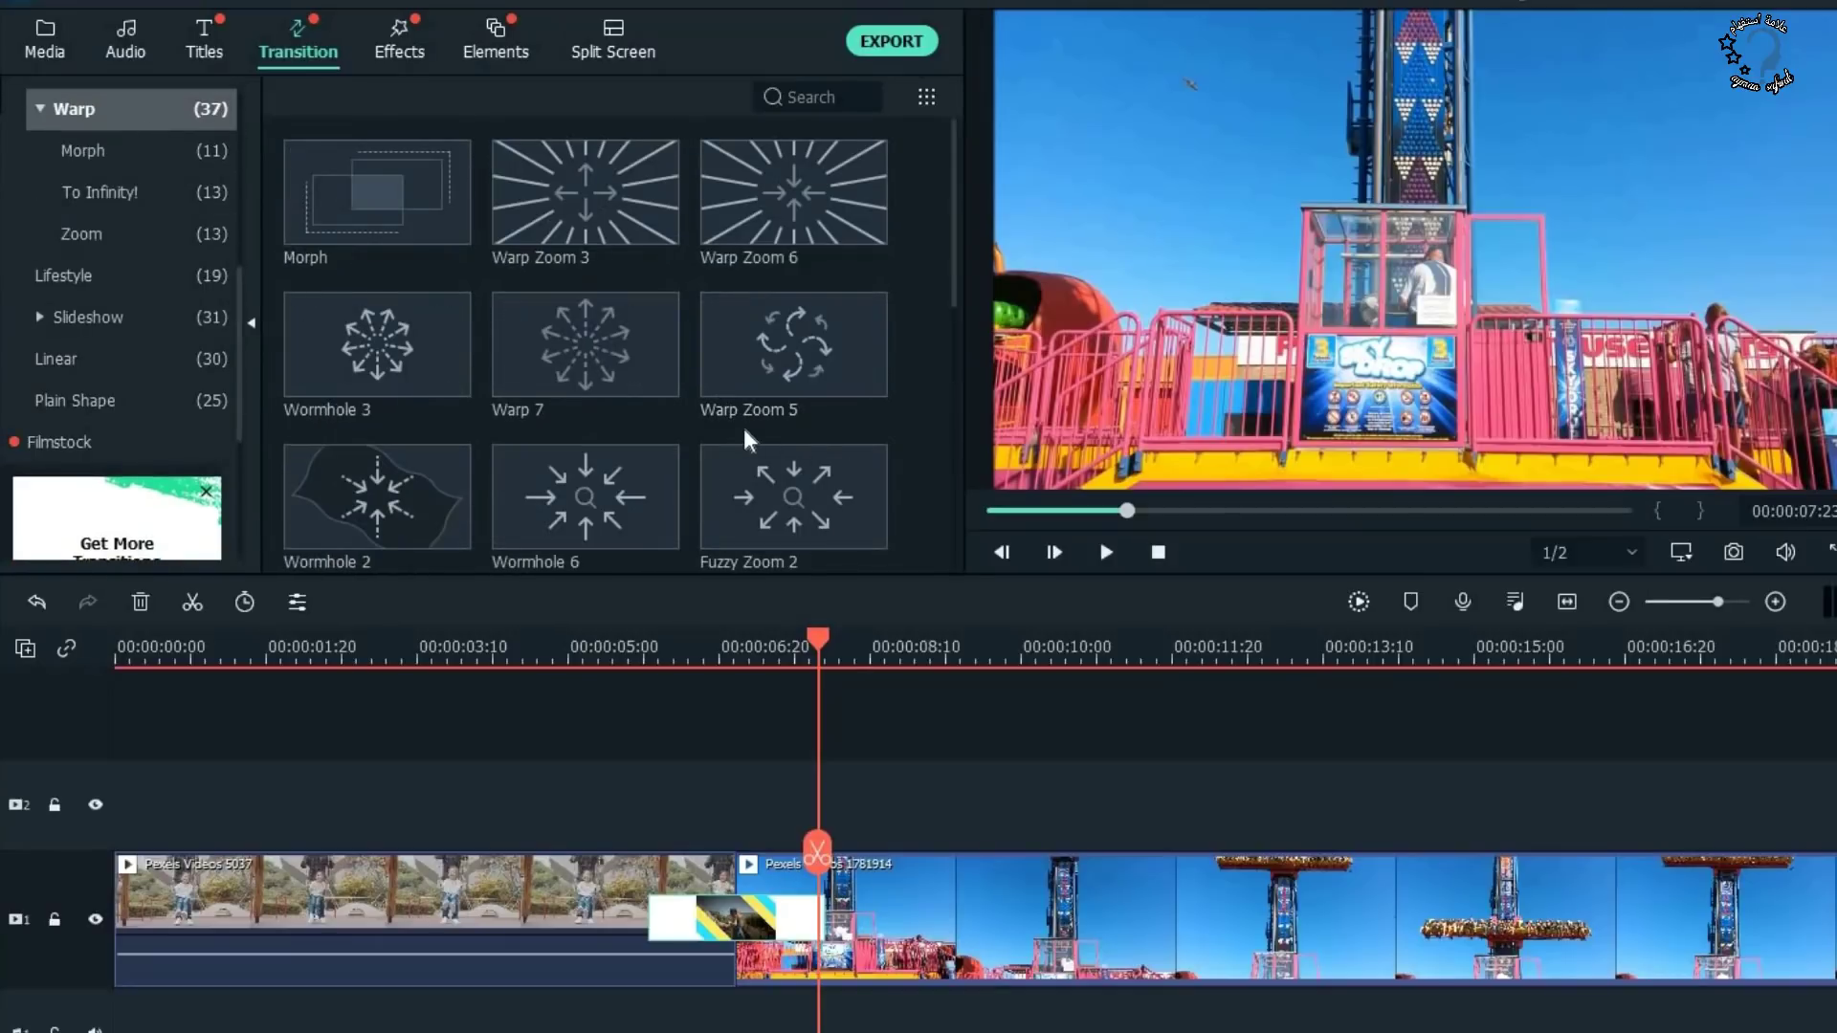
Browse the included effects and preview the Vivid and Shine B filters.
{"action": "left_click", "coordinate": [398, 50]}
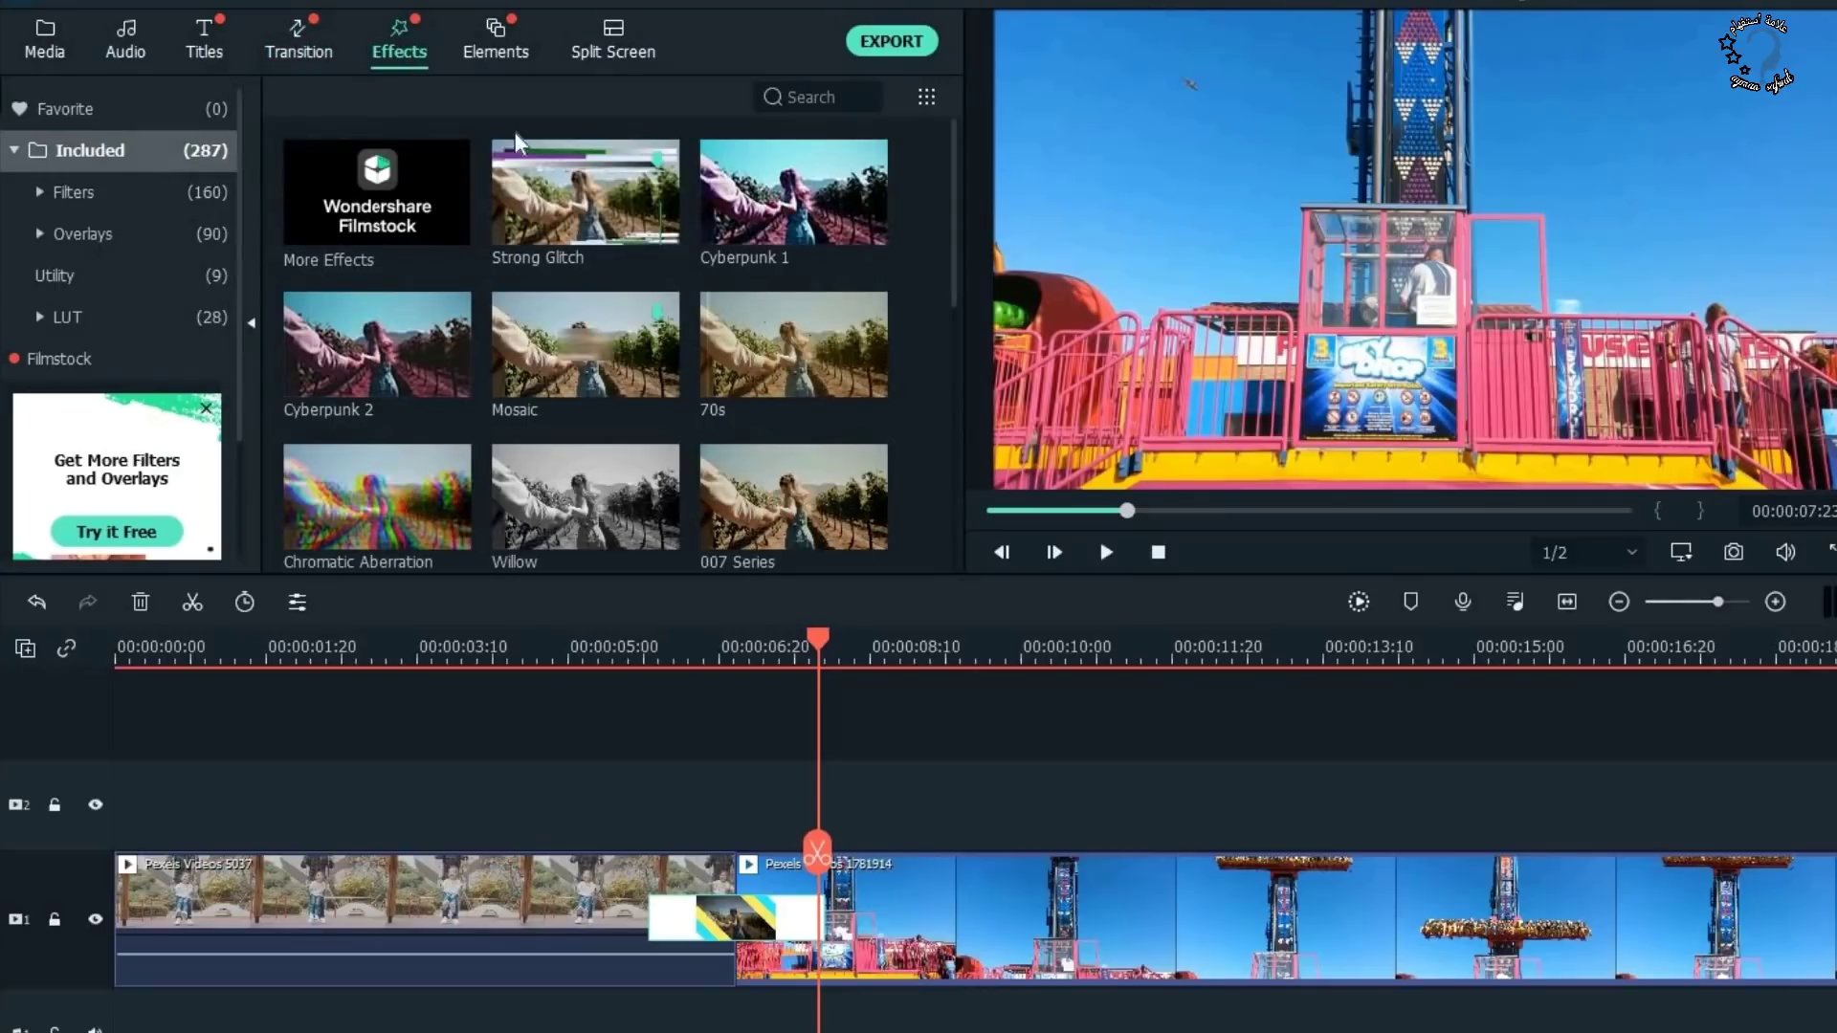
{"action": "left_click_drag", "start_coordinate": [818, 639], "coordinate": [415, 713]}
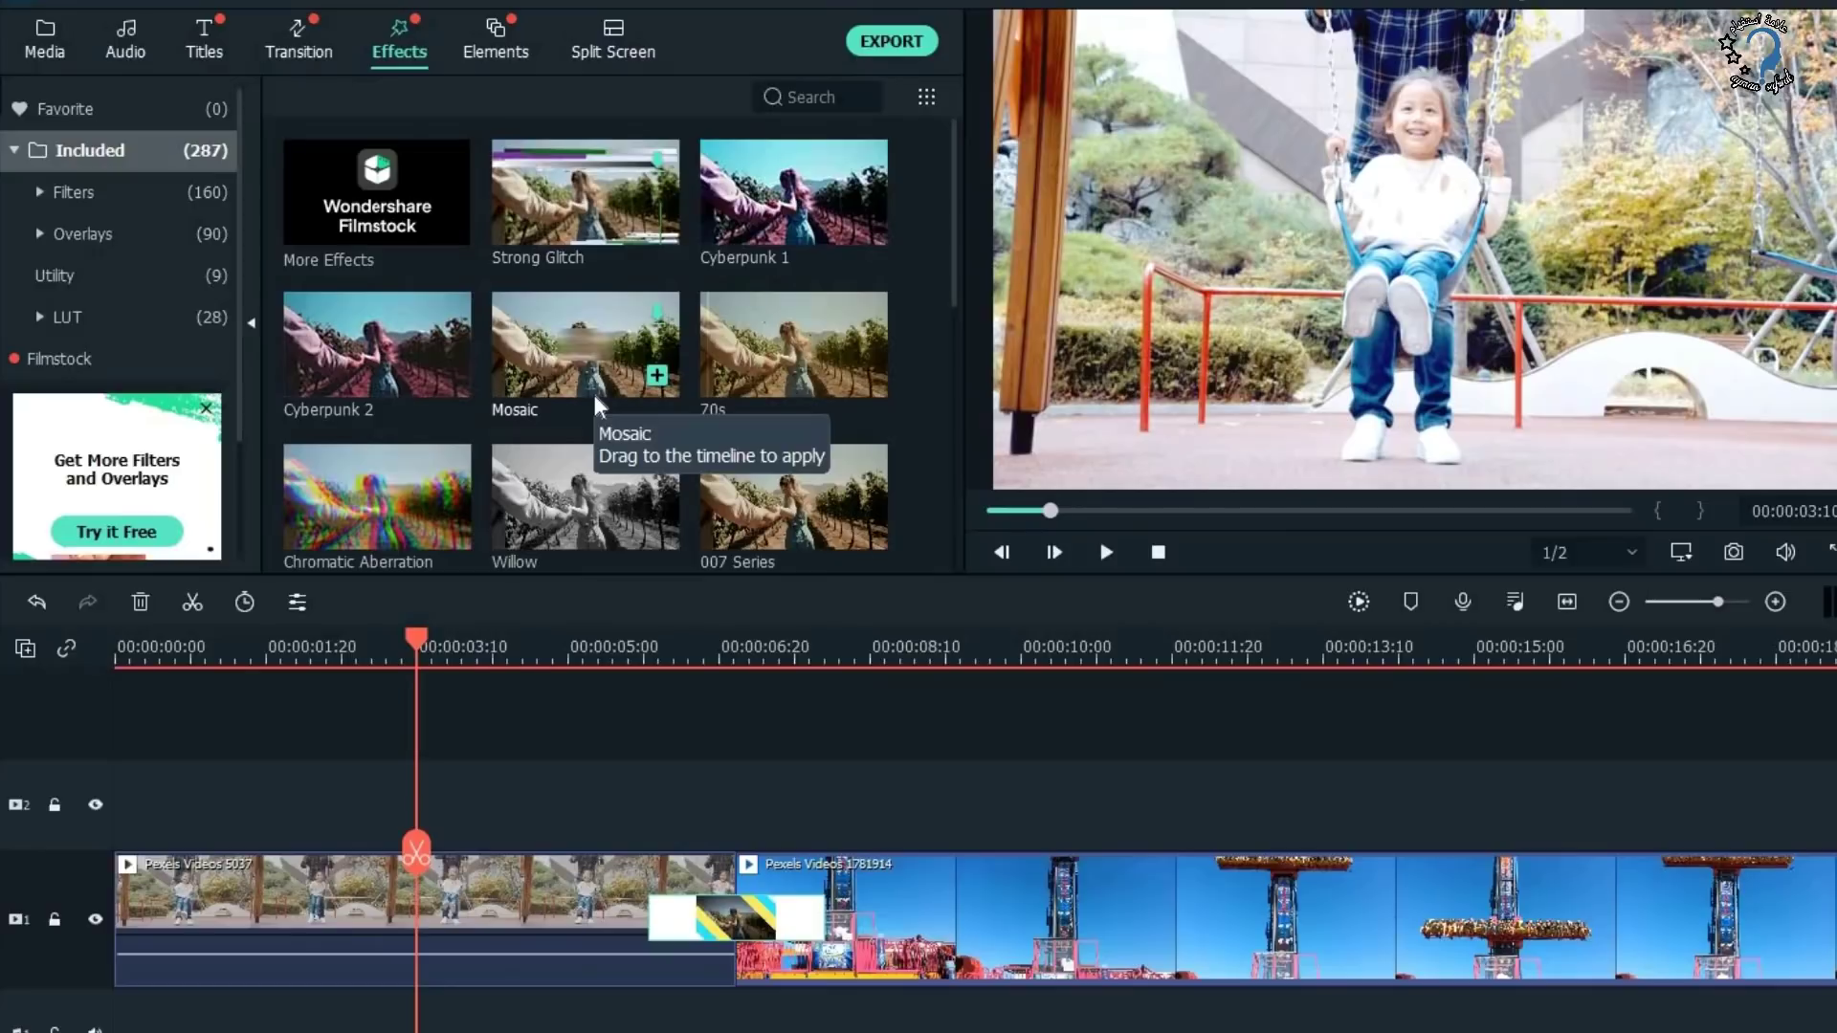
{"action": "scroll", "coordinate": [579, 421], "scroll_direction": "down", "scroll_amount": 10}
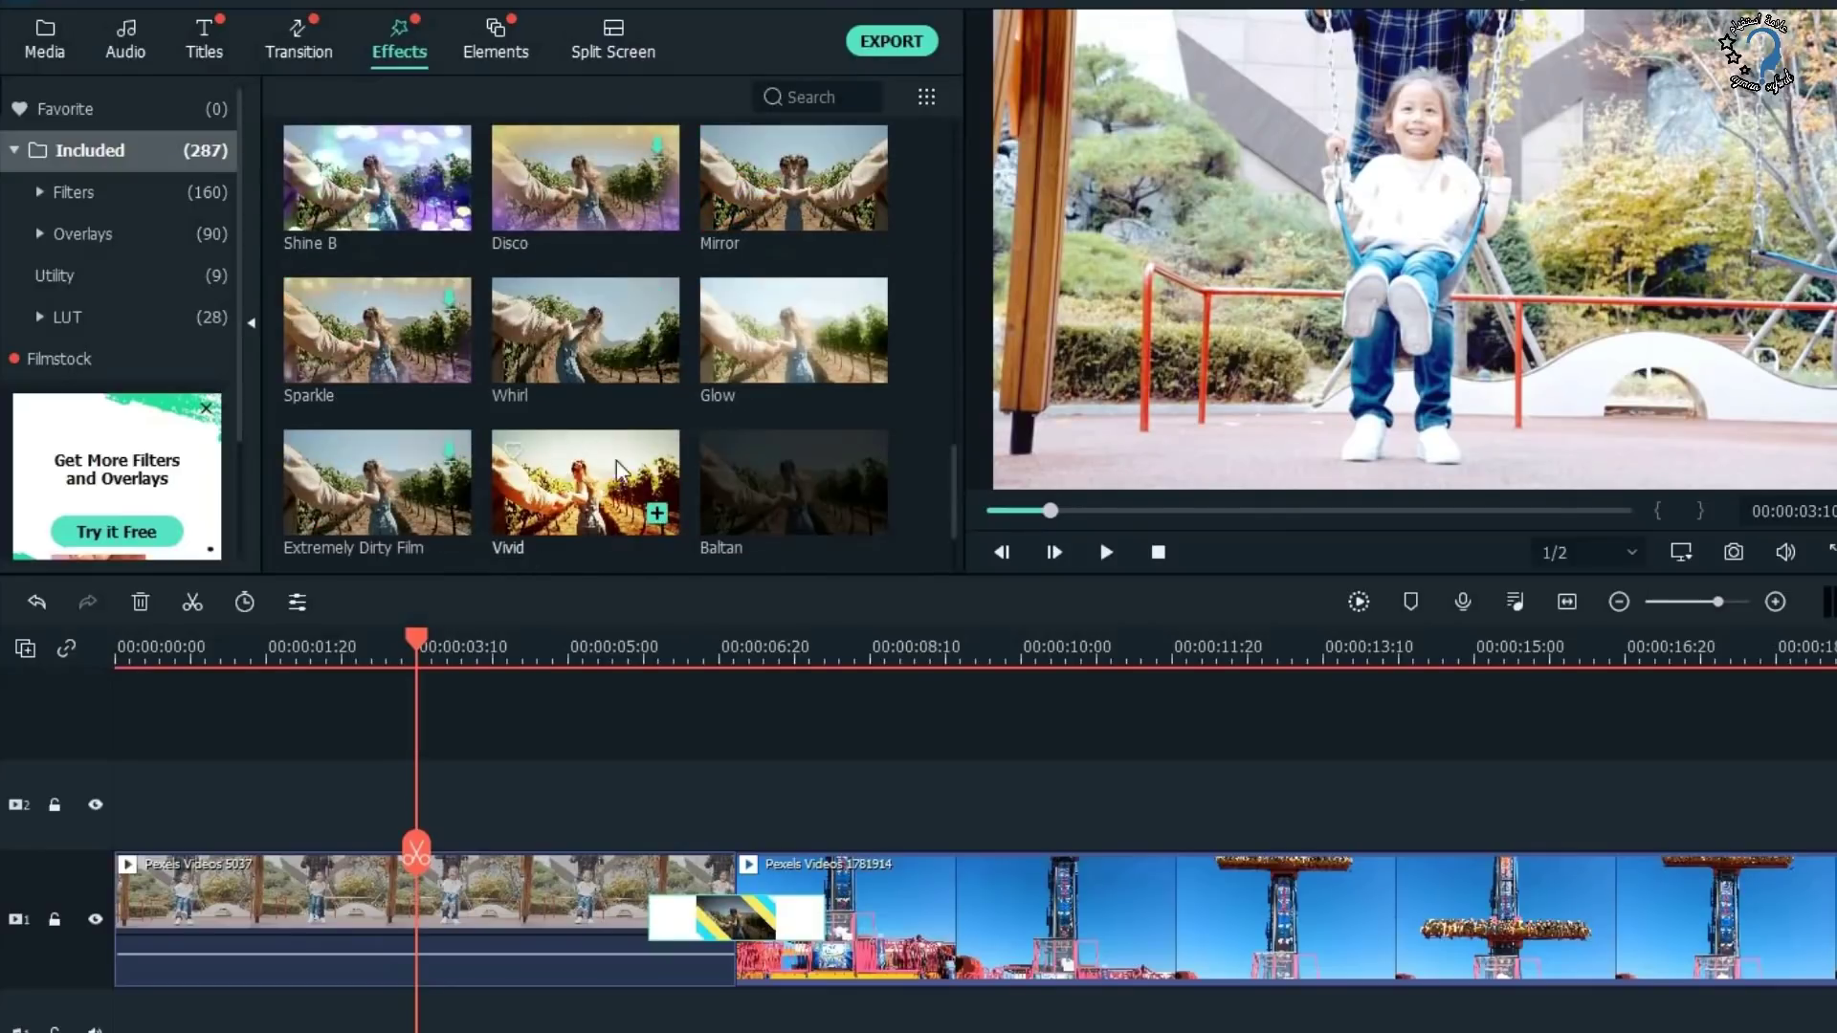
{"action": "left_click", "coordinate": [611, 472]}
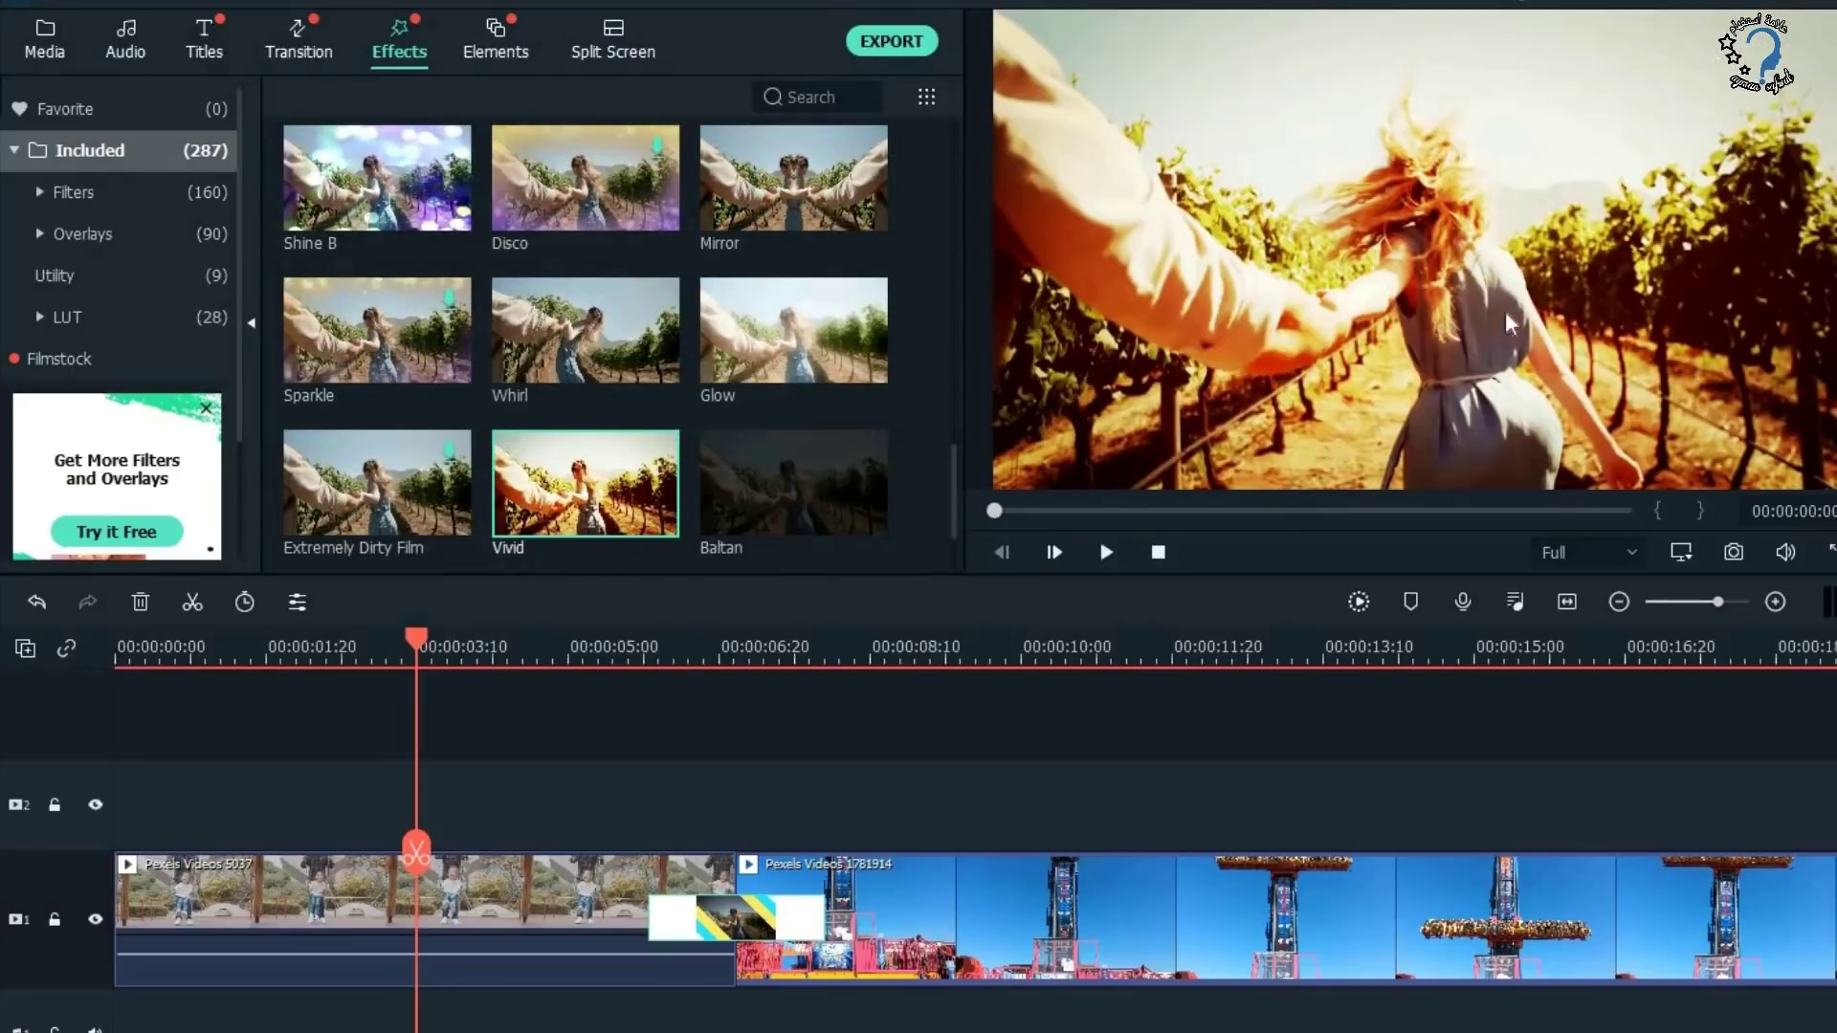
{"action": "left_click", "coordinate": [381, 213]}
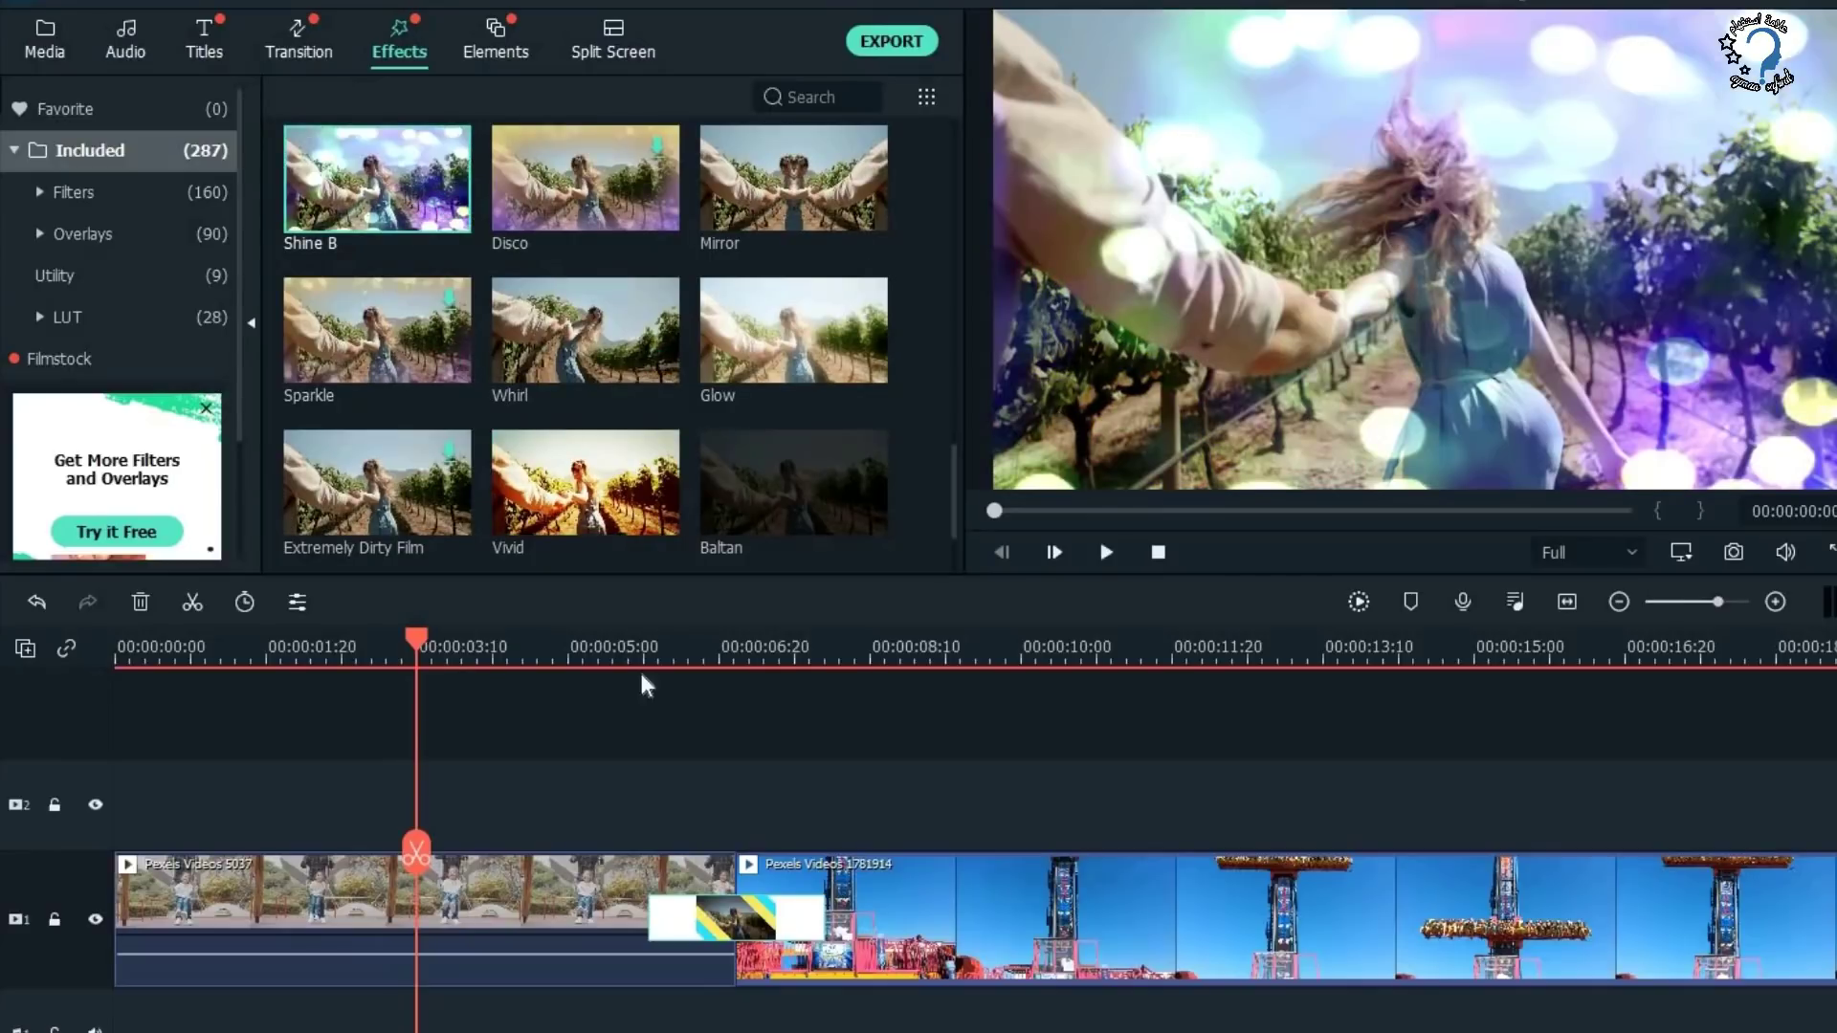
Split the swing clip at about 00:00:02:14 and again at about 00:00:04:20.
{"action": "left_click_drag", "start_coordinate": [404, 635], "coordinate": [234, 658]}
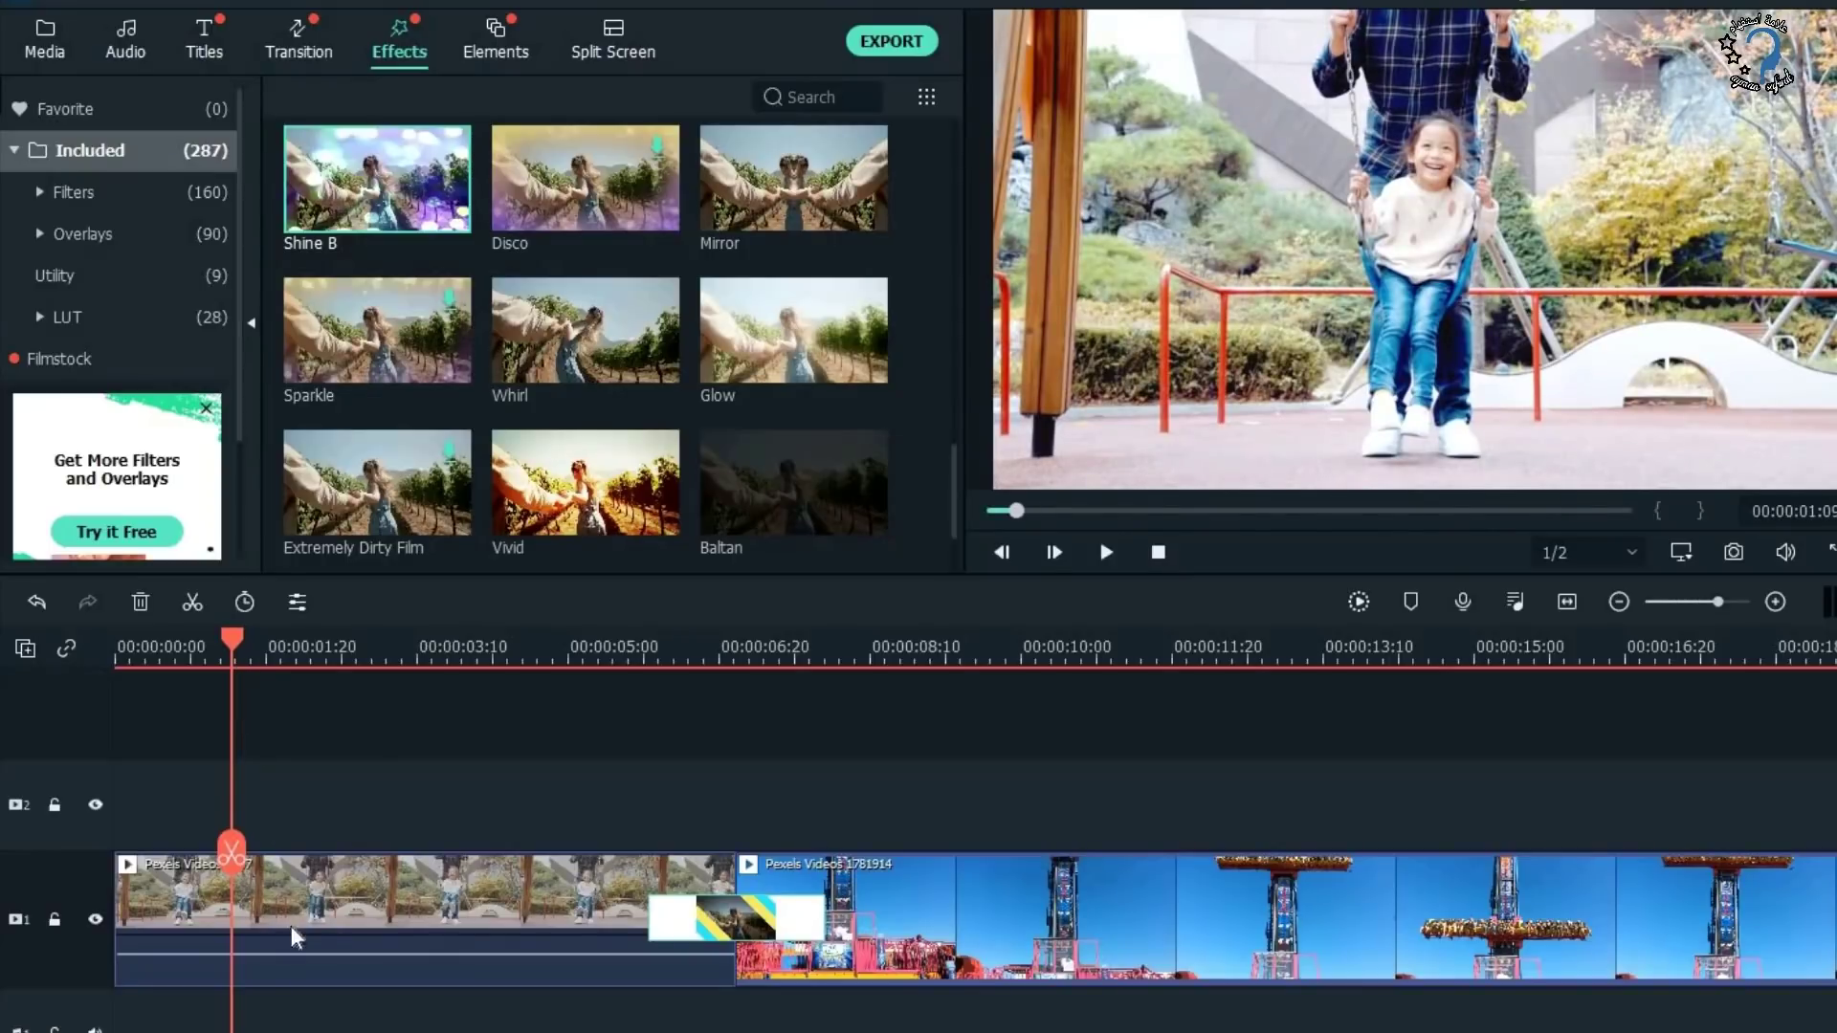
{"action": "left_click_drag", "start_coordinate": [233, 635], "coordinate": [337, 814]}
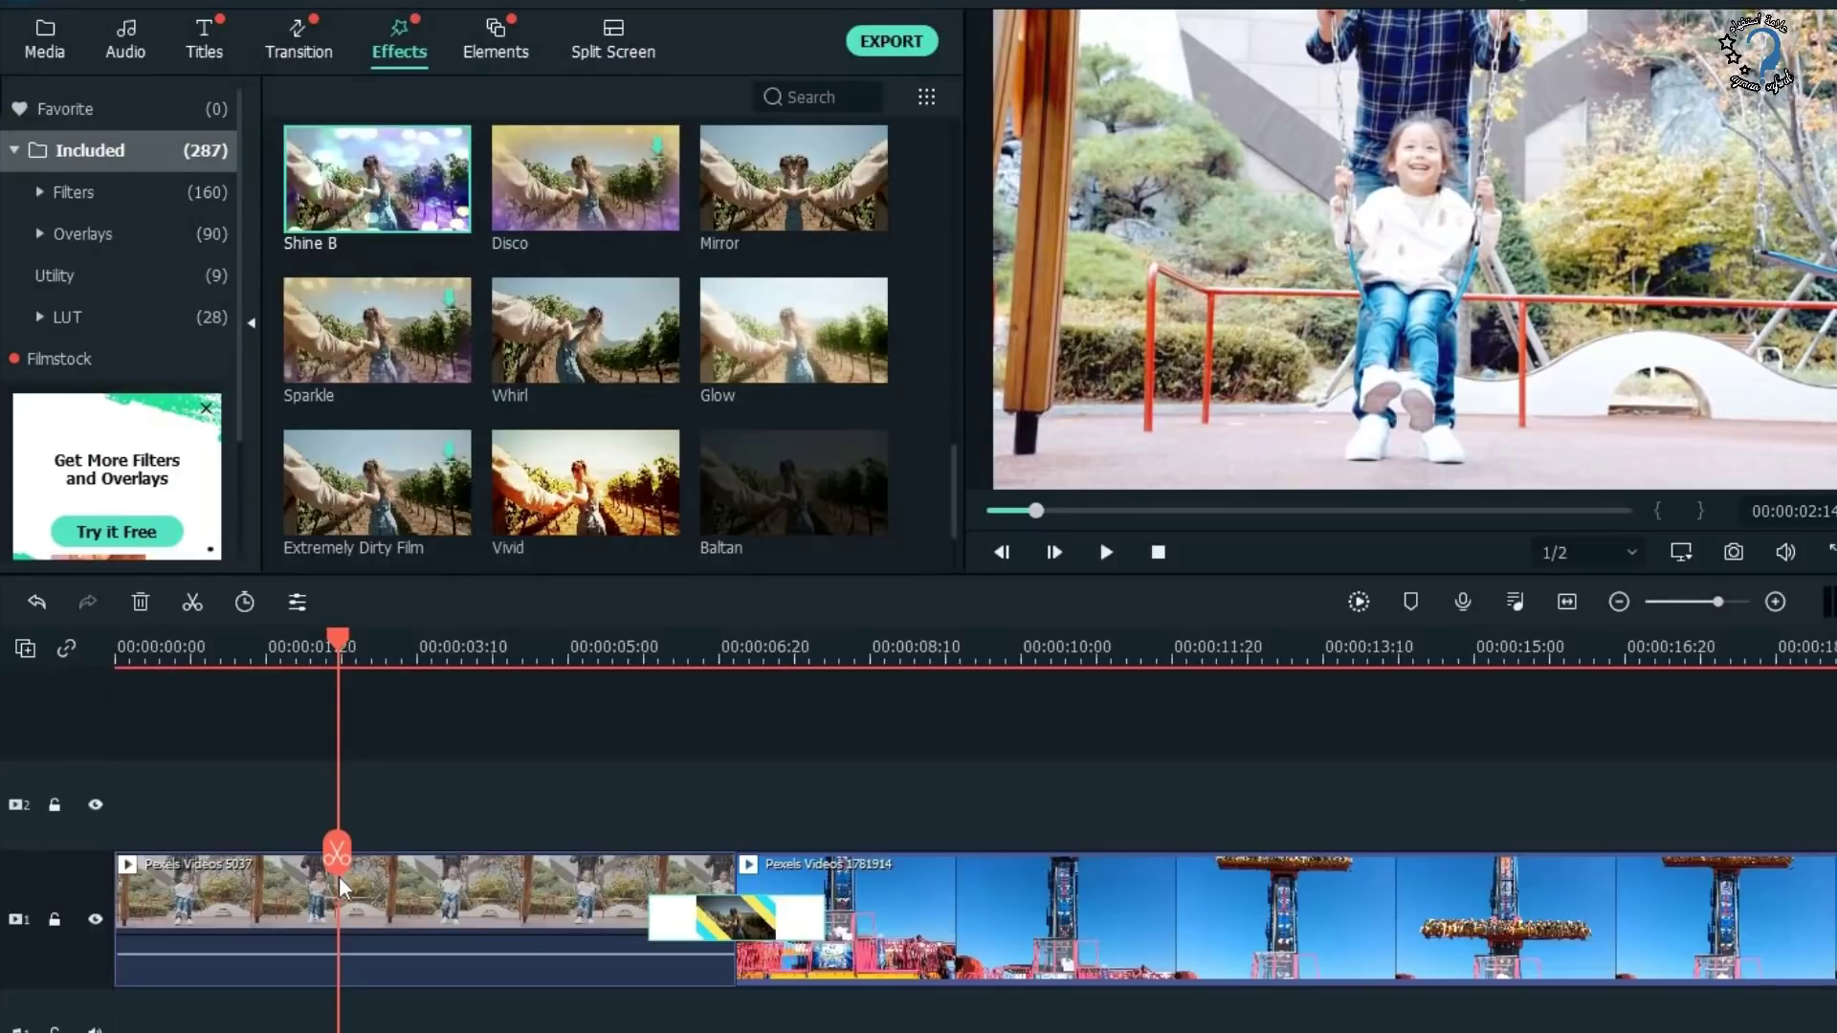
{"action": "left_click", "coordinate": [360, 880]}
{"action": "left_click", "coordinate": [337, 850]}
{"action": "left_click", "coordinate": [536, 704]}
{"action": "left_click", "coordinate": [540, 850]}
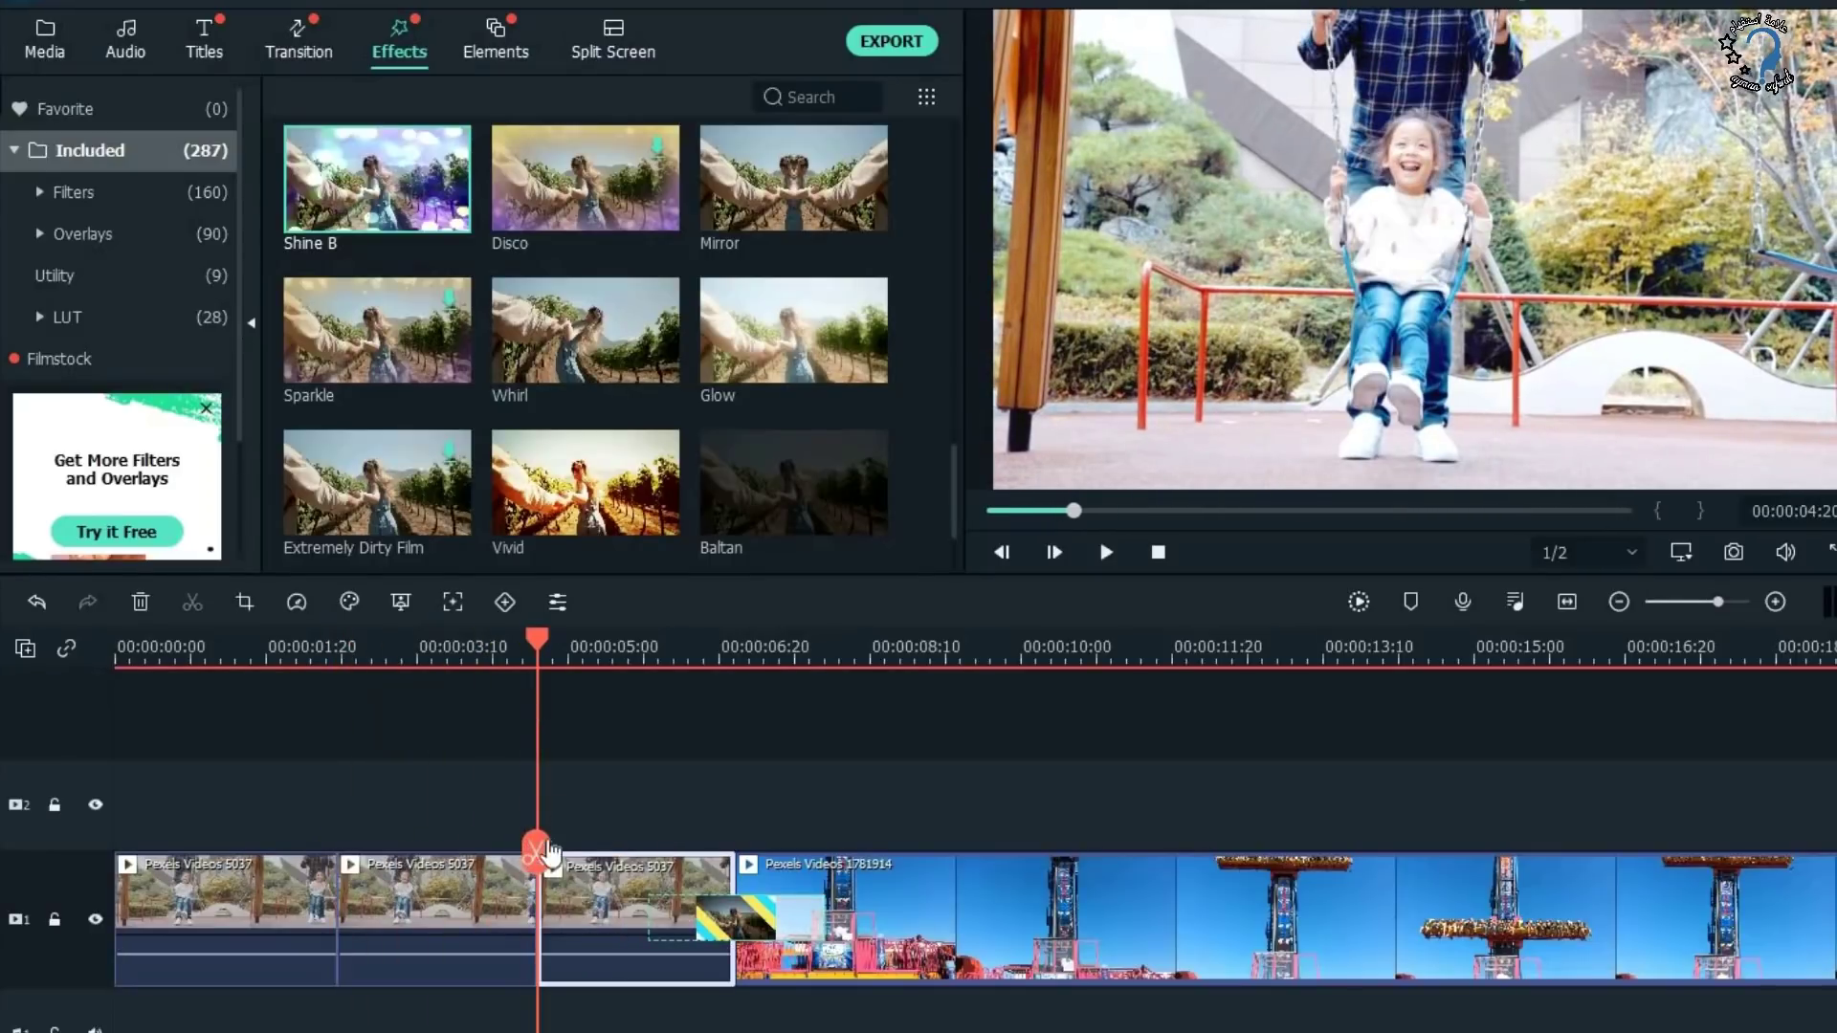
Apply the Vivid filter to the middle segment of the swing clip and play it back.
{"action": "left_click", "coordinate": [458, 646]}
{"action": "left_click", "coordinate": [479, 921]}
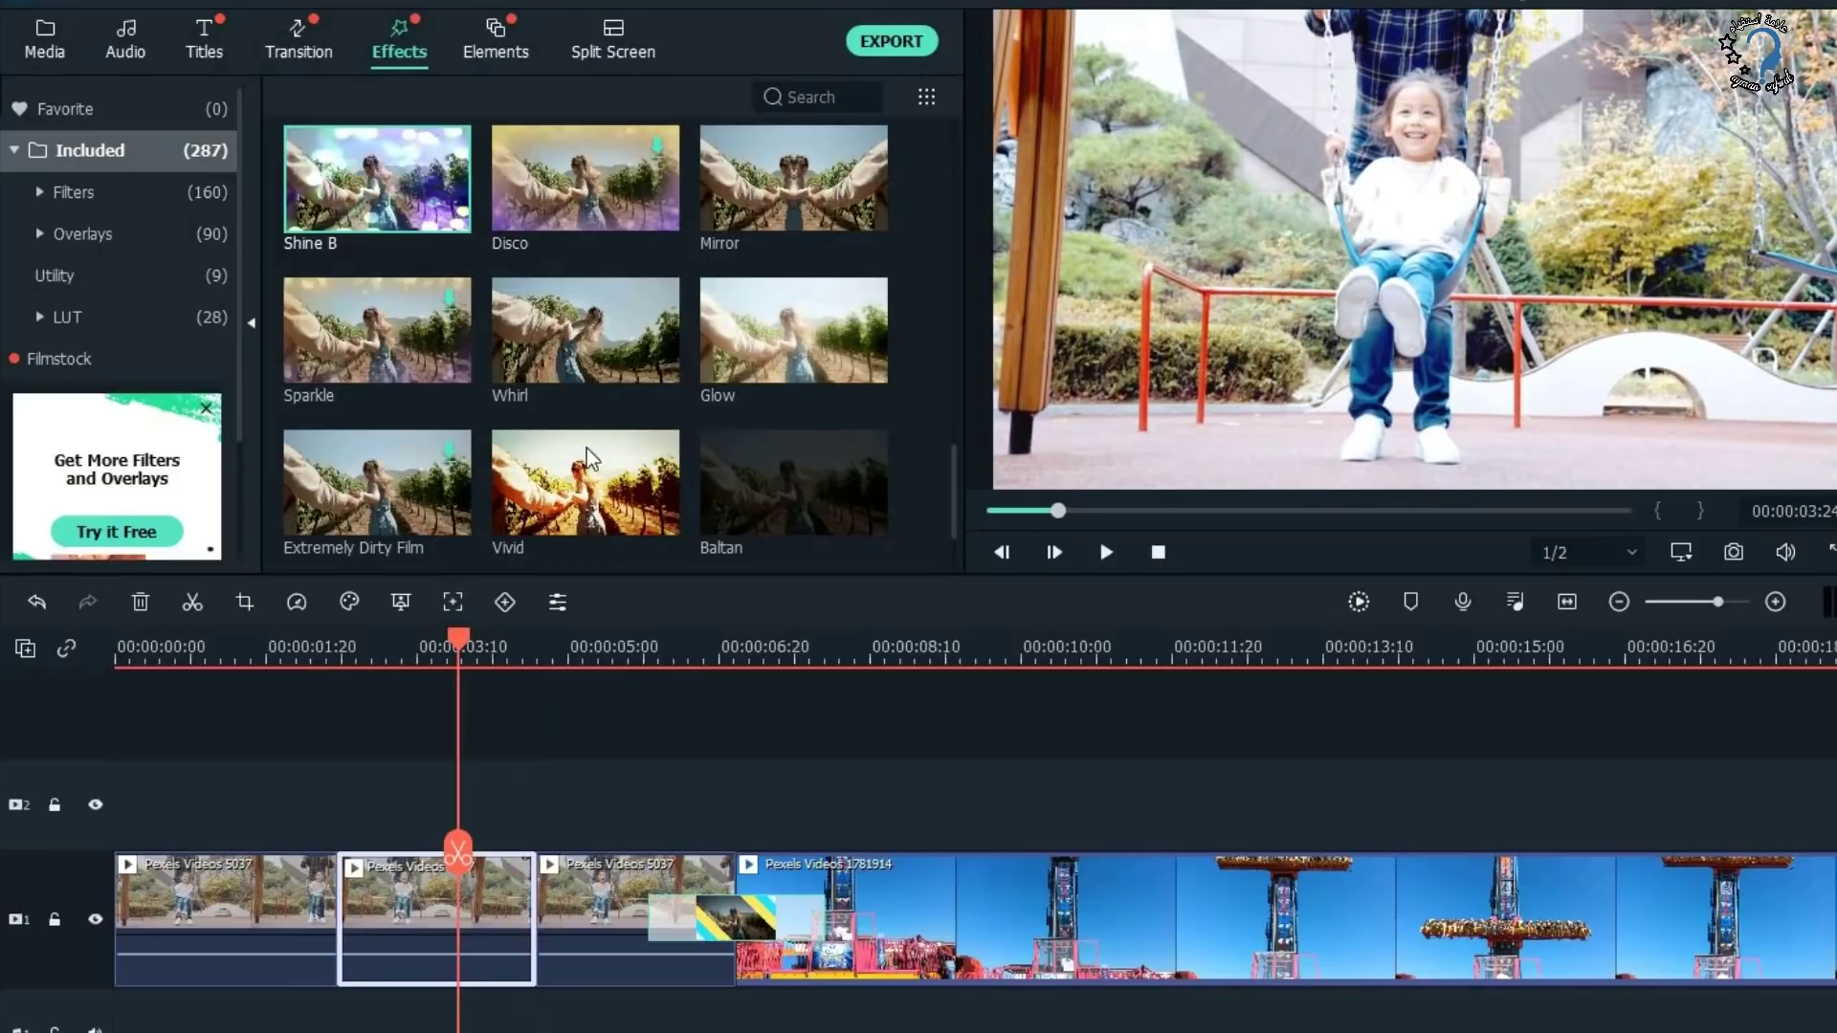
{"action": "left_click_drag", "start_coordinate": [604, 471], "coordinate": [380, 910]}
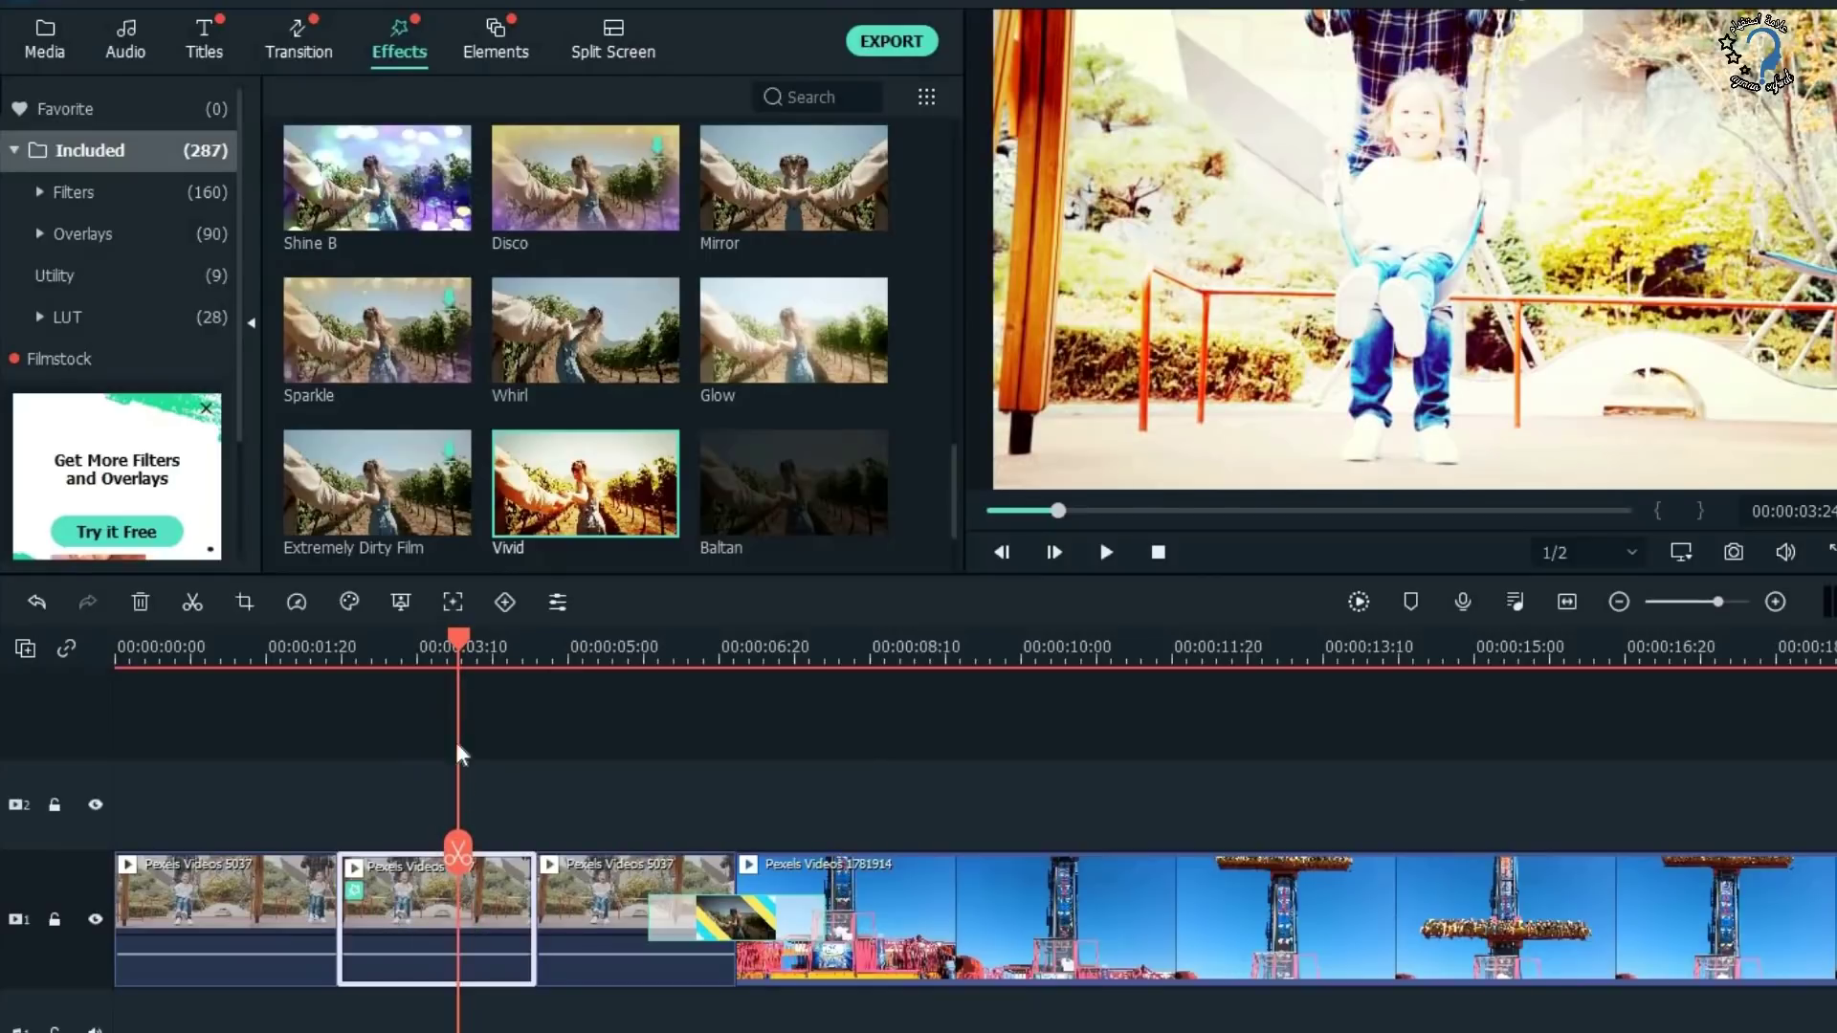
{"action": "left_click", "coordinate": [450, 639]}
{"action": "left_click", "coordinate": [313, 686]}
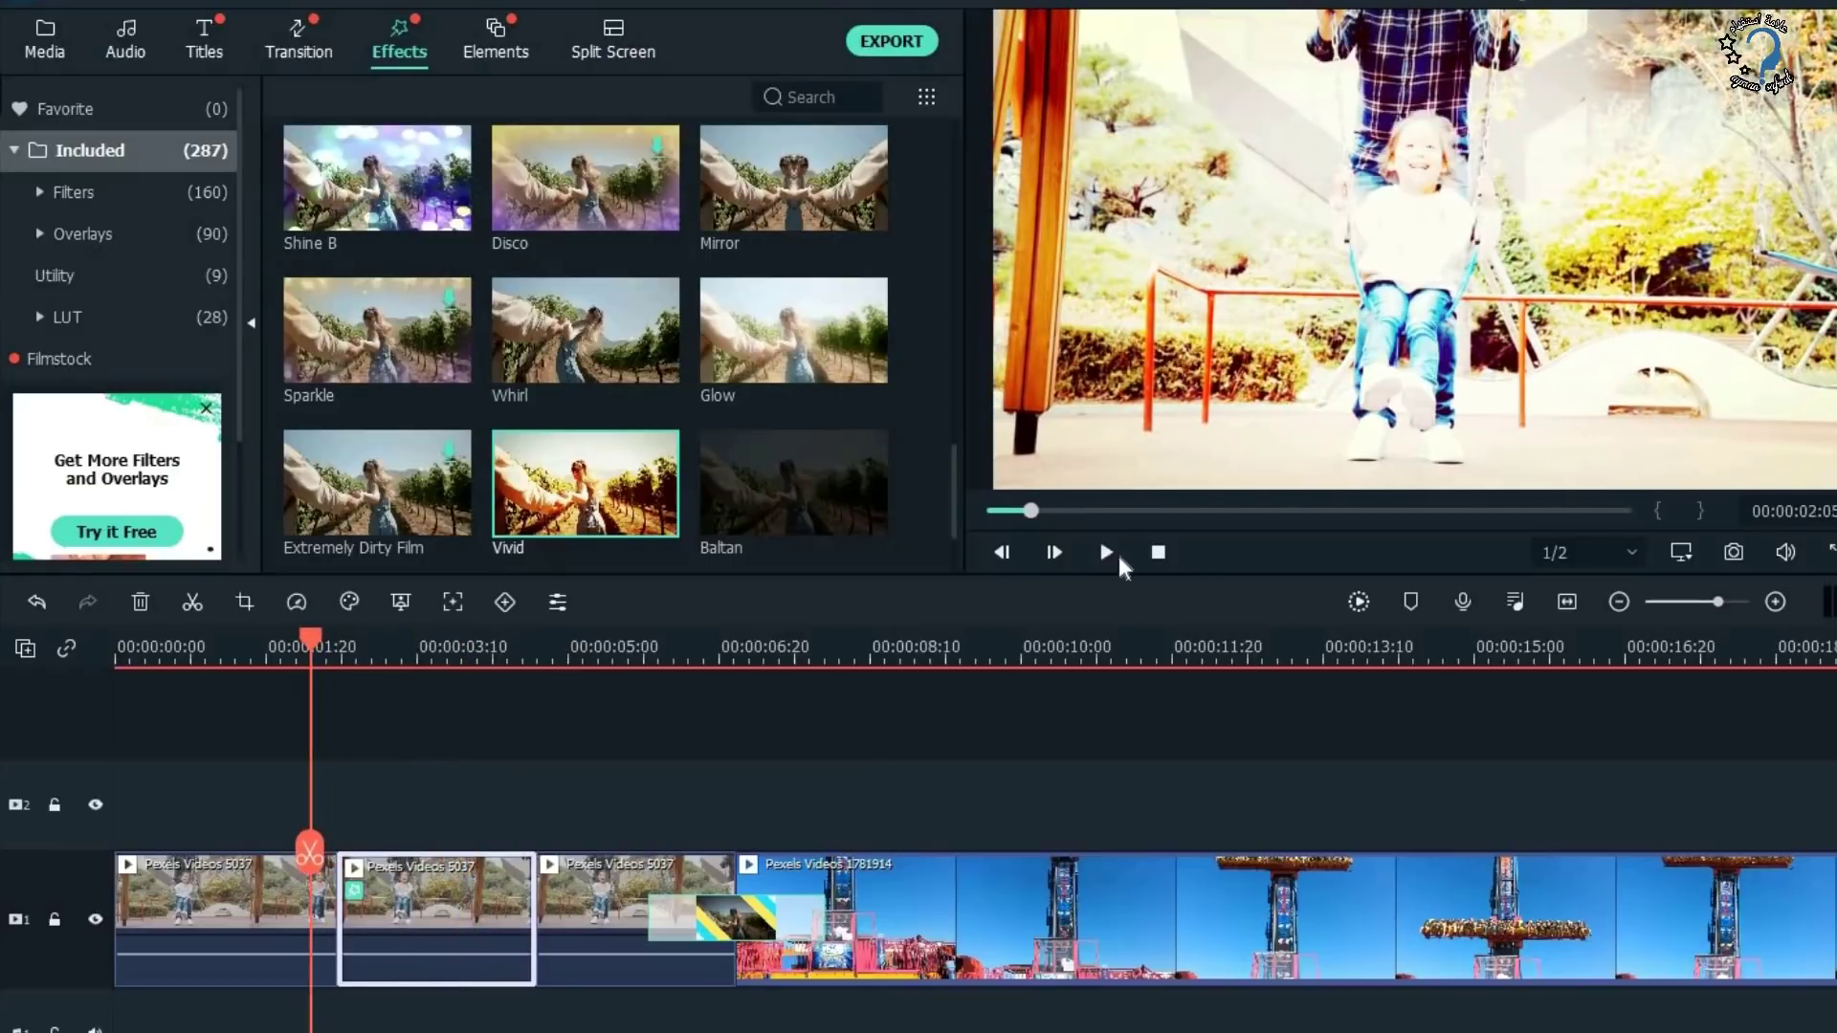
{"action": "left_click", "coordinate": [1107, 552]}
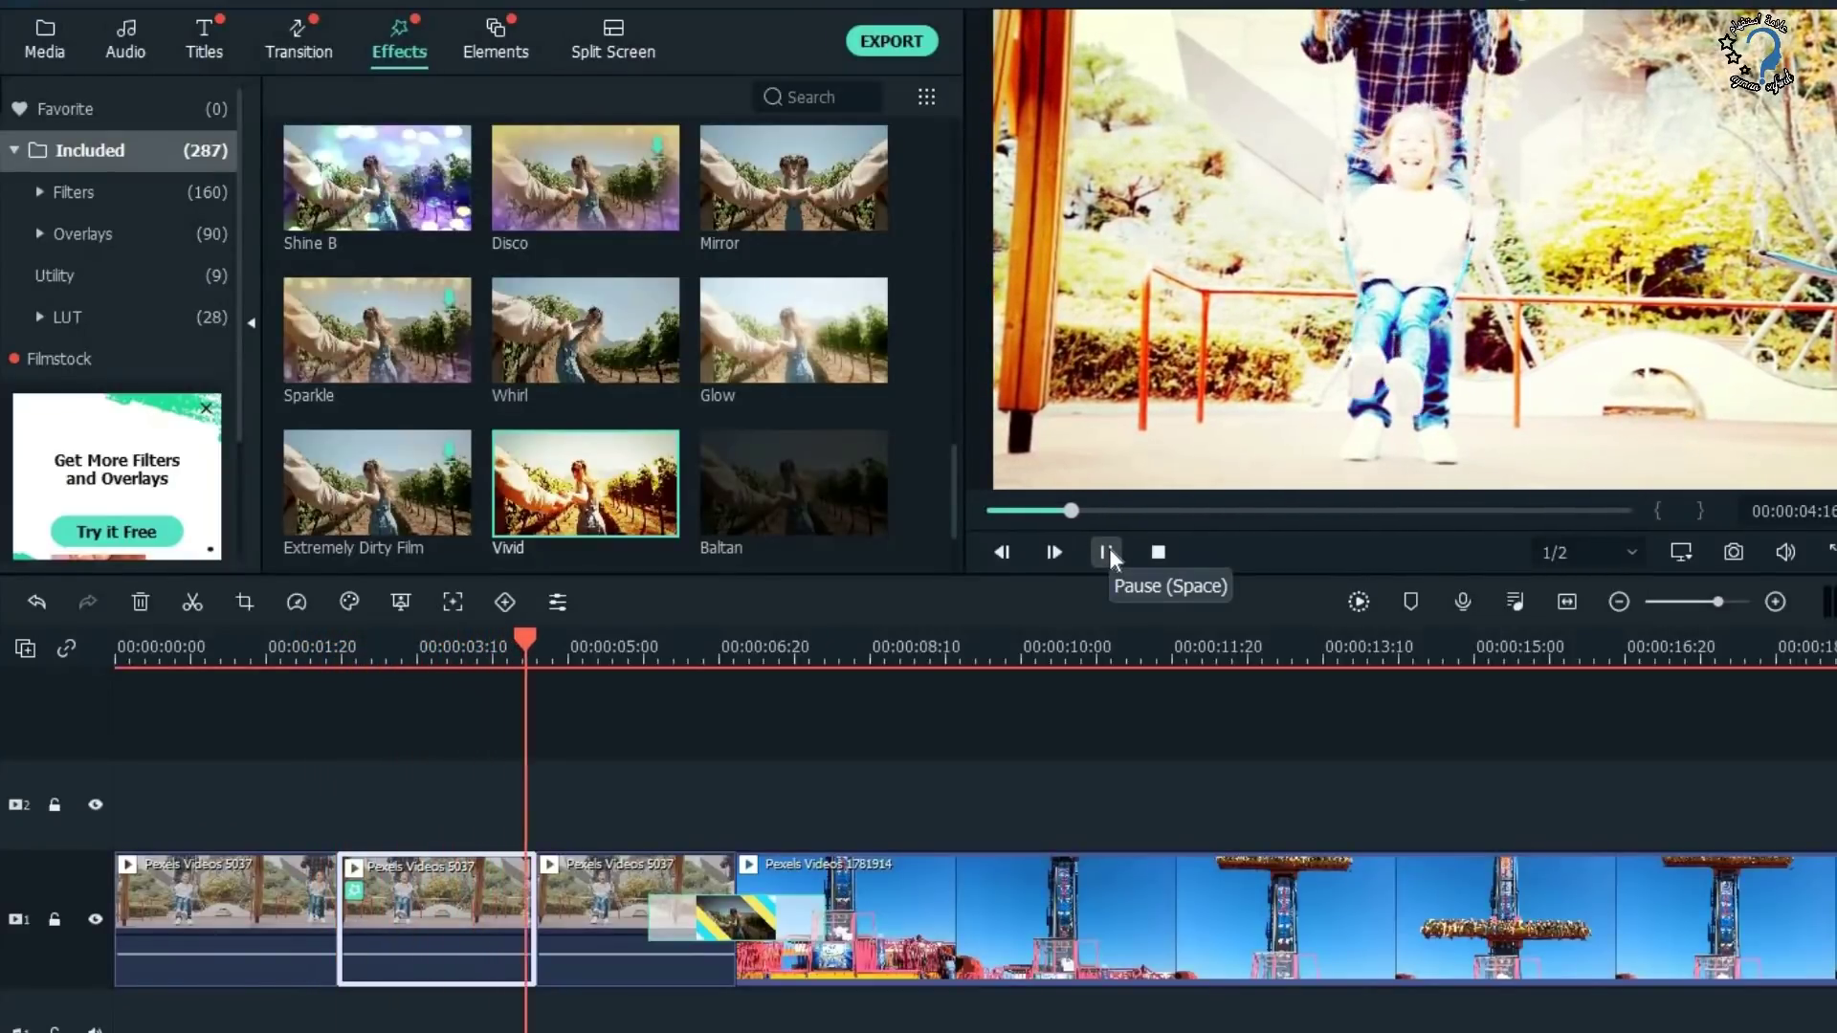
{"action": "key", "text": "space"}
Place the Vivid filter on track 2 above the tower ride clip, starting at about 9 seconds, and play it back.
{"action": "left_click_drag", "start_coordinate": [574, 468], "coordinate": [589, 790]}
{"action": "left_click_drag", "start_coordinate": [1217, 809], "coordinate": [1052, 803]}
{"action": "left_click", "coordinate": [967, 705]}
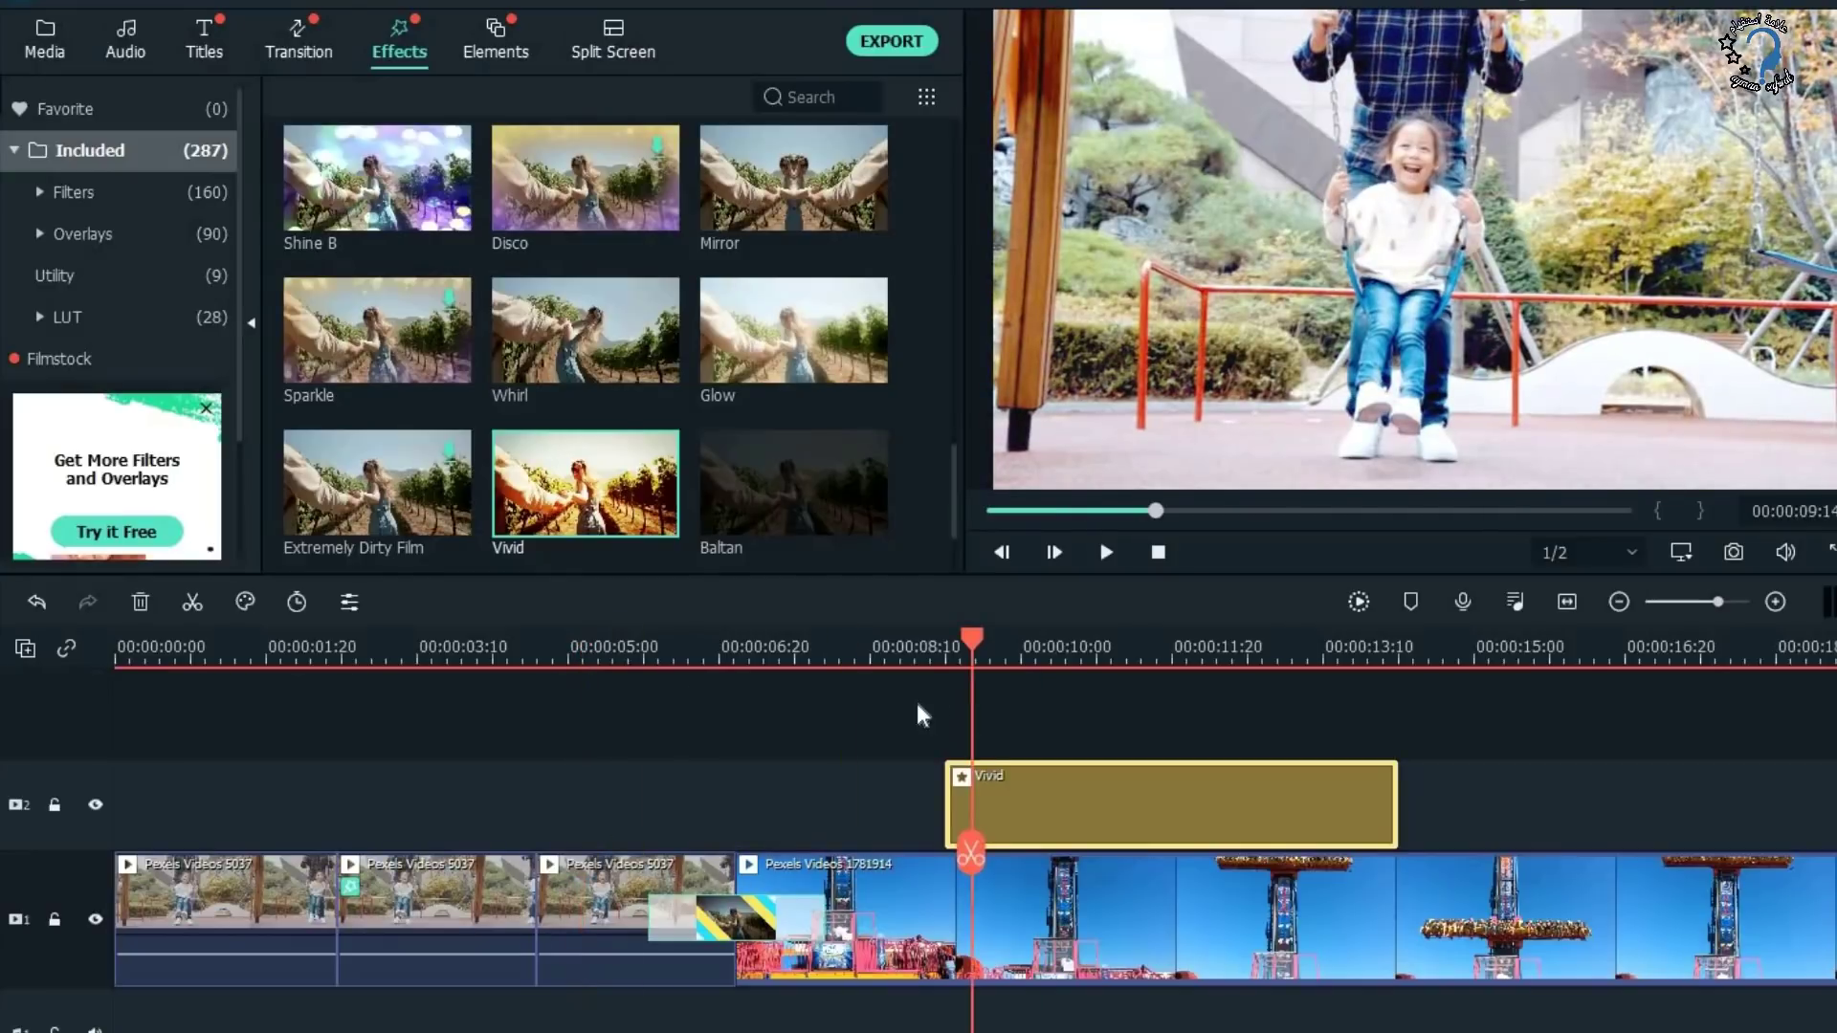
{"action": "left_click", "coordinate": [916, 709]}
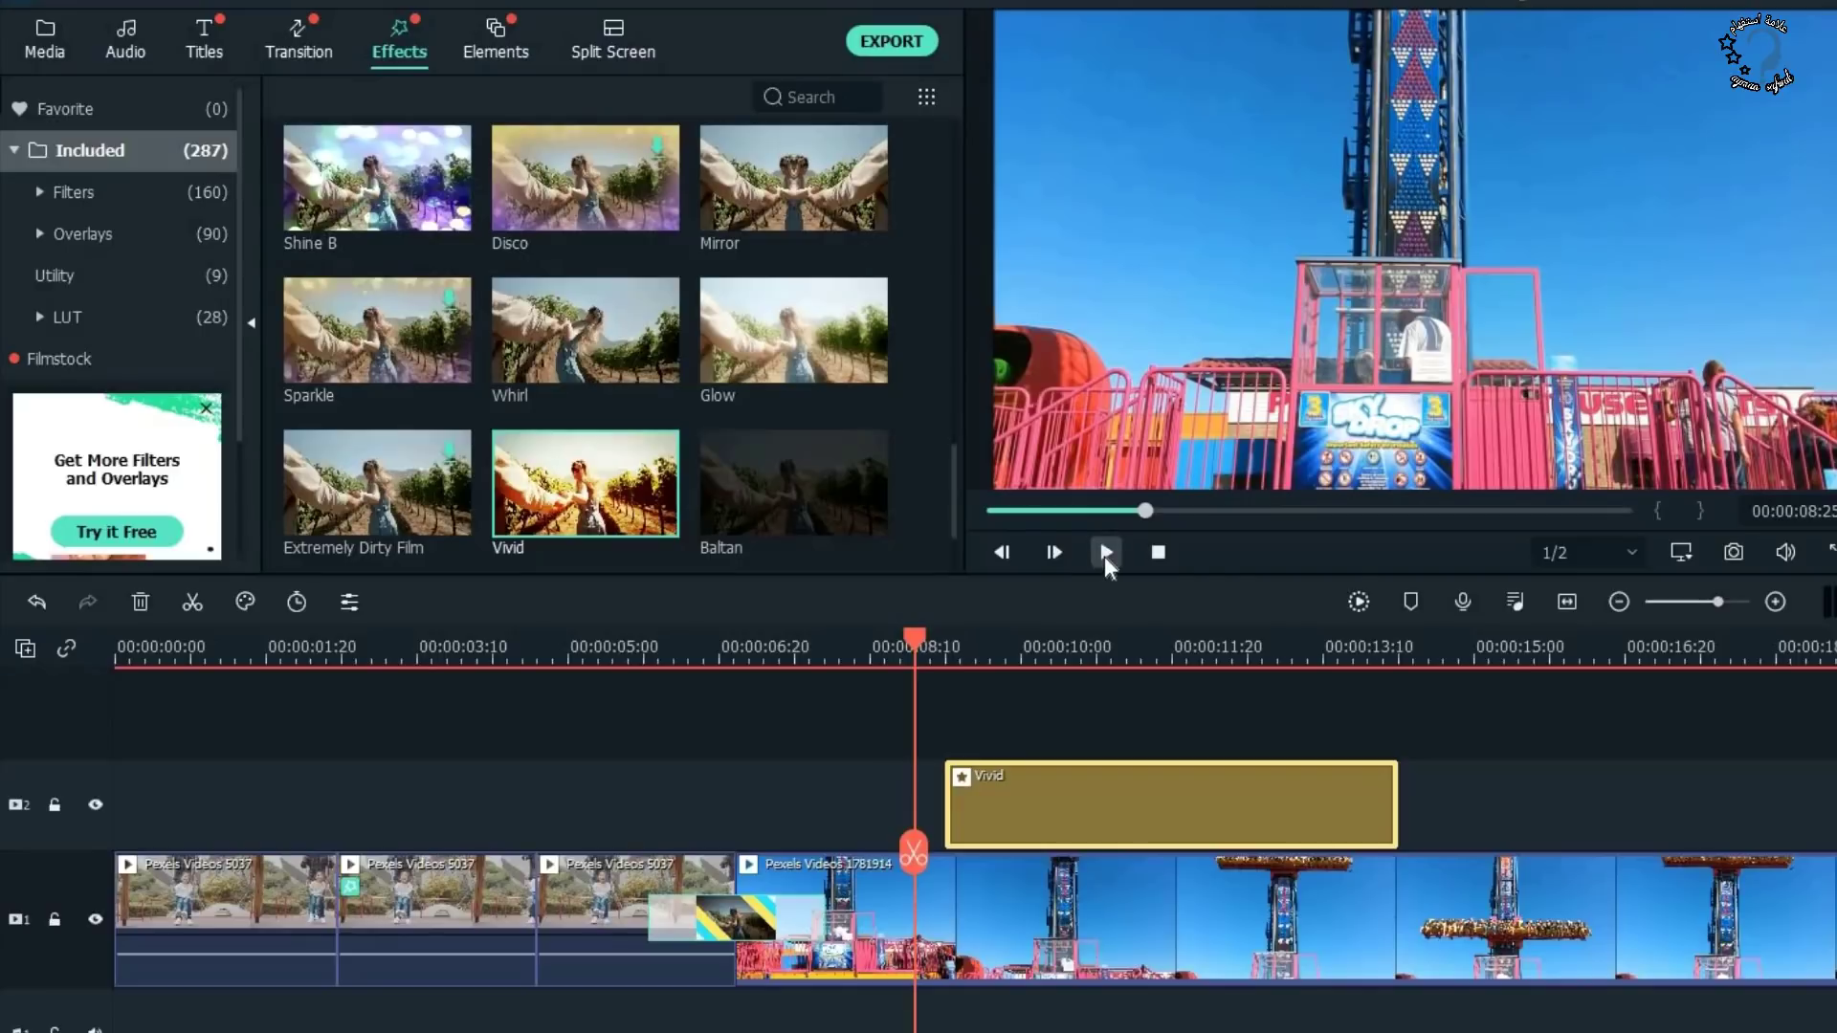
{"action": "left_click", "coordinate": [1105, 554]}
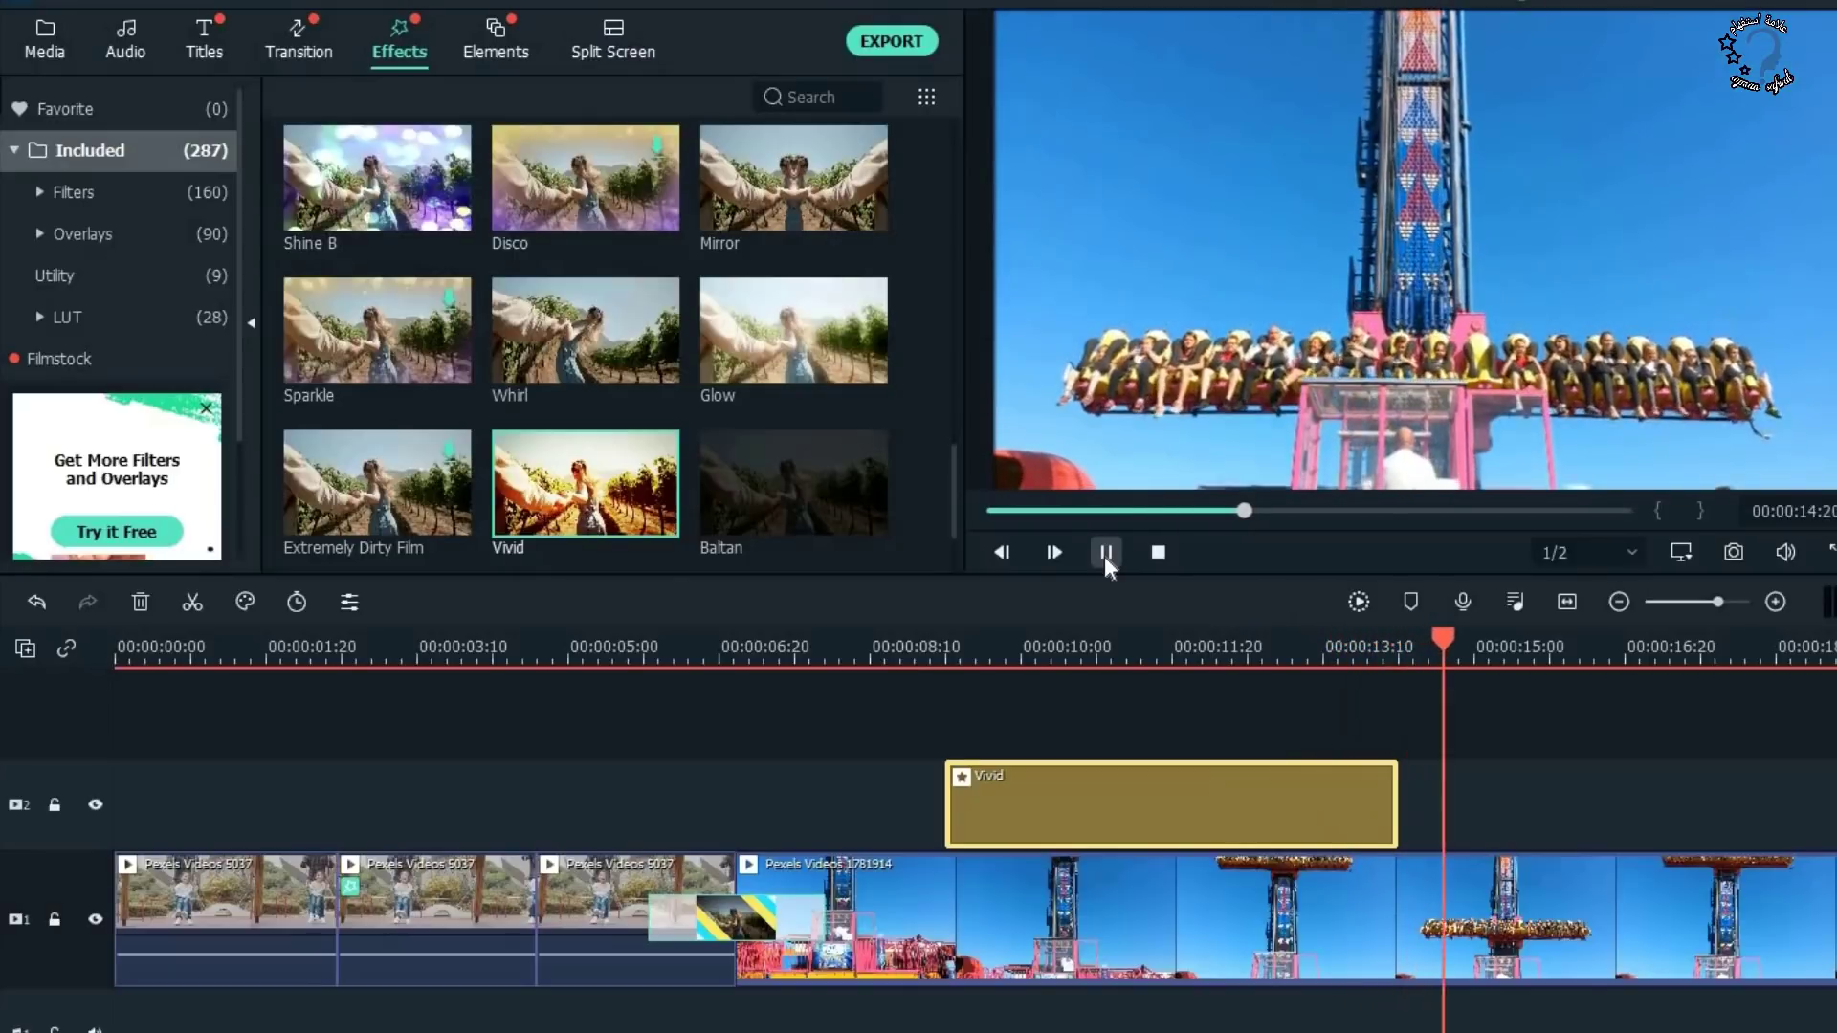
{"action": "left_click", "coordinate": [1105, 553]}
Adjust the Vivid filter's length on track 2 to about 8 seconds.
{"action": "left_click_drag", "start_coordinate": [1397, 805], "coordinate": [1771, 806]}
{"action": "left_click", "coordinate": [1621, 603]}
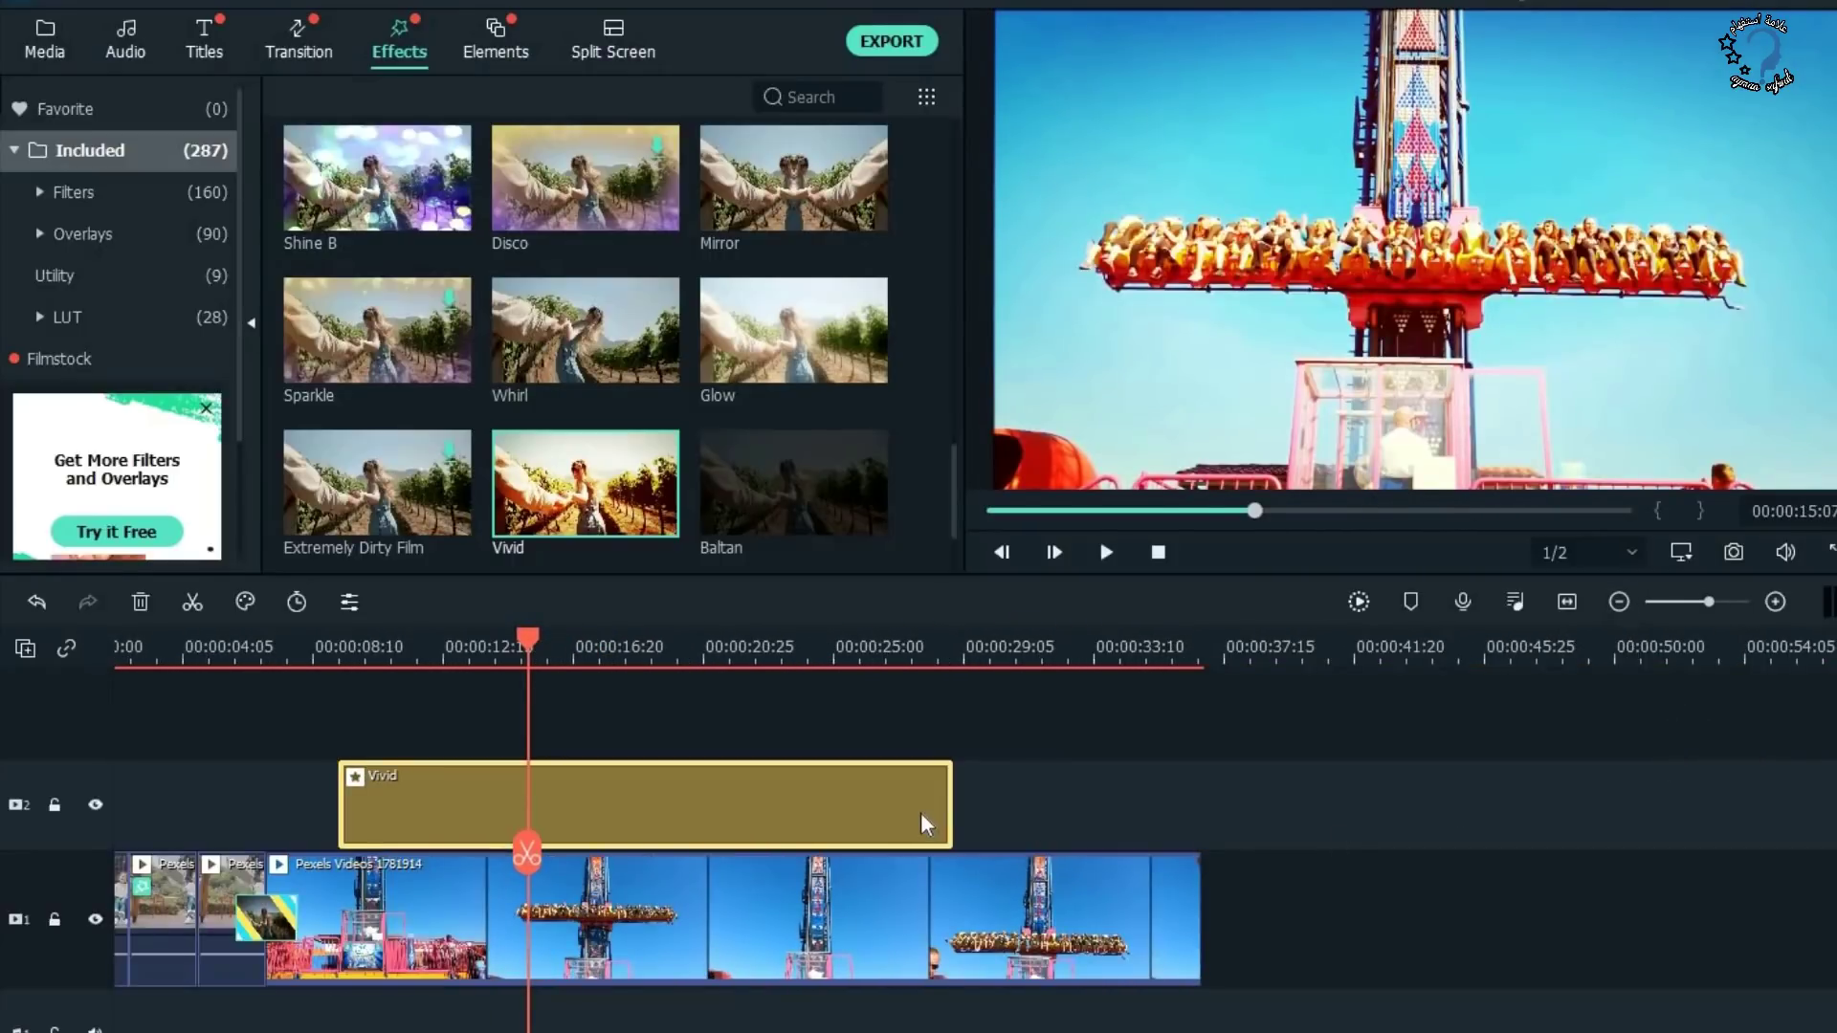
{"action": "left_click_drag", "start_coordinate": [954, 808], "coordinate": [595, 803]}
Browse the Filters category and place the Video Wall filter on track 2 after Vivid, at about 21 seconds.
{"action": "left_click", "coordinate": [664, 642]}
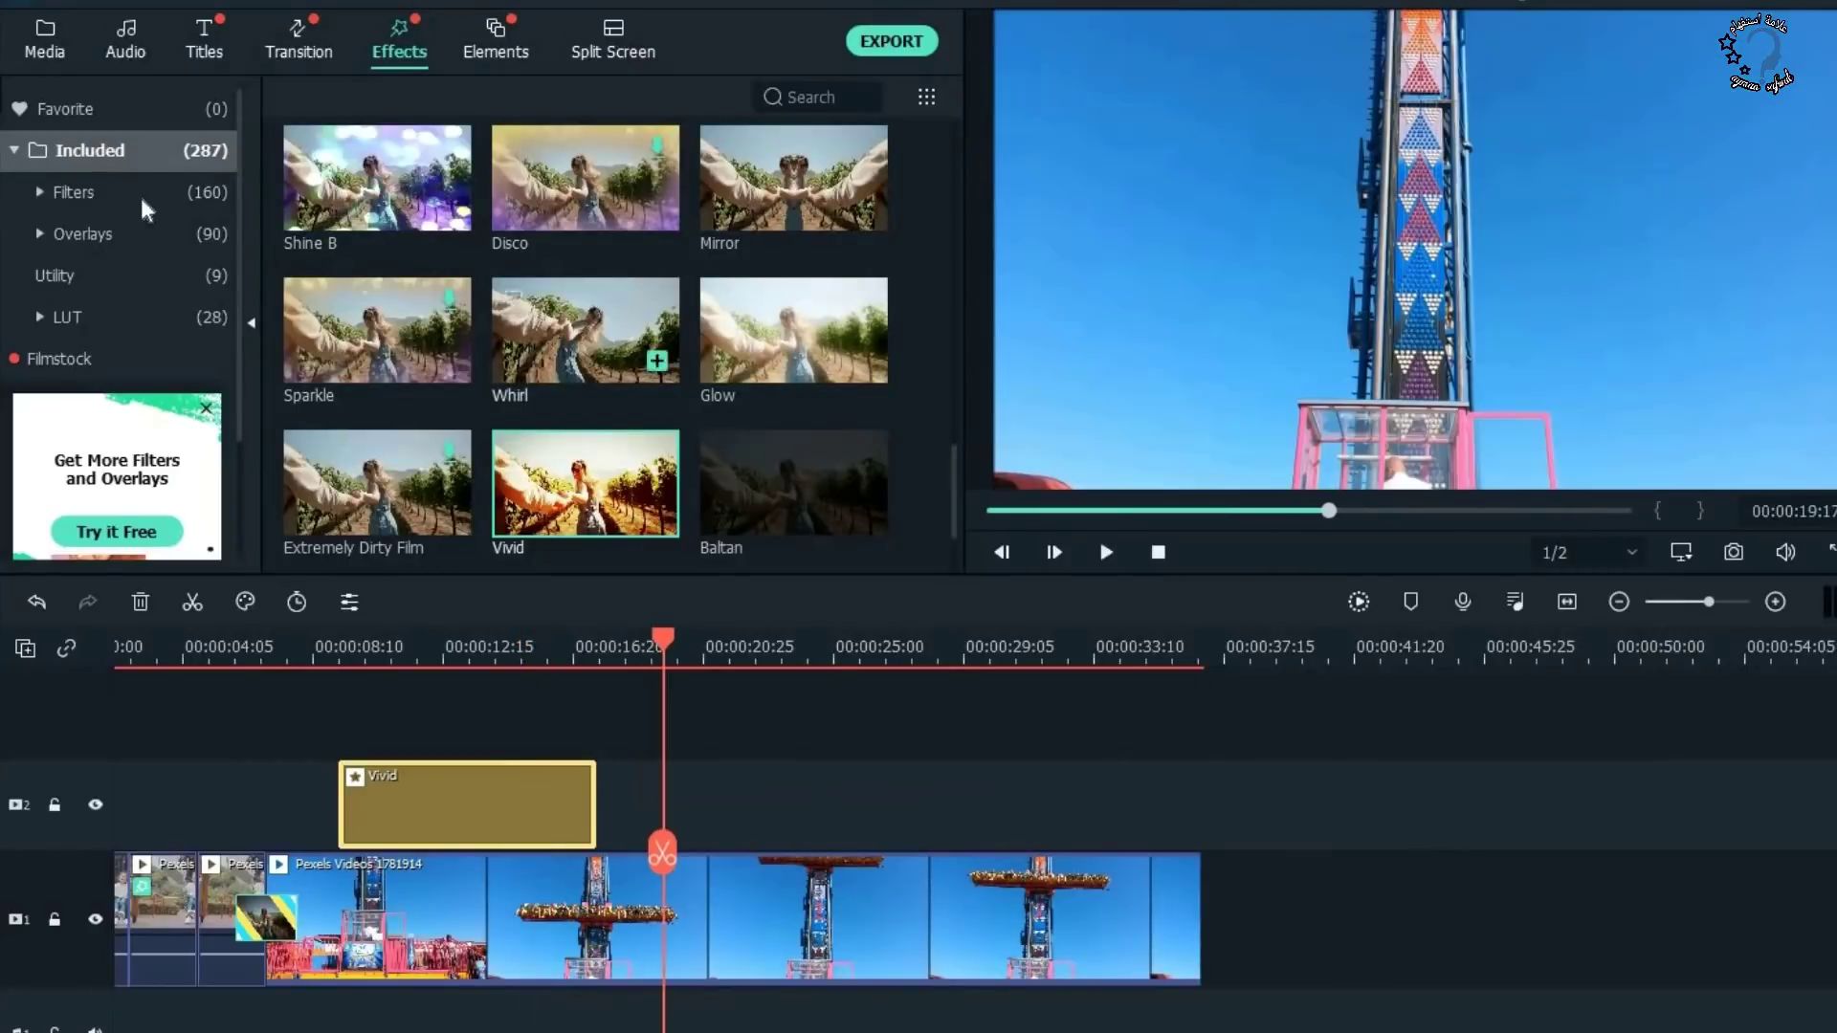
{"action": "left_click", "coordinate": [111, 191]}
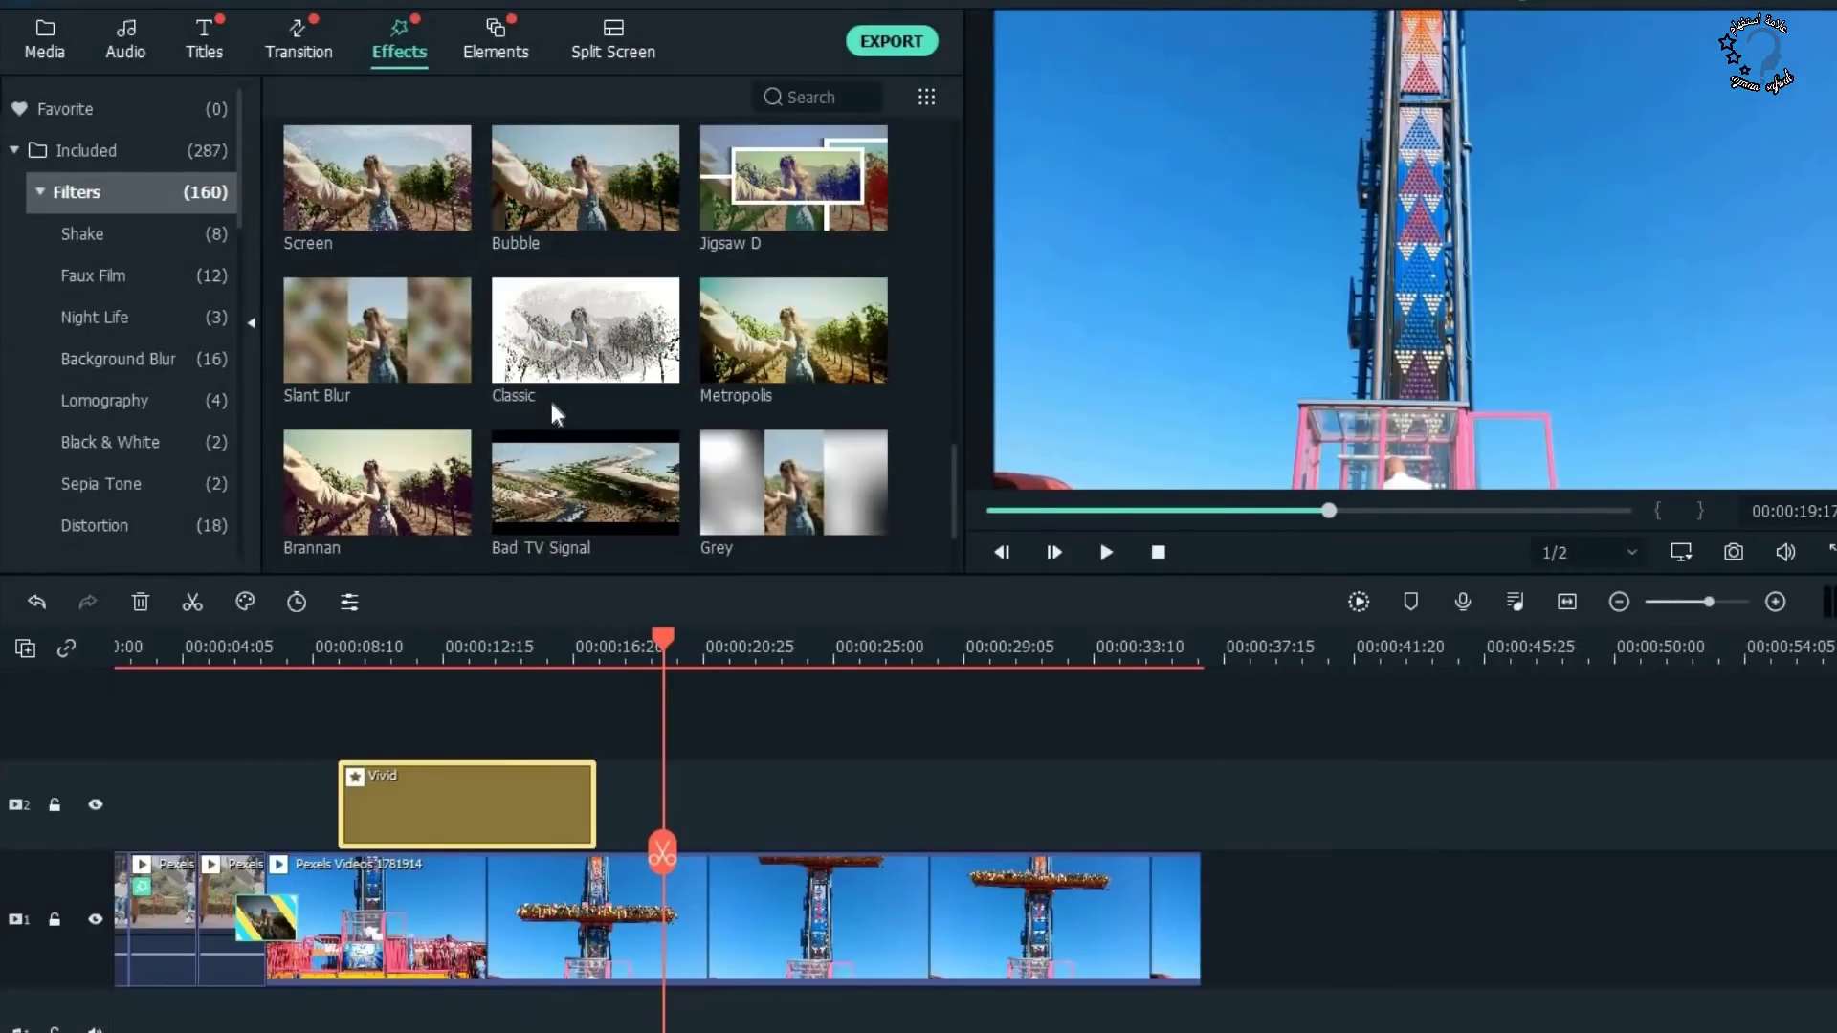
{"action": "scroll", "coordinate": [550, 400], "scroll_direction": "down", "scroll_amount": 5}
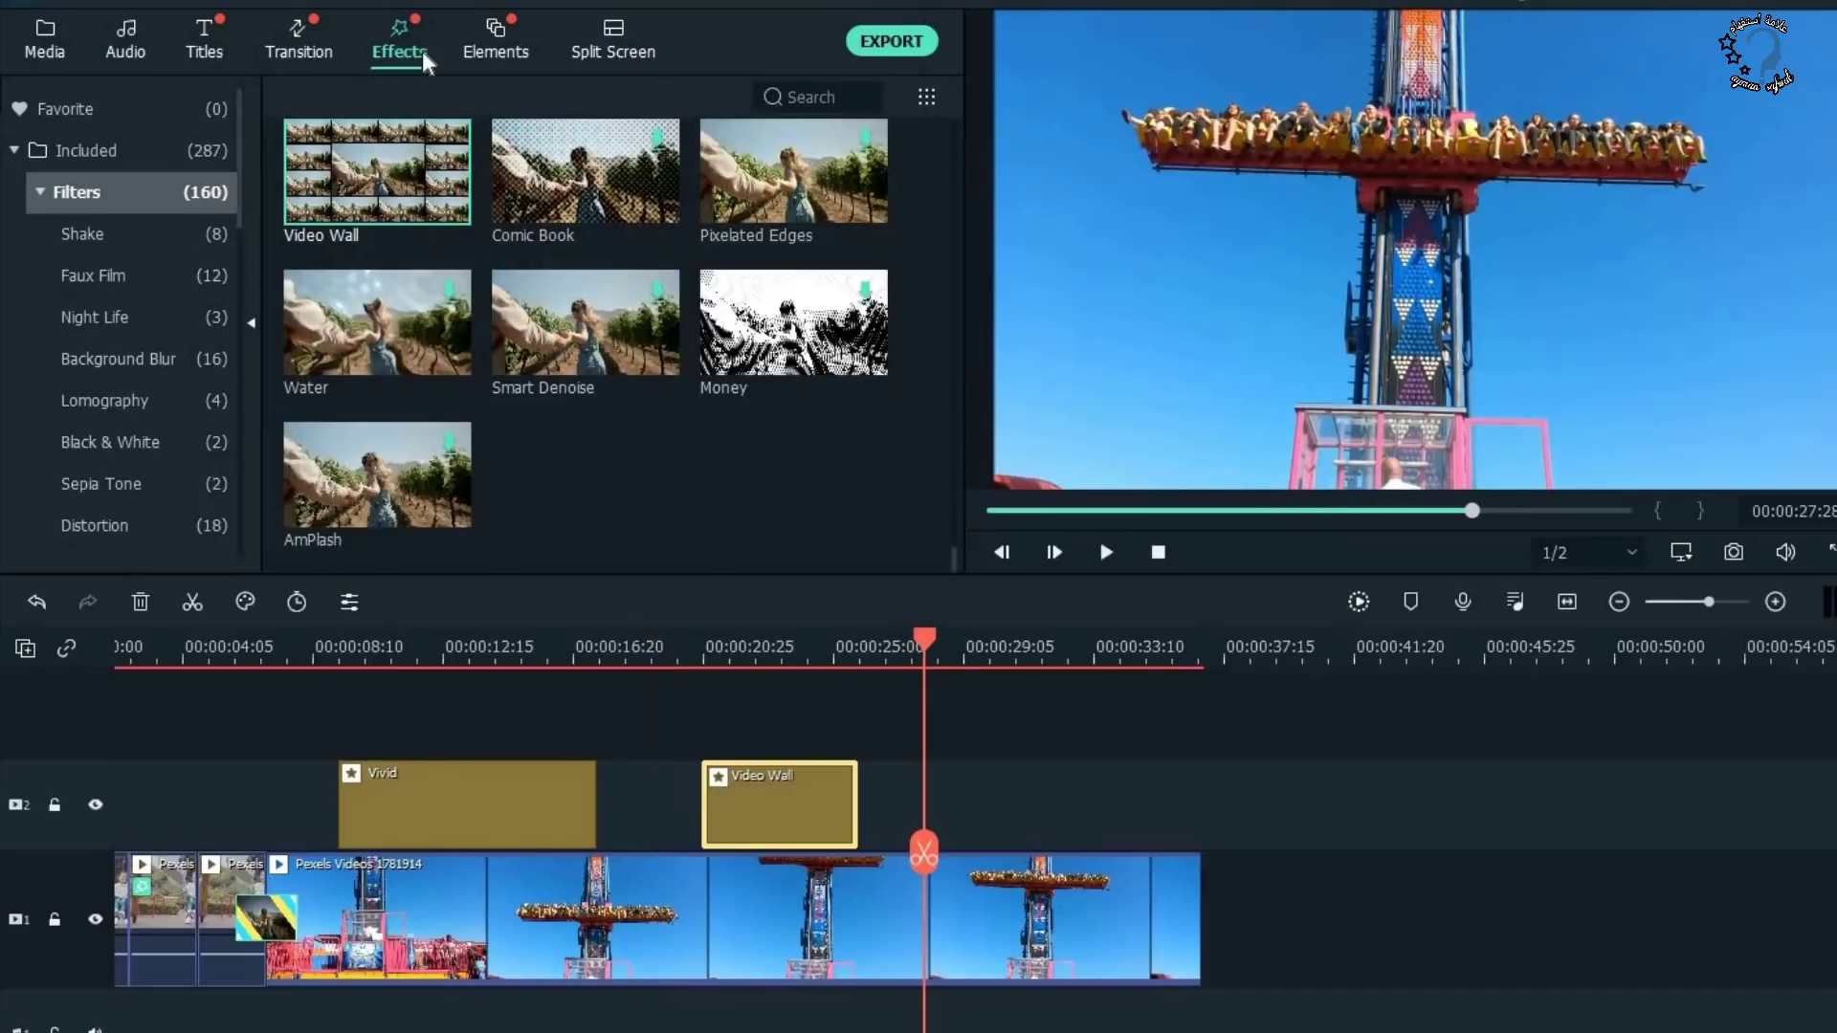
Browse the elements library and place the Red Neon Winds element on track 2 at about 28 seconds.
{"action": "left_click", "coordinate": [501, 33]}
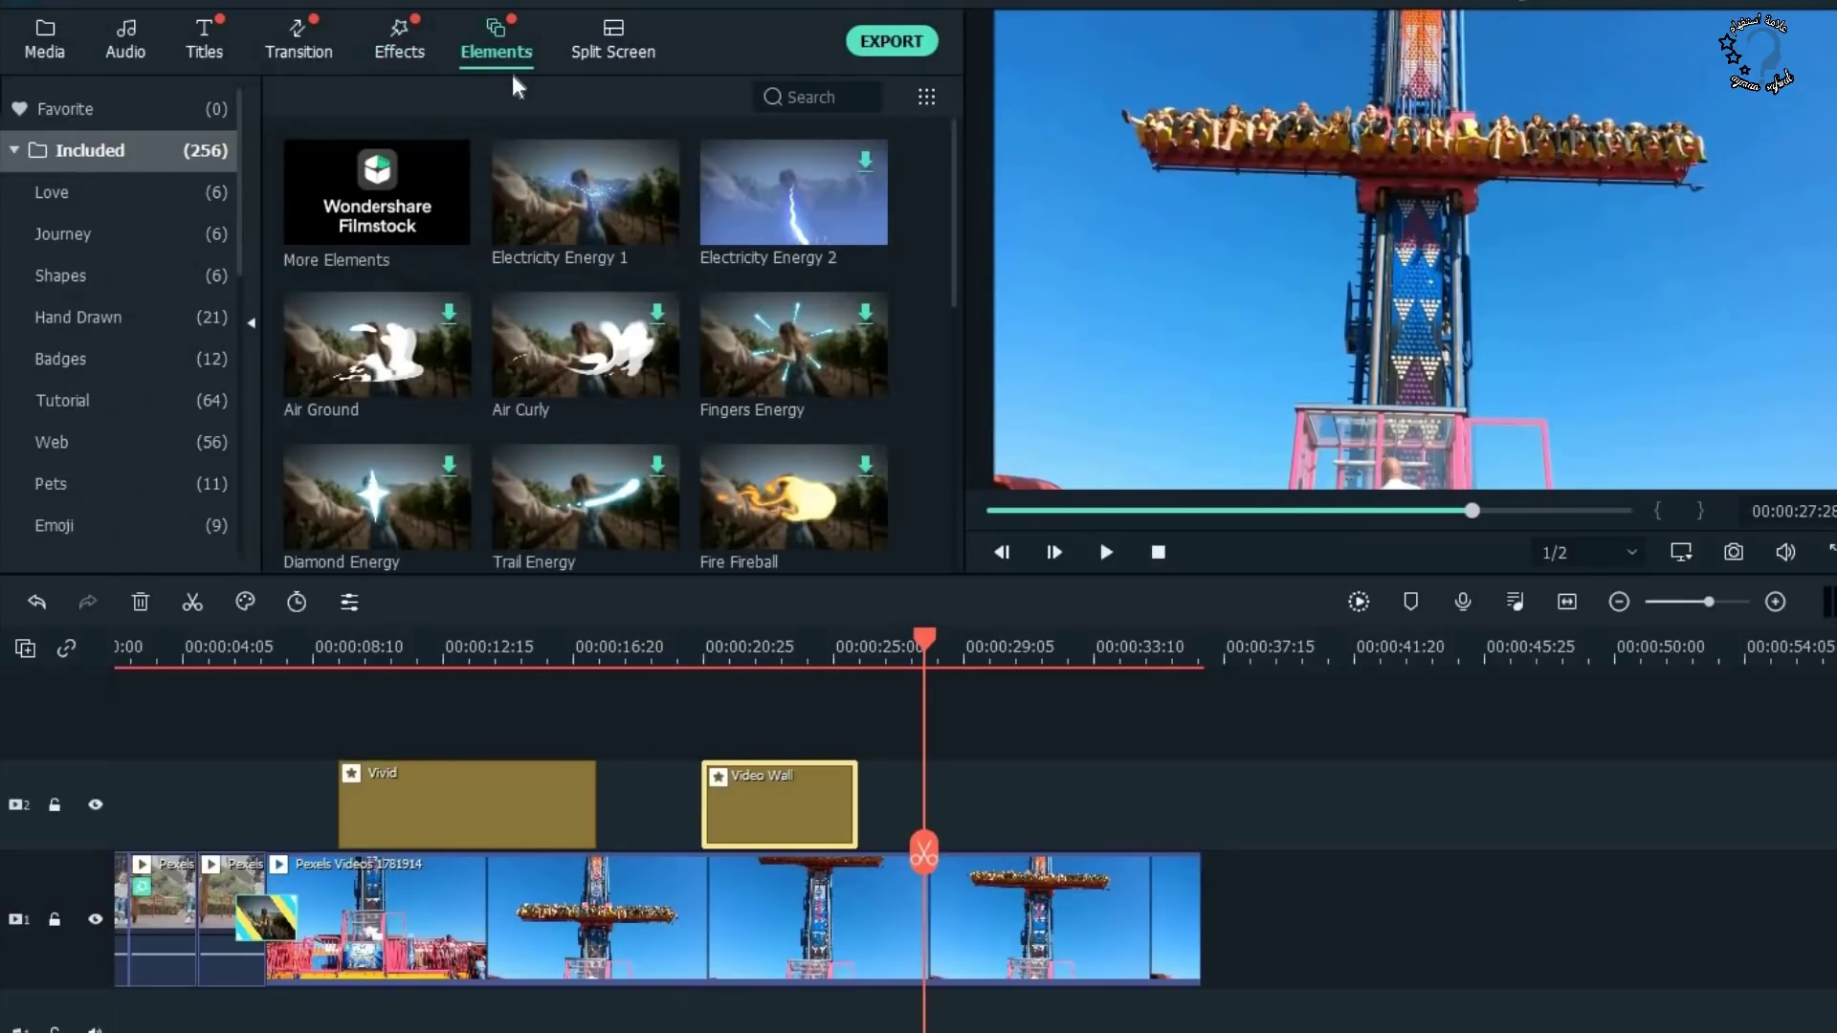
{"action": "scroll", "coordinate": [673, 276], "scroll_direction": "down", "scroll_amount": 10}
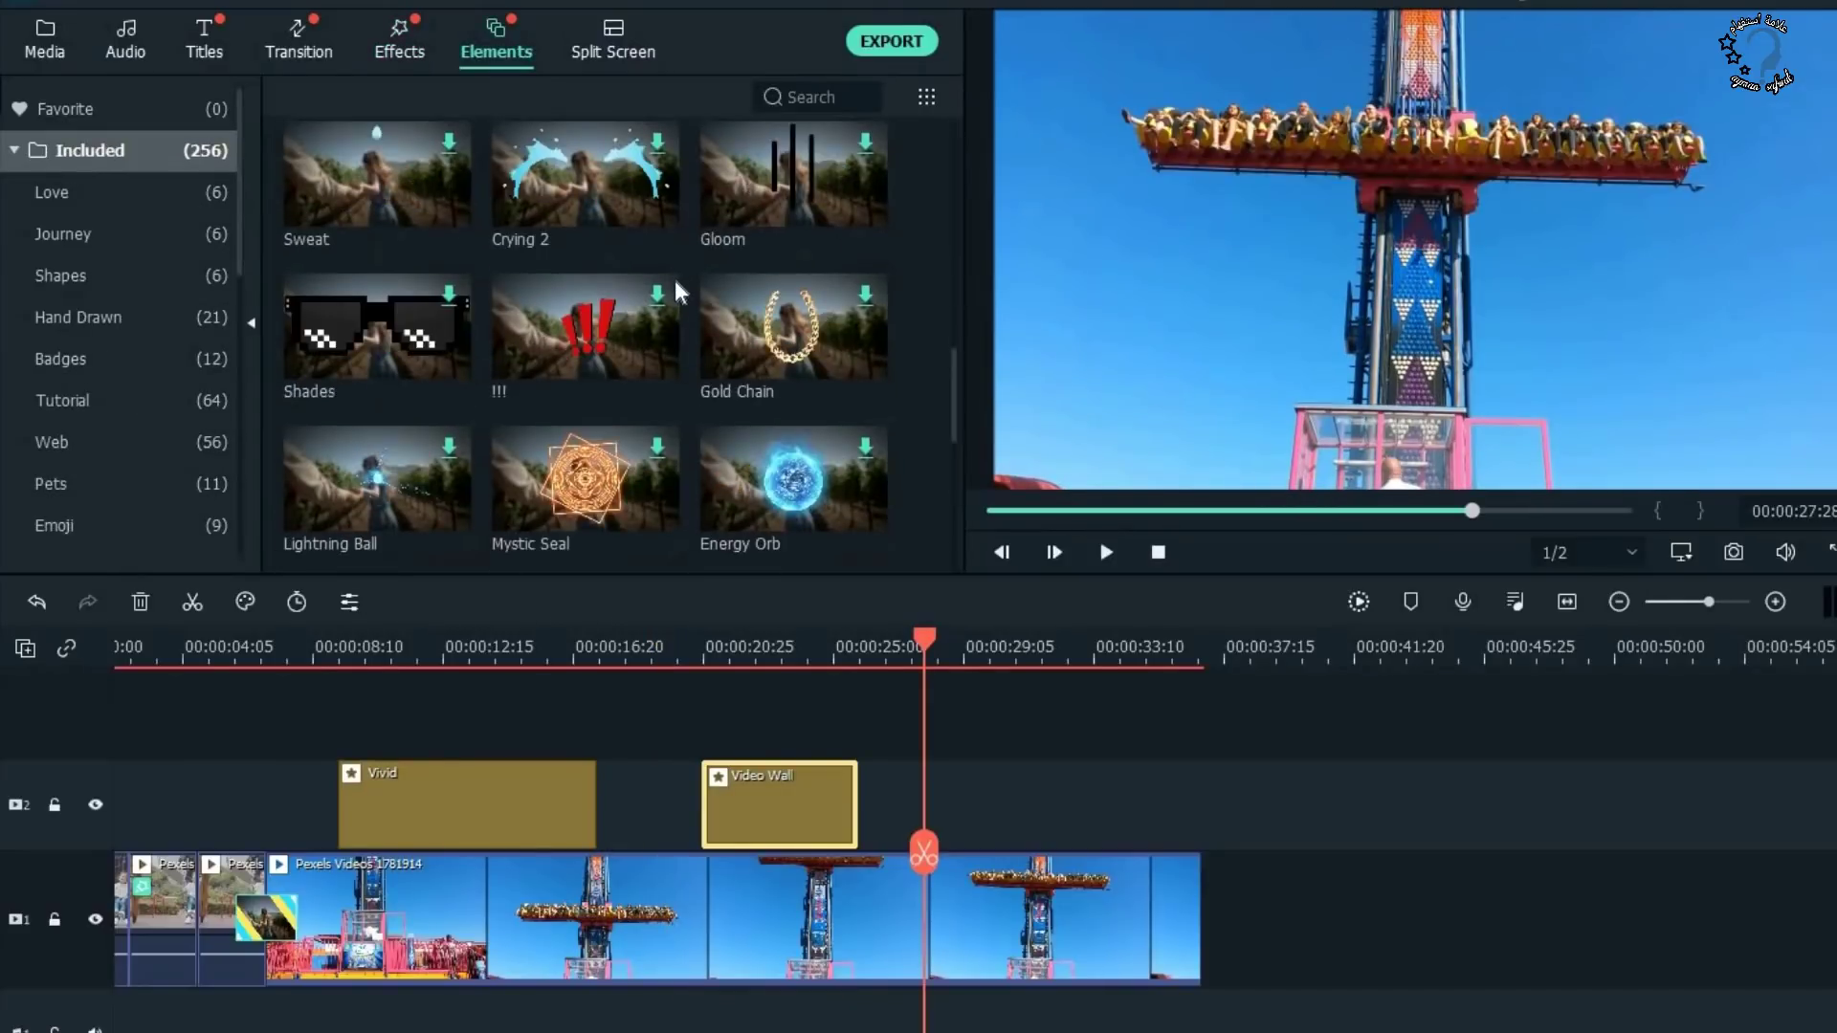
{"action": "scroll", "coordinate": [675, 280], "scroll_direction": "down", "scroll_amount": 3}
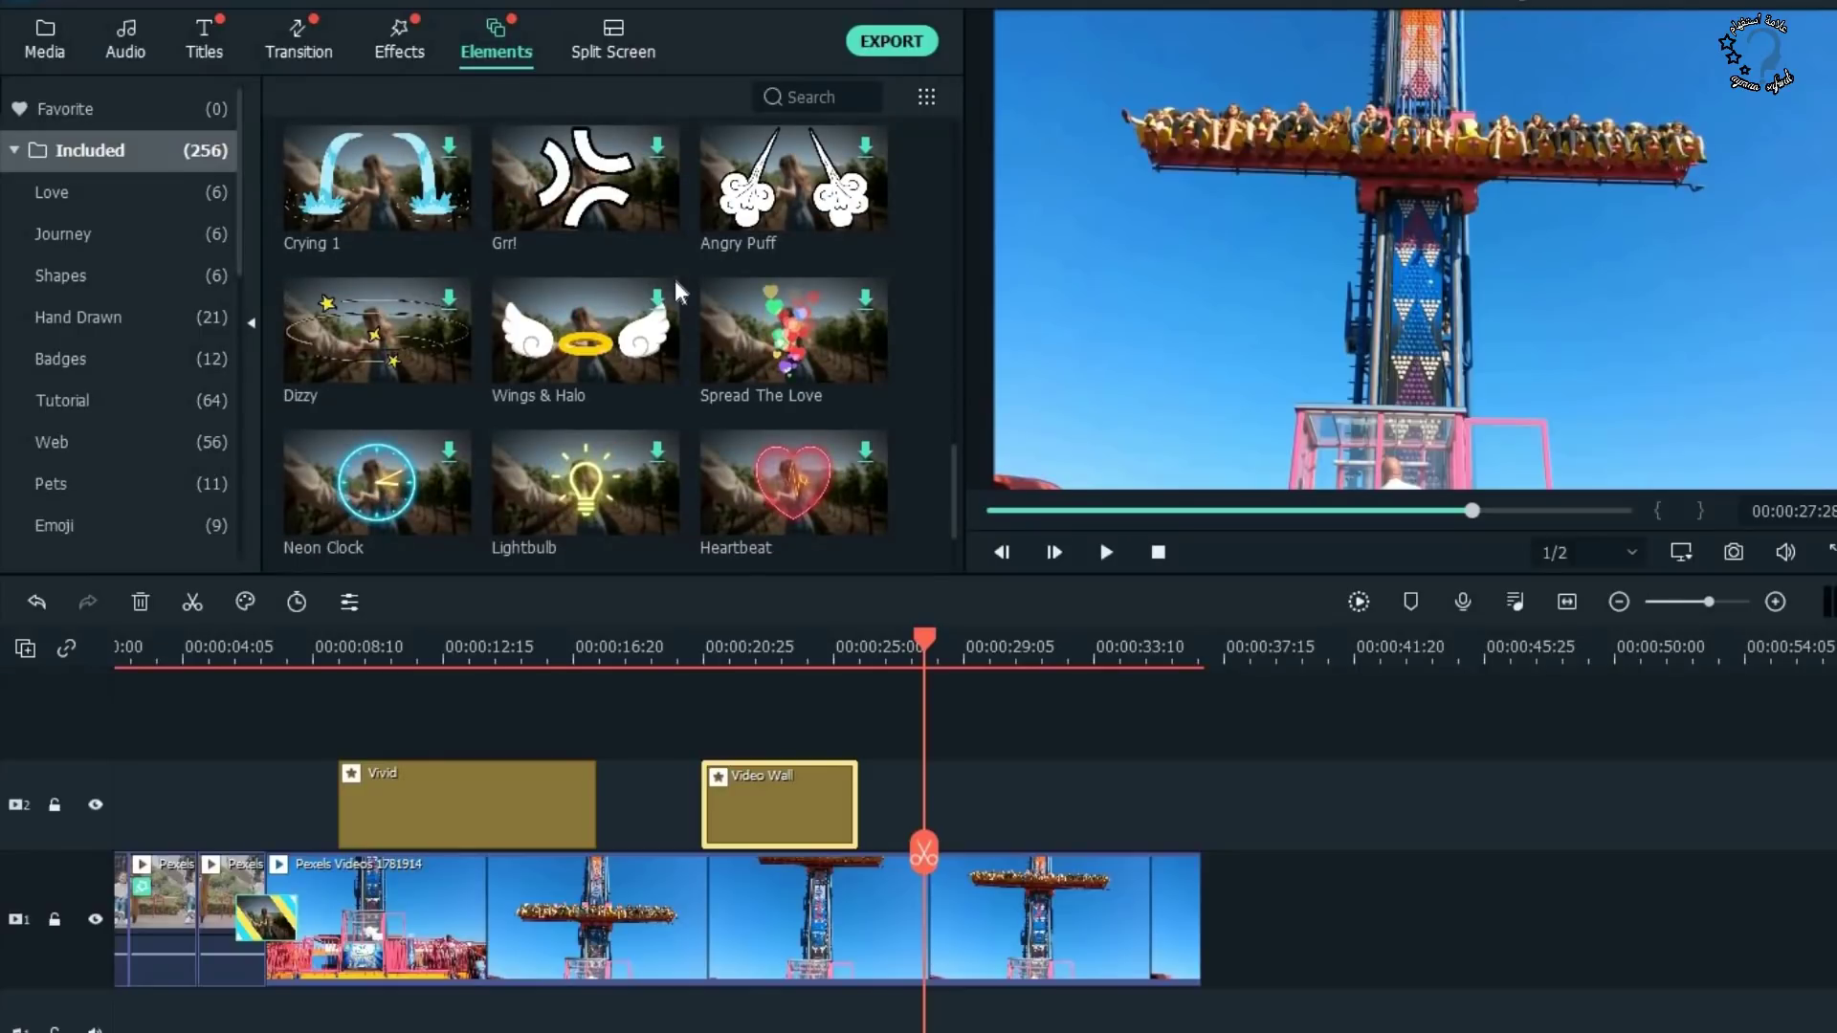
{"action": "scroll", "coordinate": [645, 415], "scroll_direction": "down", "scroll_amount": 5}
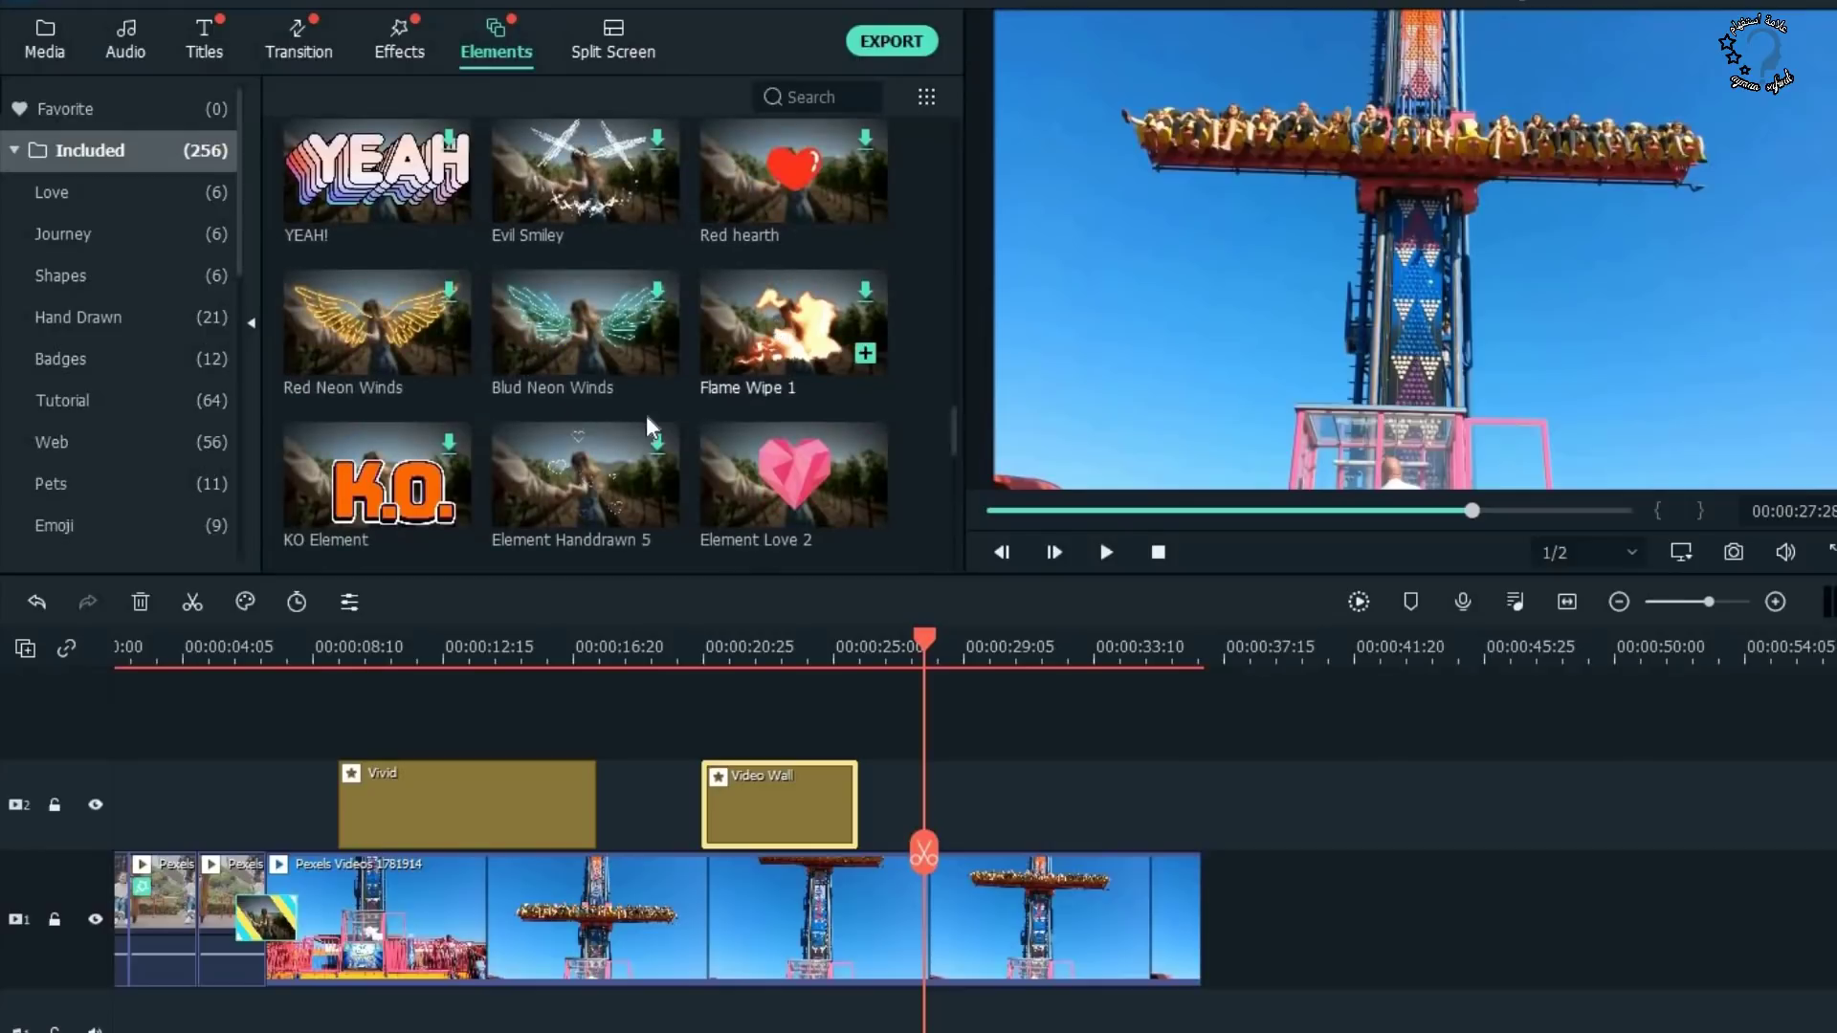
{"action": "scroll", "coordinate": [643, 431], "scroll_direction": "up", "scroll_amount": 3}
{"action": "left_click_drag", "start_coordinate": [405, 343], "coordinate": [934, 798]}
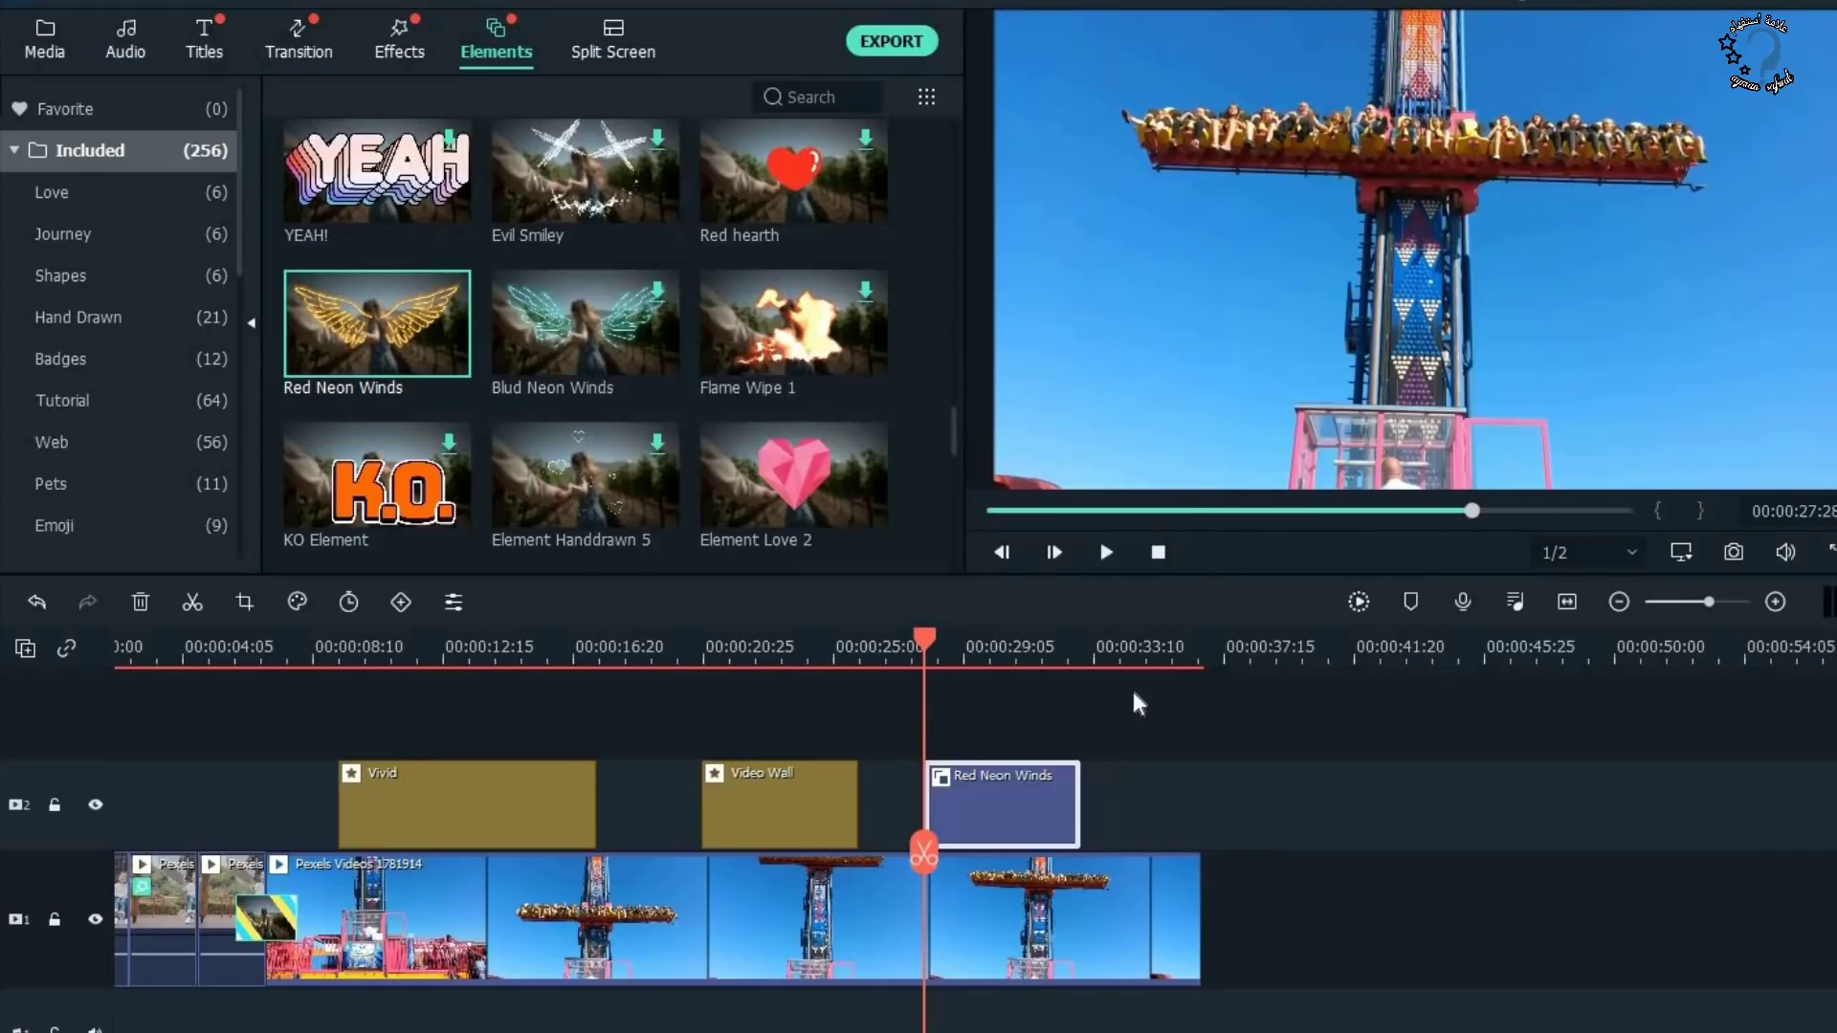
Play the Red Neon Winds element and scale it down in the upper-left area of the video frame.
{"action": "left_click", "coordinate": [1114, 552]}
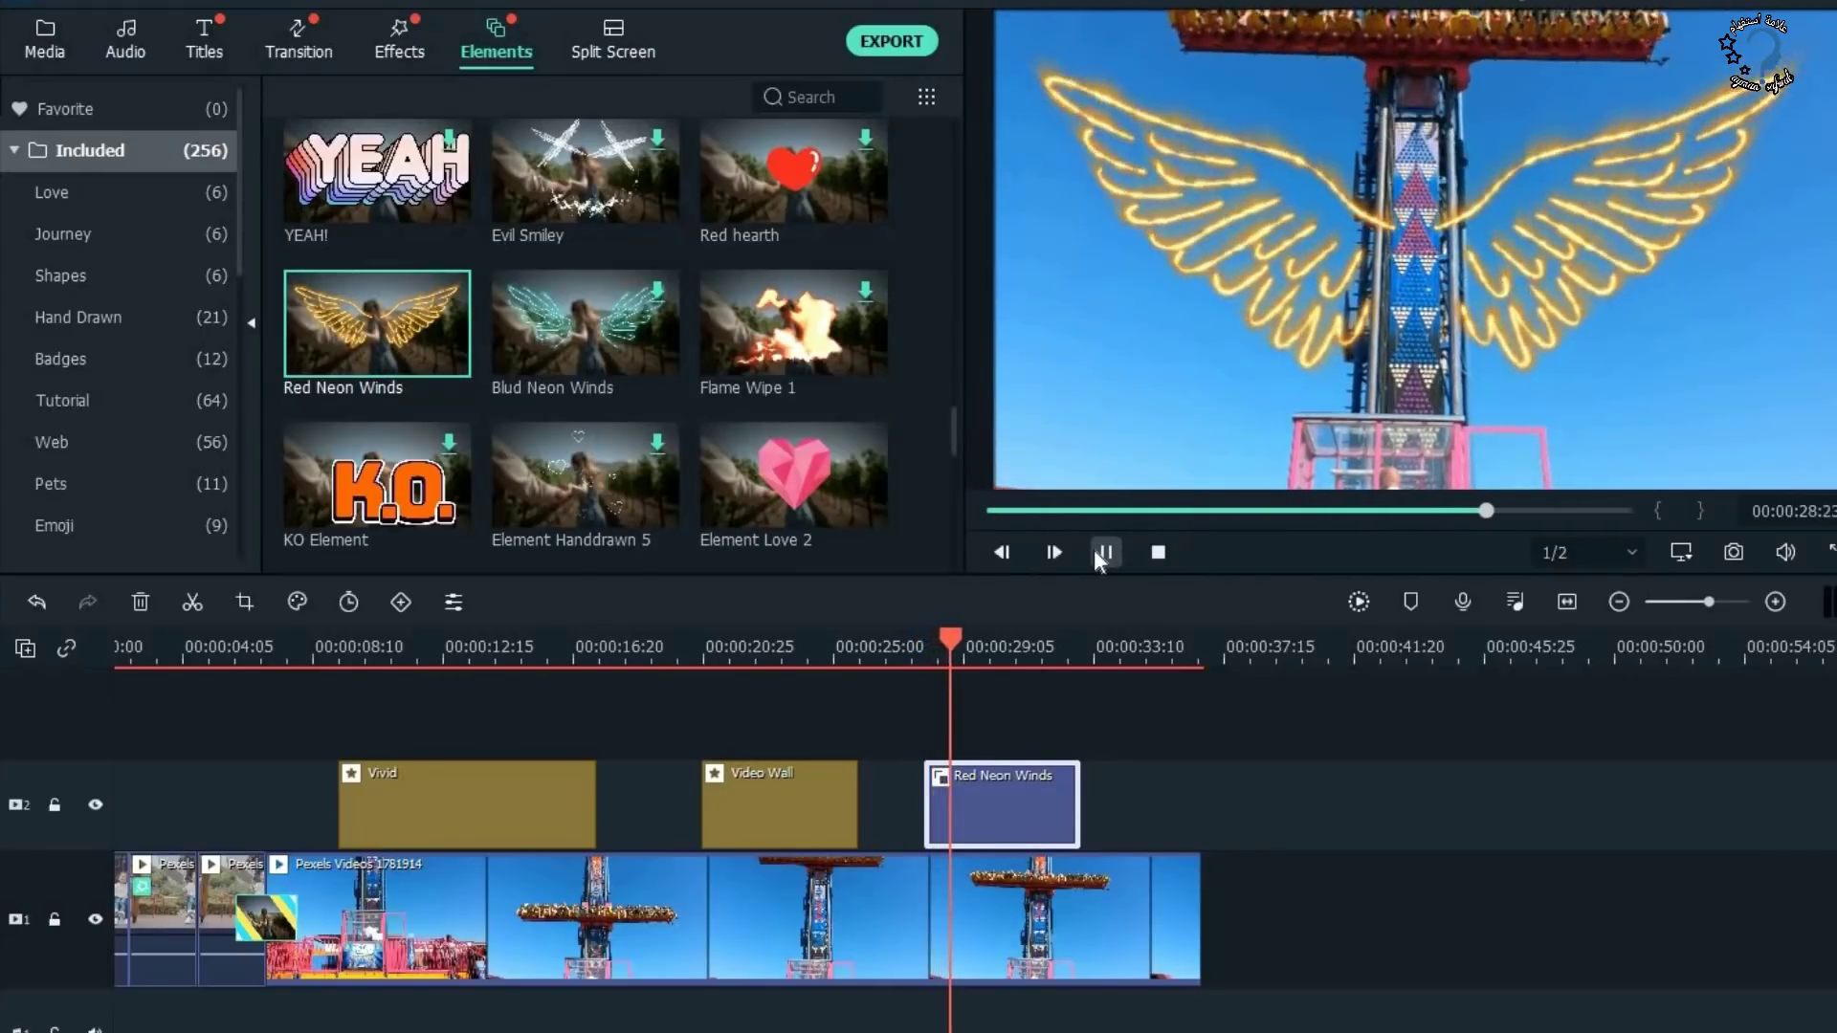
{"action": "left_click", "coordinate": [1511, 329]}
{"action": "left_click_drag", "start_coordinate": [1789, 457], "coordinate": [1420, 363]}
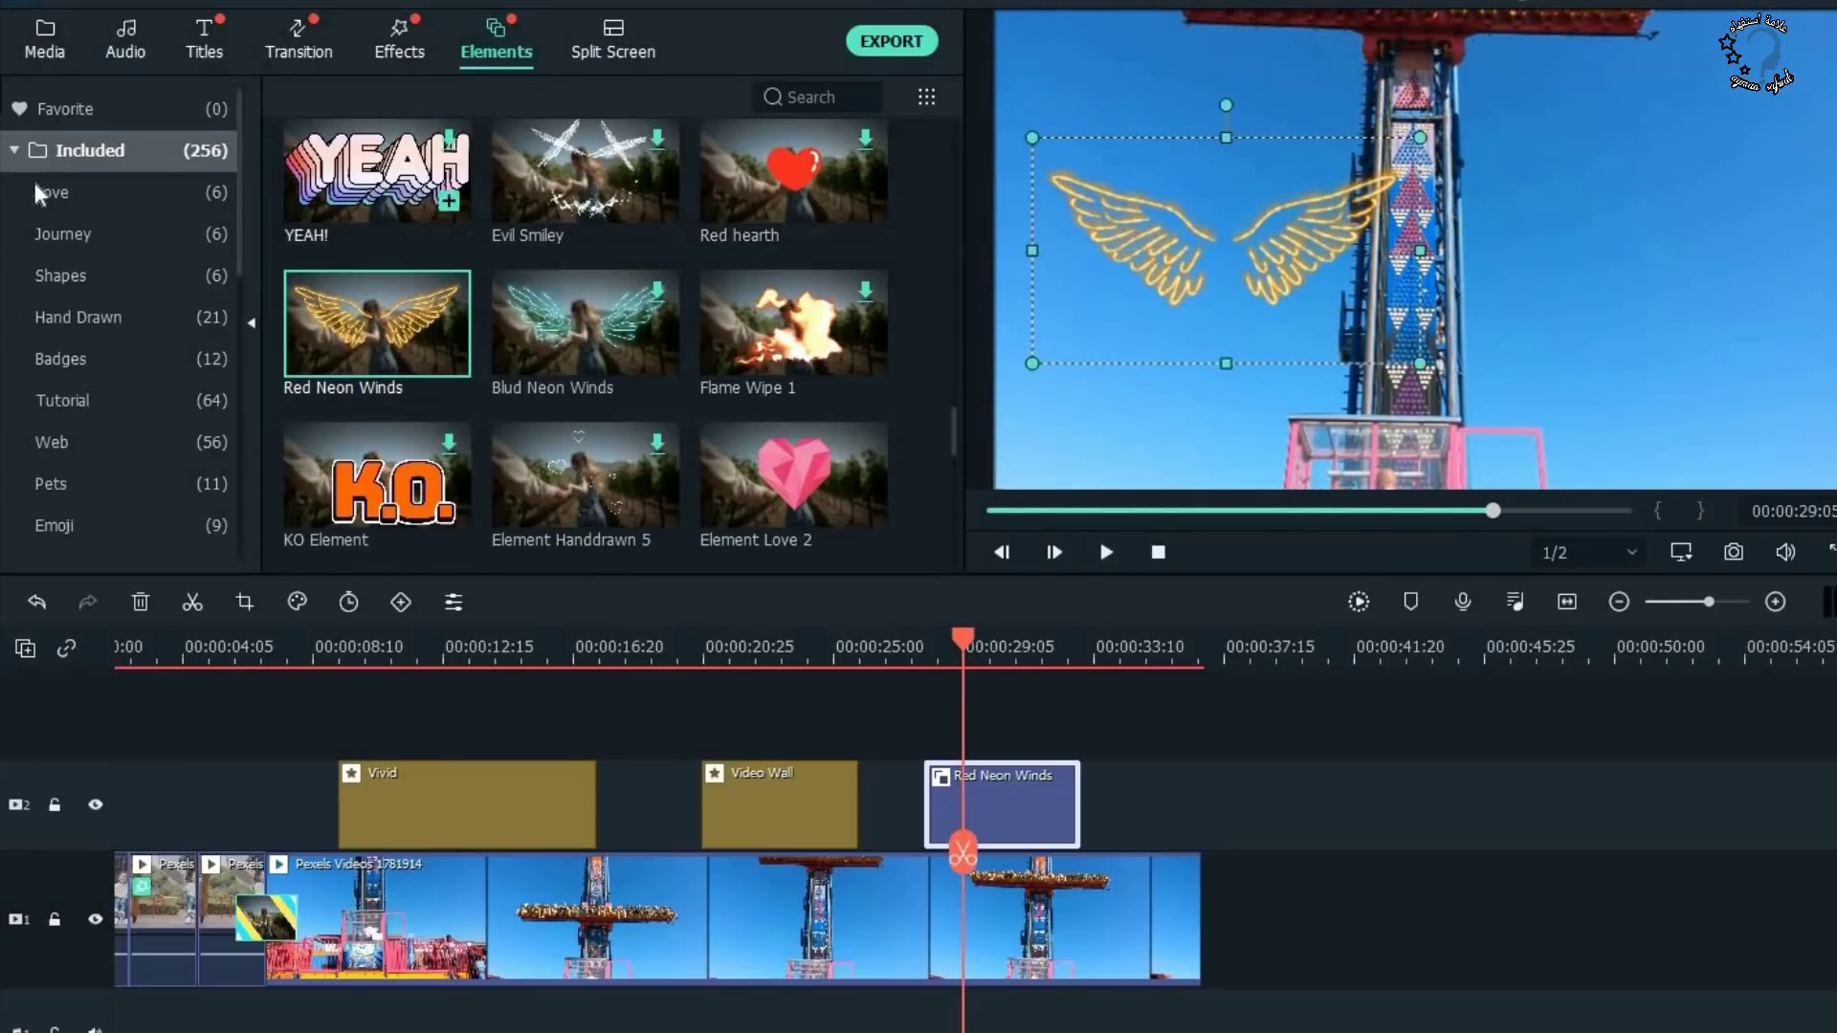
Find Element Emoji 1 among the Emoji elements and place it on track 3 at about 29 seconds, overlapping Red Neon Winds.
{"action": "scroll", "coordinate": [106, 473], "scroll_direction": "down", "scroll_amount": 3}
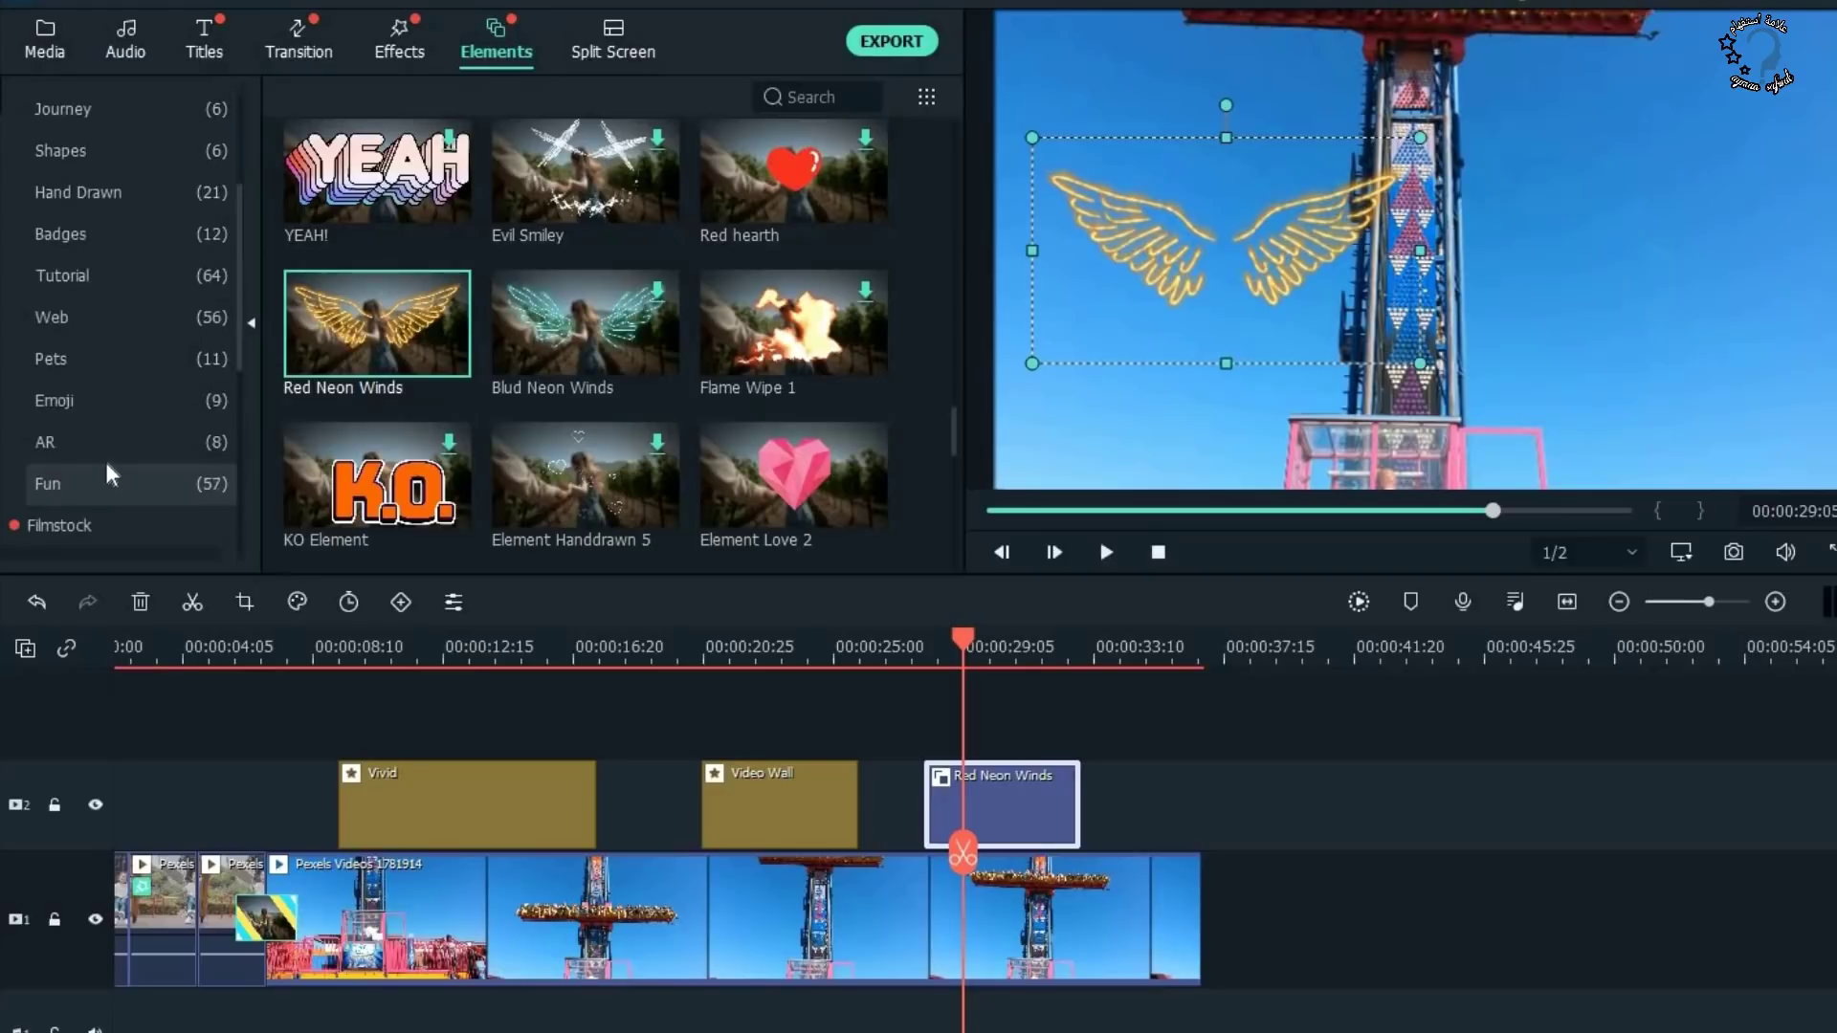
{"action": "left_click", "coordinate": [111, 398]}
{"action": "scroll", "coordinate": [112, 354], "scroll_direction": "up", "scroll_amount": 3}
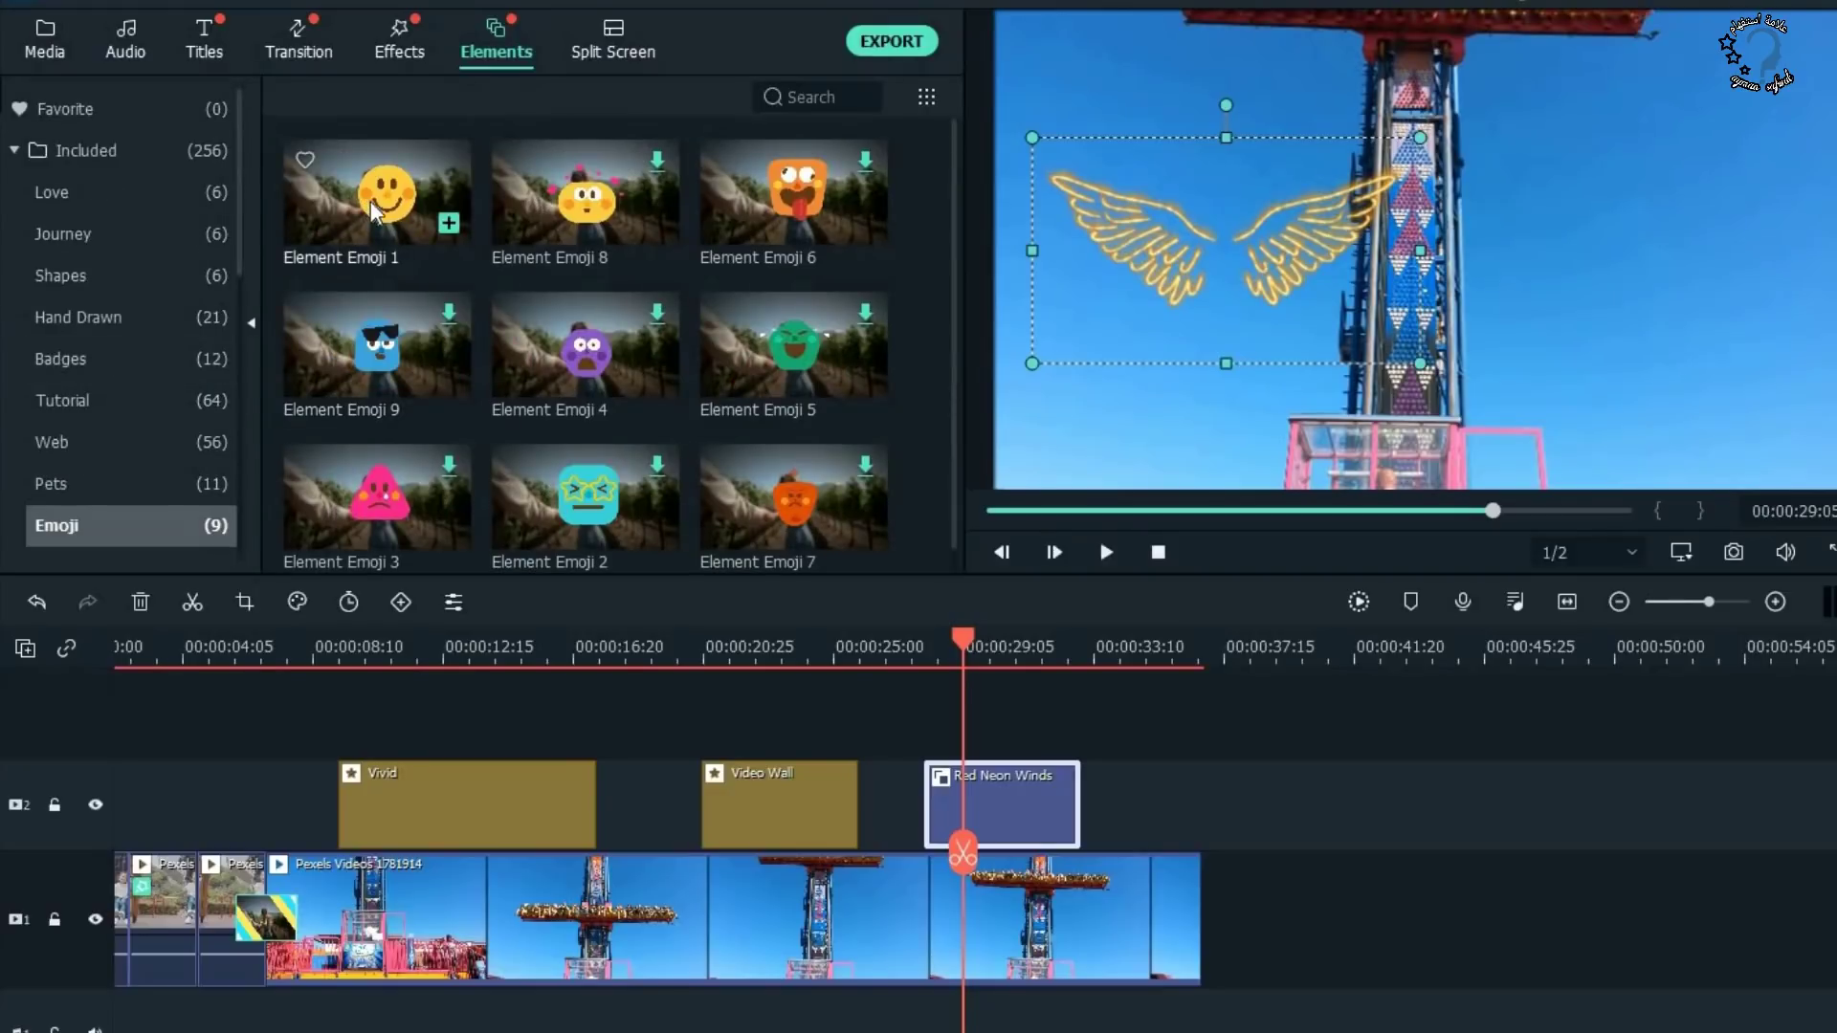
{"action": "left_click", "coordinate": [365, 201]}
{"action": "left_click_drag", "start_coordinate": [1265, 708], "coordinate": [978, 723]}
{"action": "left_click_drag", "start_coordinate": [968, 639], "coordinate": [1037, 669]}
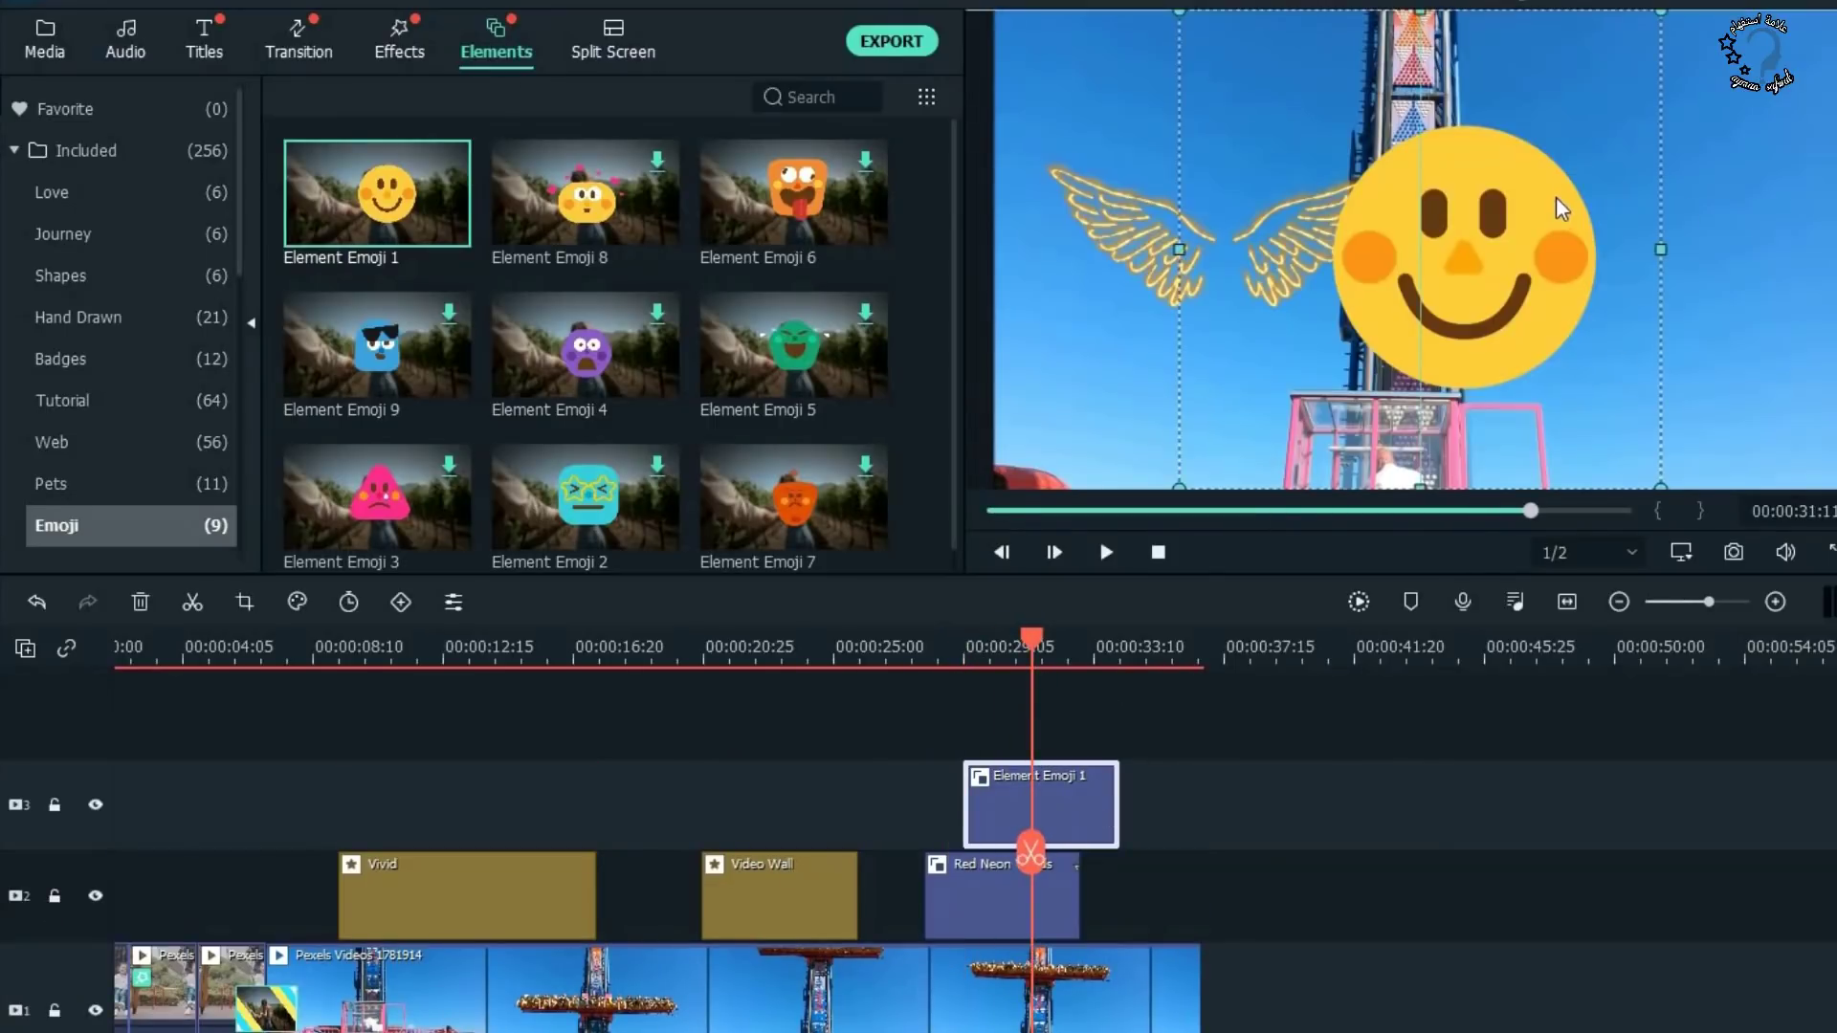
Shrink Element Emoji 1, position it just below the neon wings in the video frame, and play it back.
{"action": "left_click_drag", "start_coordinate": [1660, 488], "coordinate": [1564, 392]}
{"action": "left_click_drag", "start_coordinate": [1455, 273], "coordinate": [1197, 400]}
{"action": "left_click", "coordinate": [1105, 553]}
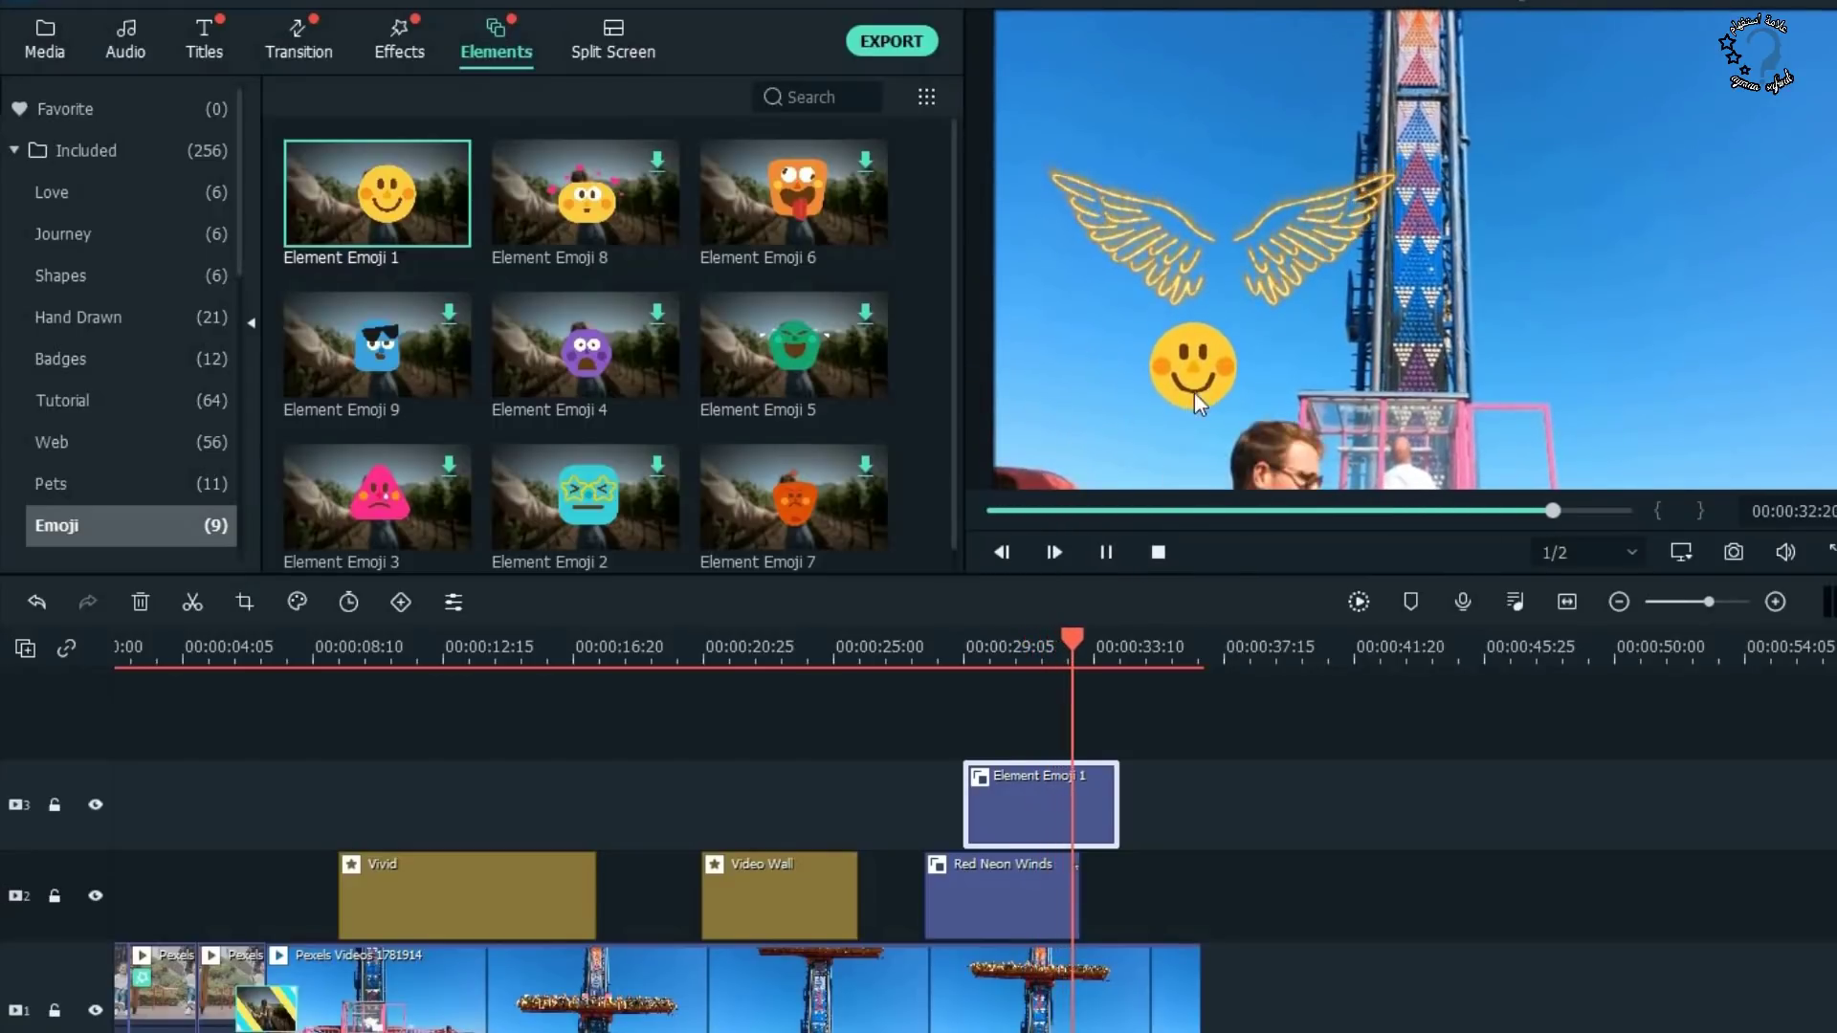
Pause playback and browse the Journey, Badges, Love, Pets and Web element categories.
{"action": "key", "text": "space"}
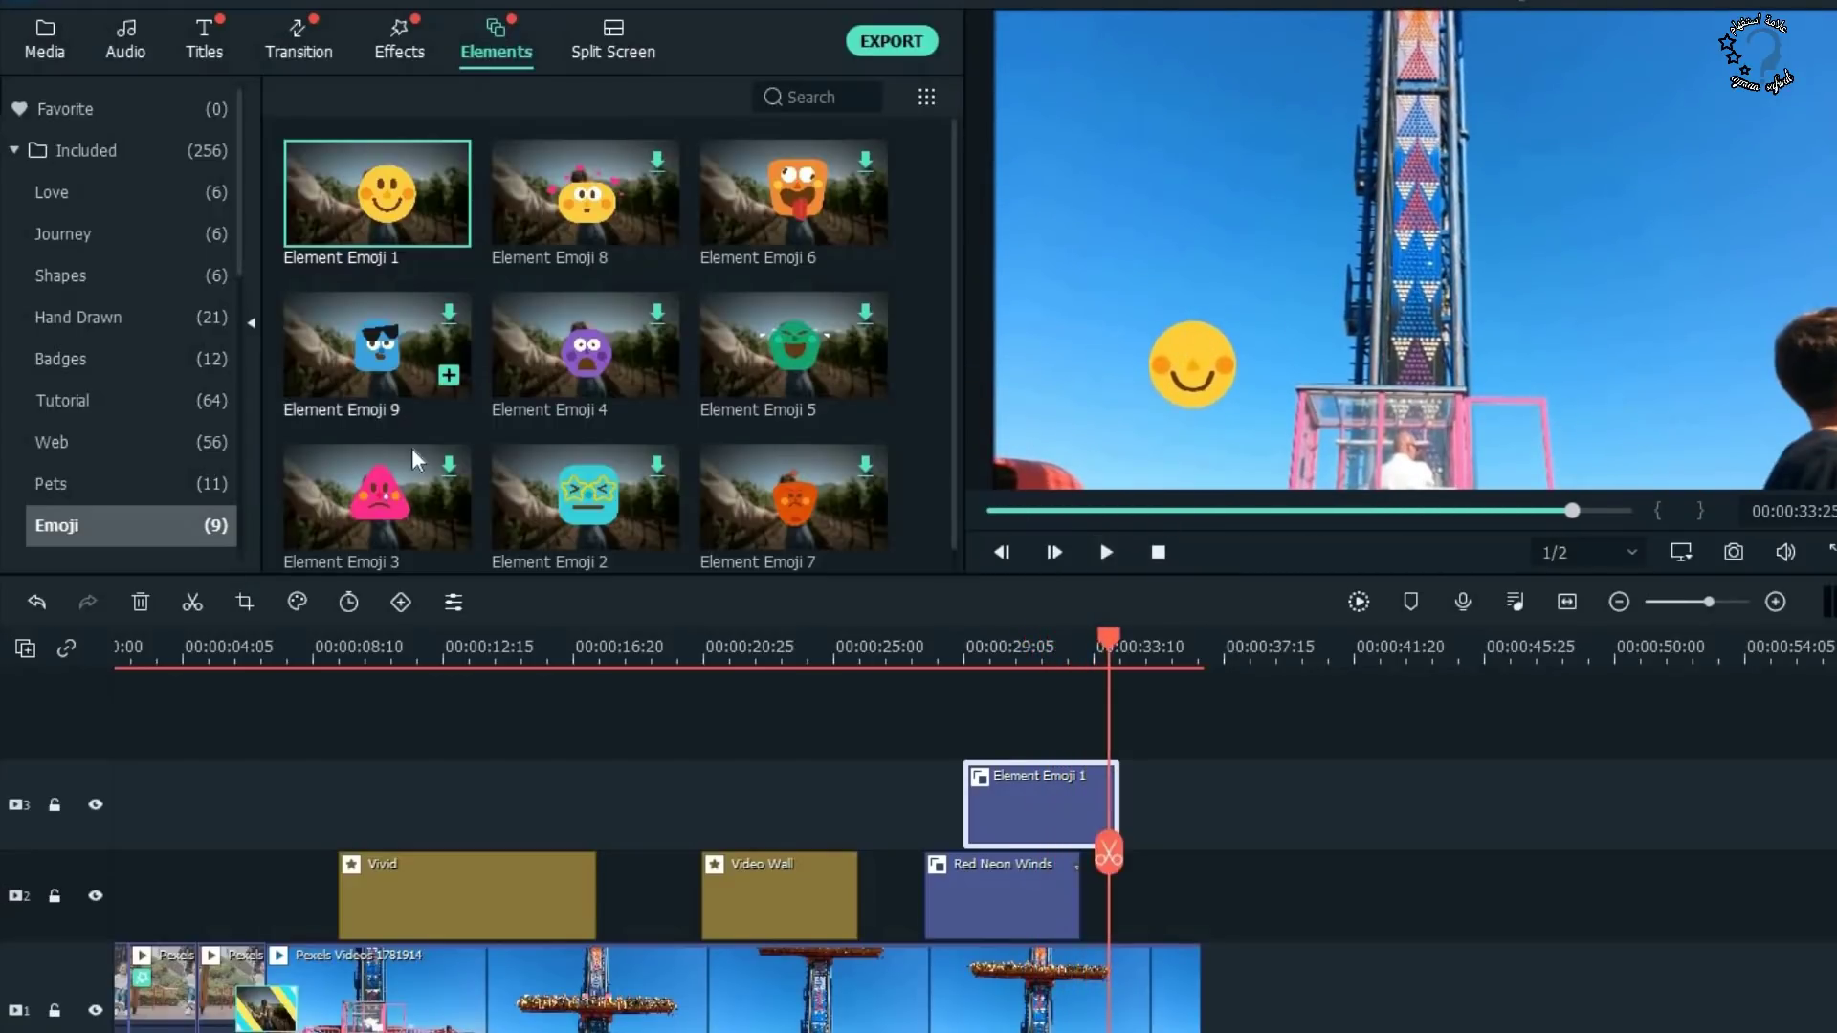
{"action": "left_click", "coordinate": [98, 275]}
{"action": "left_click", "coordinate": [95, 232]}
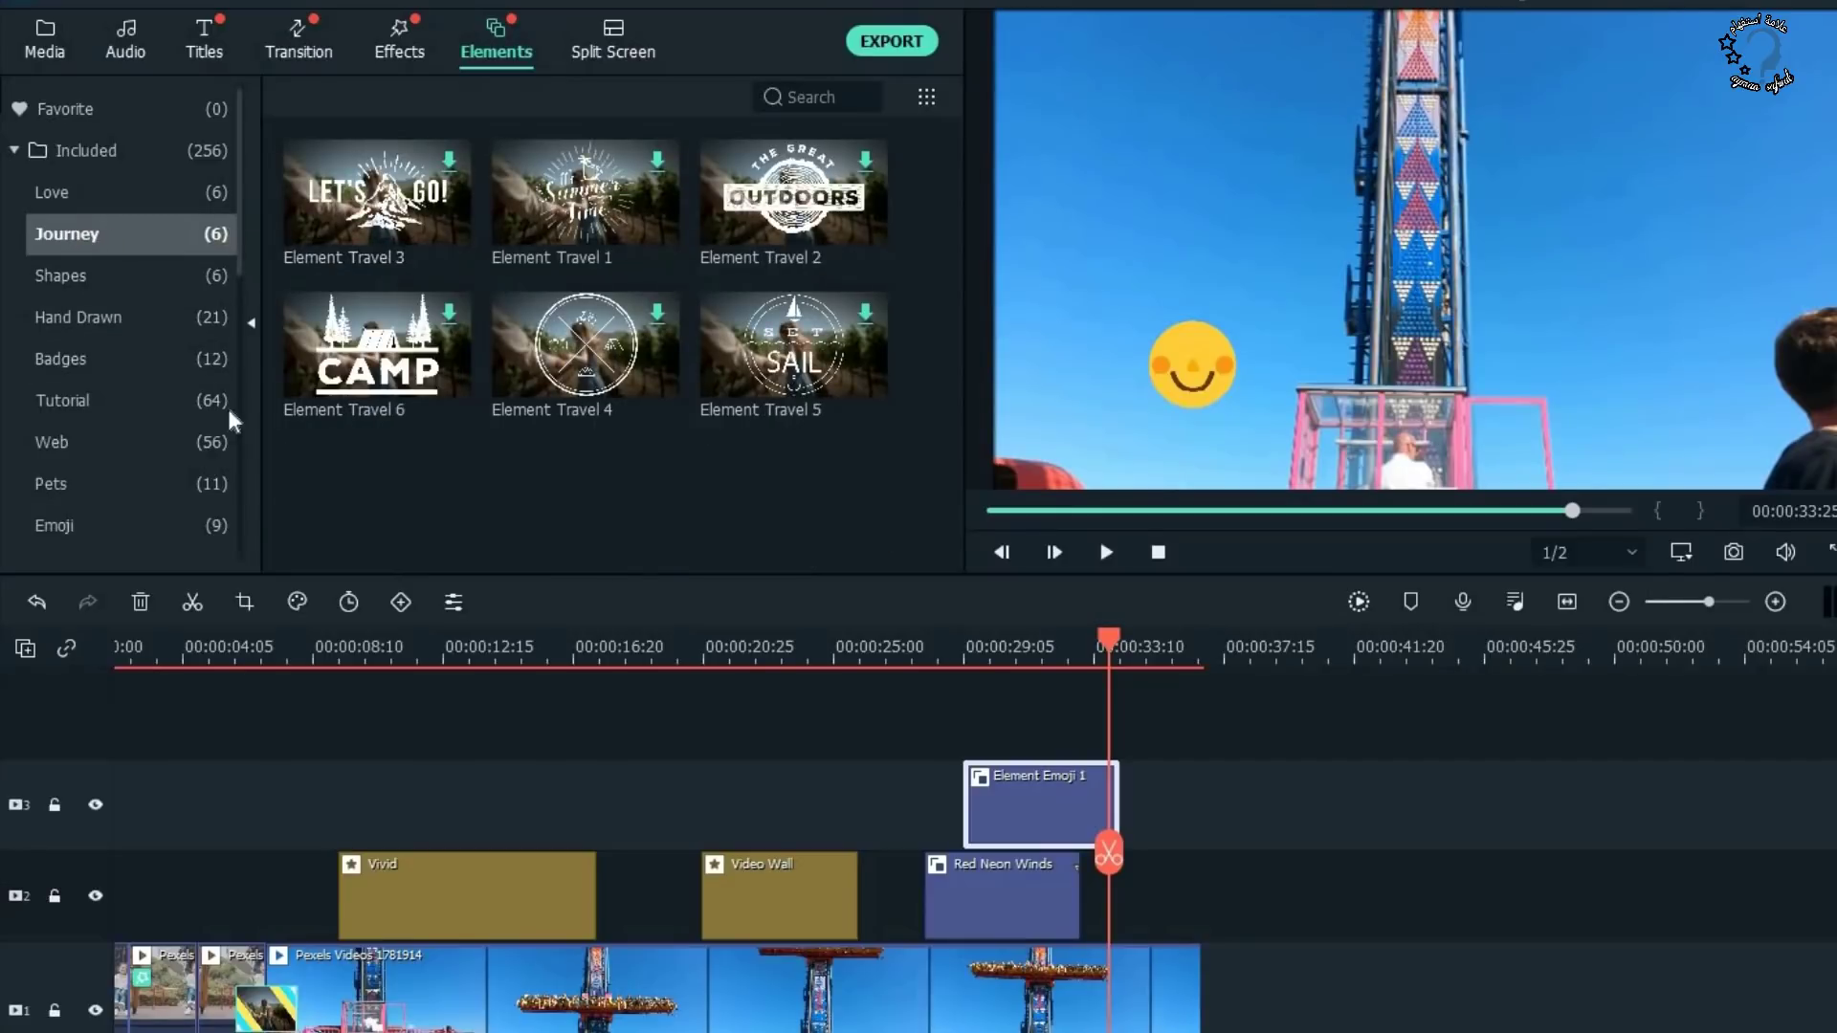
{"action": "left_click", "coordinate": [105, 364]}
{"action": "scroll", "coordinate": [406, 392], "scroll_direction": "down", "scroll_amount": 2}
{"action": "scroll", "coordinate": [405, 392], "scroll_direction": "up", "scroll_amount": 2}
{"action": "left_click", "coordinate": [146, 191]}
{"action": "left_click", "coordinate": [134, 233]}
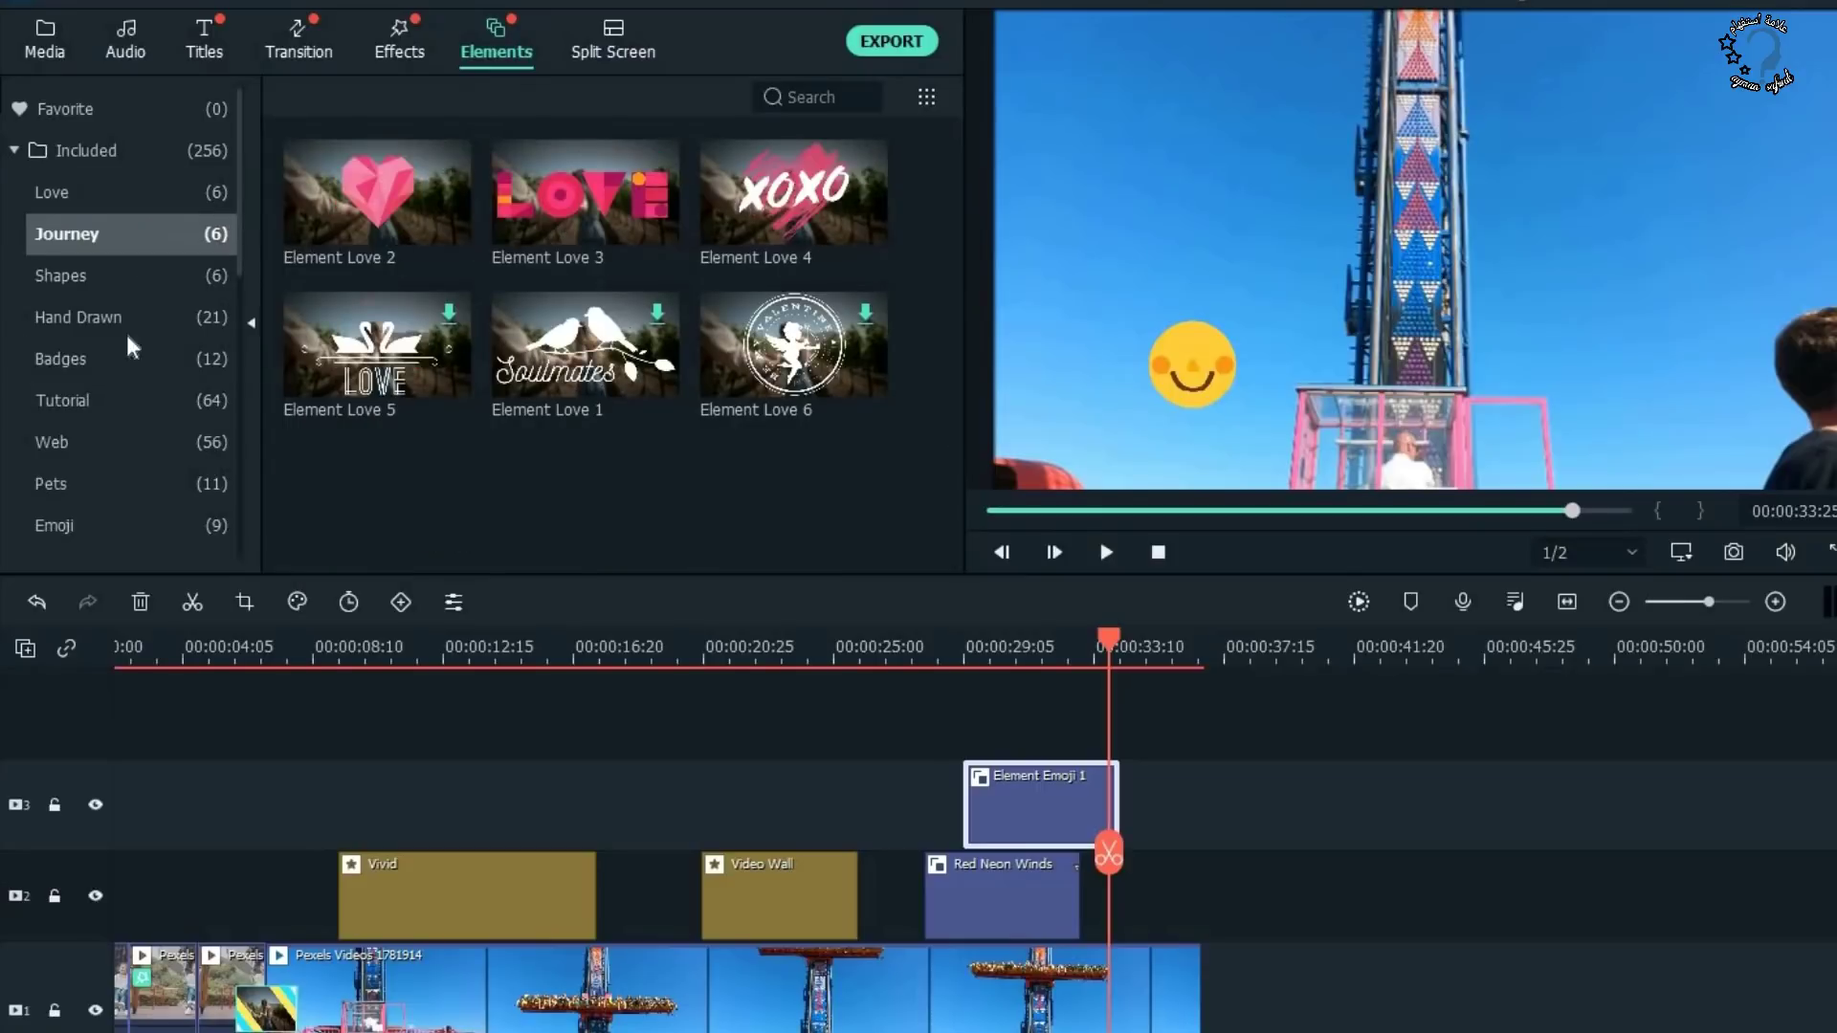
{"action": "left_click", "coordinate": [131, 352]}
{"action": "left_click", "coordinate": [136, 432]}
{"action": "left_click", "coordinate": [140, 472]}
{"action": "left_click", "coordinate": [134, 438]}
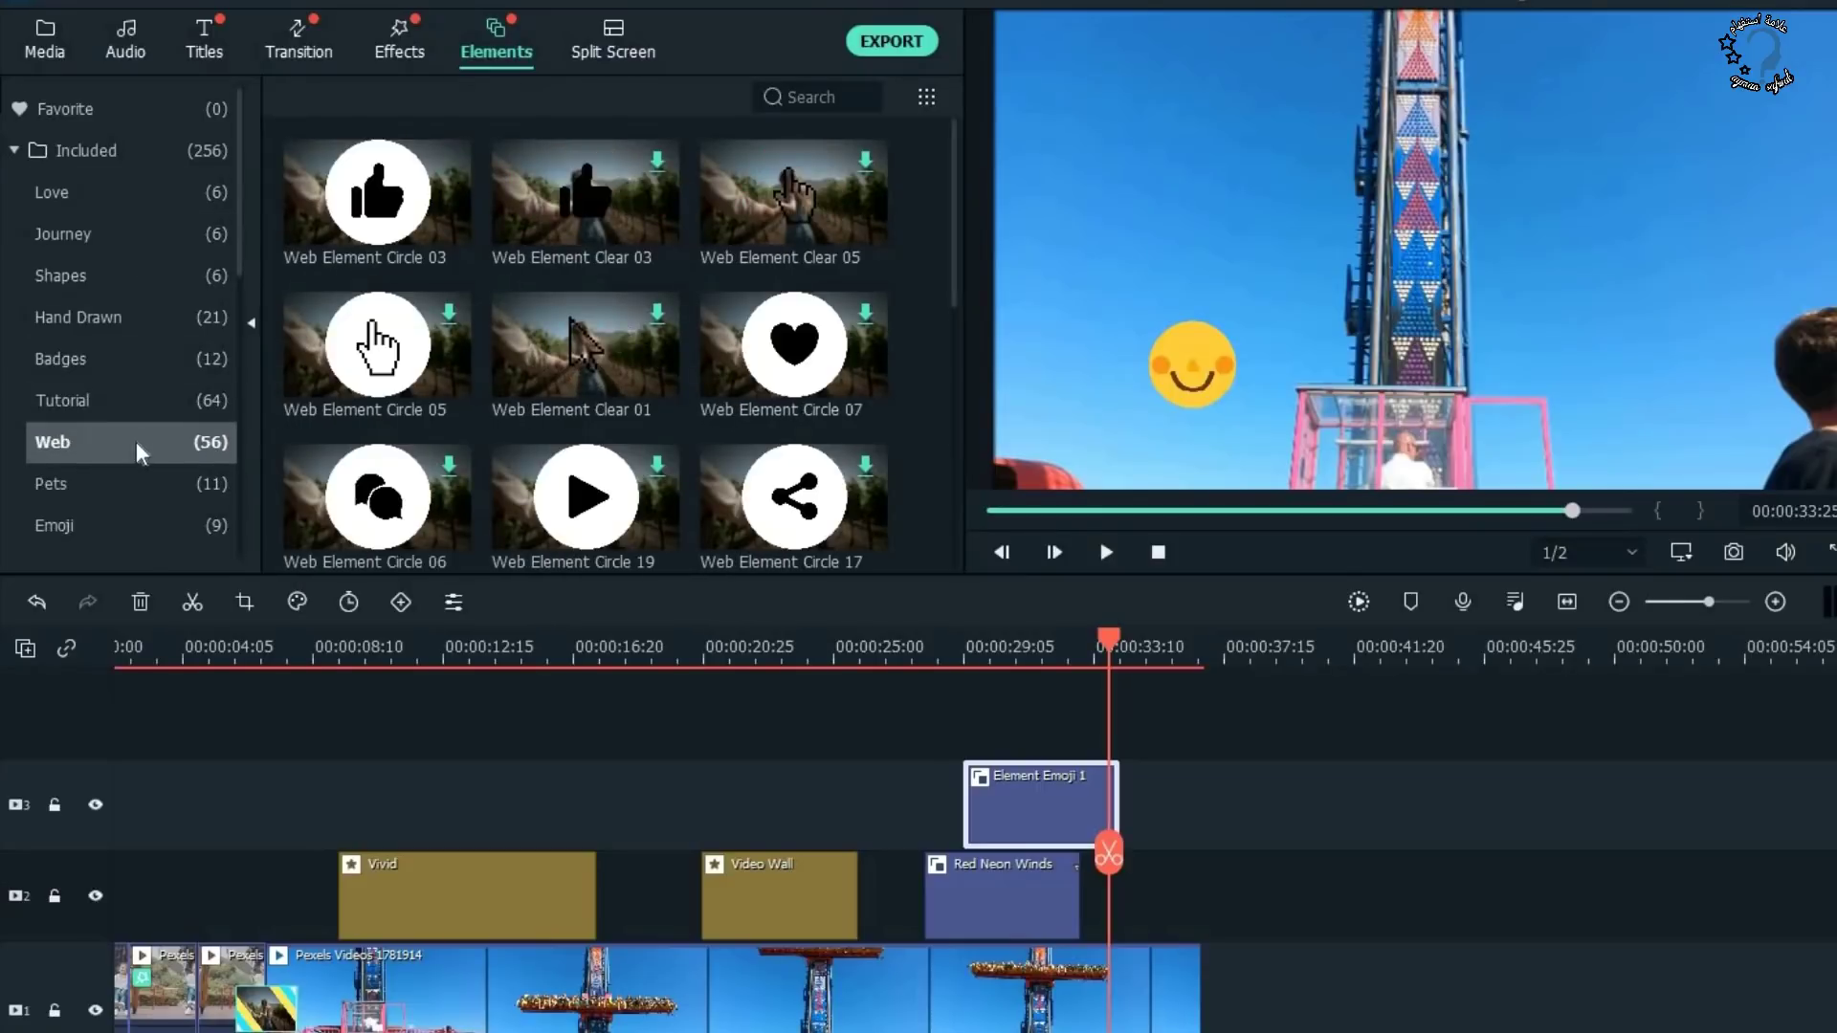
Place Web Element Circle 03 on track 4 at about 30.5 seconds, overlapping Element Emoji 1.
{"action": "left_click", "coordinate": [365, 231]}
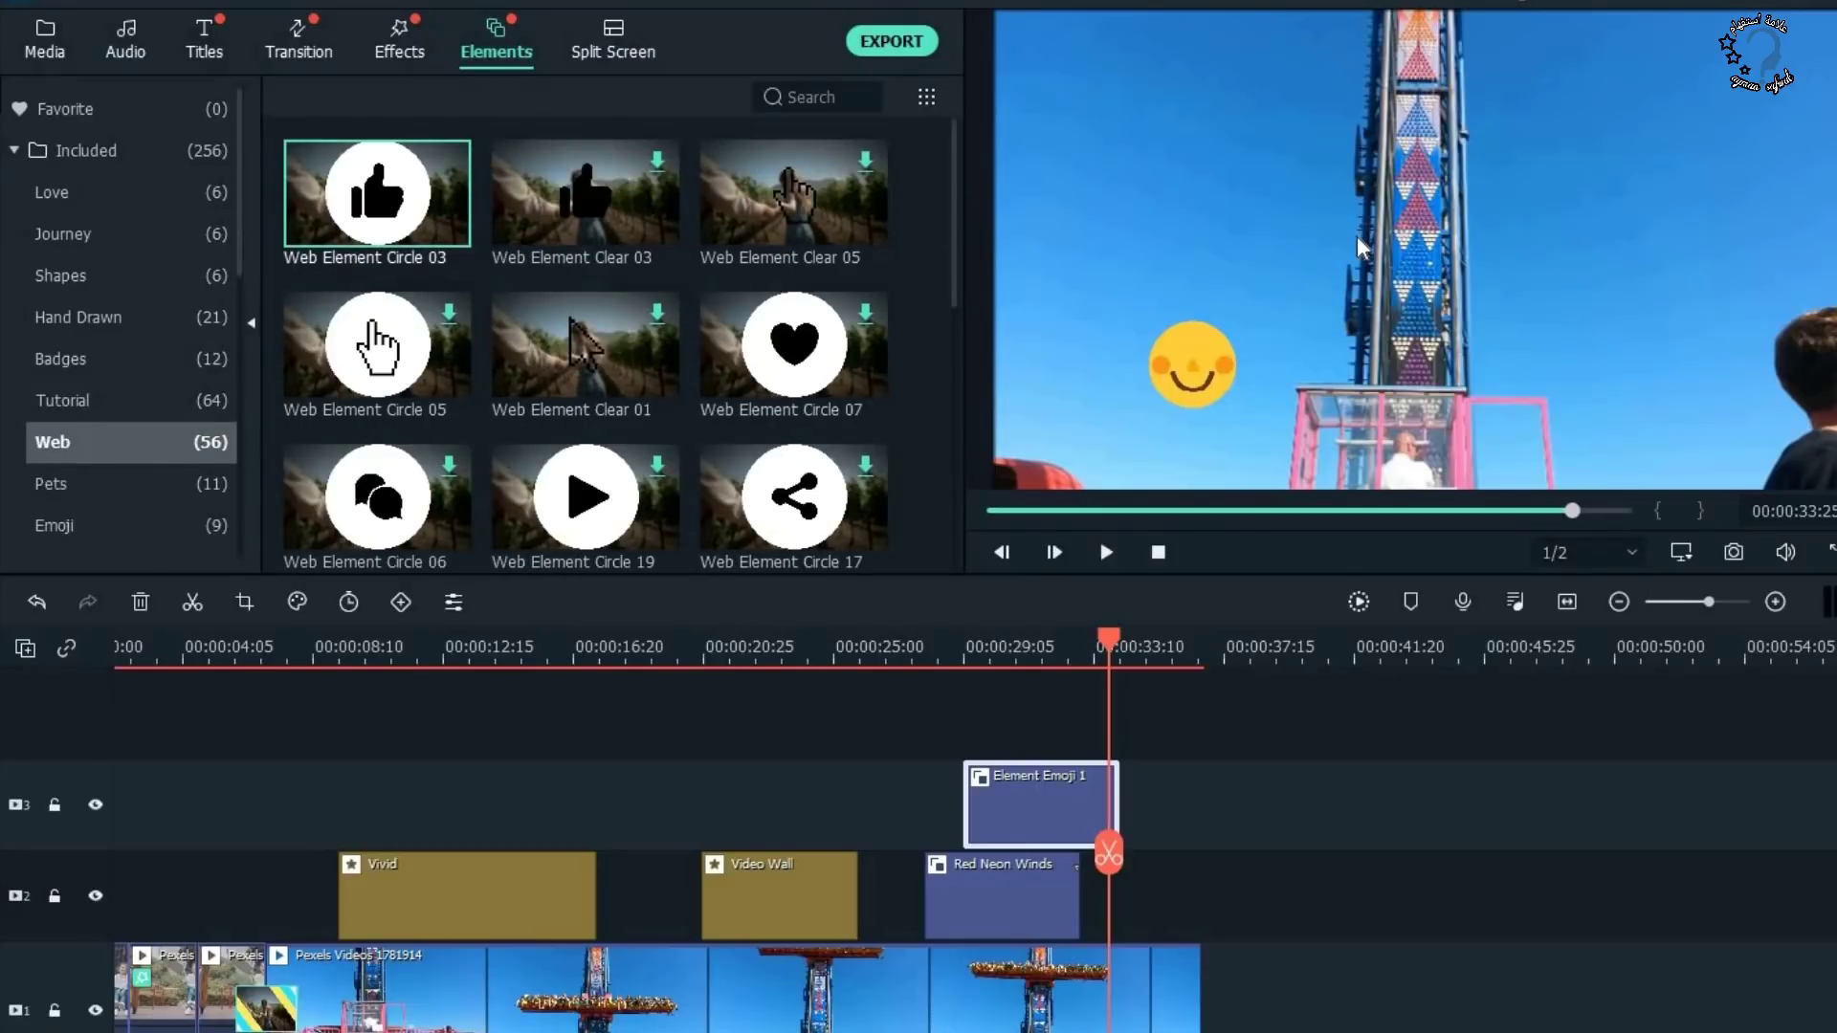
{"action": "left_click_drag", "start_coordinate": [1016, 766], "coordinate": [1014, 746]}
{"action": "left_click", "coordinate": [1489, 343]}
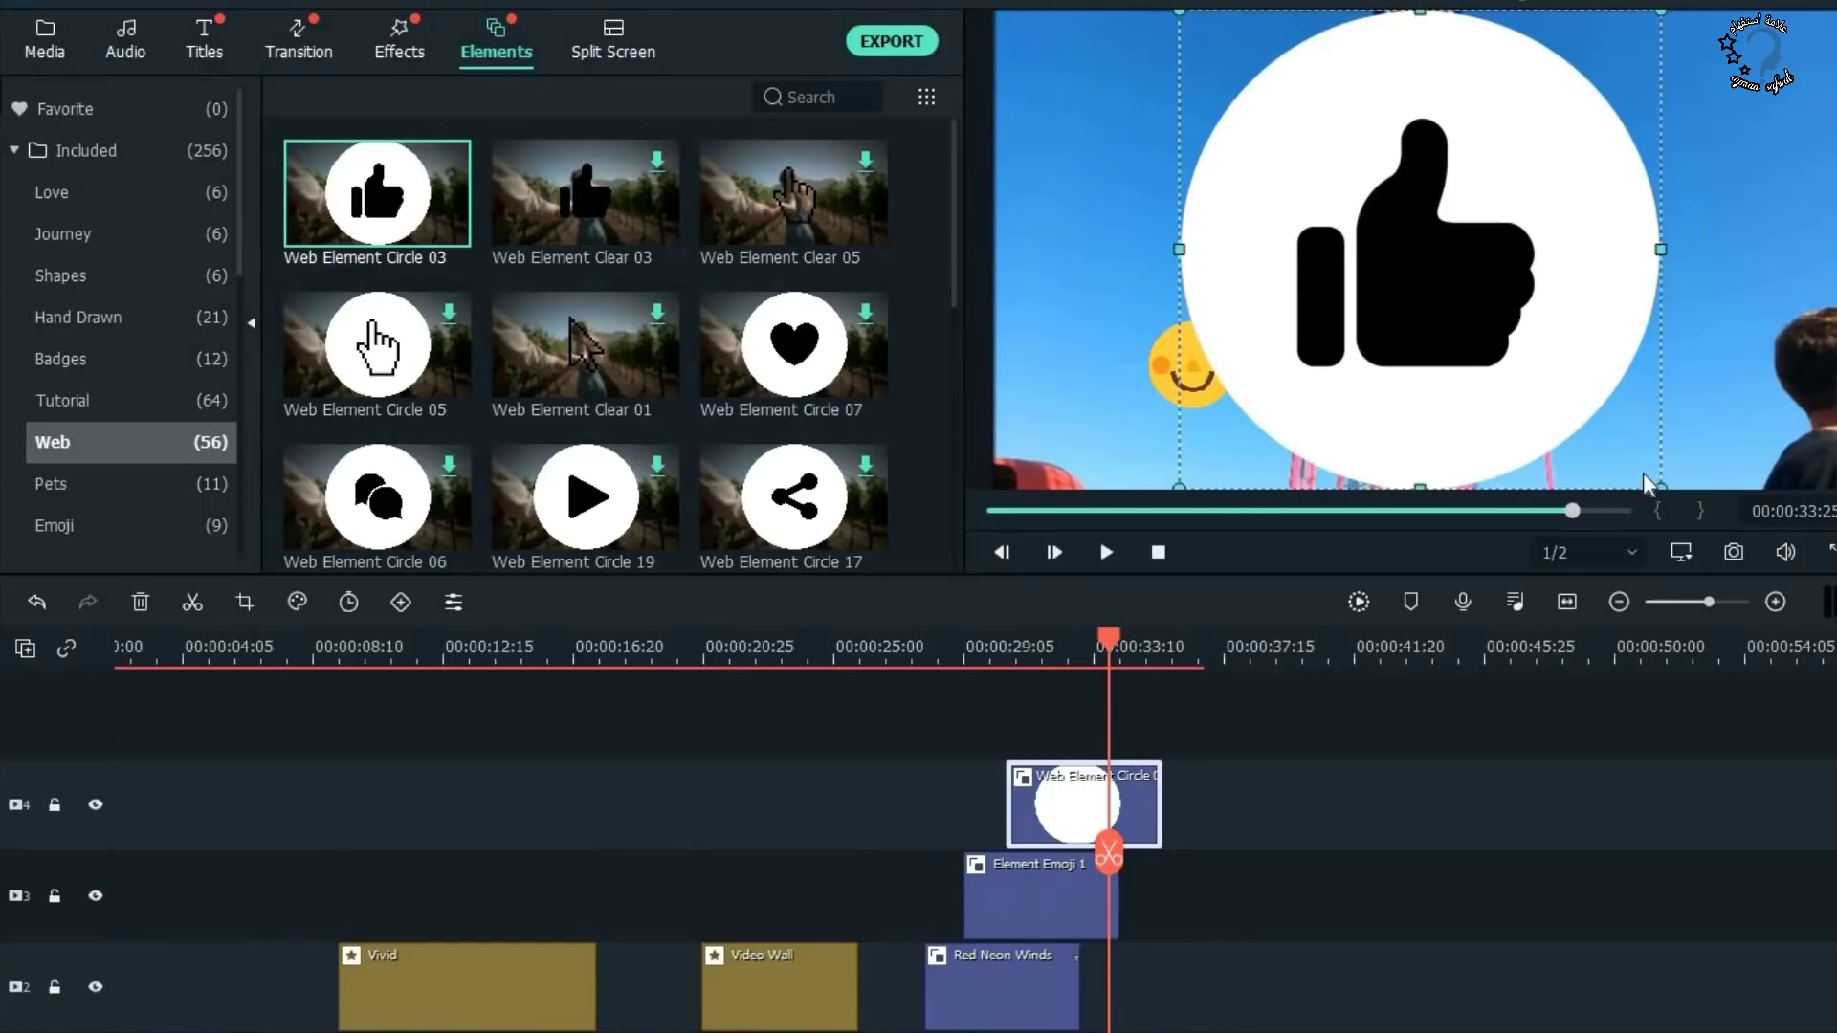
Shrink the thumbs-up element, position it over the left wing tip in the video frame, and play back the overlapping elements.
{"action": "left_click_drag", "start_coordinate": [1658, 478], "coordinate": [1087, 251]}
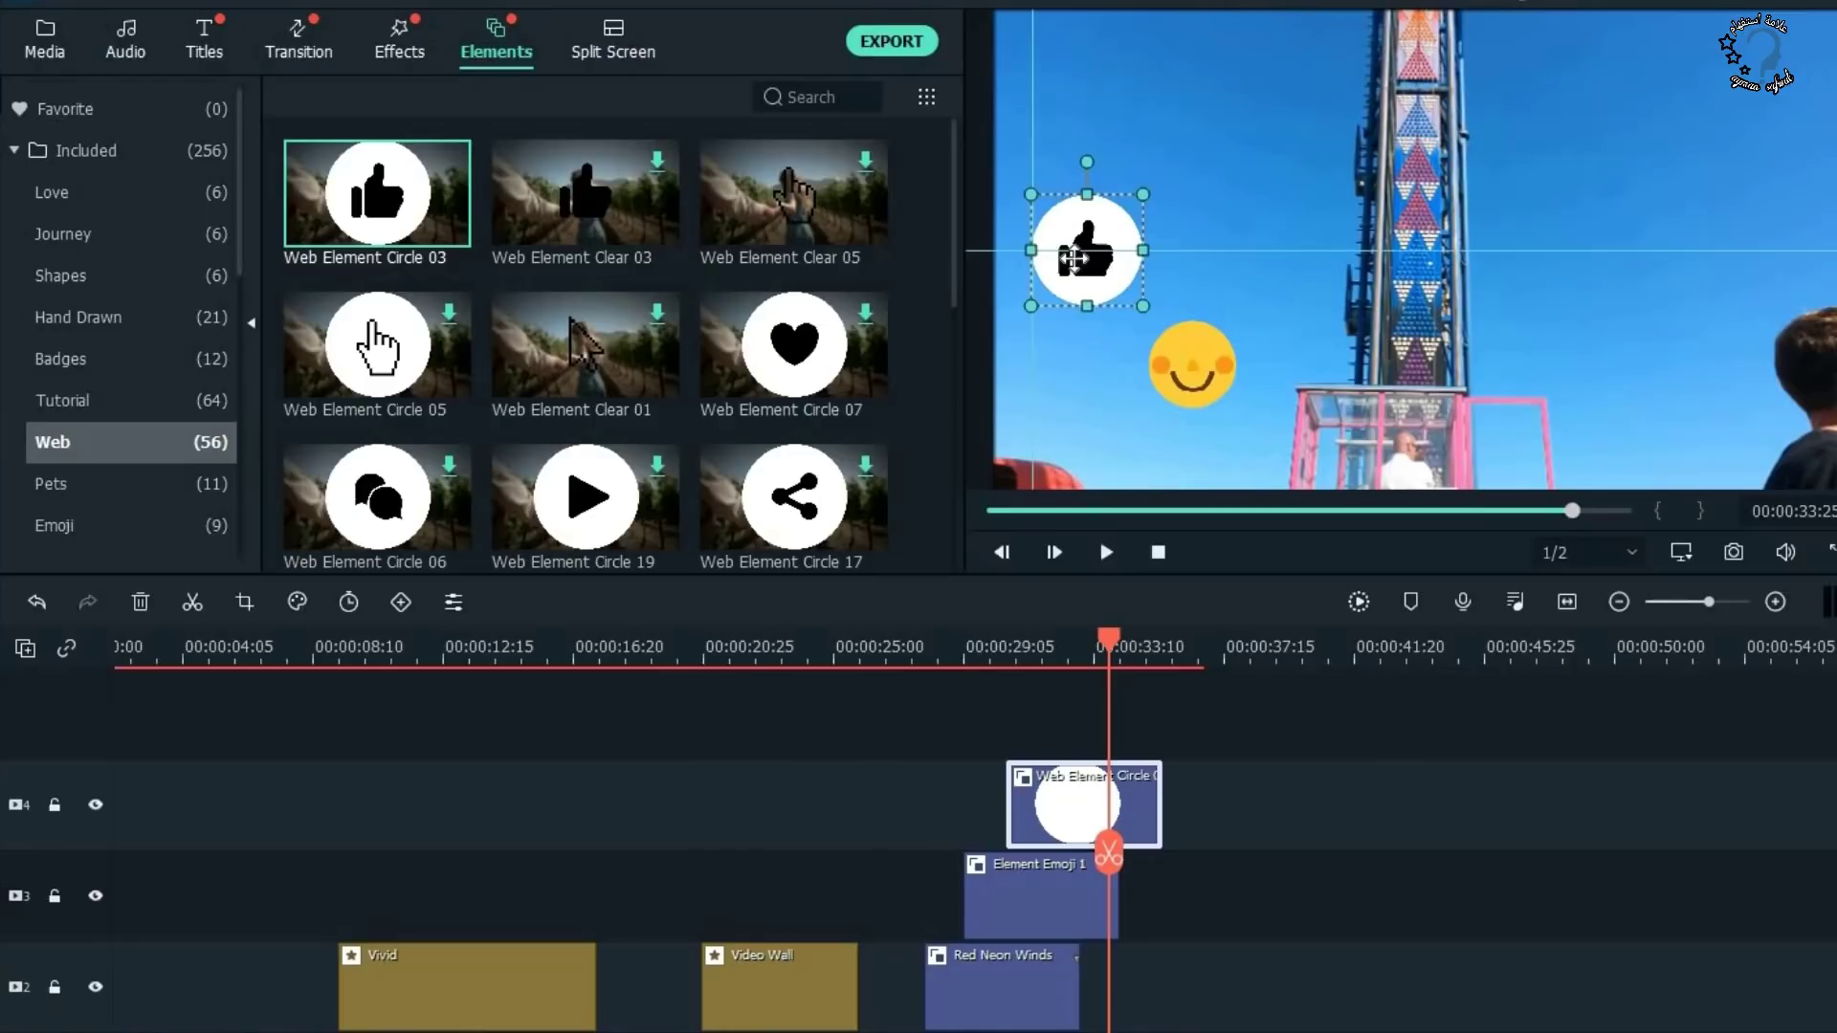
{"action": "left_click_drag", "start_coordinate": [1106, 649], "coordinate": [985, 660]}
{"action": "left_click", "coordinate": [1106, 552]}
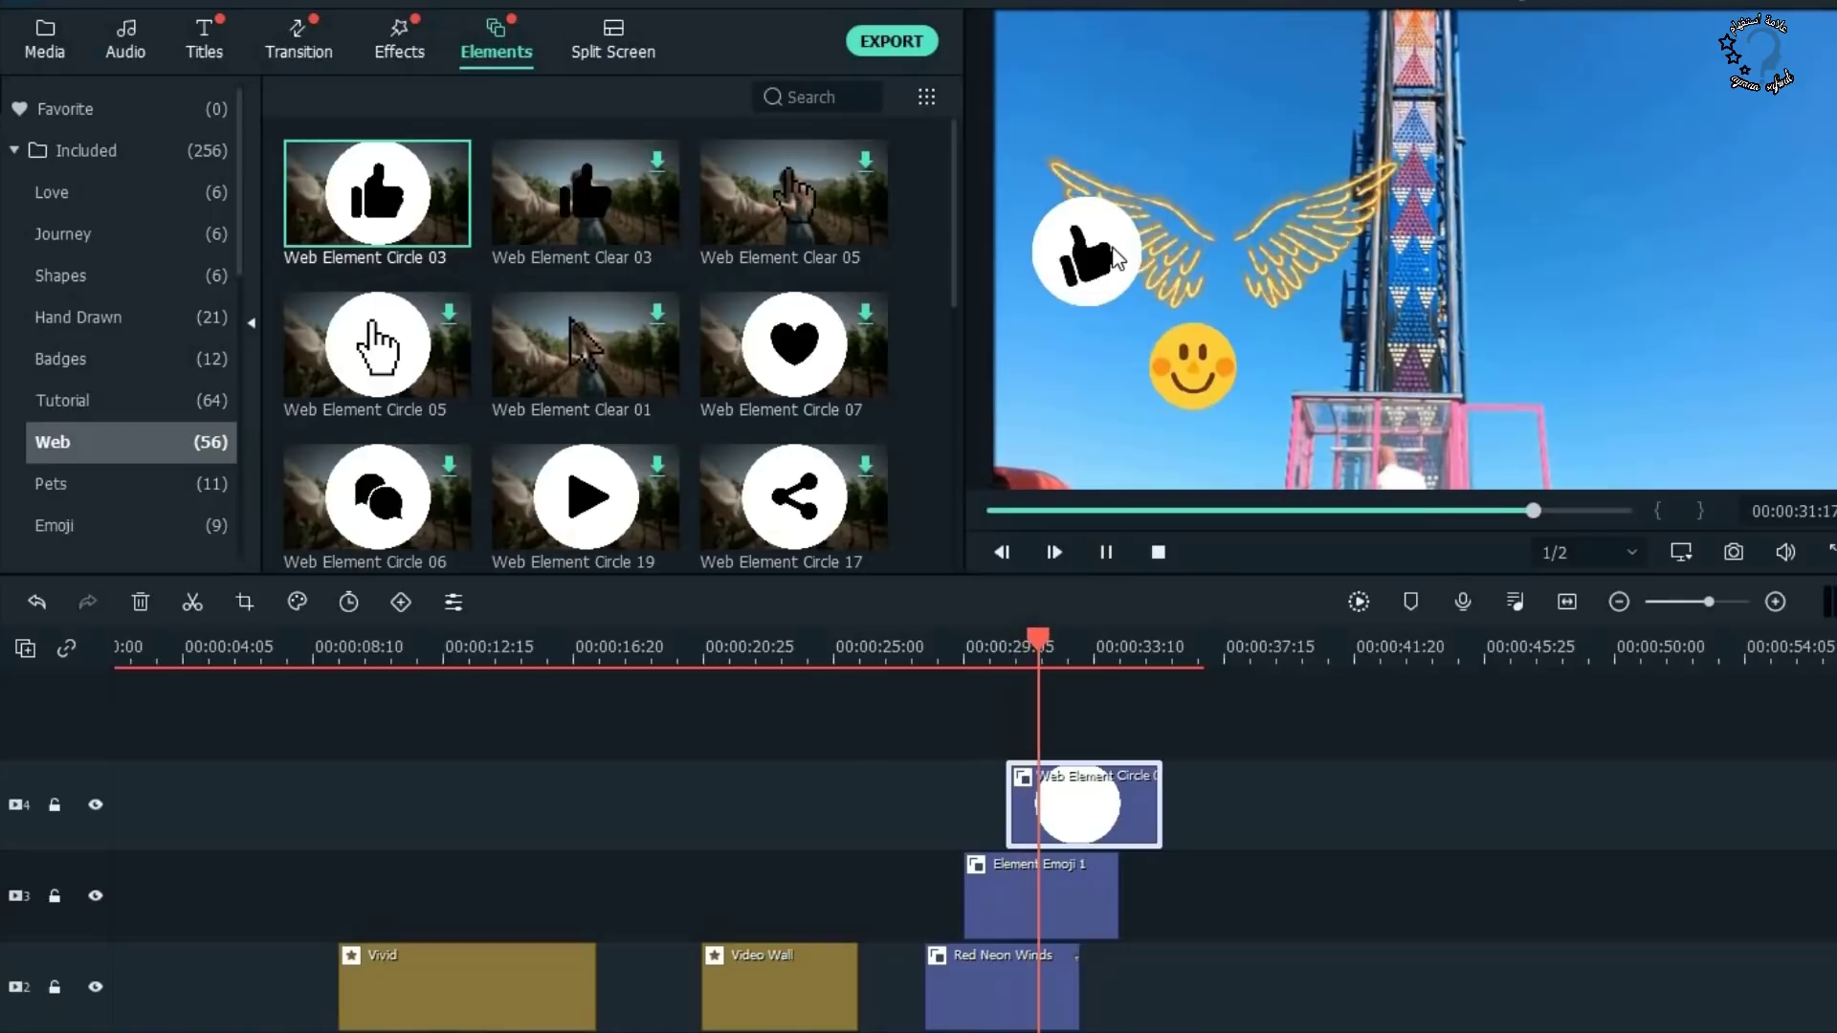
{"action": "left_click", "coordinate": [1106, 553]}
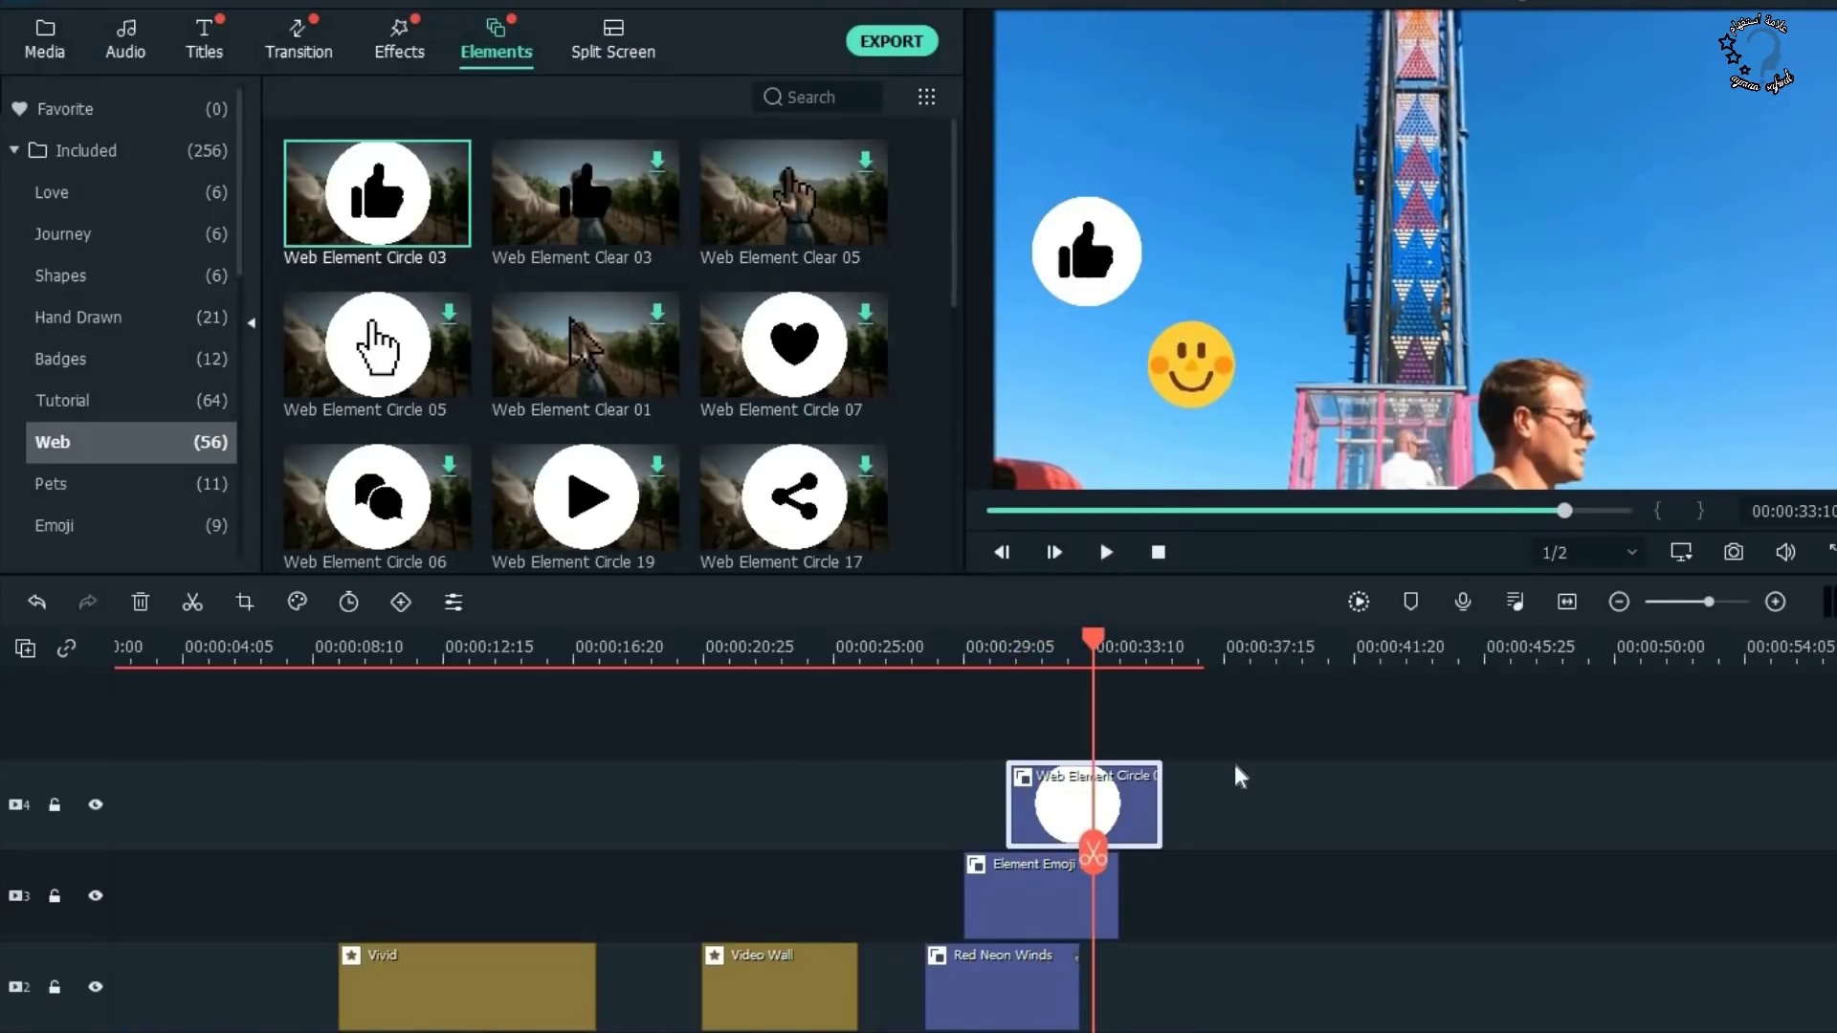
Delete all effects and elements from tracks 2 to 4 and move the playhead to about 9 seconds.
{"action": "scroll", "coordinate": [1240, 777], "scroll_direction": "down", "scroll_amount": 1}
{"action": "left_click_drag", "start_coordinate": [1287, 751], "coordinate": [339, 973]}
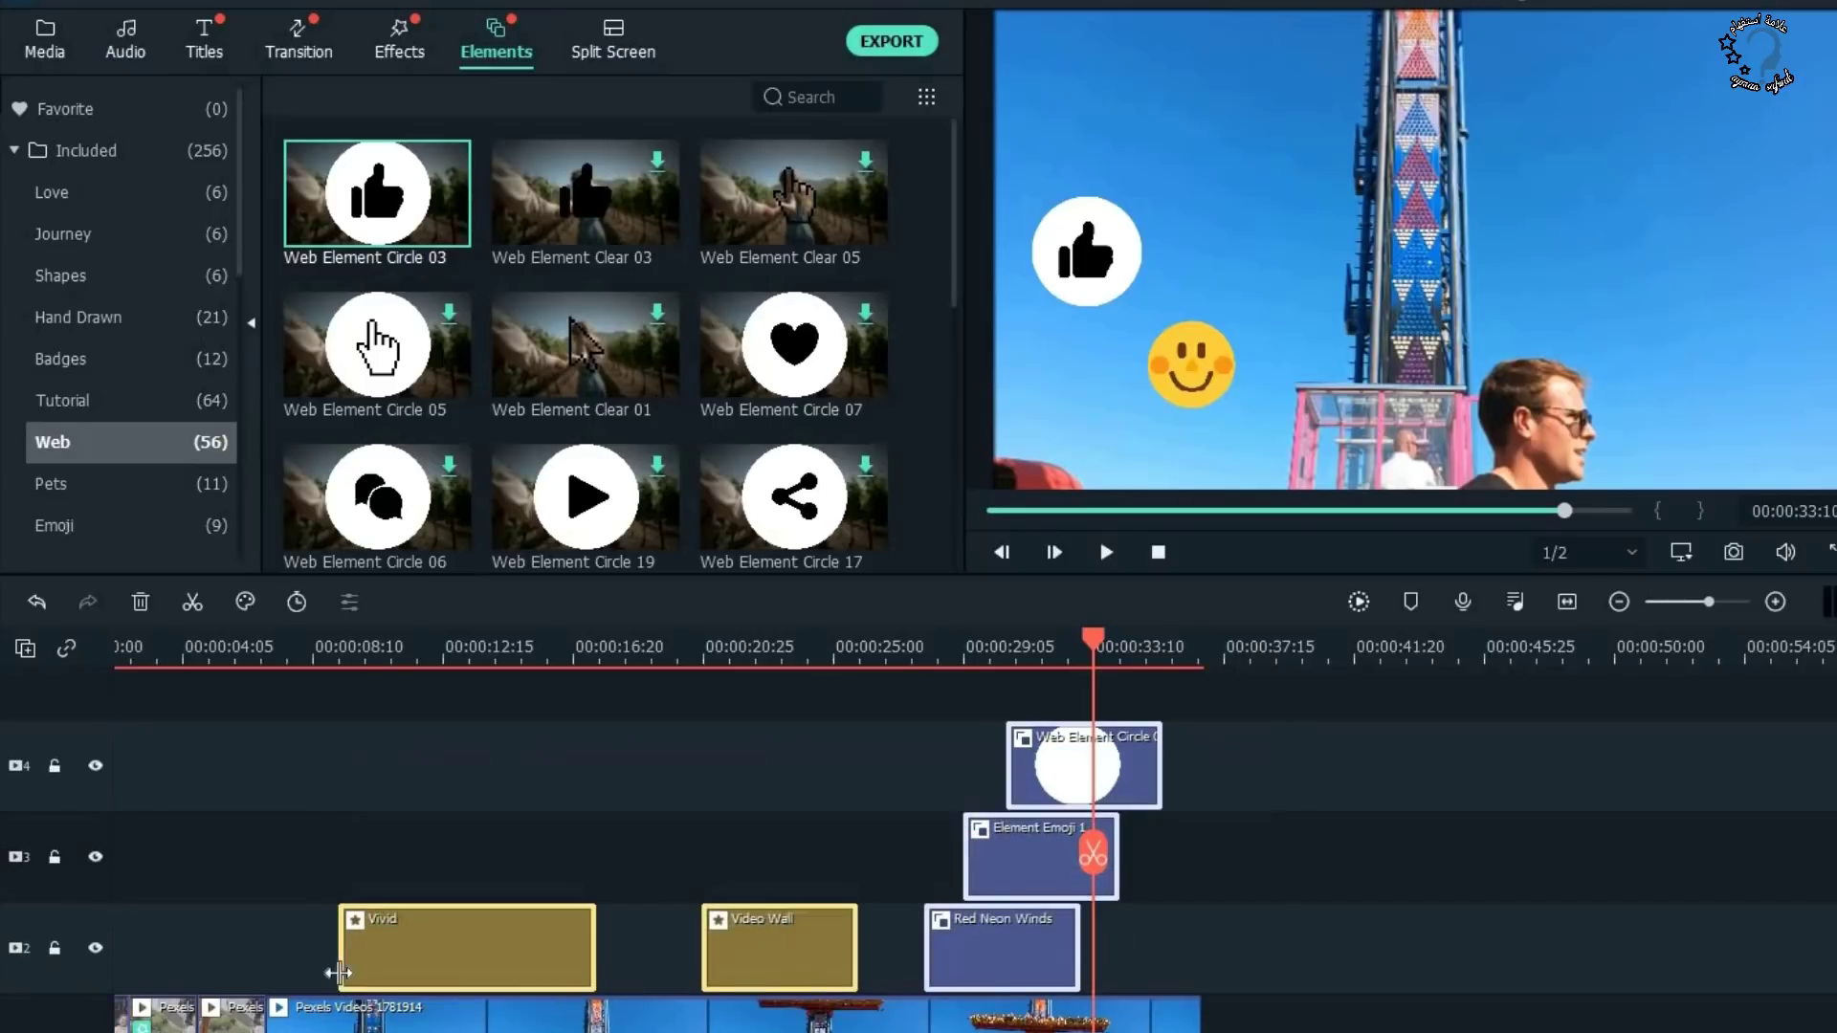
{"action": "key", "text": "Delete"}
{"action": "left_click", "coordinate": [338, 973]}
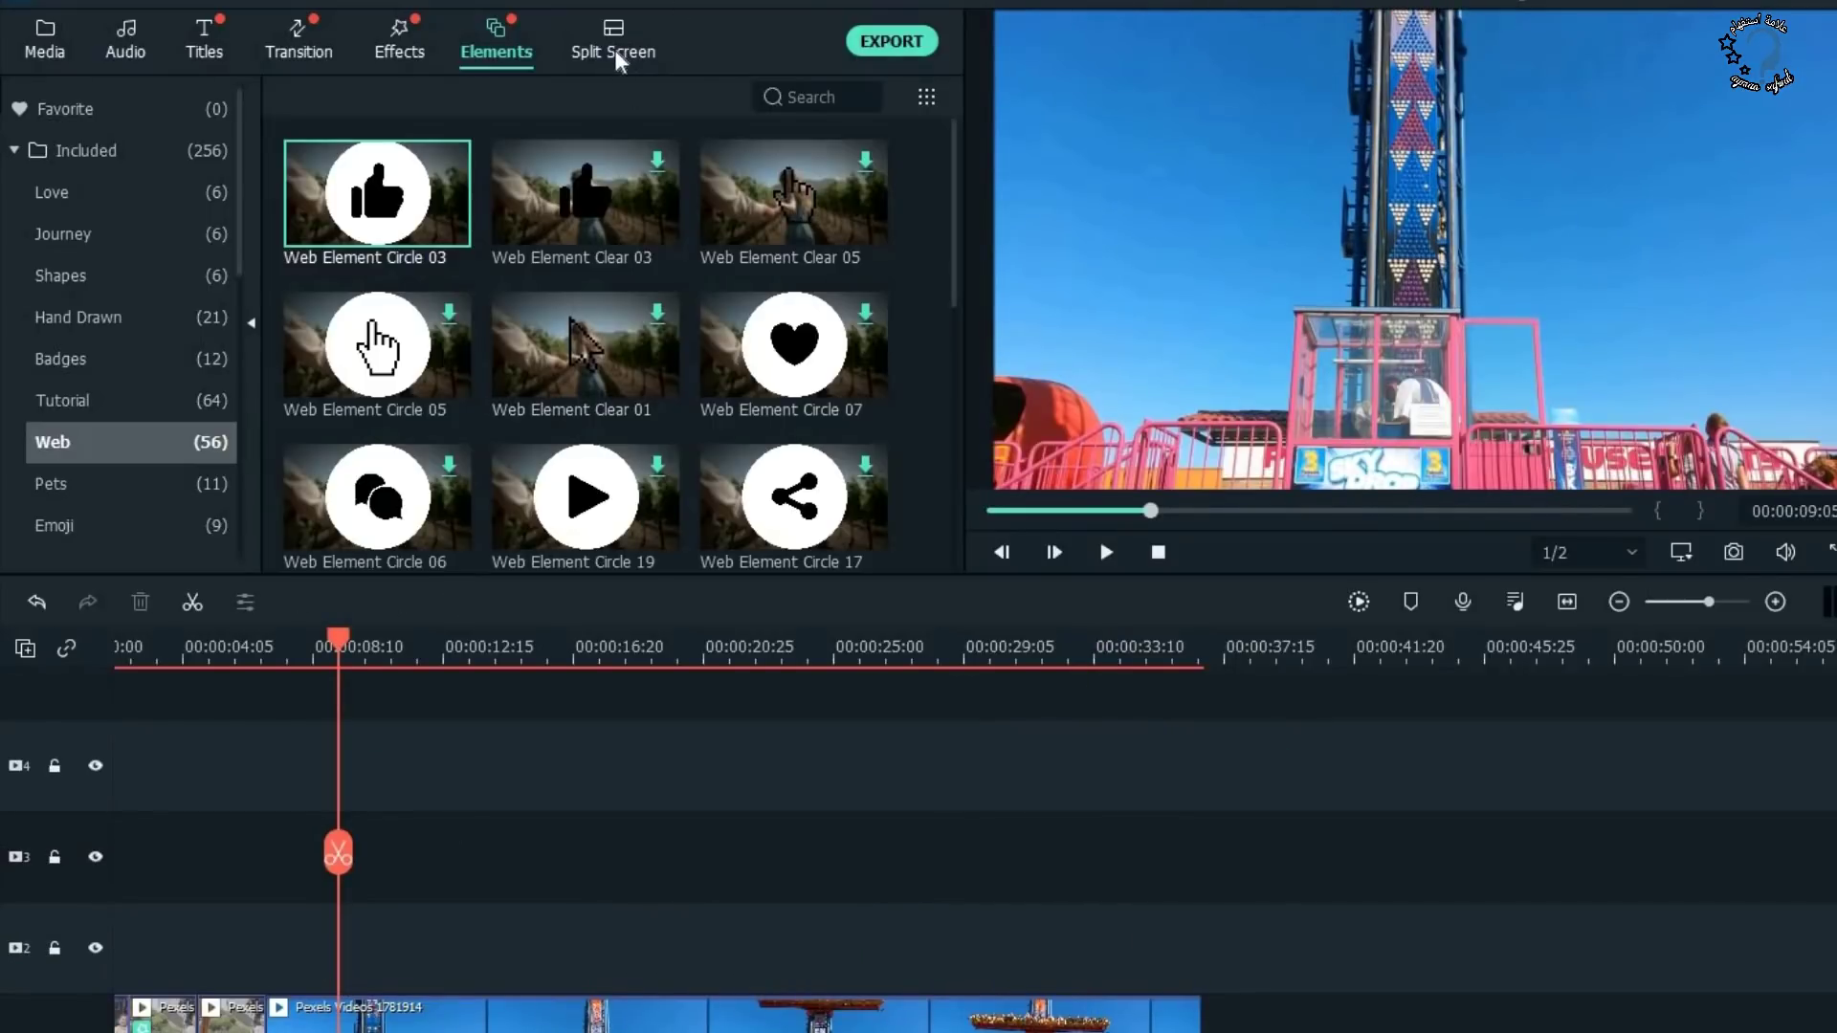
Browse the split screen layouts and place the three-part slanted Split Screen 13 on track 3 at about 9 seconds.
{"action": "left_click", "coordinate": [614, 50]}
{"action": "scroll", "coordinate": [721, 333], "scroll_direction": "down", "scroll_amount": 3}
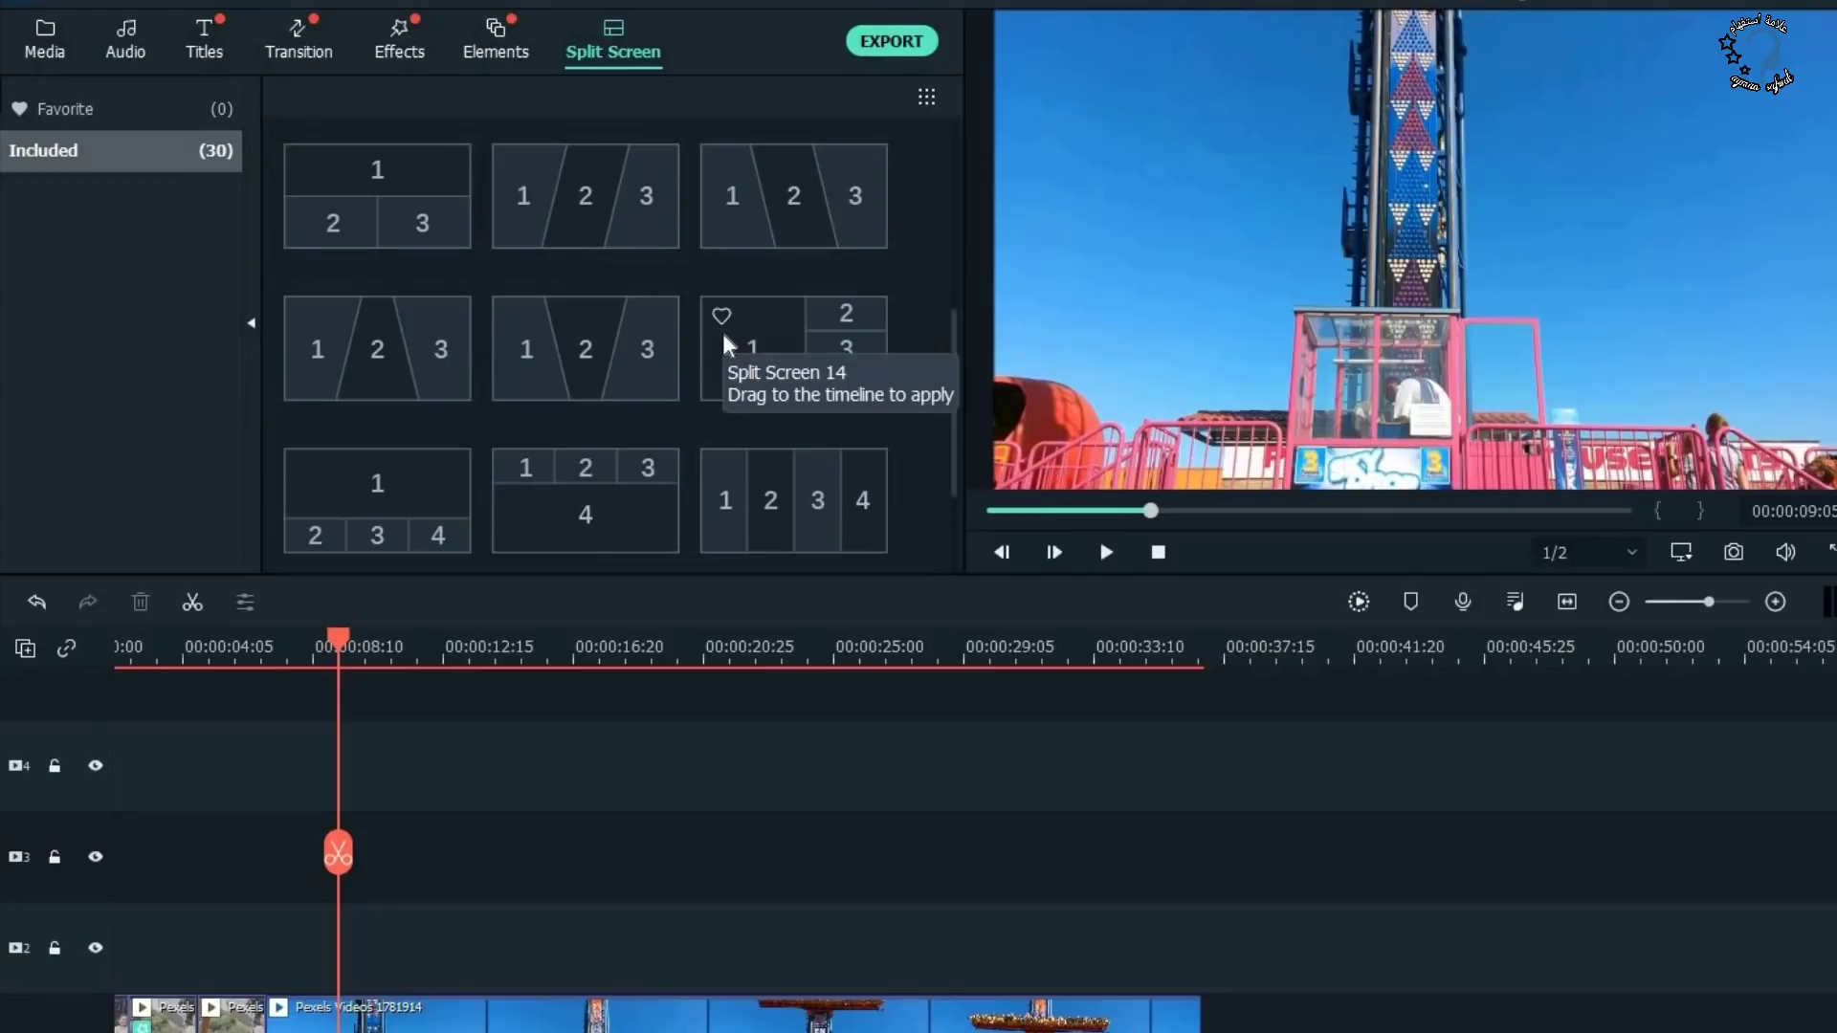
{"action": "scroll", "coordinate": [775, 373], "scroll_direction": "up", "scroll_amount": 6}
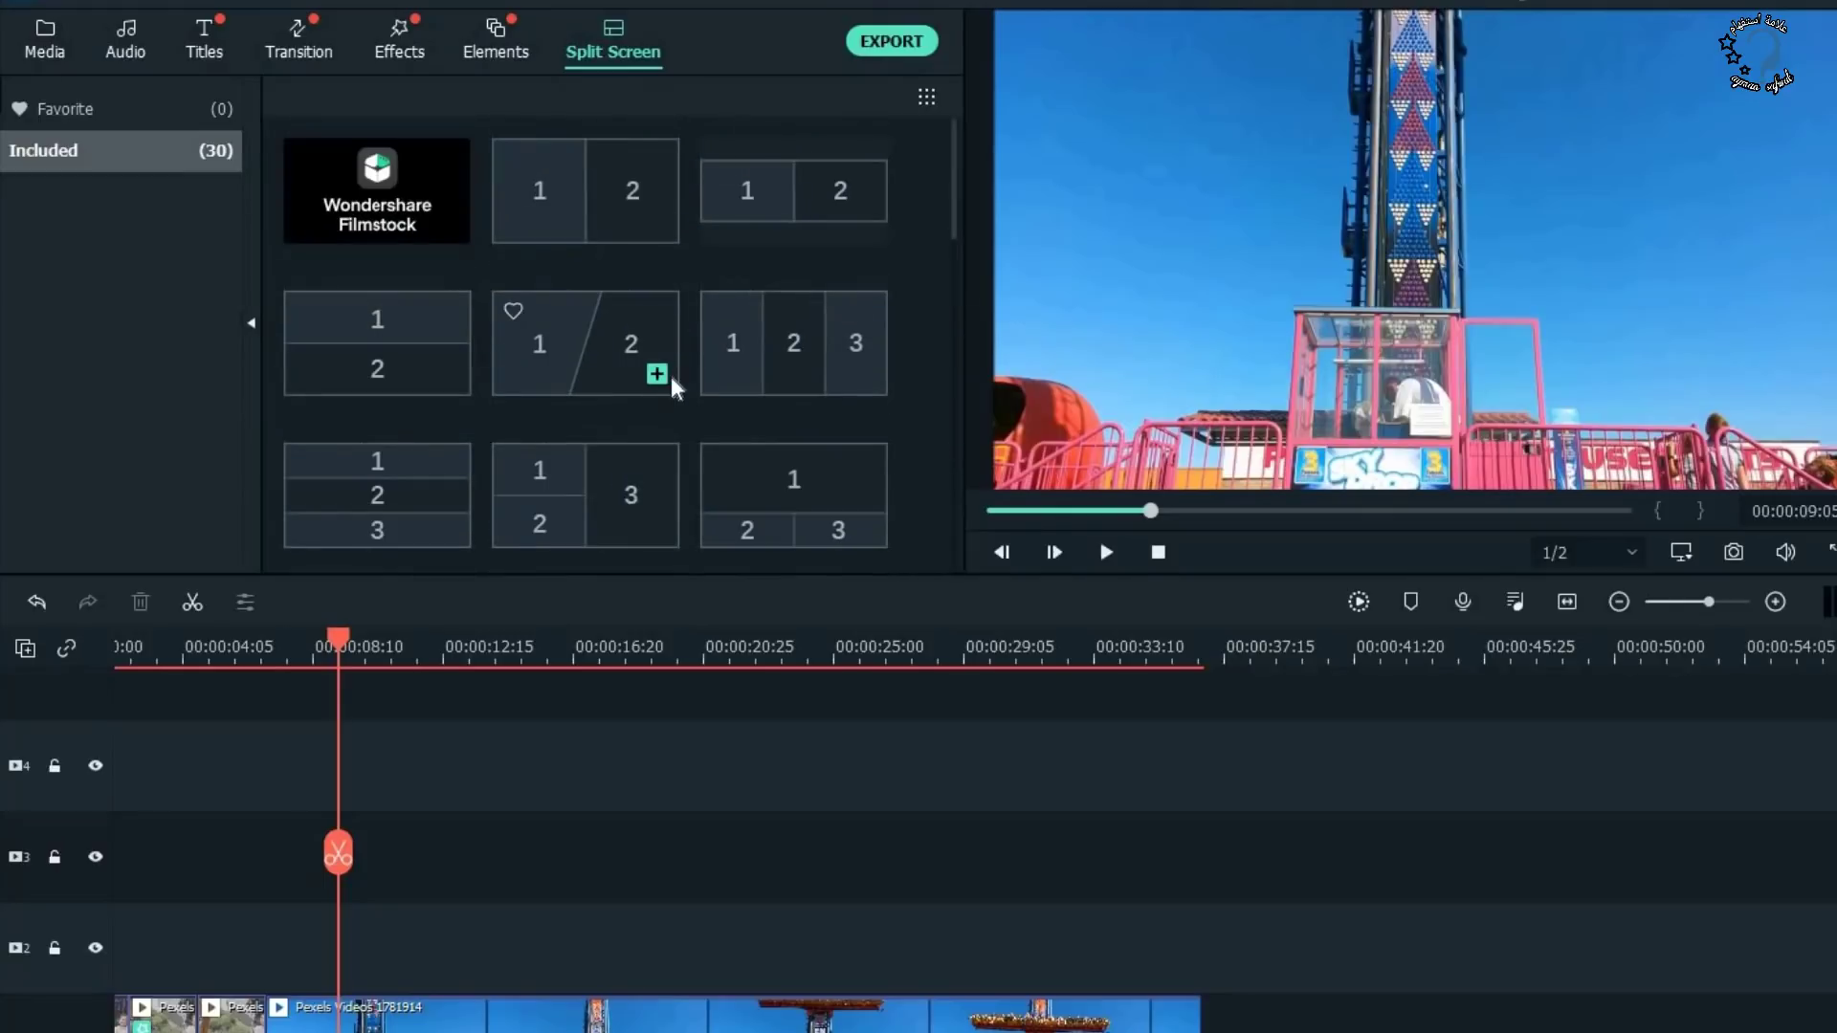
{"action": "scroll", "coordinate": [646, 409], "scroll_direction": "down", "scroll_amount": 5}
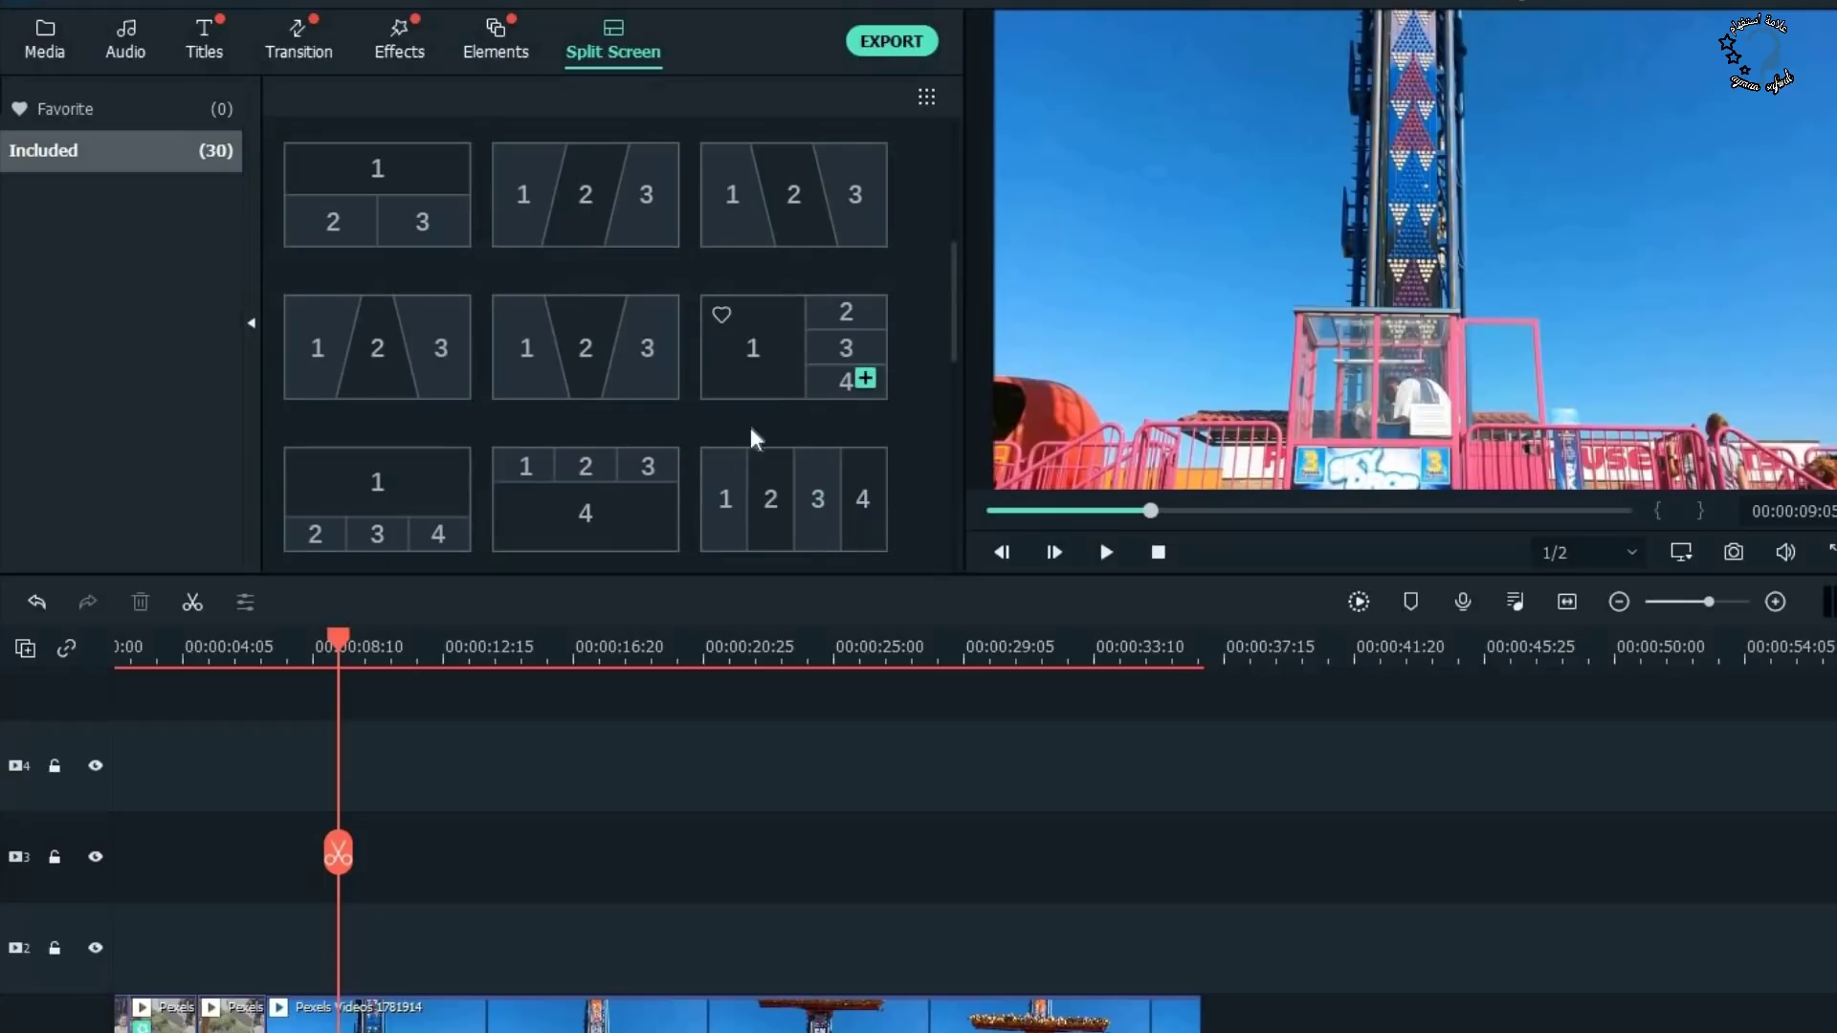
{"action": "left_click_drag", "start_coordinate": [572, 379], "coordinate": [351, 873]}
{"action": "left_click_drag", "start_coordinate": [331, 667], "coordinate": [377, 645]}
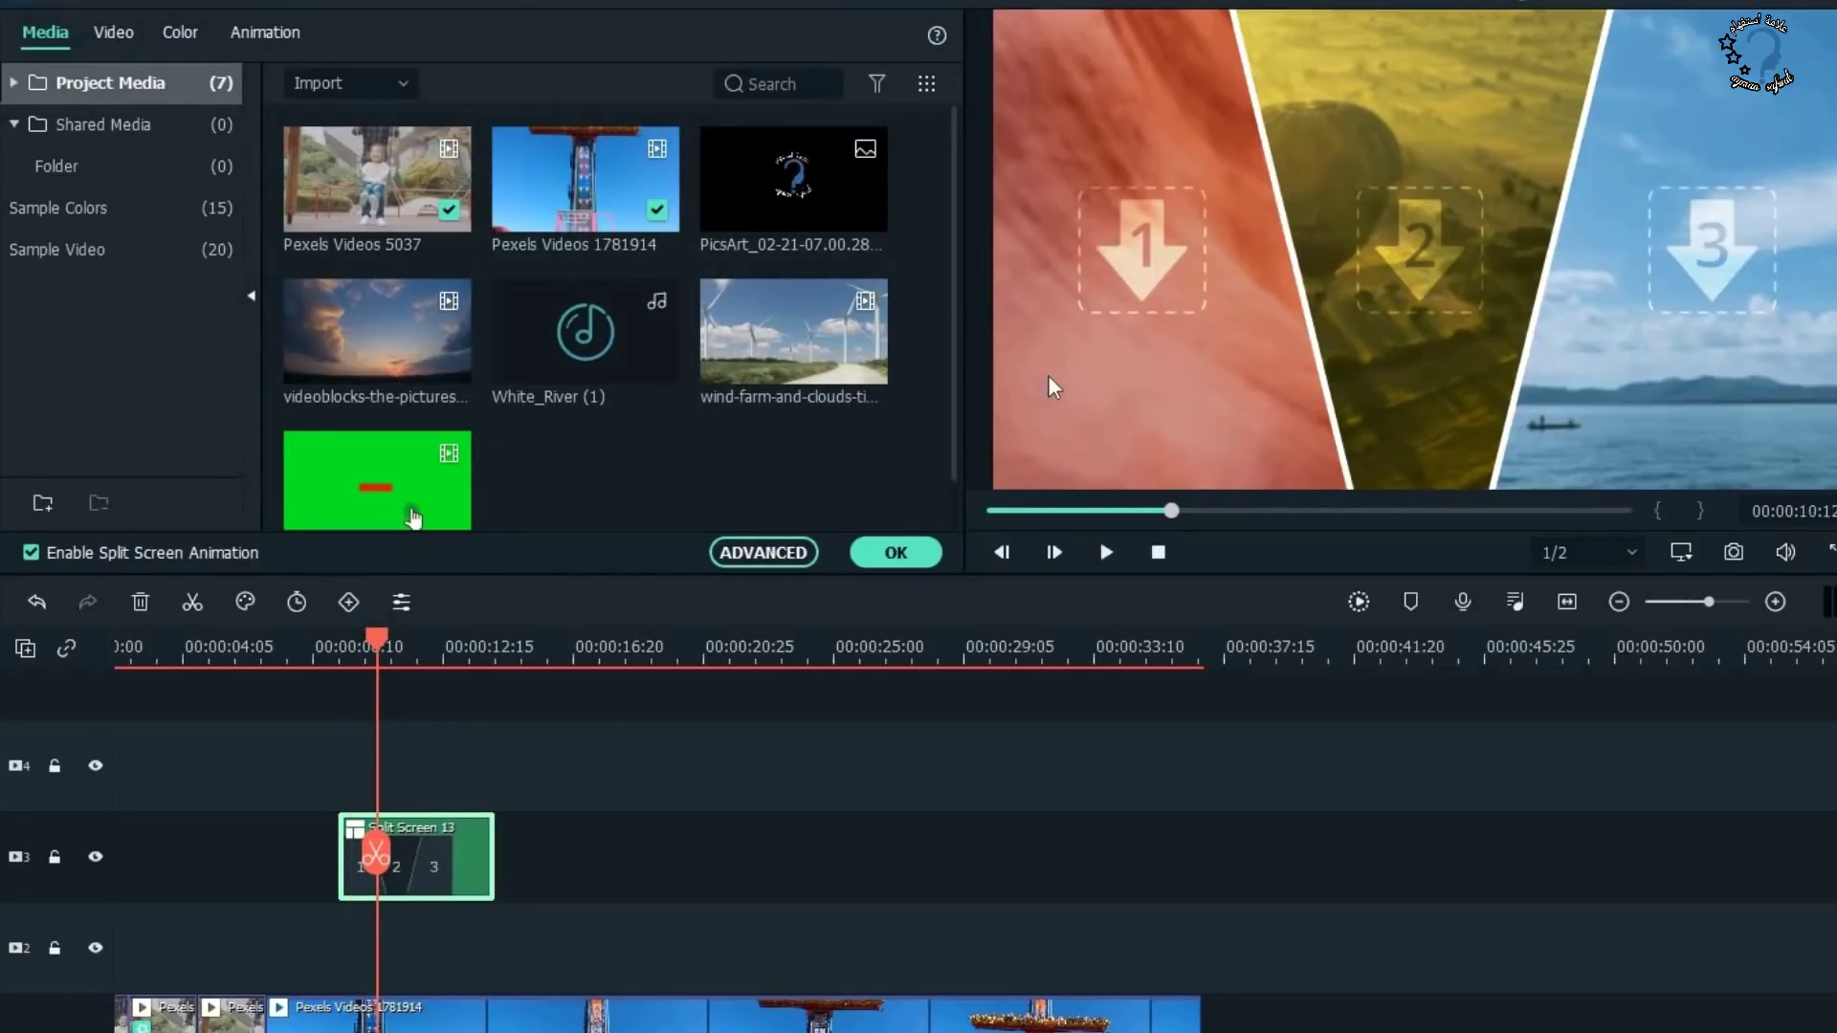
Fill split screen section 1 with the wind farm clip, section 2 with the sunrise clip and section 3 with Pexels Videos 5037.
{"action": "left_click", "coordinate": [1146, 232]}
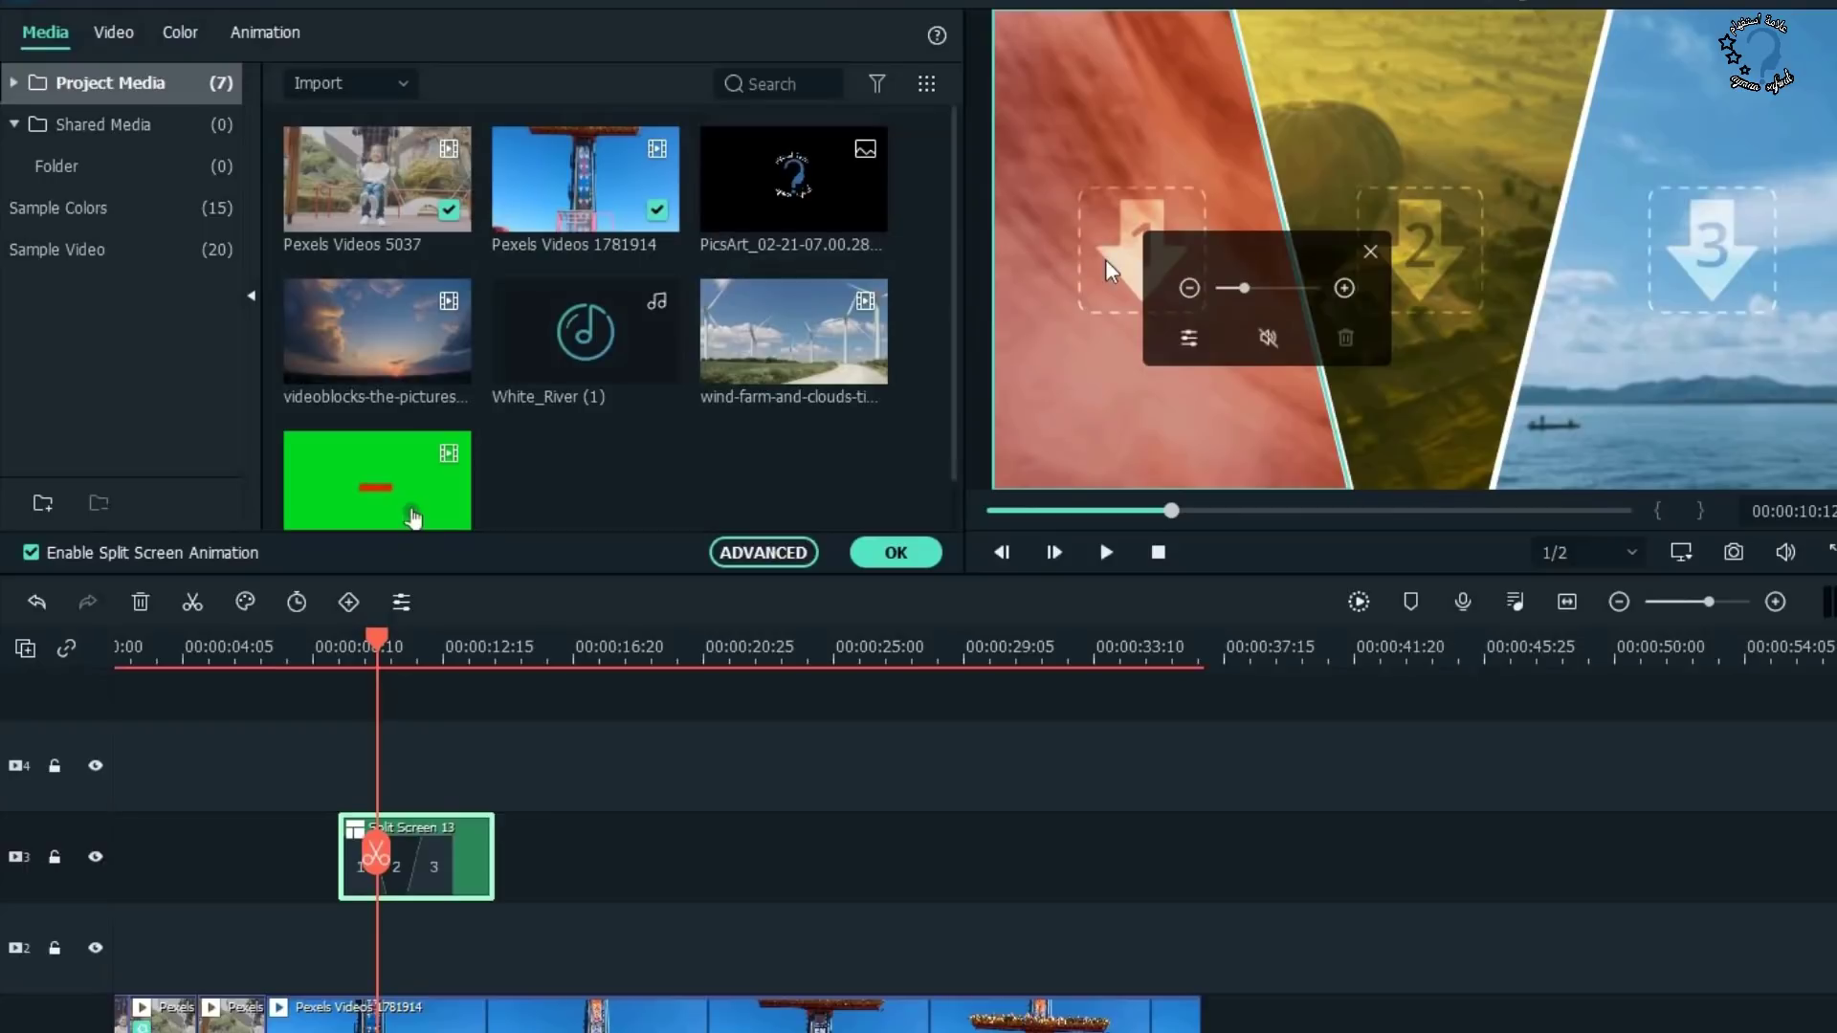
{"action": "left_click", "coordinate": [716, 330]}
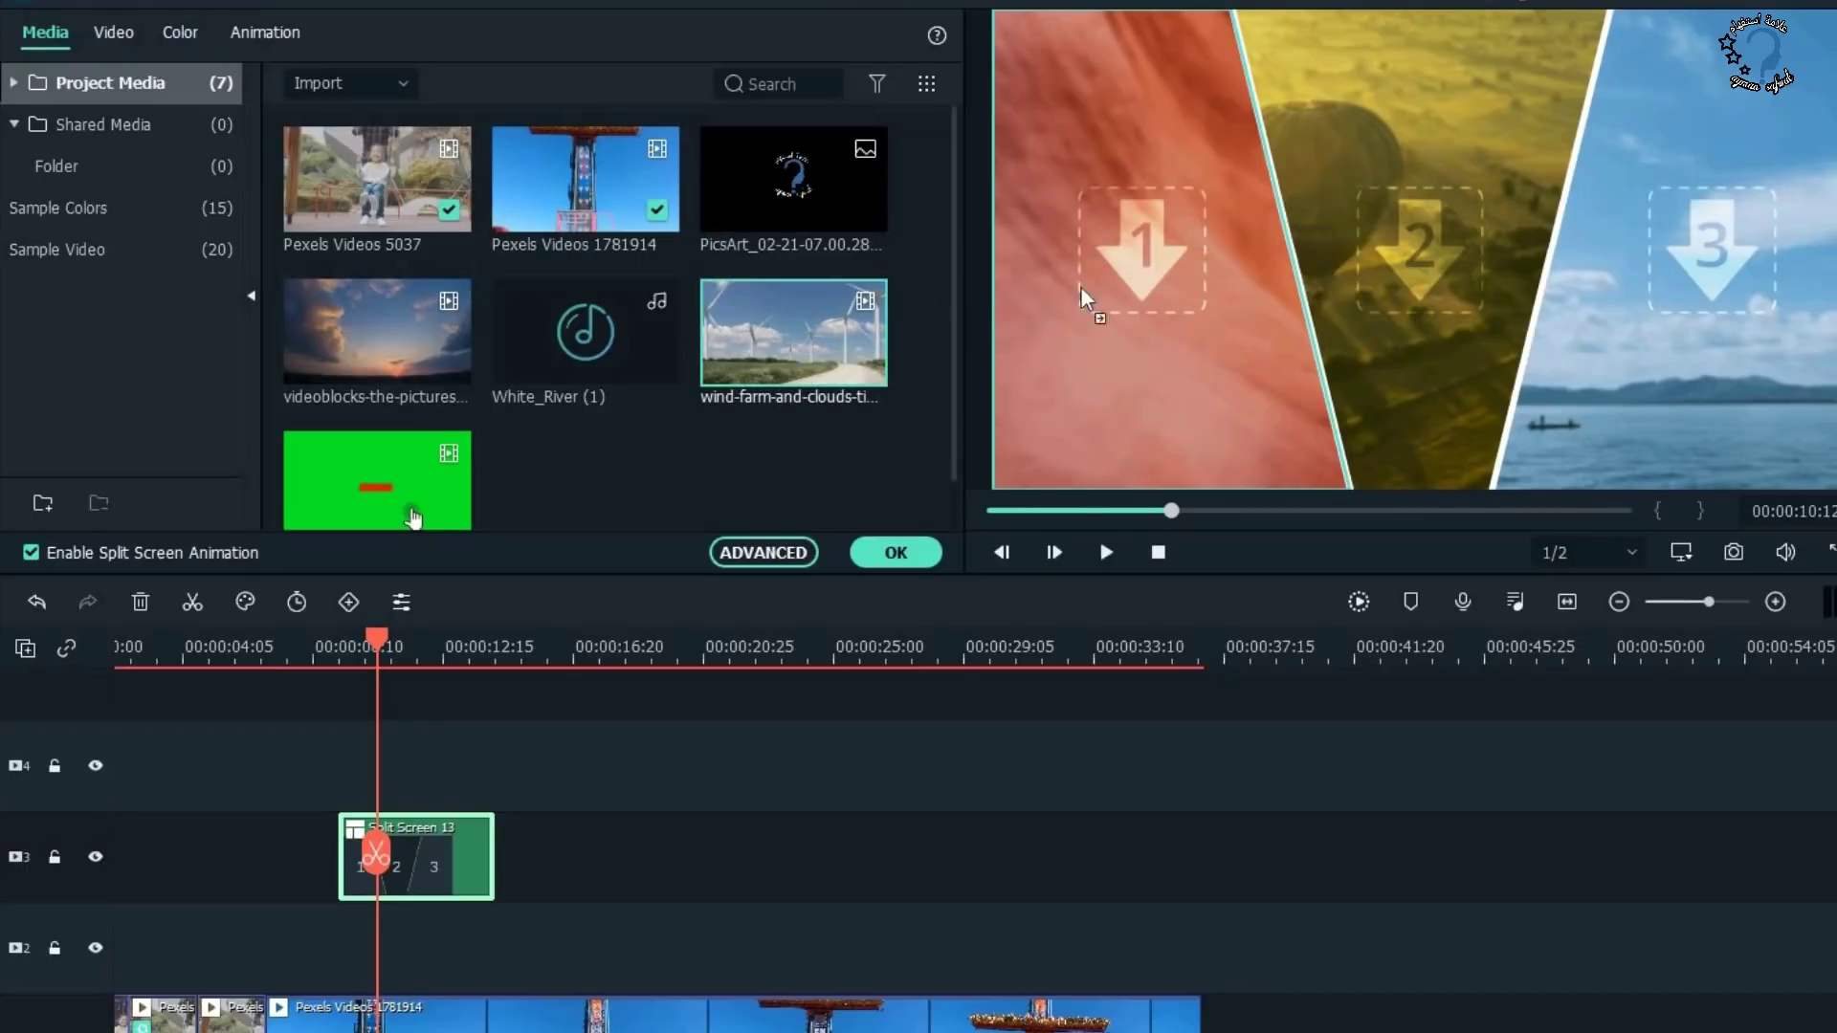
{"action": "left_click_drag", "start_coordinate": [1119, 283], "coordinate": [1119, 283]}
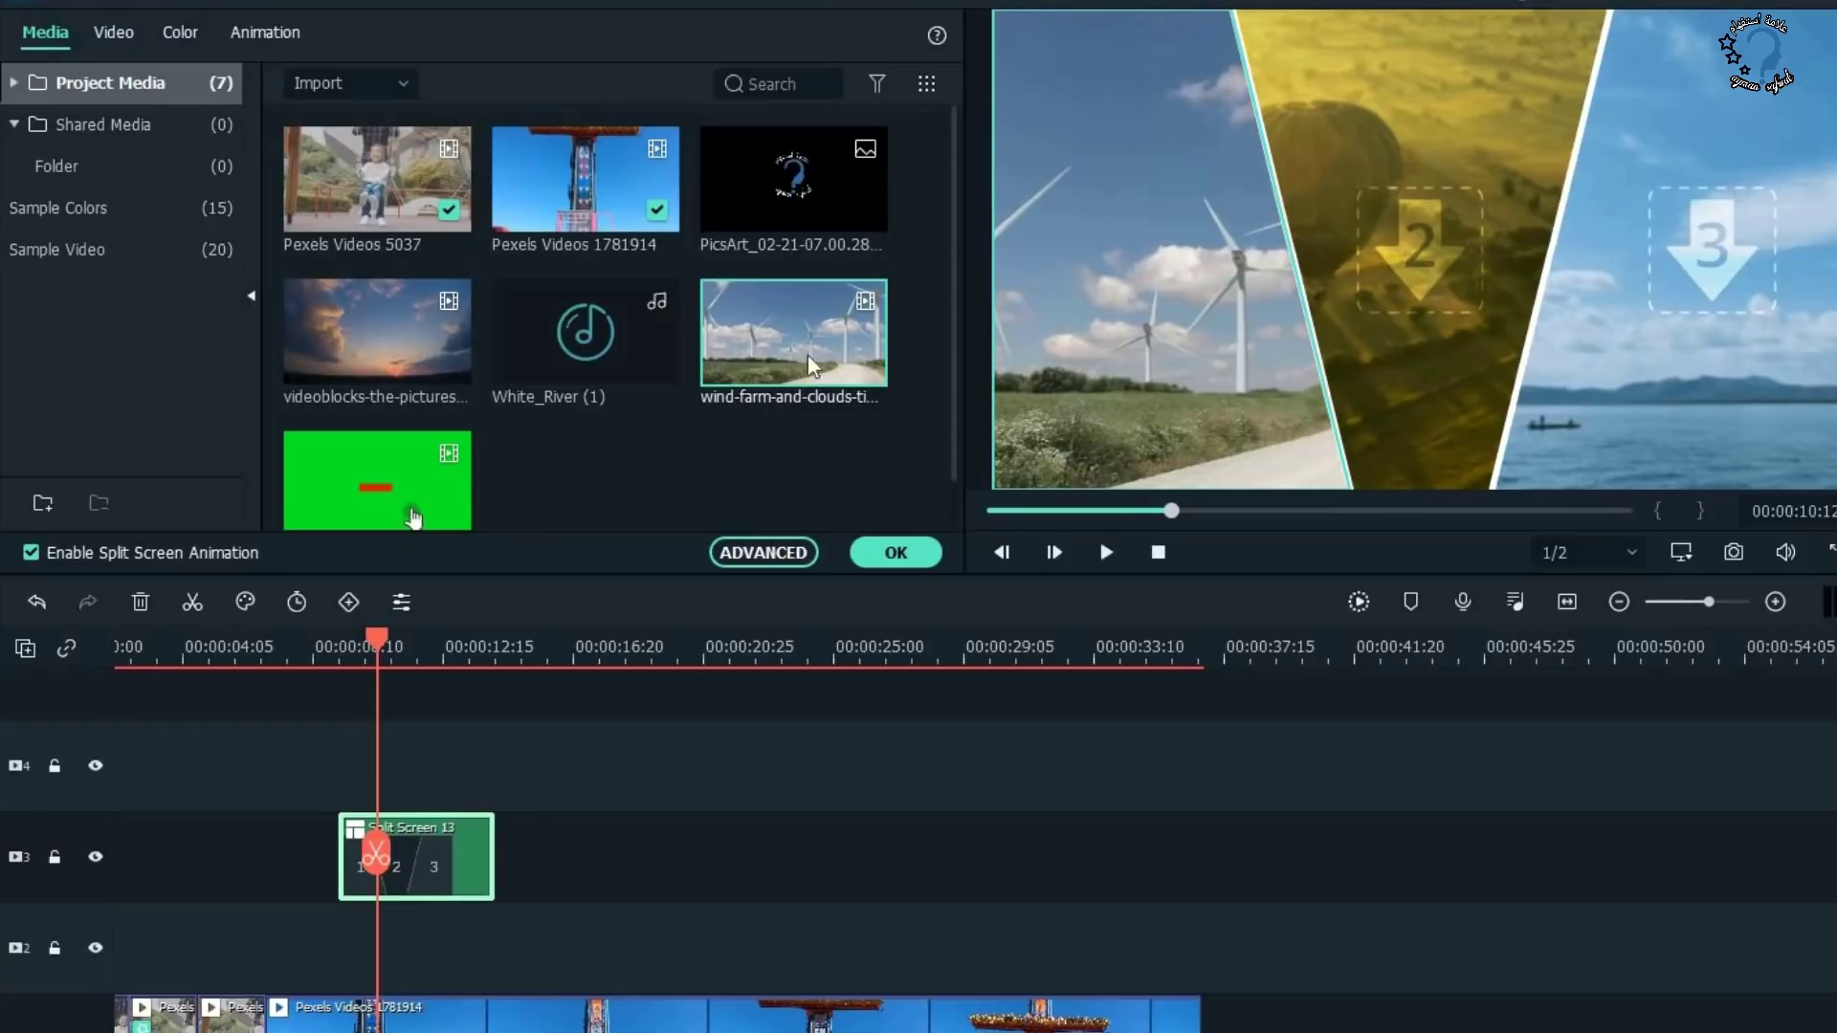
{"action": "left_click_drag", "start_coordinate": [369, 341], "coordinate": [1392, 302]}
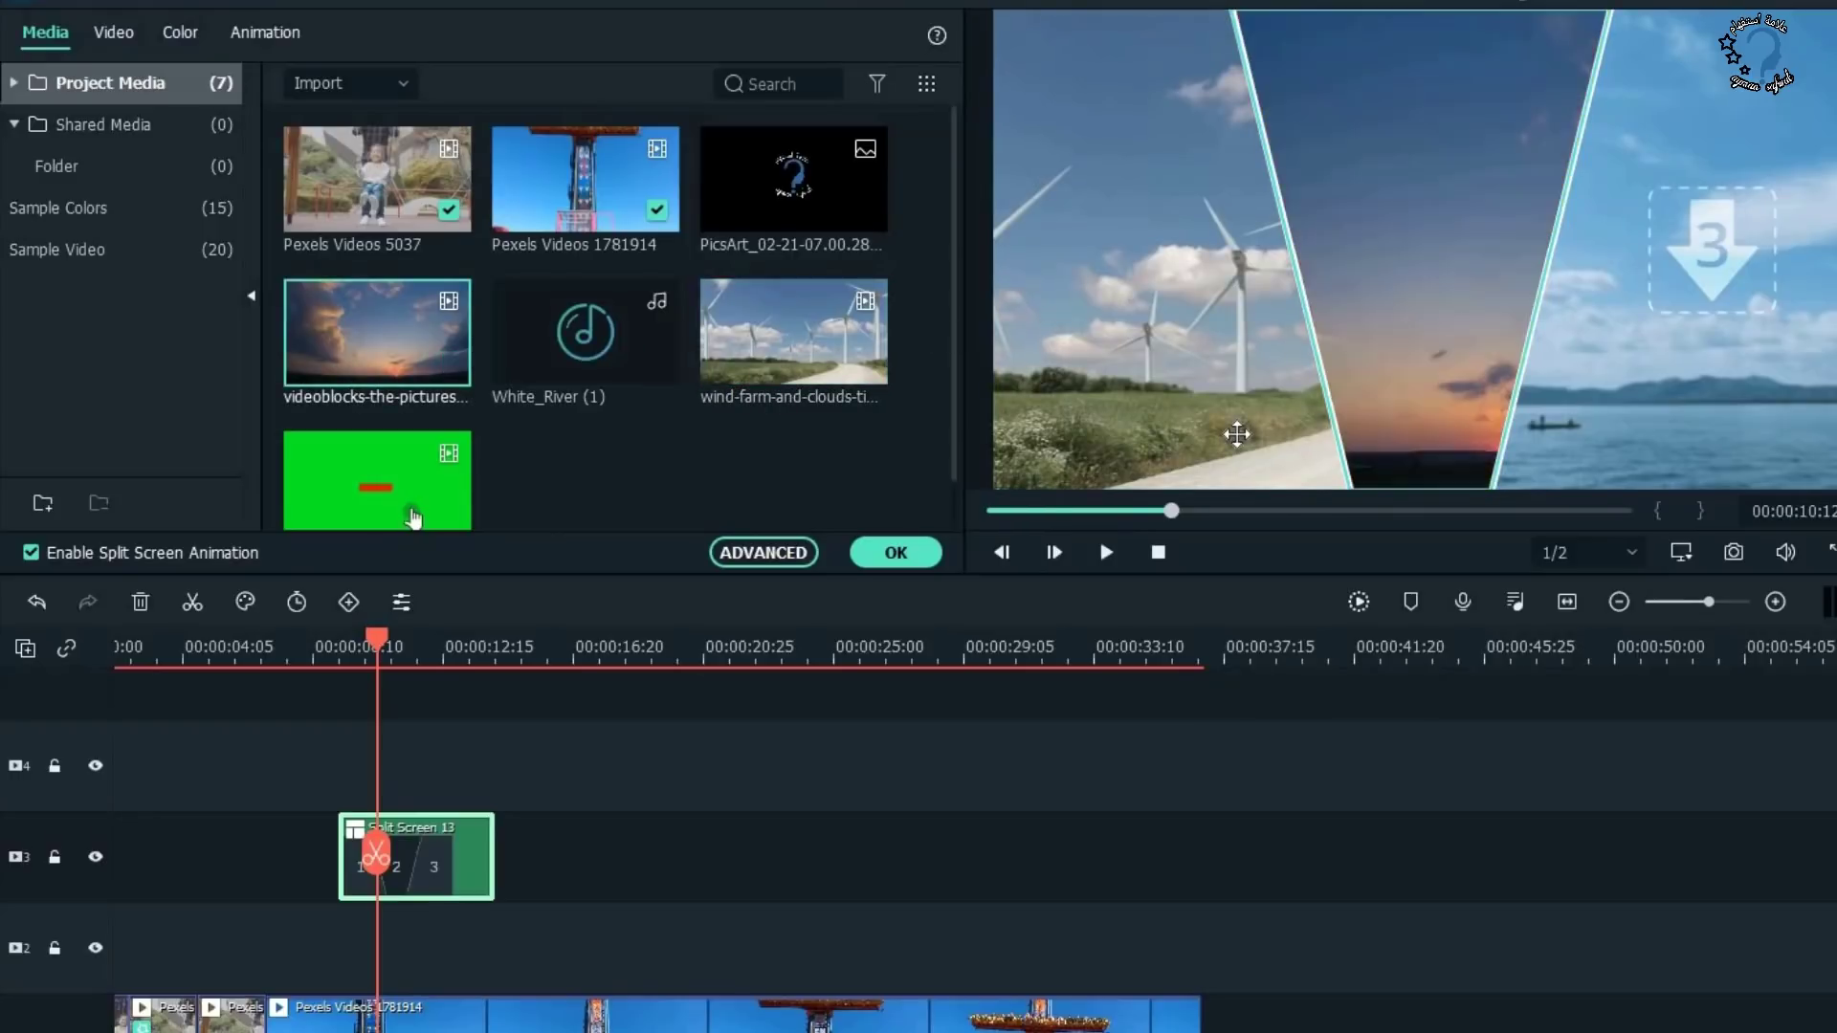
{"action": "left_click_drag", "start_coordinate": [440, 192], "coordinate": [1726, 400]}
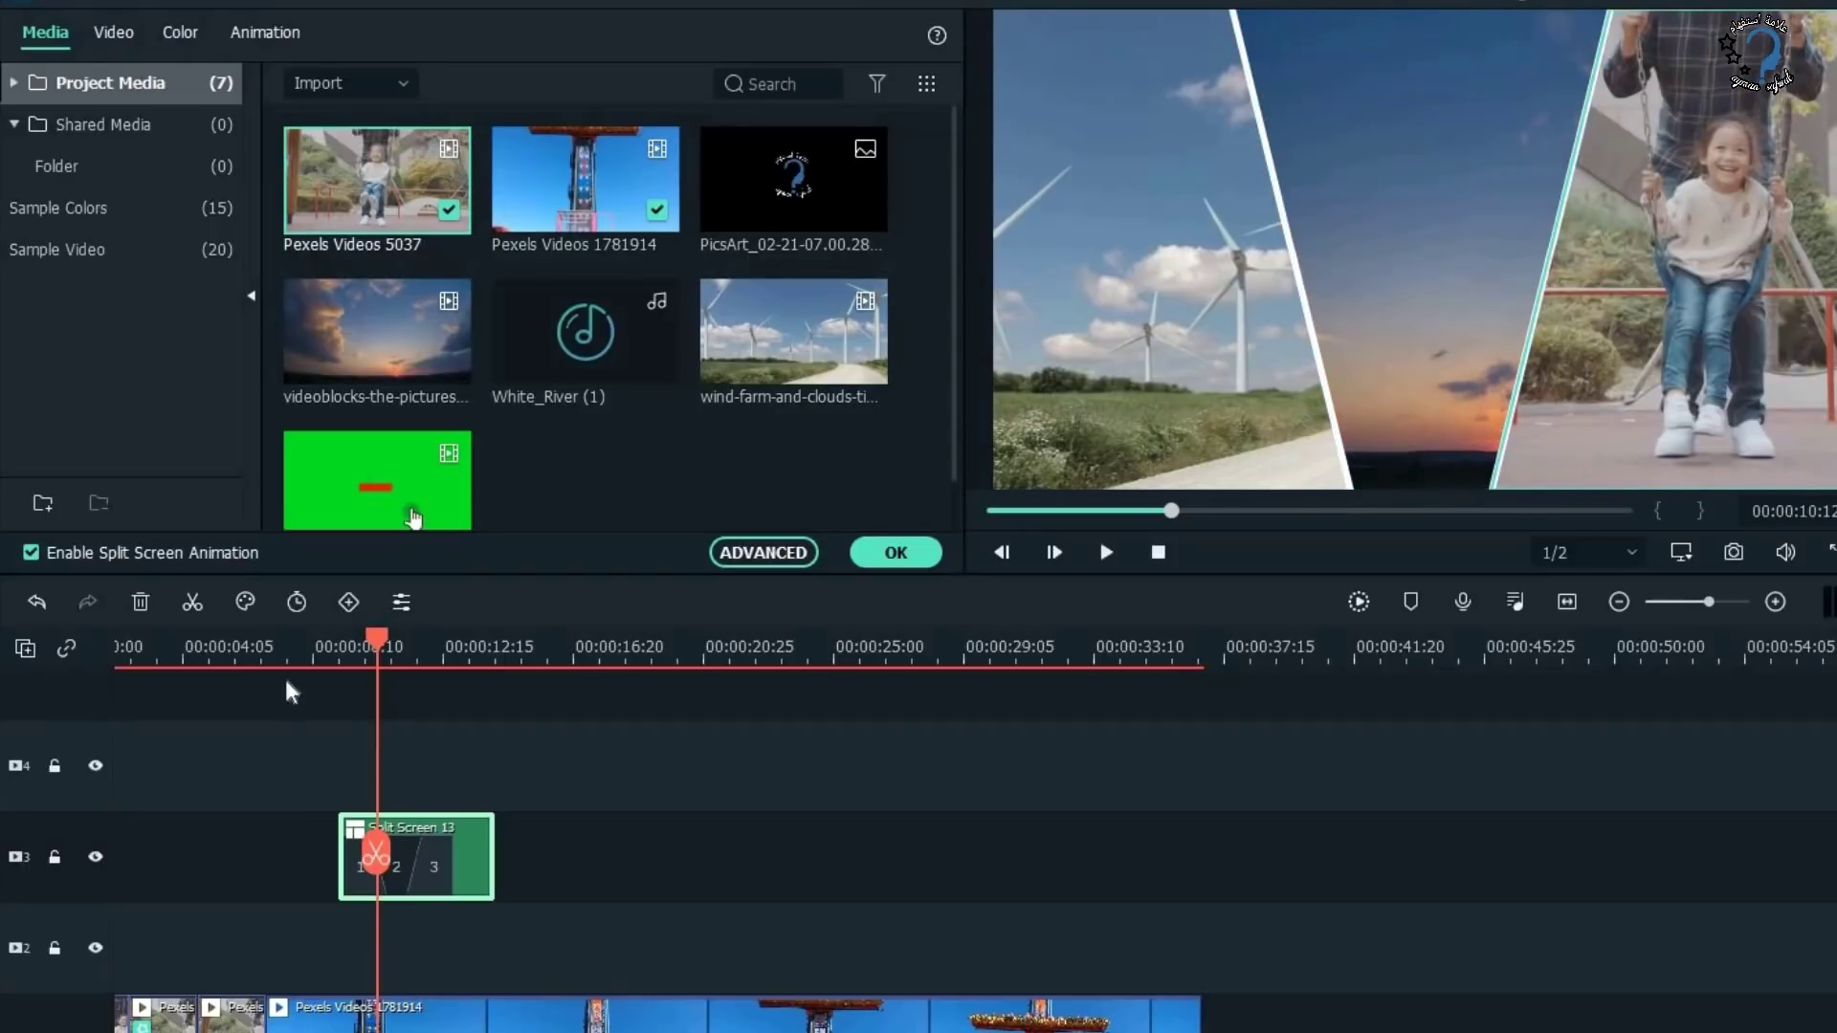
Play the split screen from near its start to check its opening animation.
{"action": "left_click_drag", "start_coordinate": [376, 639], "coordinate": [350, 651]}
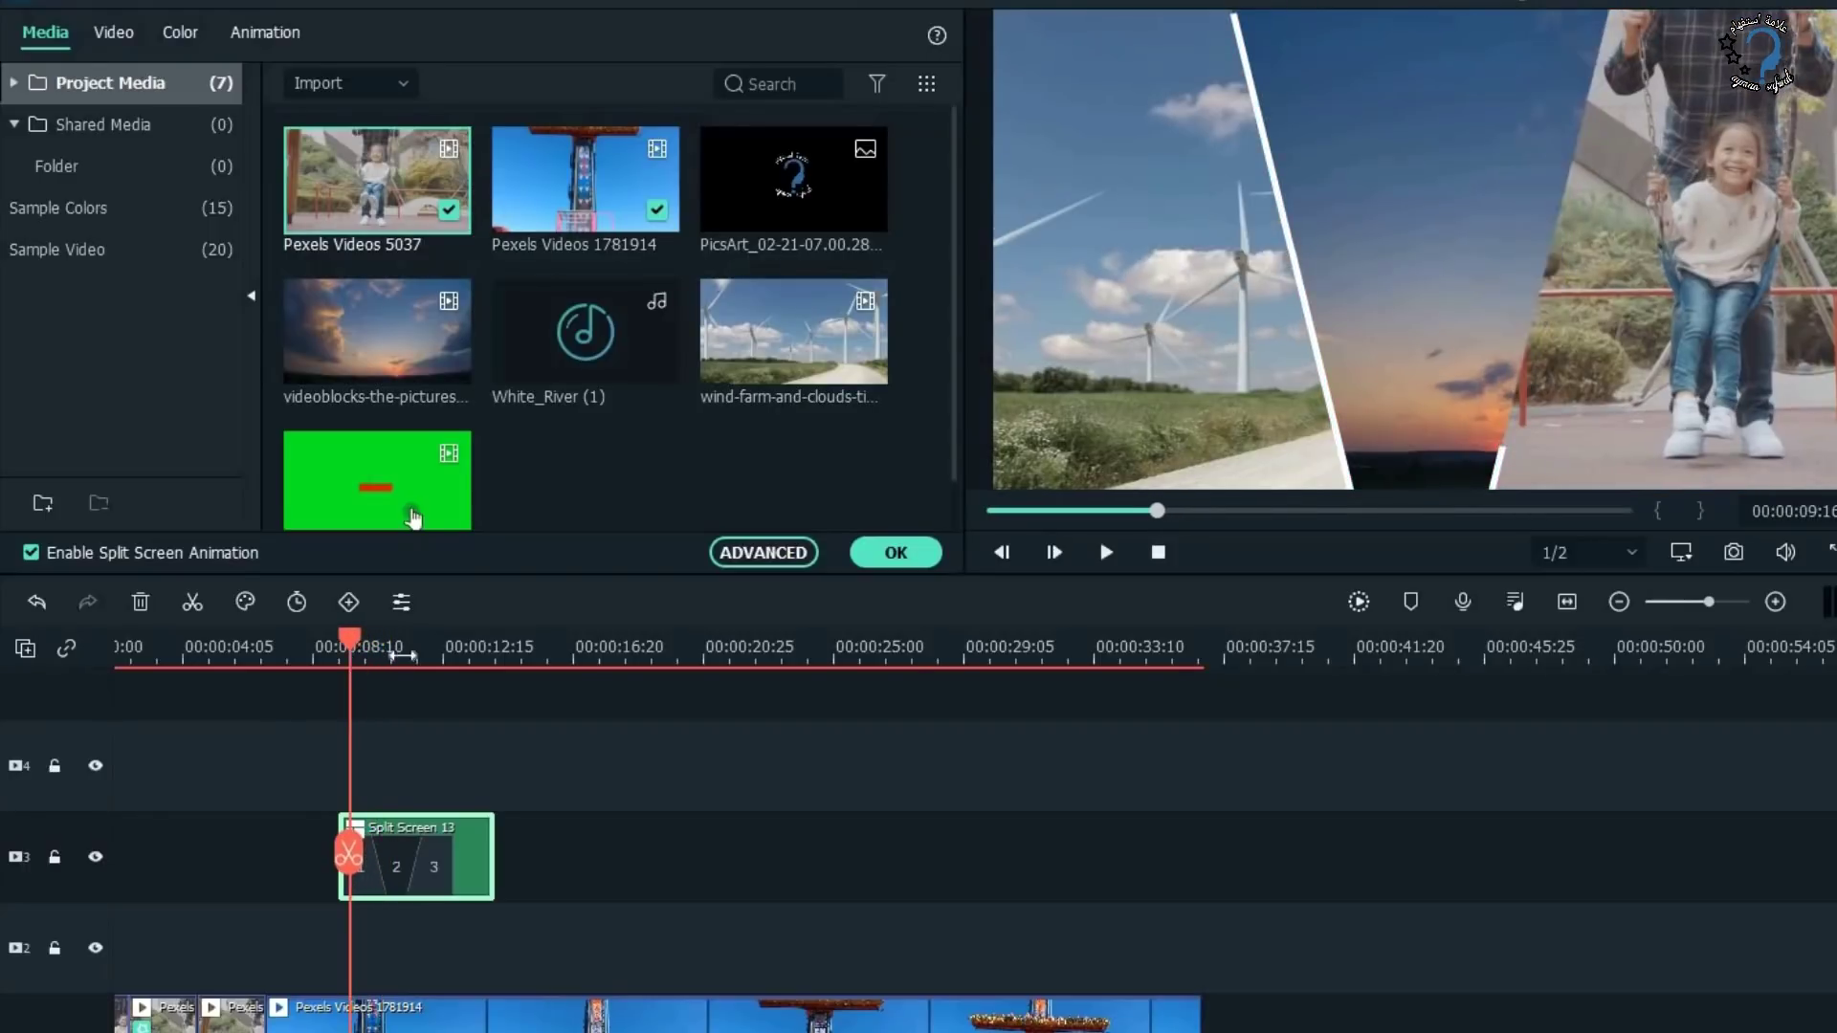
{"action": "left_click", "coordinate": [1108, 553]}
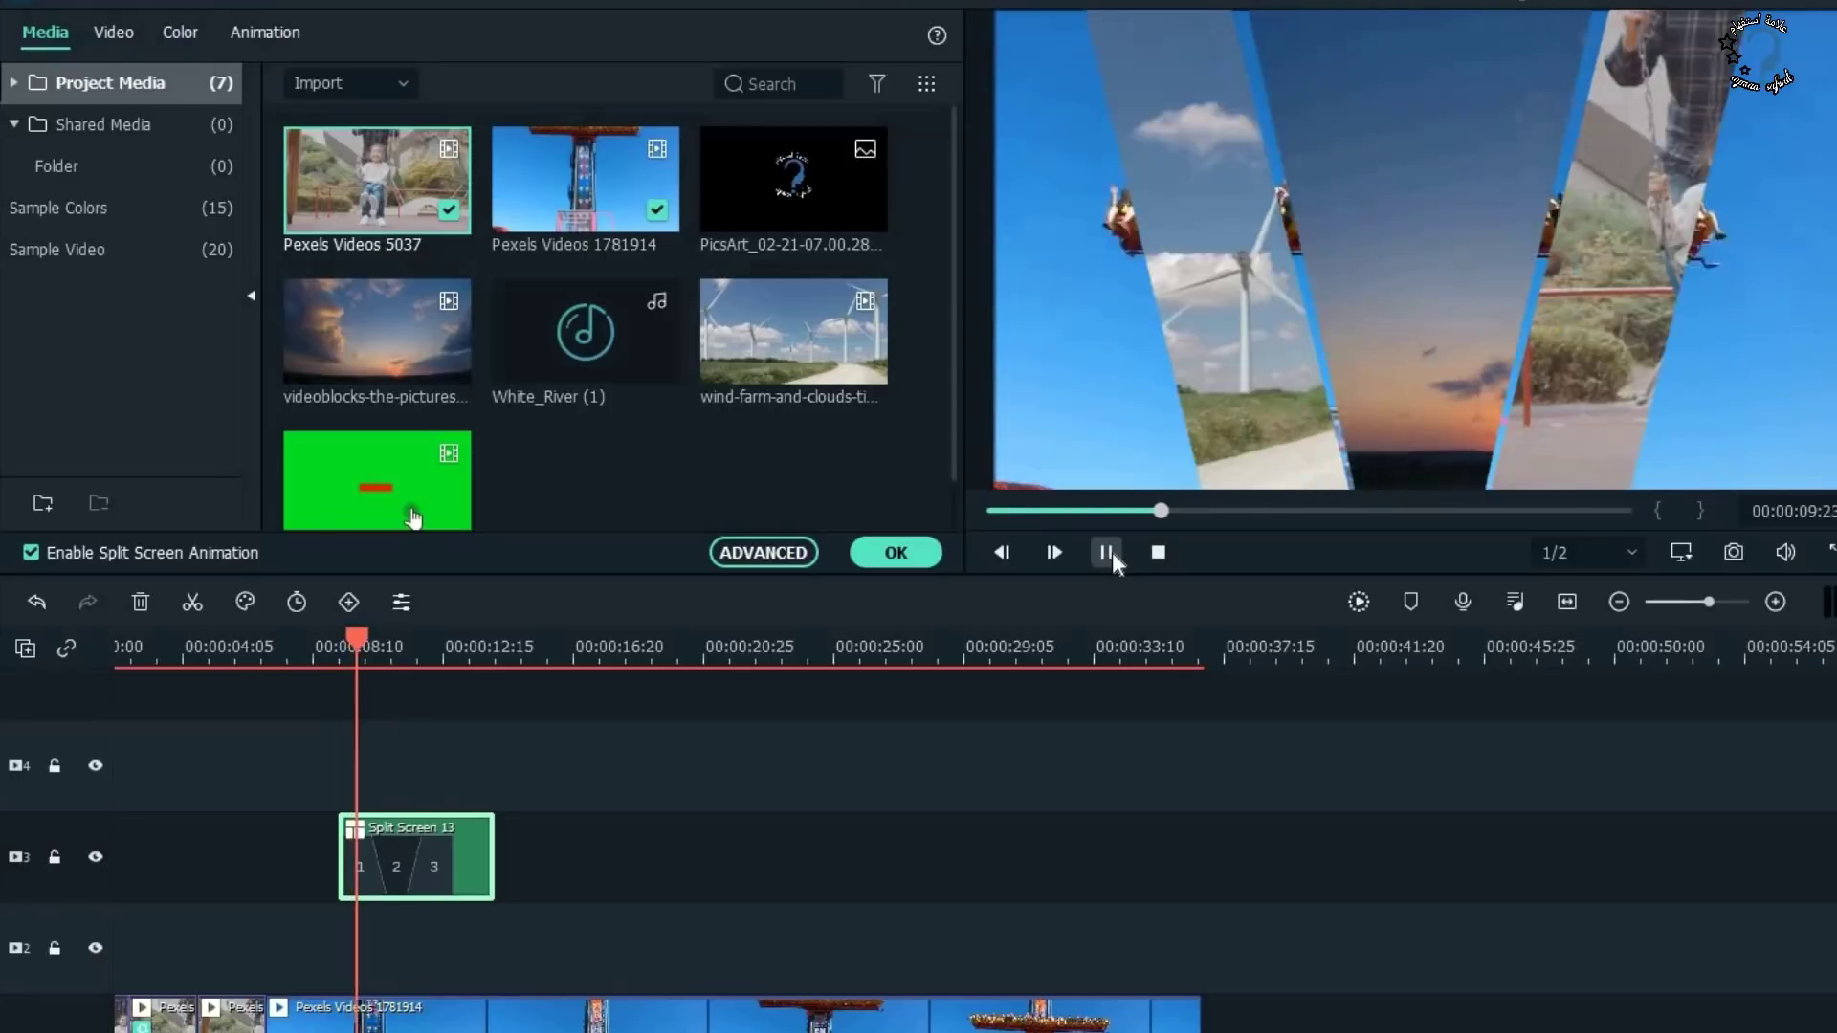
{"action": "left_click", "coordinate": [1107, 553]}
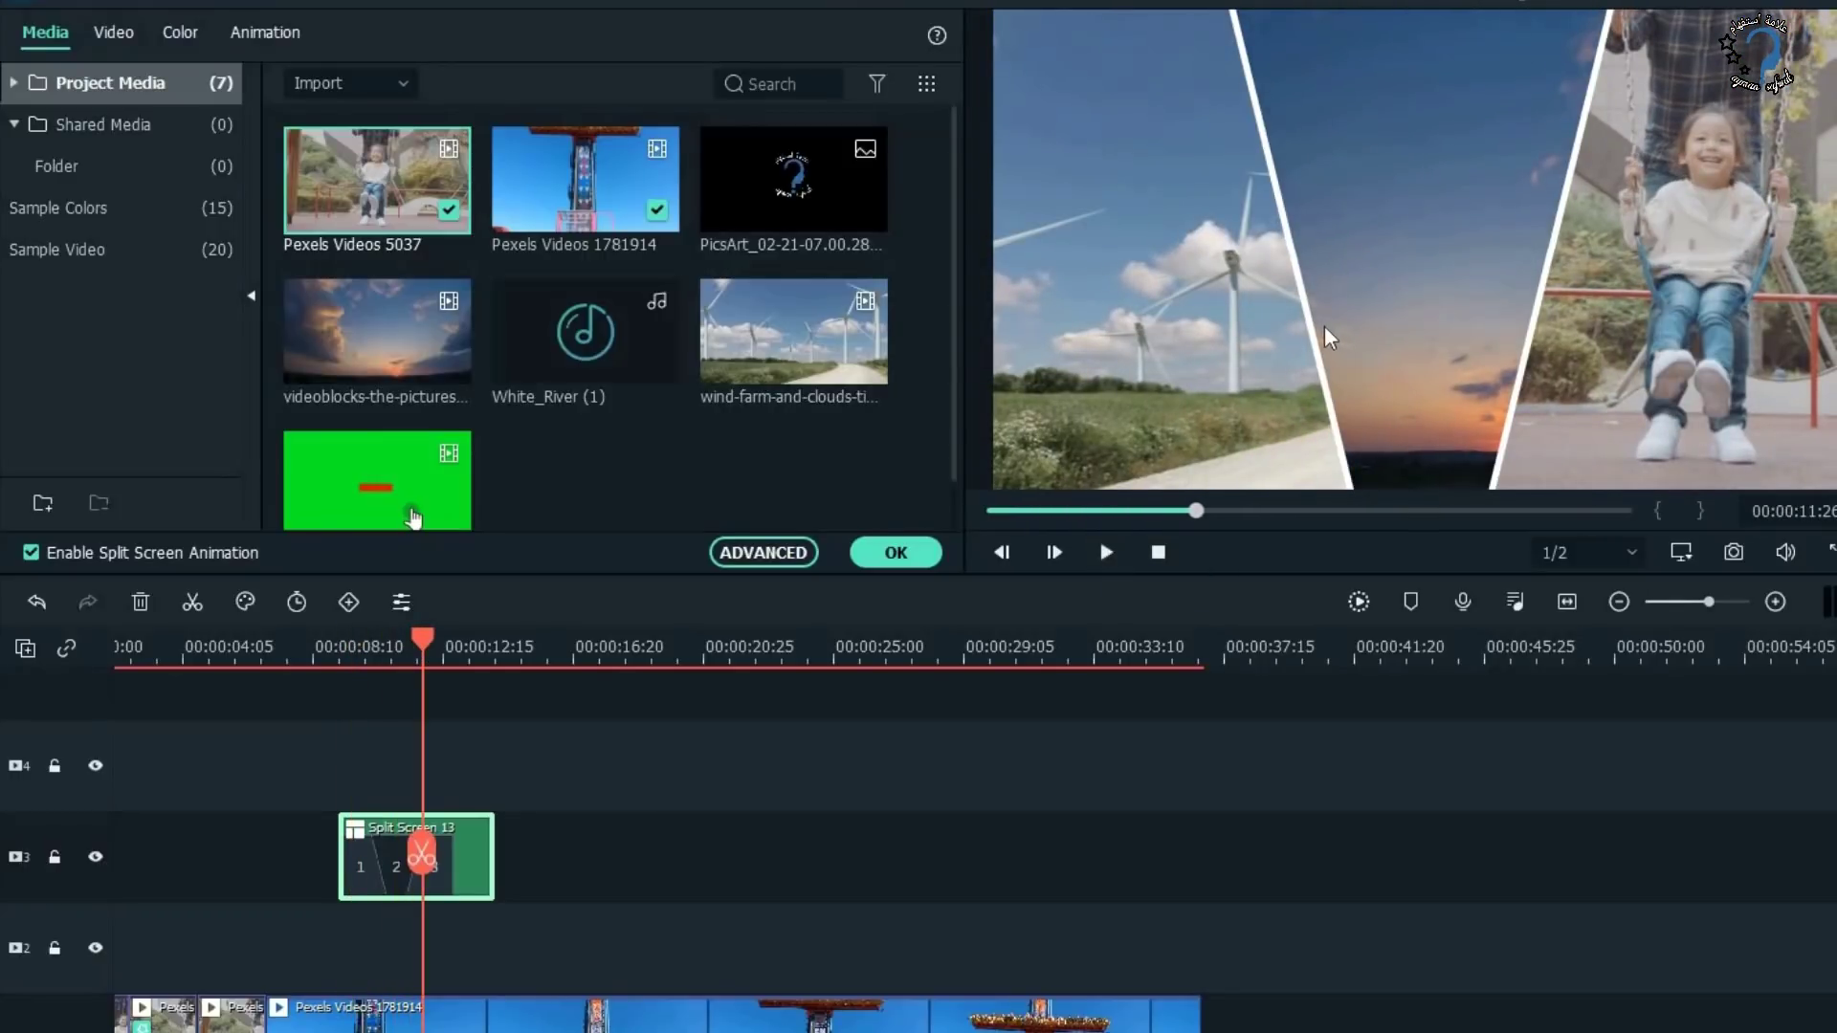
Enlarge the wind farm clip slightly inside split screen section 1 and reposition it within that section.
{"action": "left_click", "coordinate": [1148, 262]}
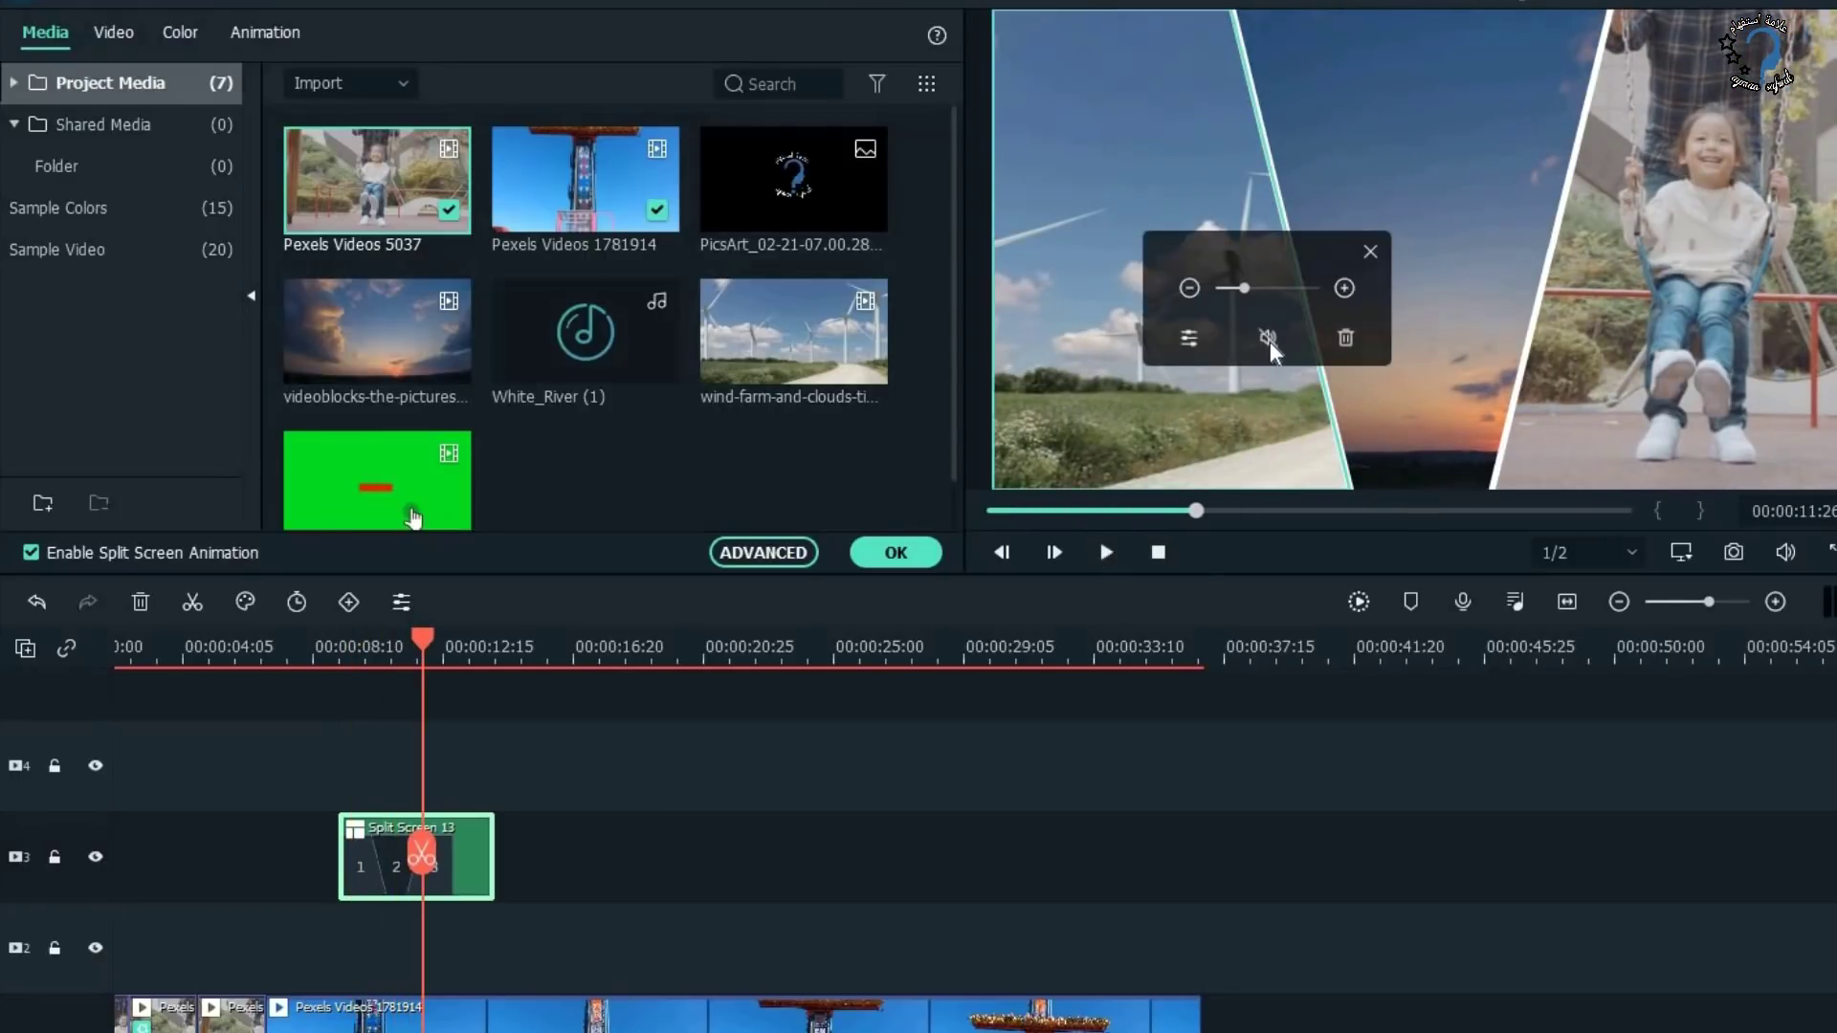
{"action": "left_click_drag", "start_coordinate": [1249, 284], "coordinate": [1249, 285]}
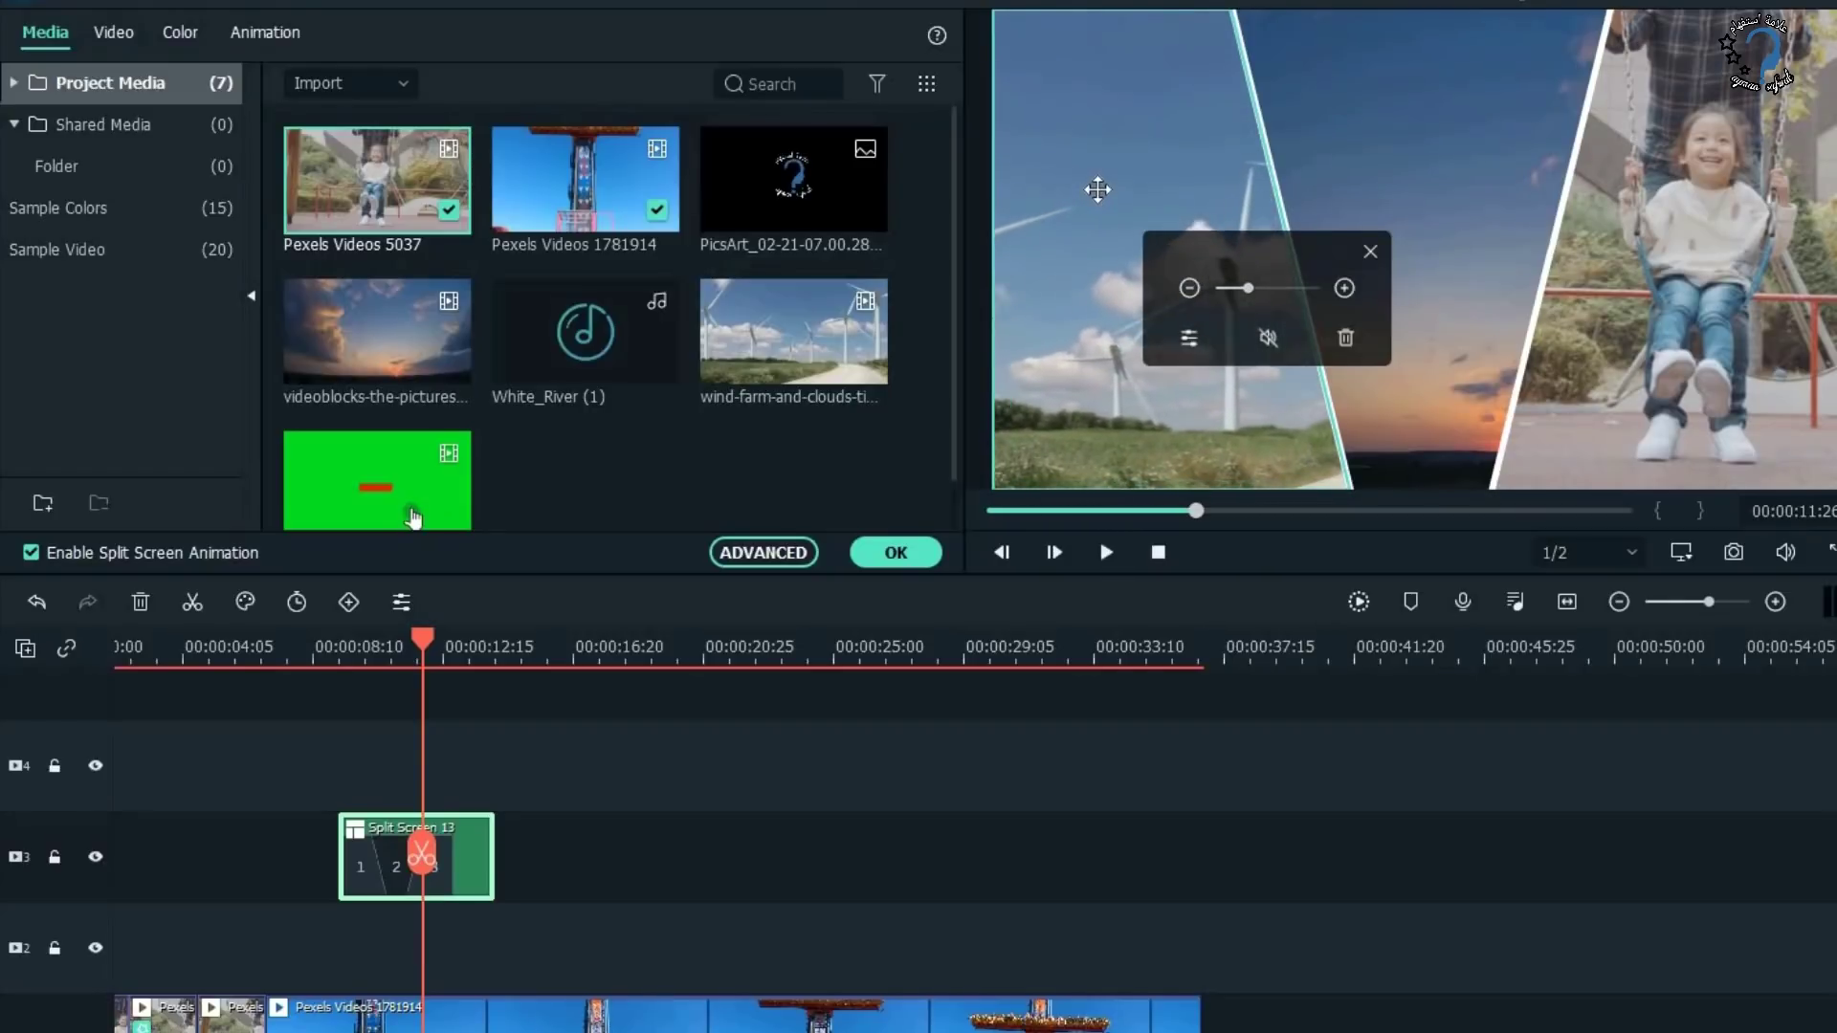
{"action": "left_click", "coordinate": [1192, 336]}
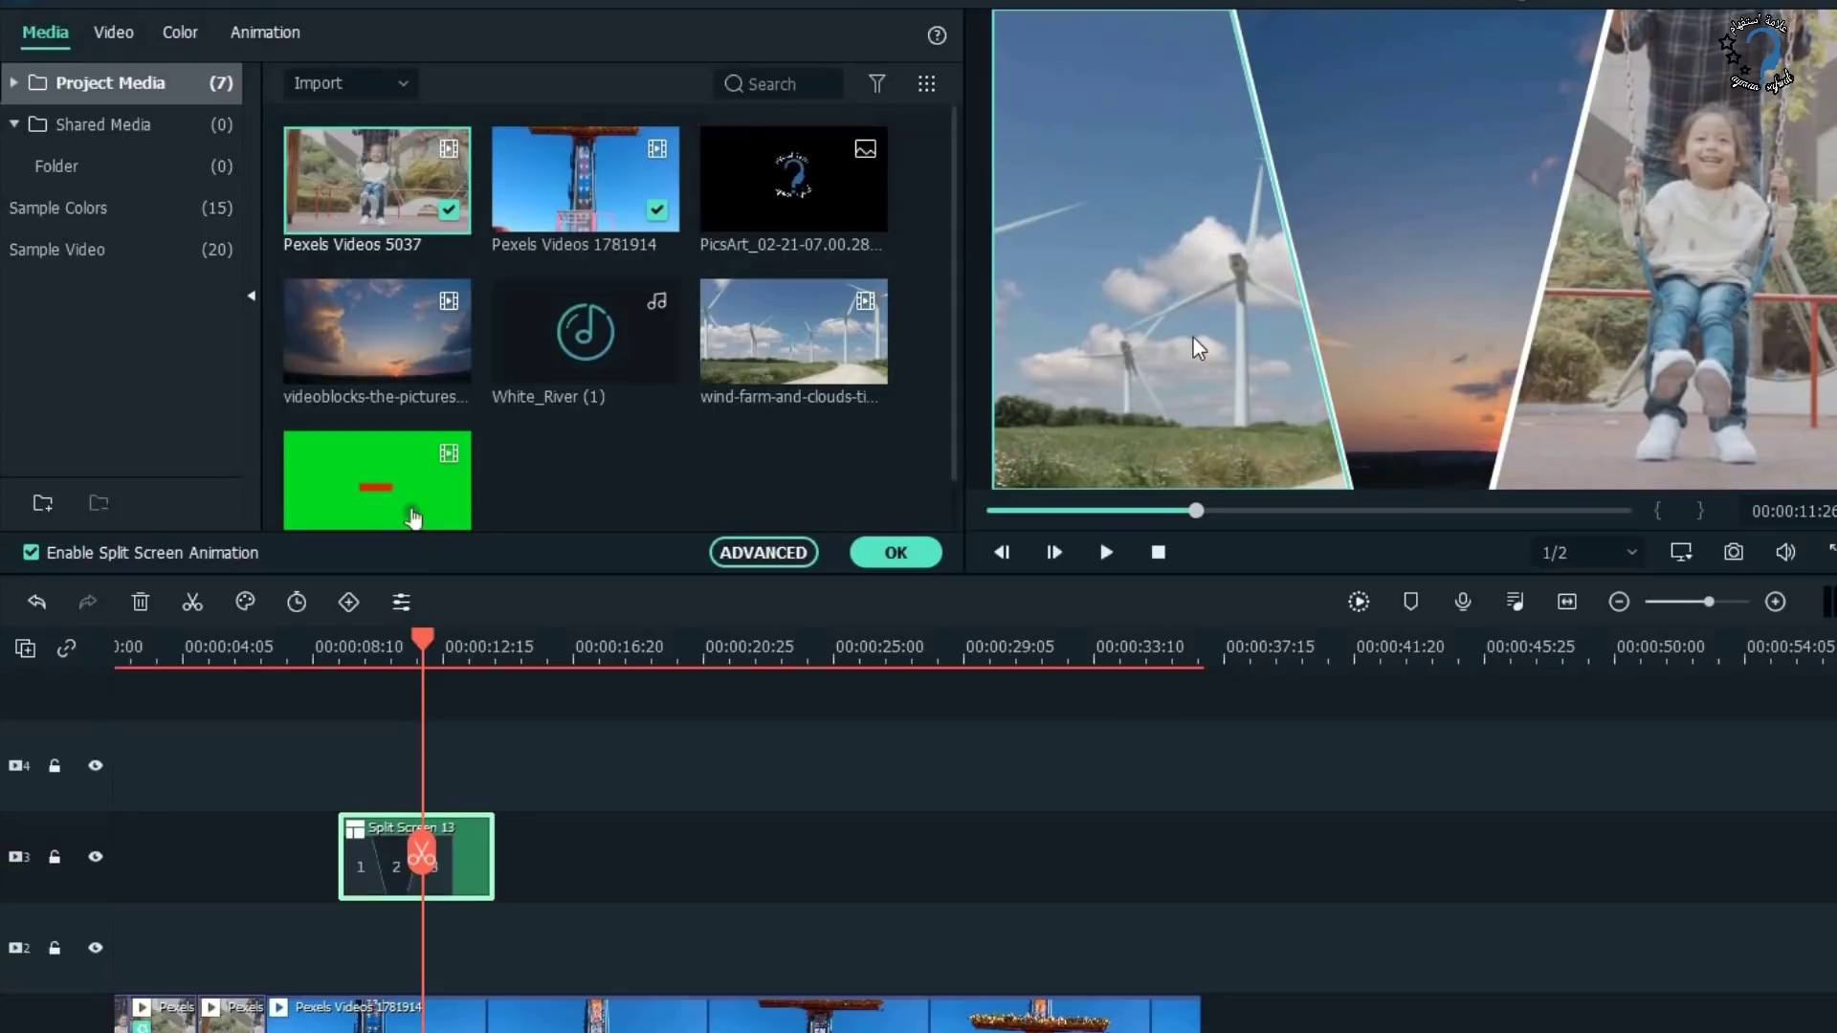
Open the advanced split screen editor and shift the Pexels Videos 5037 clip slightly later on its track.
{"action": "left_click", "coordinate": [763, 552]}
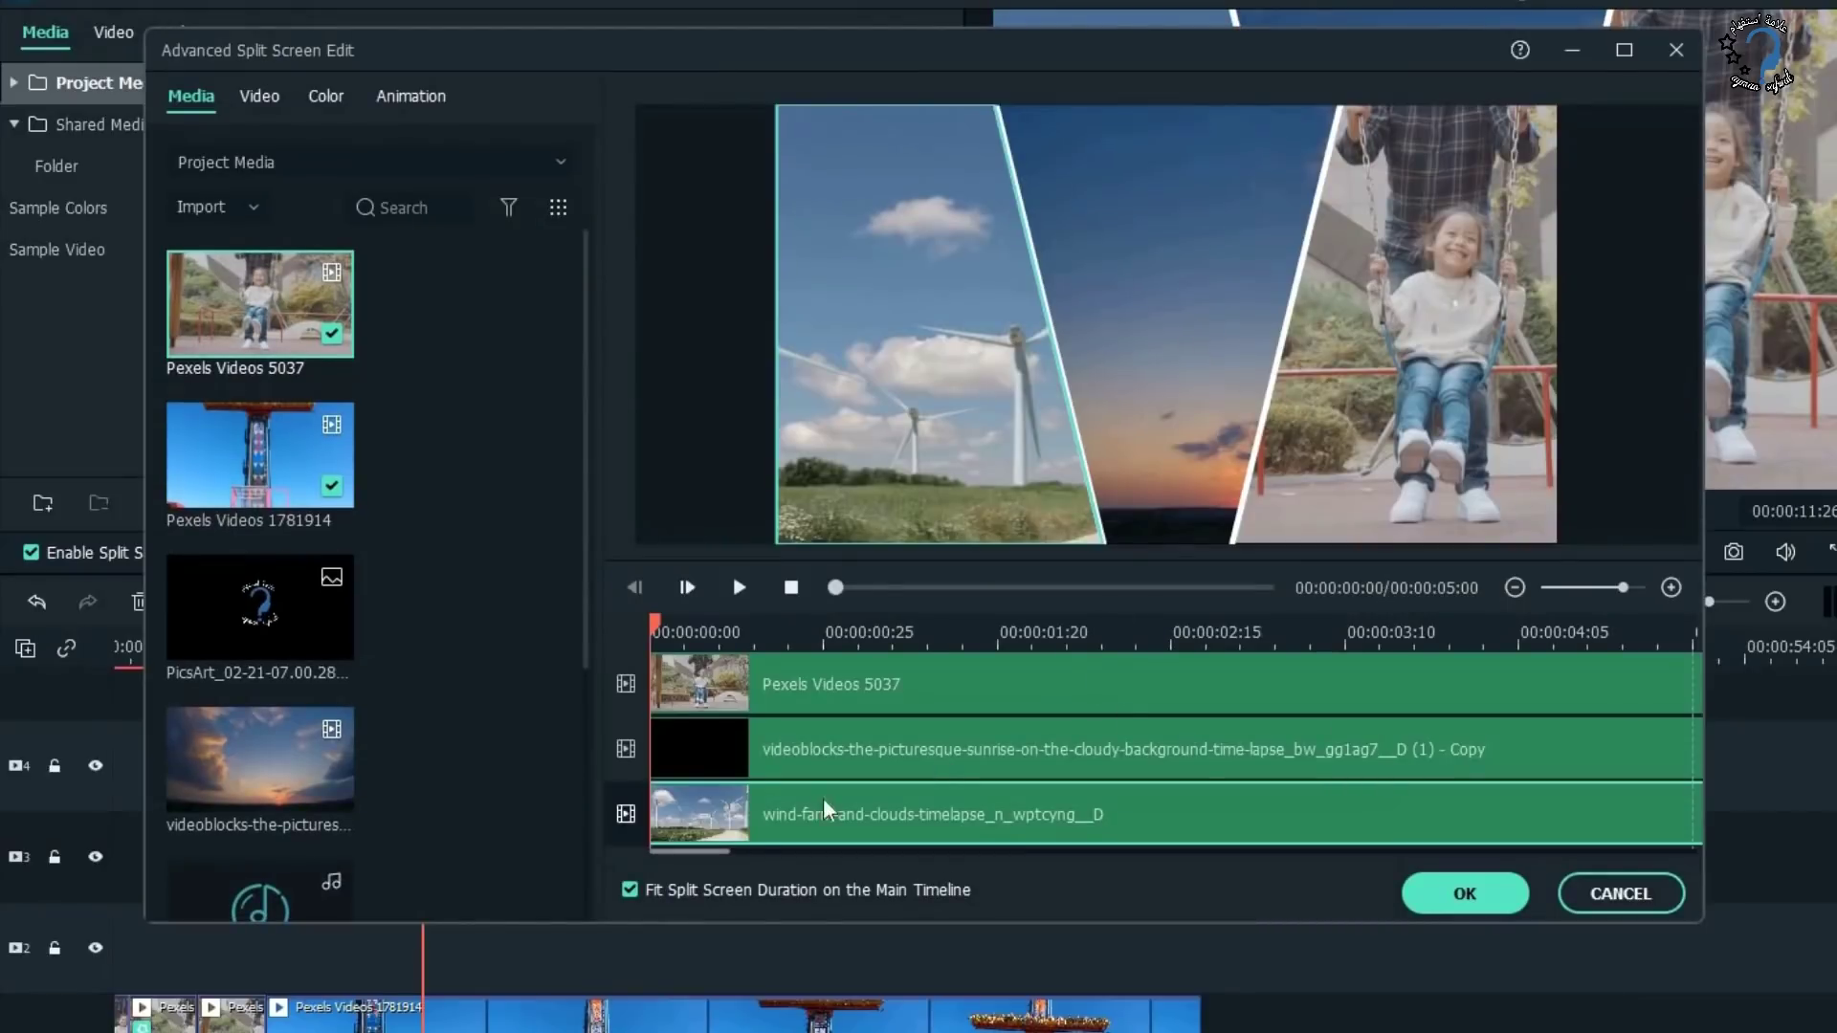
{"action": "left_click", "coordinate": [672, 684]}
{"action": "mouse_move", "coordinate": [746, 684]}
{"action": "left_mouse_down"}
{"action": "mouse_move", "coordinate": [979, 684]}
{"action": "mouse_move", "coordinate": [758, 684]}
{"action": "left_mouse_up"}
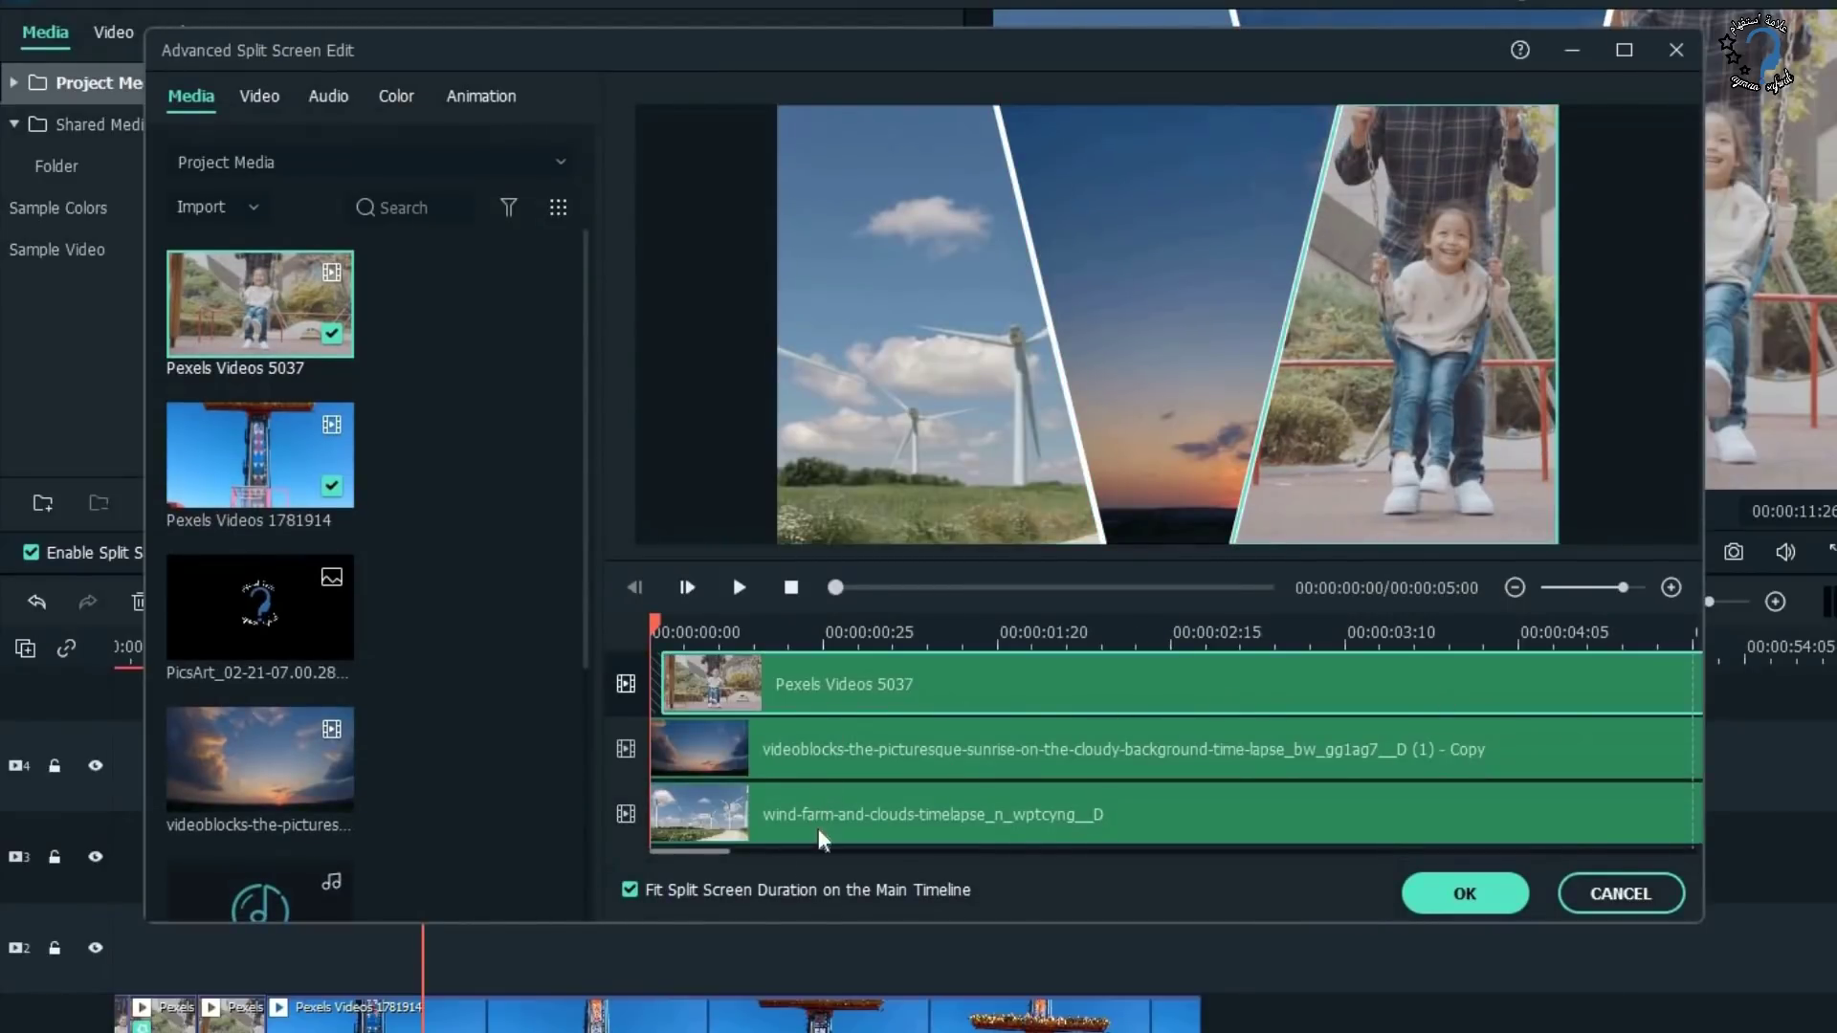
Trim the ends of the sunrise and wind farm clips to match the end of Pexels Videos 5037.
{"action": "left_click", "coordinate": [1513, 588]}
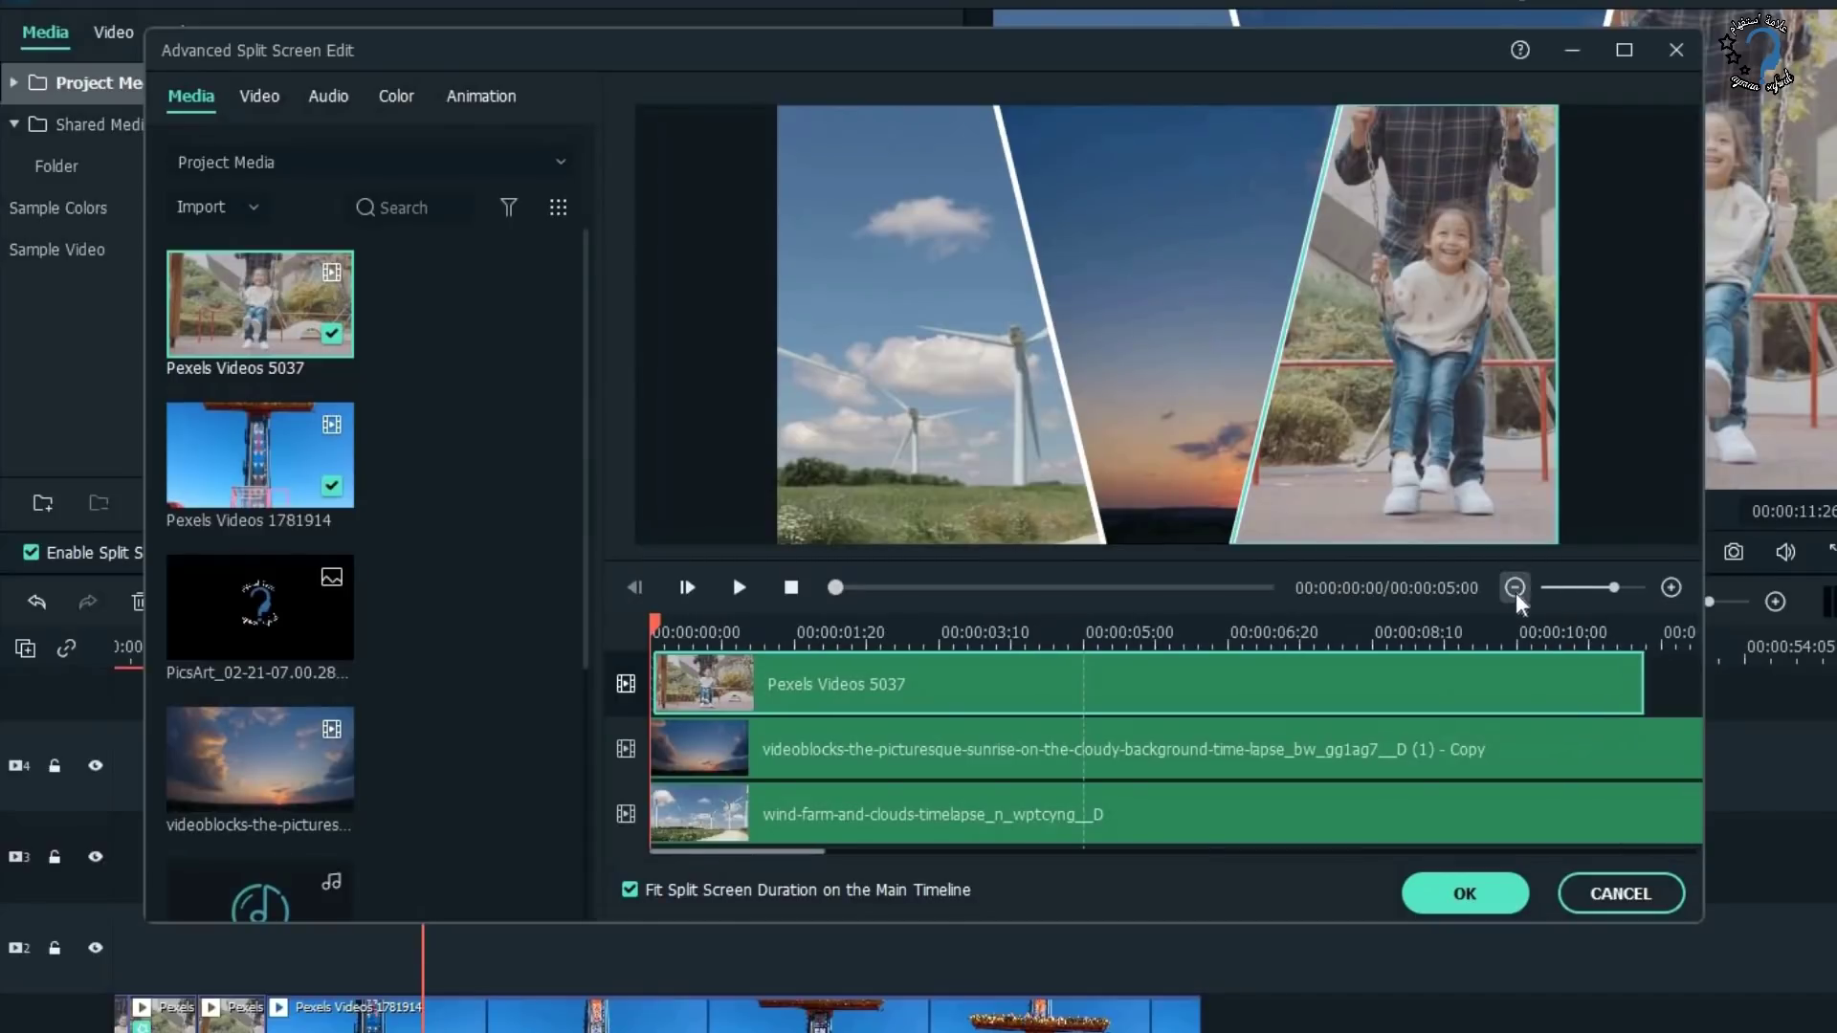
{"action": "left_click", "coordinate": [1514, 587]}
{"action": "left_click", "coordinate": [1515, 588]}
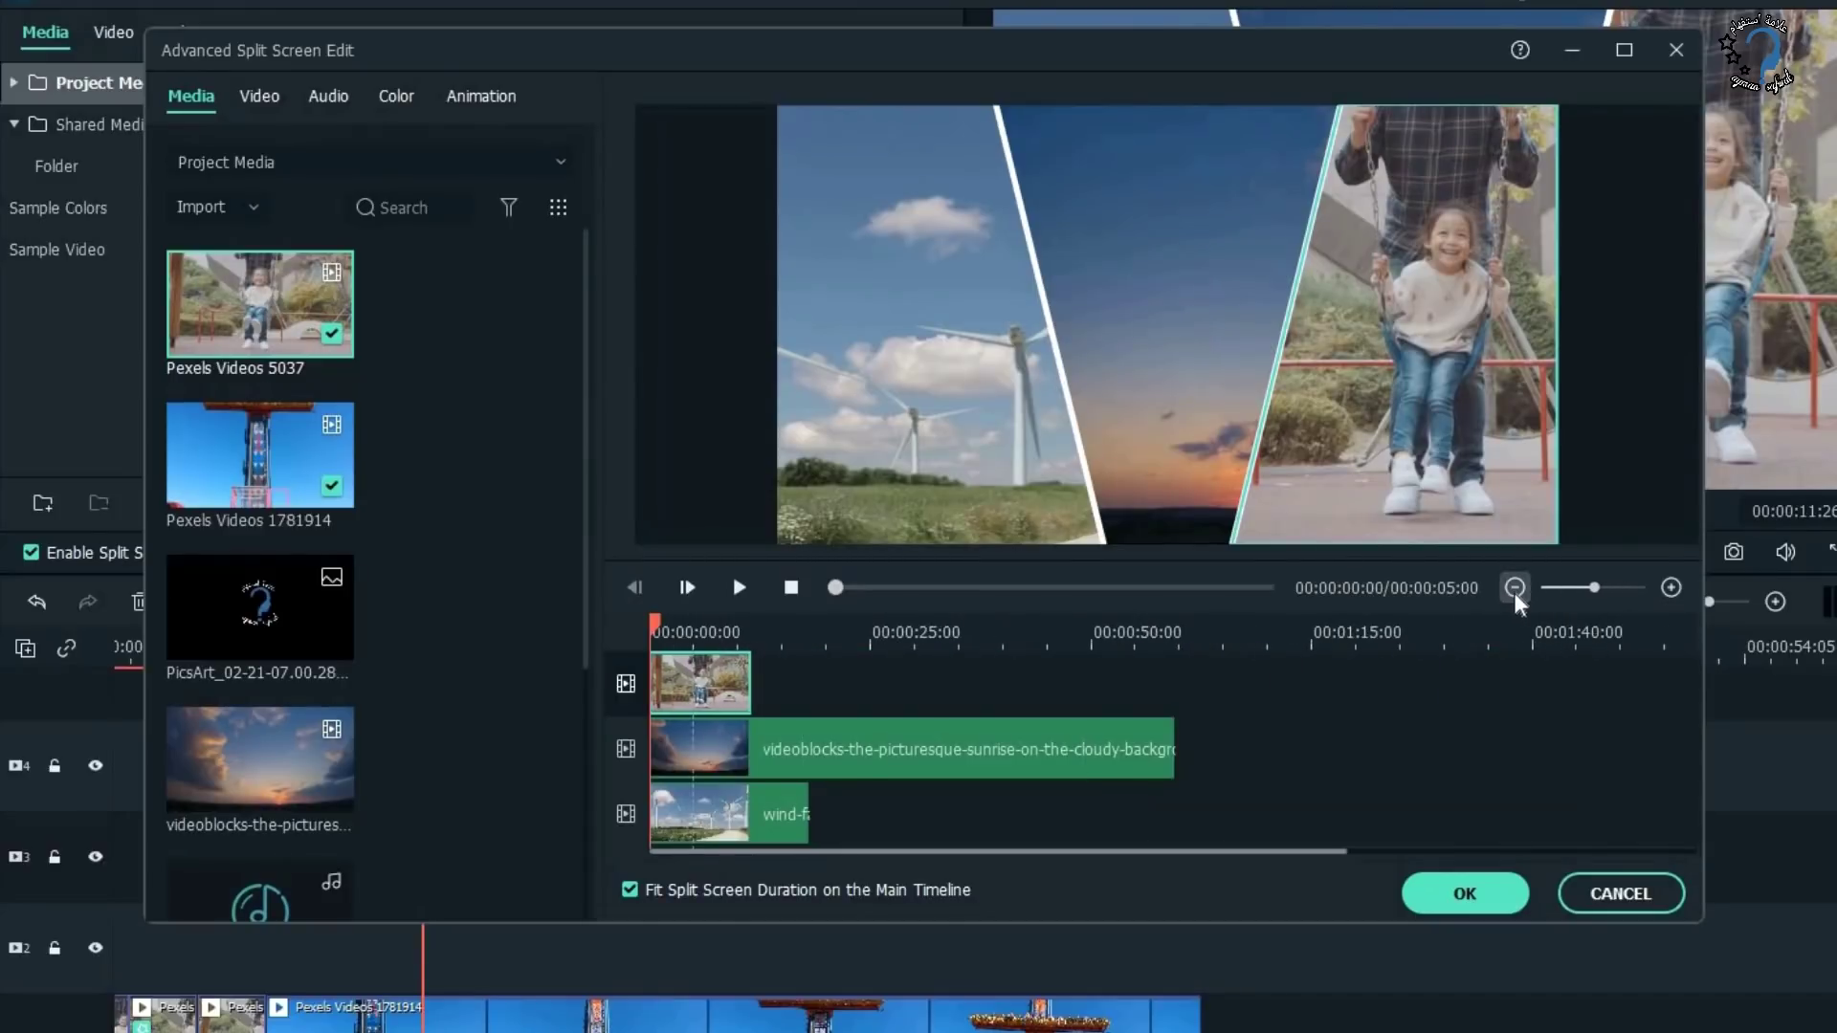
{"action": "left_click", "coordinate": [1165, 758]}
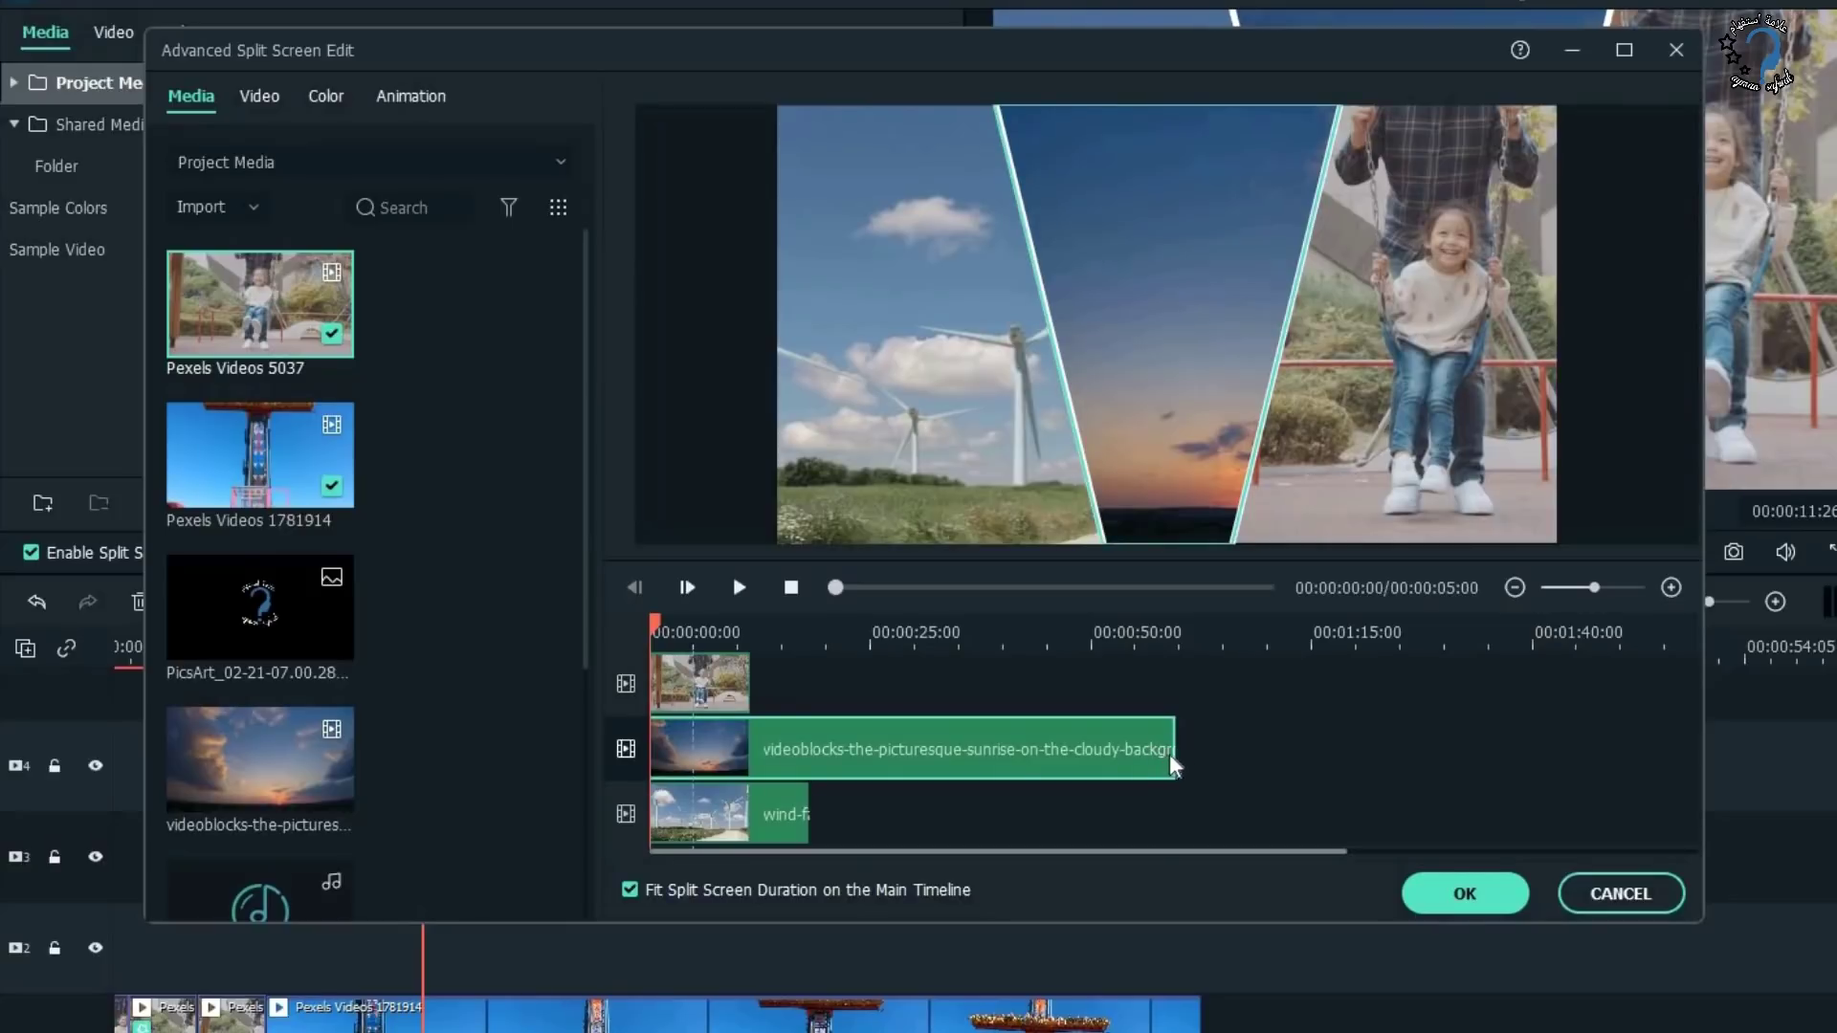
{"action": "left_click_drag", "start_coordinate": [1173, 756], "coordinate": [750, 751]}
{"action": "left_click_drag", "start_coordinate": [806, 814], "coordinate": [750, 814]}
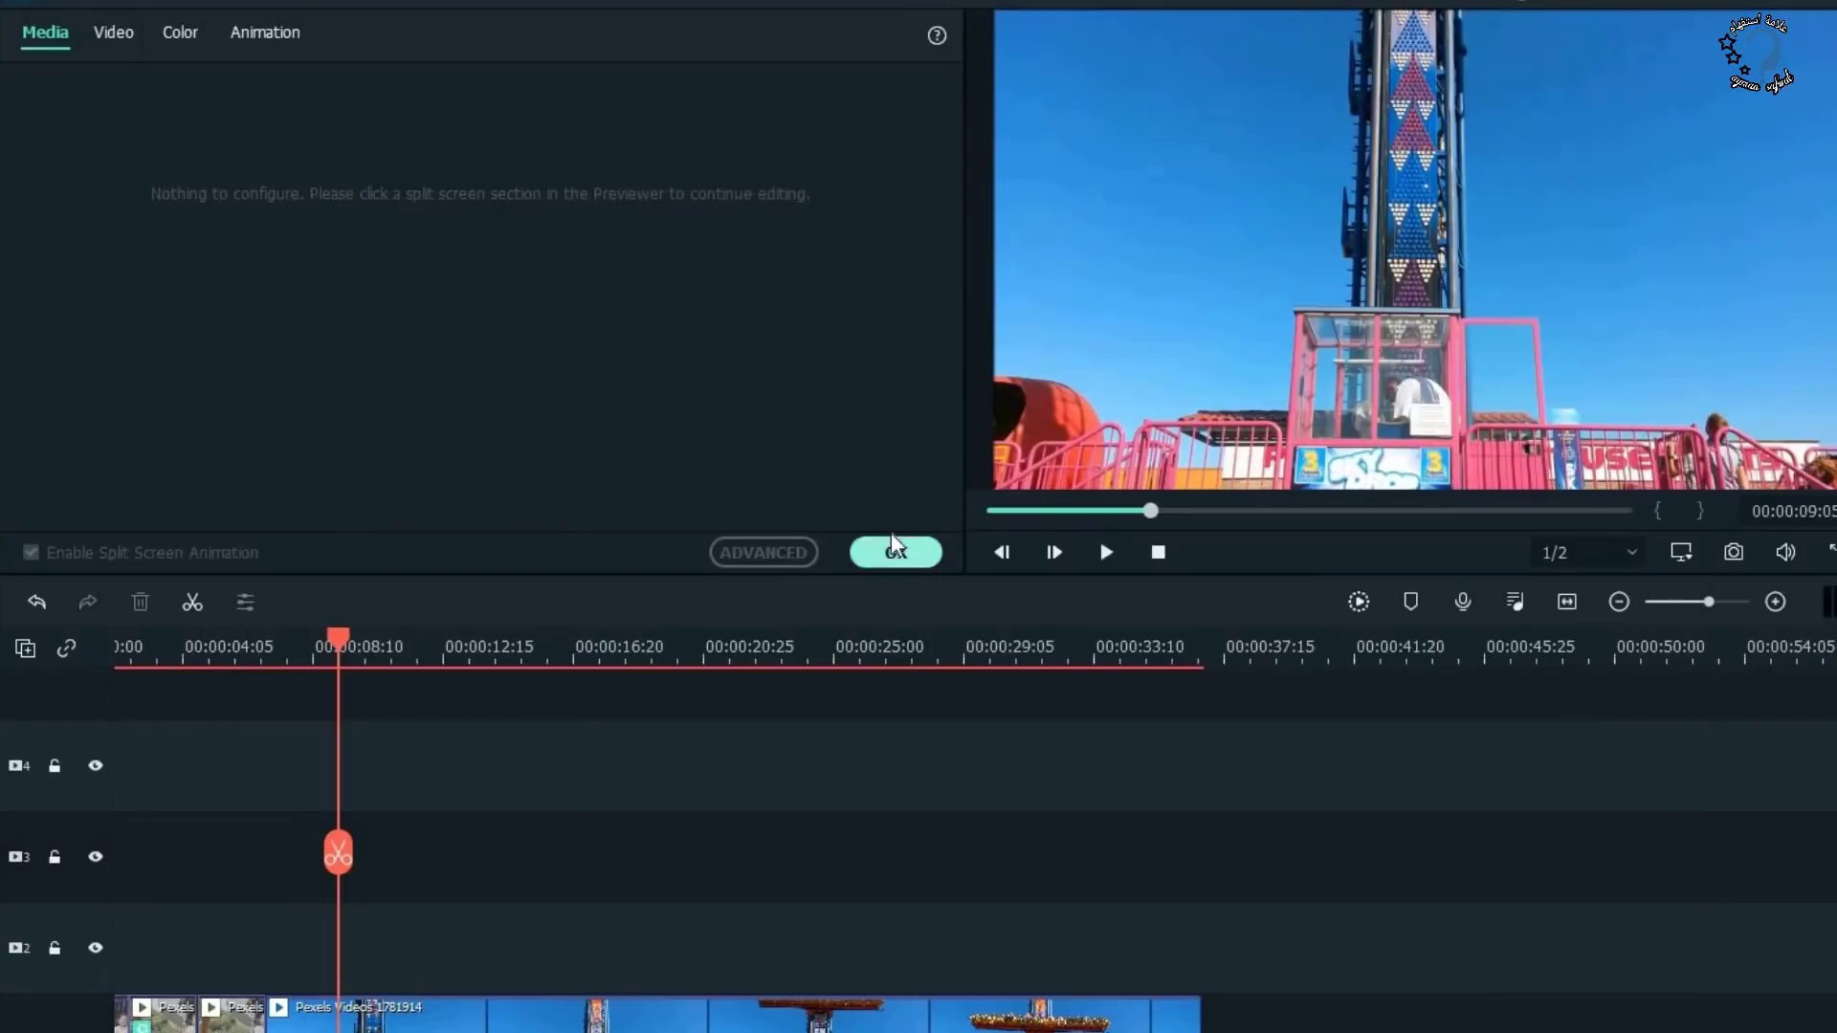
Close the split screen settings and show the project media library.
{"action": "left_click", "coordinate": [892, 538]}
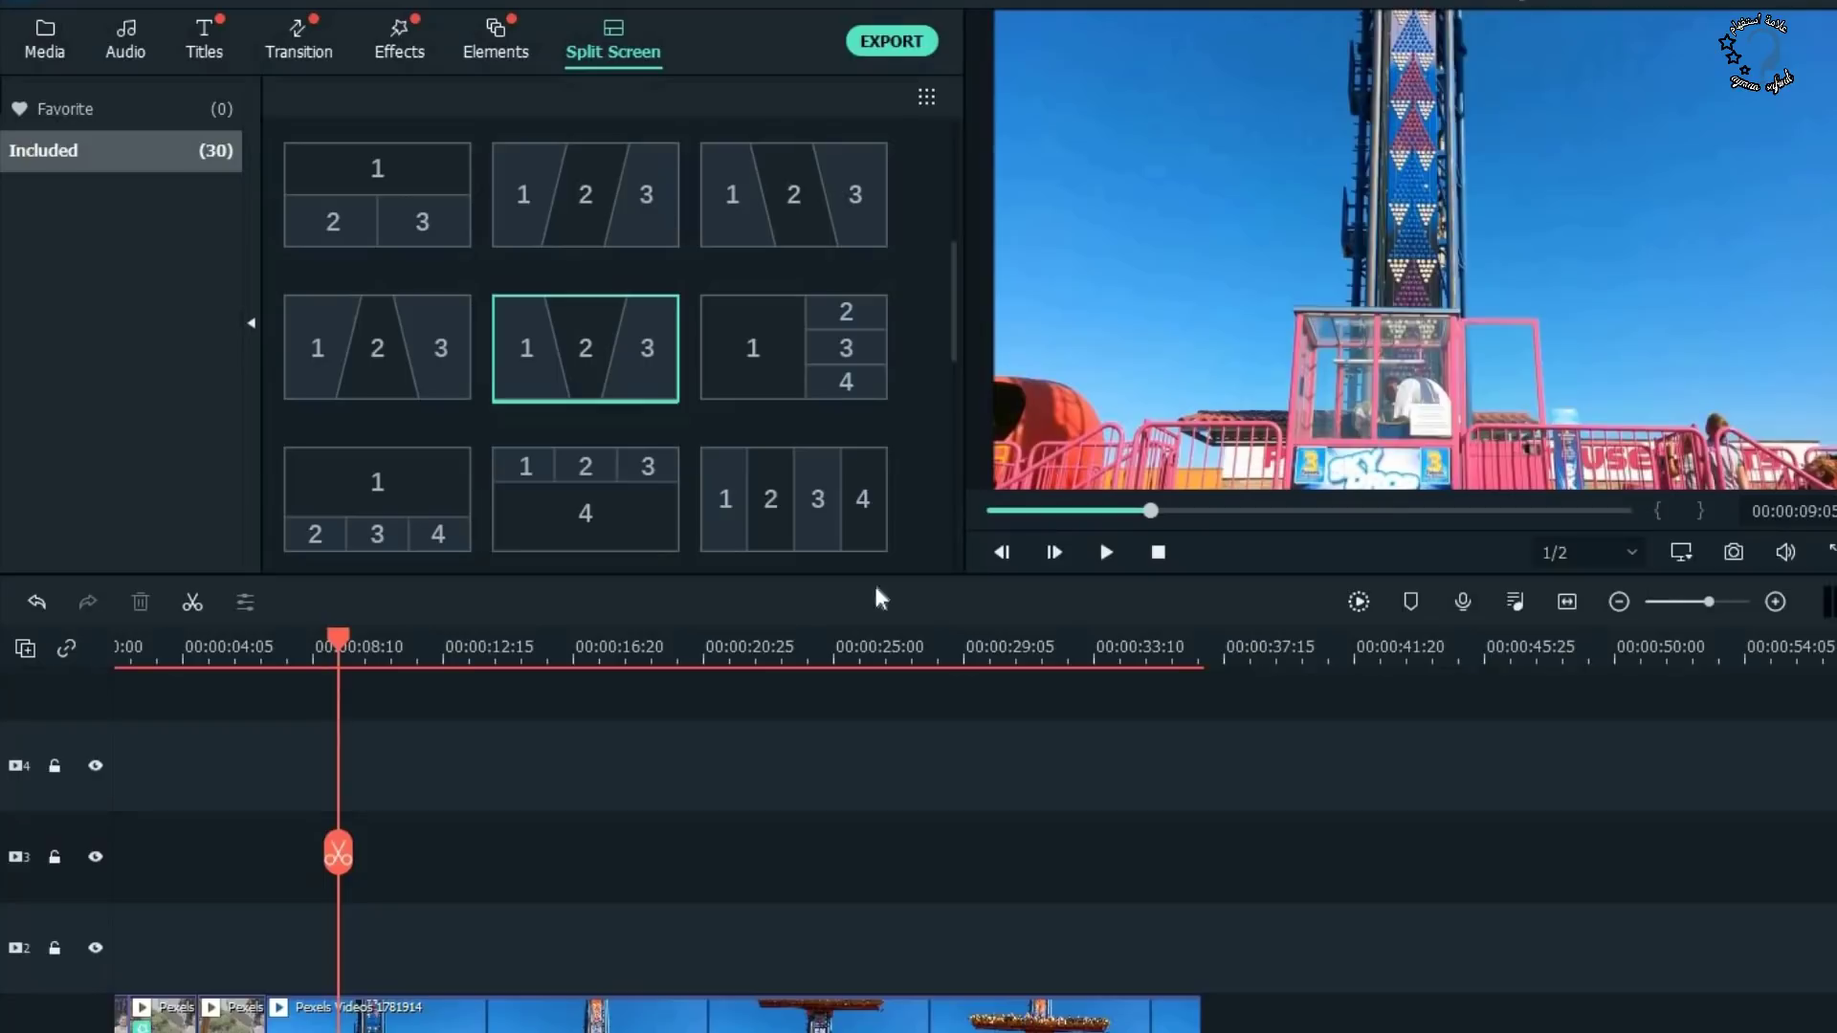
{"action": "scroll", "coordinate": [602, 779], "scroll_direction": "down", "scroll_amount": 1}
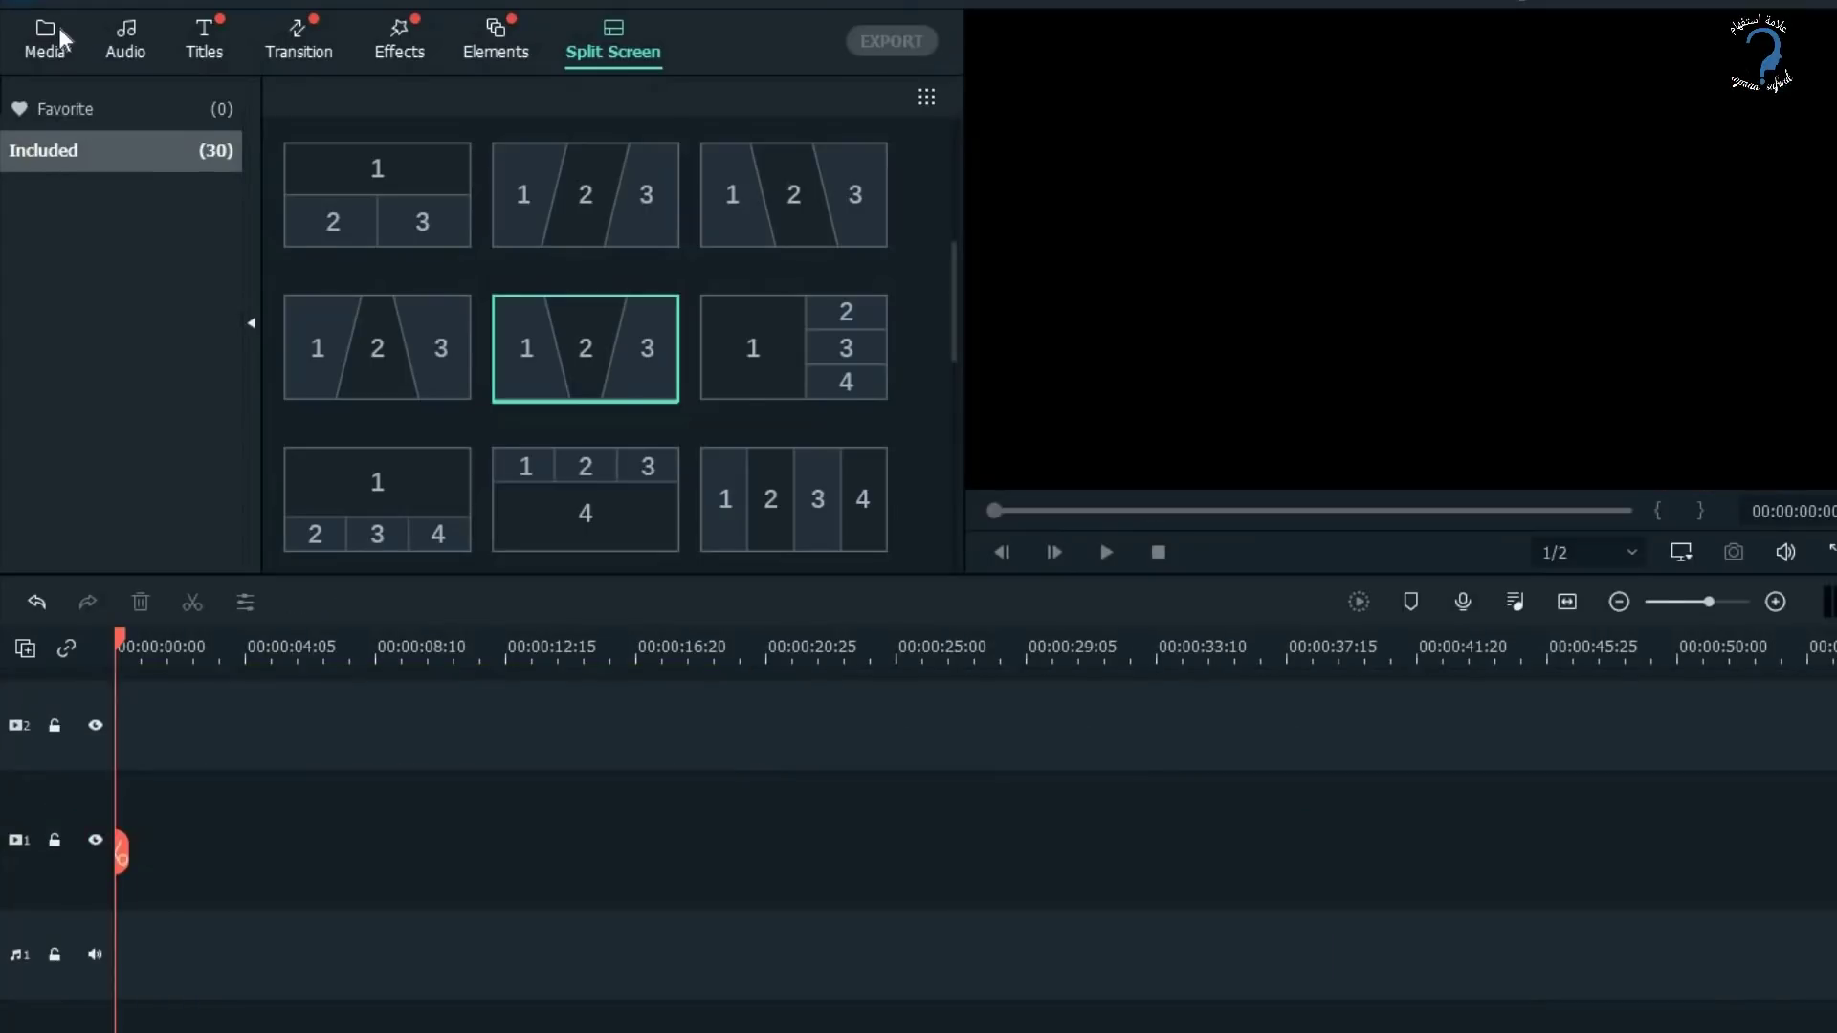
{"action": "left_click", "coordinate": [58, 37]}
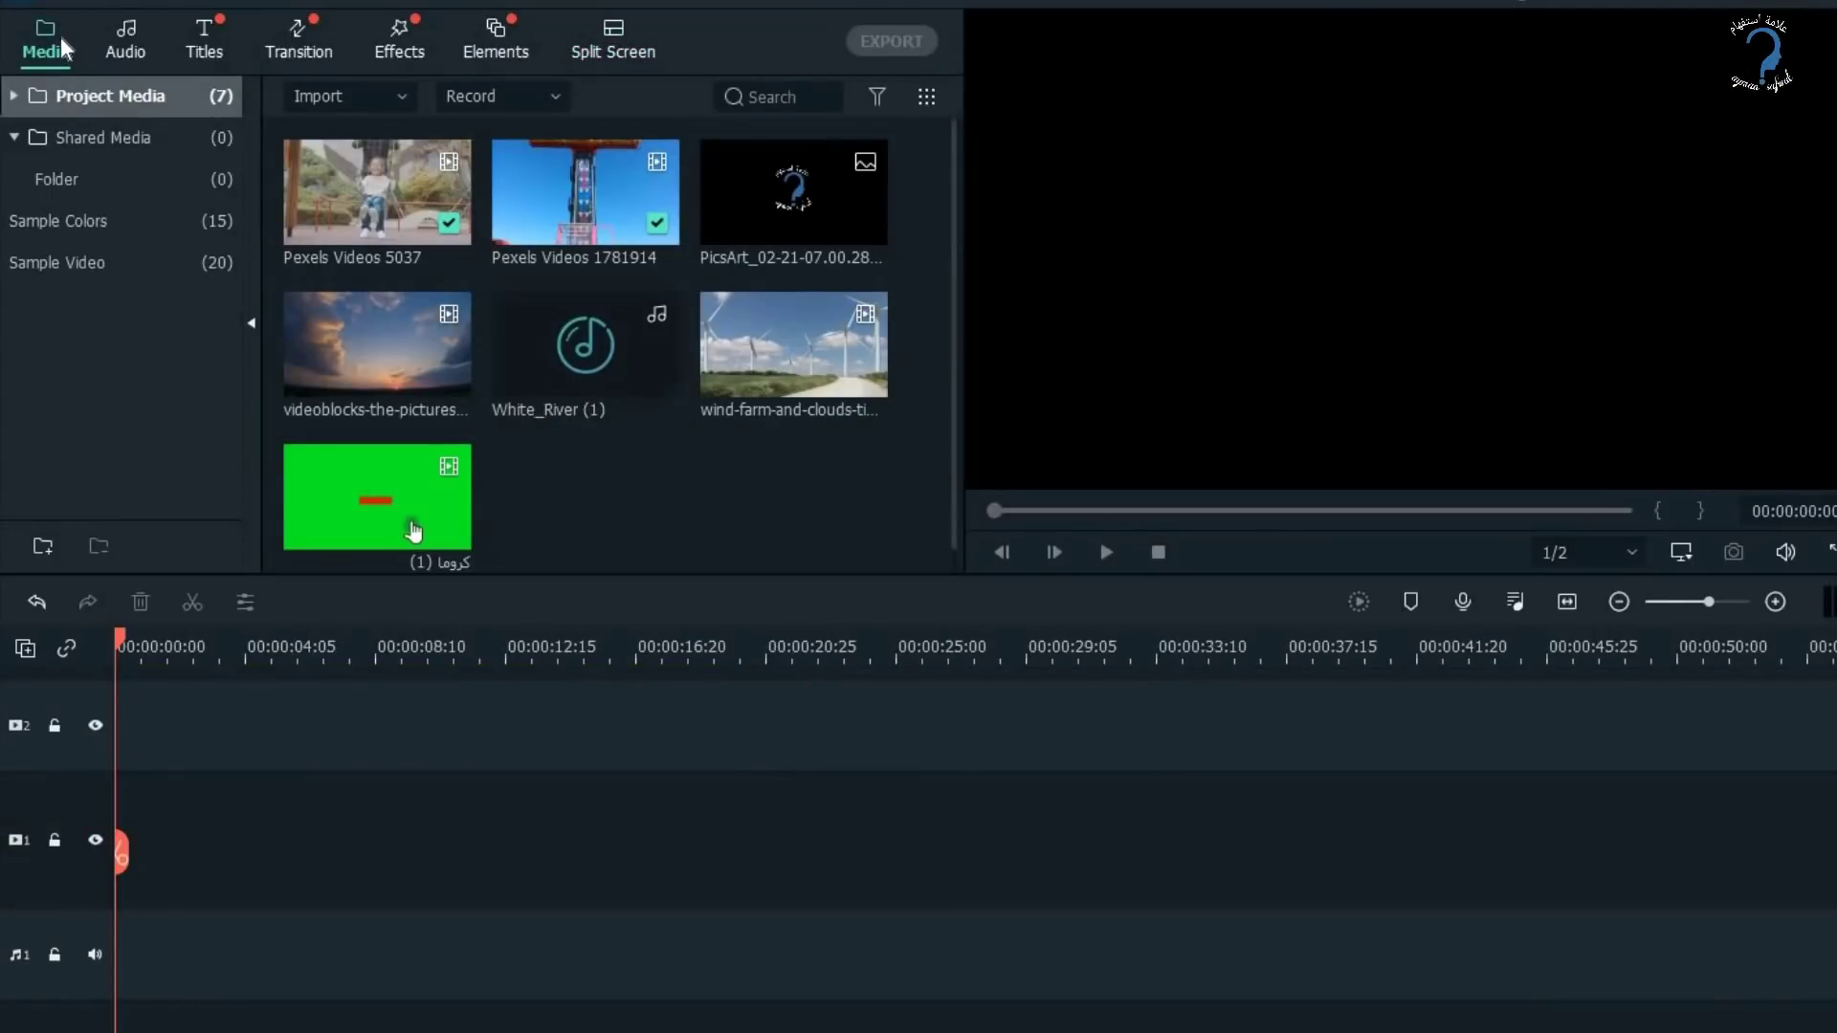
Place the sunrise clip at the start of video track 1, append the wind farm clip, and trim the sunrise clip's end to about 19 seconds.
{"action": "left_click_drag", "start_coordinate": [366, 340], "coordinate": [134, 842]}
{"action": "left_click", "coordinate": [1618, 602]}
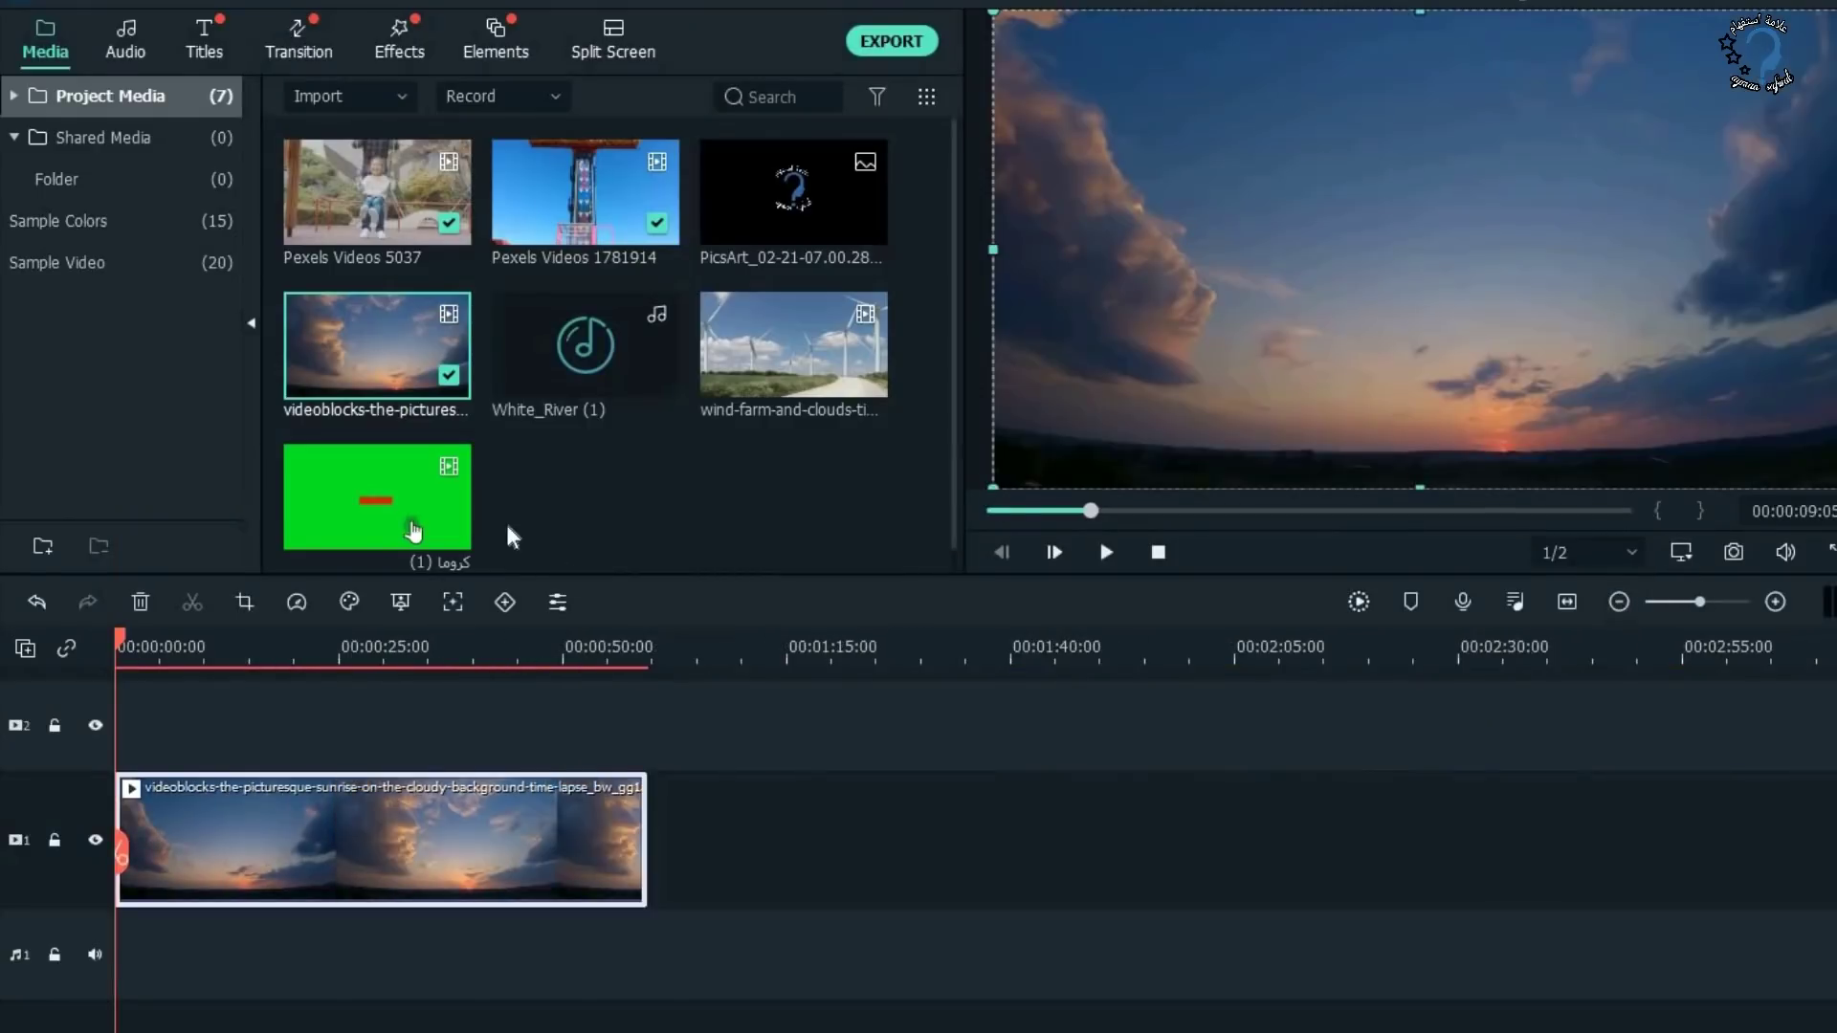
{"action": "left_click_drag", "start_coordinate": [621, 844], "coordinate": [351, 842]}
{"action": "left_click_drag", "start_coordinate": [804, 343], "coordinate": [356, 870]}
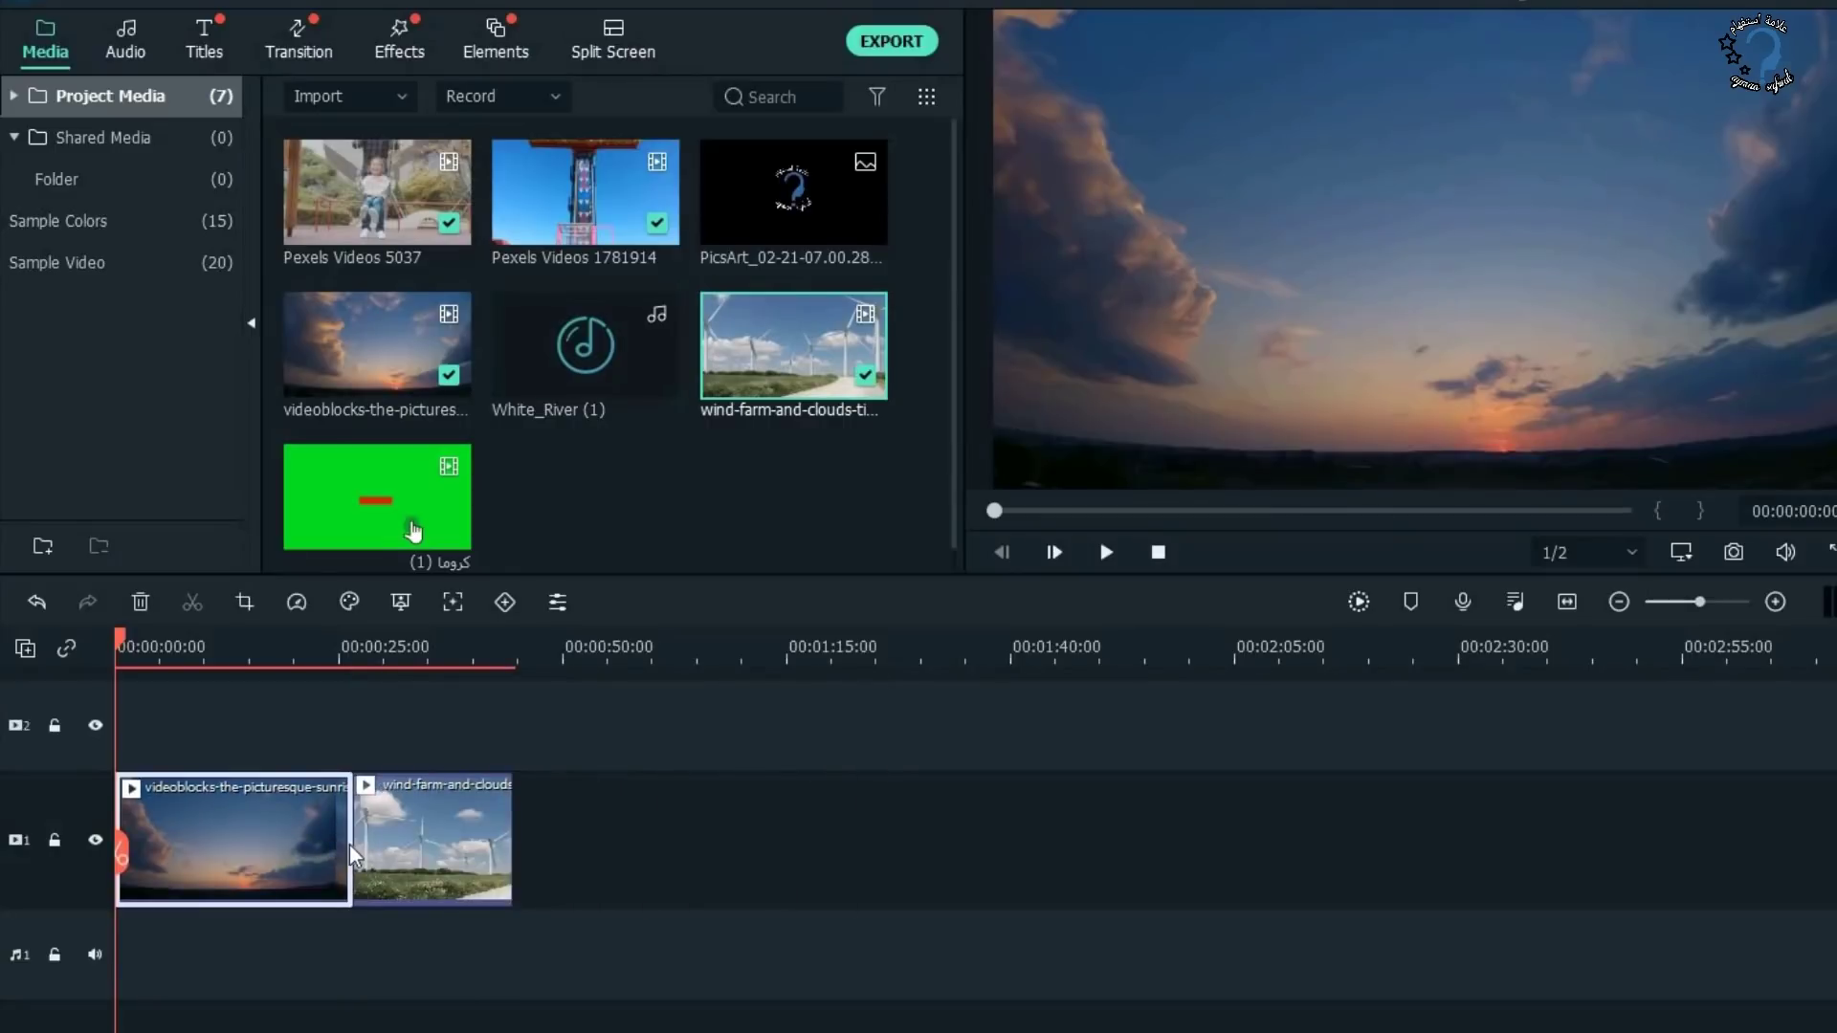
{"action": "left_click_drag", "start_coordinate": [352, 846], "coordinate": [287, 844]}
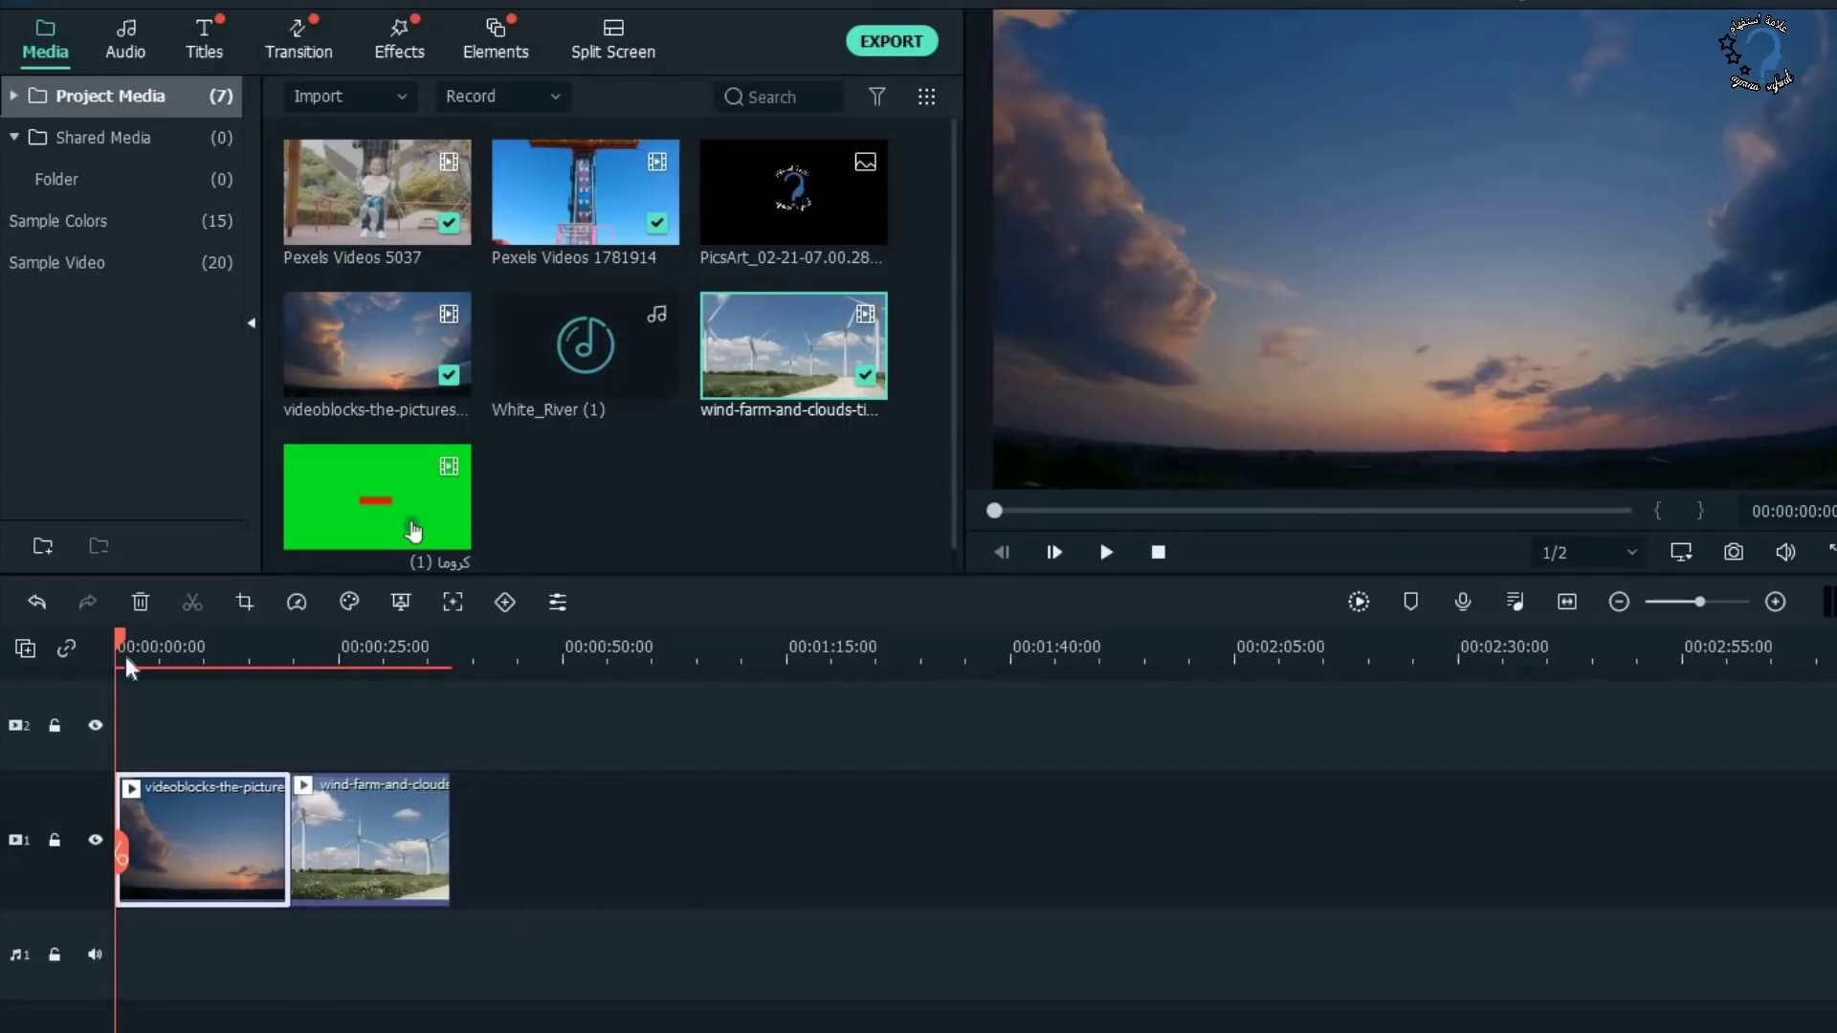
{"action": "left_click_drag", "start_coordinate": [124, 653], "coordinate": [379, 866]}
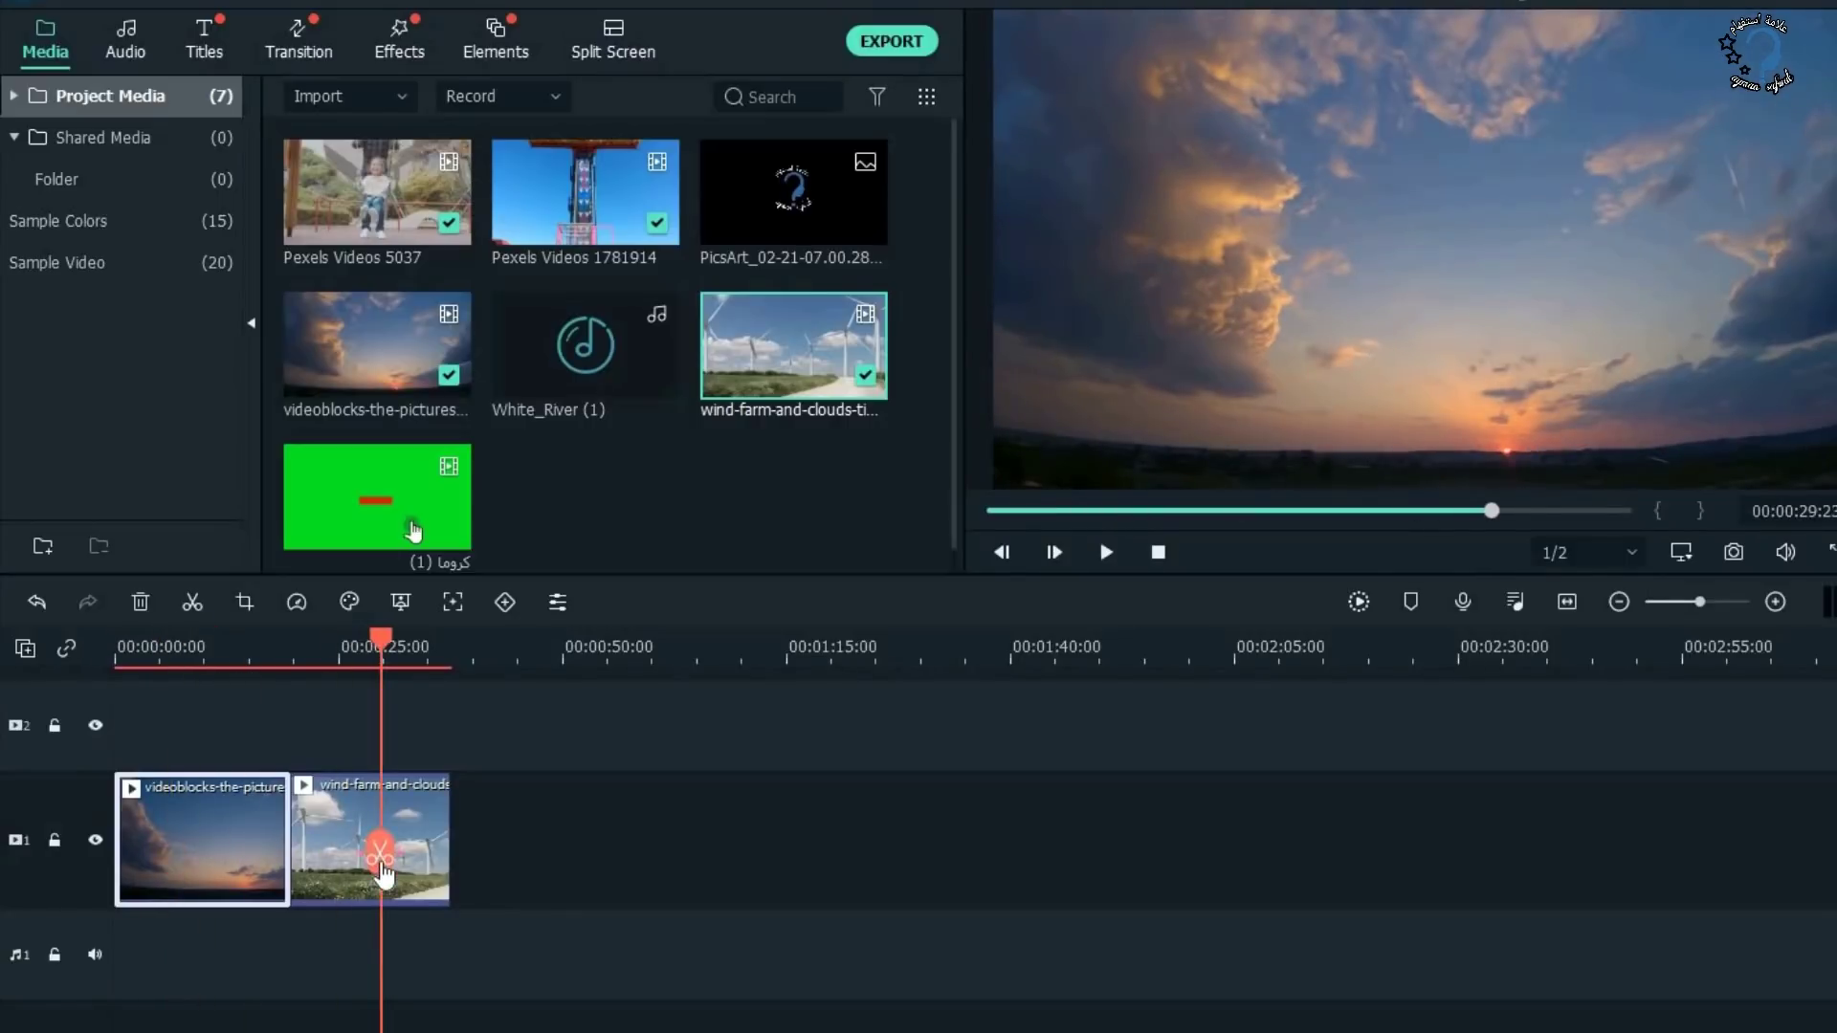
{"action": "left_click", "coordinate": [380, 852]}
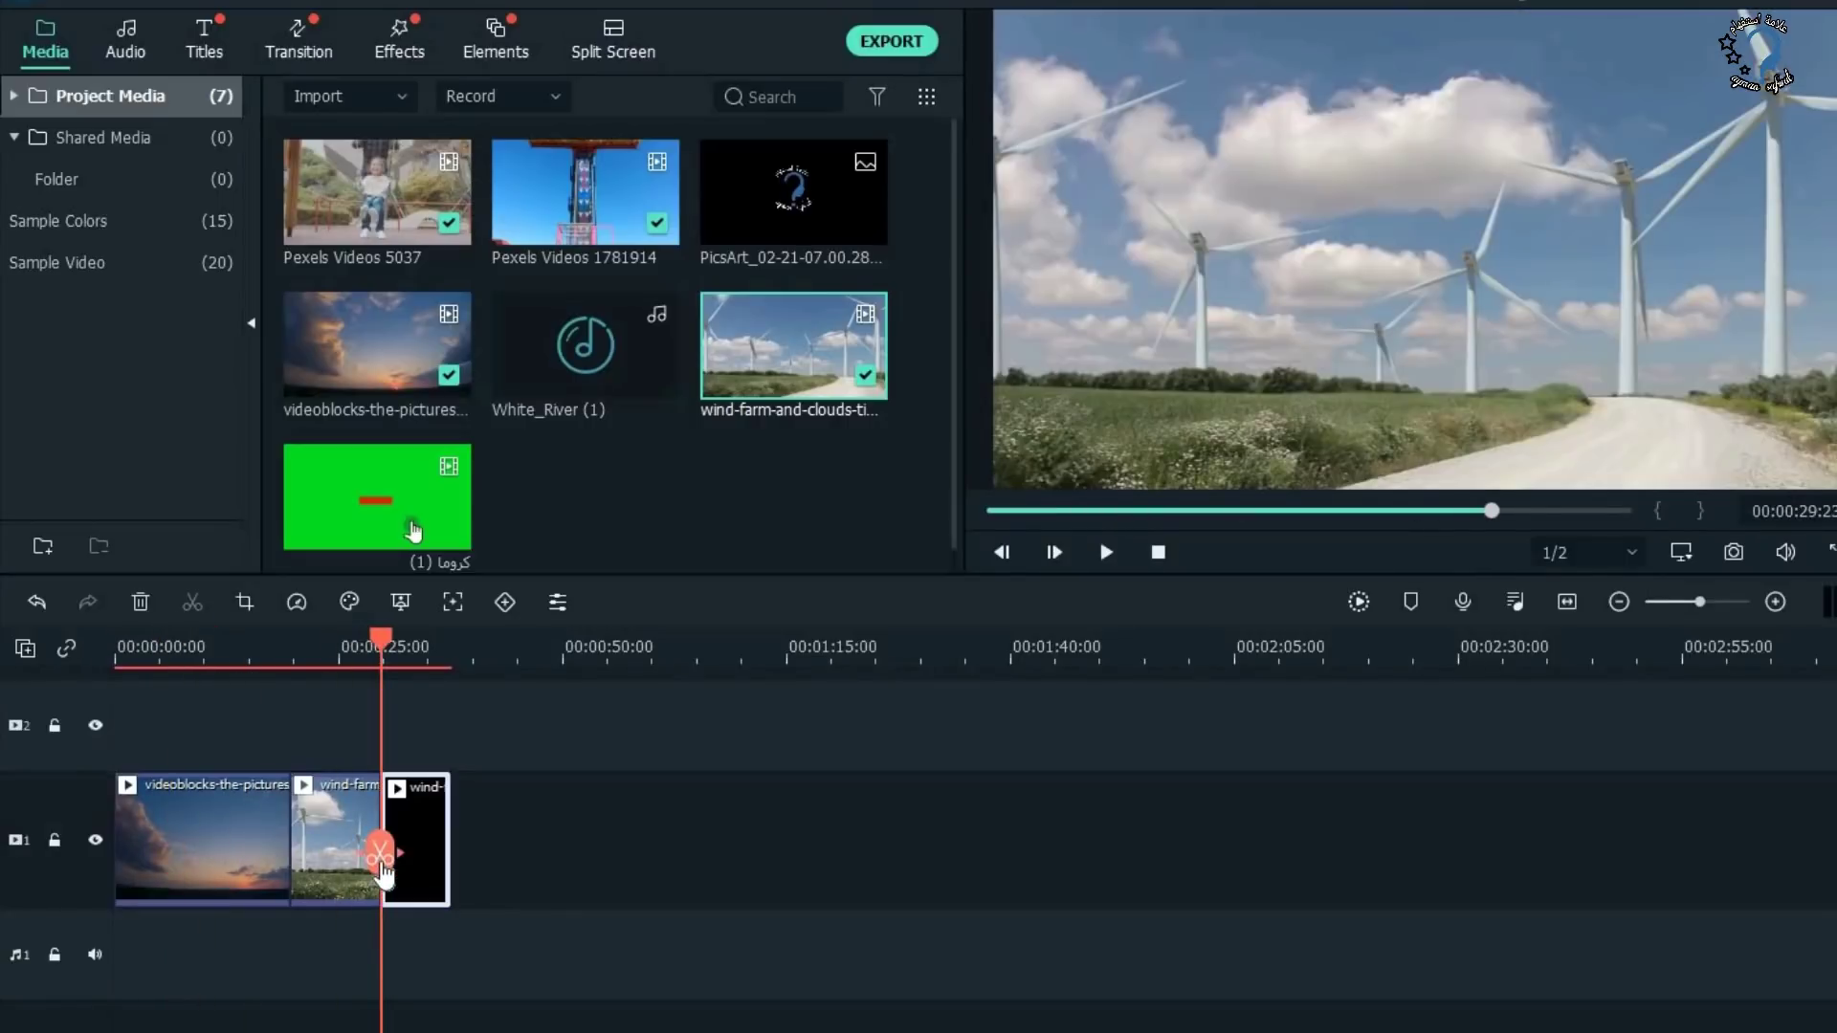
{"action": "left_click", "coordinate": [36, 602]}
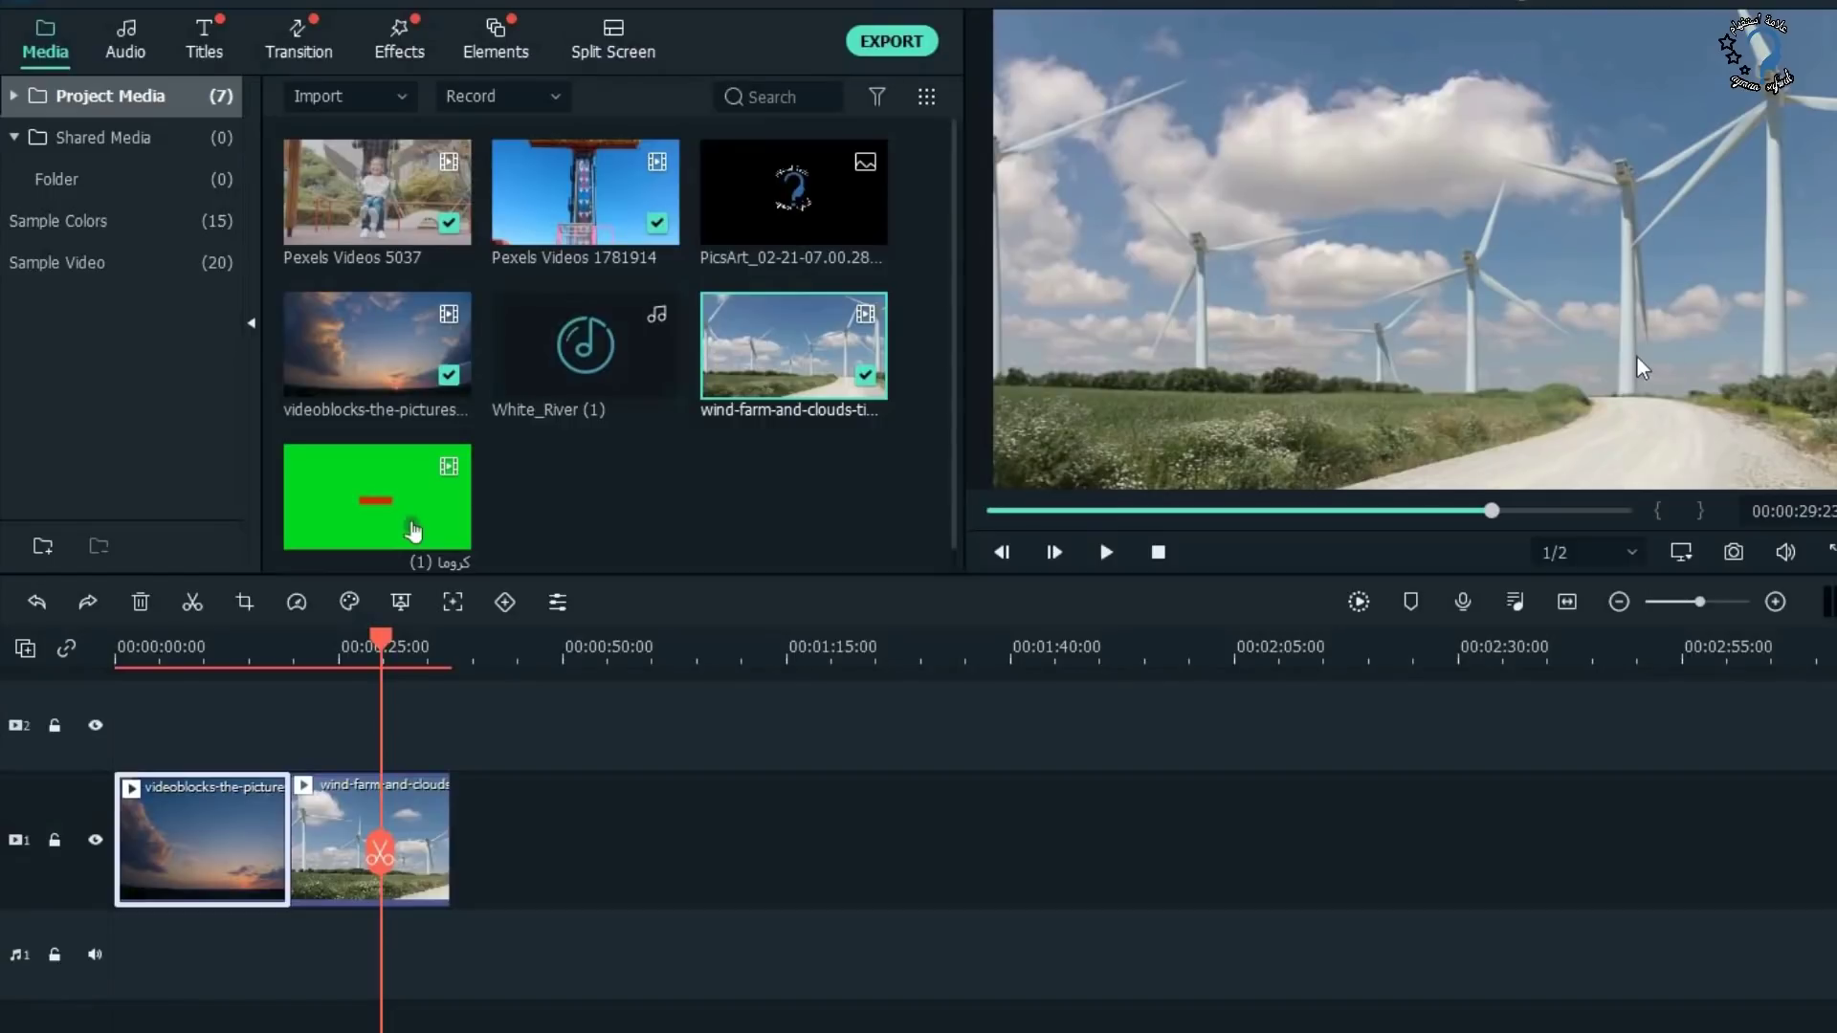
Enable Color Match on the sunrise clip with the playhead at about 12 seconds, and open its comparison view.
{"action": "left_click_drag", "start_coordinate": [385, 655], "coordinate": [229, 689]}
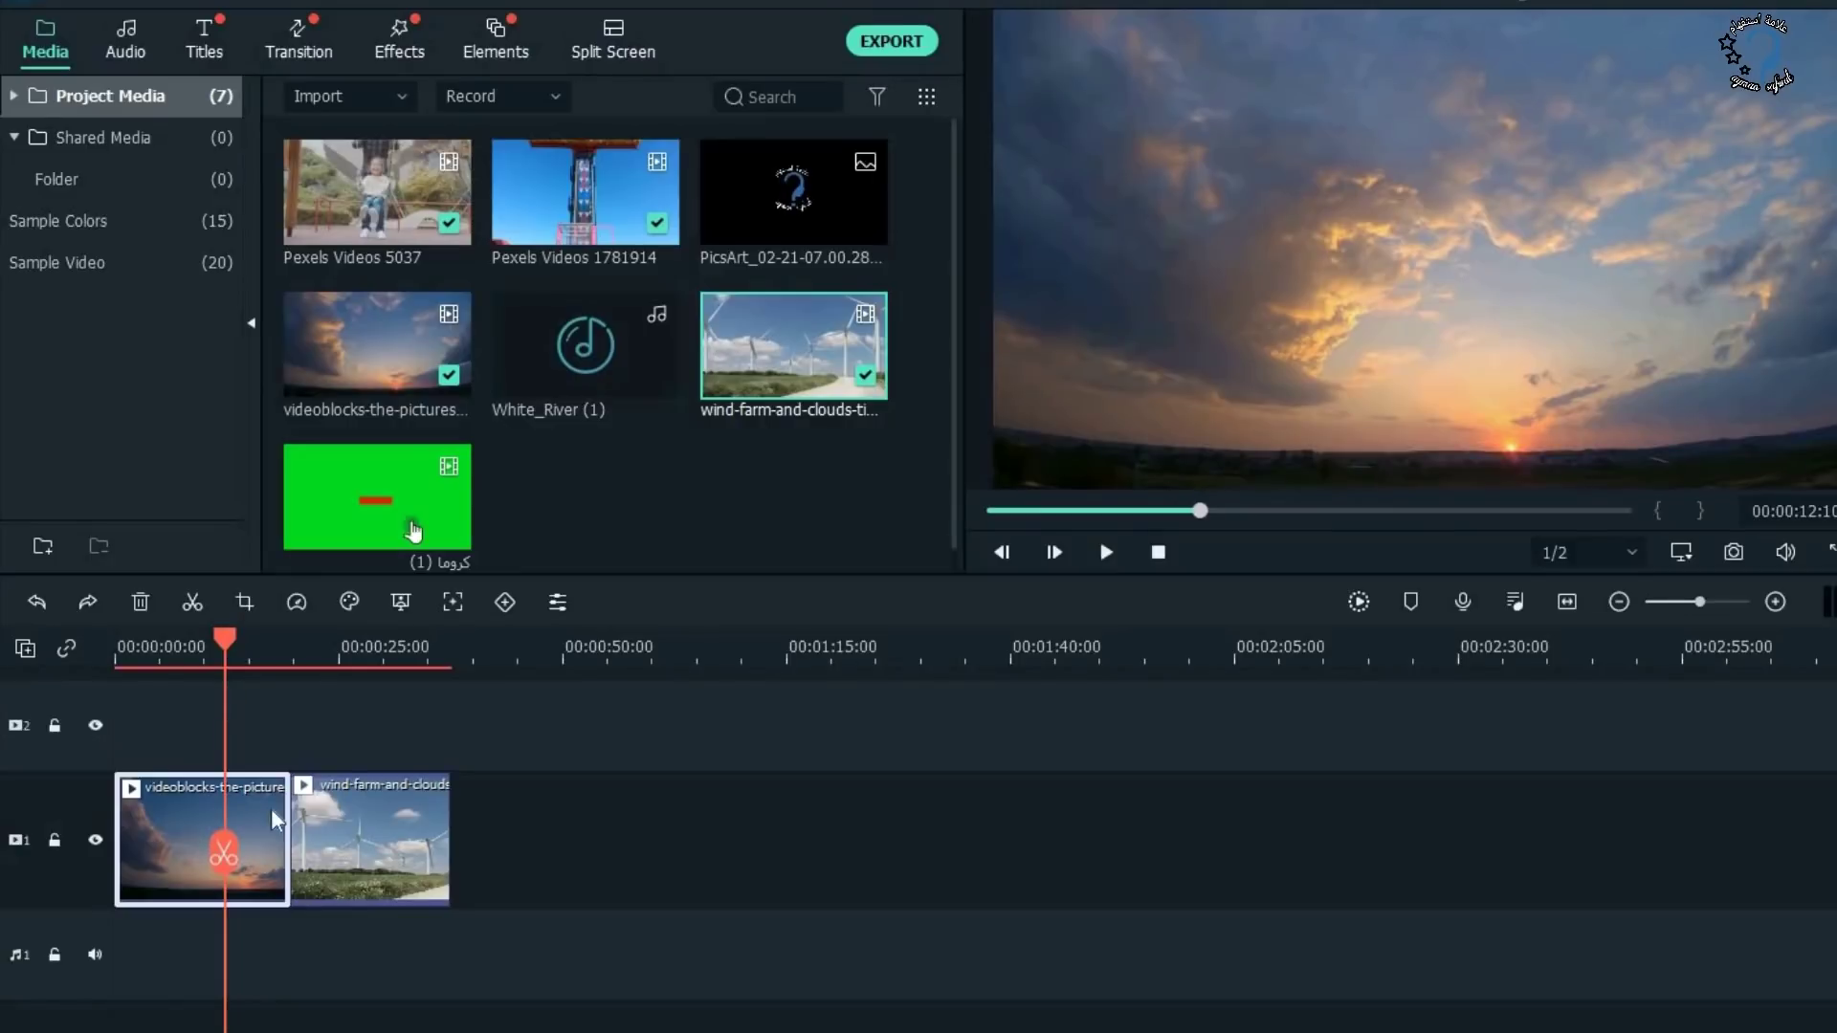
{"action": "left_click", "coordinate": [352, 843]}
{"action": "left_click_drag", "start_coordinate": [262, 656], "coordinate": [320, 656]}
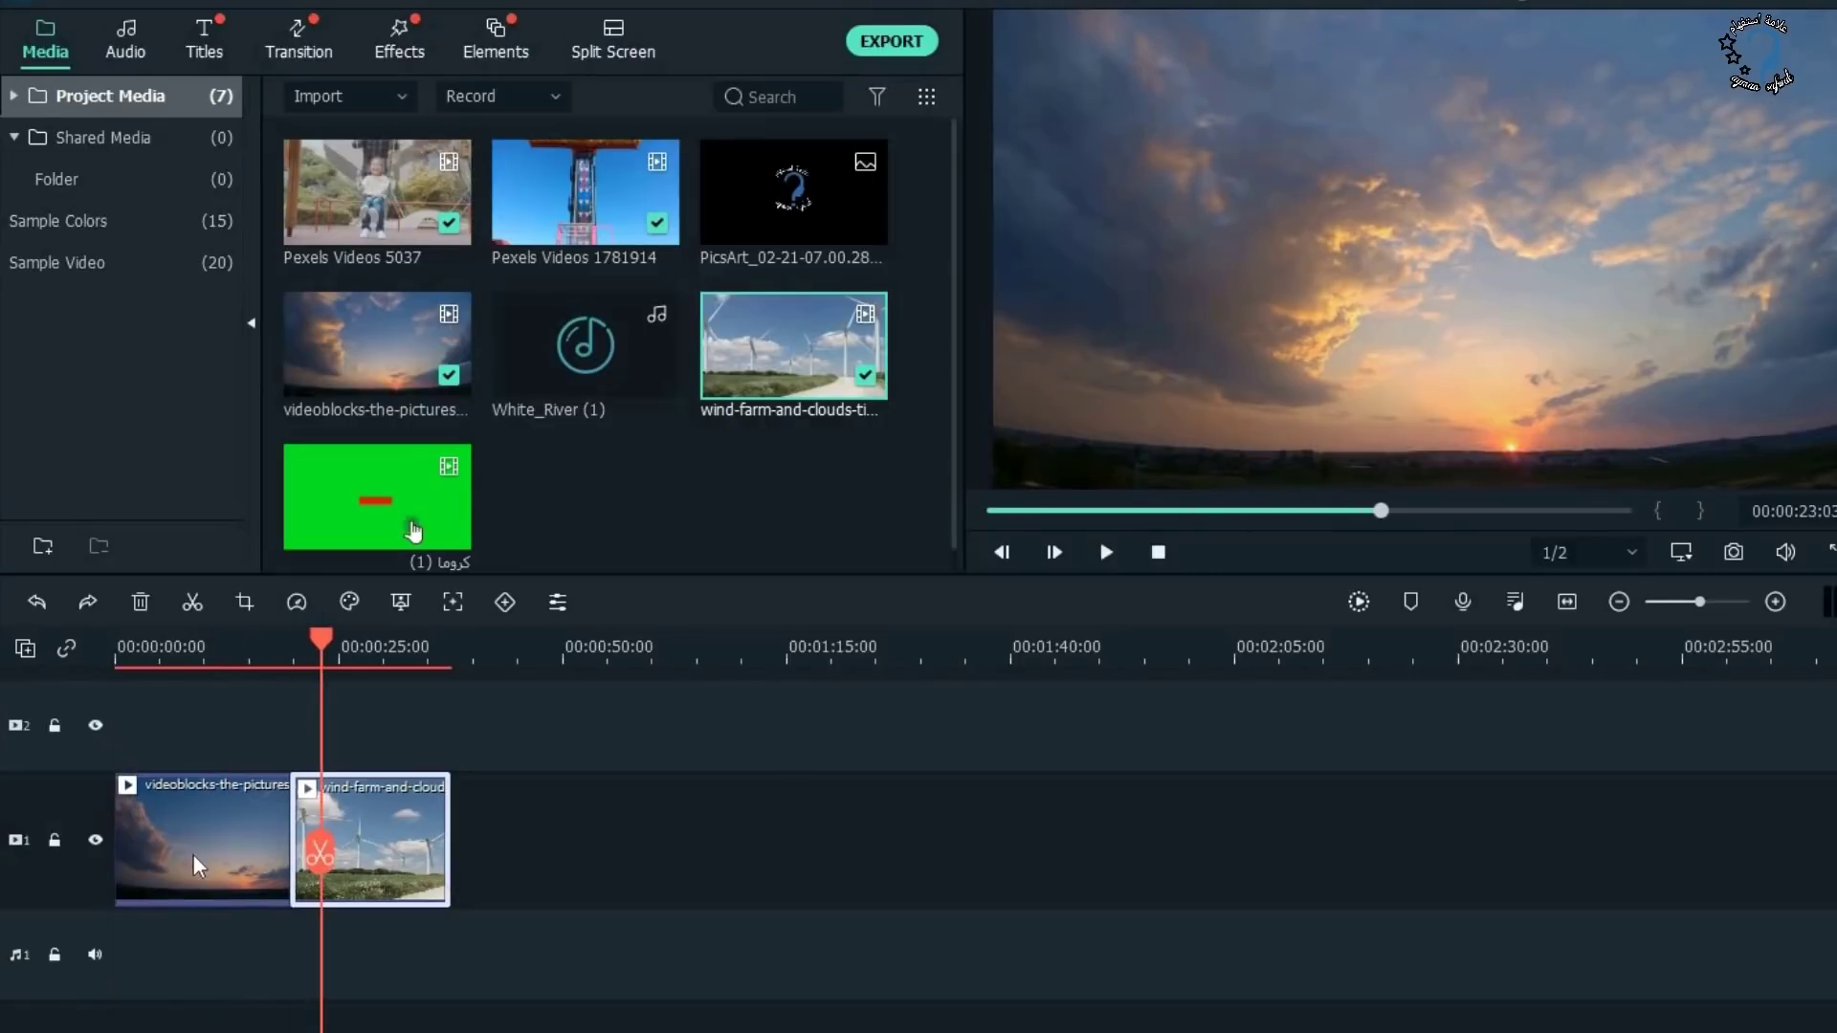
{"action": "left_click", "coordinate": [218, 842]}
{"action": "left_click", "coordinate": [227, 695]}
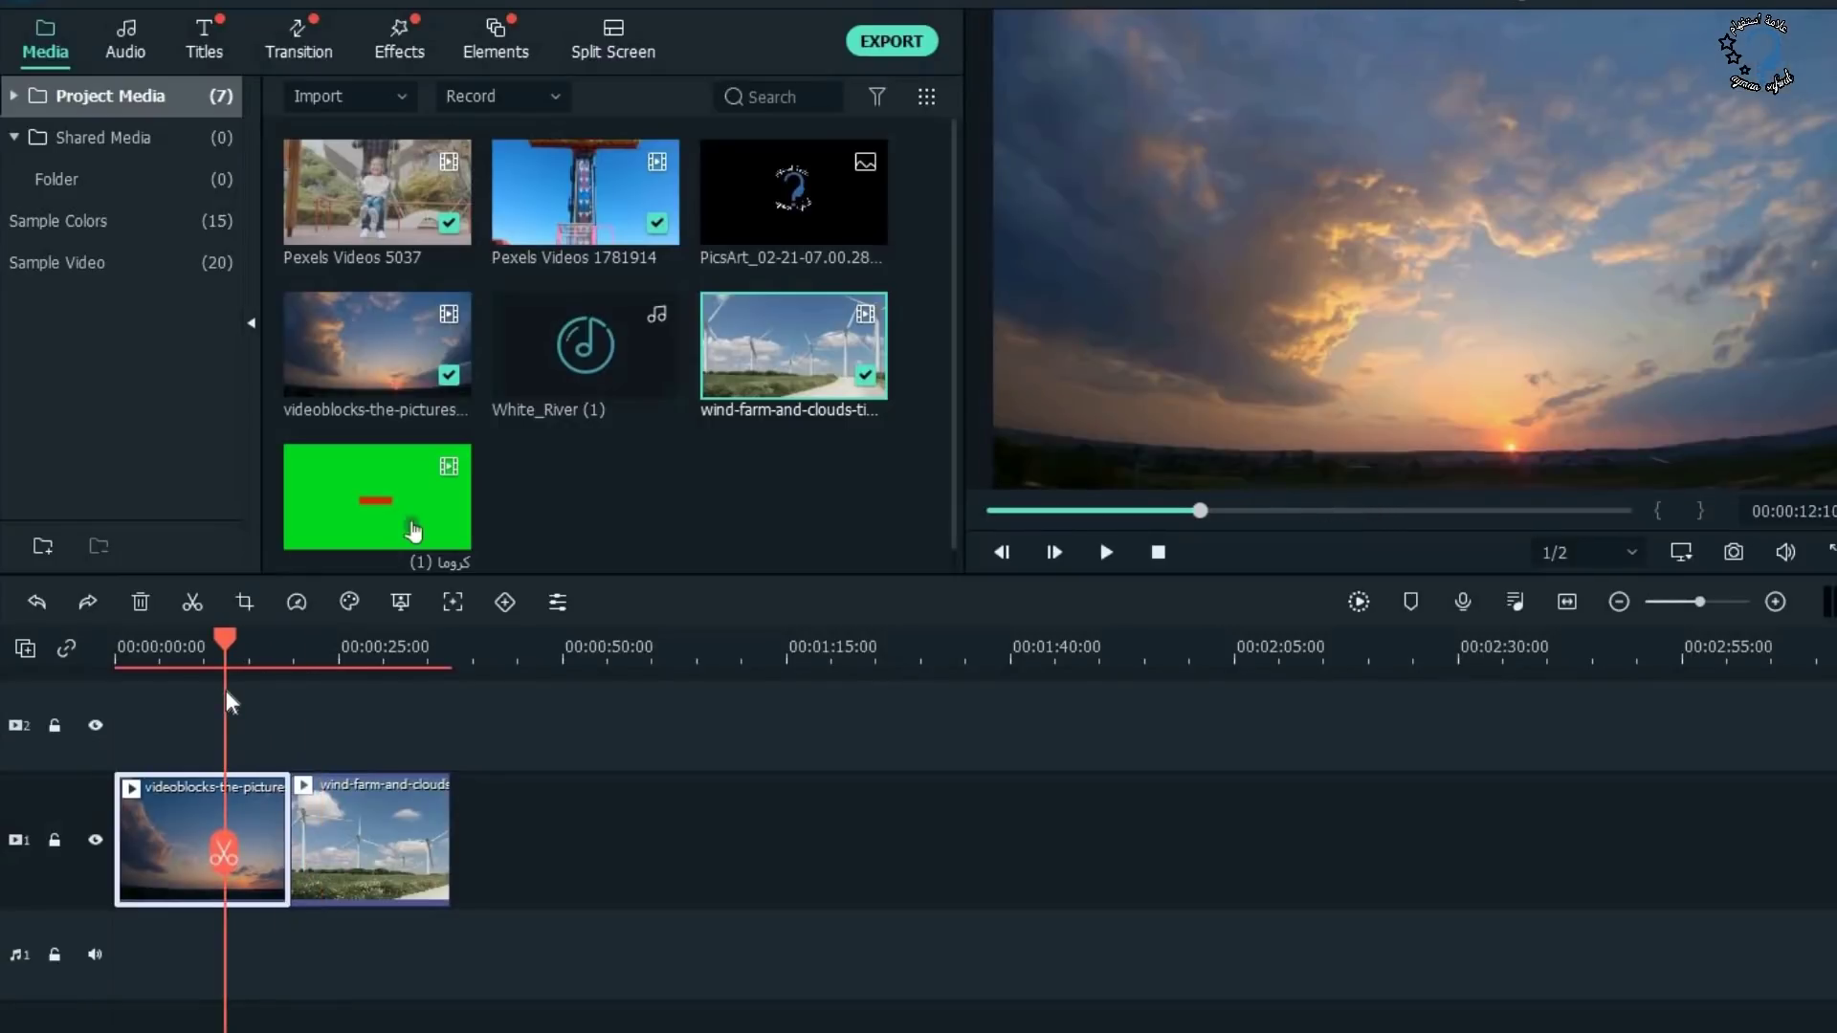
{"action": "double_click", "coordinate": [191, 845]}
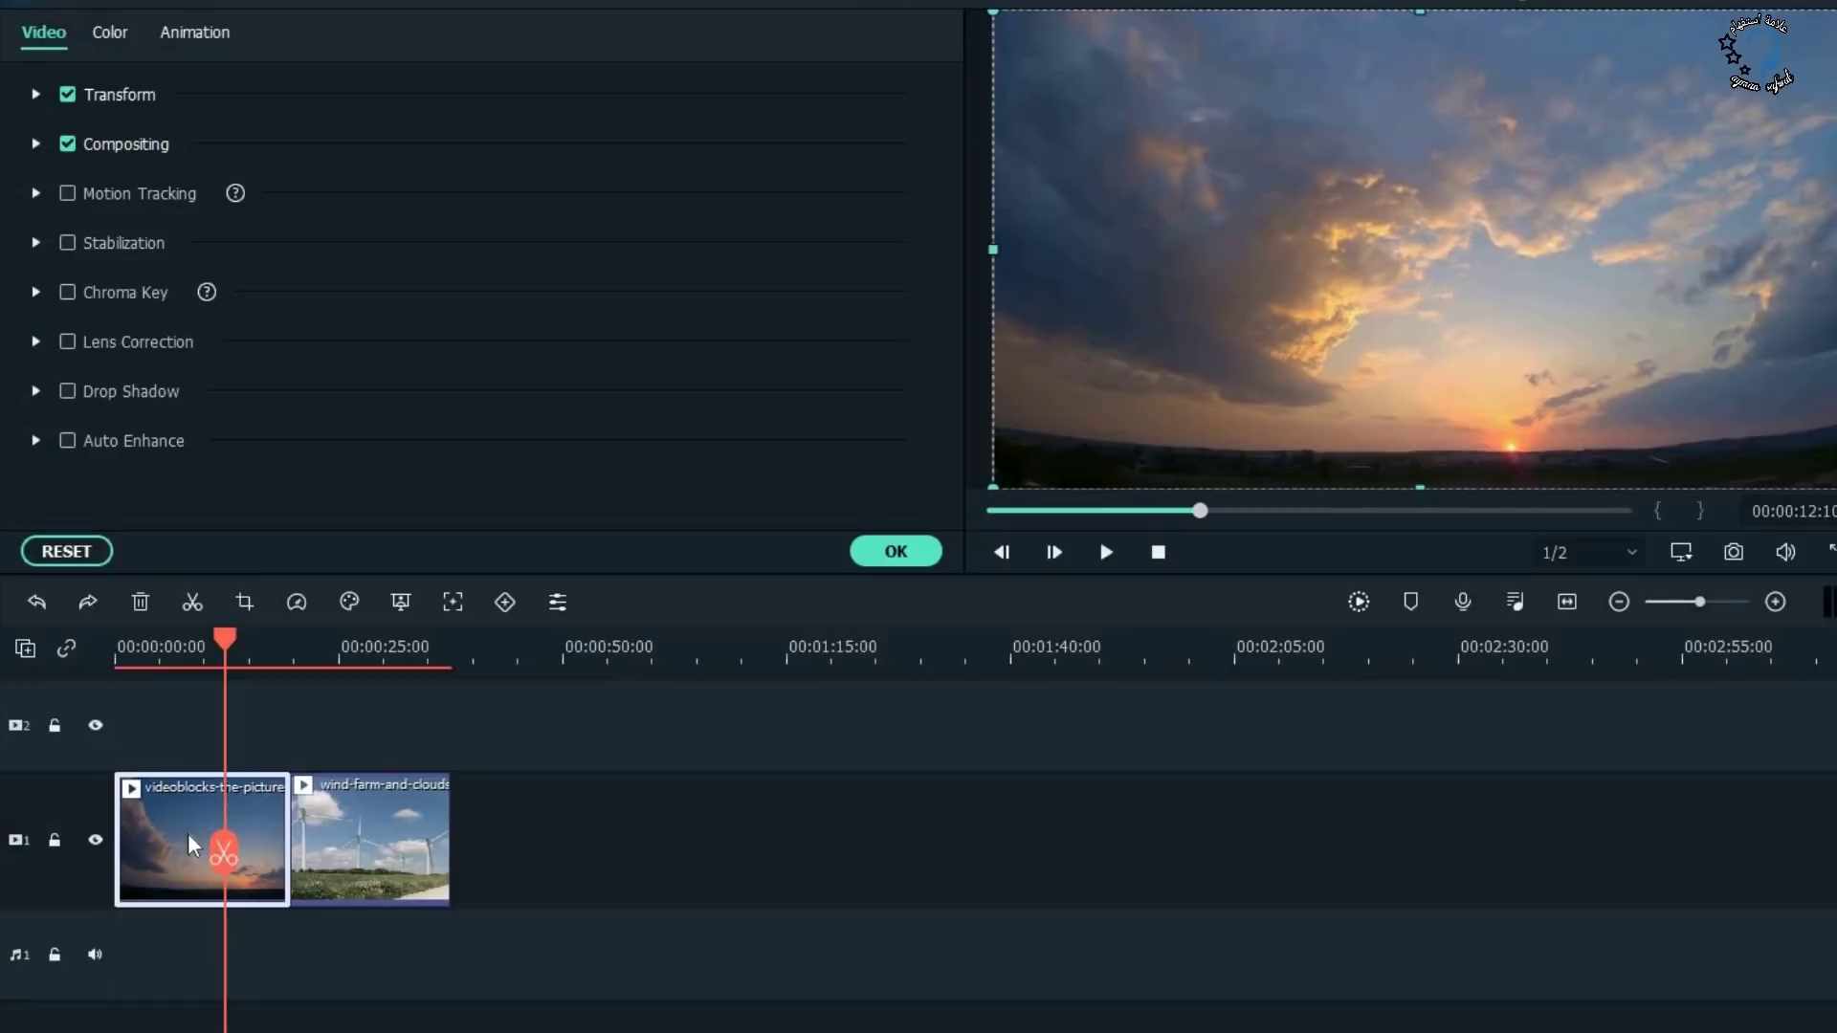
{"action": "left_click", "coordinate": [120, 38]}
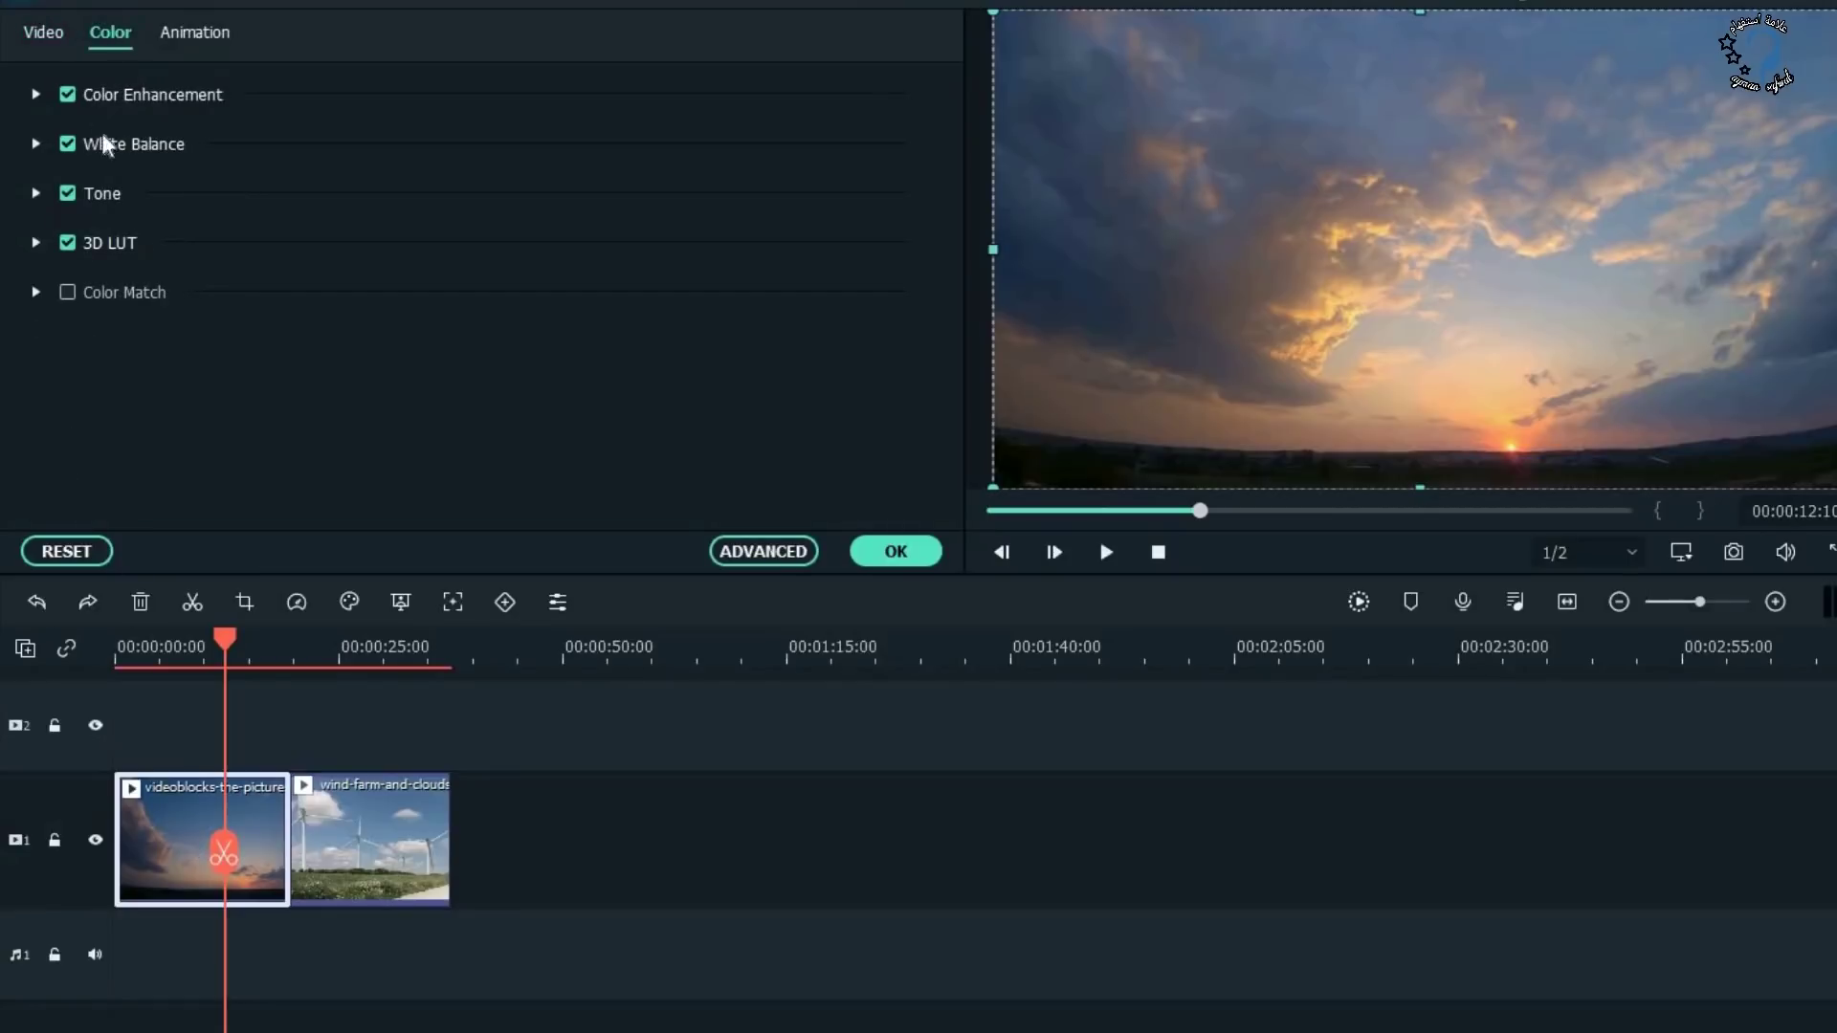
{"action": "left_click", "coordinate": [67, 297]}
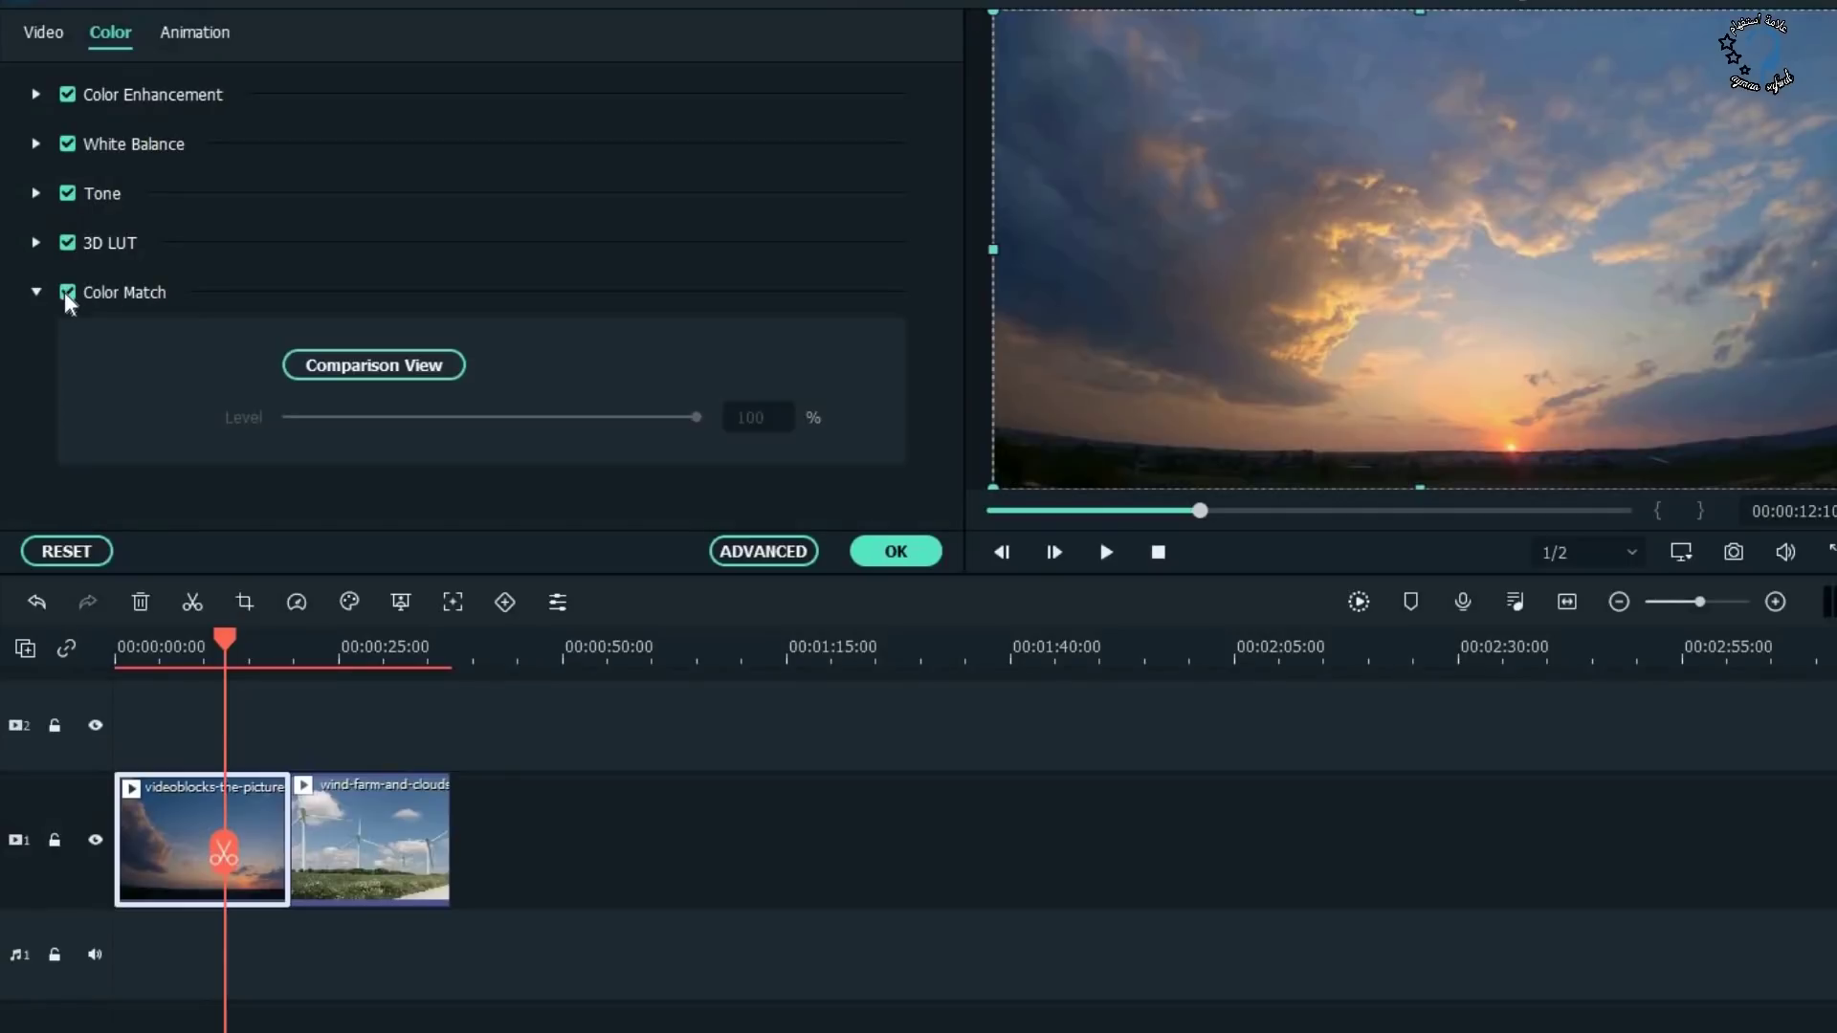
{"action": "left_click", "coordinate": [416, 369]}
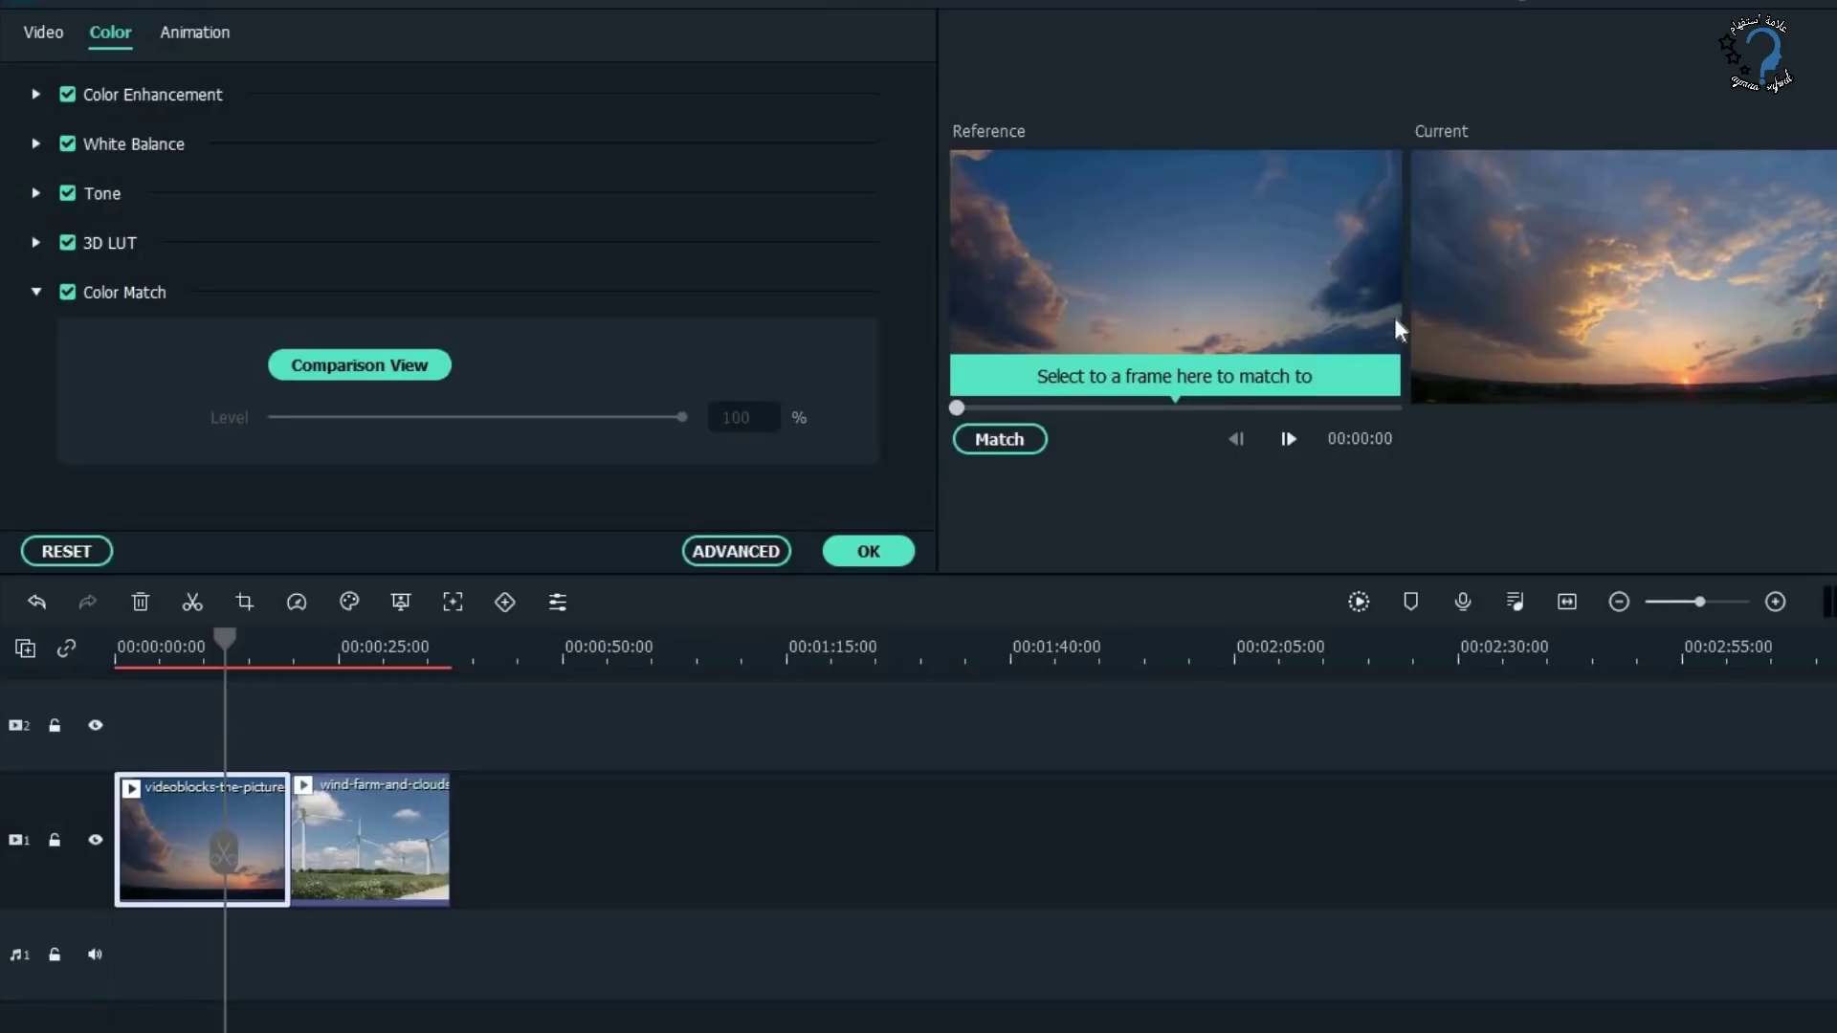
Match the sunrise clip's colors to the wind farm reference frame at 00:00:28 and apply the settings.
{"action": "left_click_drag", "start_coordinate": [957, 408], "coordinate": [1238, 412]}
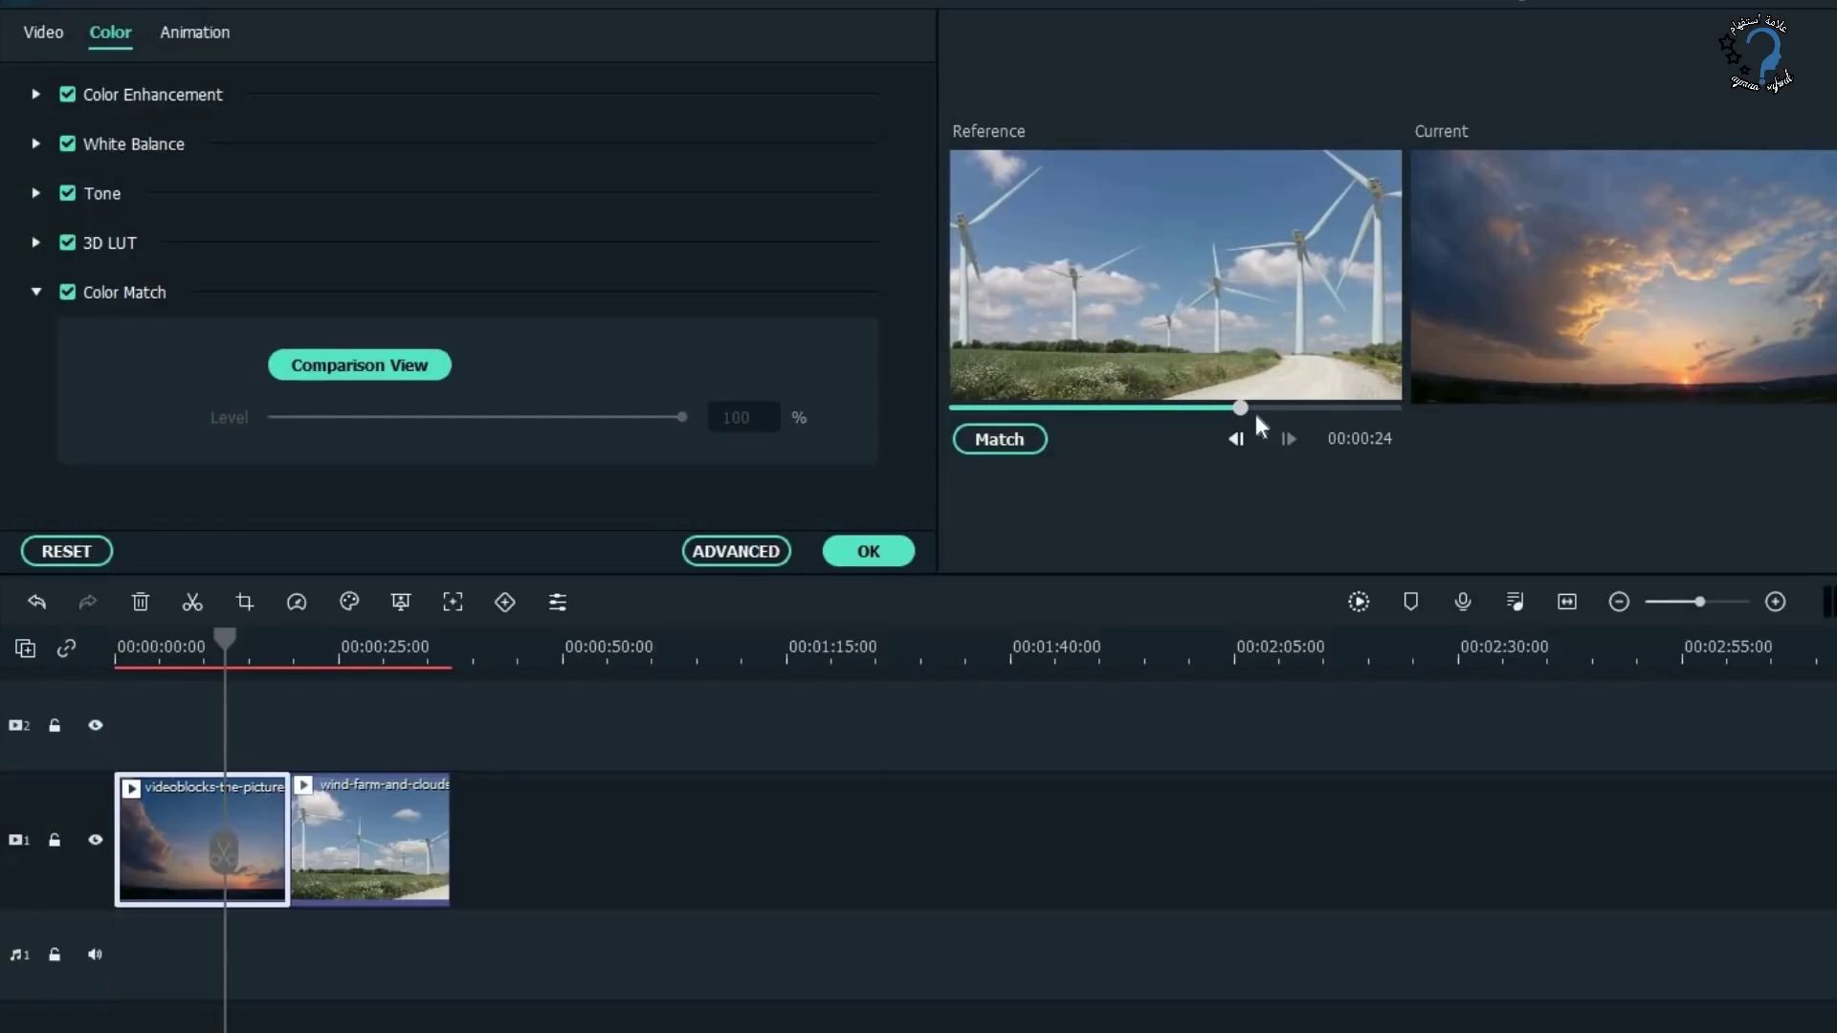
{"action": "left_click_drag", "start_coordinate": [1244, 410], "coordinate": [1291, 408]}
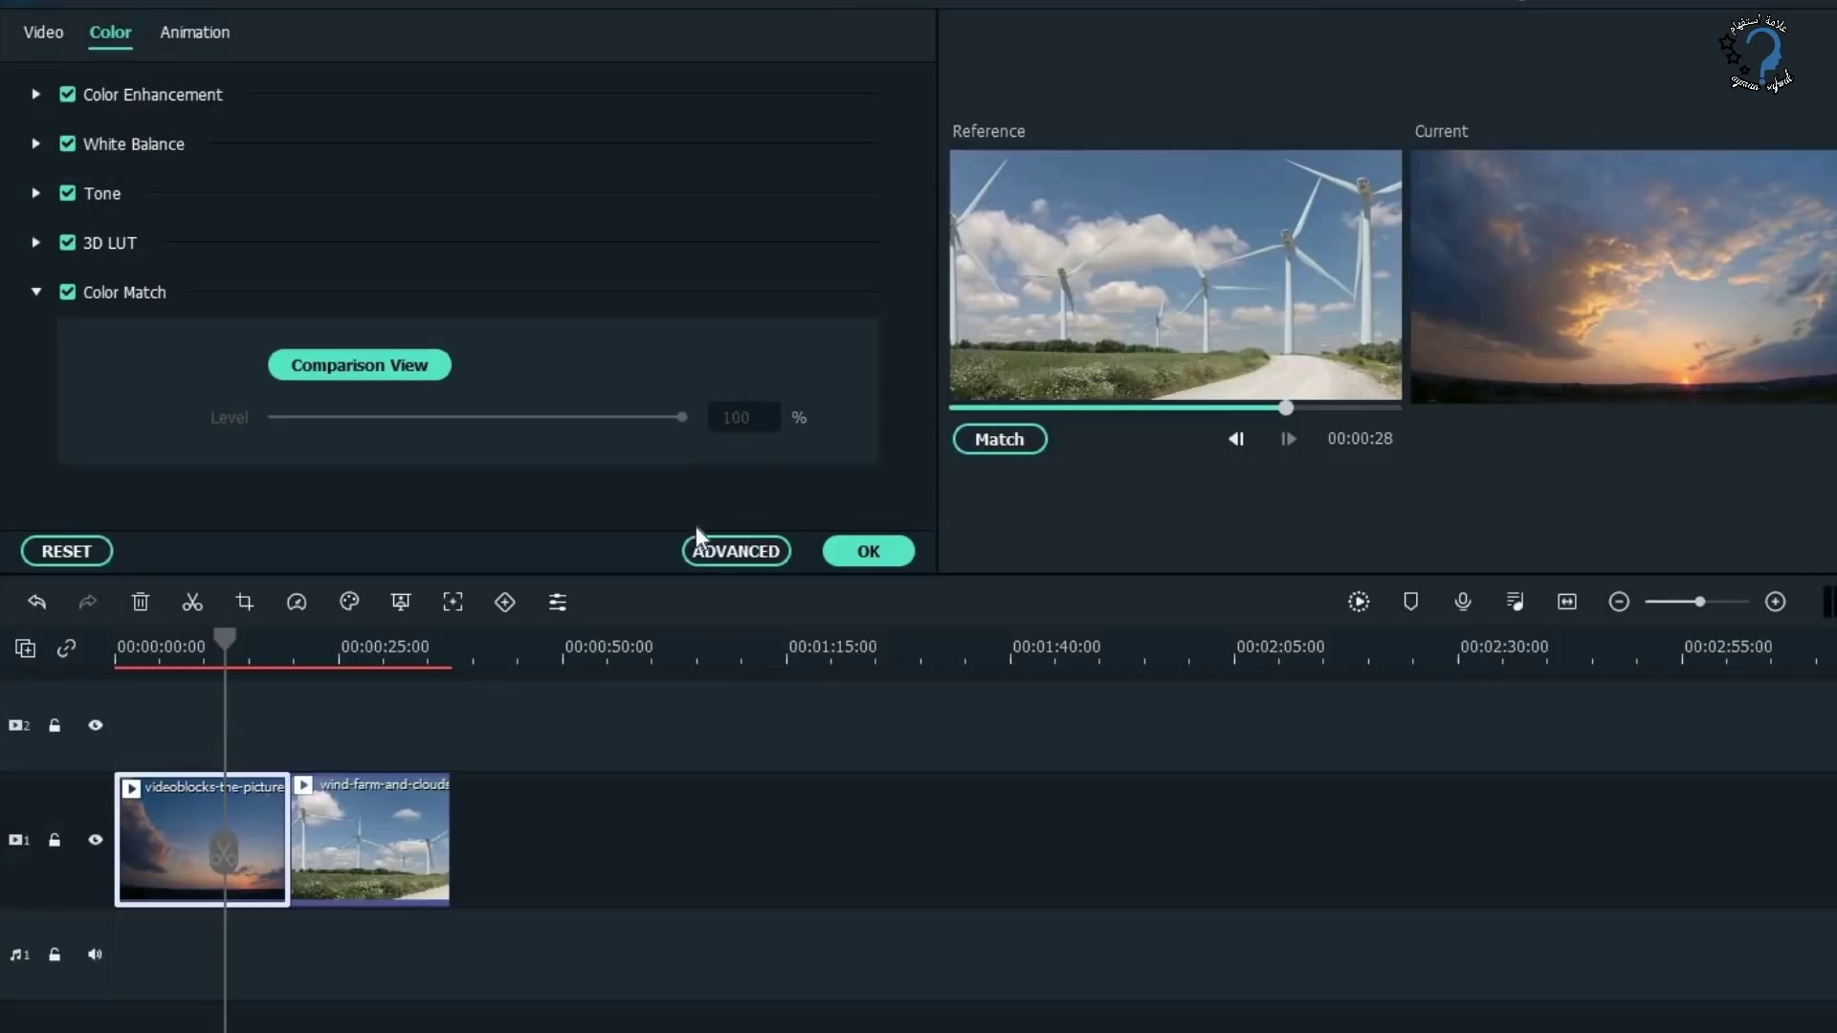
{"action": "left_click", "coordinate": [989, 438]}
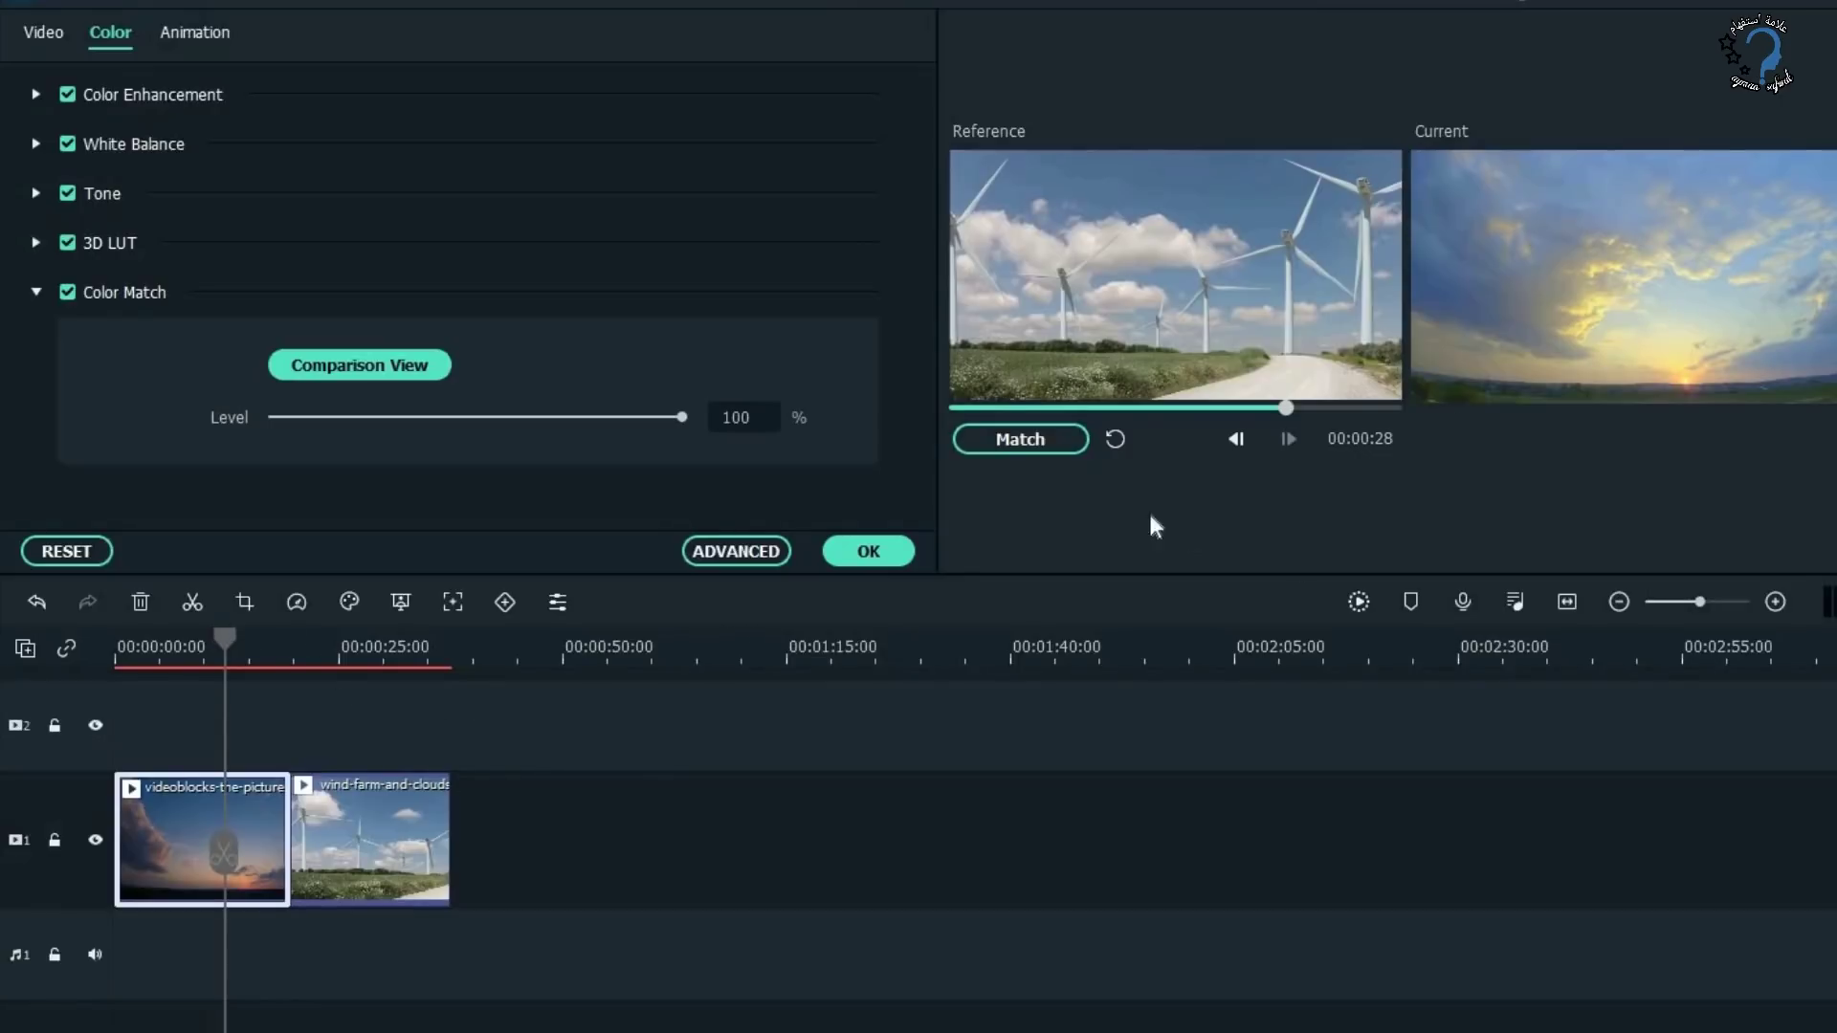
{"action": "left_click", "coordinate": [905, 552]}
Scrub through the sunrise and wind farm clips to compare their matched colors.
{"action": "left_click_drag", "start_coordinate": [222, 647], "coordinate": [167, 647]}
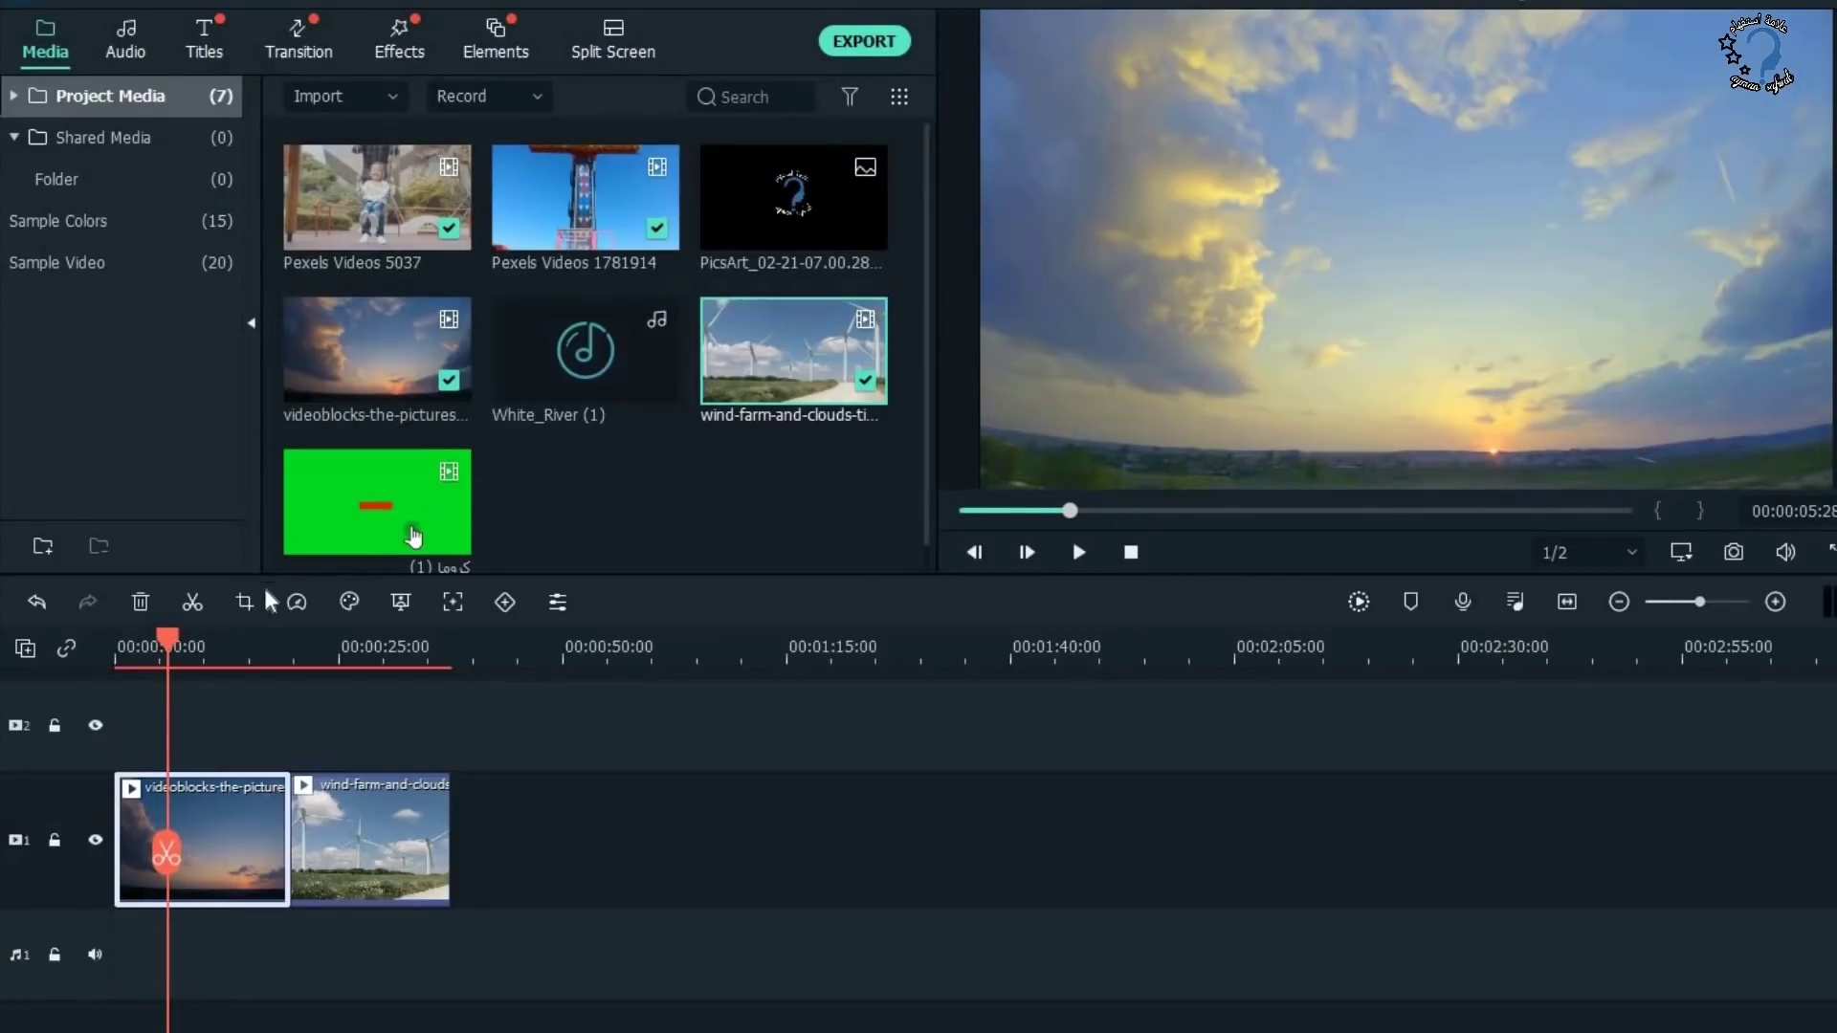
{"action": "left_click_drag", "start_coordinate": [163, 648], "coordinate": [325, 666]}
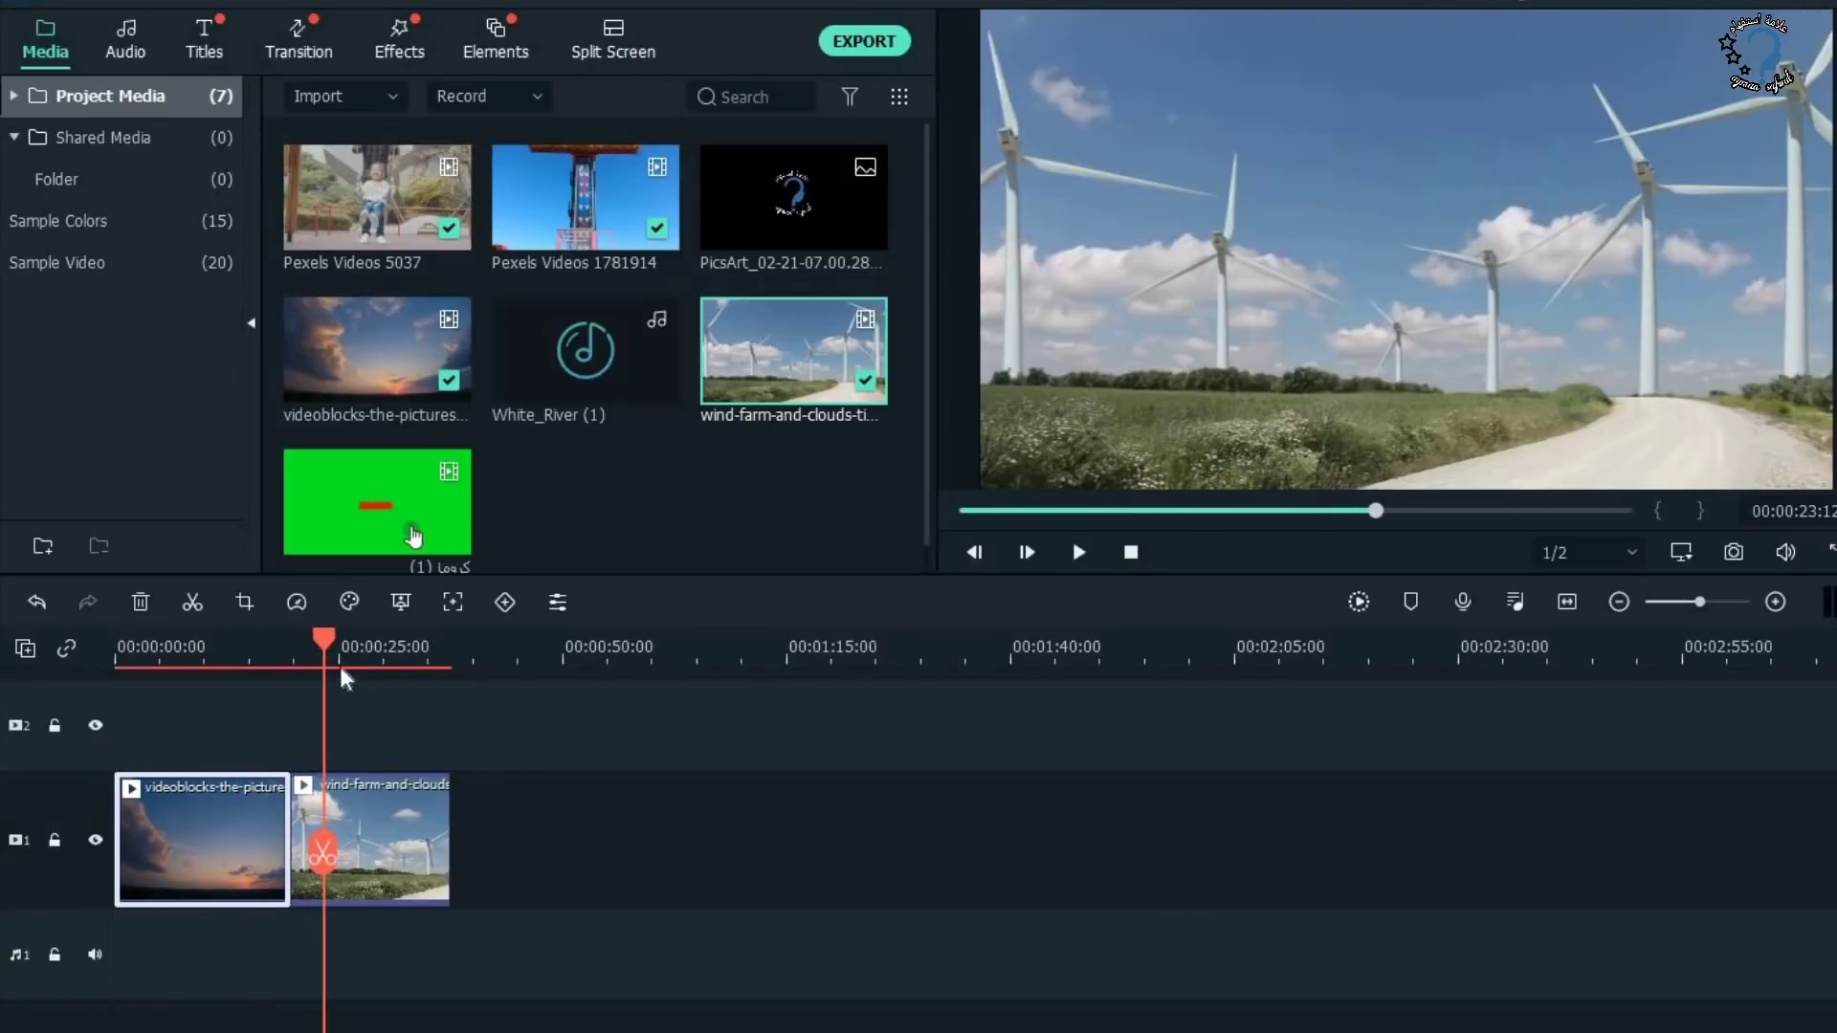
{"action": "left_click_drag", "start_coordinate": [328, 646], "coordinate": [257, 669]}
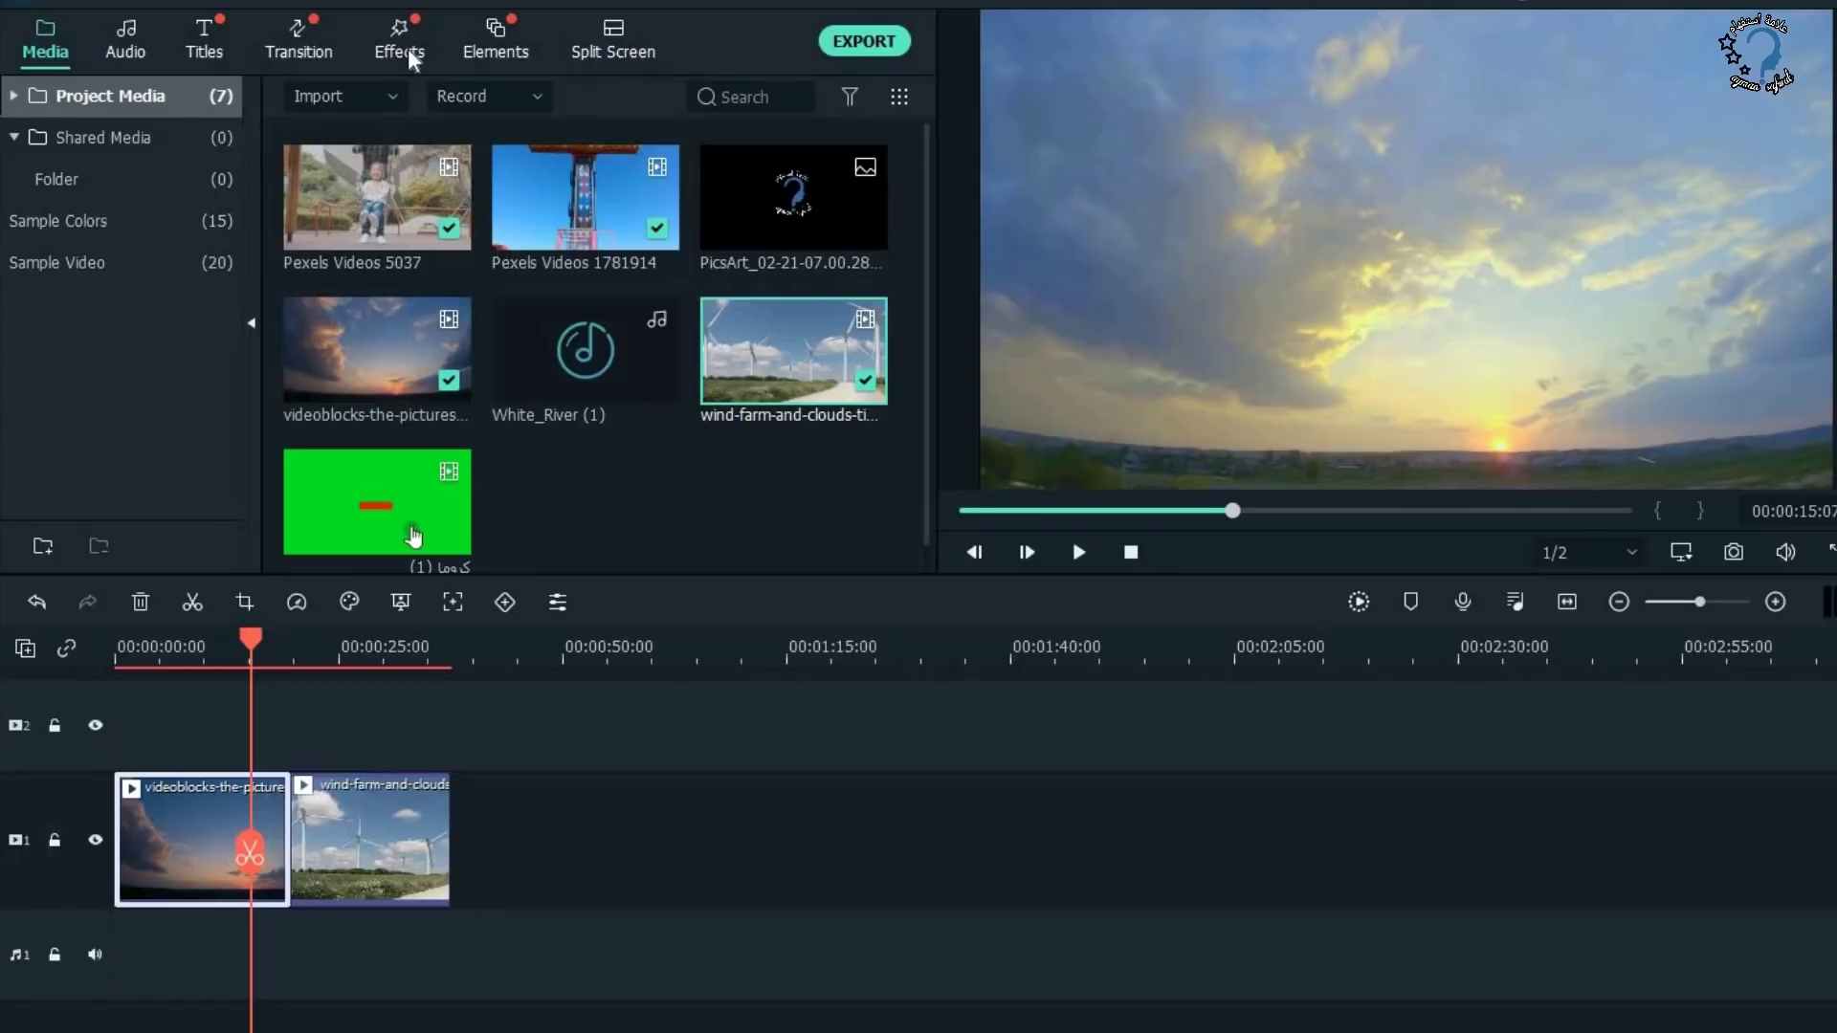
Delete both clips from the timeline and place Pexels Videos 5037 at the start of video track 1.
{"action": "left_click_drag", "start_coordinate": [608, 842], "coordinate": [230, 846]}
{"action": "key", "text": "Delete"}
{"action": "left_click_drag", "start_coordinate": [377, 201], "coordinate": [113, 846]}
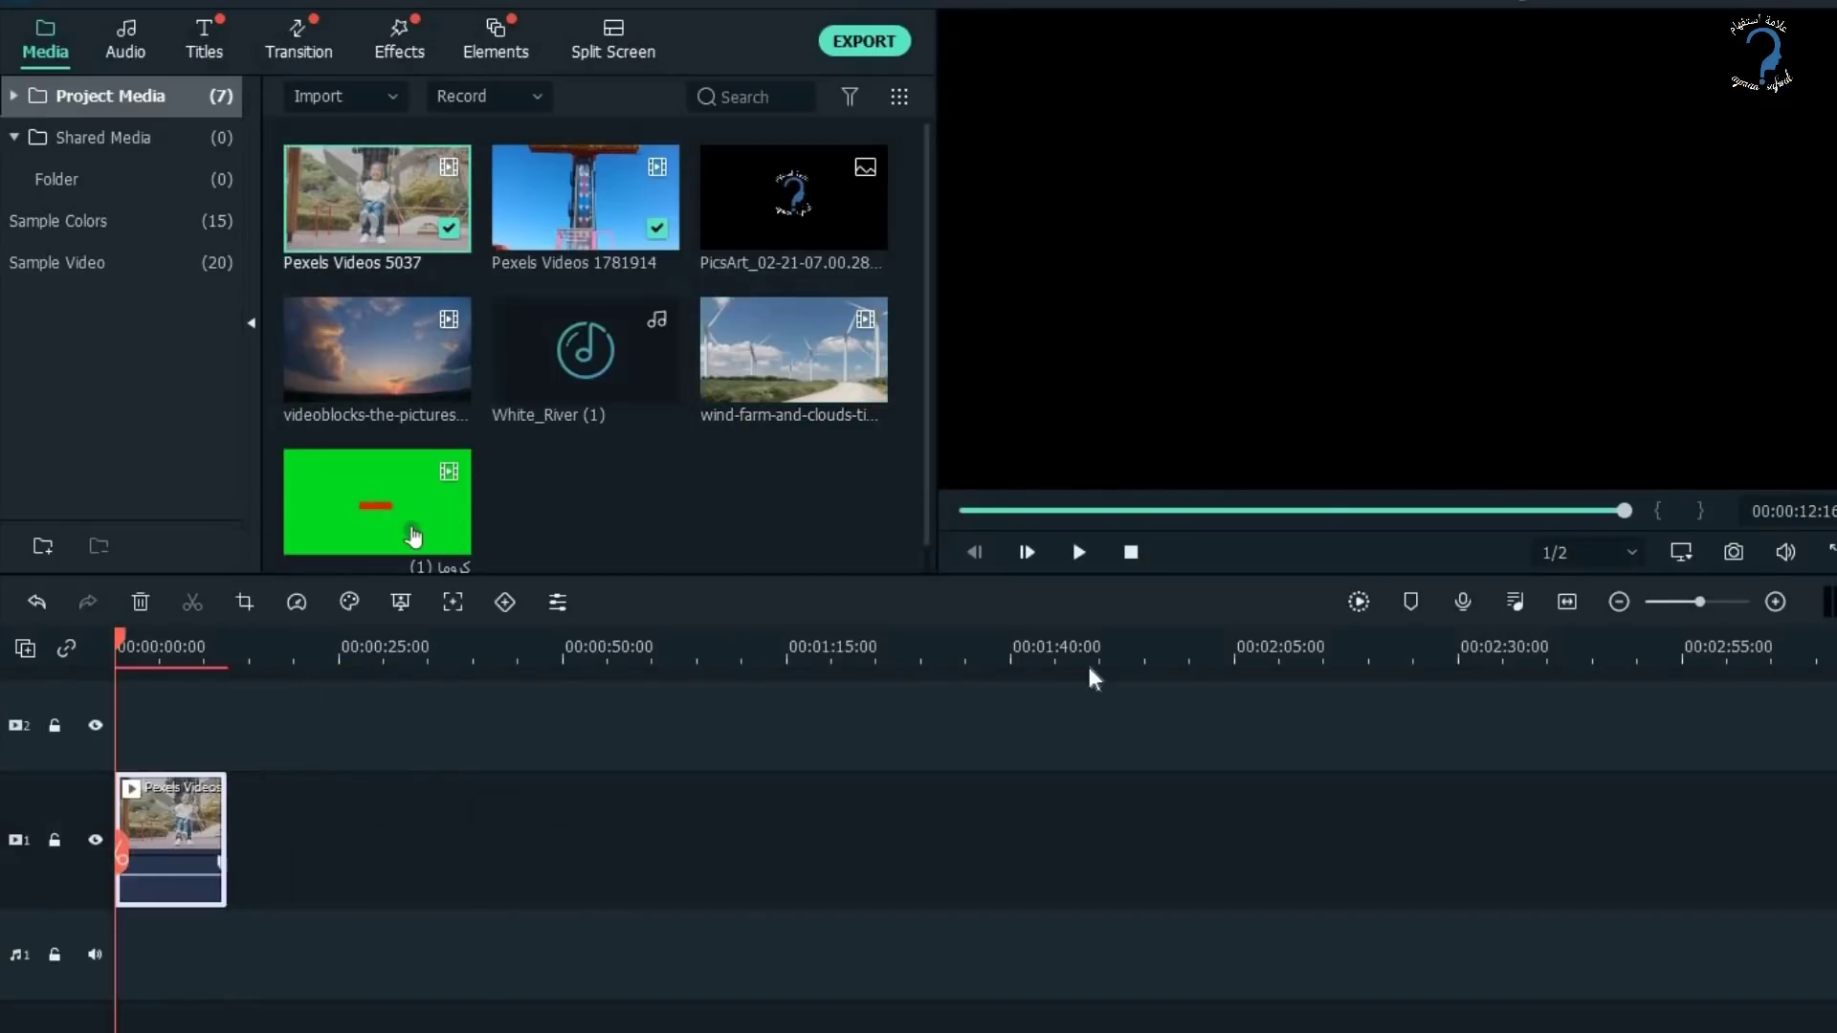
{"action": "left_click", "coordinate": [1771, 603]}
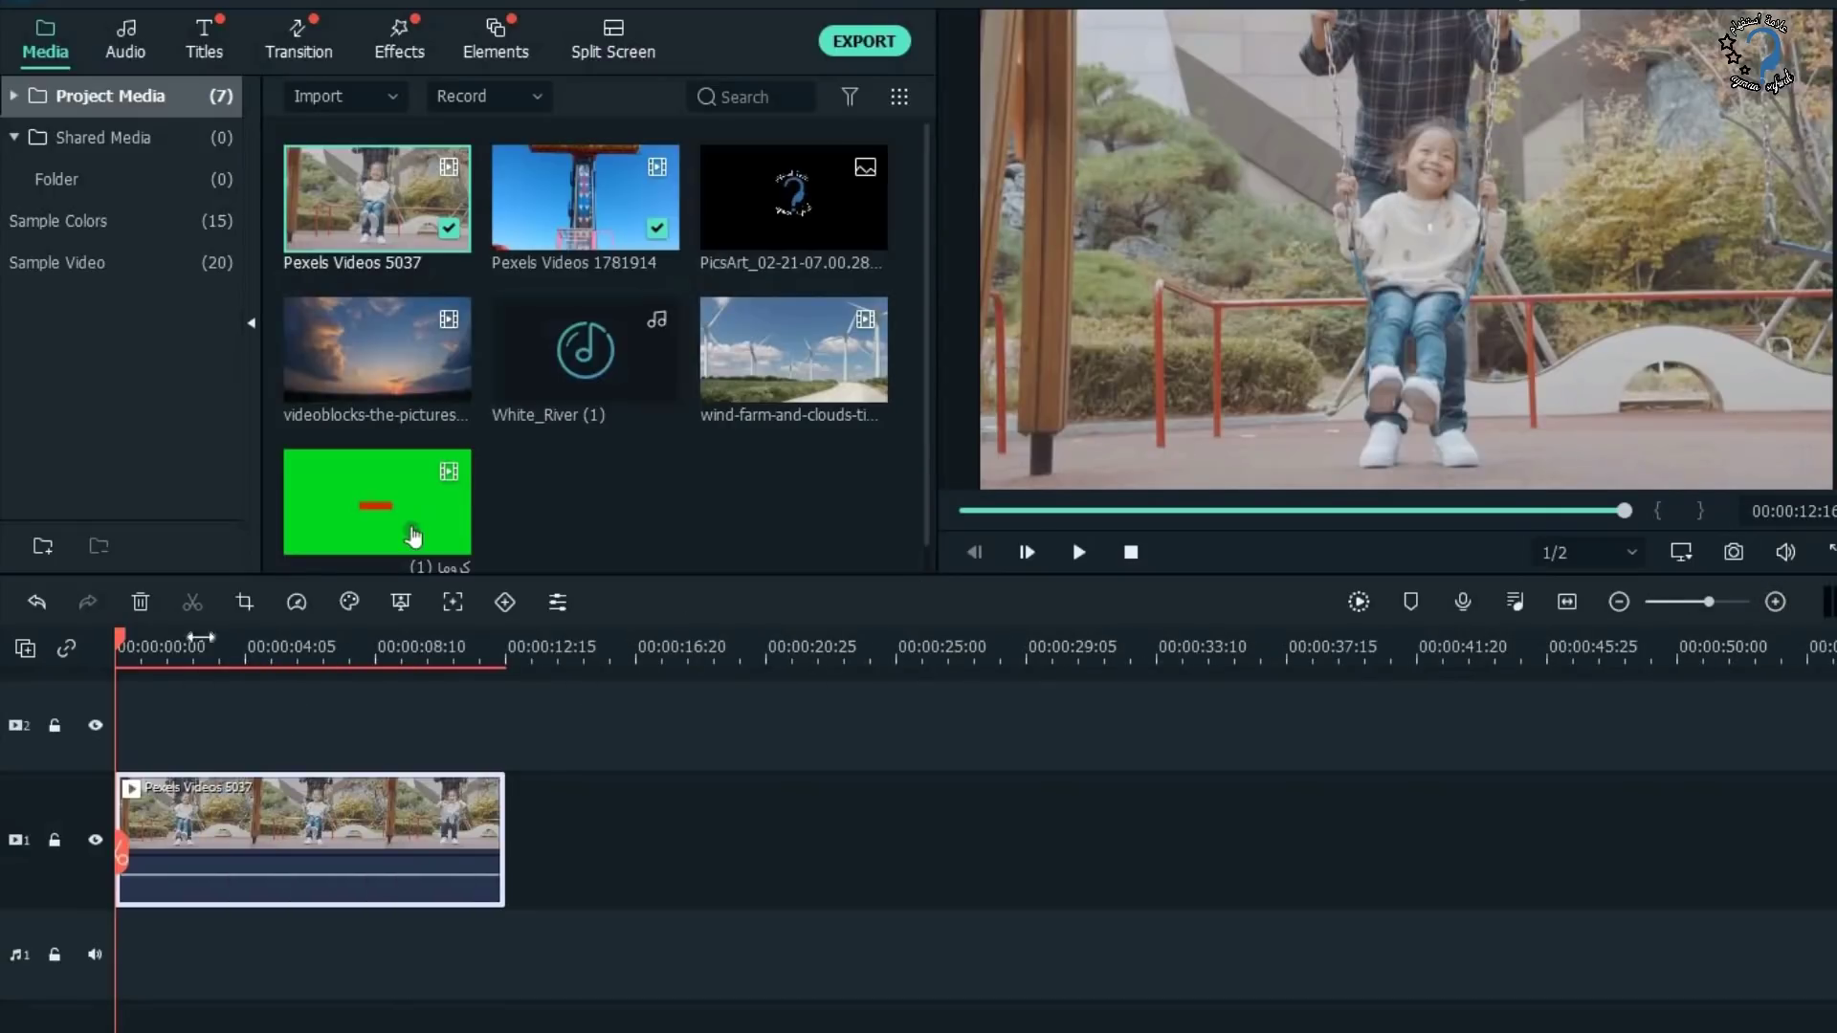
Preview the Pexels Videos 5037 clip and enable Motion Tracking on it with the playhead at 00:00:02:13.
{"action": "key", "text": "space"}
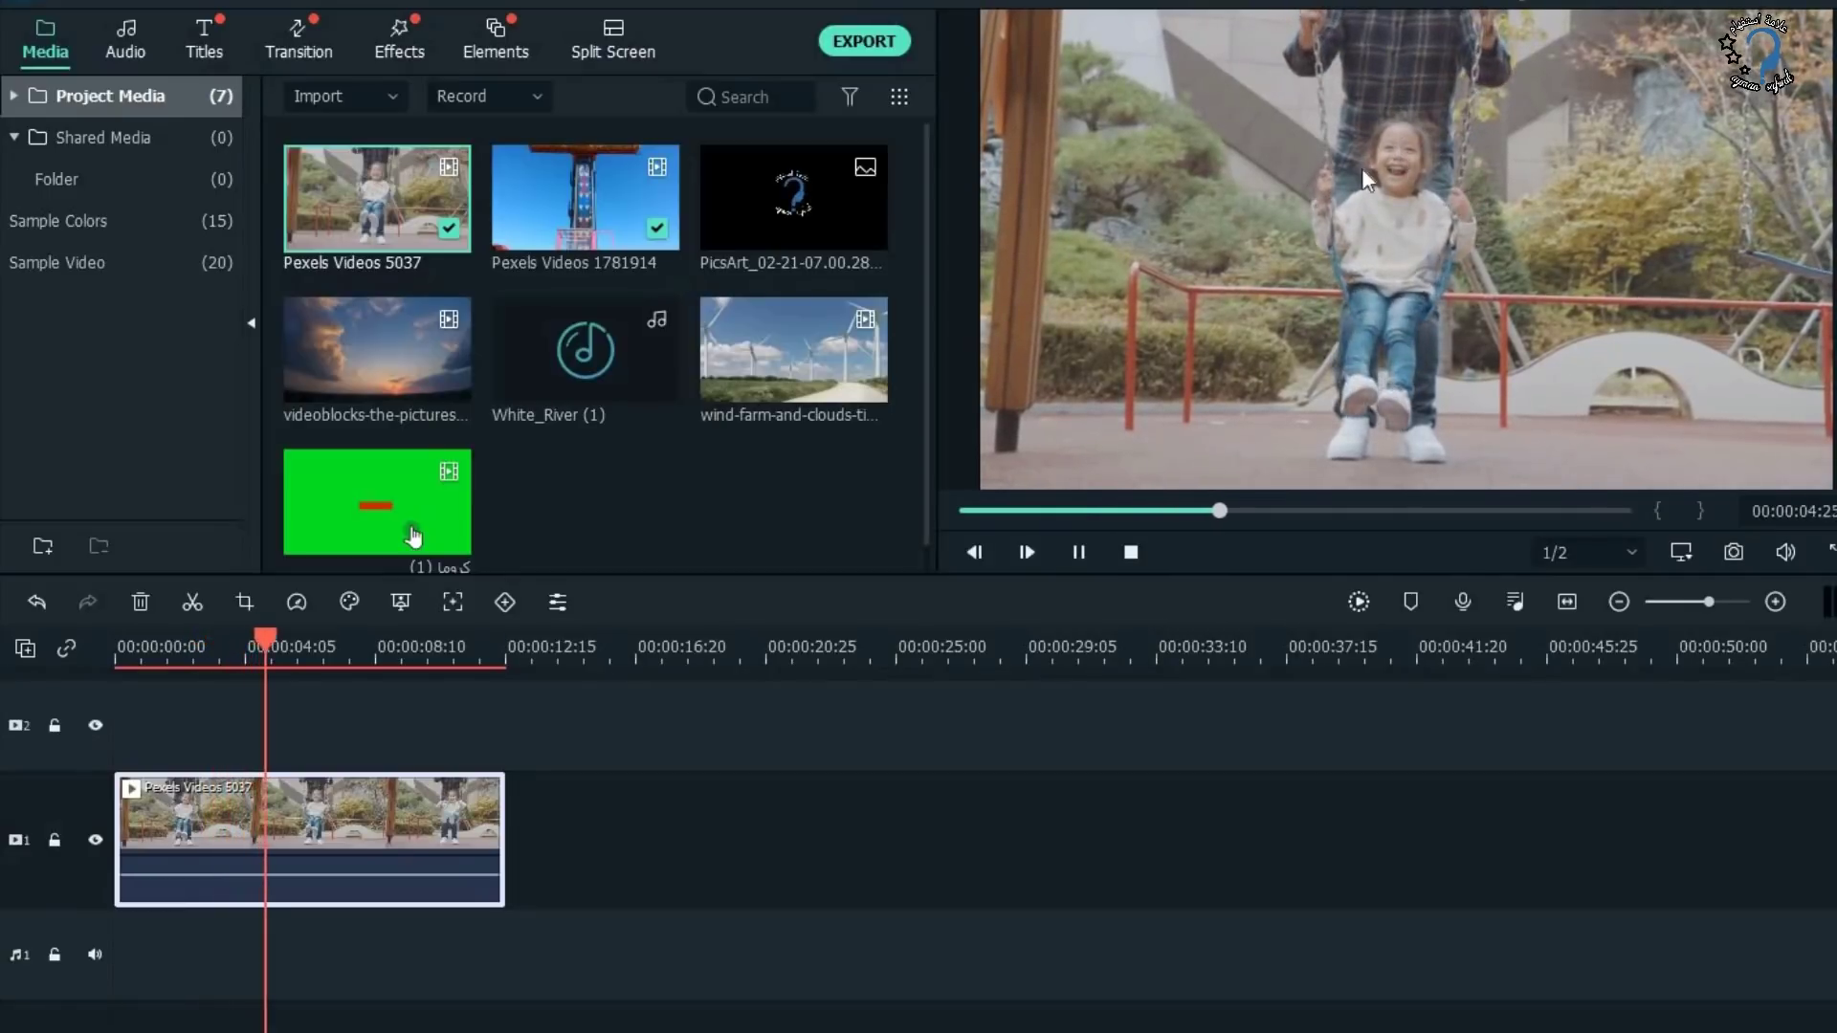
{"action": "left_click", "coordinate": [1079, 552]}
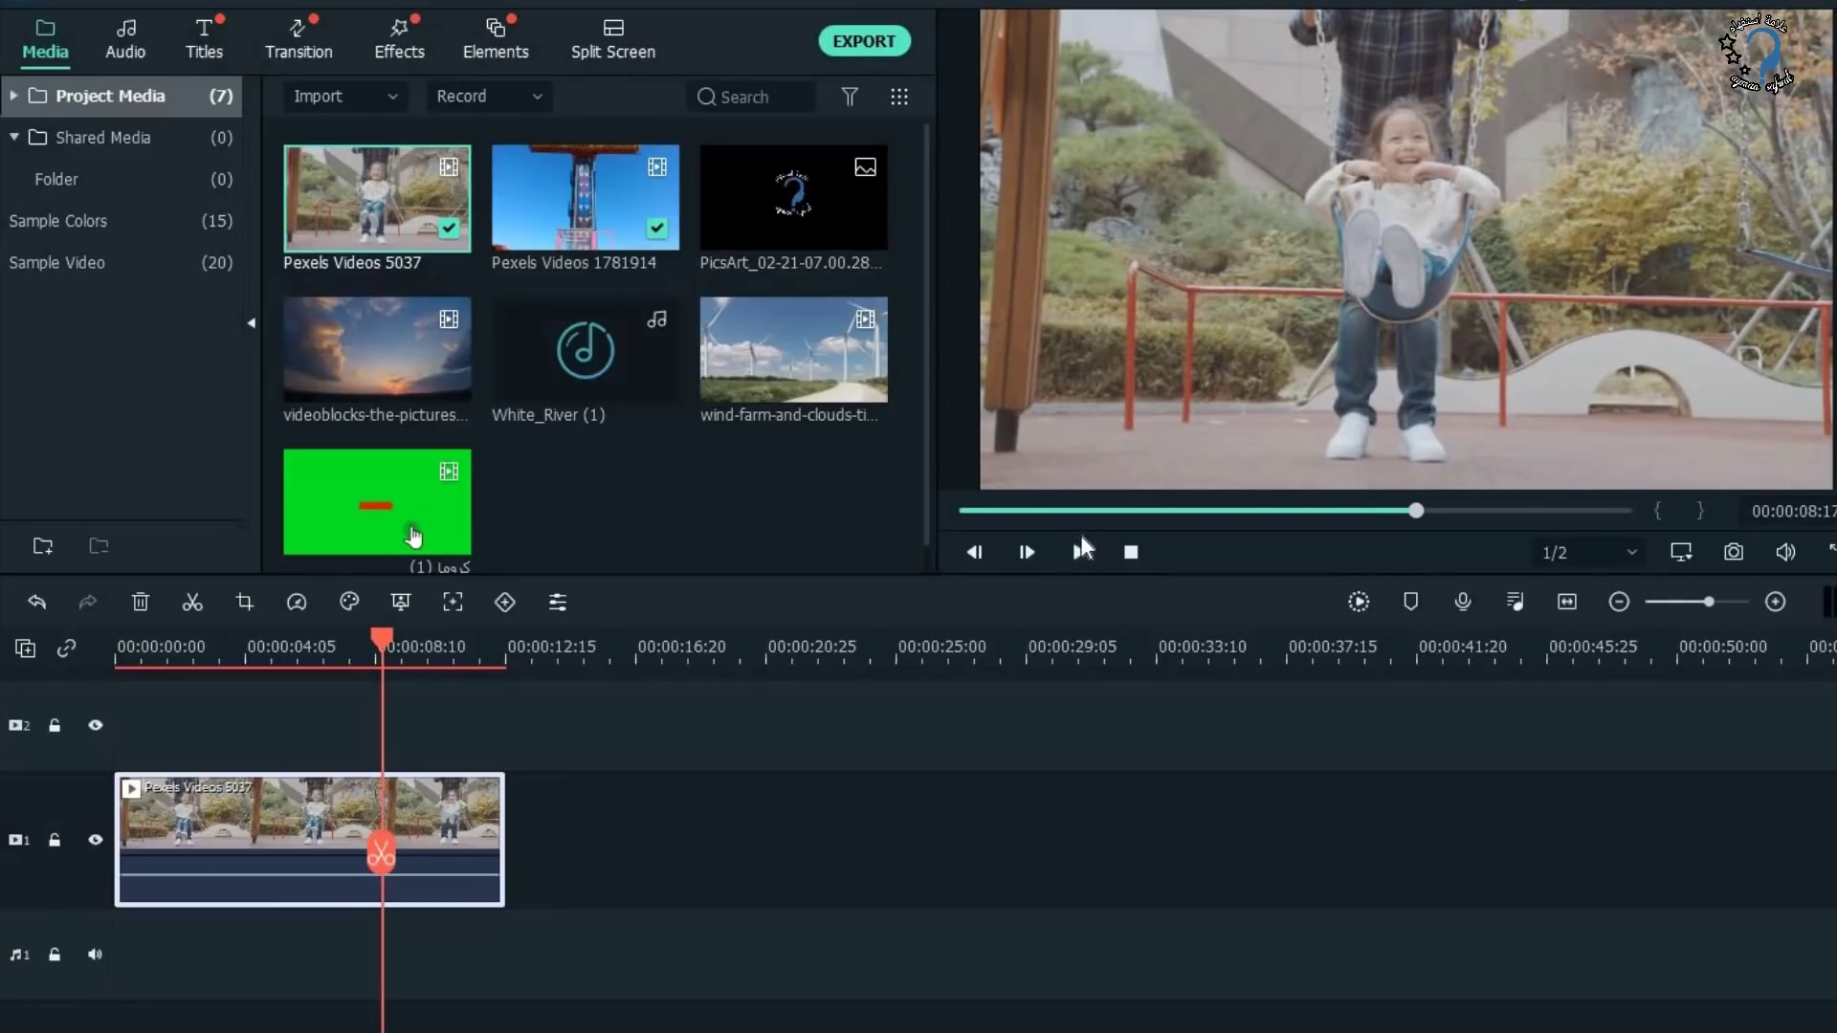
{"action": "left_click_drag", "start_coordinate": [382, 639], "coordinate": [191, 640]}
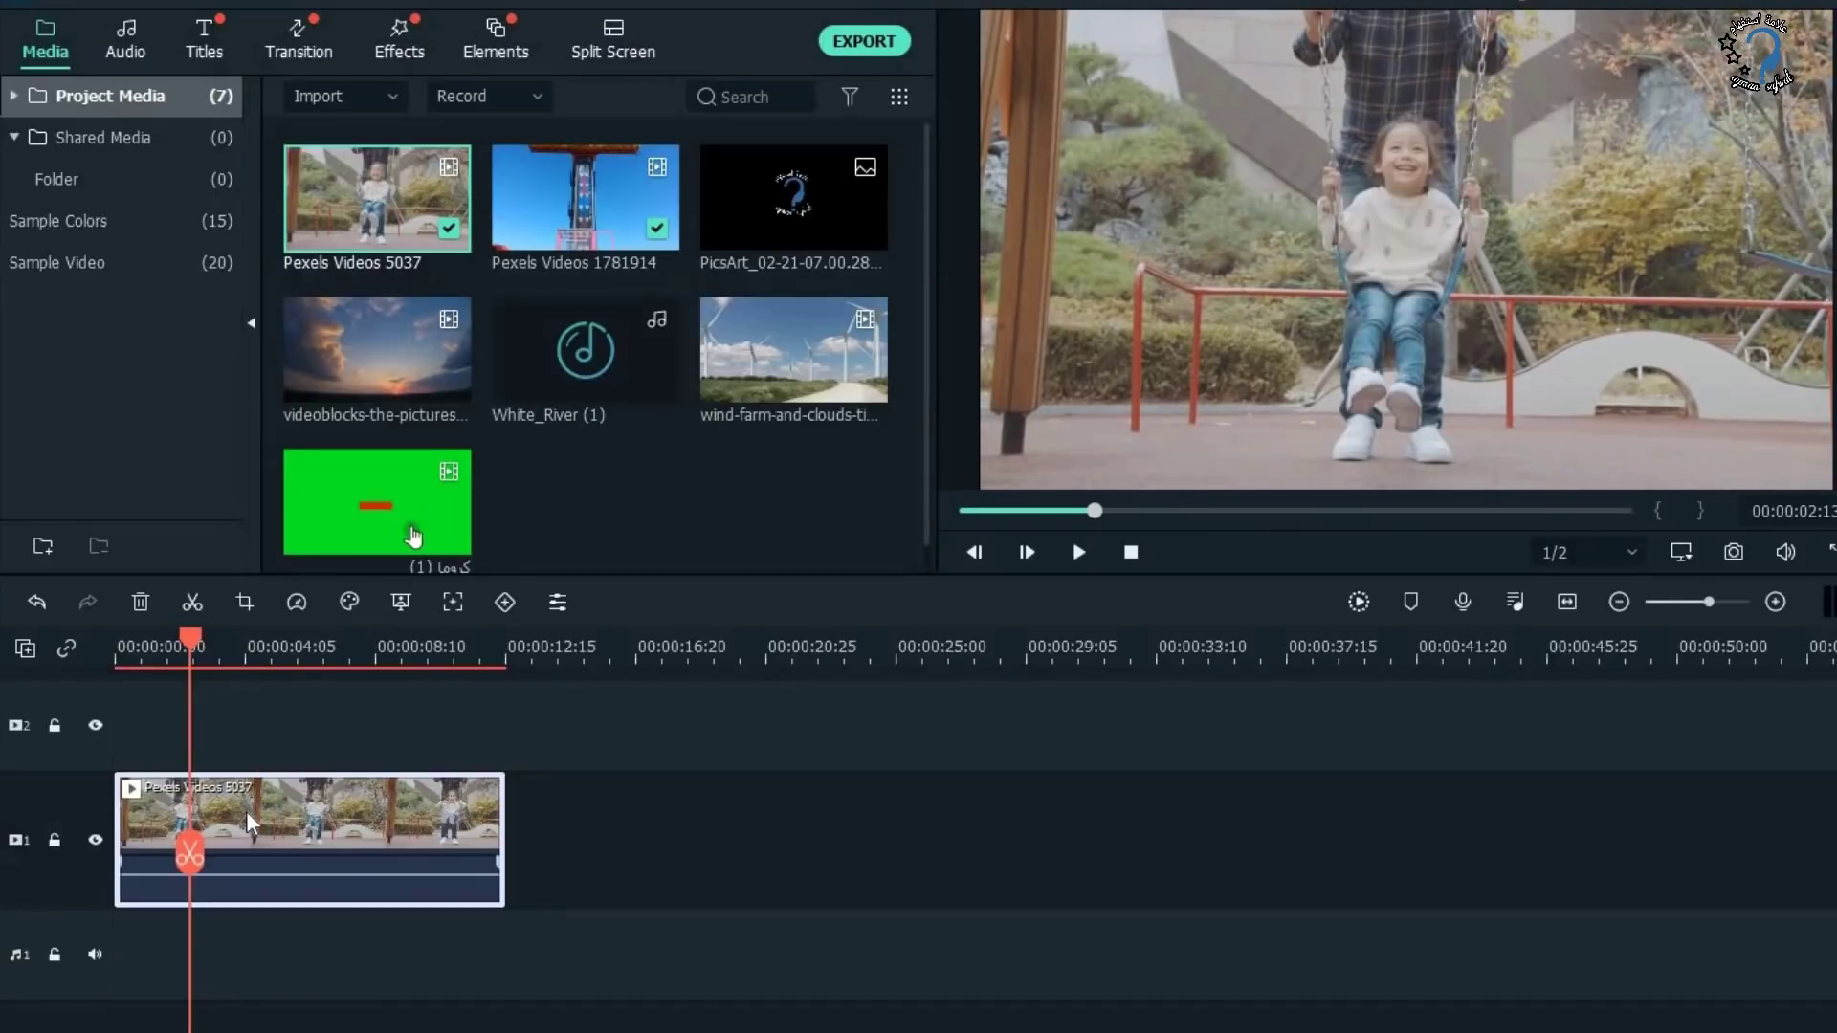
{"action": "double_click", "coordinate": [251, 823]}
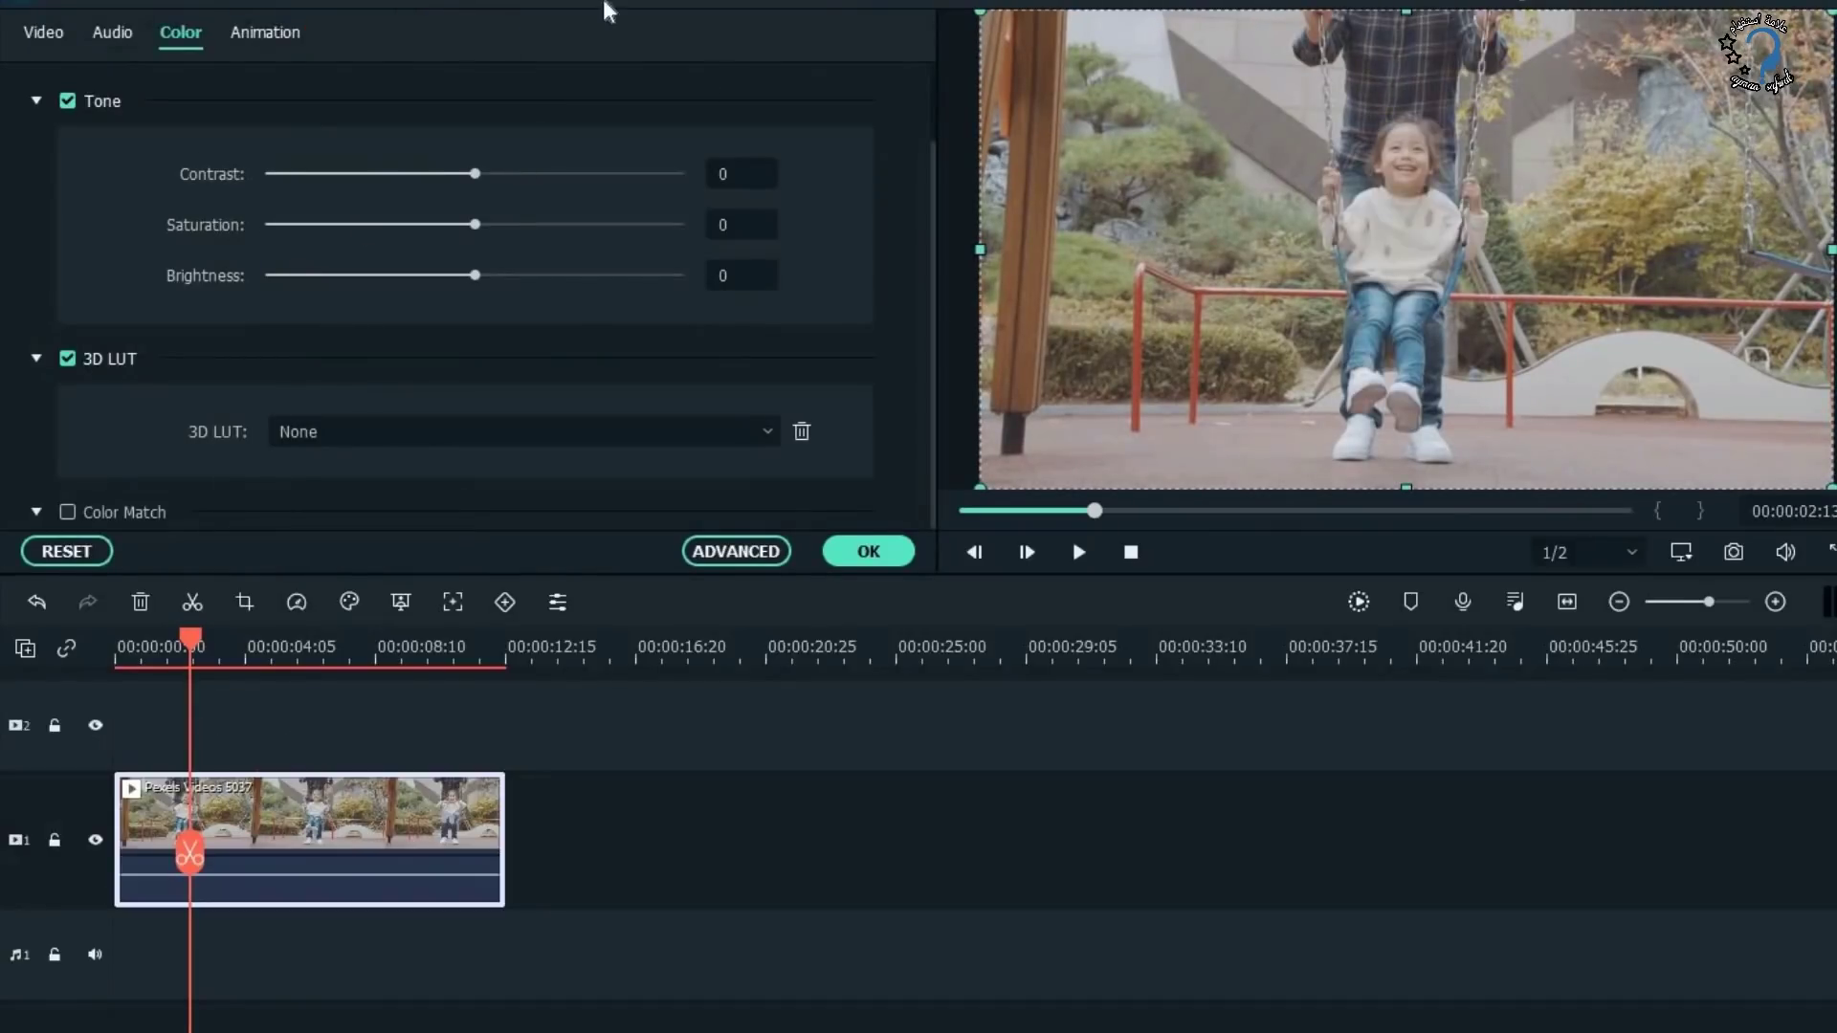
{"action": "left_click", "coordinate": [50, 43]}
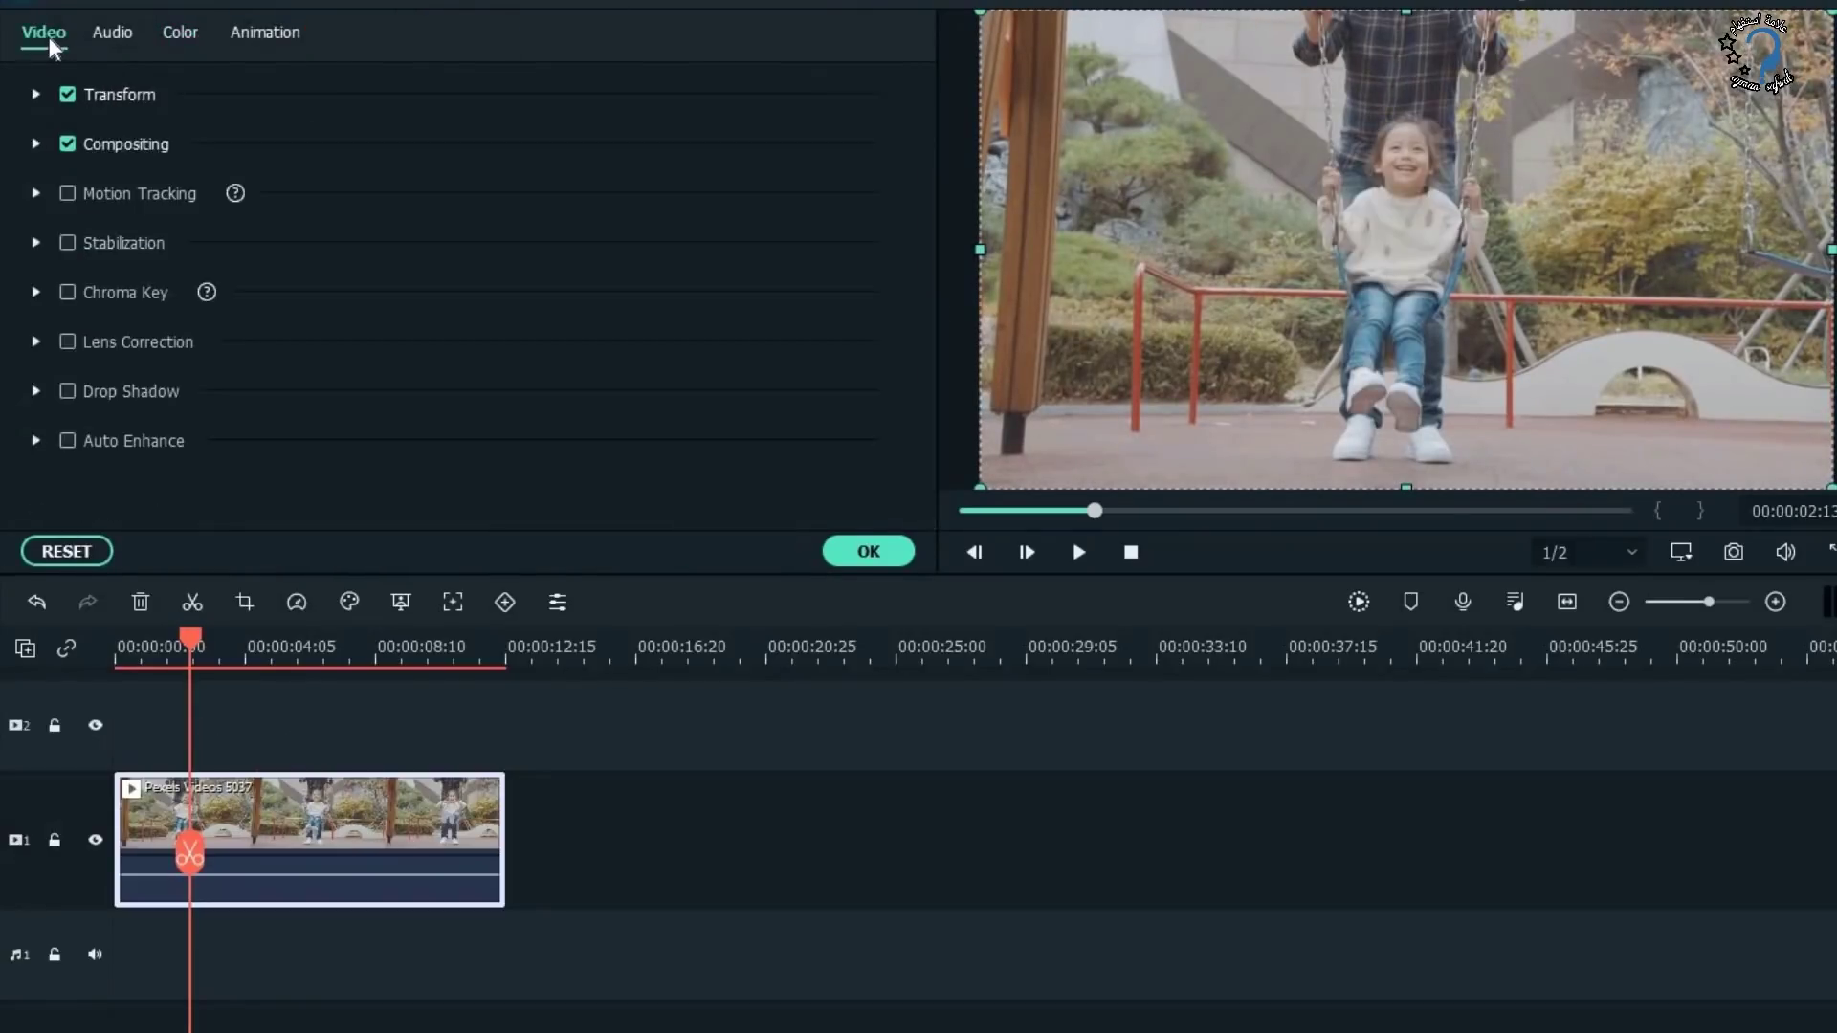
{"action": "left_click", "coordinate": [67, 193]}
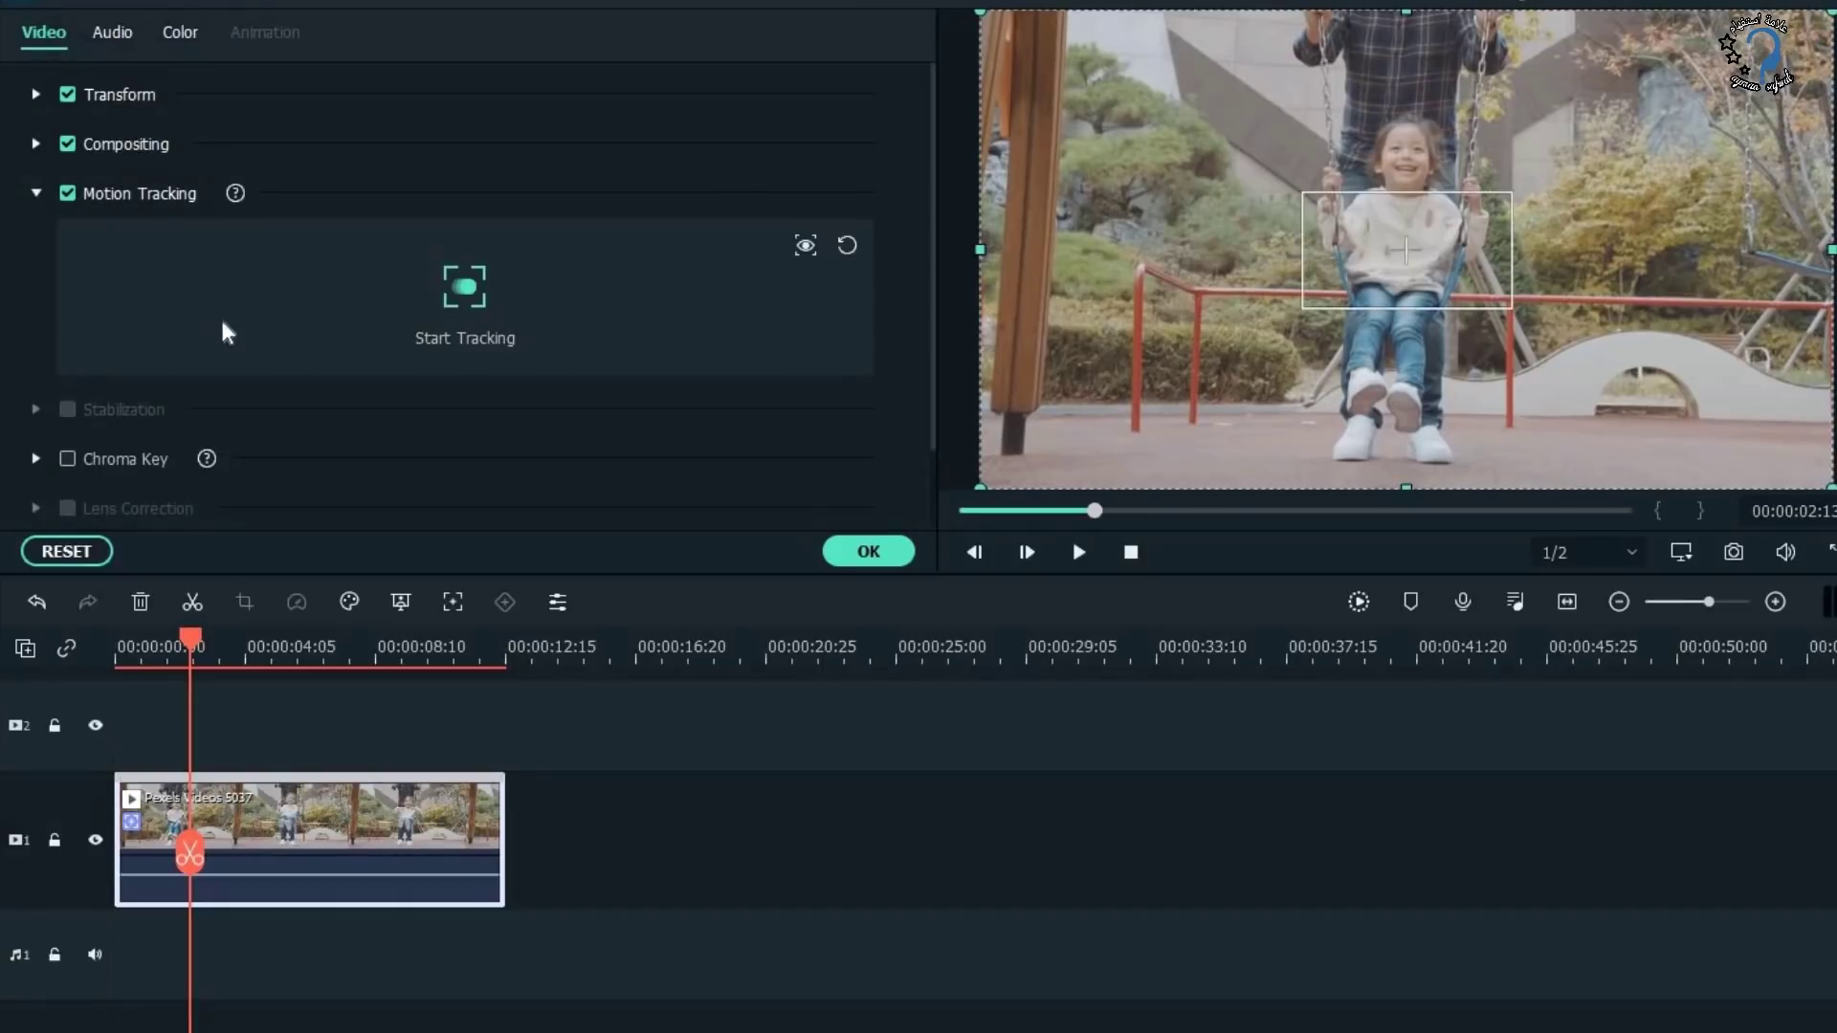
Fit the tracking box around the child's face, run the motion tracking, and confirm the settings.
{"action": "left_click_drag", "start_coordinate": [1366, 205], "coordinate": [1378, 113]}
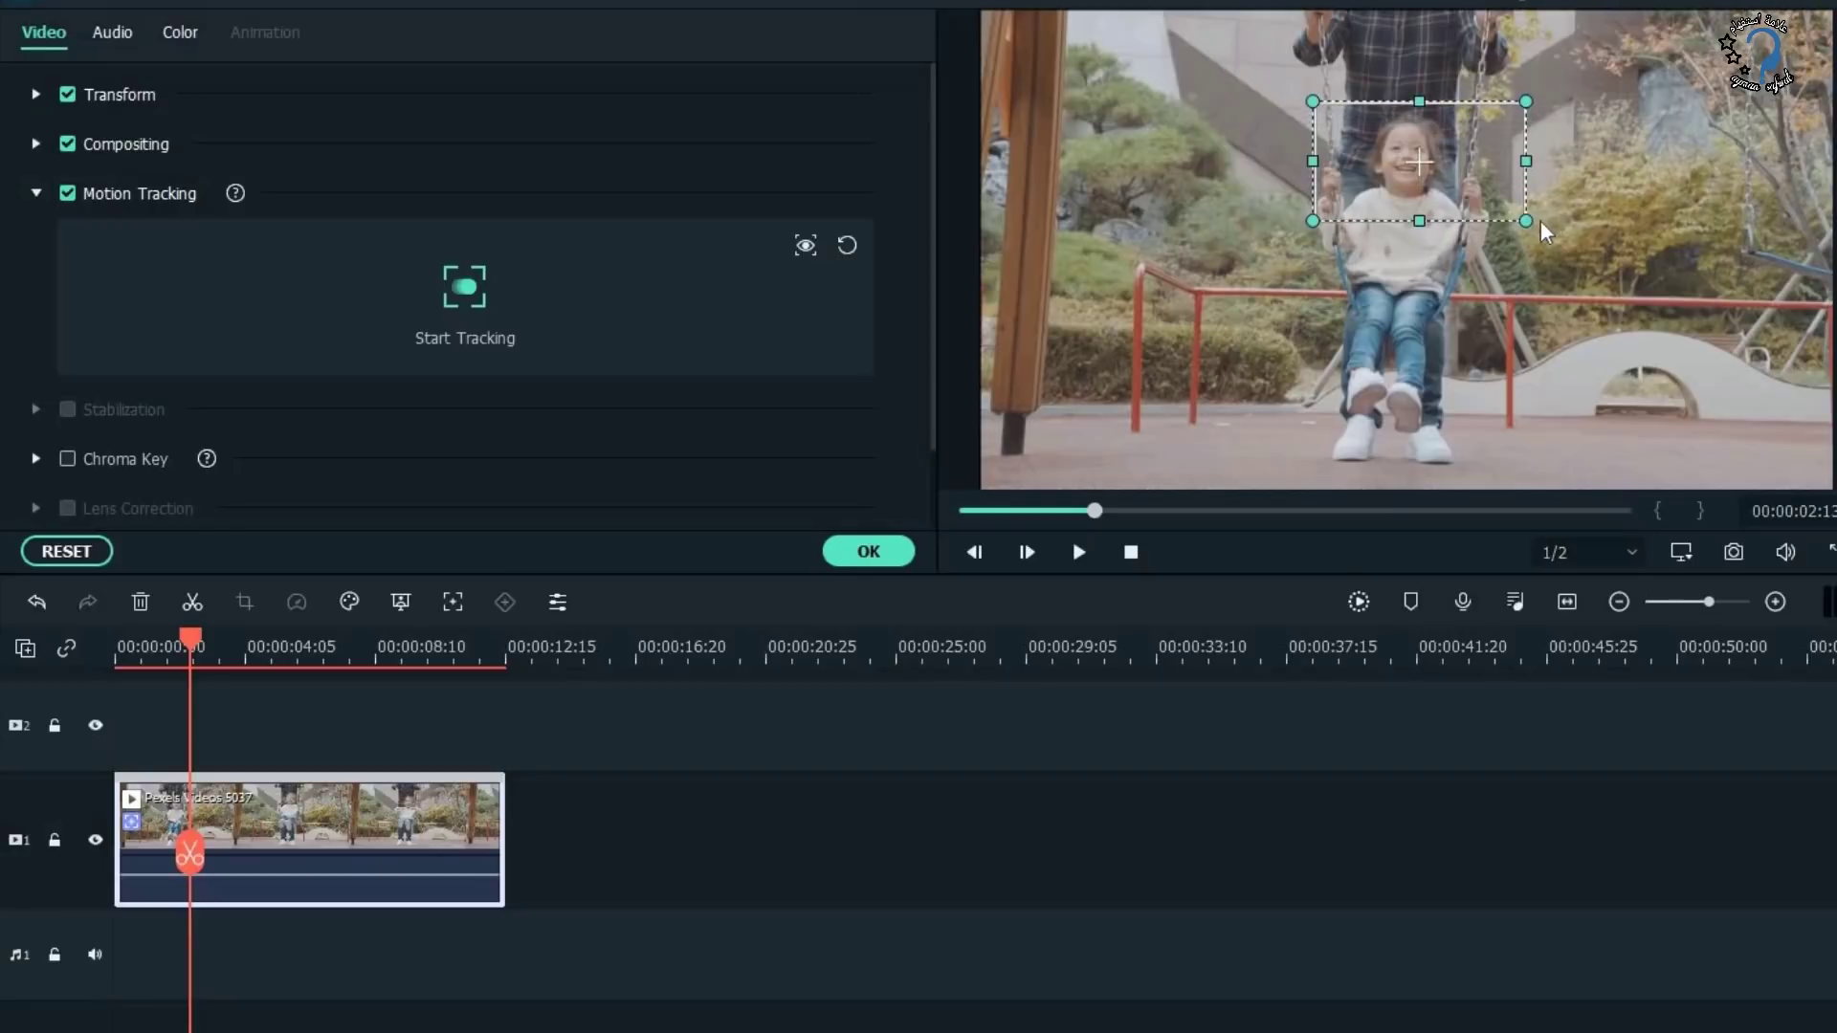
{"action": "left_click_drag", "start_coordinate": [1498, 208], "coordinate": [1398, 184]}
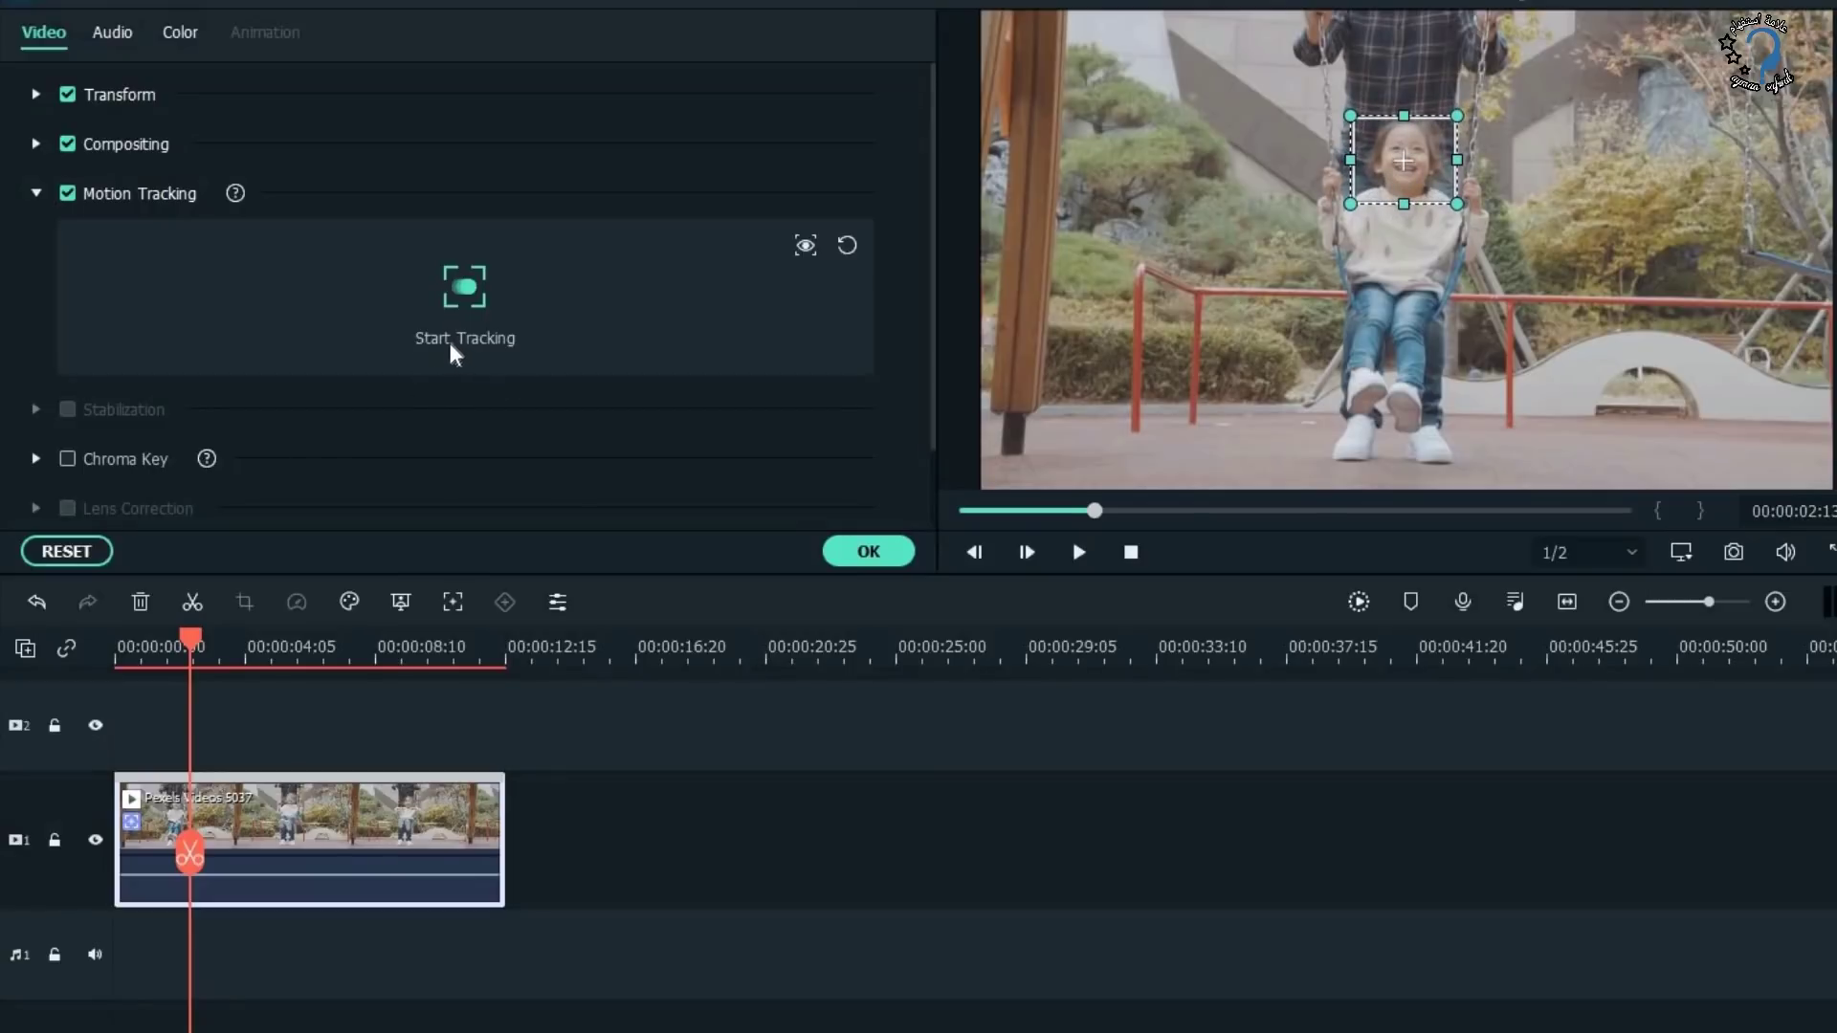
{"action": "left_click", "coordinate": [480, 304]}
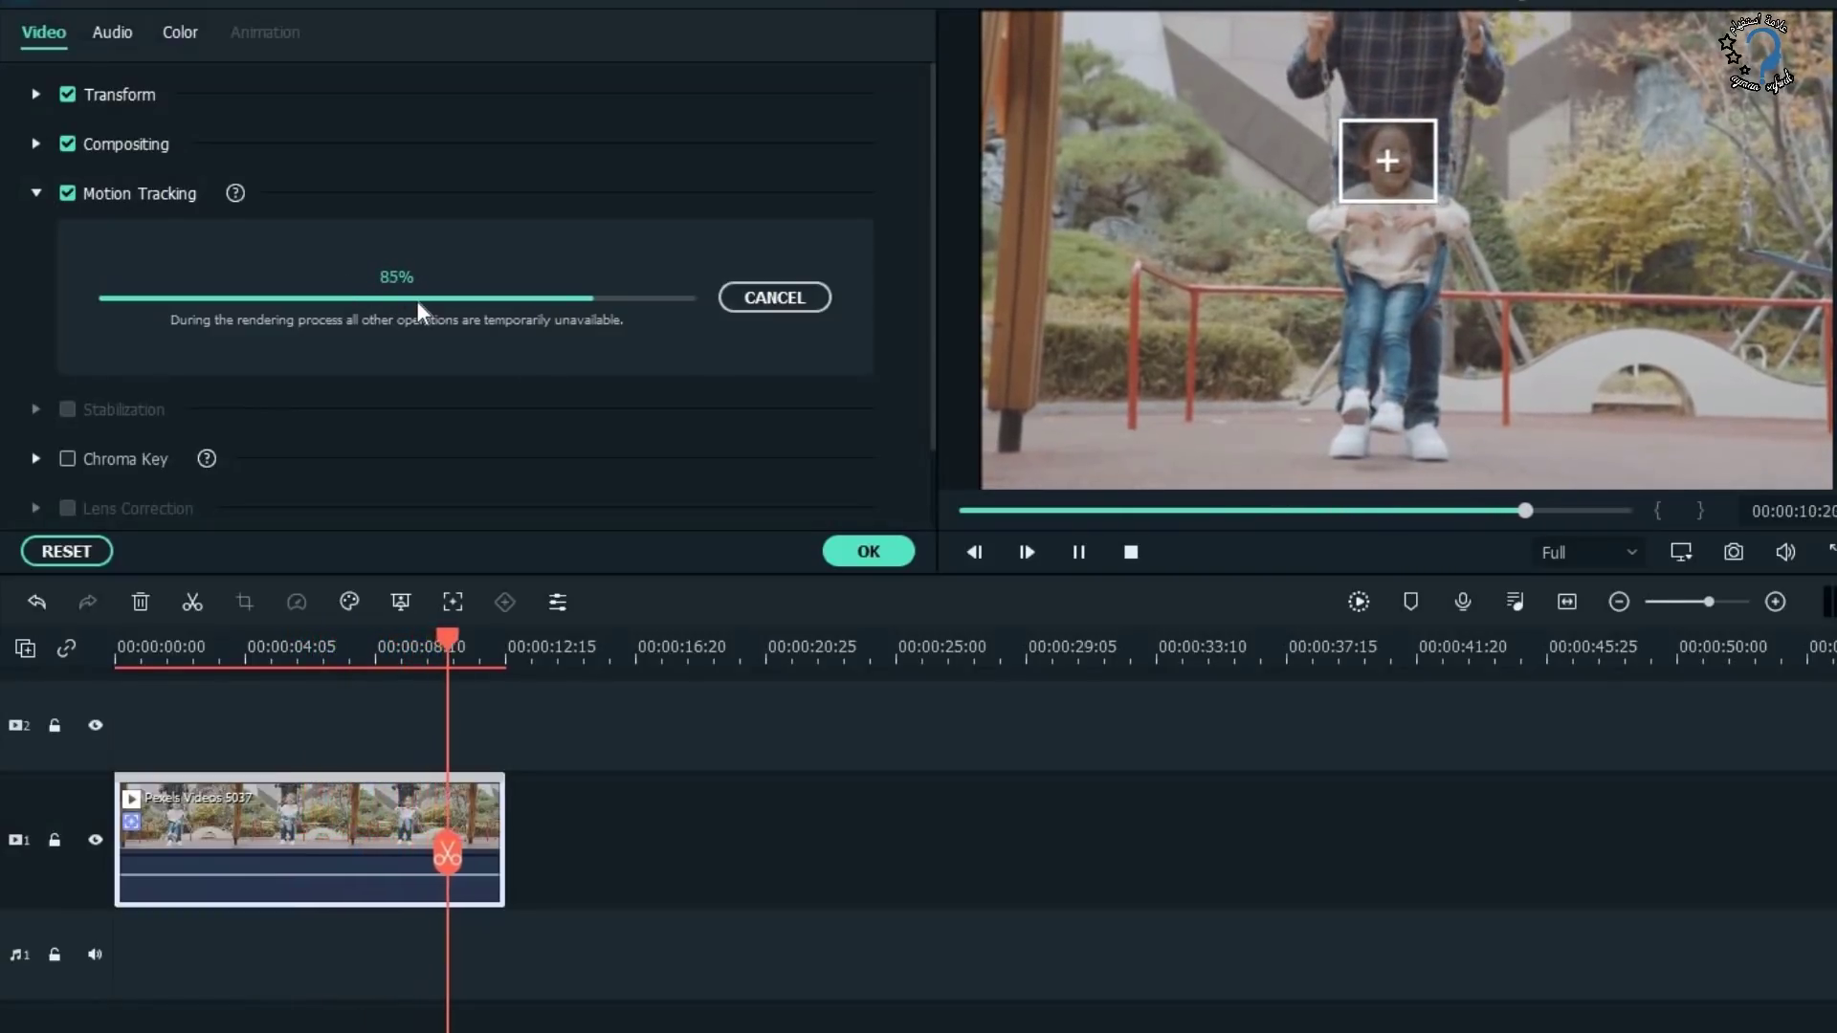
{"action": "left_click", "coordinate": [867, 552]}
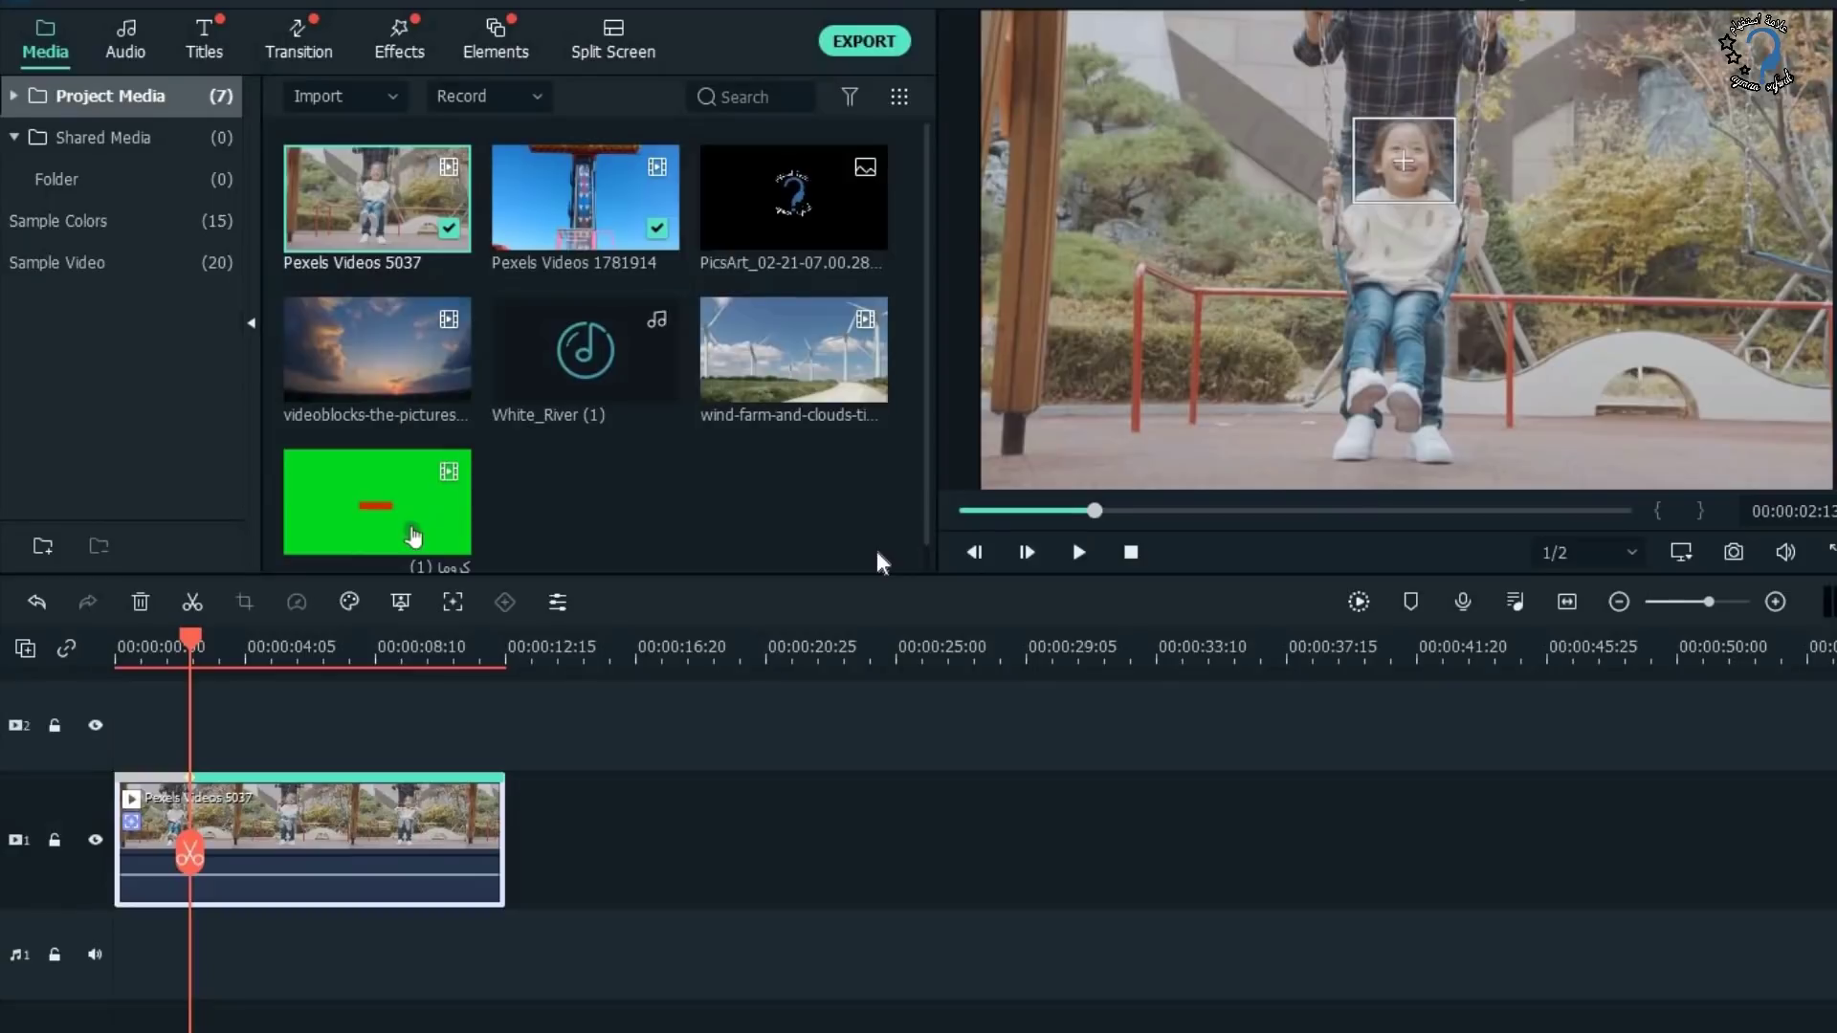
Import the kisspng face-with-tears-of-joy image and place it on video track 2 above the start of the swing clip.
{"action": "right_click", "coordinate": [636, 482]}
{"action": "left_click", "coordinate": [713, 501]}
{"action": "left_click", "coordinate": [812, 402]}
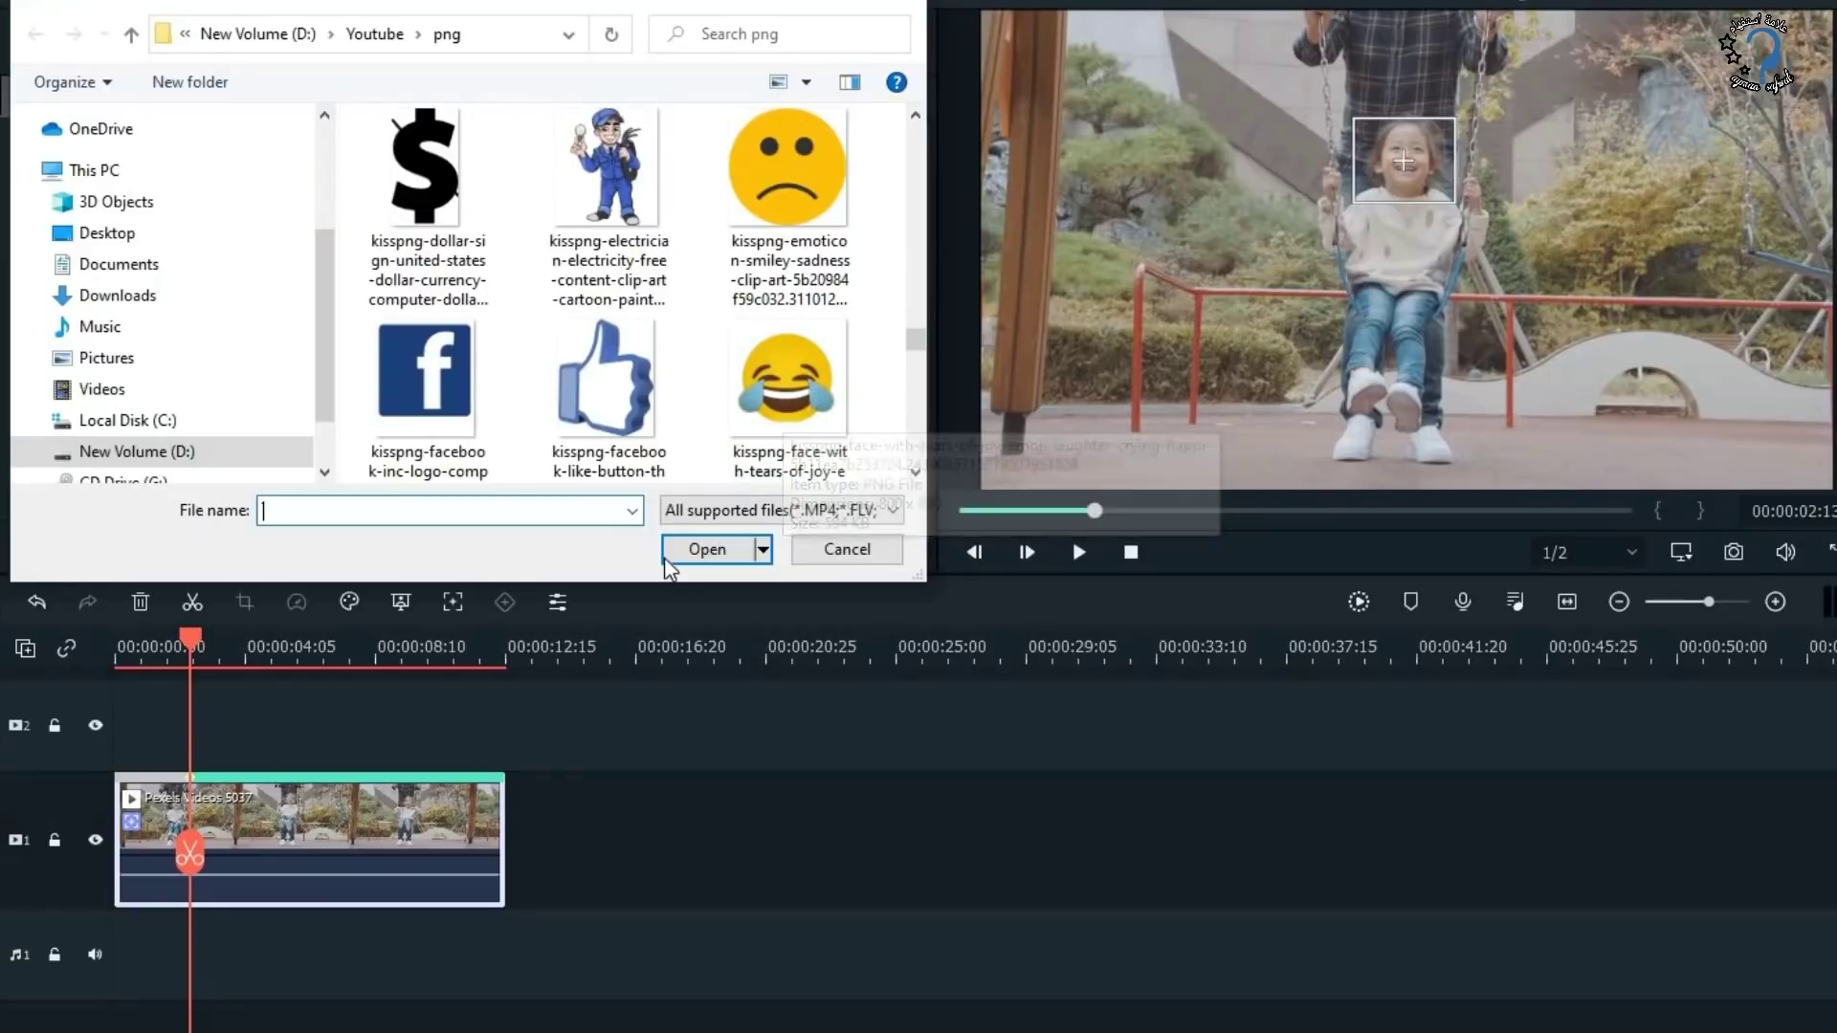
{"action": "left_click", "coordinate": [713, 549]}
{"action": "left_click_drag", "start_coordinate": [632, 512], "coordinate": [244, 758]}
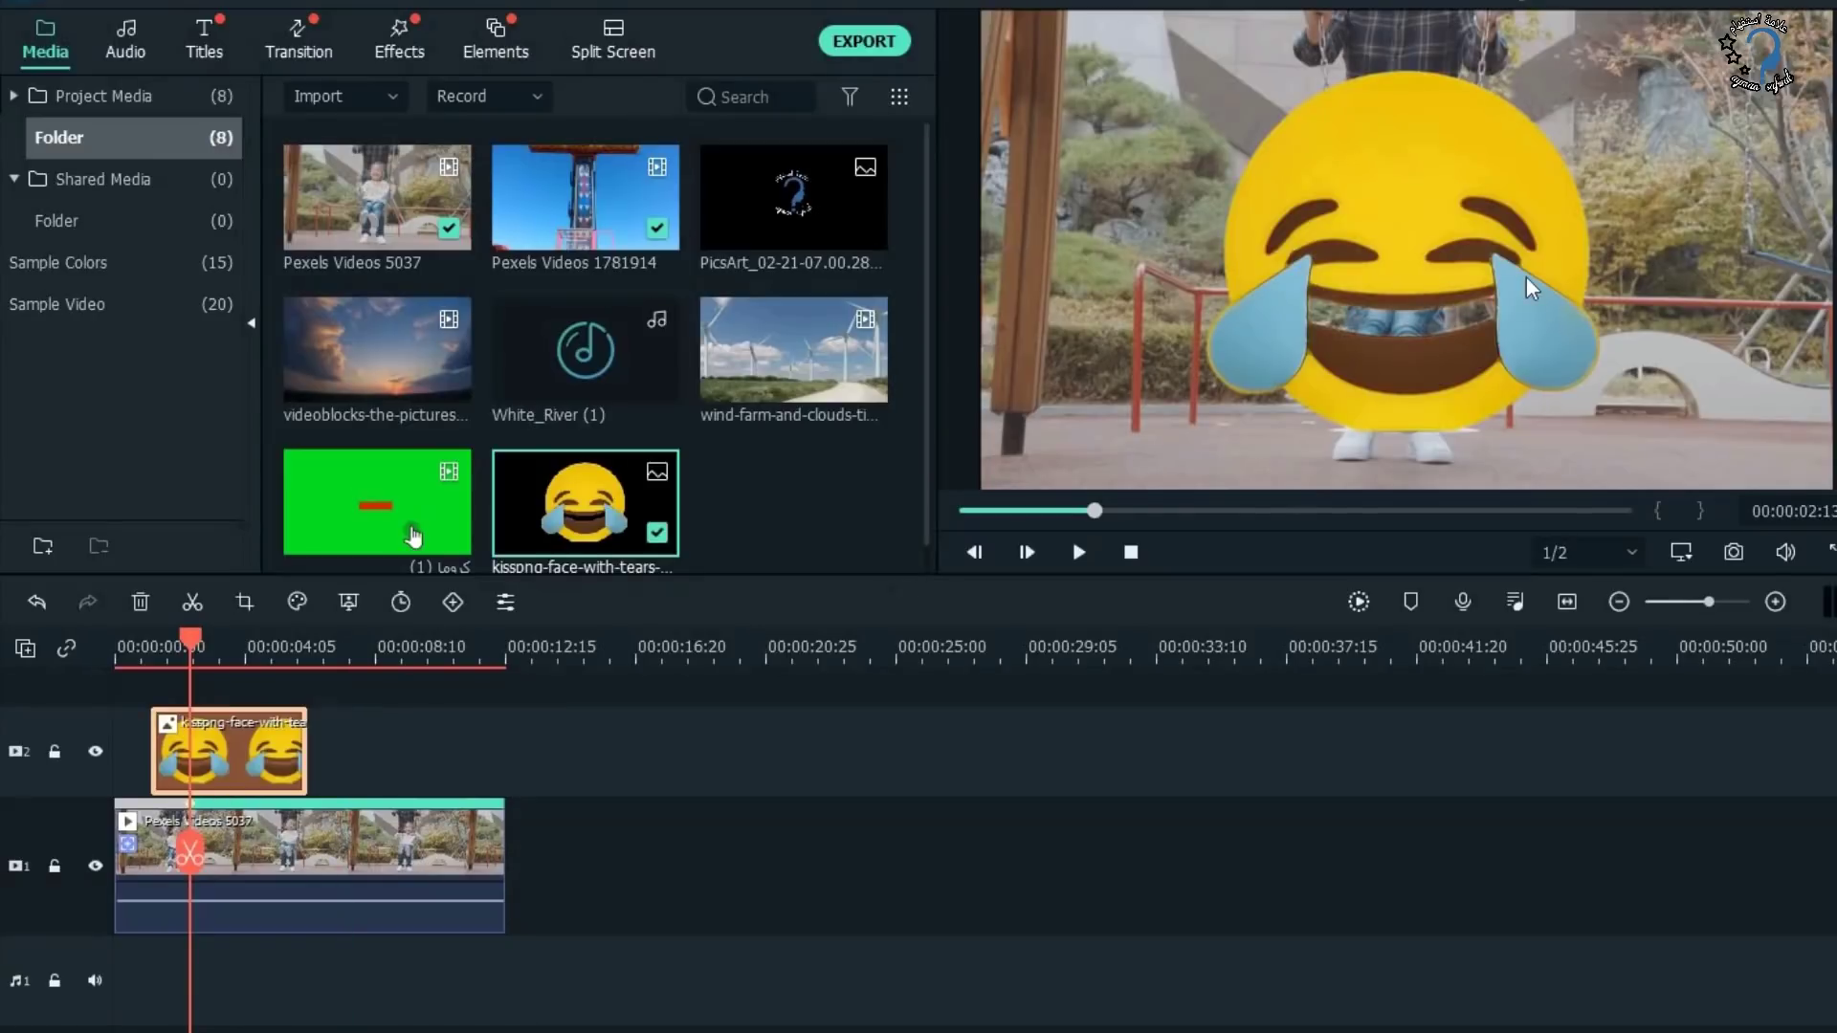
Shrink the laughing emoji in the preview and position it over the child's face.
{"action": "left_click_drag", "start_coordinate": [1630, 475], "coordinate": [1332, 151]}
{"action": "left_click_drag", "start_coordinate": [1234, 86], "coordinate": [1405, 153]}
{"action": "left_click_drag", "start_coordinate": [1476, 82], "coordinate": [1467, 91]}
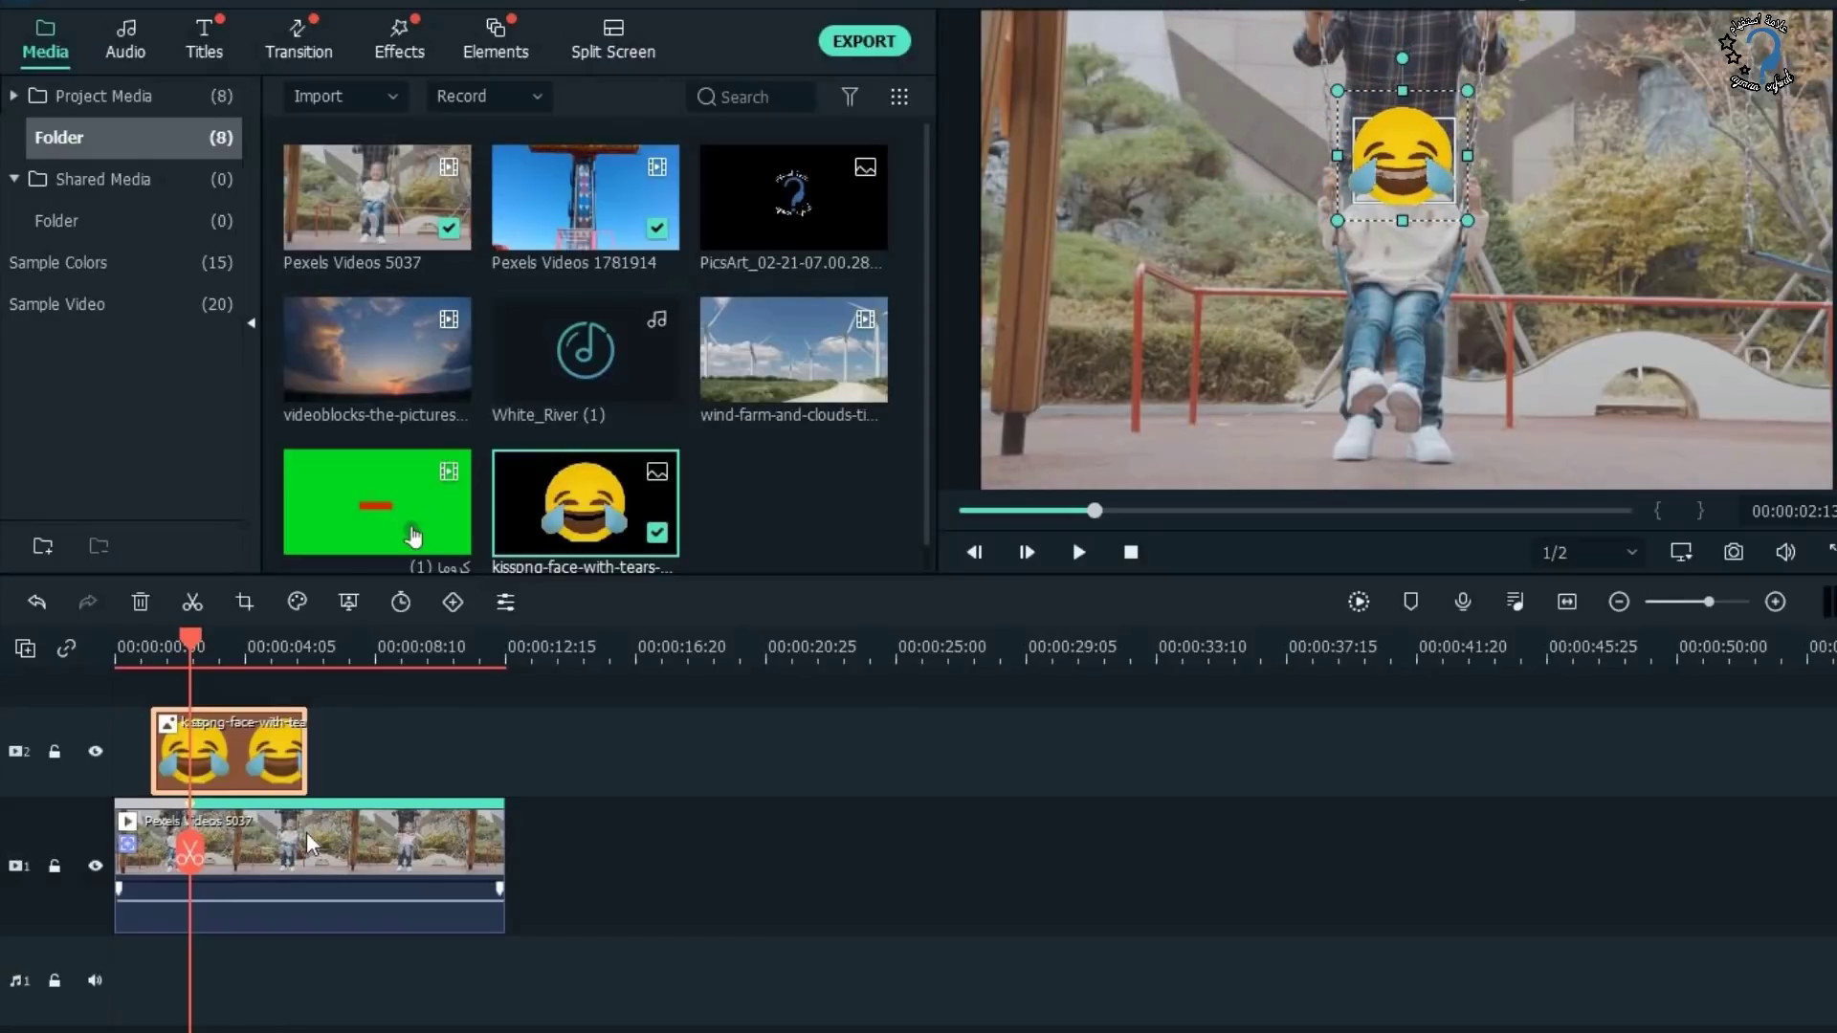
Attach the kisspng face-with-tears image to the motion tracking of the Pexels Videos 5037 clip.
{"action": "double_click", "coordinate": [365, 858]}
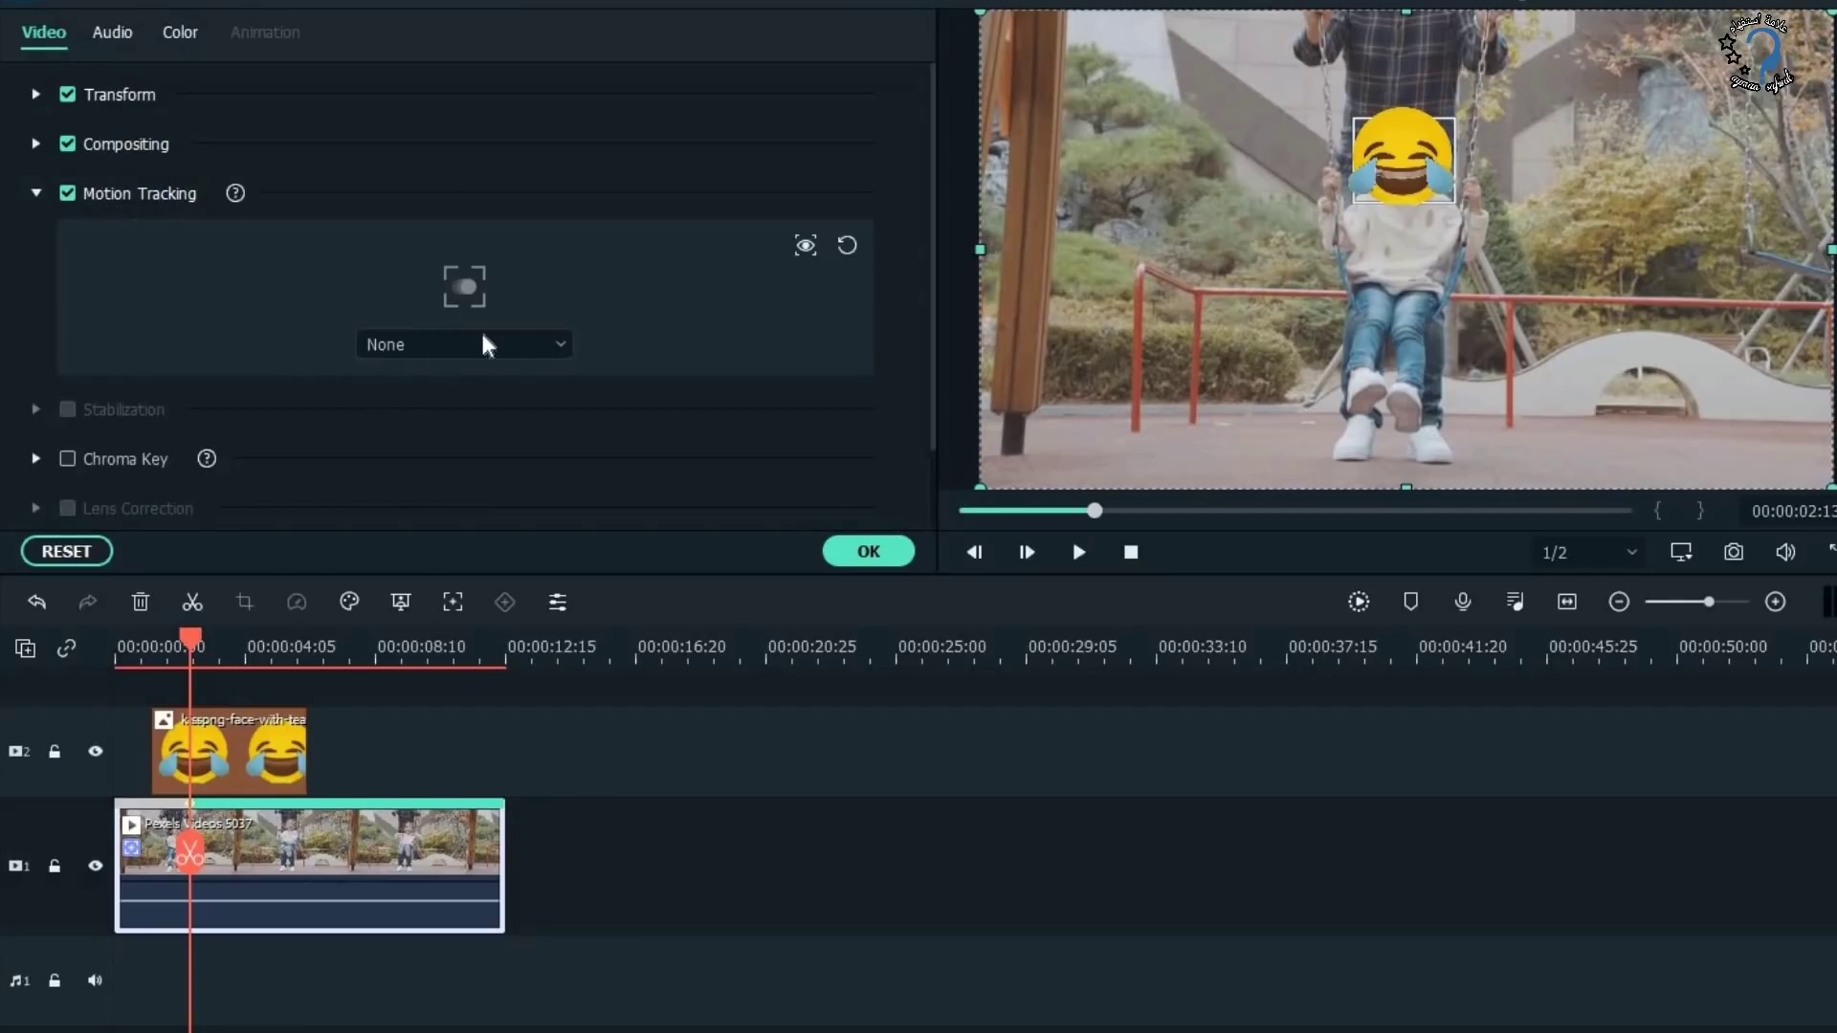
{"action": "left_click", "coordinate": [513, 344]}
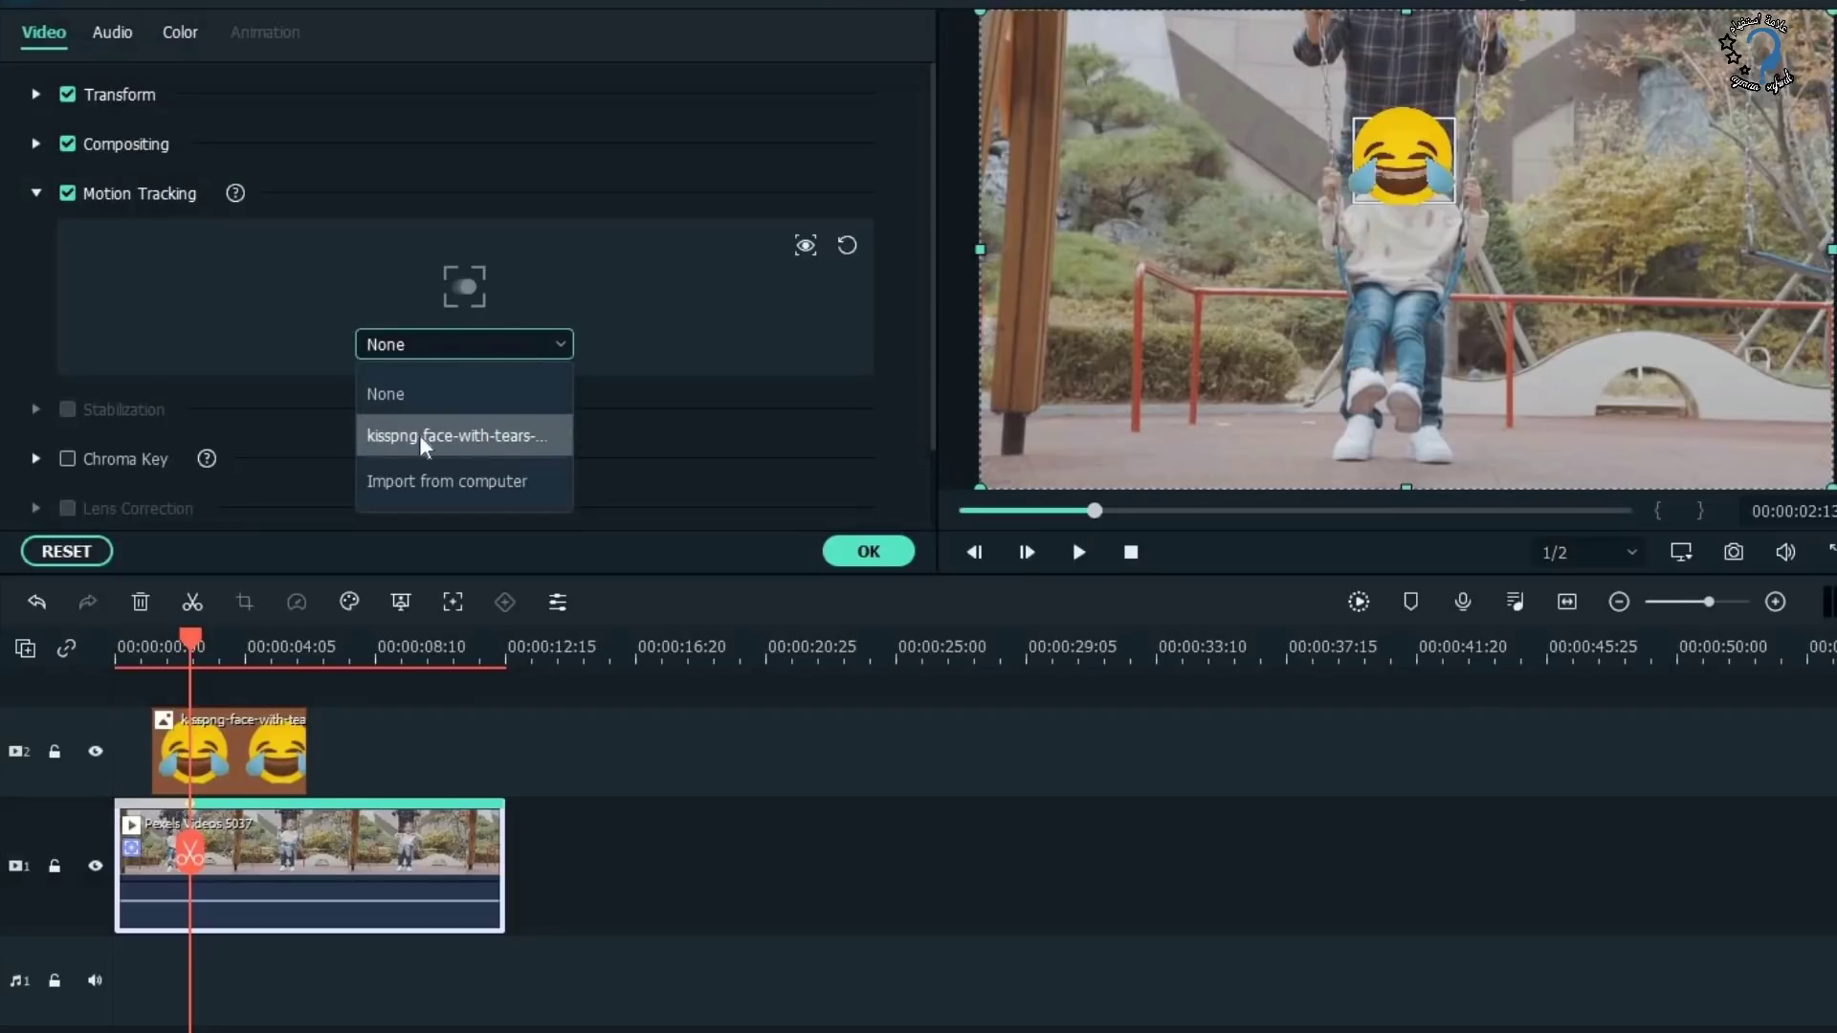
{"action": "left_click", "coordinate": [449, 442]}
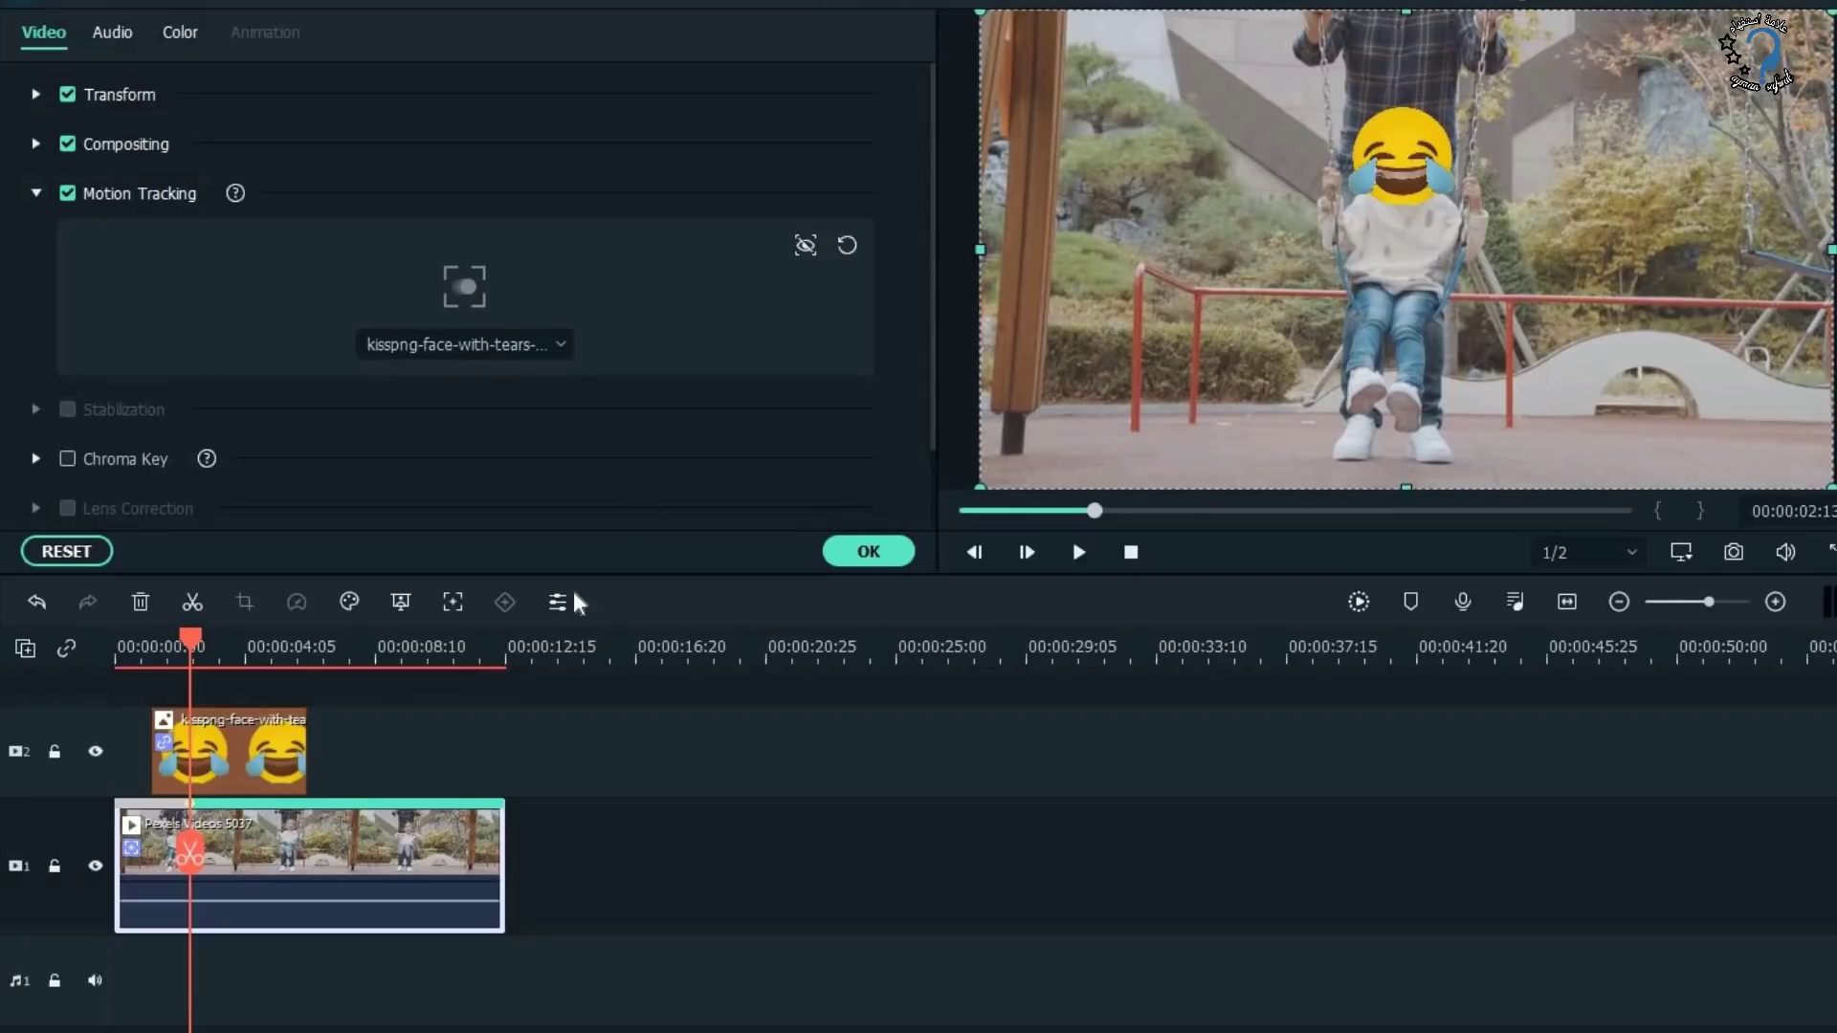
Extend the laughing emoji clip on track 2 to span the whole swing clip, and preview the tracked result.
{"action": "left_click_drag", "start_coordinate": [221, 643], "coordinate": [117, 660]}
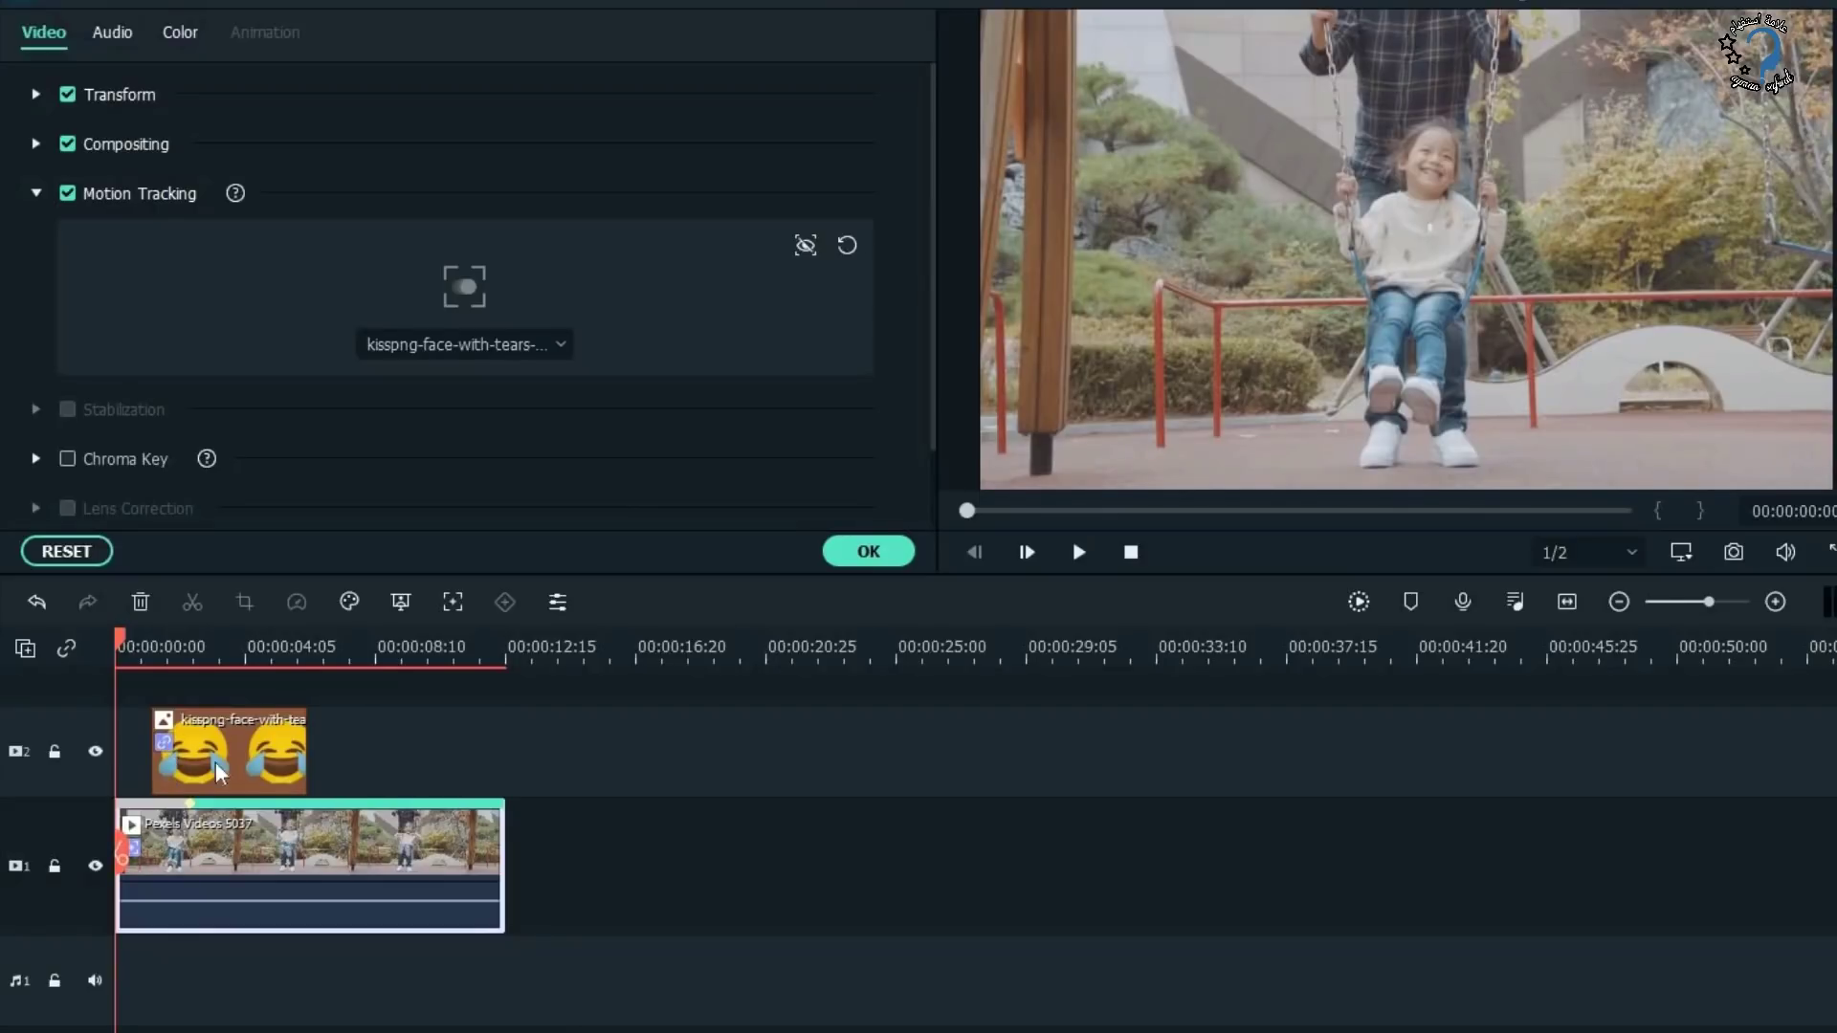
{"action": "left_click_drag", "start_coordinate": [172, 770], "coordinate": [135, 770]}
{"action": "left_click_drag", "start_coordinate": [273, 765], "coordinate": [504, 758]}
{"action": "left_click", "coordinate": [1079, 552]}
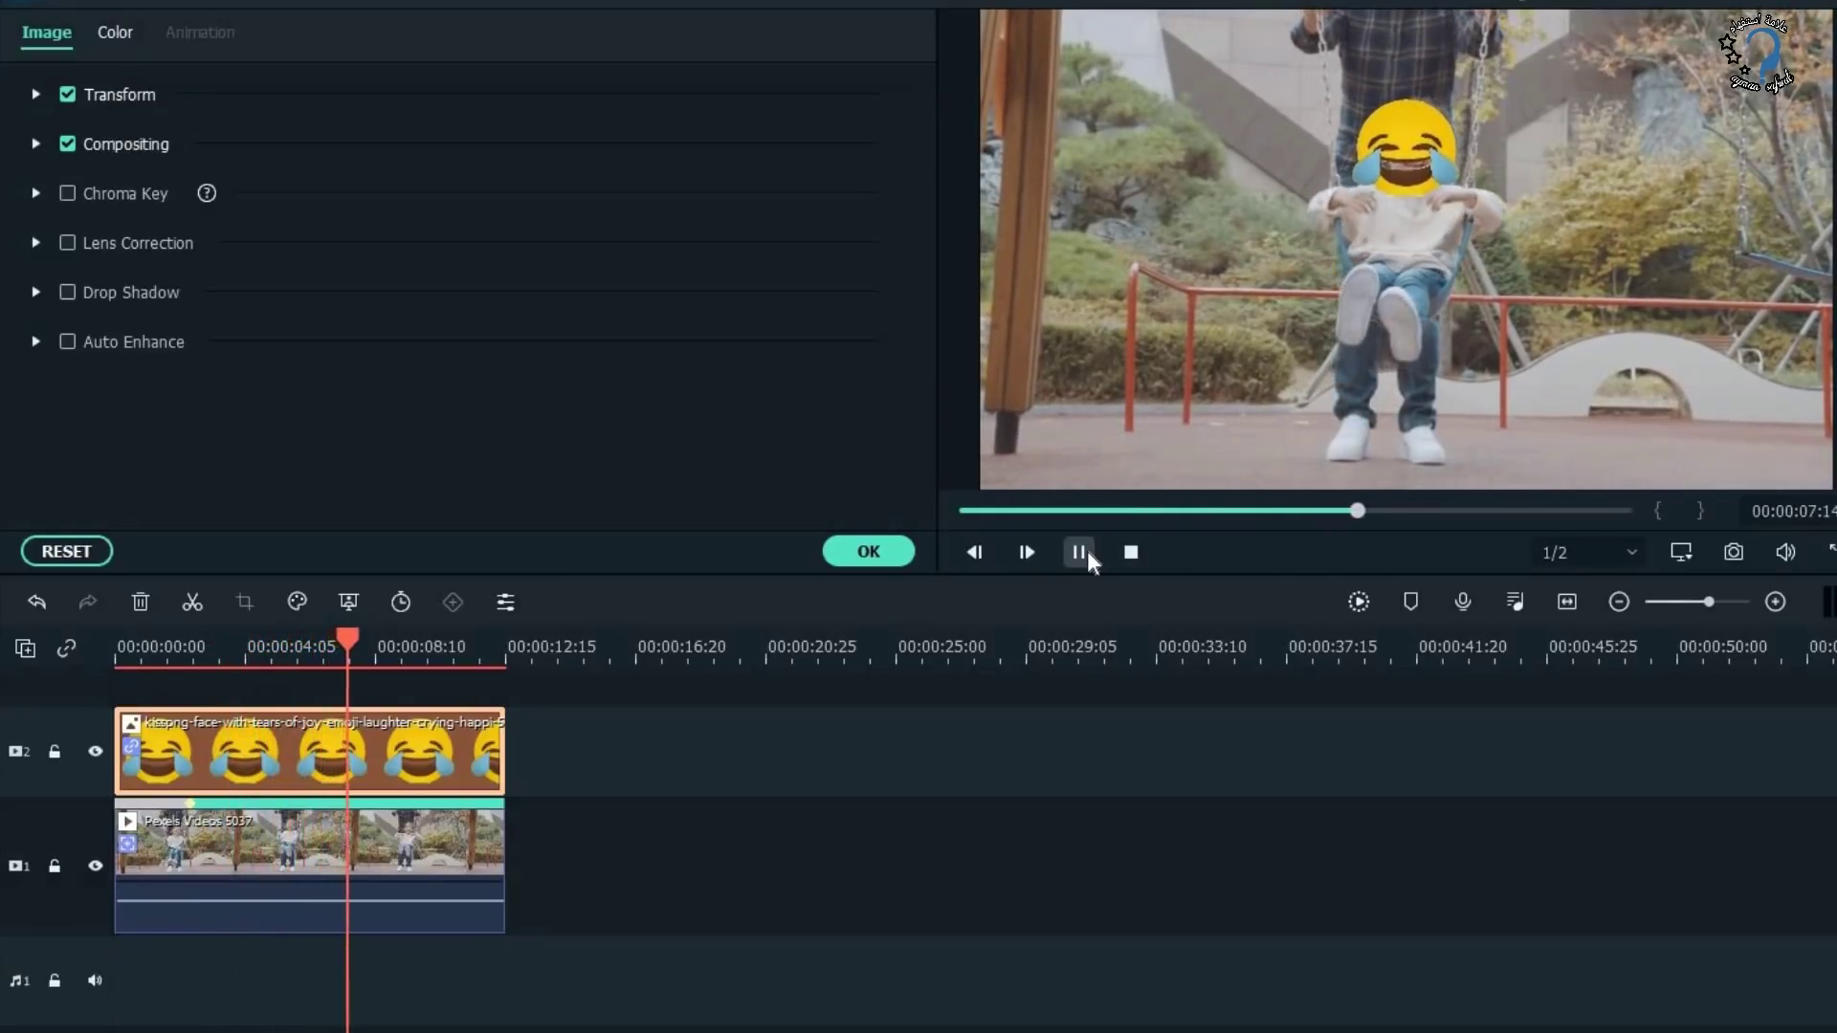
{"action": "left_click", "coordinate": [1086, 551]}
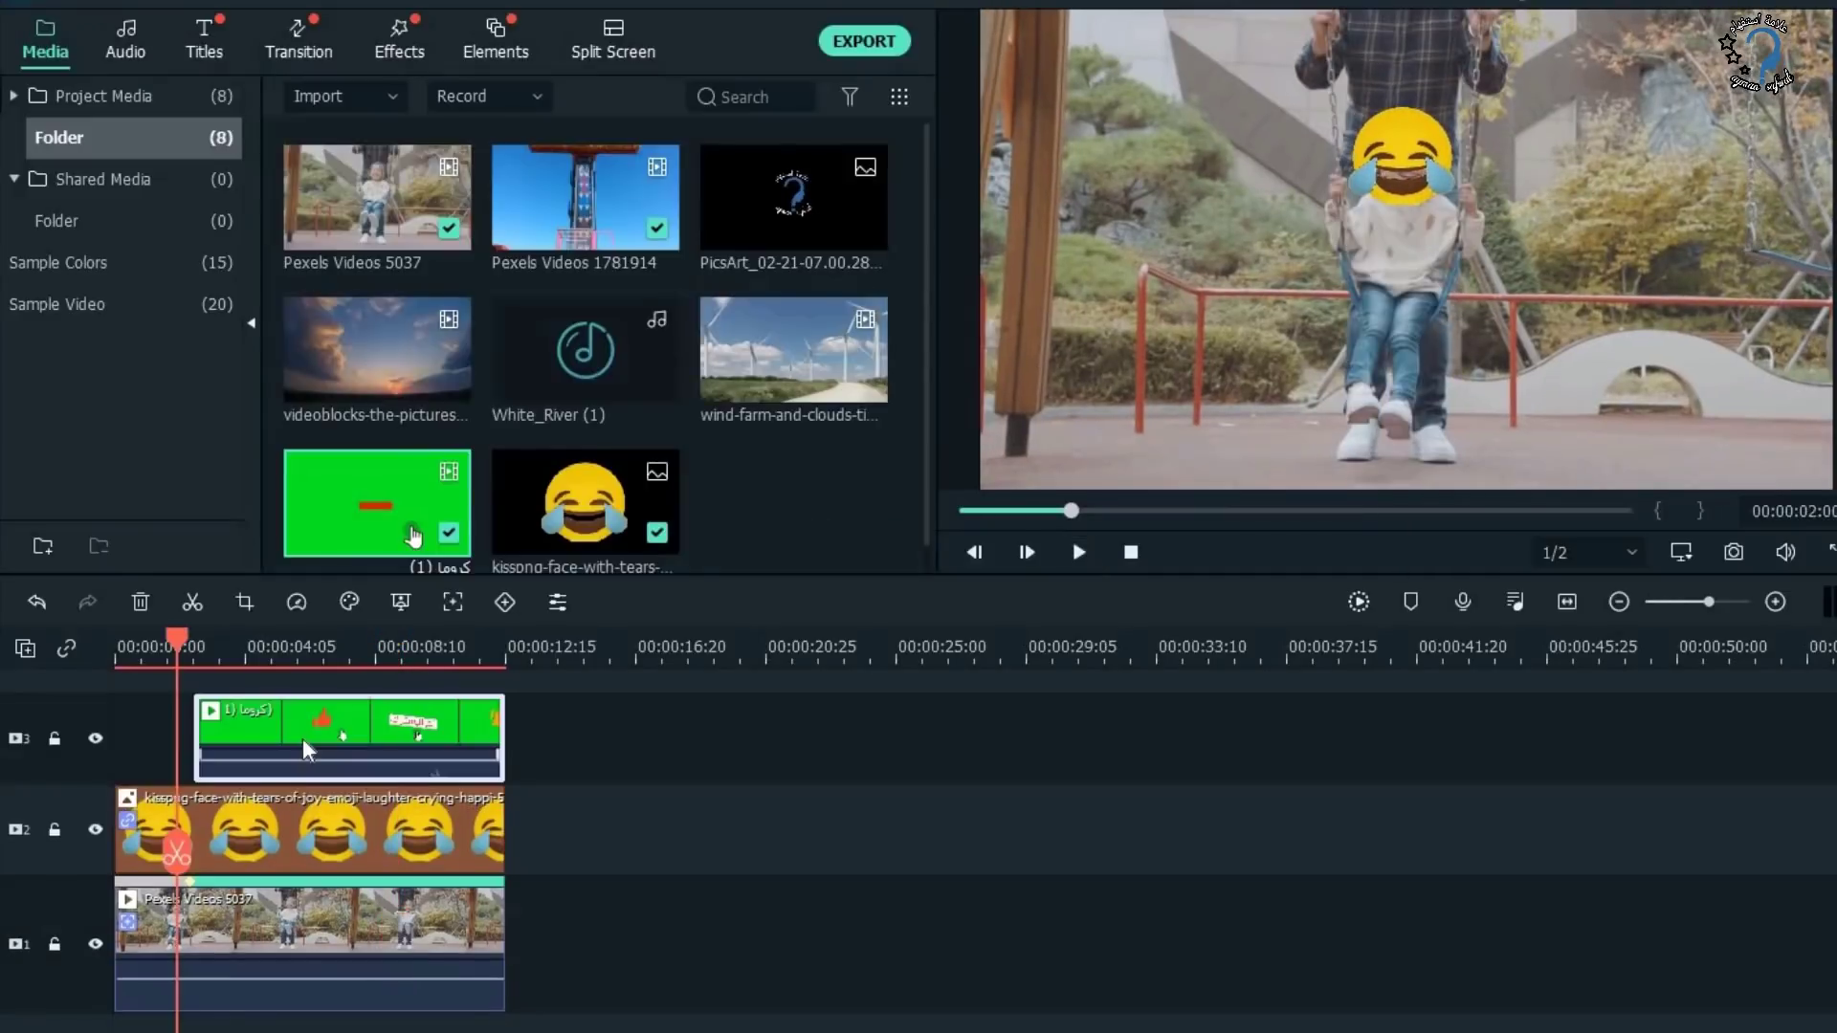
Replace the green-screen clip on video track 3 with a fresh copy starting about one second into the timeline.
{"action": "key", "text": "Delete"}
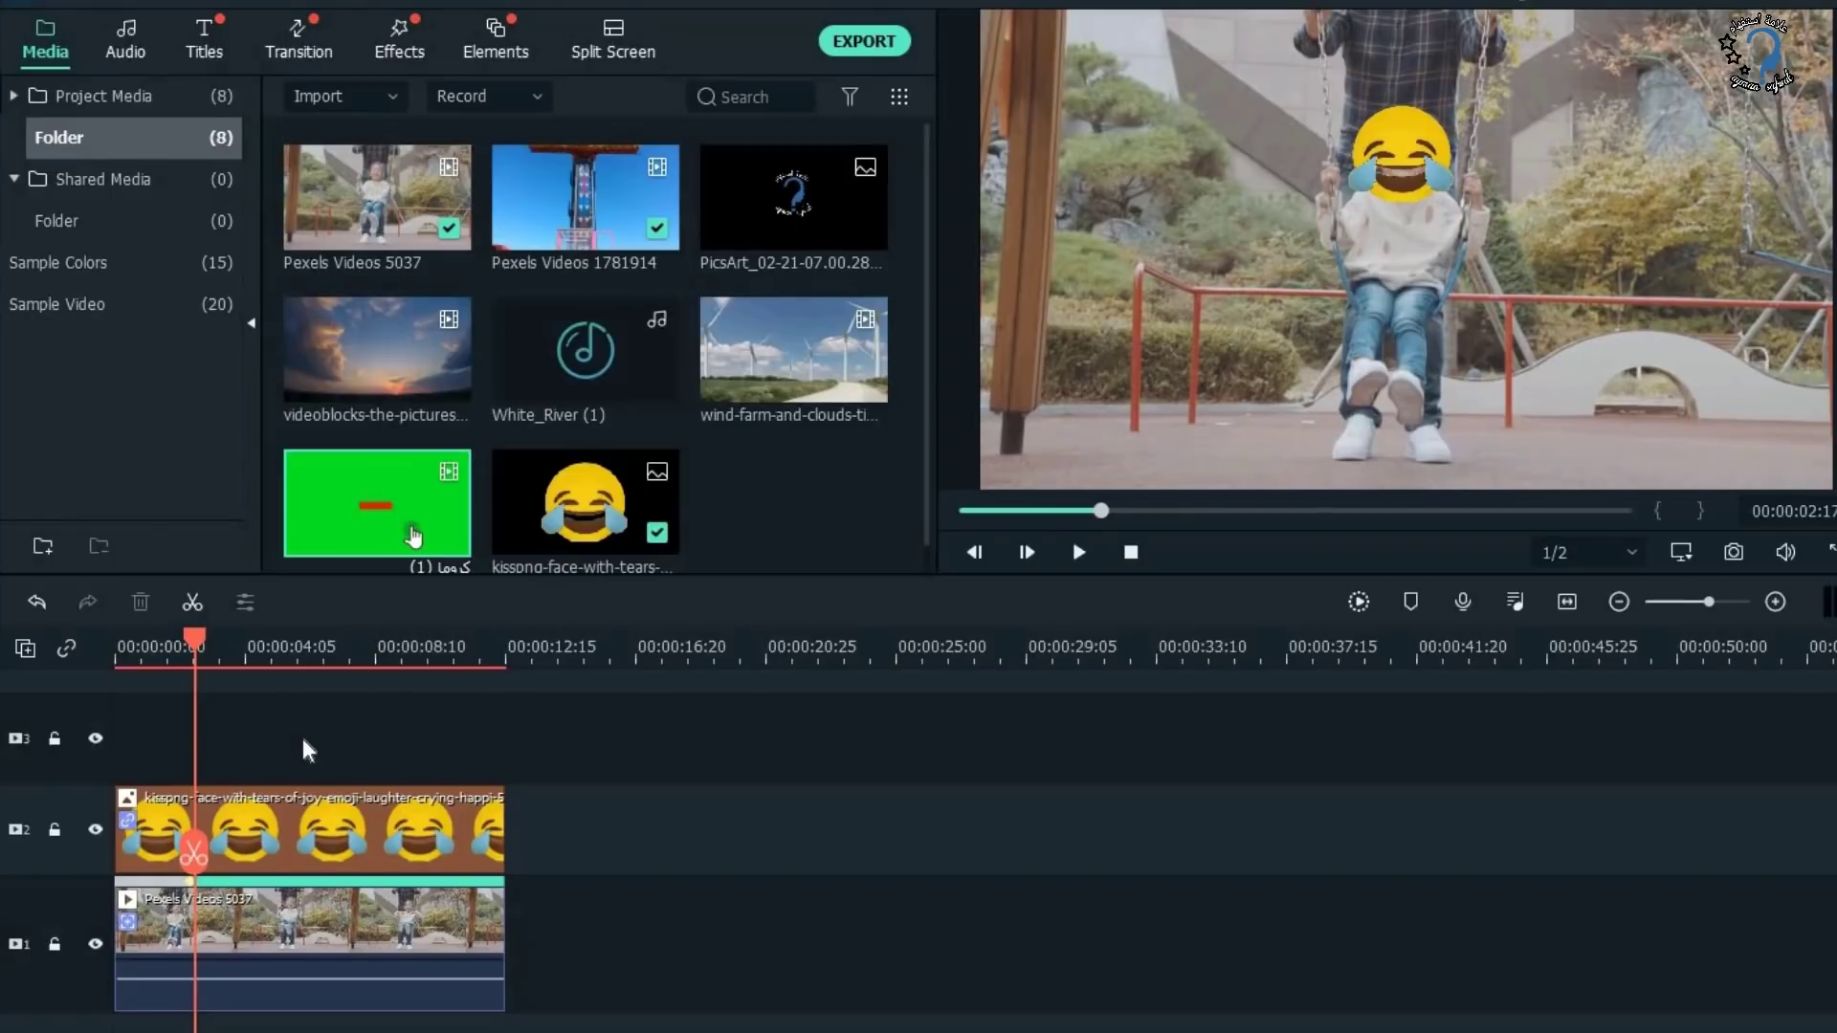
{"action": "left_click_drag", "start_coordinate": [439, 532], "coordinate": [170, 732]}
{"action": "left_click_drag", "start_coordinate": [342, 717], "coordinate": [291, 719]}
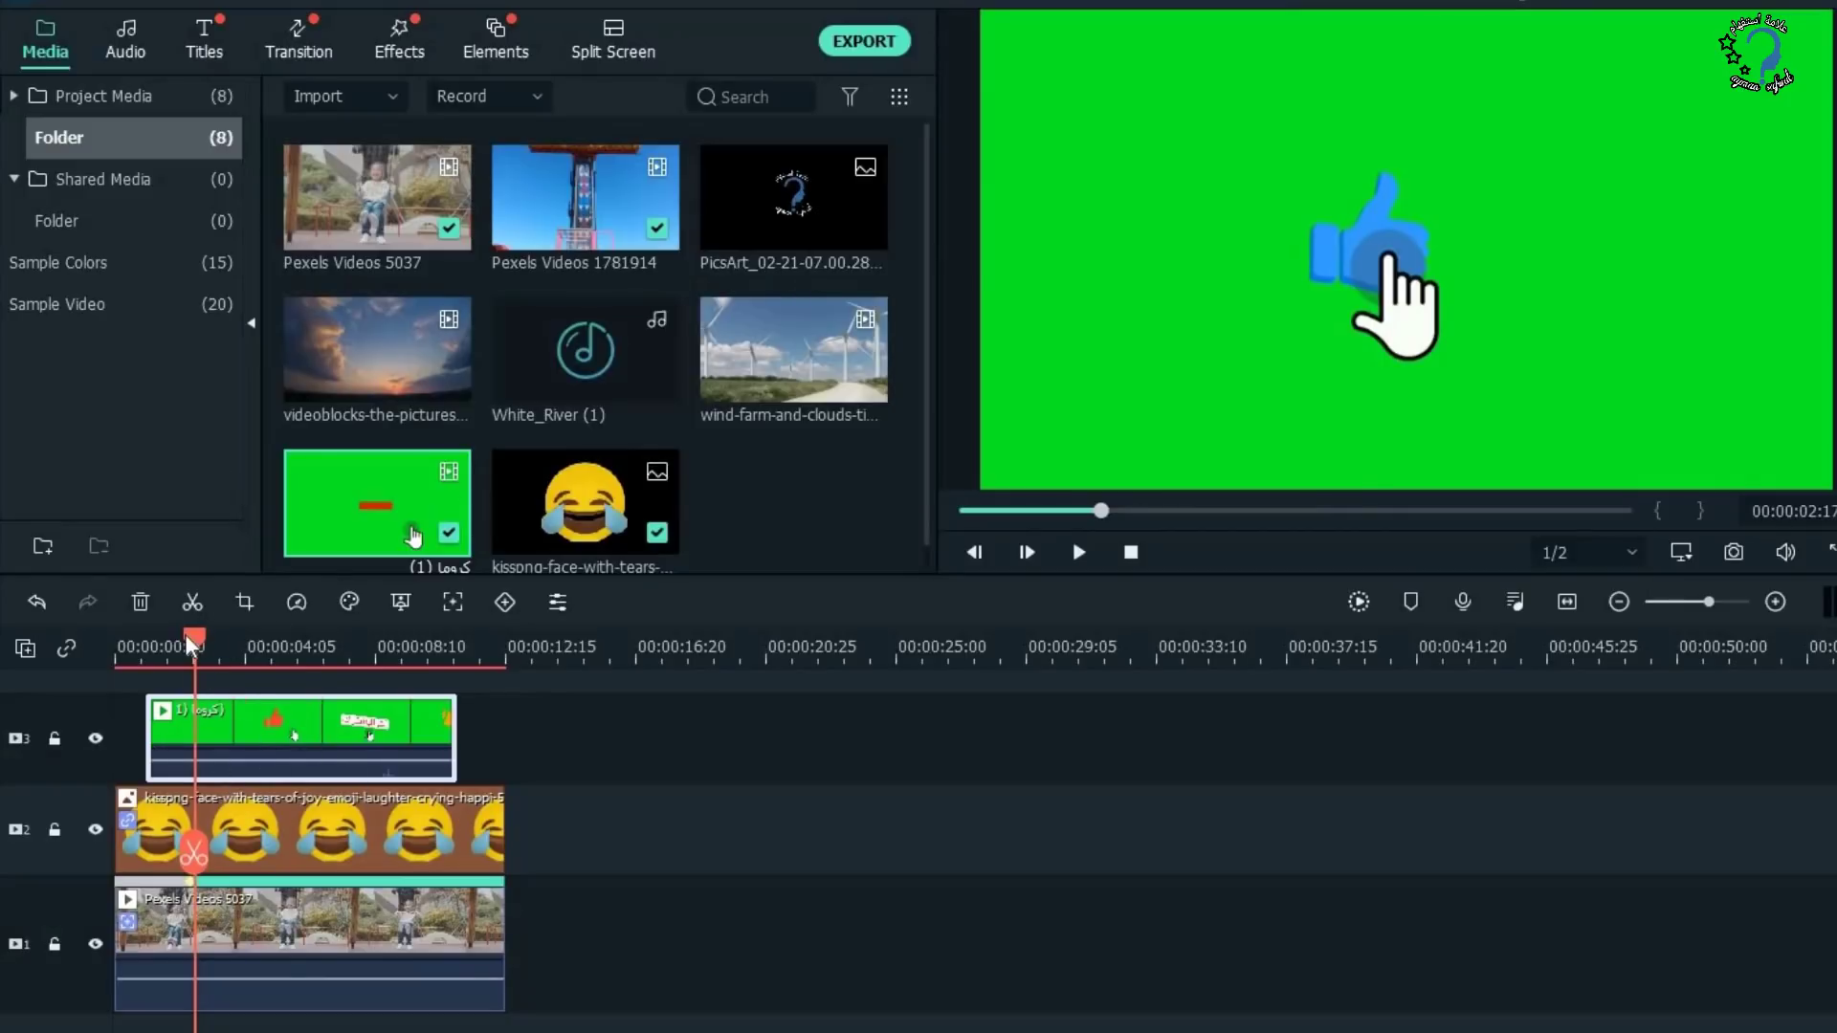
Enable Chroma Key on the green-screen clip with the playhead at 00:00:04:06, where the thumbs-up icon shows.
{"action": "left_click", "coordinate": [239, 656]}
{"action": "key", "text": "Right"}
{"action": "key", "text": "Right"}
{"action": "key", "text": "Right"}
{"action": "key", "text": "Right"}
{"action": "key", "text": "Right"}
{"action": "key", "text": "Right"}
{"action": "key", "text": "Right"}
{"action": "key", "text": "Right"}
{"action": "key", "text": "Right"}
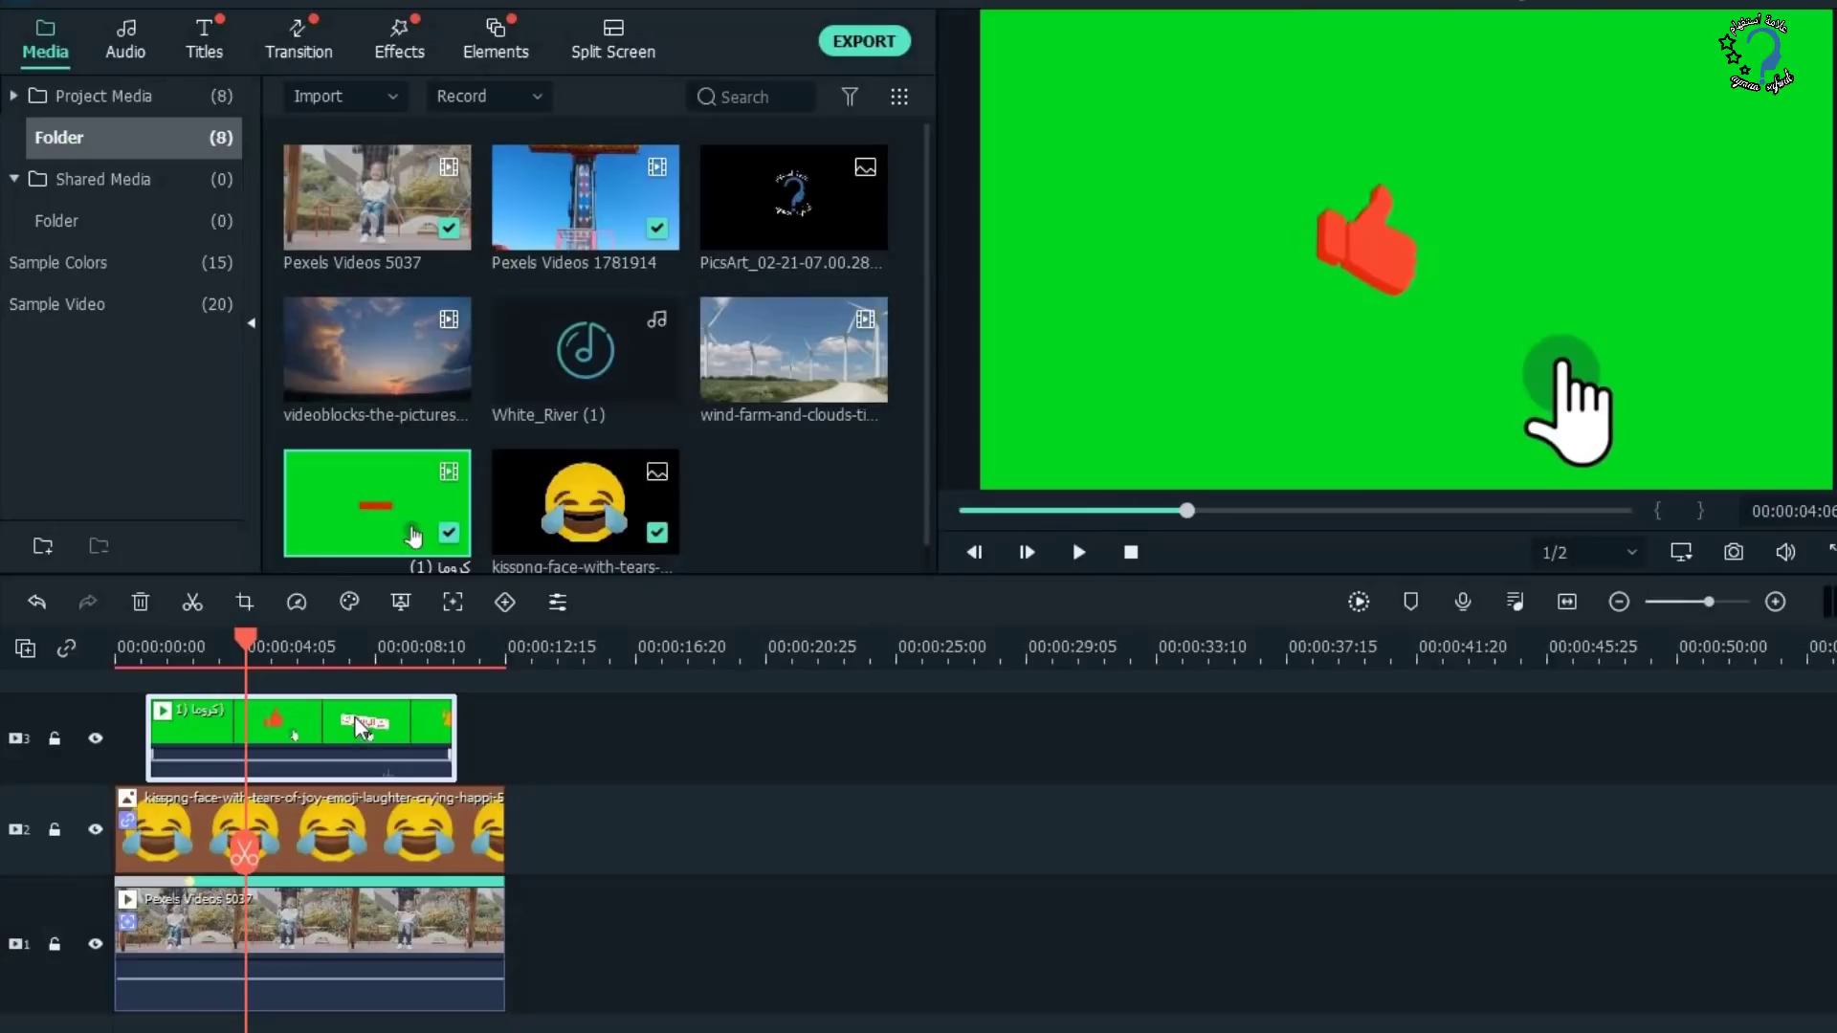
{"action": "double_click", "coordinate": [362, 727]}
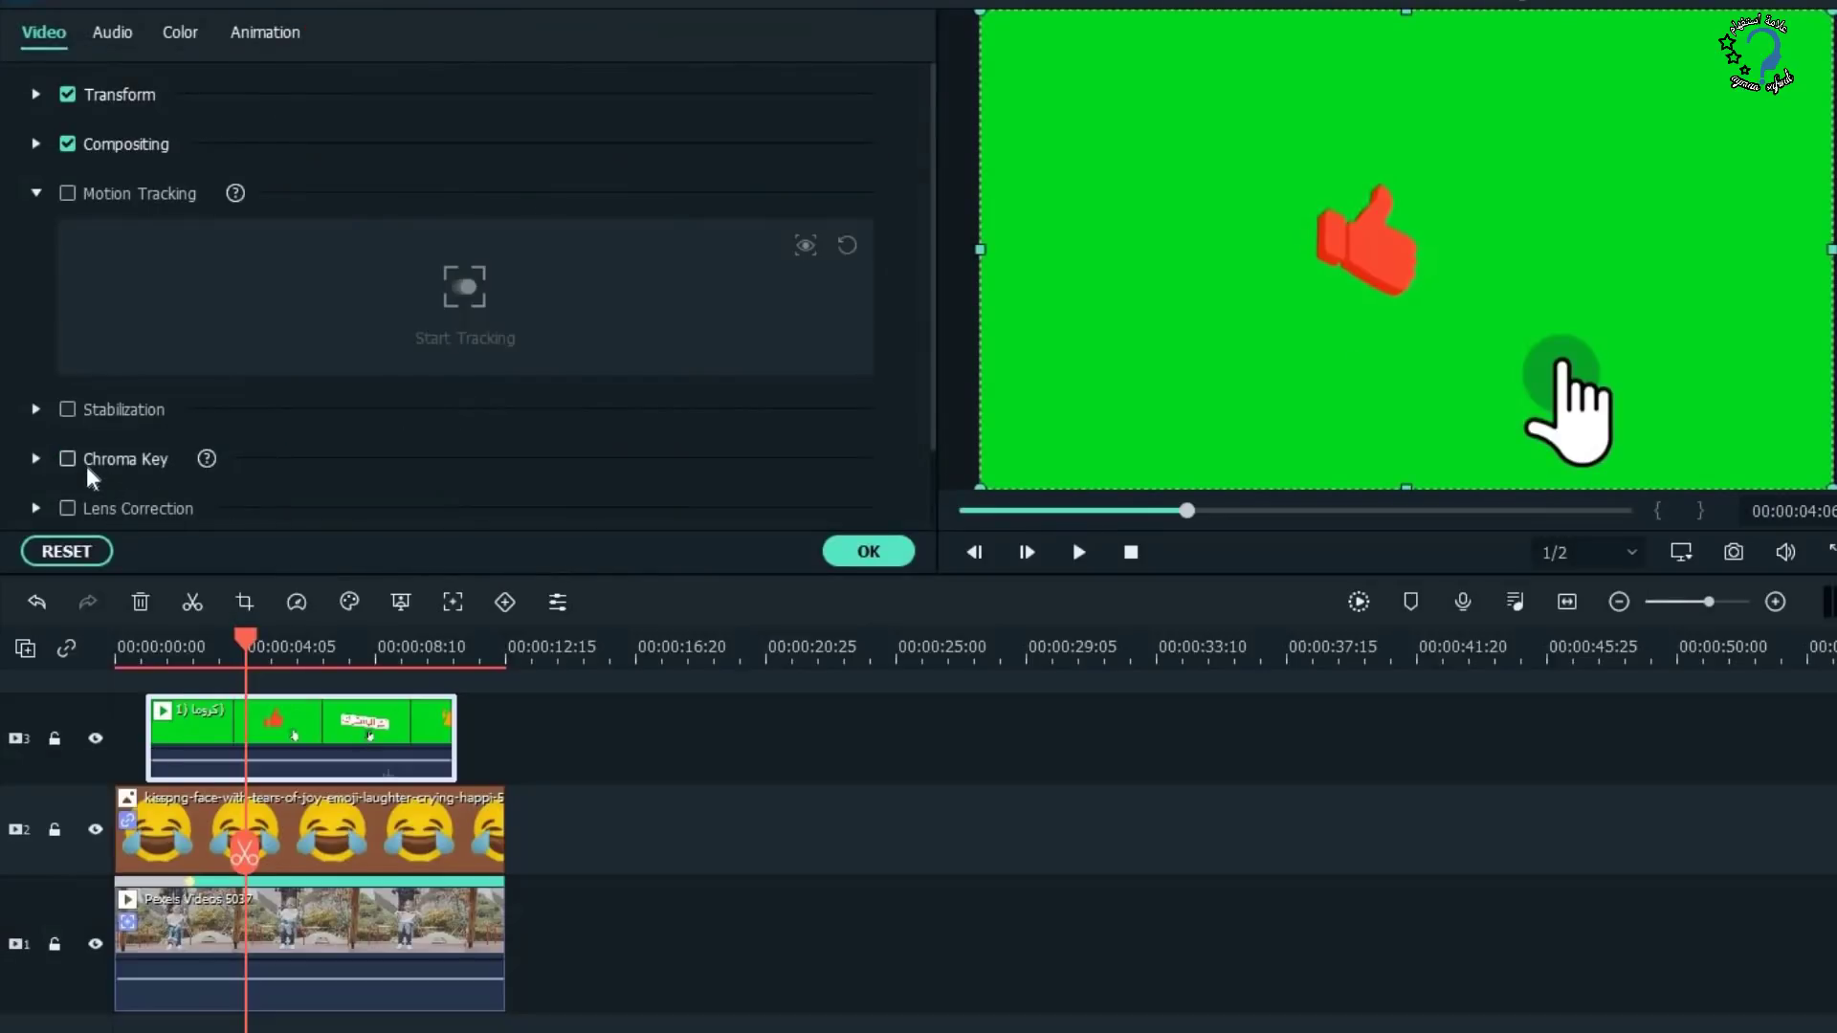
{"action": "scroll", "coordinate": [92, 478], "scroll_direction": "down", "scroll_amount": 1}
{"action": "left_click", "coordinate": [68, 365]}
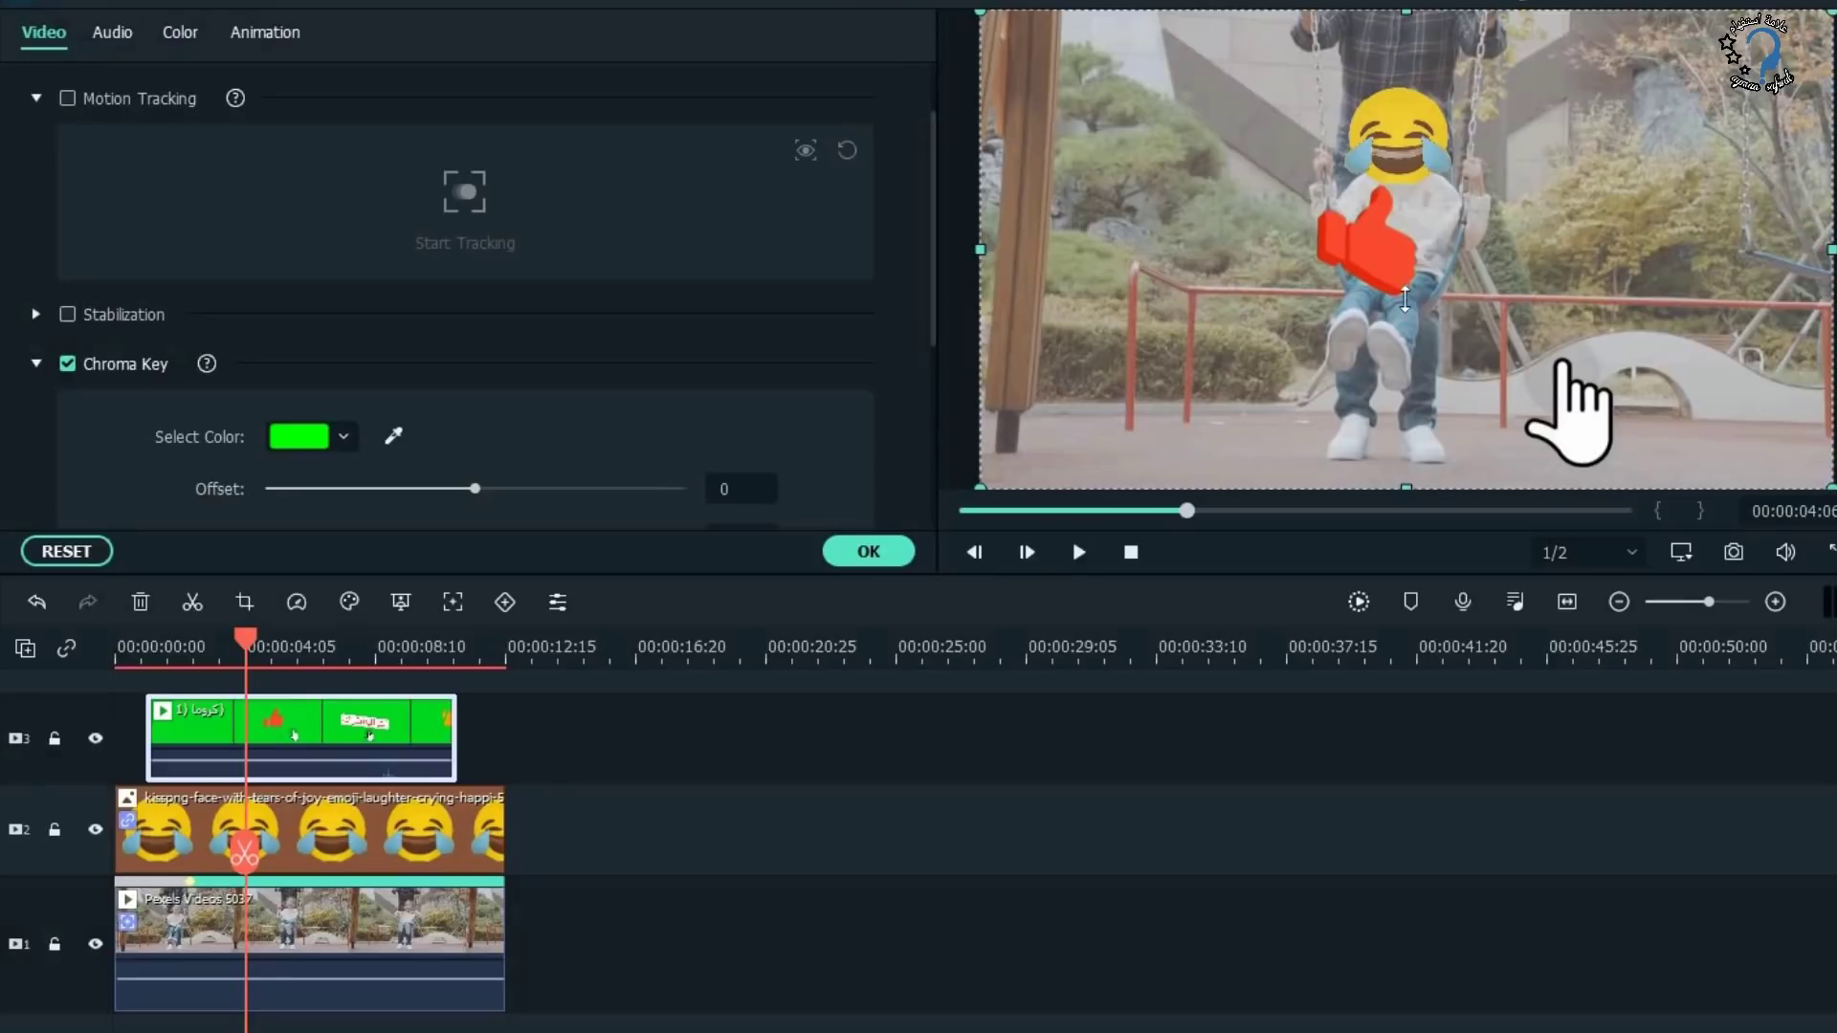
Shrink the keyed thumbs-up overlay in height and width and place it over the lower middle of the preview.
{"action": "left_click_drag", "start_coordinate": [1404, 325], "coordinate": [1404, 294]}
{"action": "left_click_drag", "start_coordinate": [1291, 254], "coordinate": [1262, 393]}
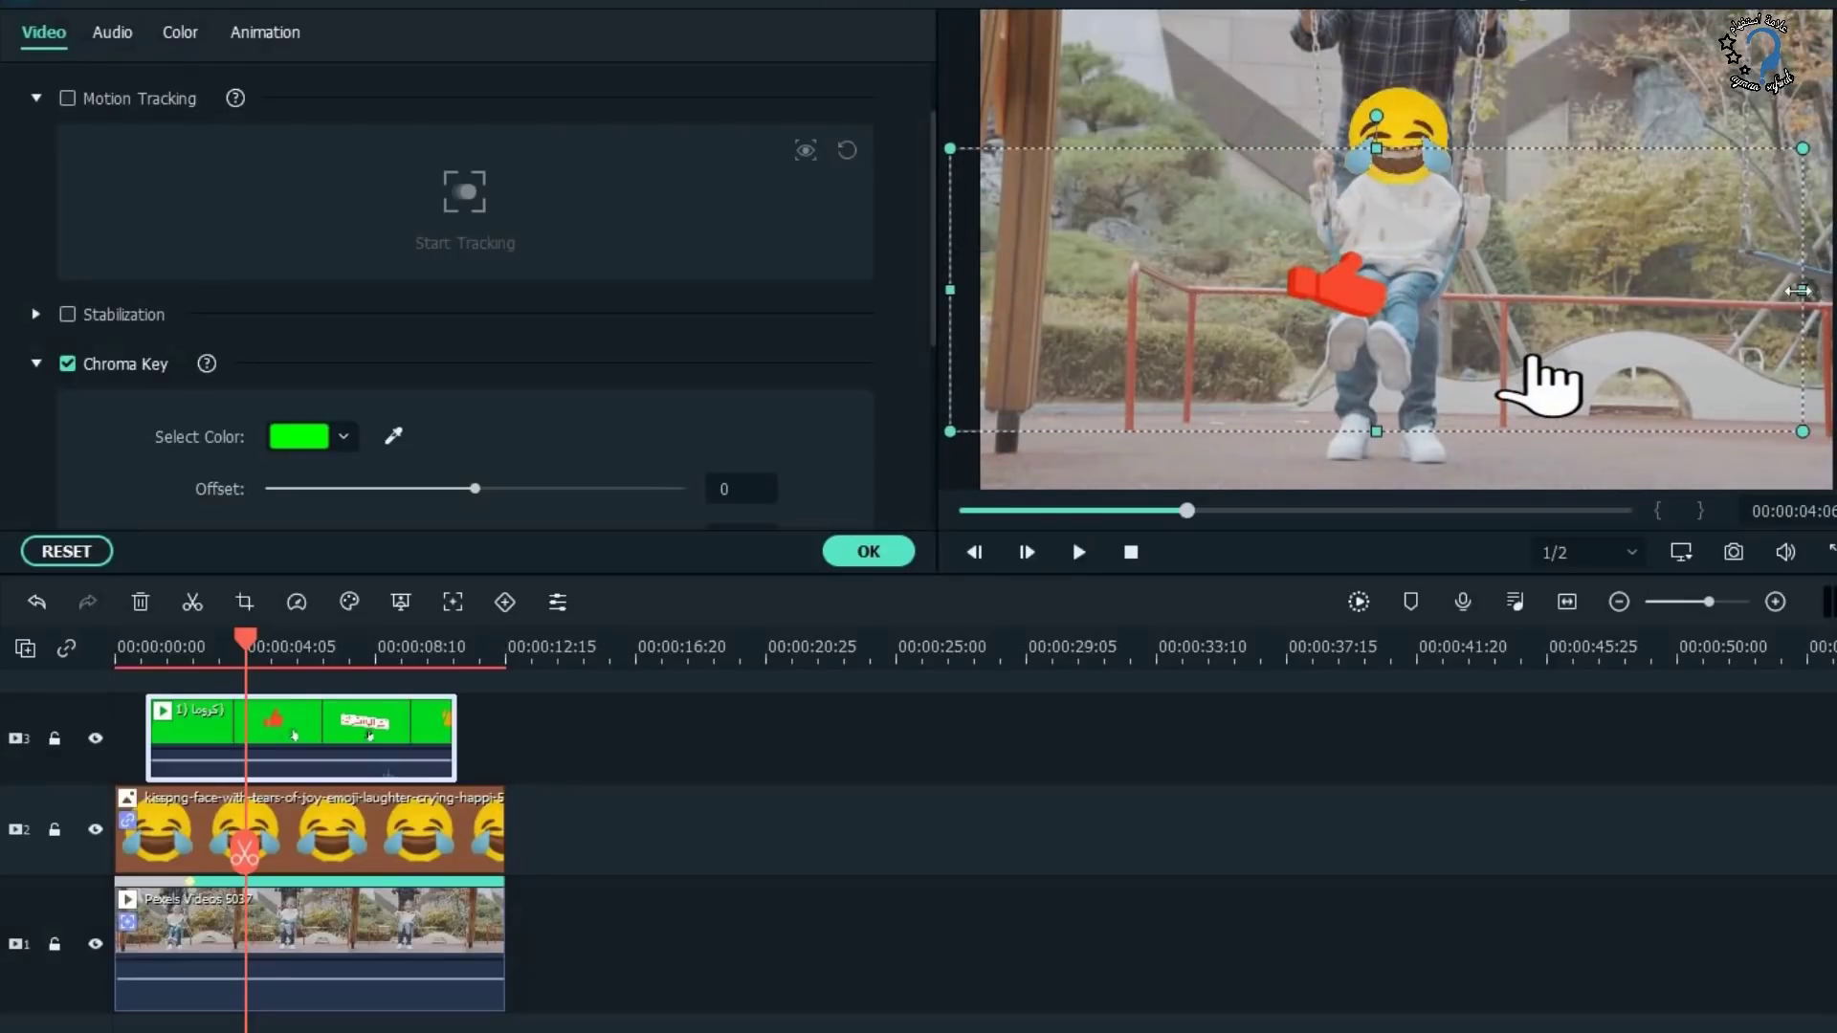
{"action": "left_click_drag", "start_coordinate": [1807, 289], "coordinate": [1410, 289]}
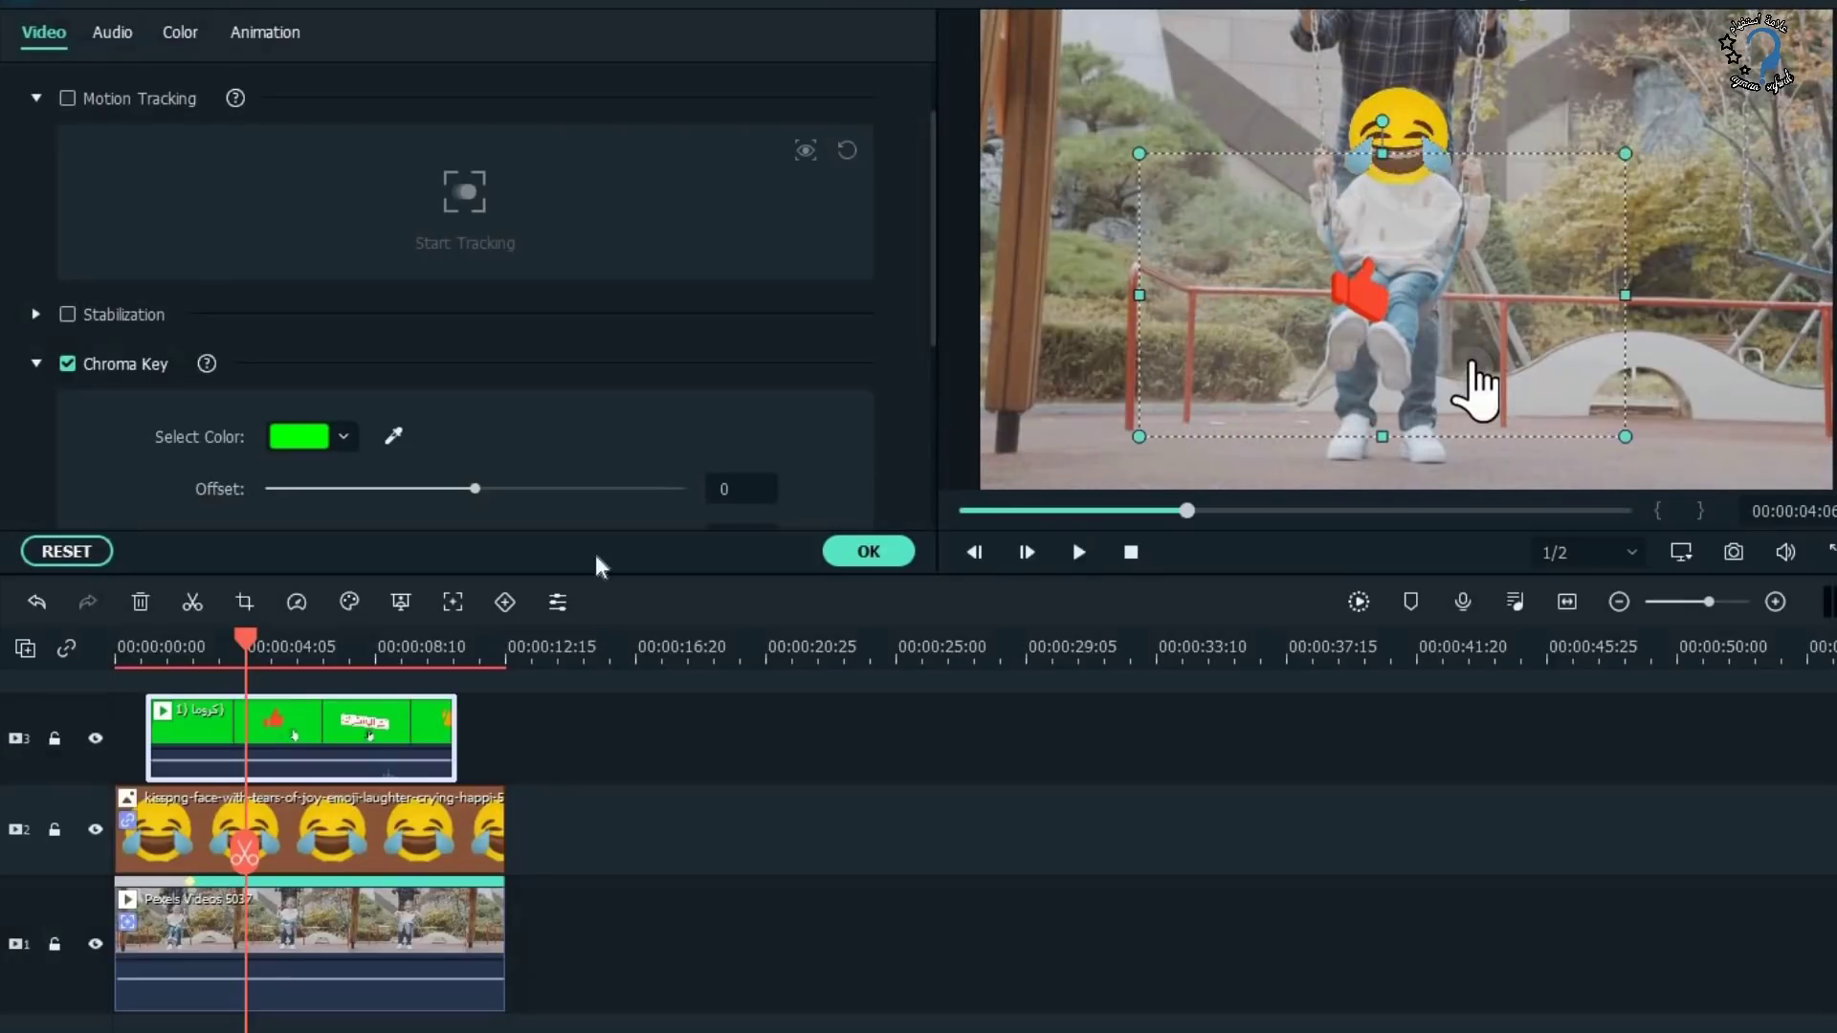
Set the Chroma Key offset of the green-screen overlay to 1 and confirm the clip settings.
{"action": "scroll", "coordinate": [504, 492], "scroll_direction": "down", "scroll_amount": 3}
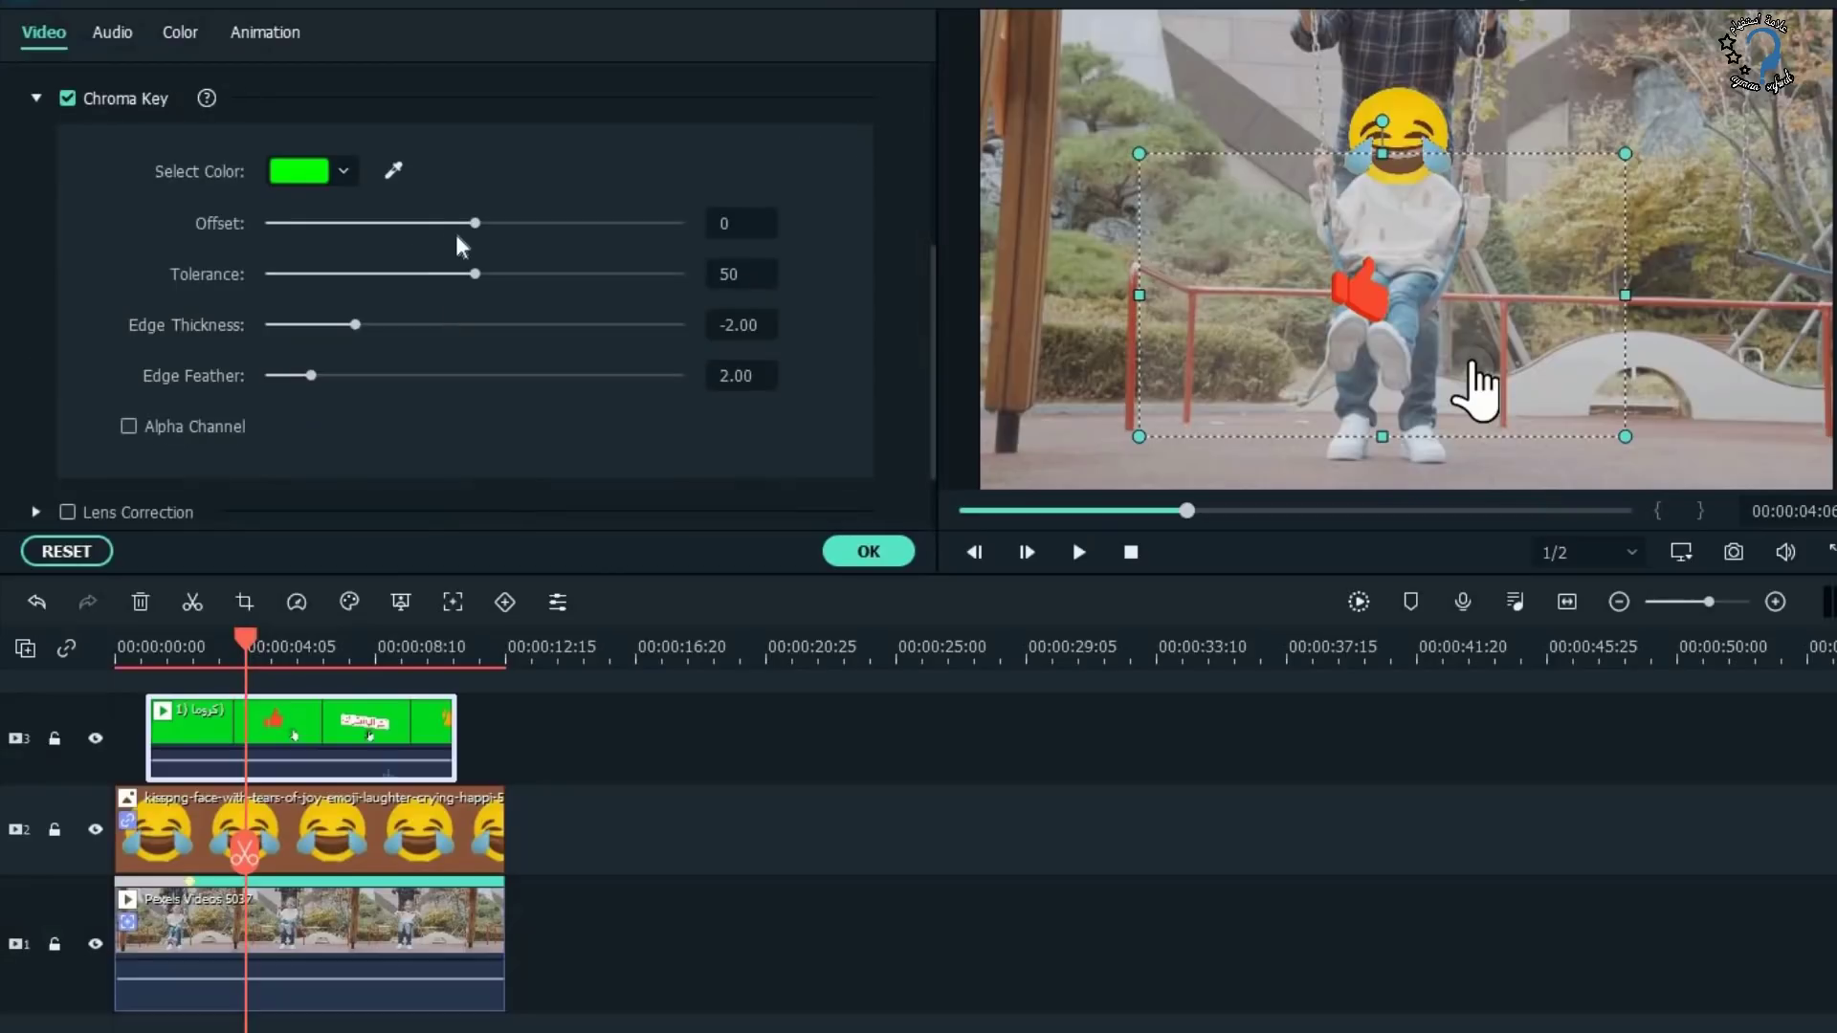
{"action": "mouse_move", "coordinate": [476, 223]}
{"action": "left_mouse_down"}
{"action": "mouse_move", "coordinate": [493, 223]}
{"action": "mouse_move", "coordinate": [476, 223]}
{"action": "left_mouse_up"}
{"action": "left_click", "coordinate": [478, 226]}
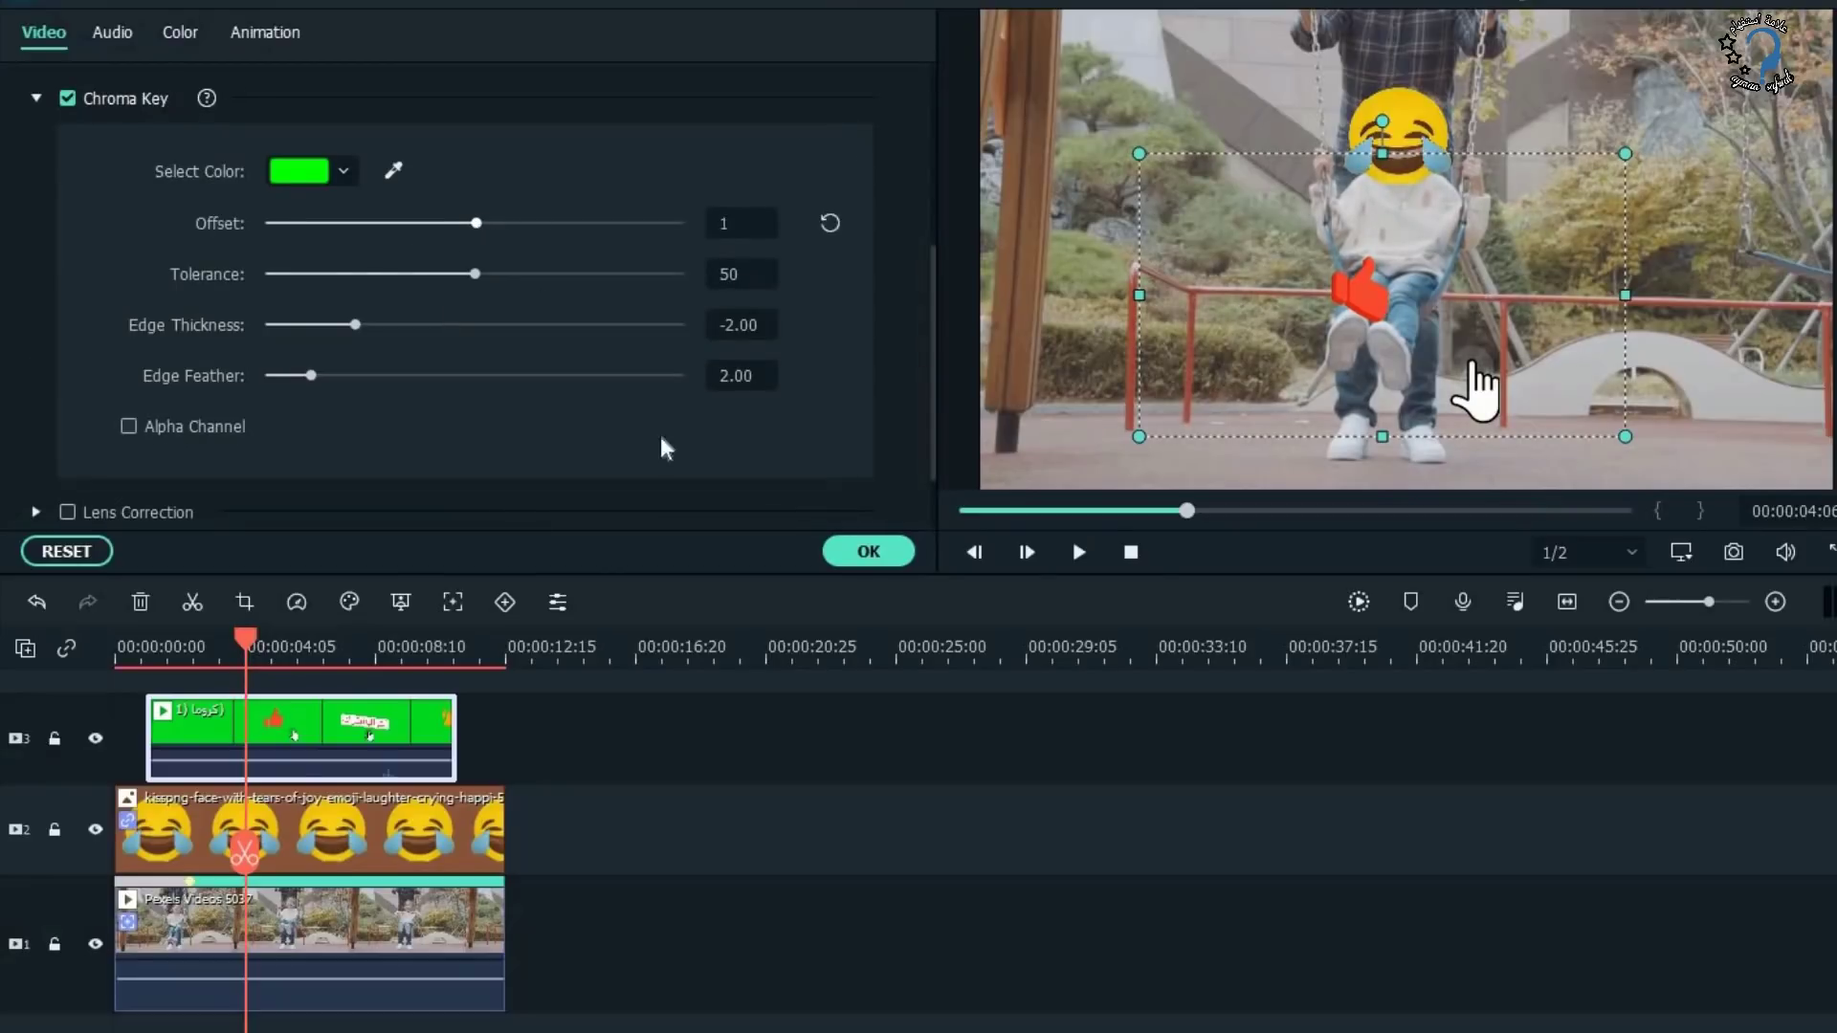
{"action": "left_click", "coordinate": [155, 649]}
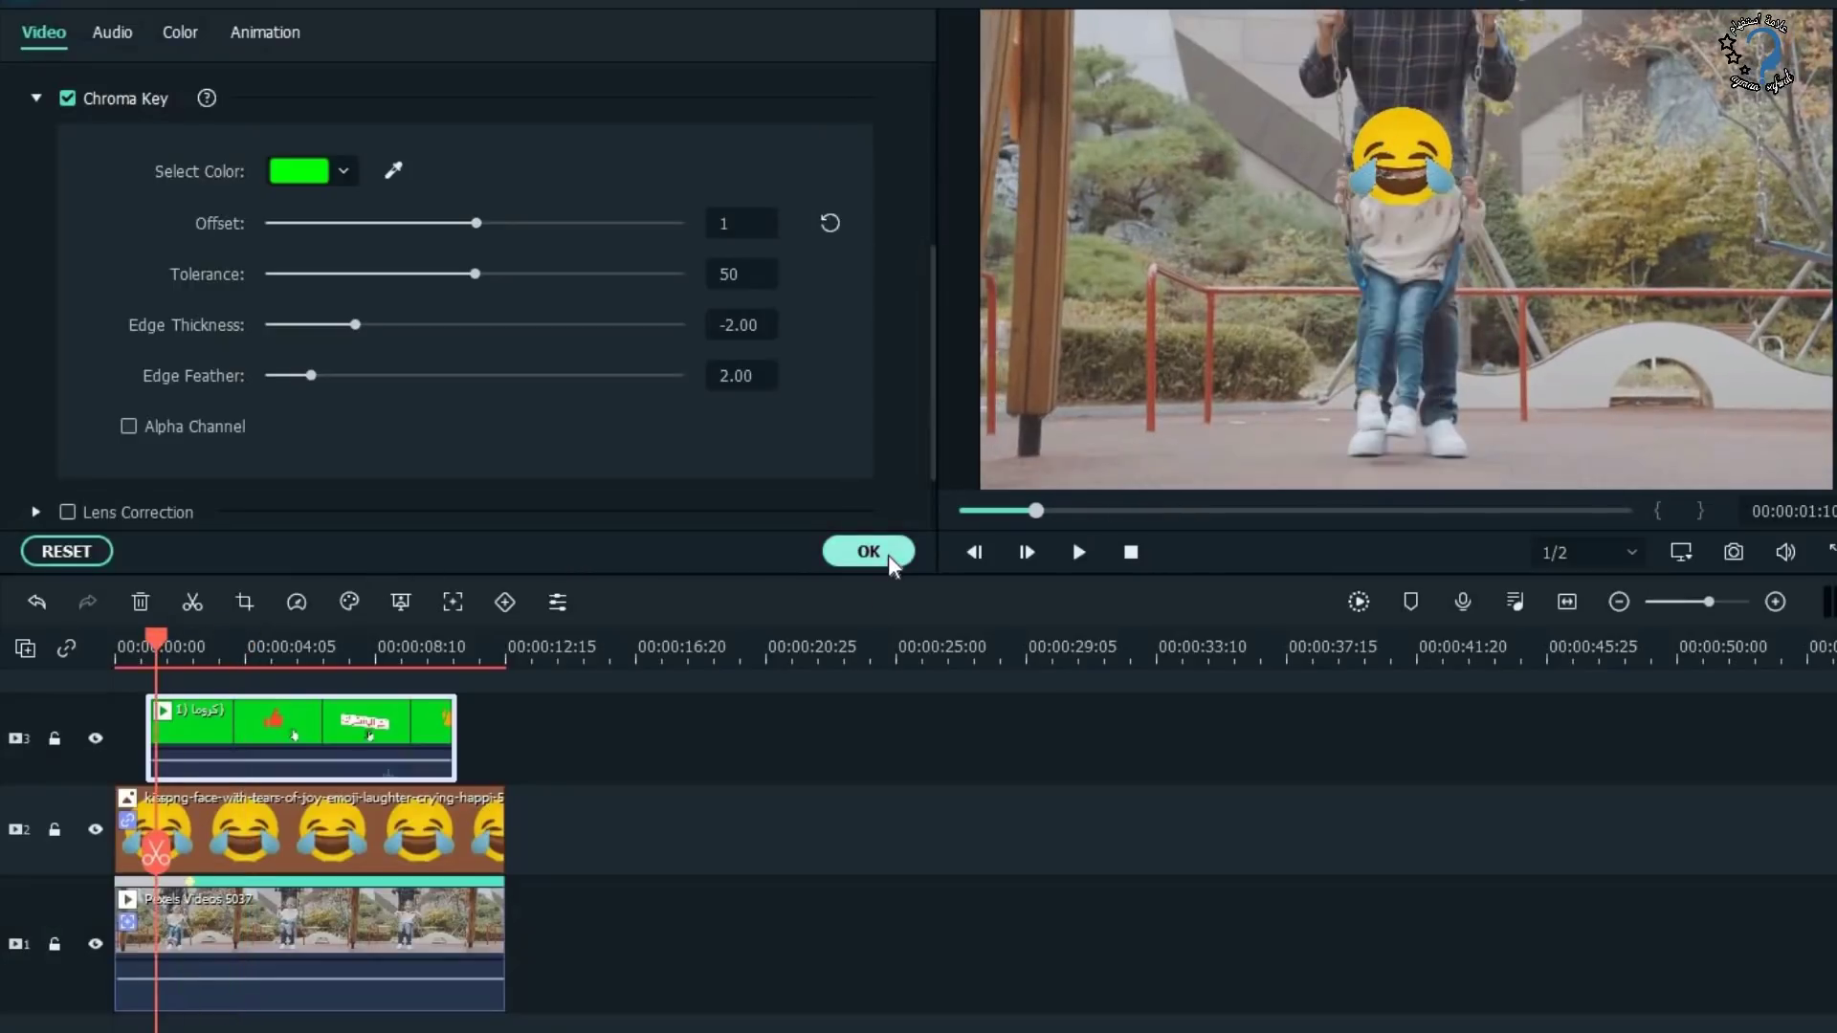
{"action": "left_click", "coordinate": [867, 551]}
Play back the keyed subscribe animation over the swing video to check the composite.
{"action": "left_click", "coordinate": [1067, 552]}
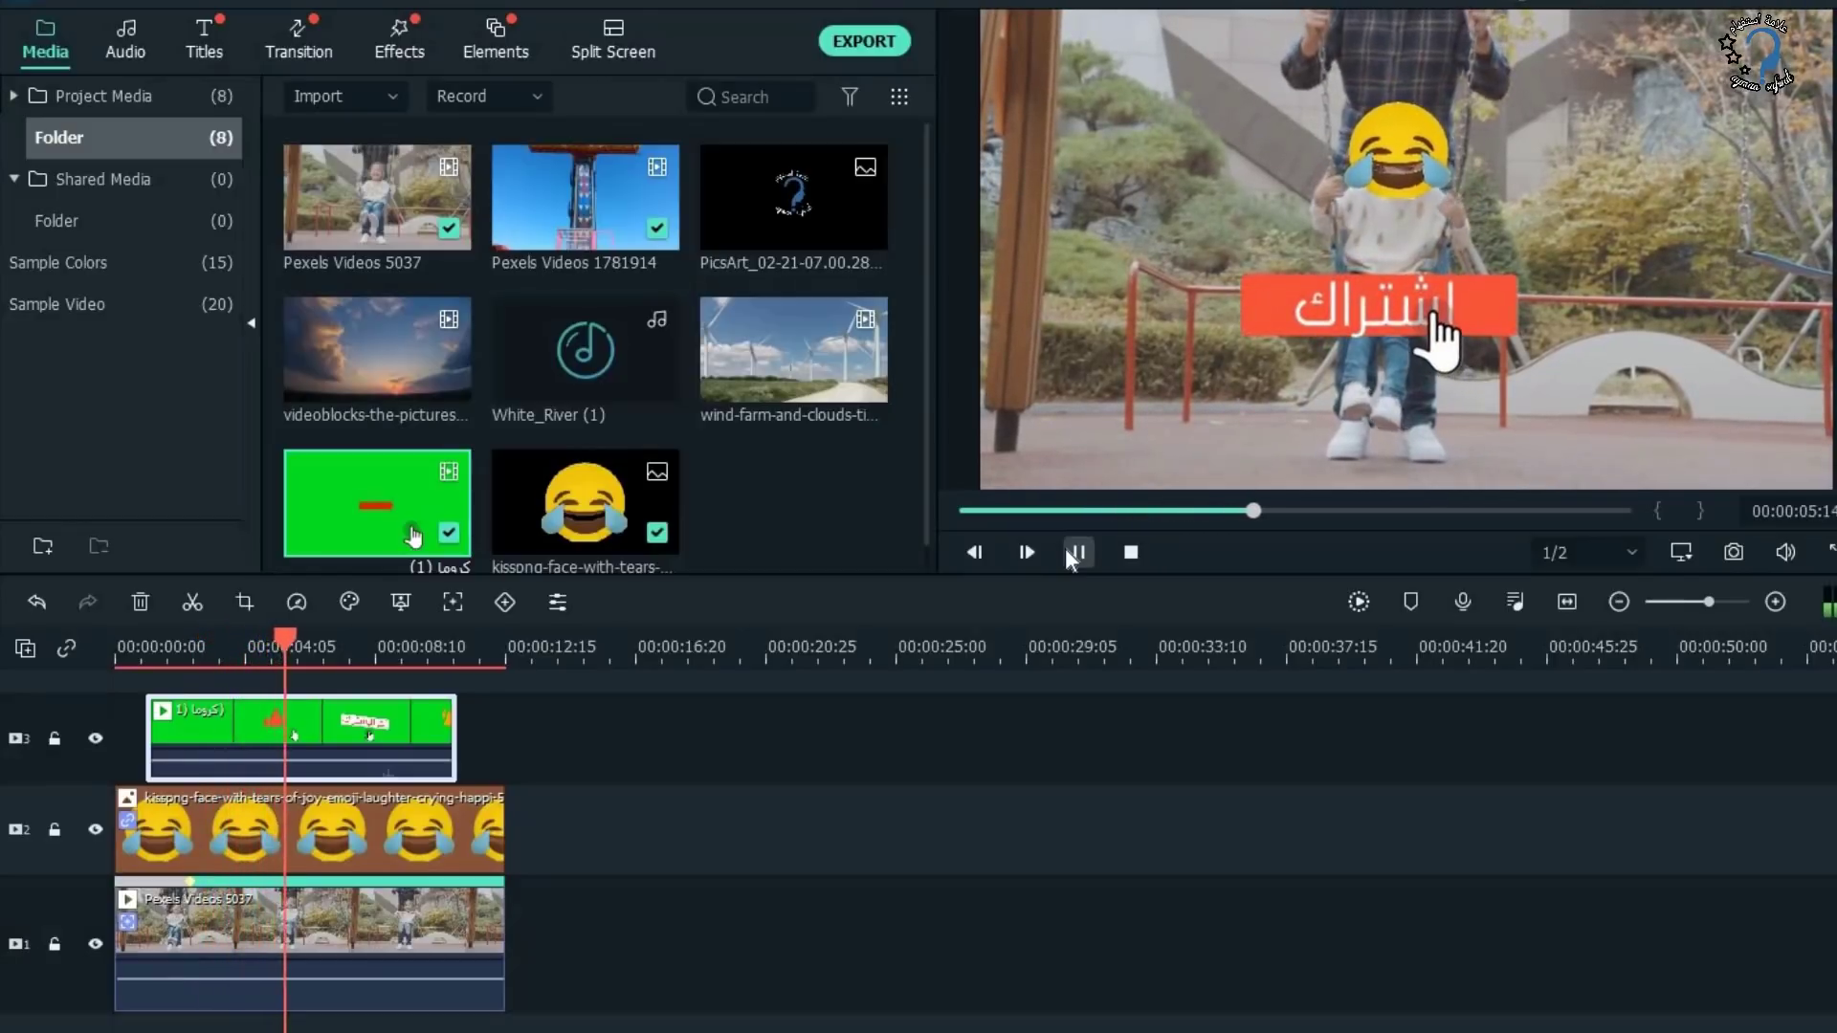
{"action": "left_click", "coordinate": [243, 727]}
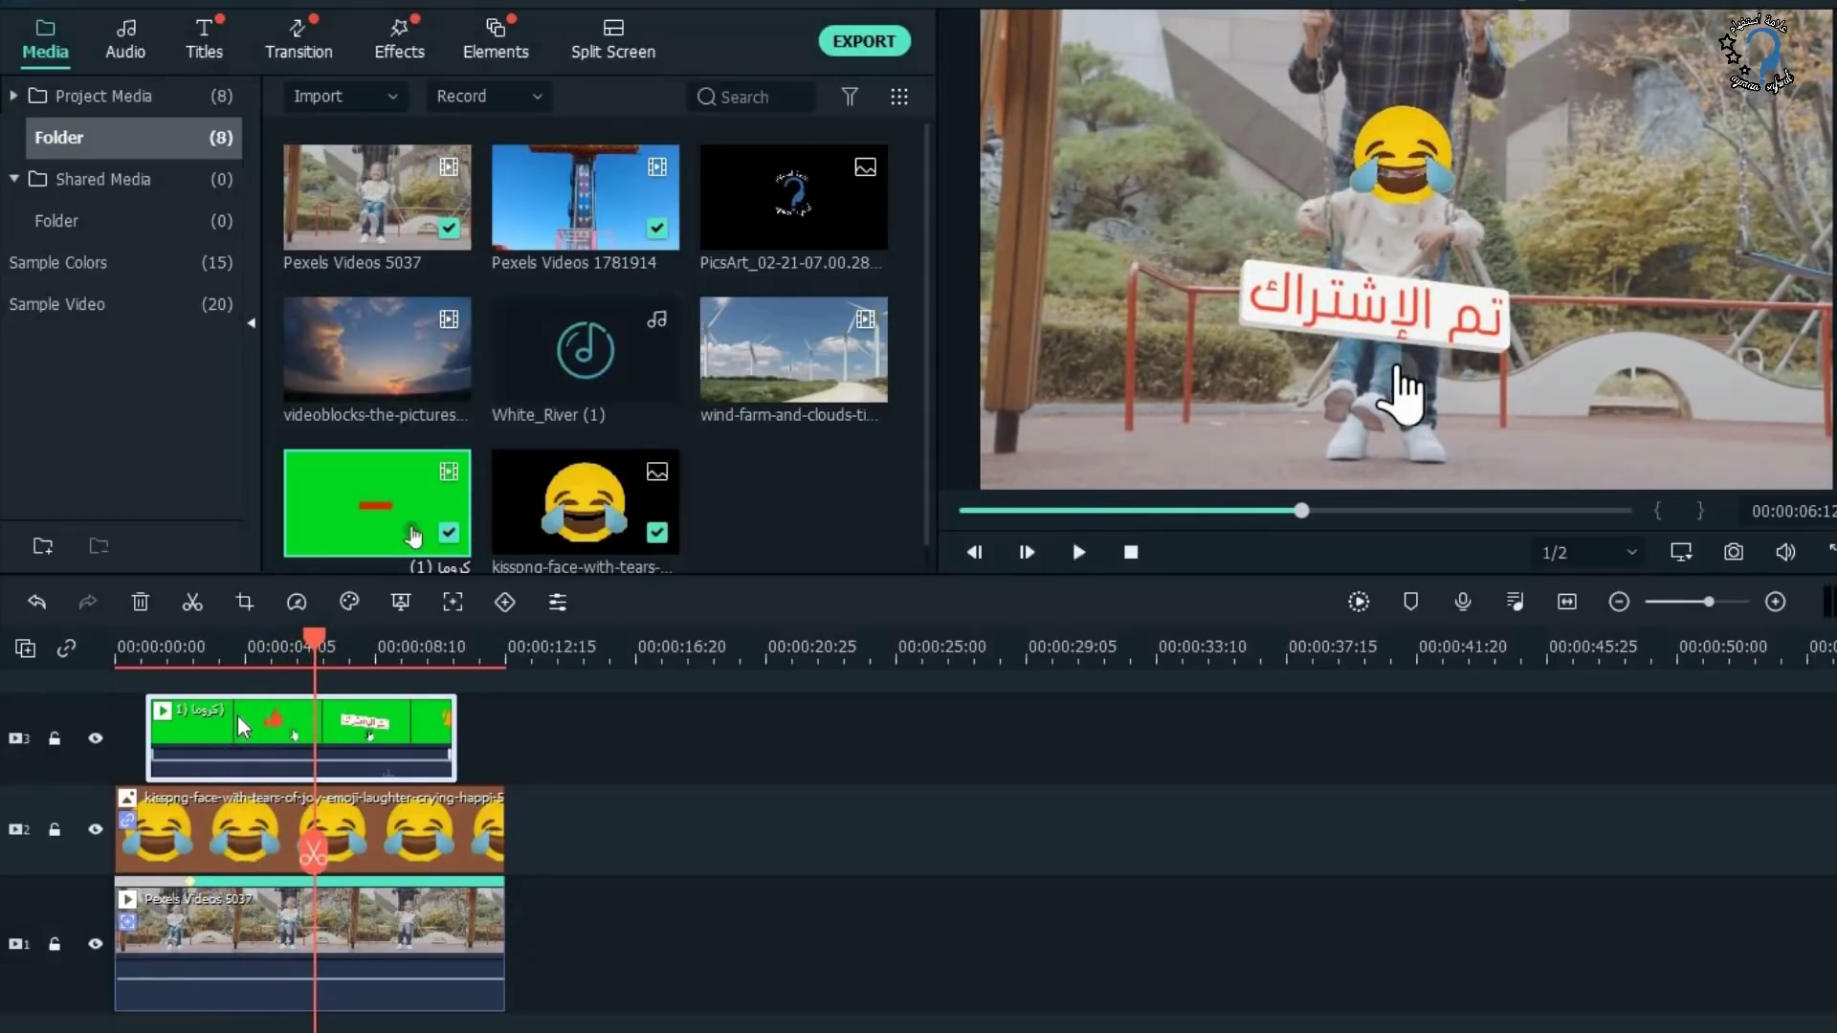
{"action": "left_click", "coordinate": [586, 777]}
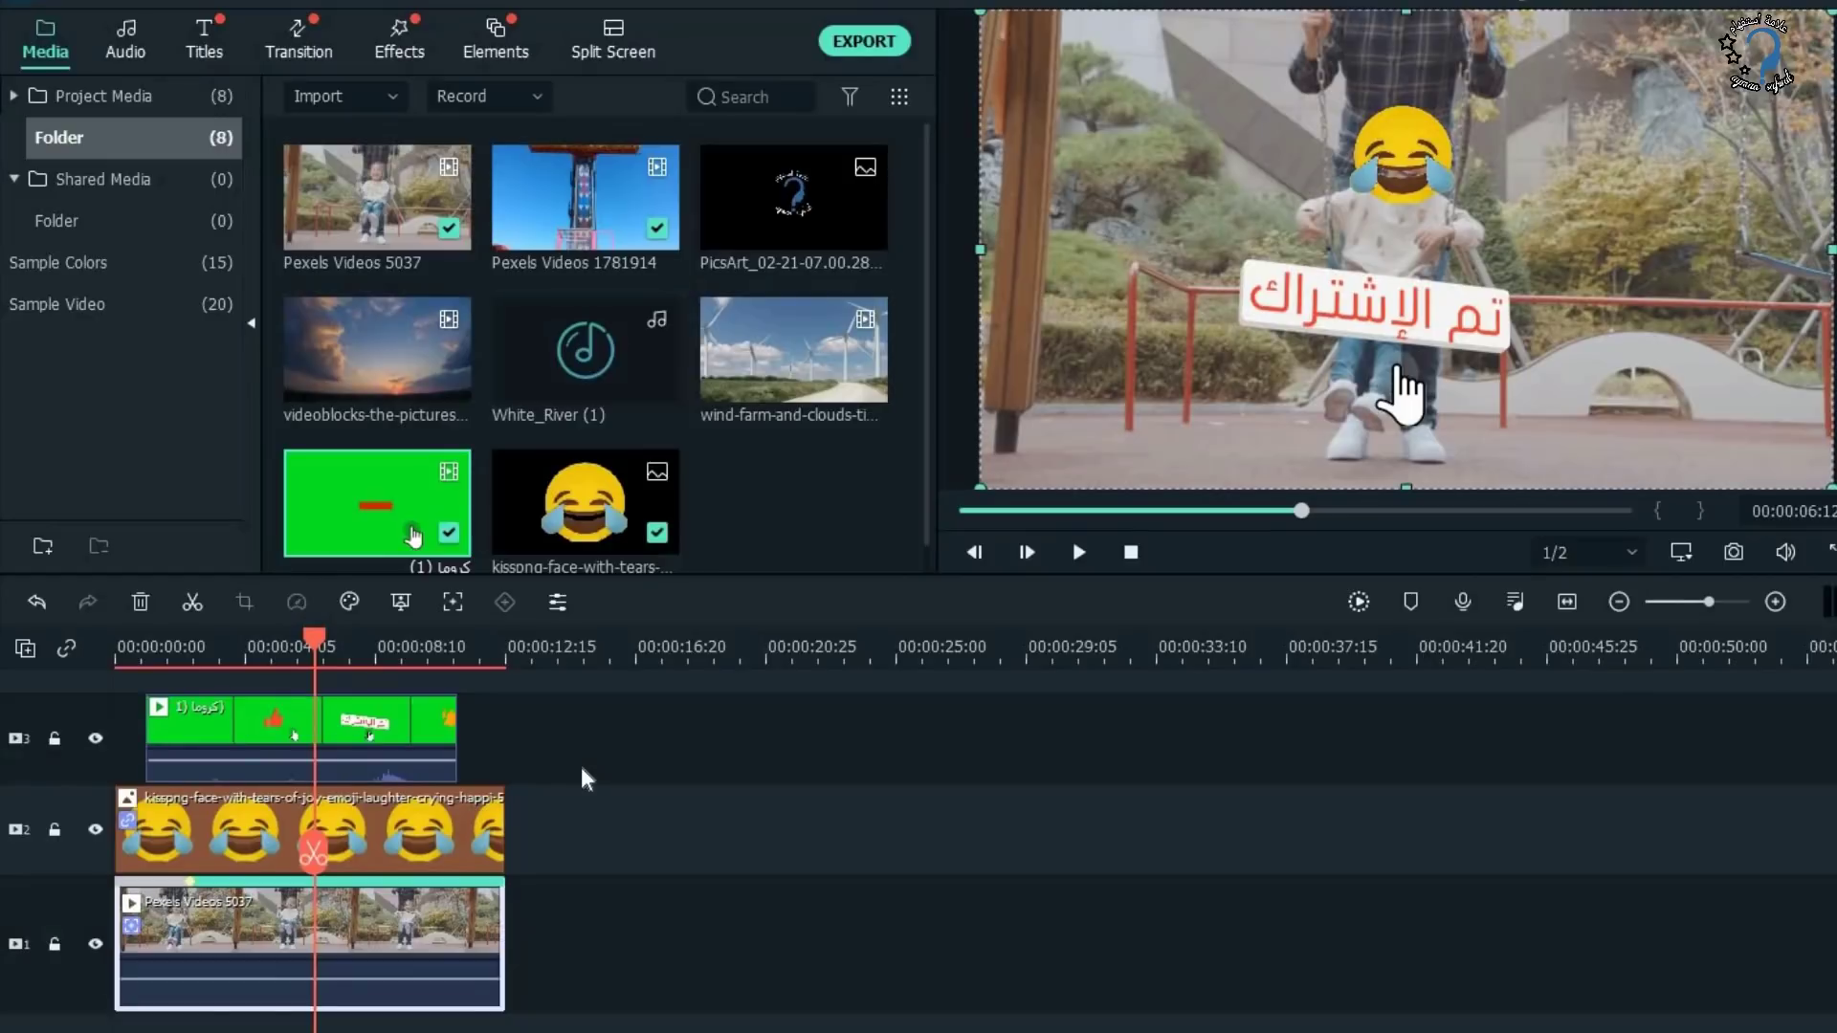